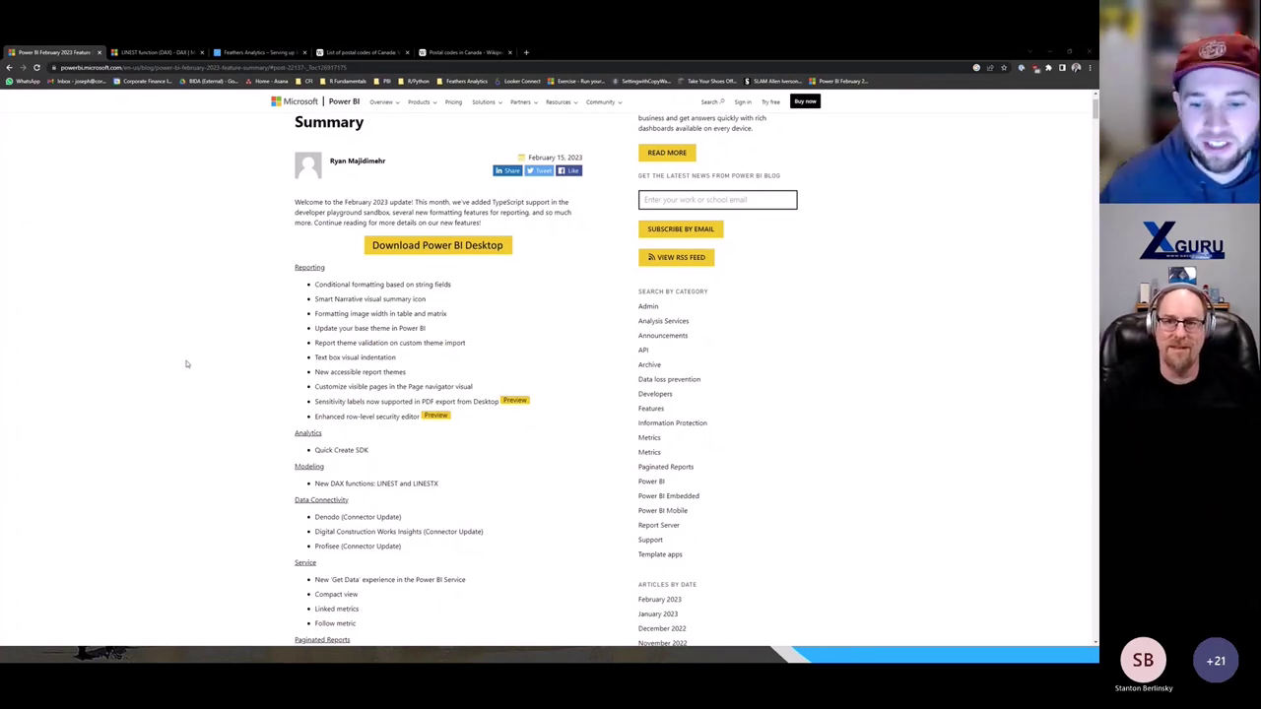
# Examine the title and month of the Power BI February 2023 Feature Summary post.
pyautogui.scroll(1, 183, 378)
pyautogui.scroll(2, 183, 378)
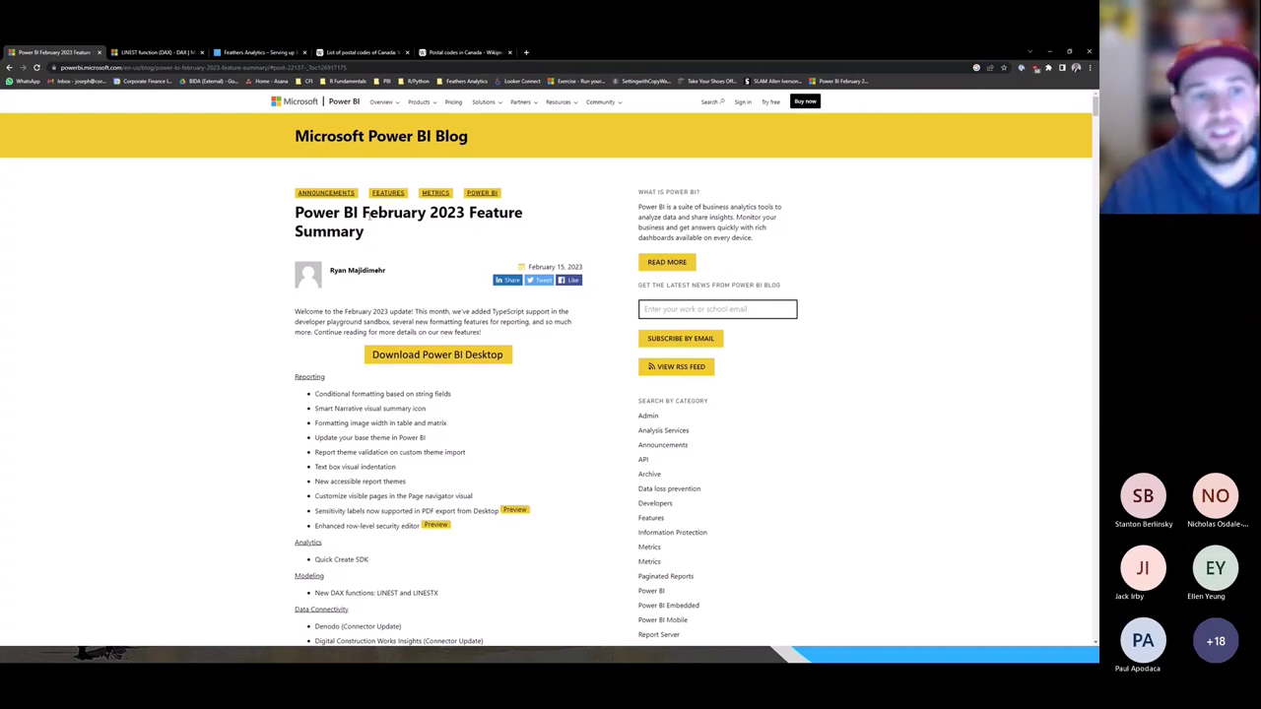
pyautogui.moveTo(361, 212); pyautogui.dragTo(464, 212)
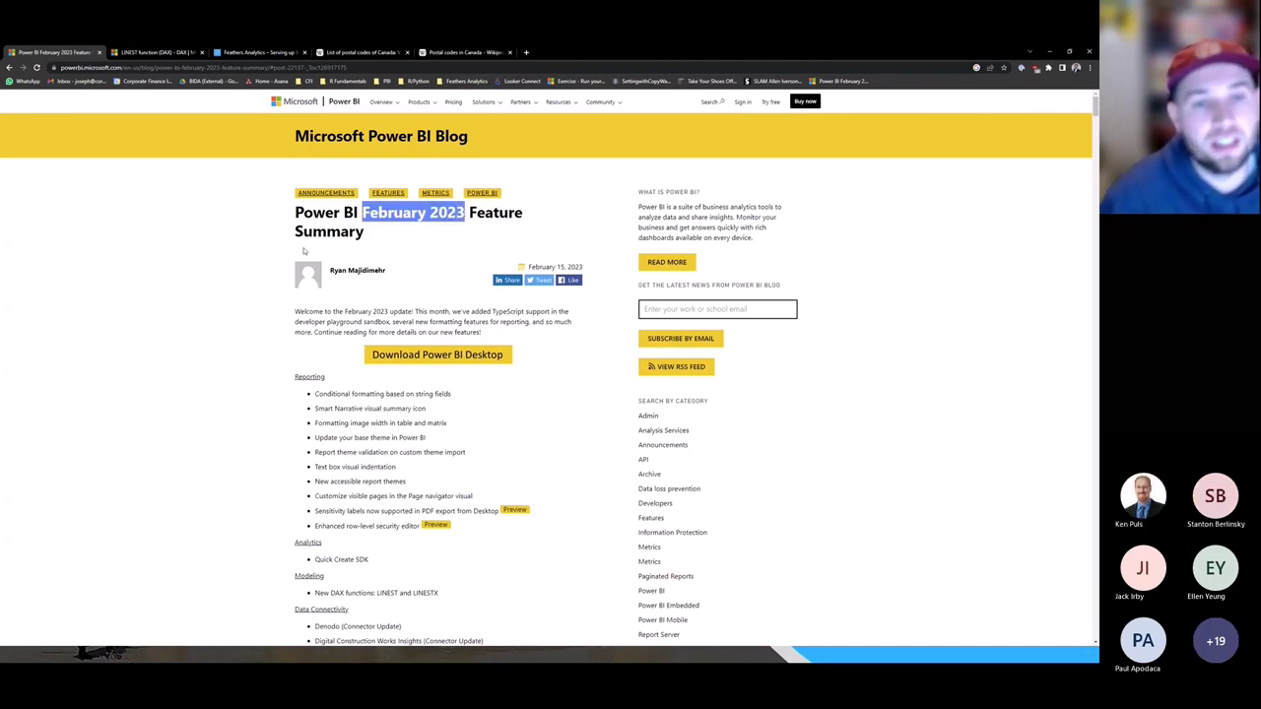
pyautogui.scroll(-5, 289, 324)
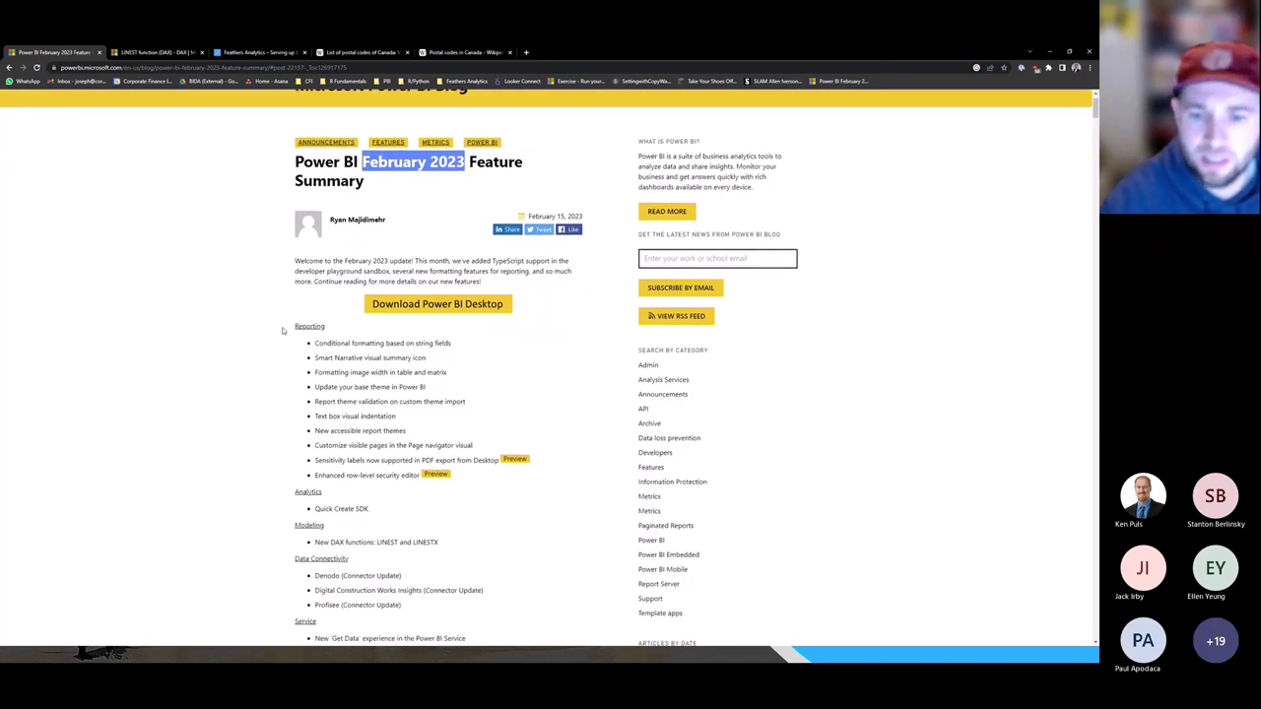
pyautogui.scroll(5, 283, 360)
pyautogui.click(443, 246)
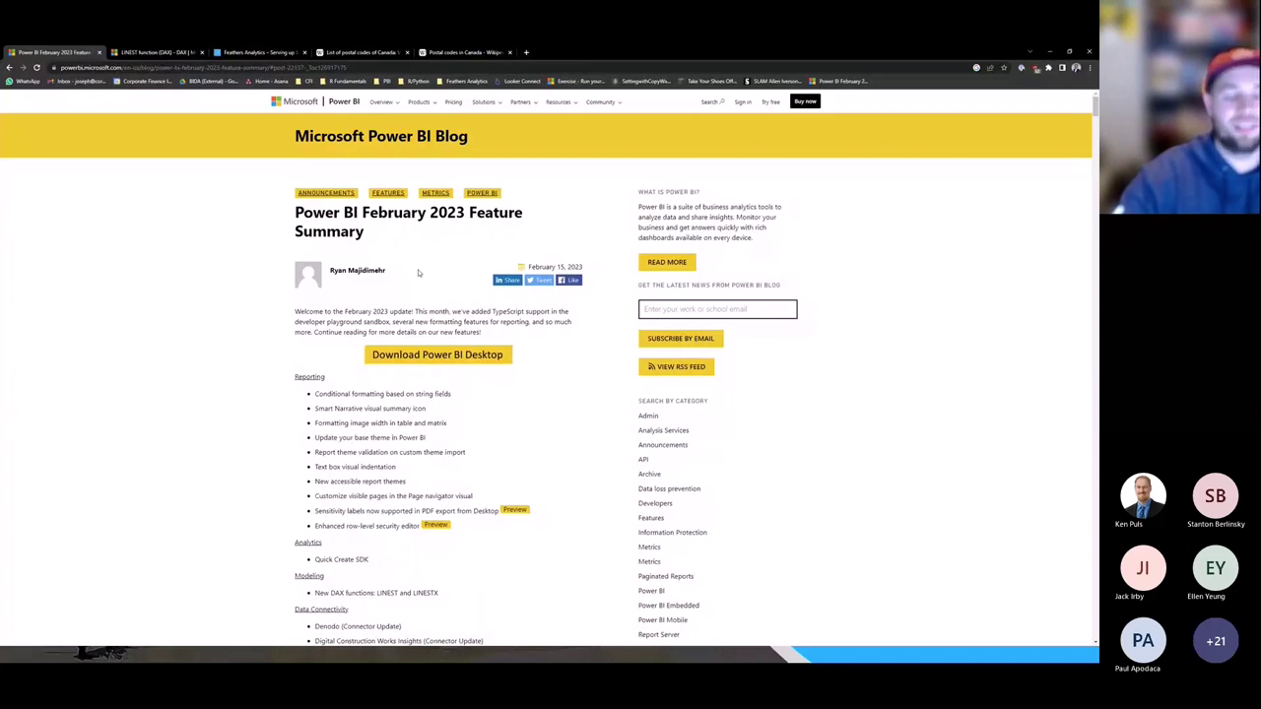
# Review the post's list of new features, from Reporting through to the third-party Visualizations.
pyautogui.scroll(-3, 418, 273)
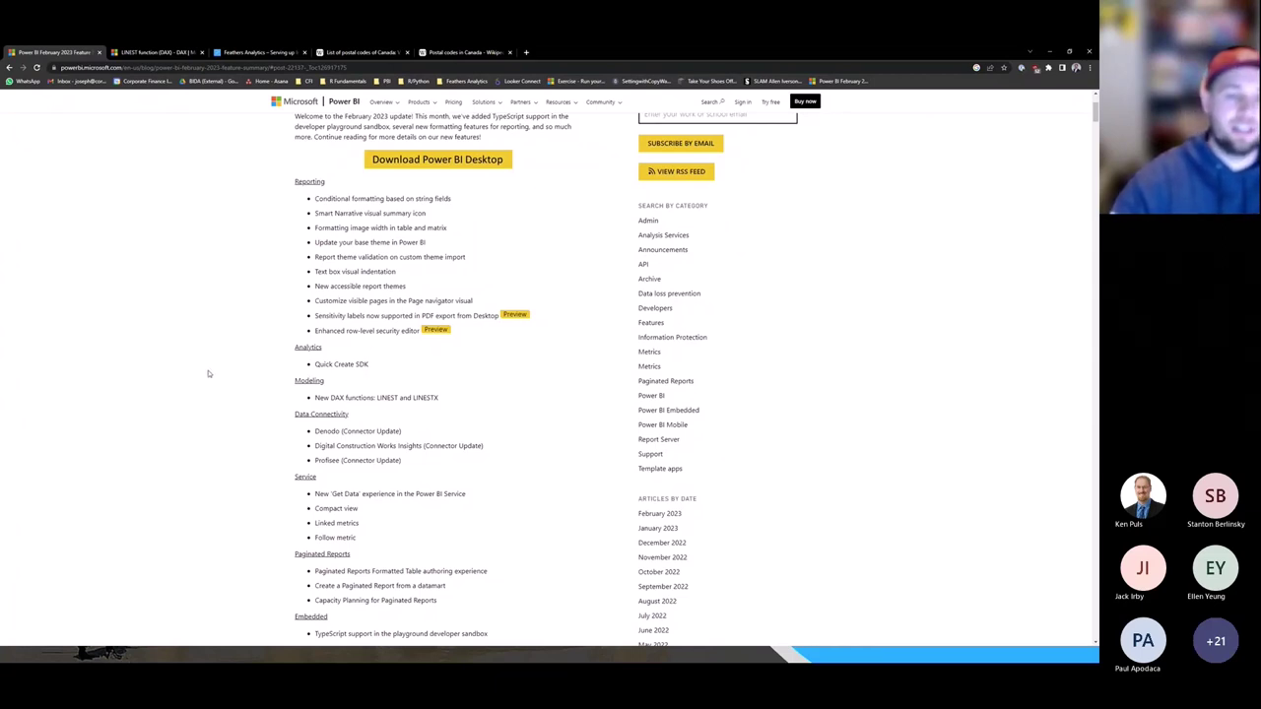
pyautogui.scroll(-6, 208, 373)
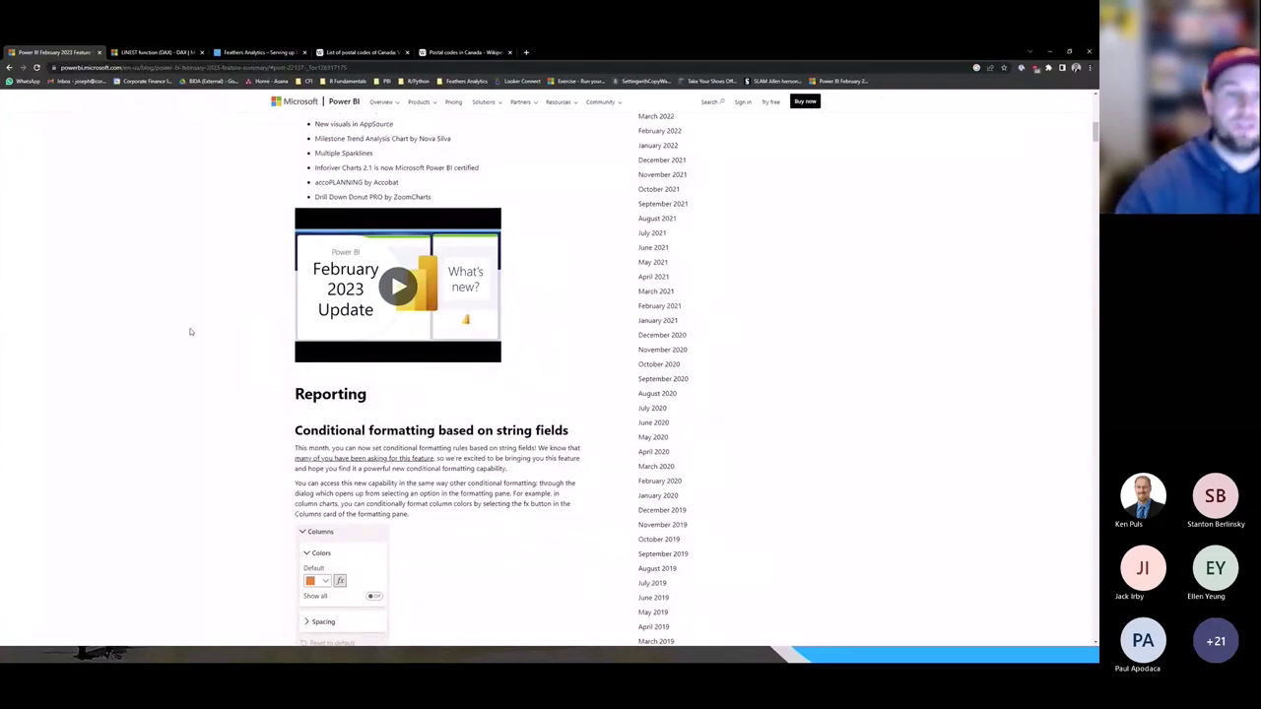
pyautogui.scroll(3, 190, 332)
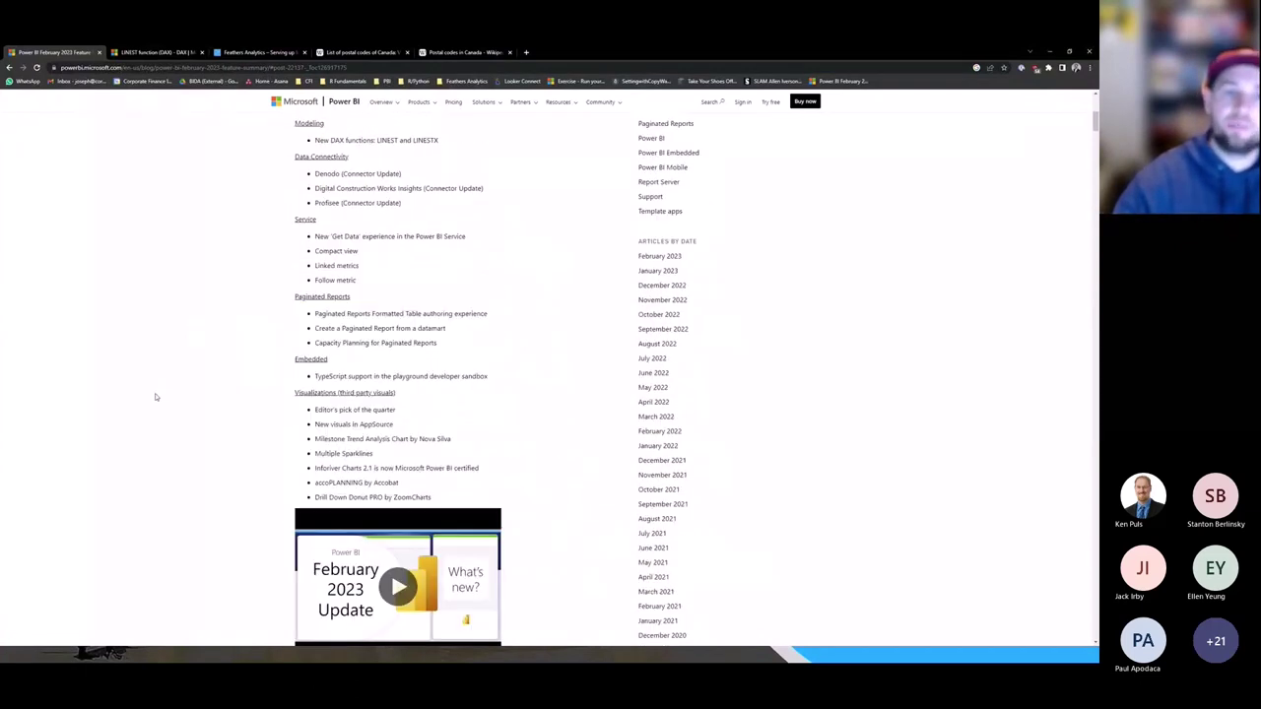
pyautogui.scroll(3, 154, 397)
pyautogui.scroll(-4, 154, 400)
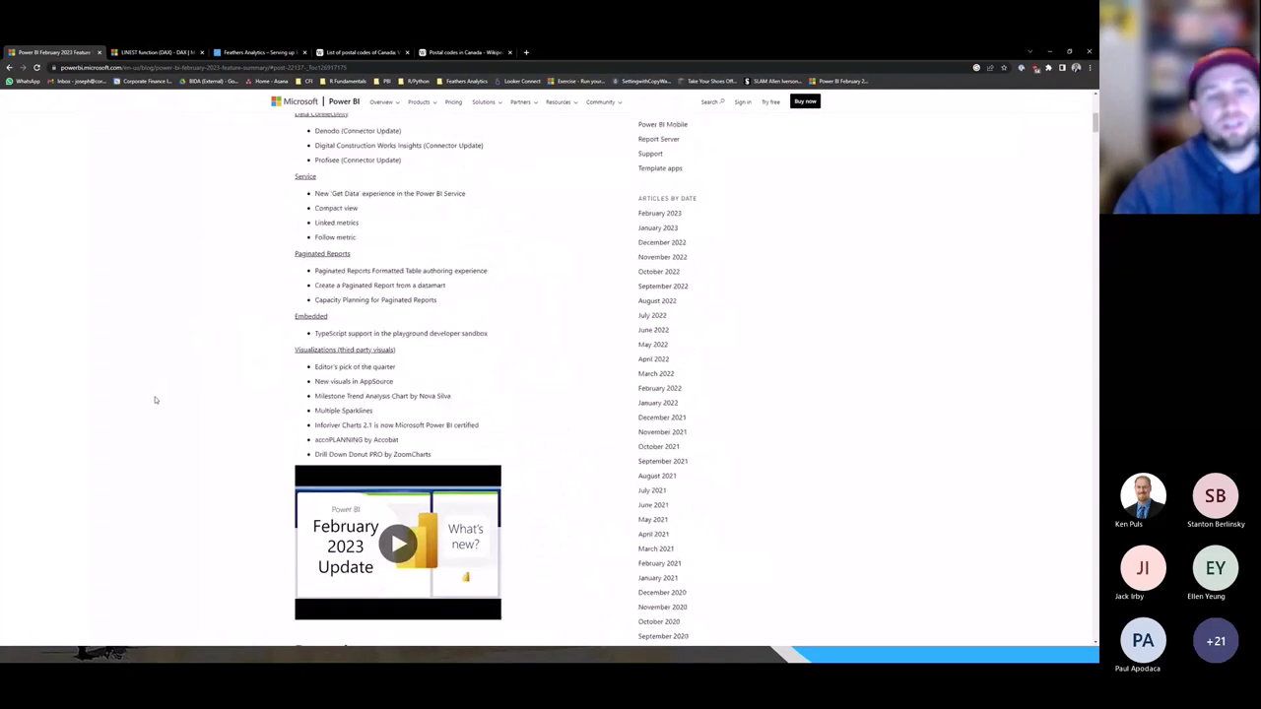
pyautogui.scroll(4, 155, 400)
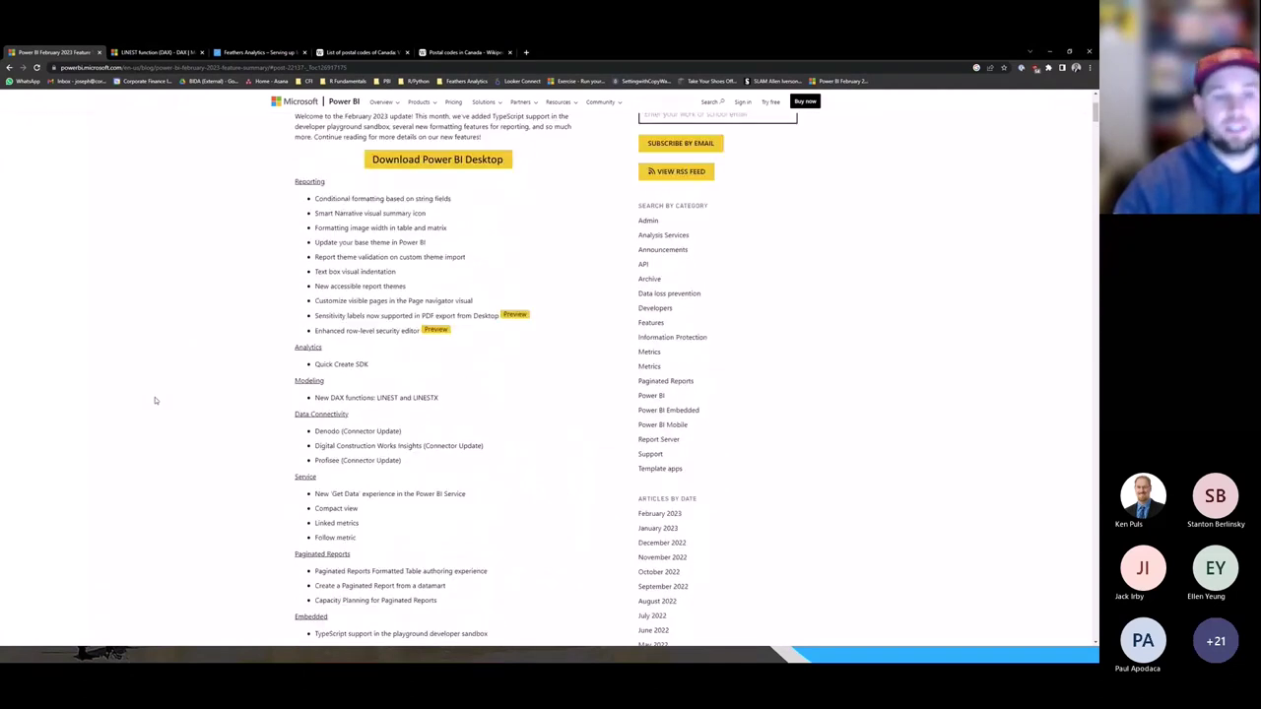
pyautogui.scroll(-4, 154, 400)
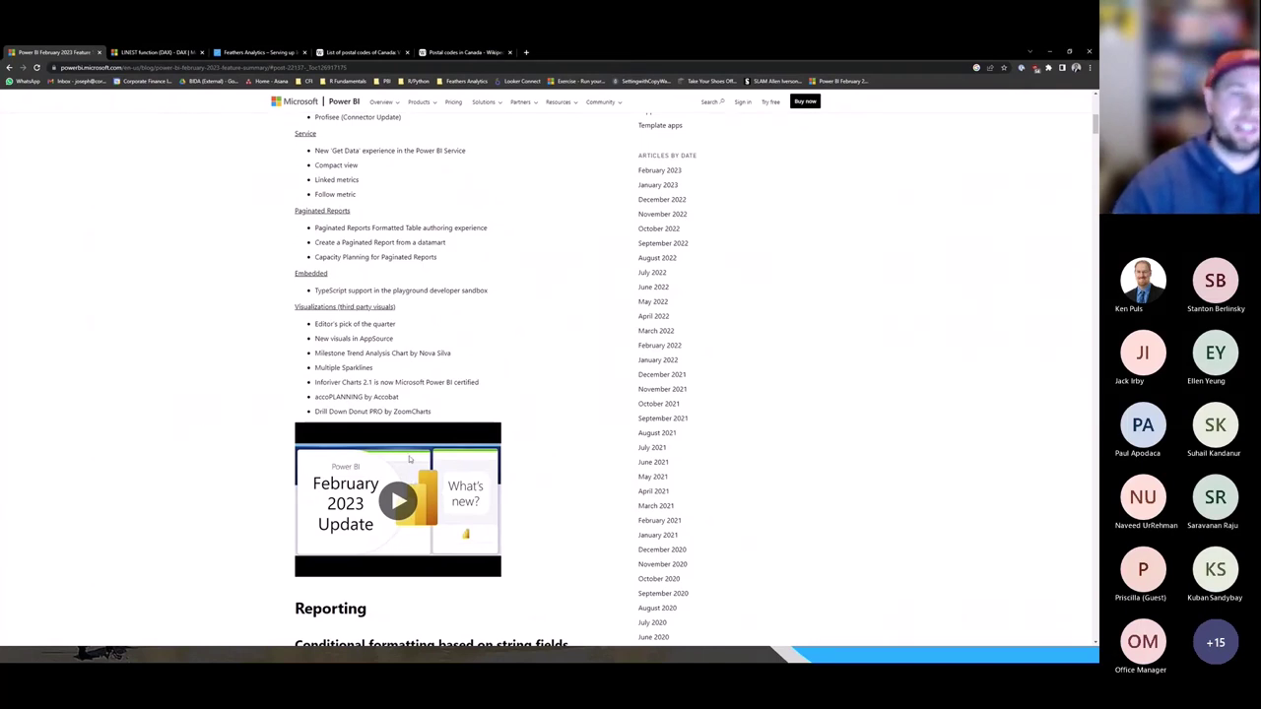
pyautogui.scroll(5, 394, 473)
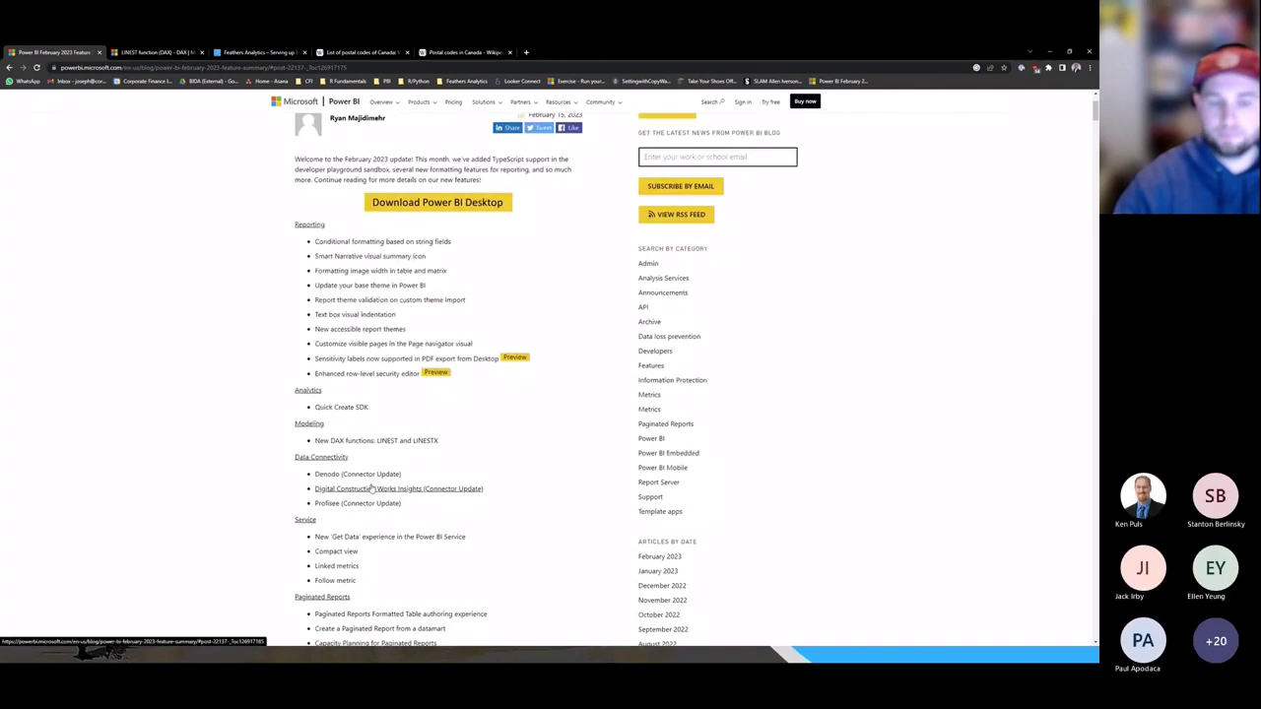
pyautogui.scroll(-5, 505, 479)
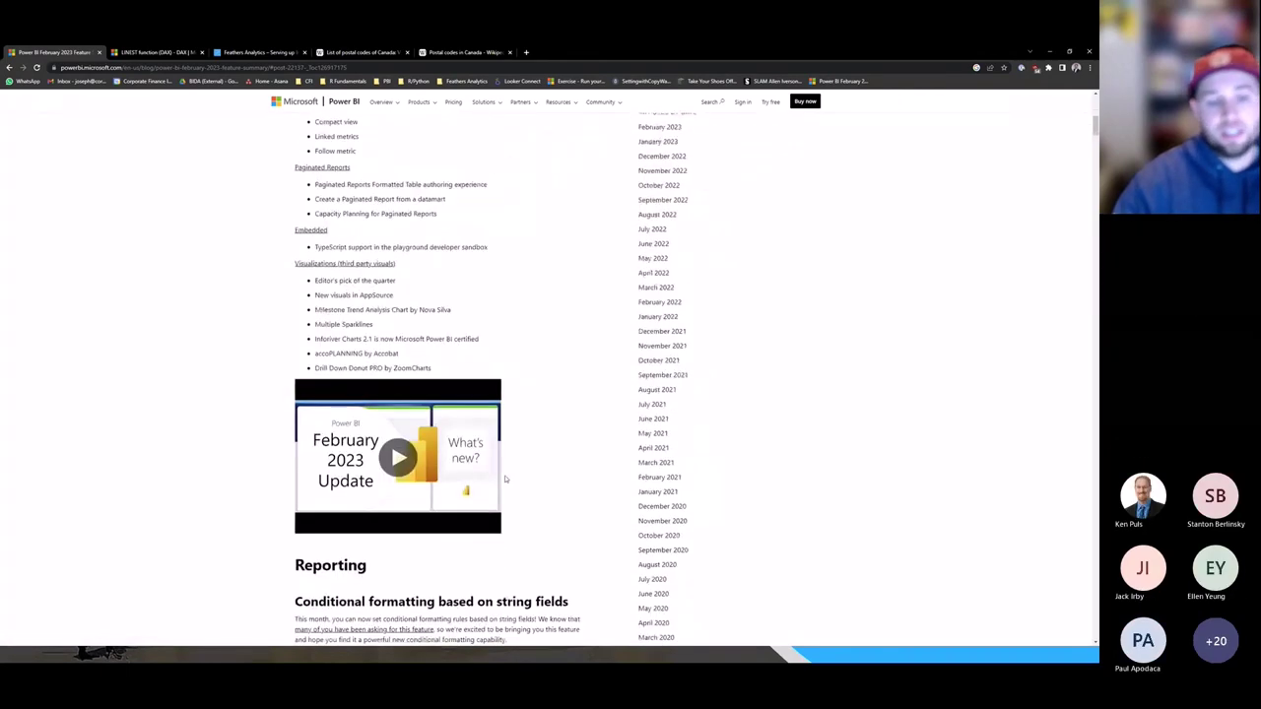
# Read the article's section on conditional formatting based on string fields.
pyautogui.scroll(-5, 506, 479)
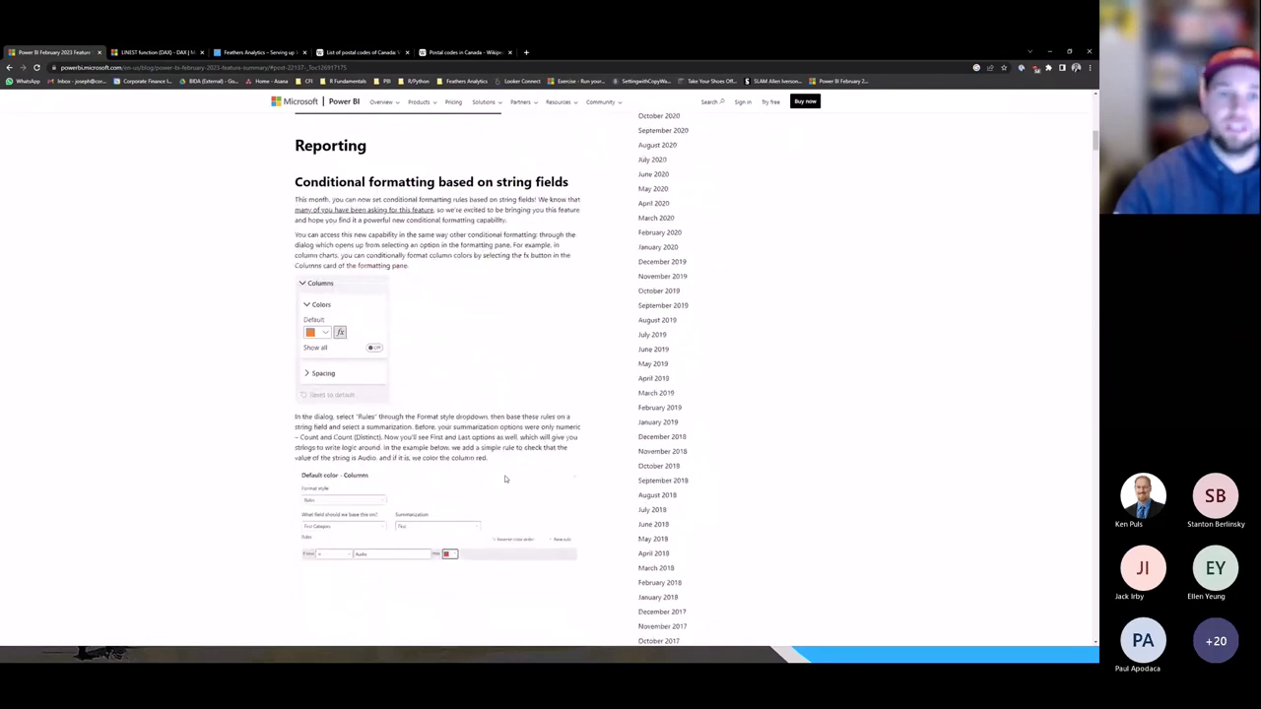
pyautogui.scroll(-1, 506, 479)
pyautogui.moveTo(538, 191); pyautogui.dragTo(434, 201)
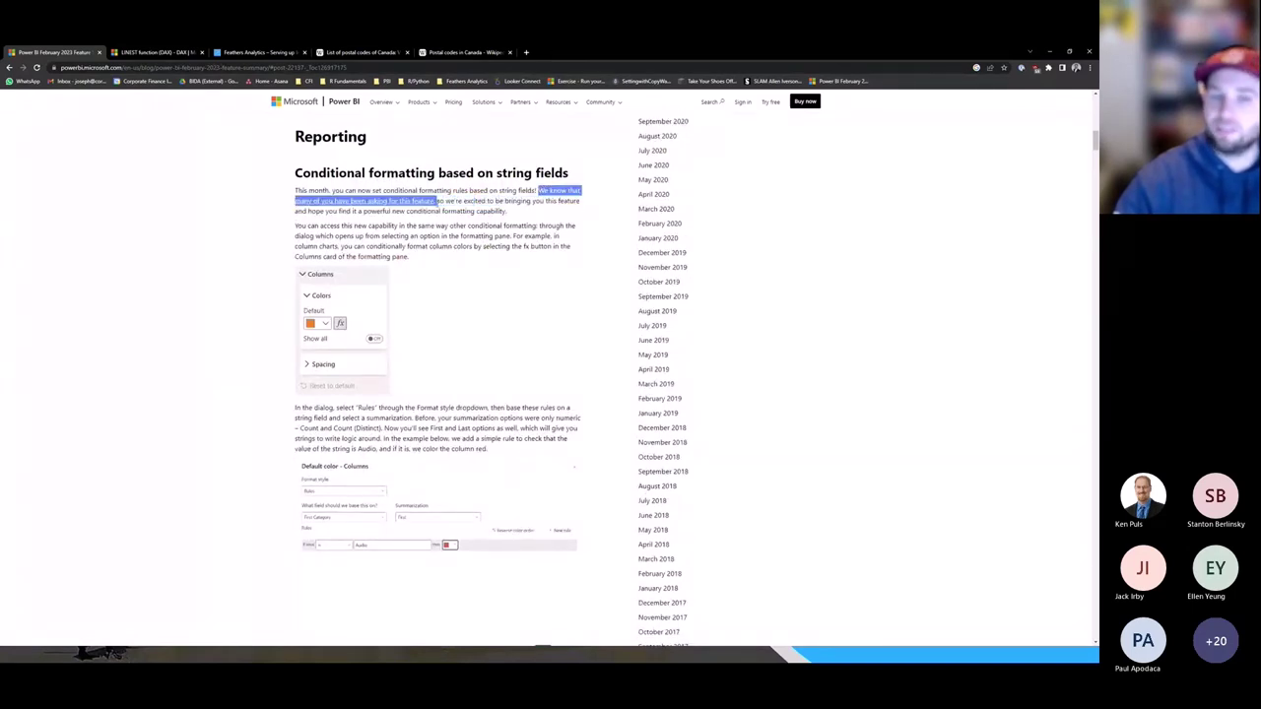
pyautogui.click(464, 252)
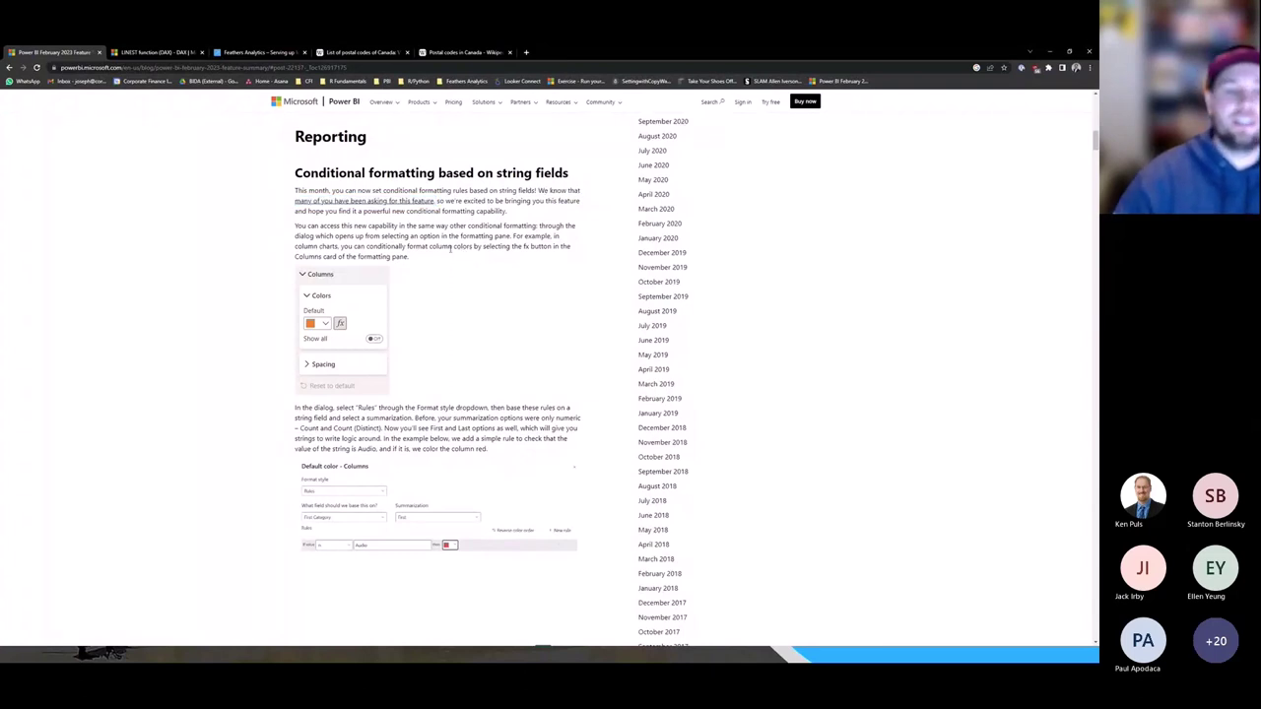
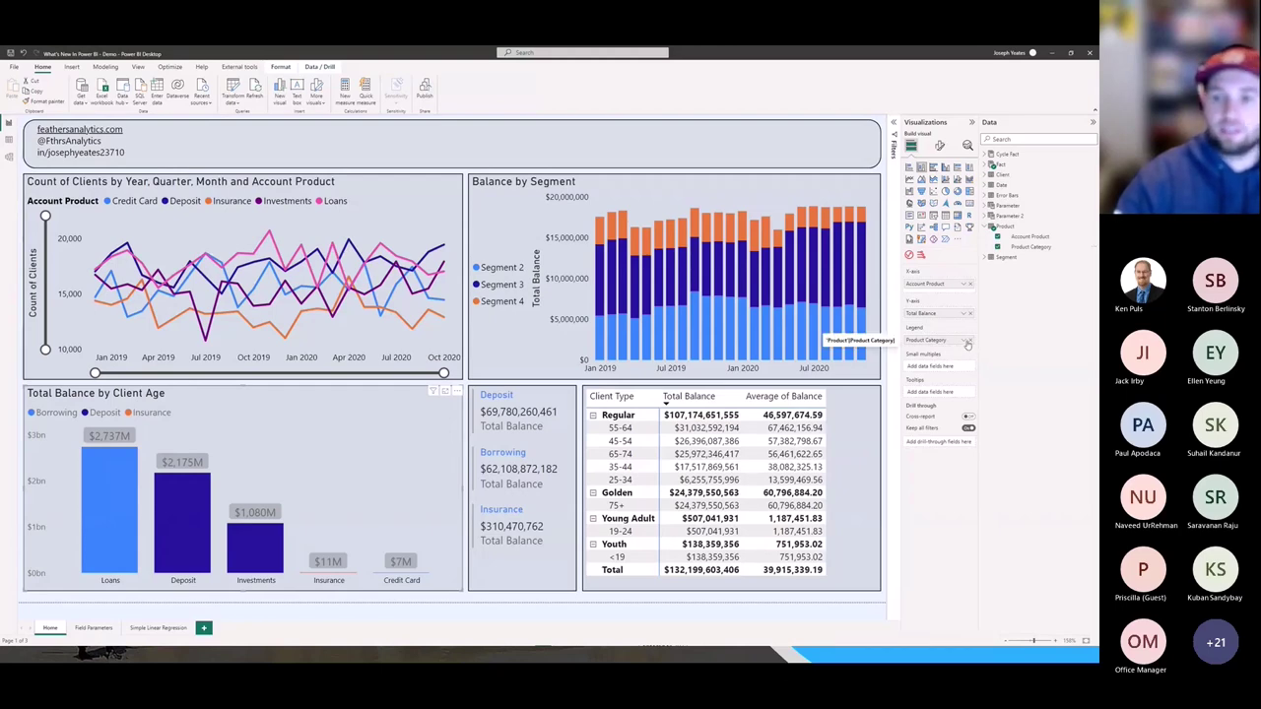
# In Power BI Desktop, remove Product Category from the Total Balance by Client Age chart's legend and open its column color settings.
pyautogui.click(971, 340)
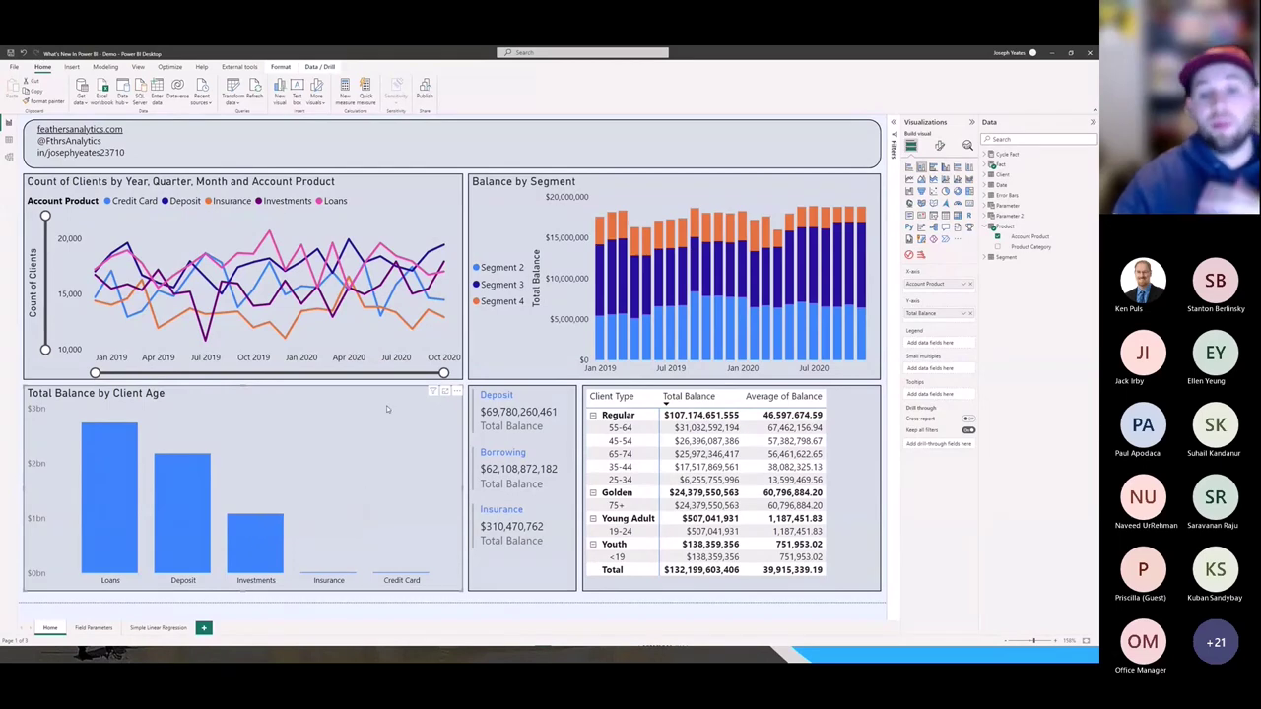
pyautogui.click(939, 145)
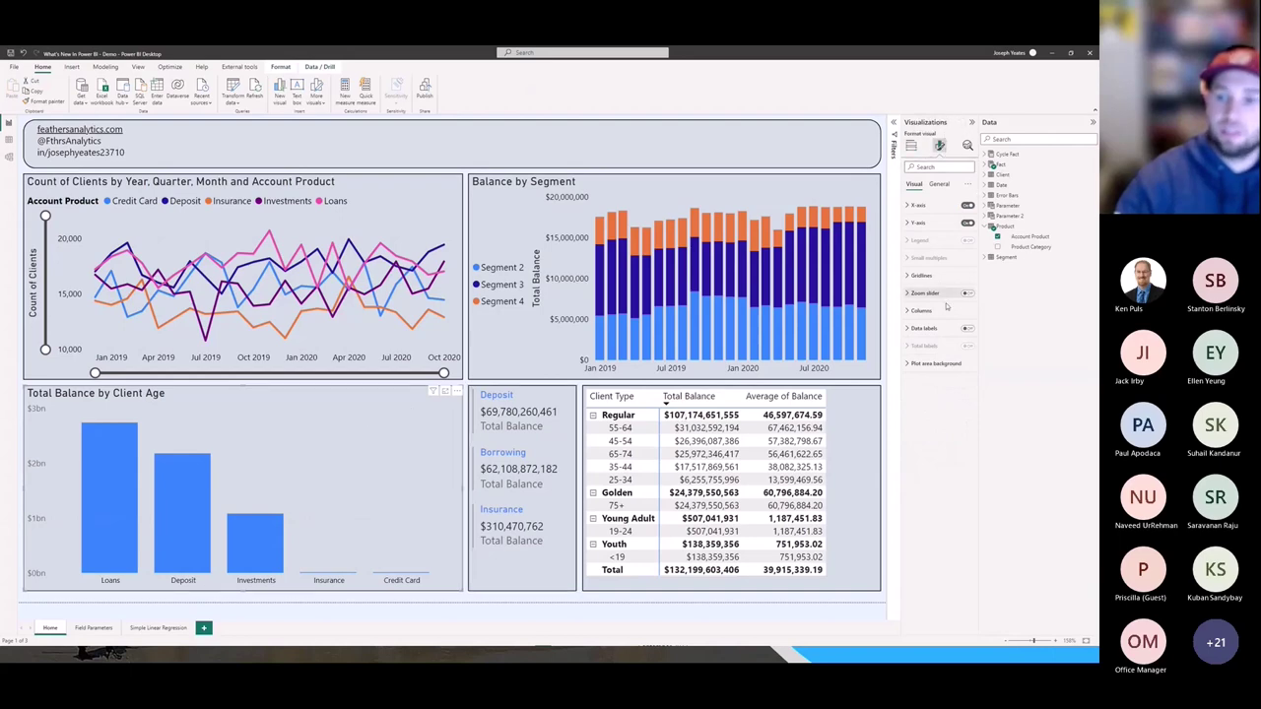
pyautogui.click(914, 310)
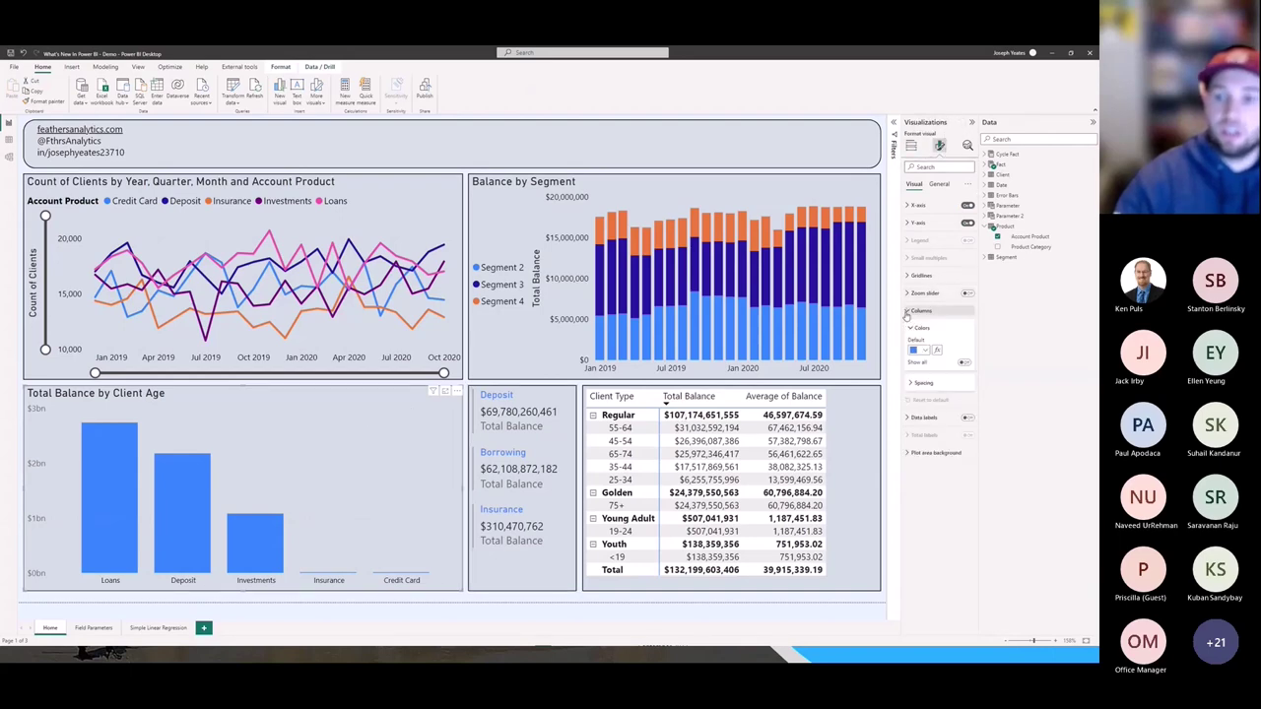
# Try dark blue as the chart's default column color, and set it back to the blue theme color.
pyautogui.click(924, 351)
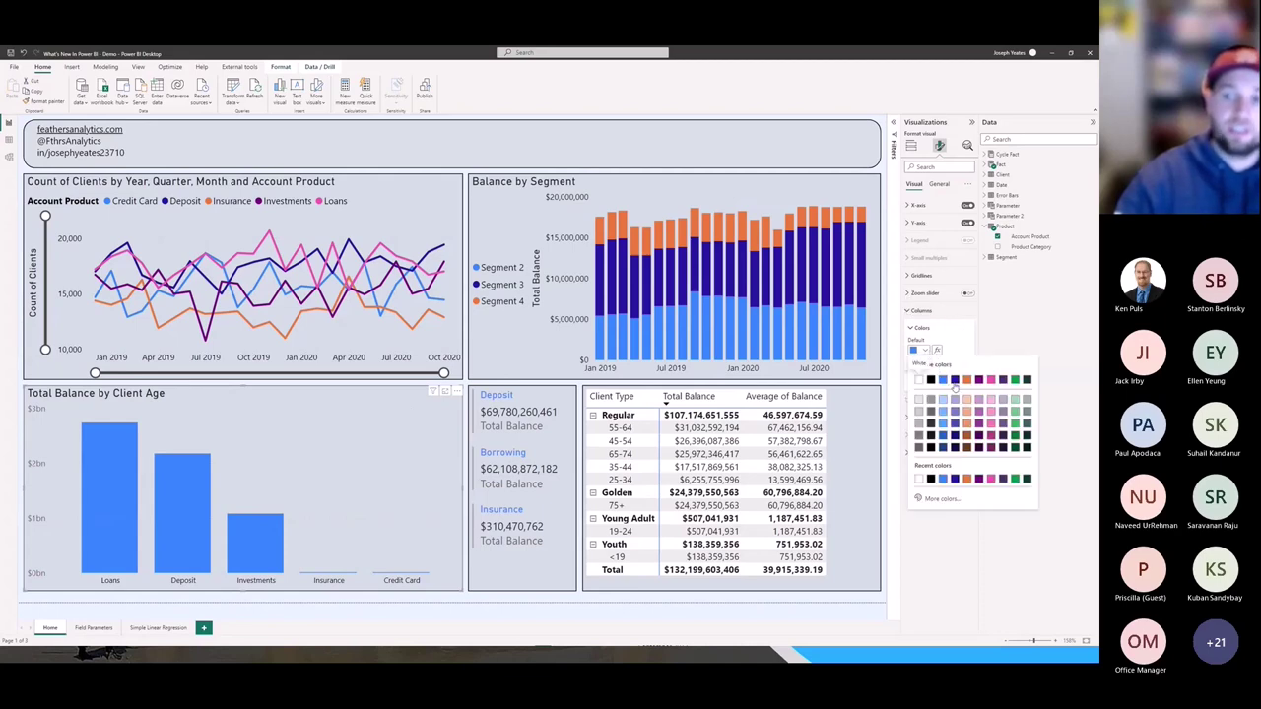
pyautogui.click(955, 382)
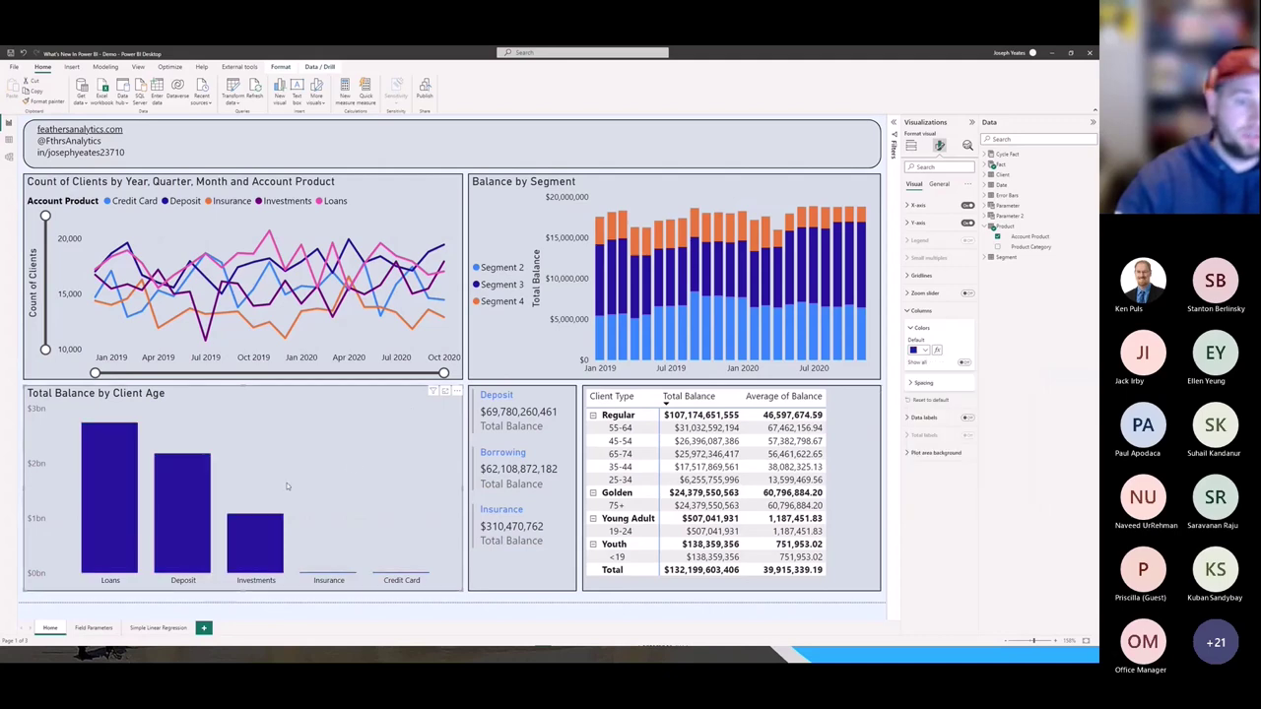
pyautogui.click(925, 351)
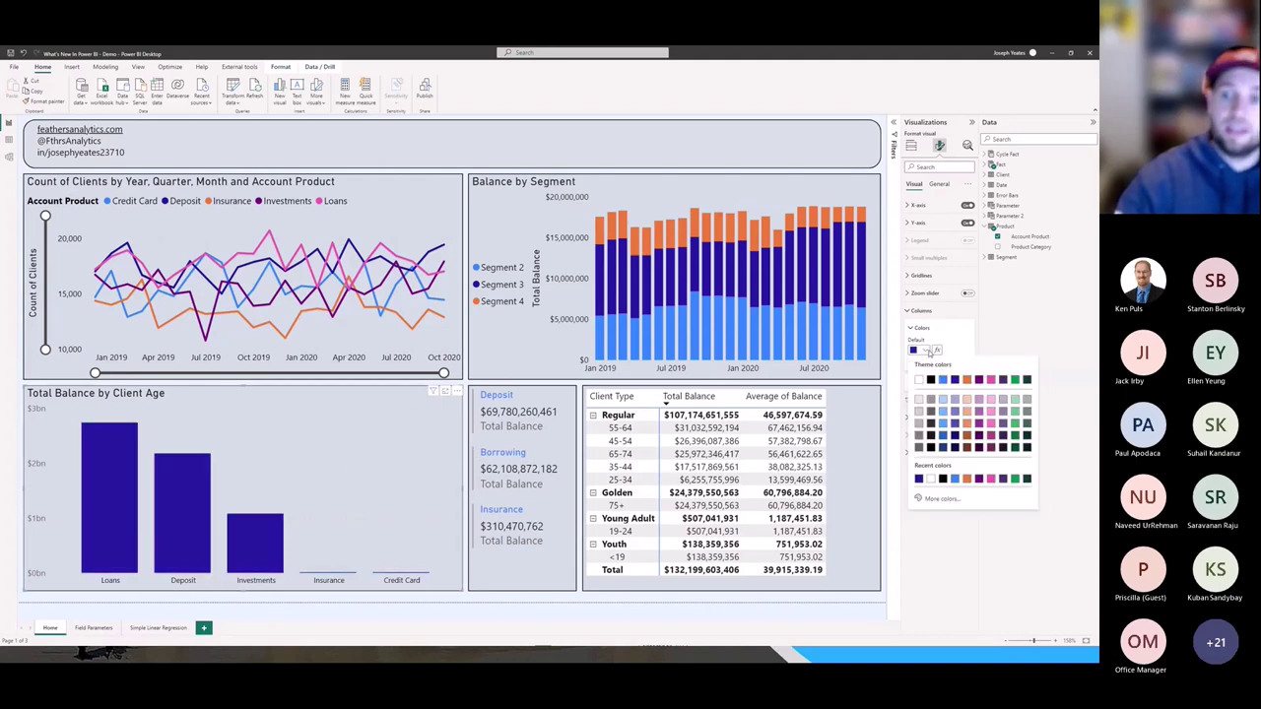
pyautogui.click(946, 383)
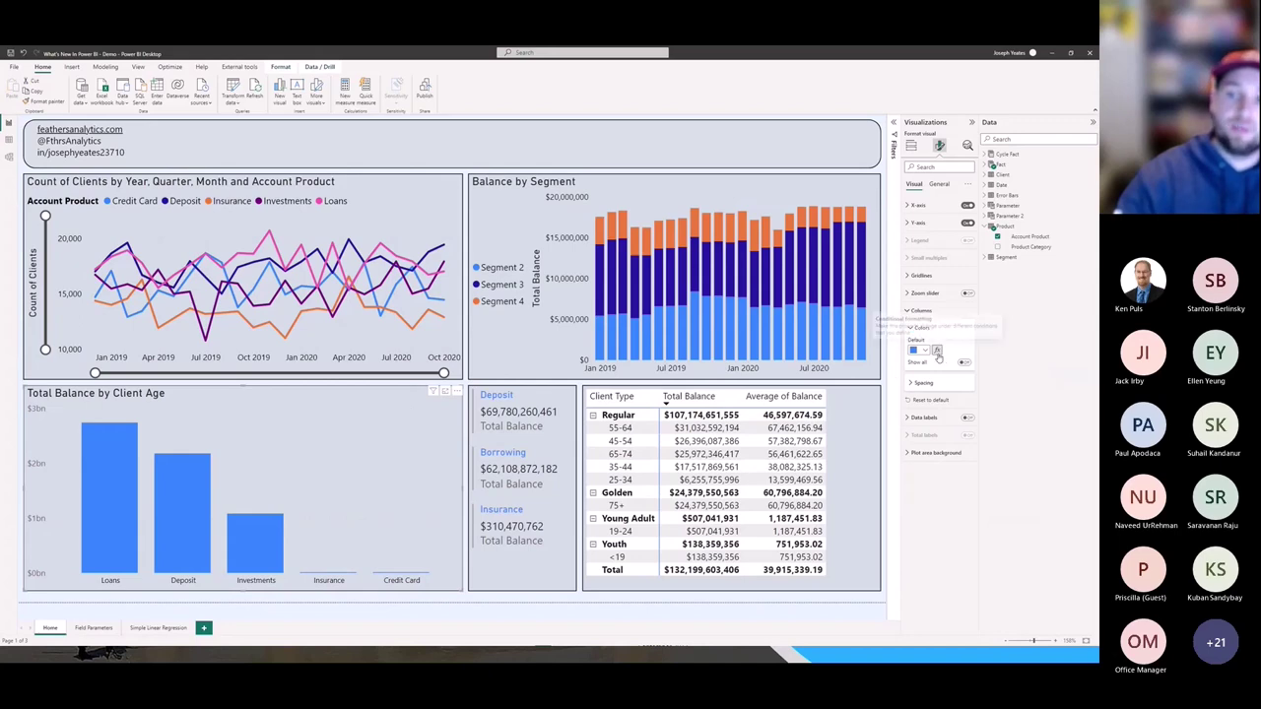
# Set the default column color's conditional formatting to the Rules style, based on the Account Product field of the Product table.
pyautogui.click(937, 351)
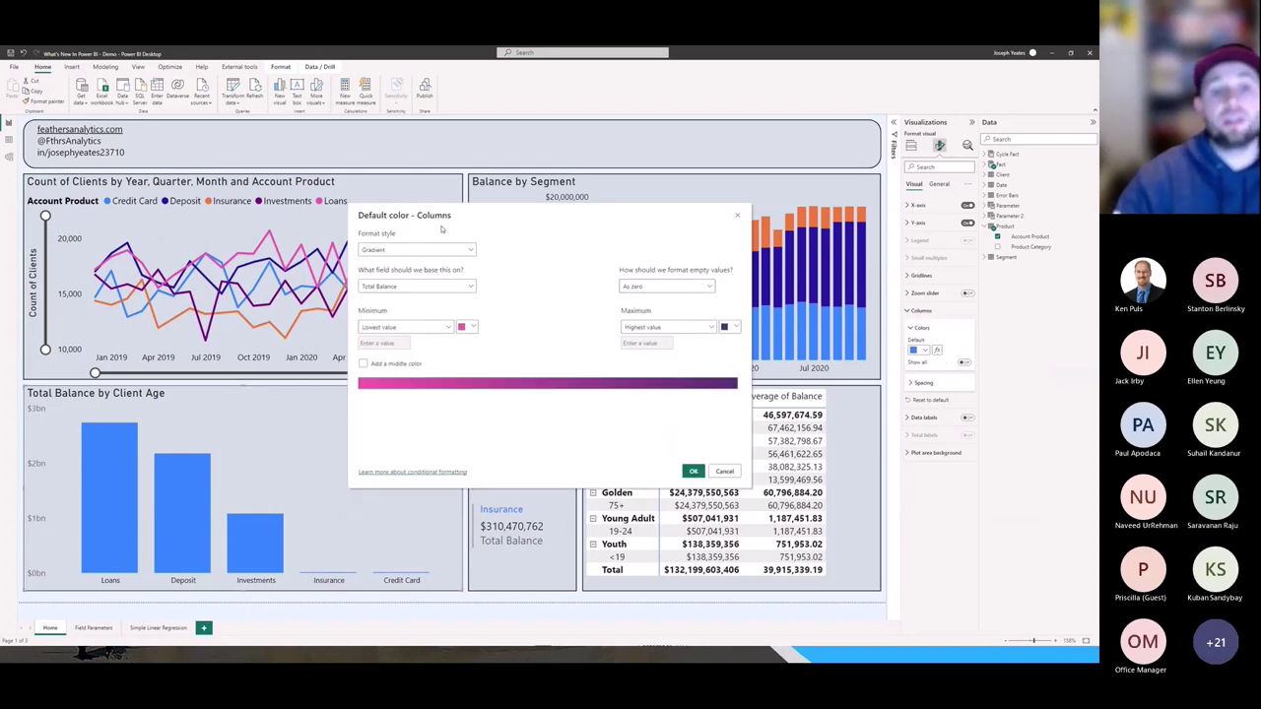
pyautogui.click(467, 252)
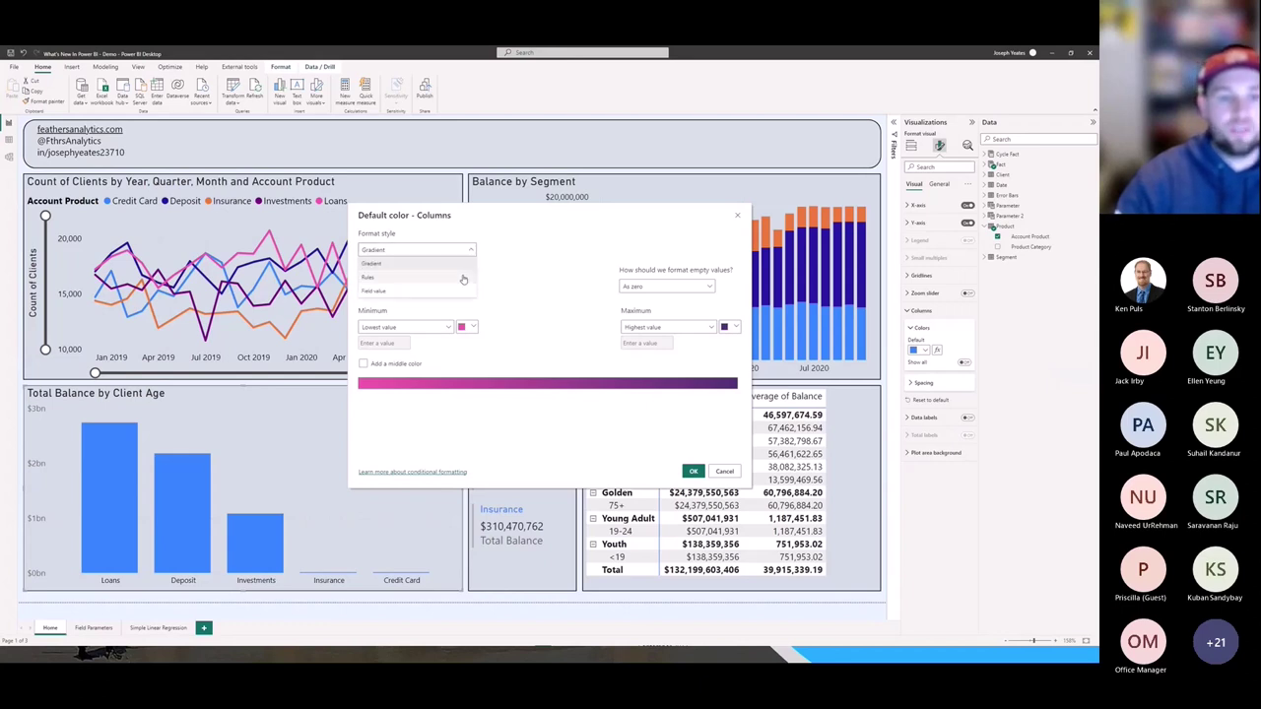
pyautogui.click(463, 279)
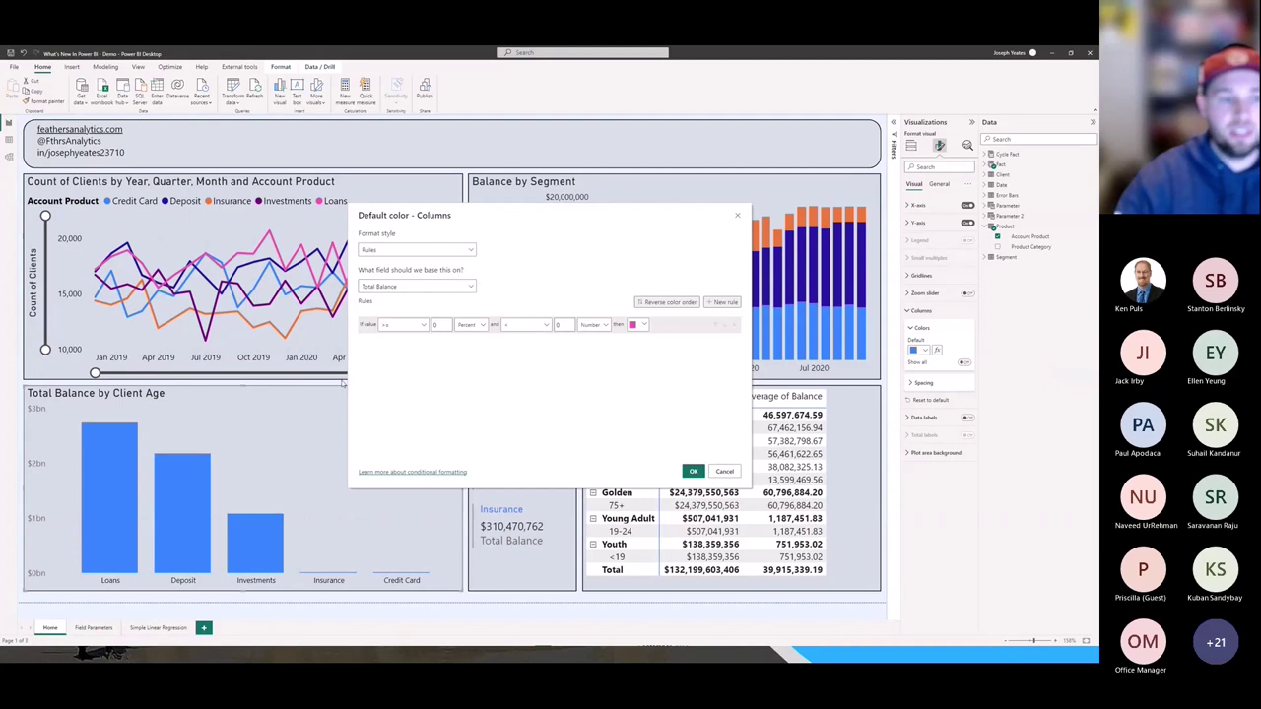
pyautogui.click(470, 285)
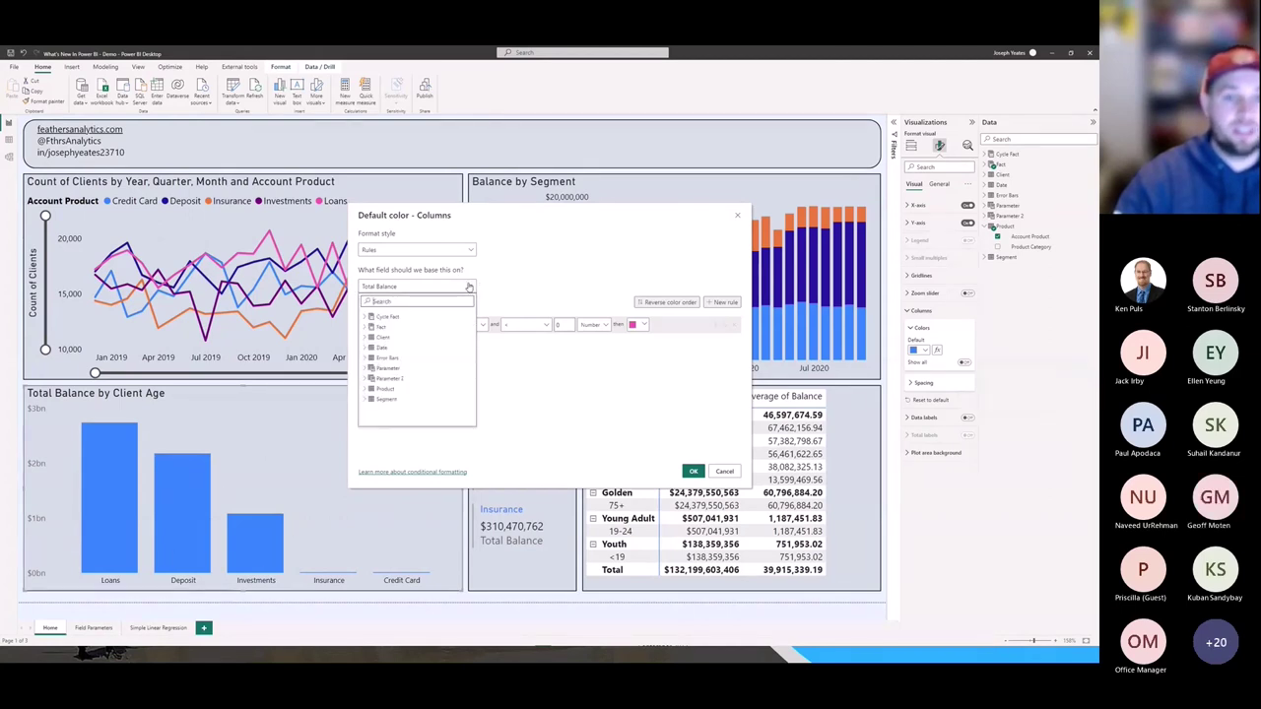
pyautogui.click(366, 388)
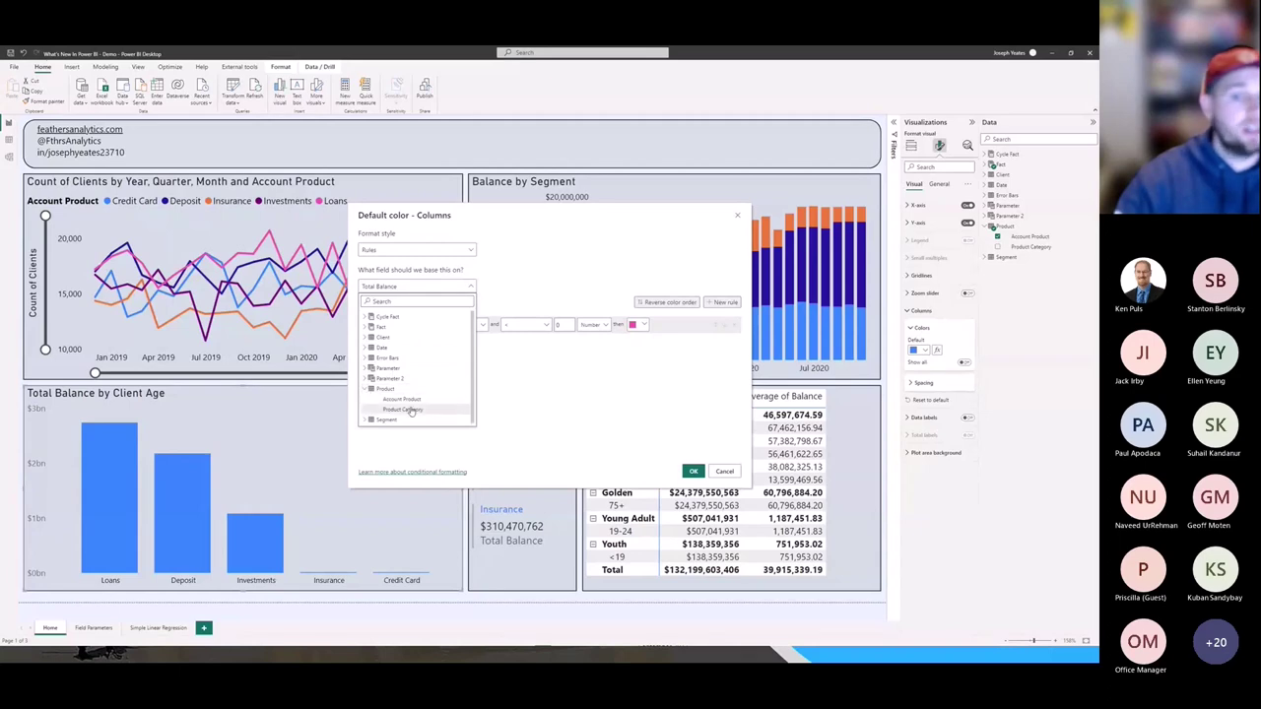
pyautogui.click(402, 399)
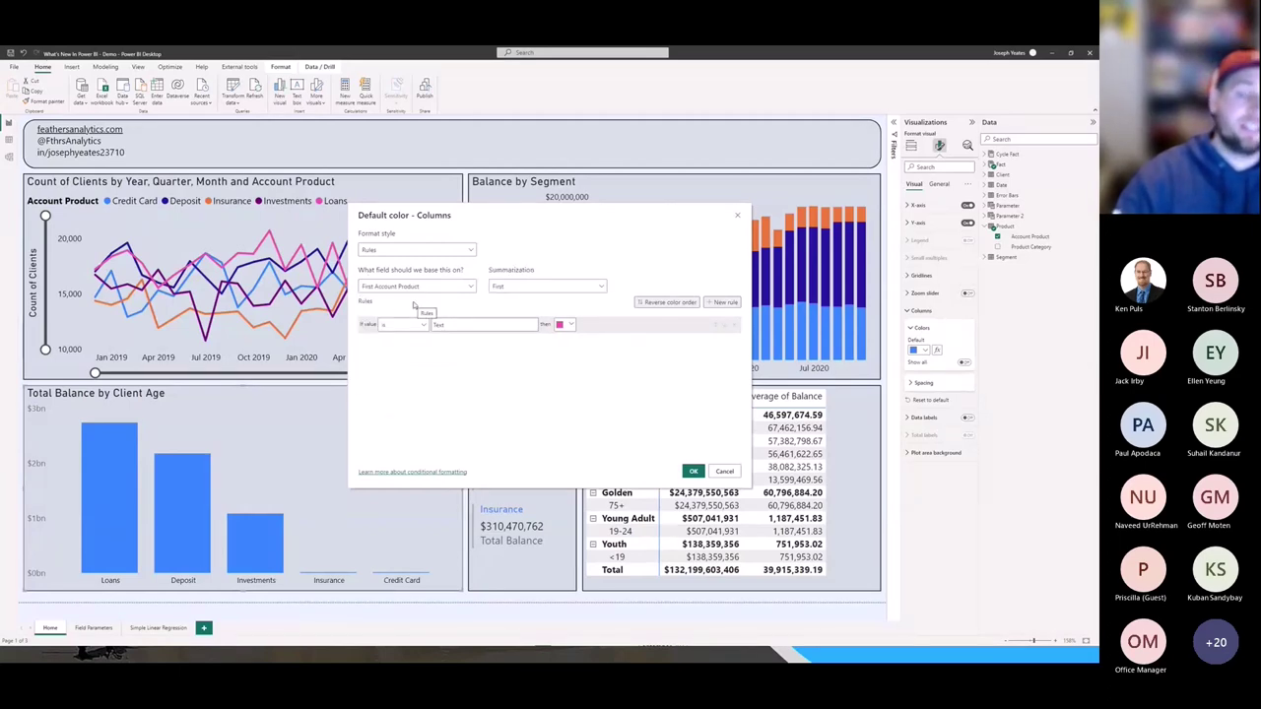
pyautogui.click(470, 286)
pyautogui.click(469, 288)
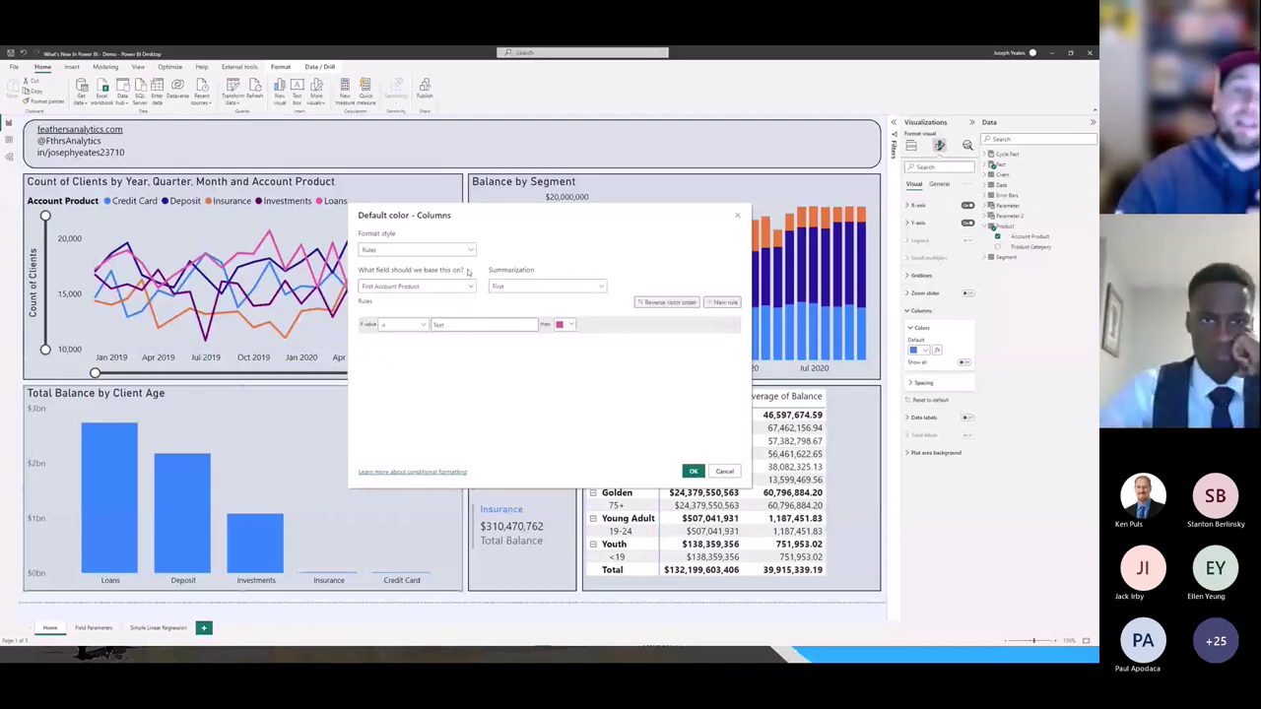
pyautogui.click(469, 286)
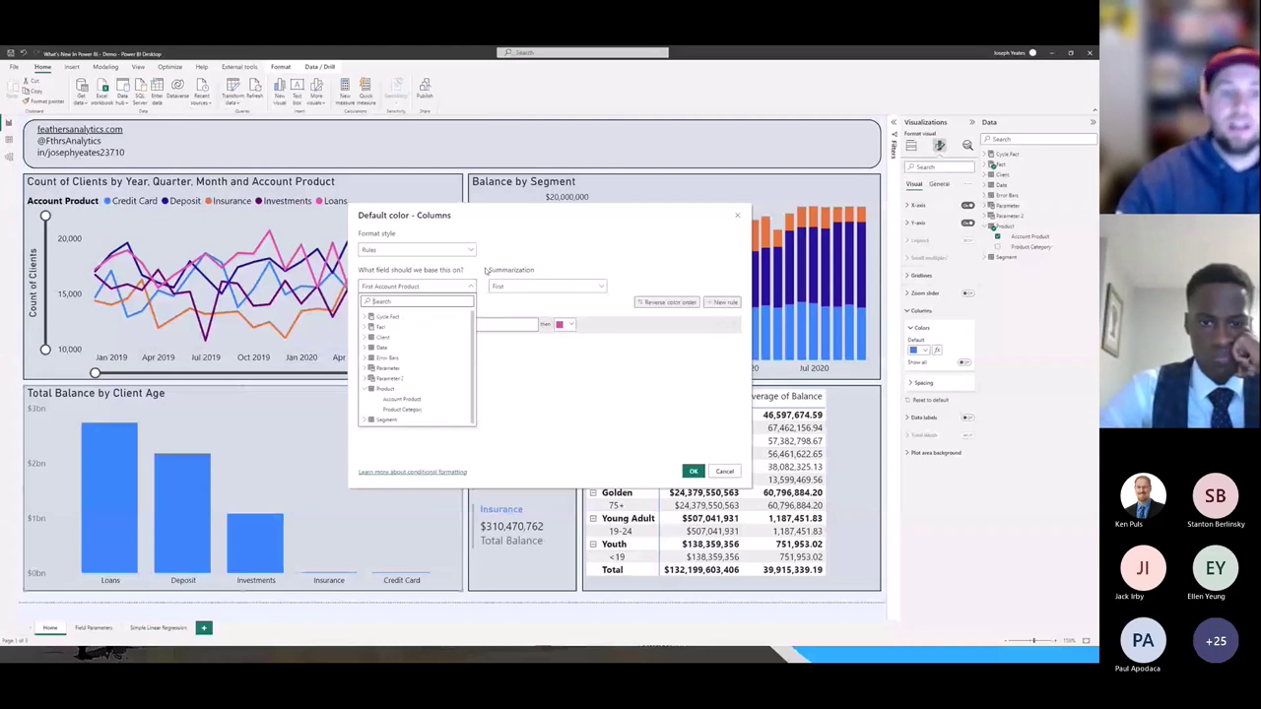
pyautogui.click(485, 271)
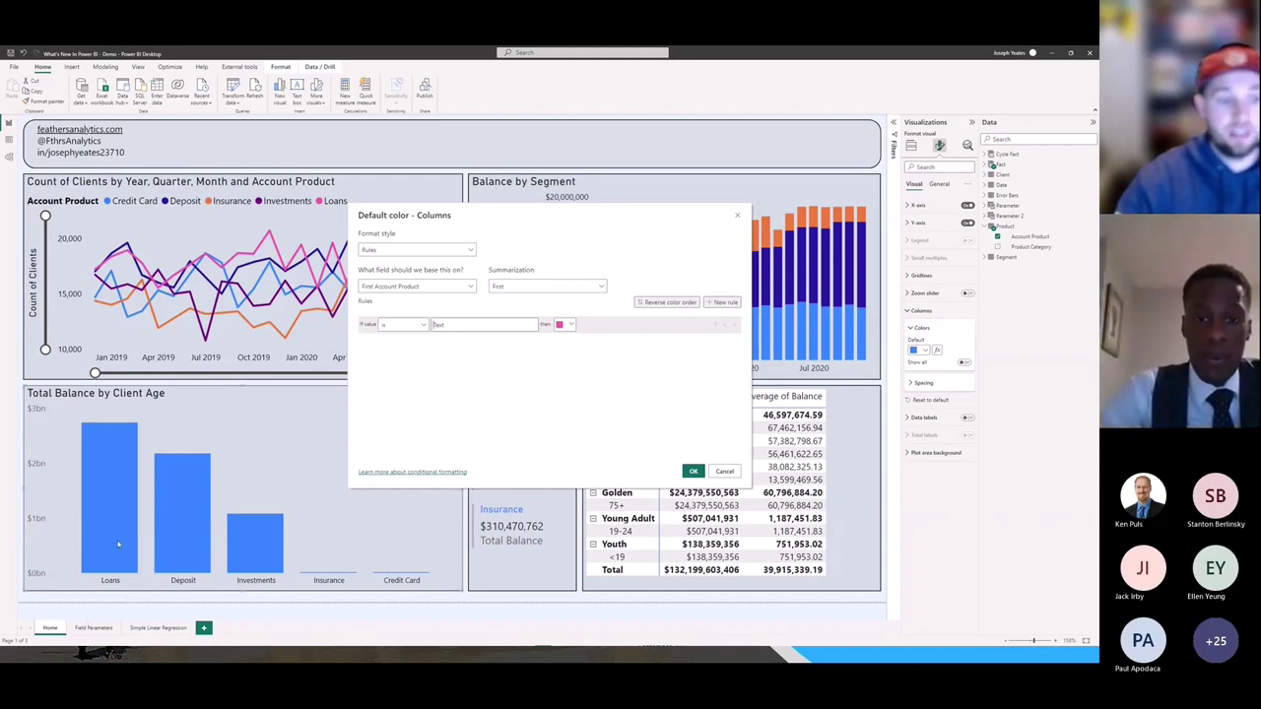
# Make the first rule color columns pink when the value is Loans, and add a second rule.
pyautogui.write('ans')
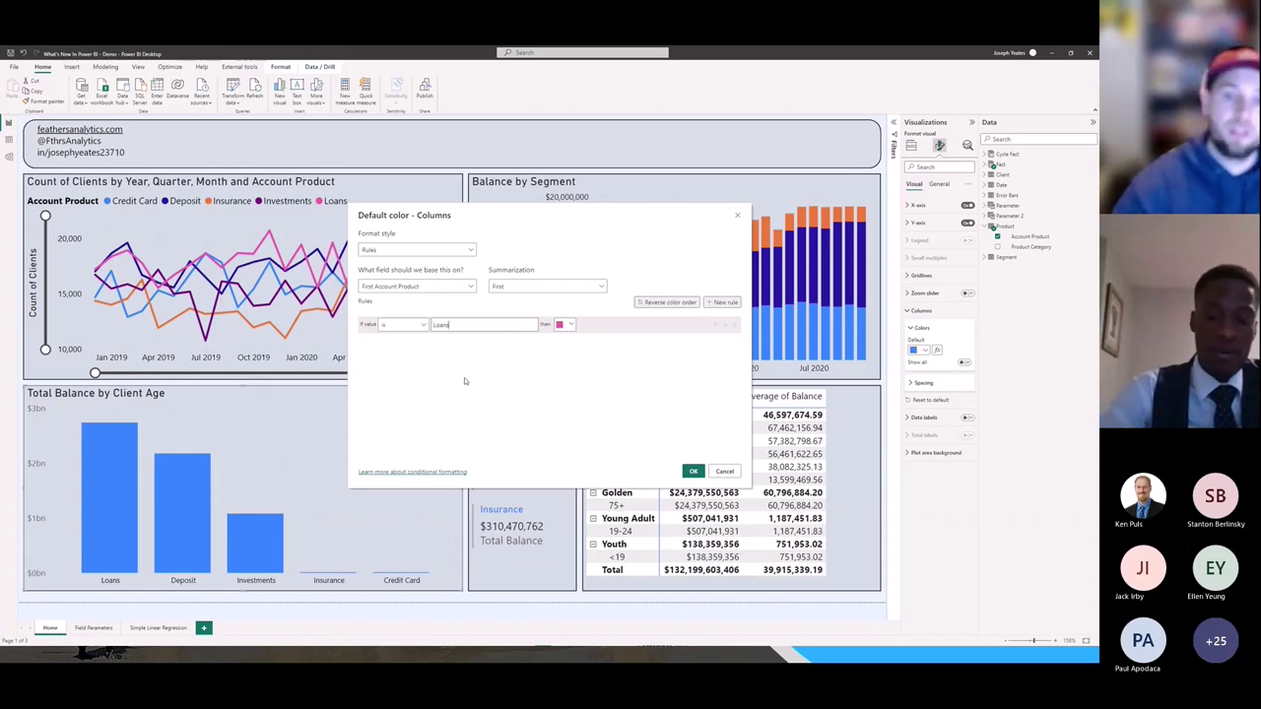
pyautogui.click(572, 325)
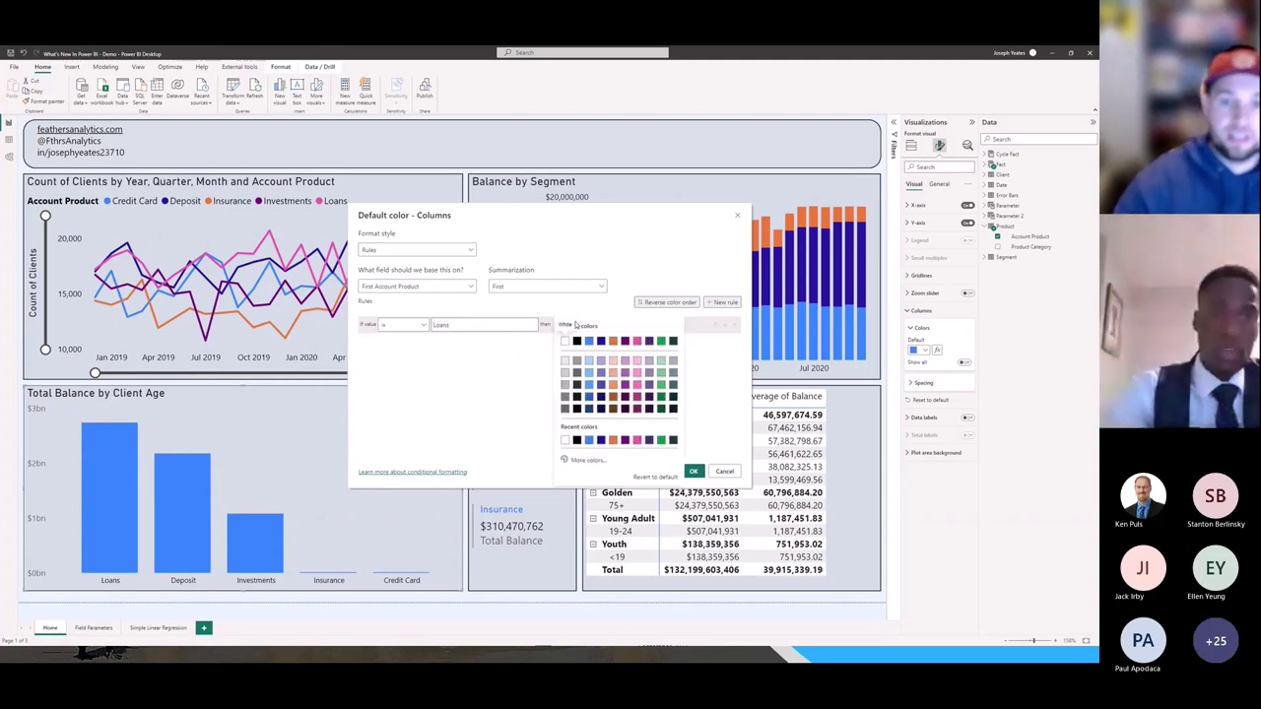
pyautogui.click(637, 340)
pyautogui.click(724, 303)
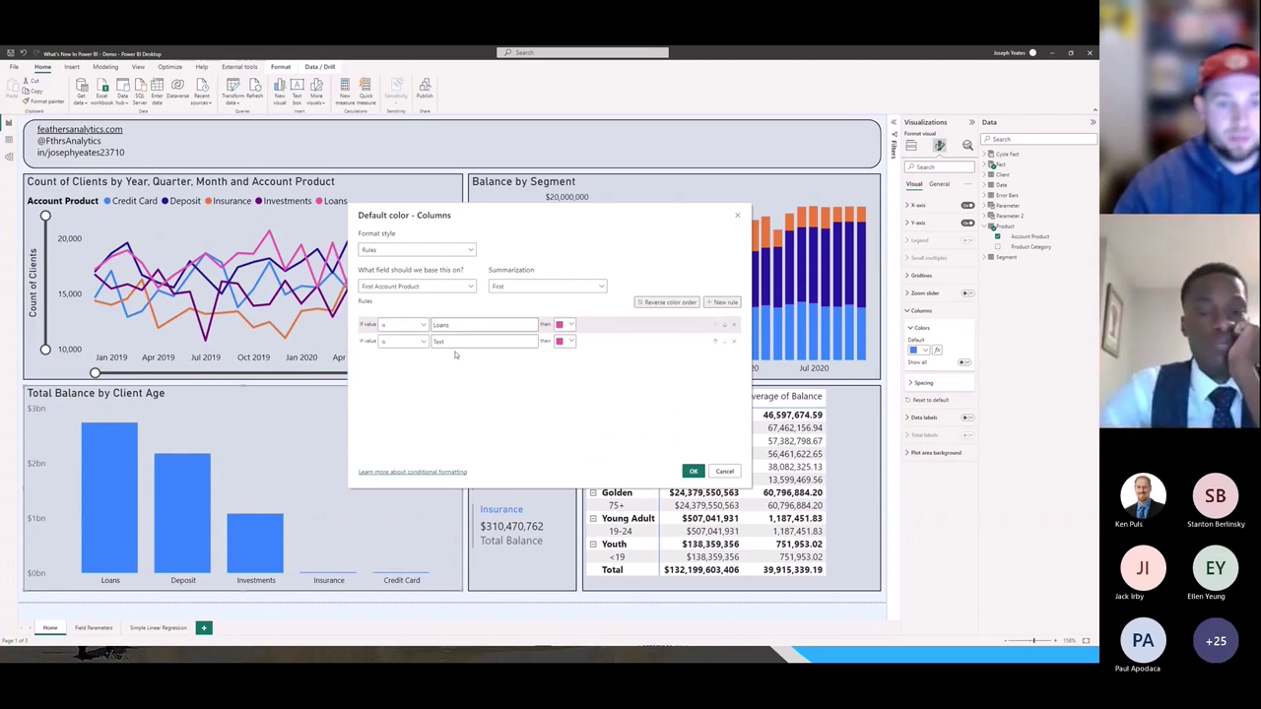
# Set the second rule to color columns orange when the value is Deposit, and apply the conditional formatting.
pyautogui.click(424, 342)
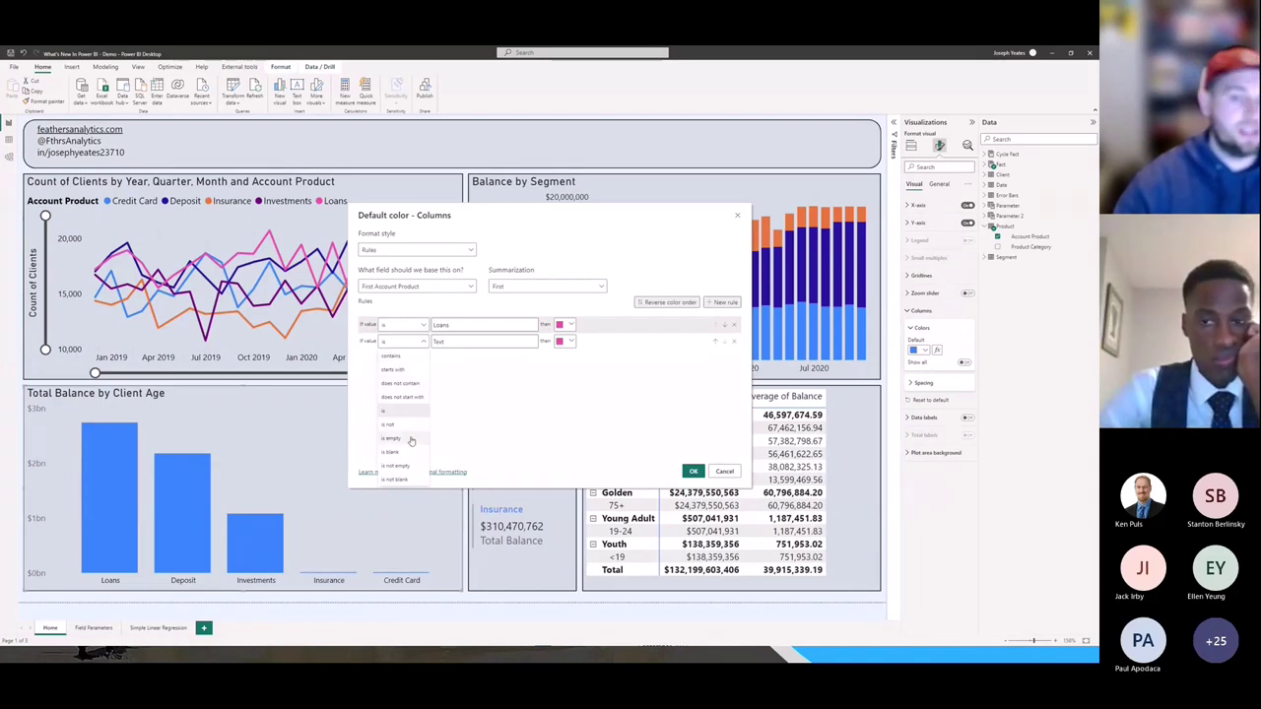
pyautogui.click(473, 409)
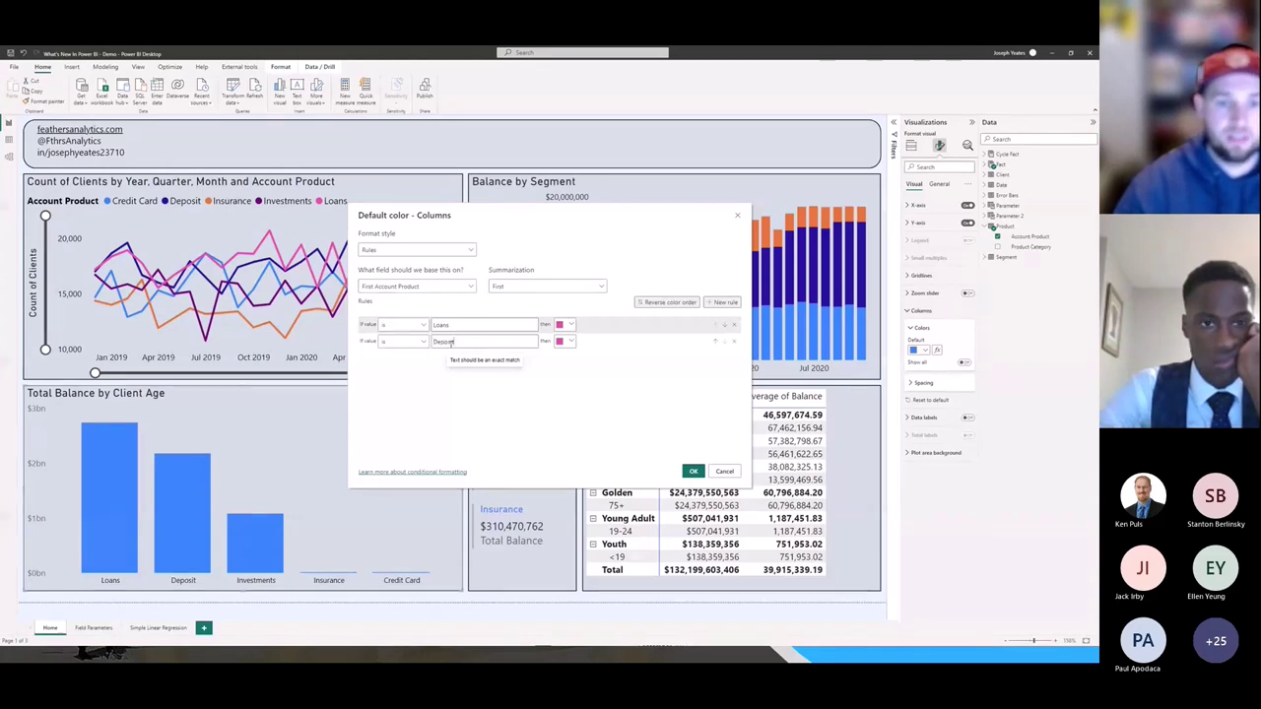
pyautogui.click(570, 341)
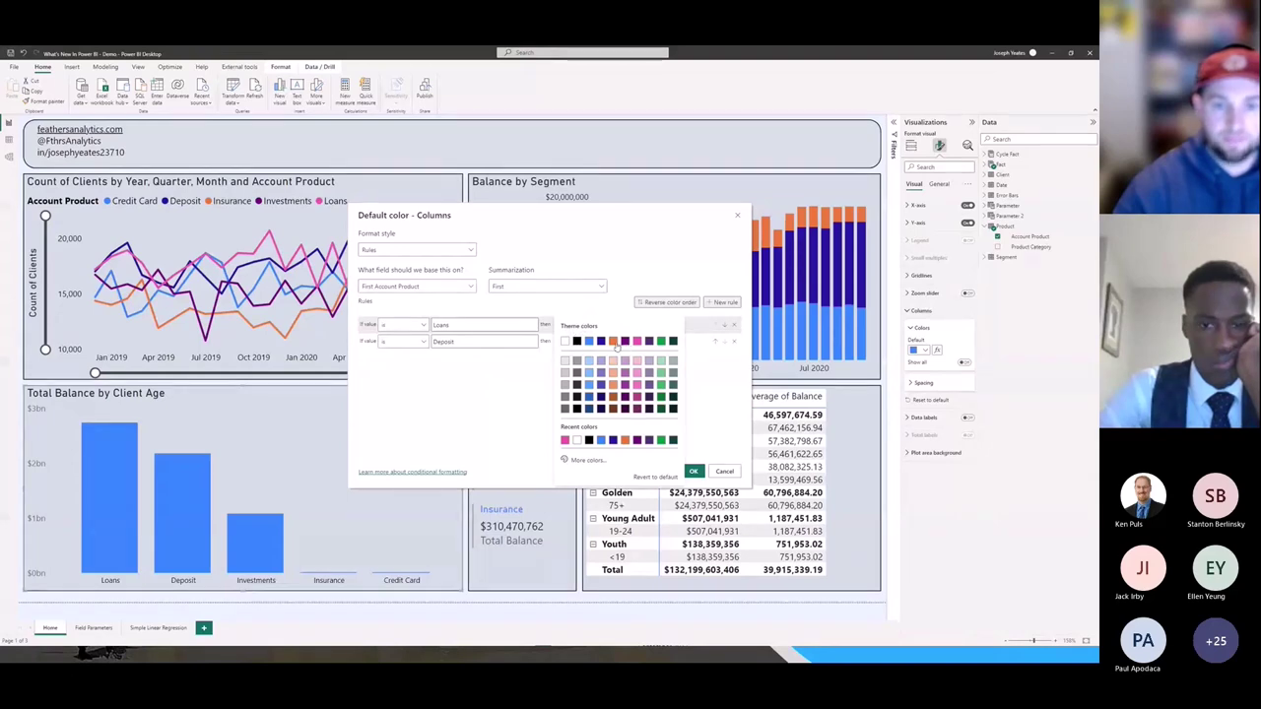
pyautogui.click(636, 341)
pyautogui.click(693, 471)
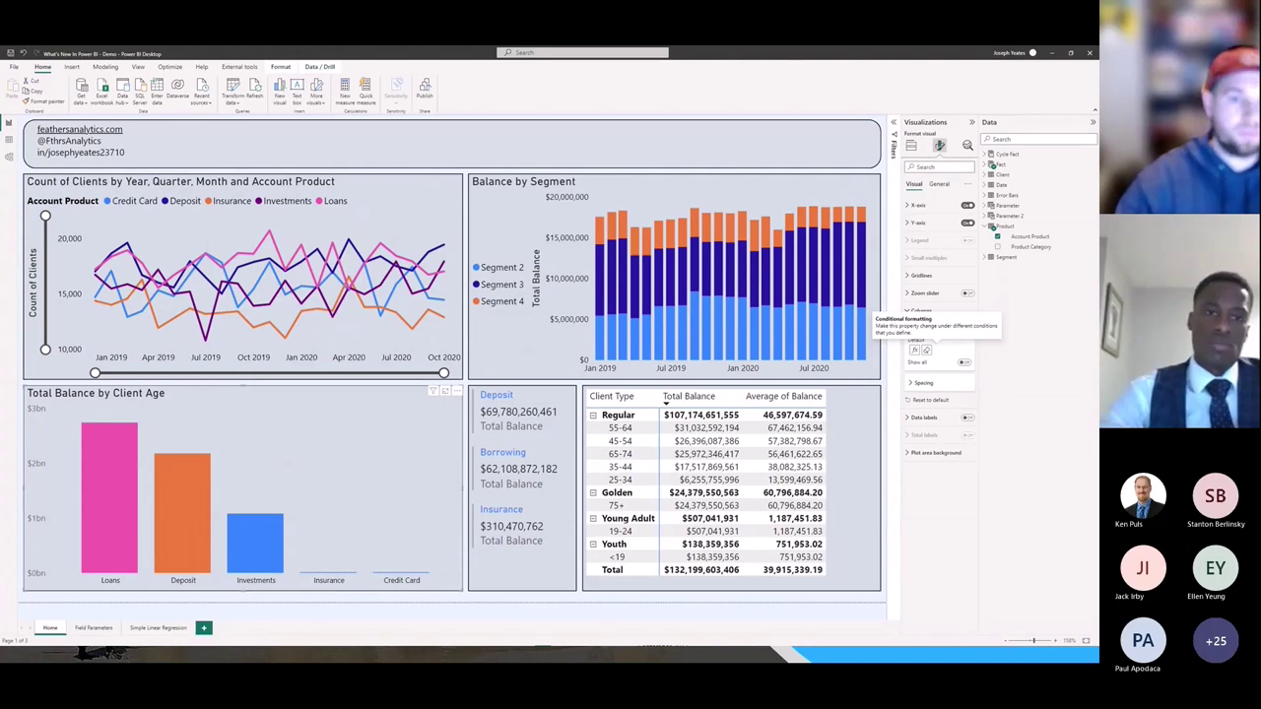
# Switch to the browser's Power BI February 2023 Feature Summary and open its section on new accessible report themes.
pyautogui.hotkey('alt', 'Tab')
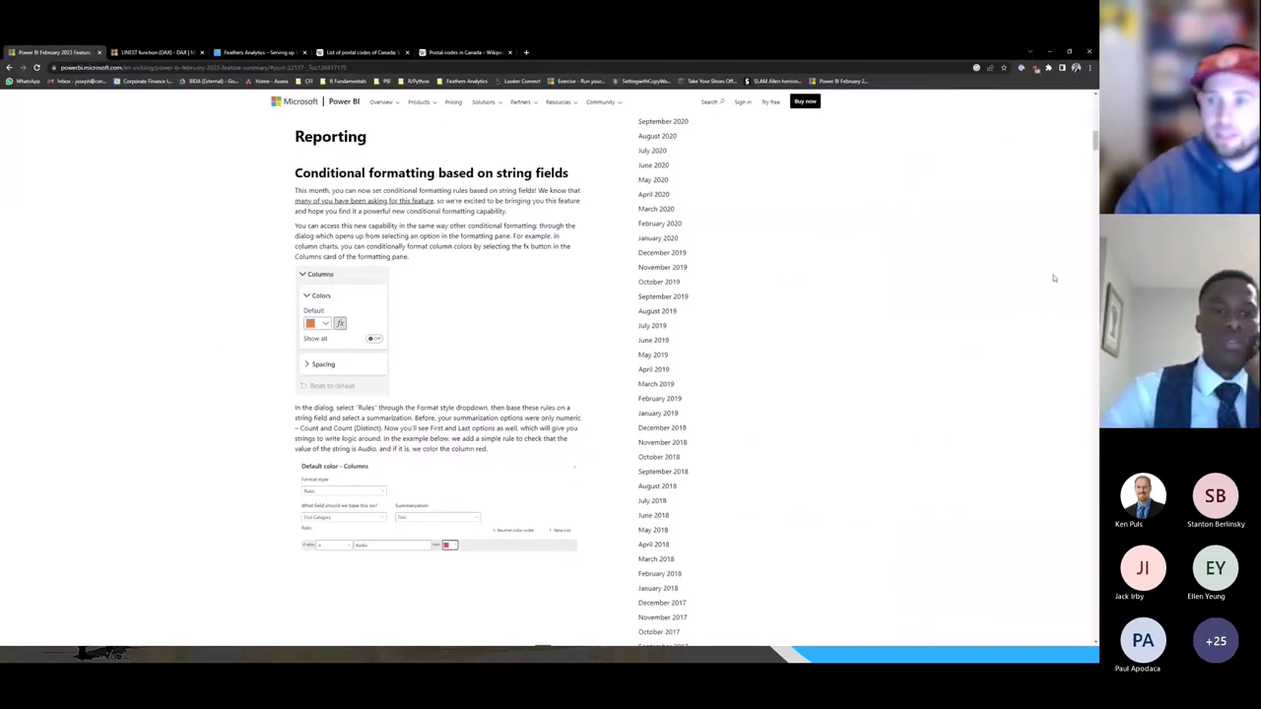
pyautogui.scroll(10, 511, 442)
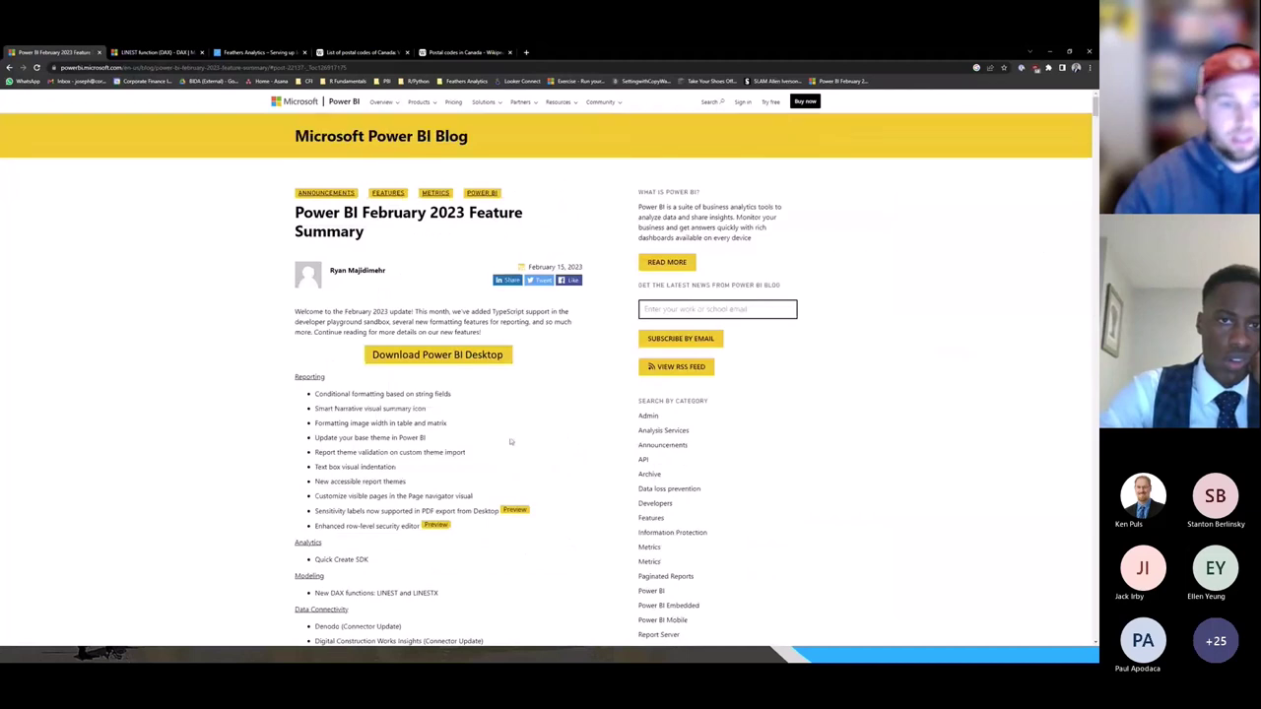
pyautogui.scroll(-2, 512, 439)
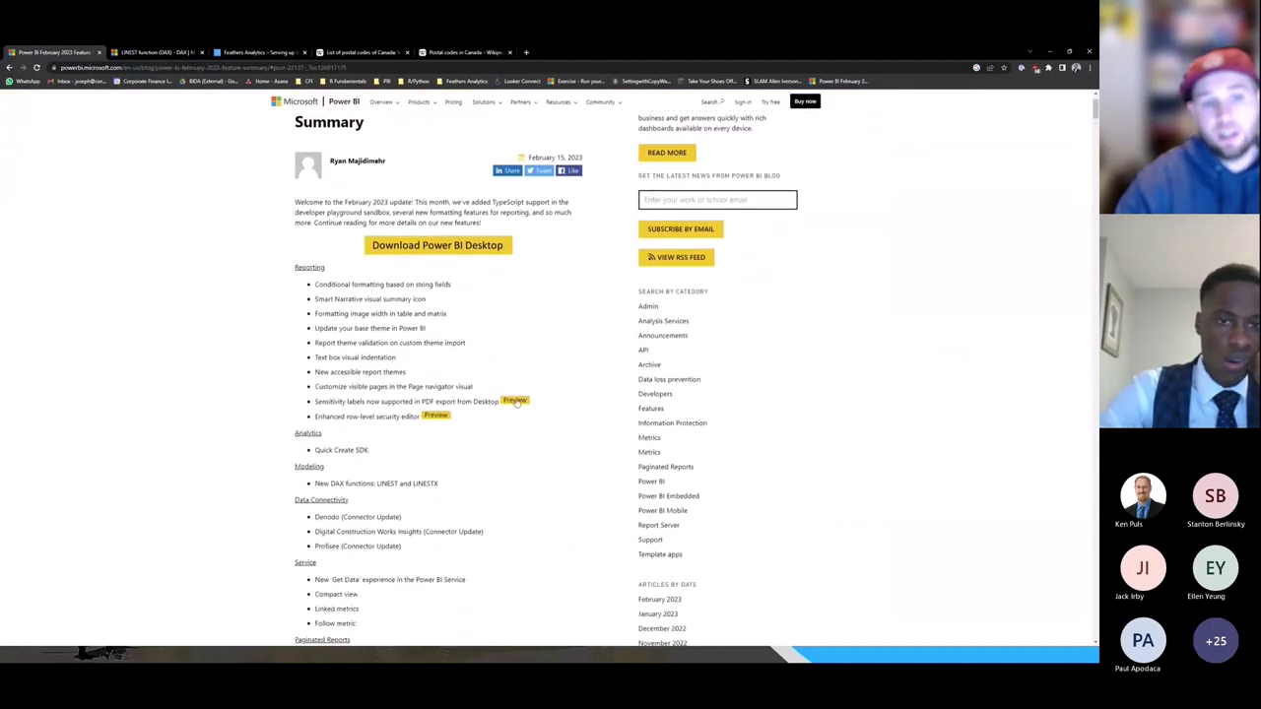
pyautogui.click(337, 375)
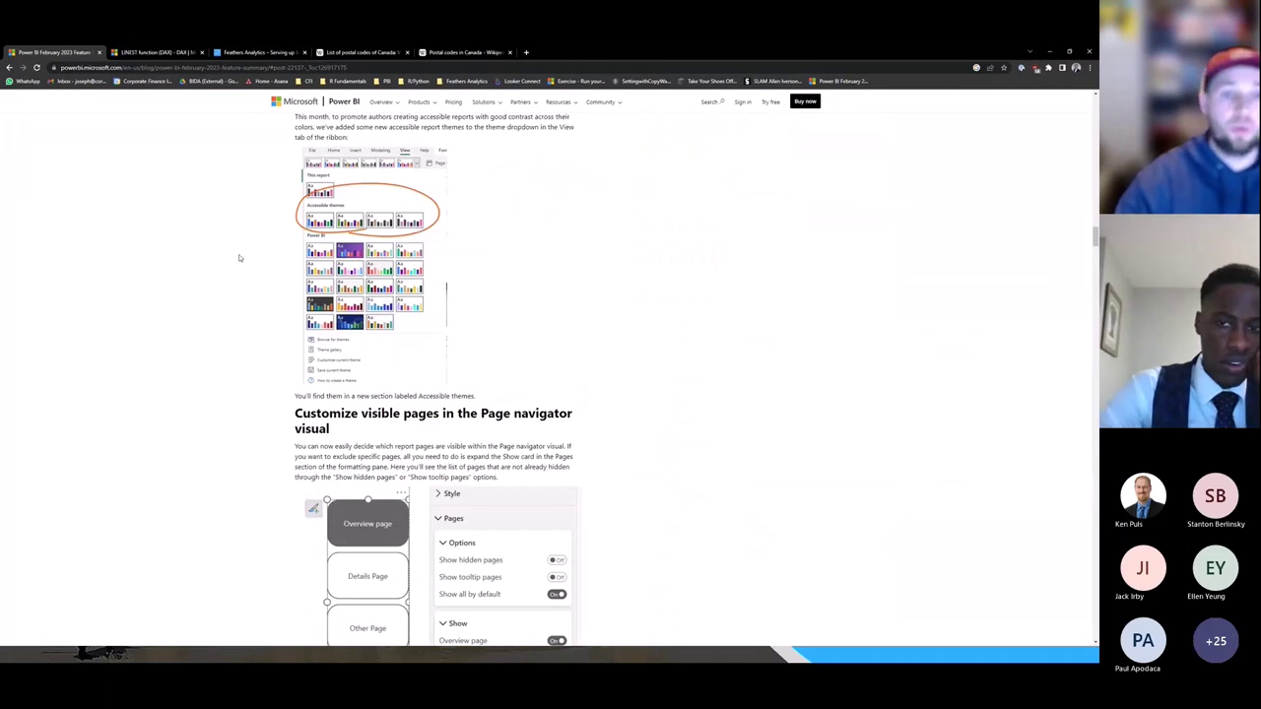
pyautogui.scroll(1, 140, 461)
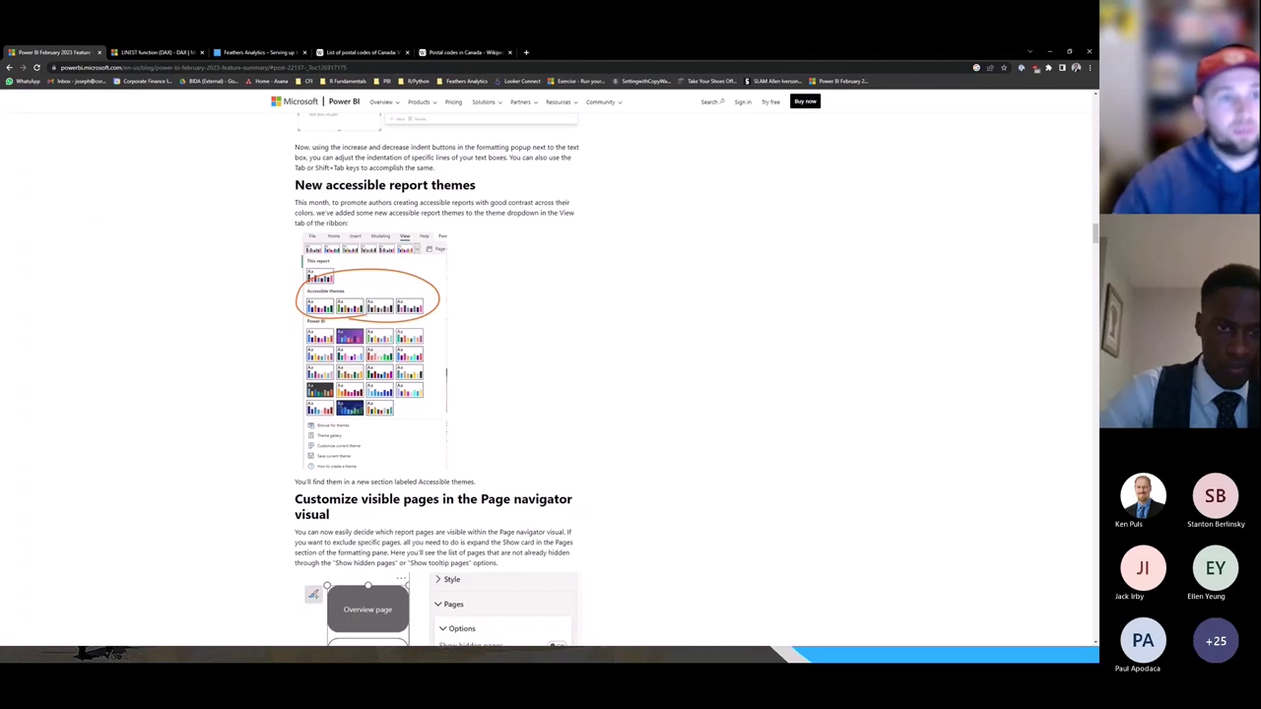
# In Power BI Desktop, try the Accessible City park theme on the report, followed by the third accessible theme.
pyautogui.hotkey('alt', 'Tab')
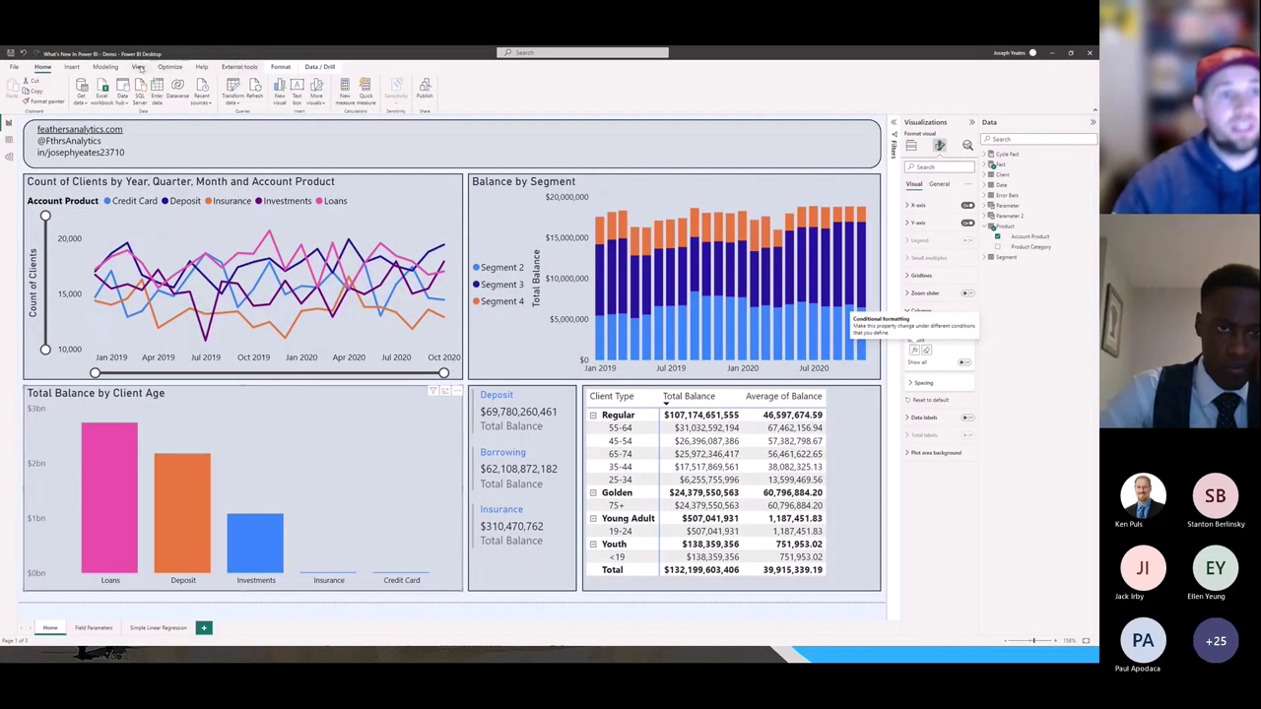
pyautogui.click(139, 67)
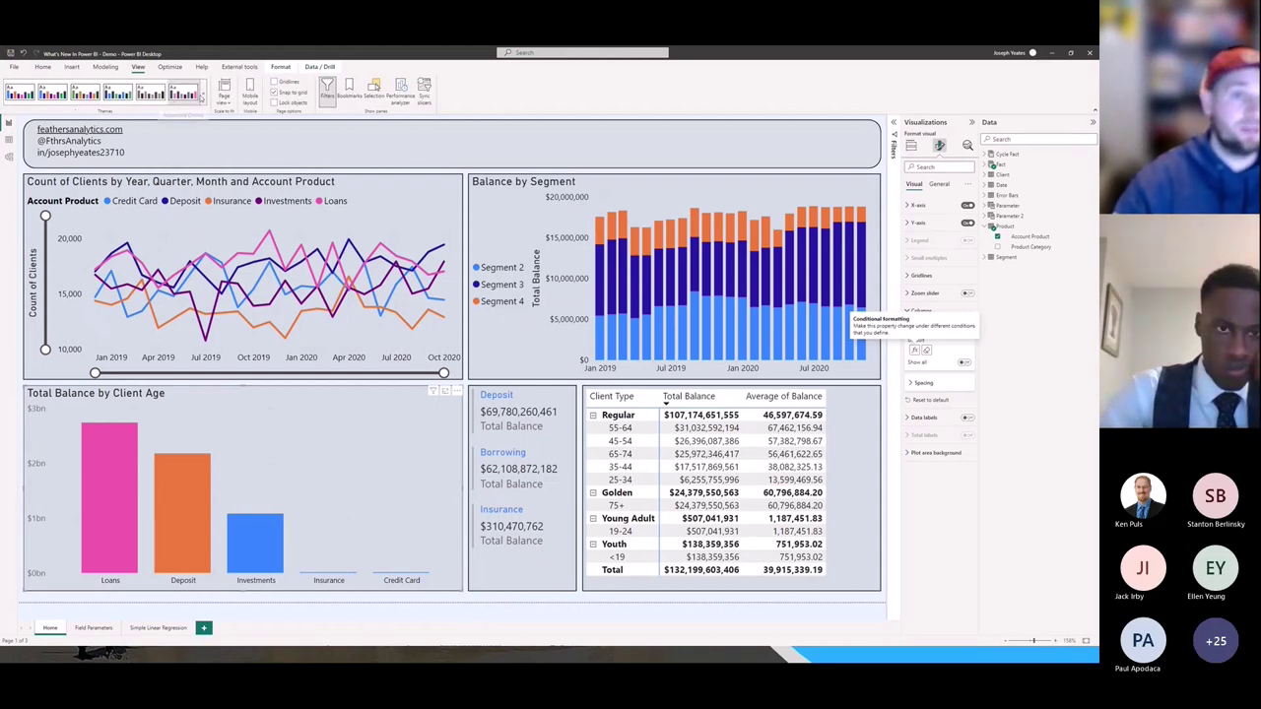
pyautogui.click(204, 91)
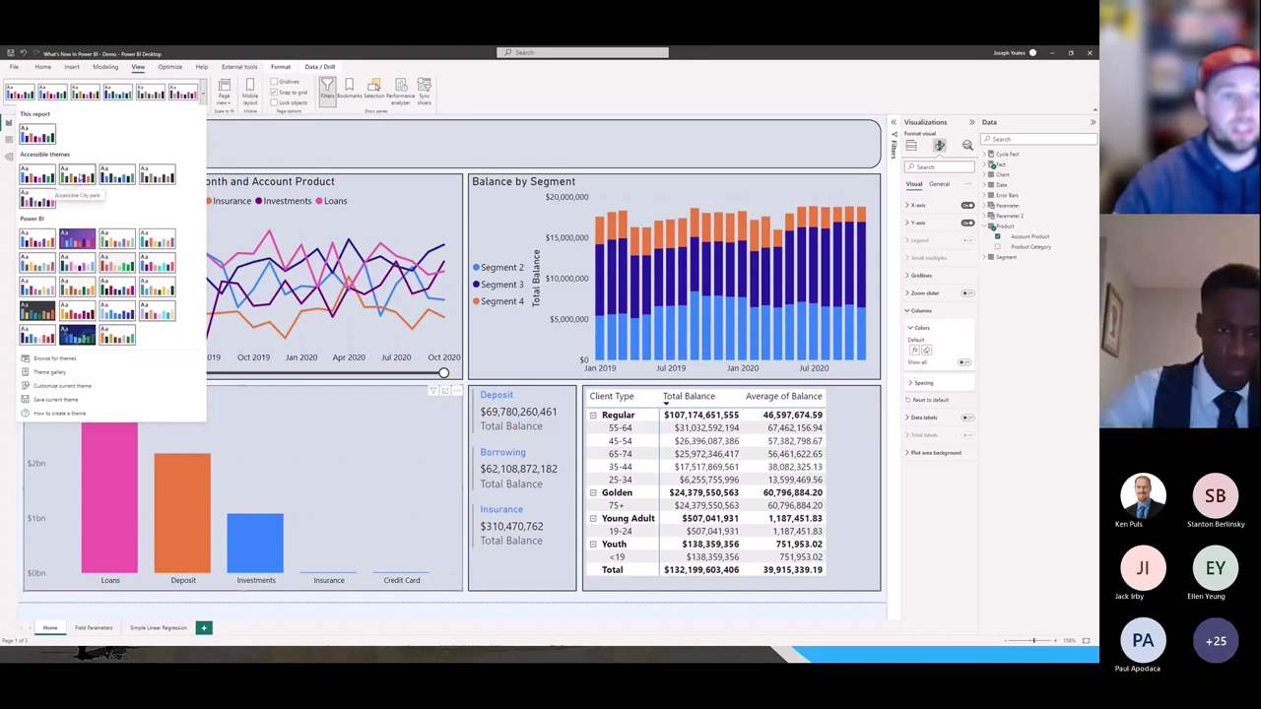
pyautogui.click(79, 174)
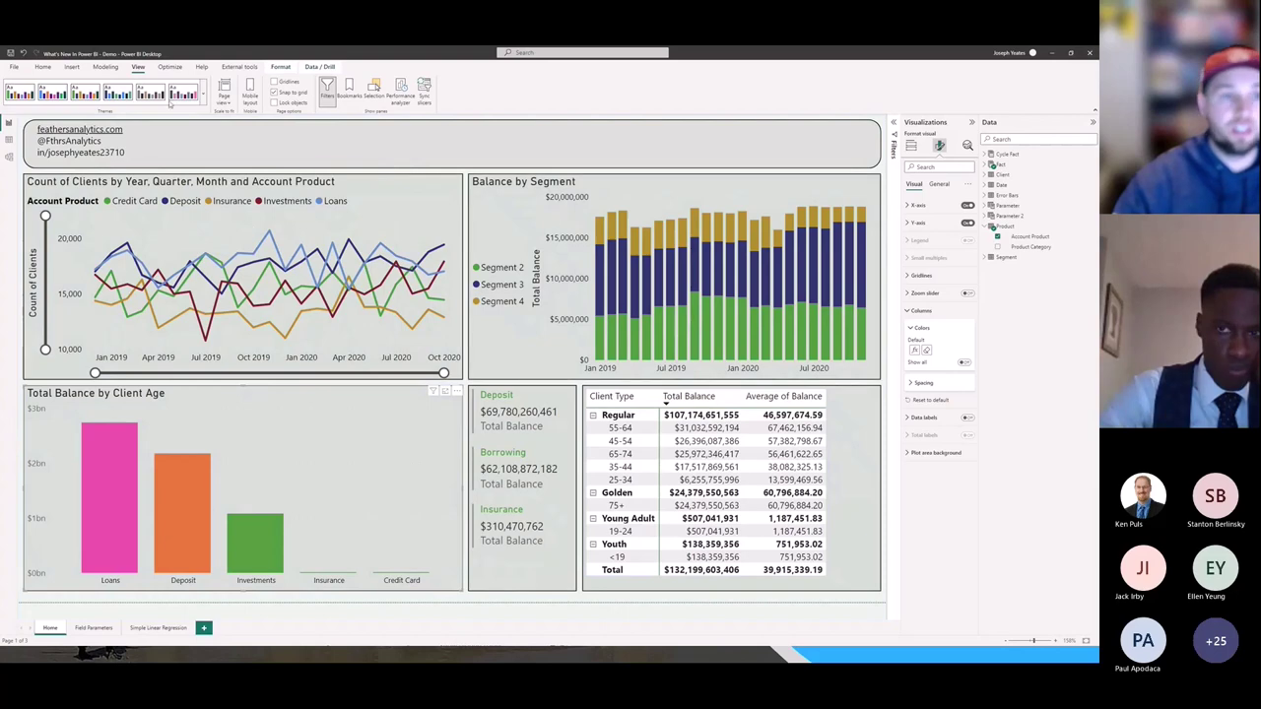
pyautogui.click(204, 101)
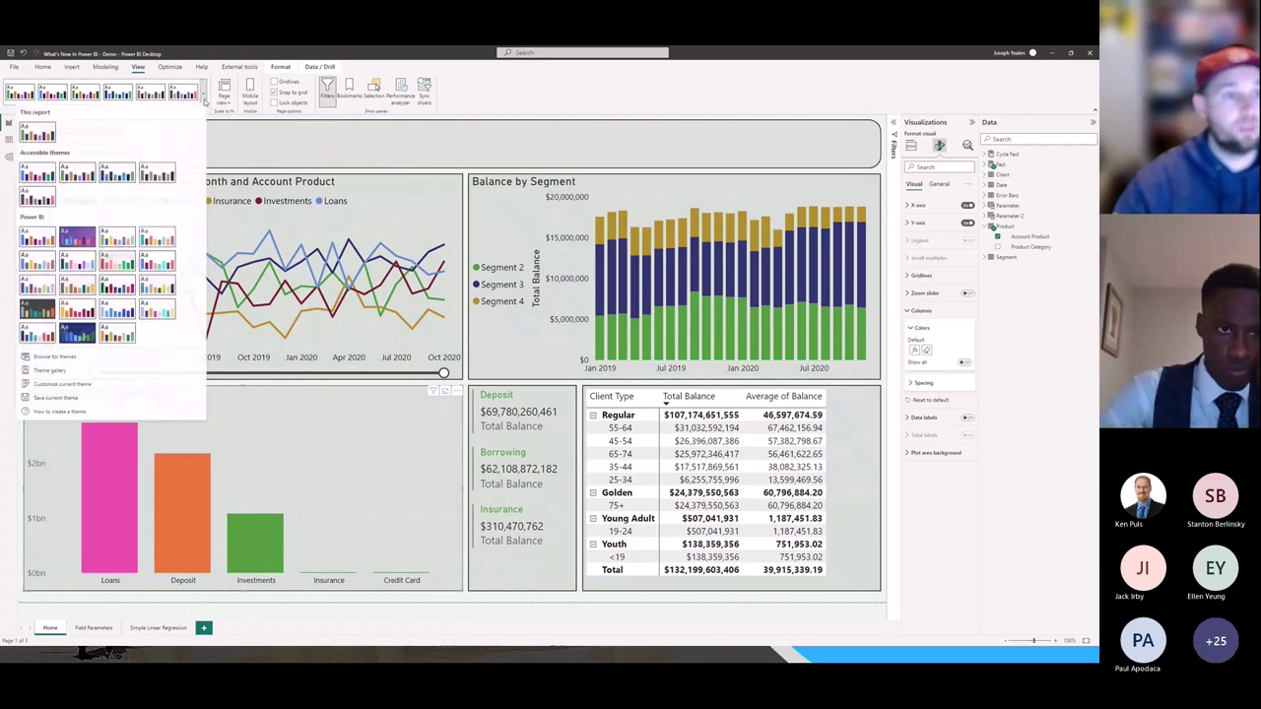
pyautogui.click(125, 179)
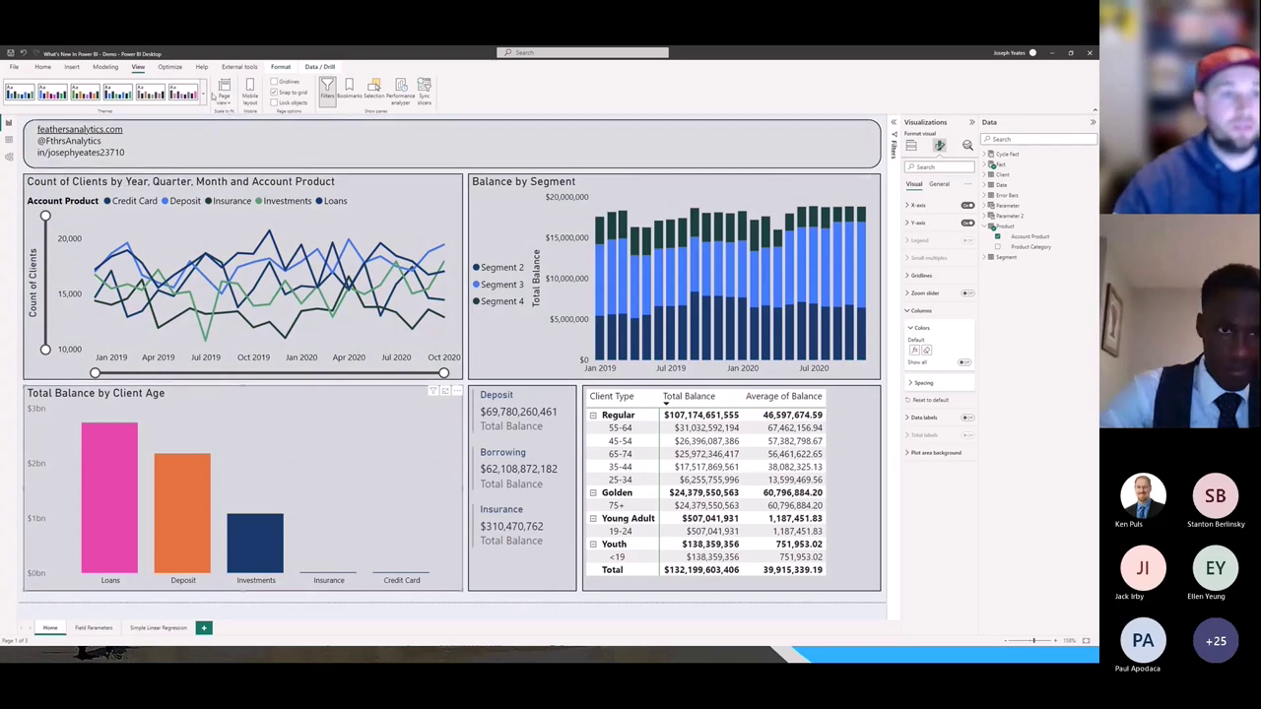
# Return the report to its original theme with blue, dark blue, orange, purple and pink data colors.
pyautogui.click(204, 100)
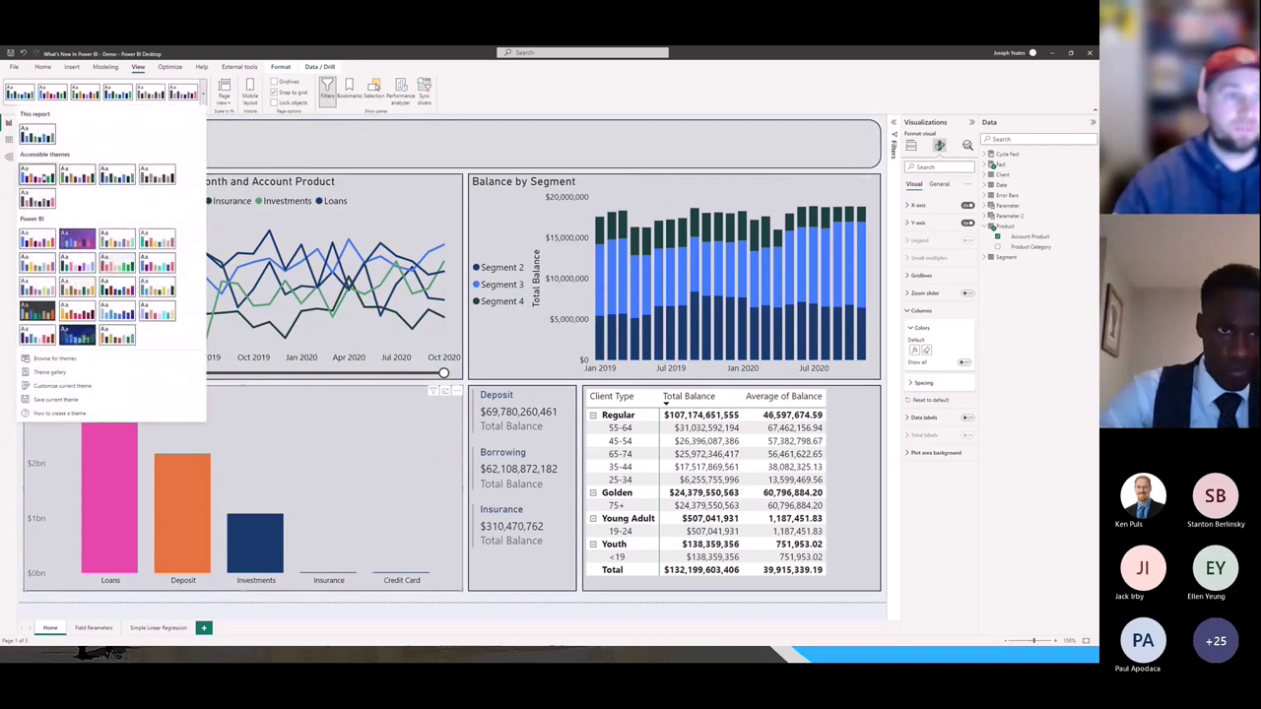
pyautogui.click(148, 182)
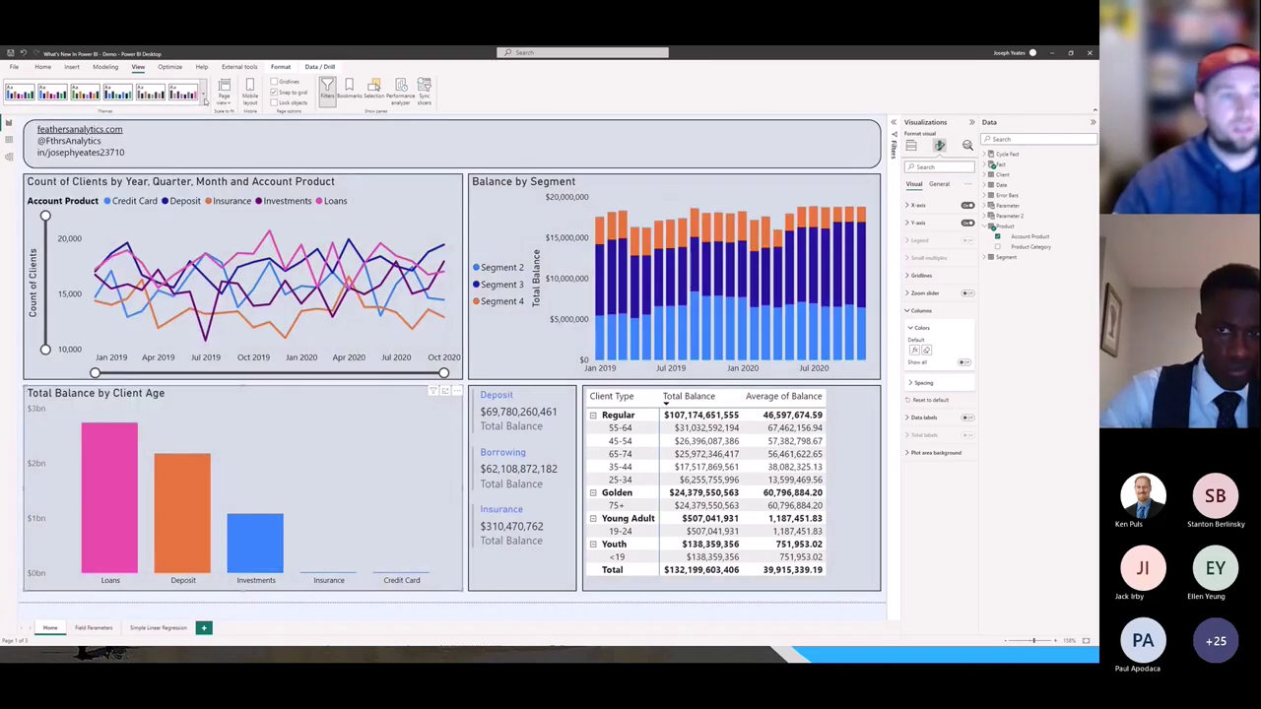
pyautogui.click(205, 96)
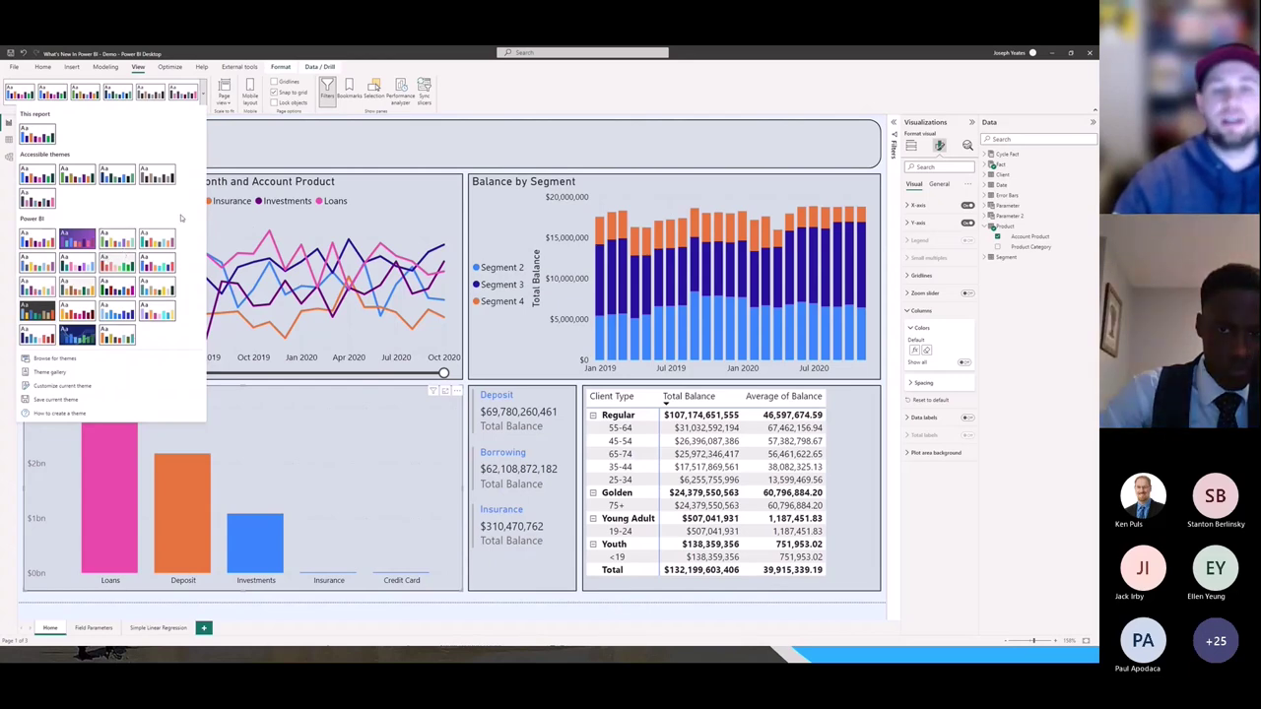
pyautogui.click(483, 86)
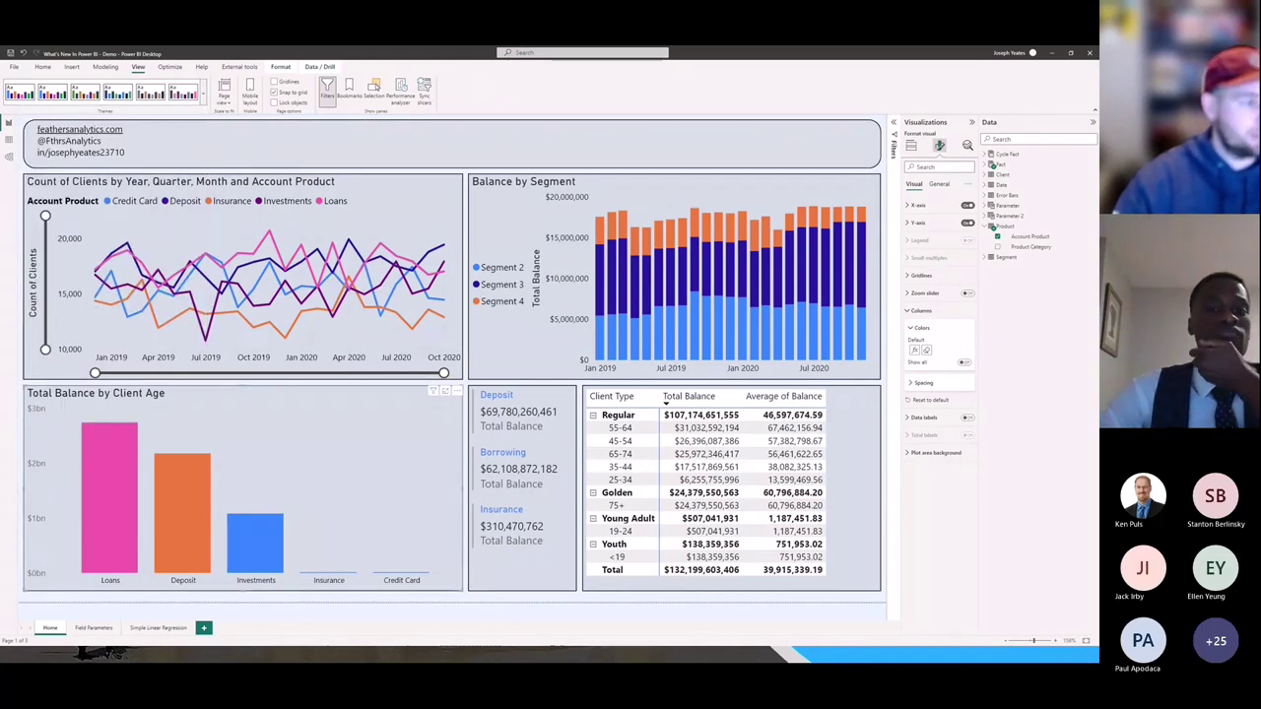
# Switch to the feature summary in the browser and open its section on the new DAX functions LINEST and LINESTX.
pyautogui.hotkey('alt', 'Tab')
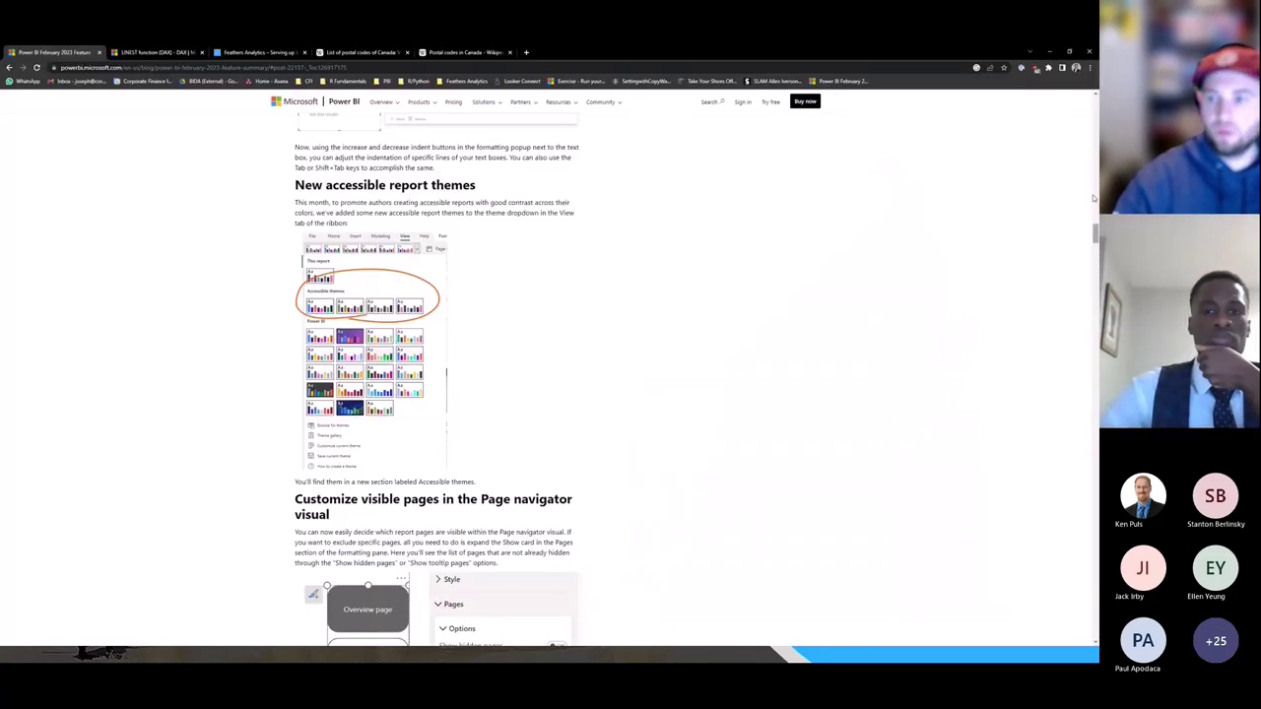
pyautogui.moveTo(1093, 235); pyautogui.dragTo(1074, 108)
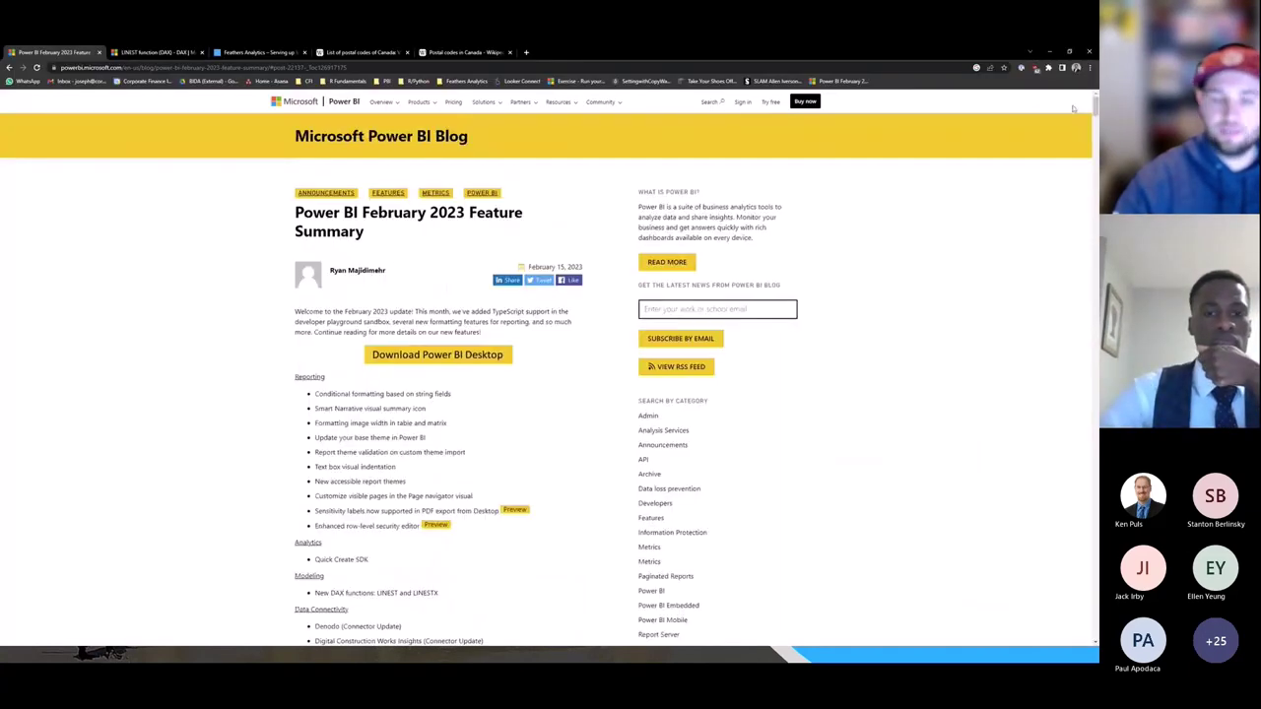
pyautogui.scroll(-3, 251, 510)
pyautogui.scroll(1, 249, 515)
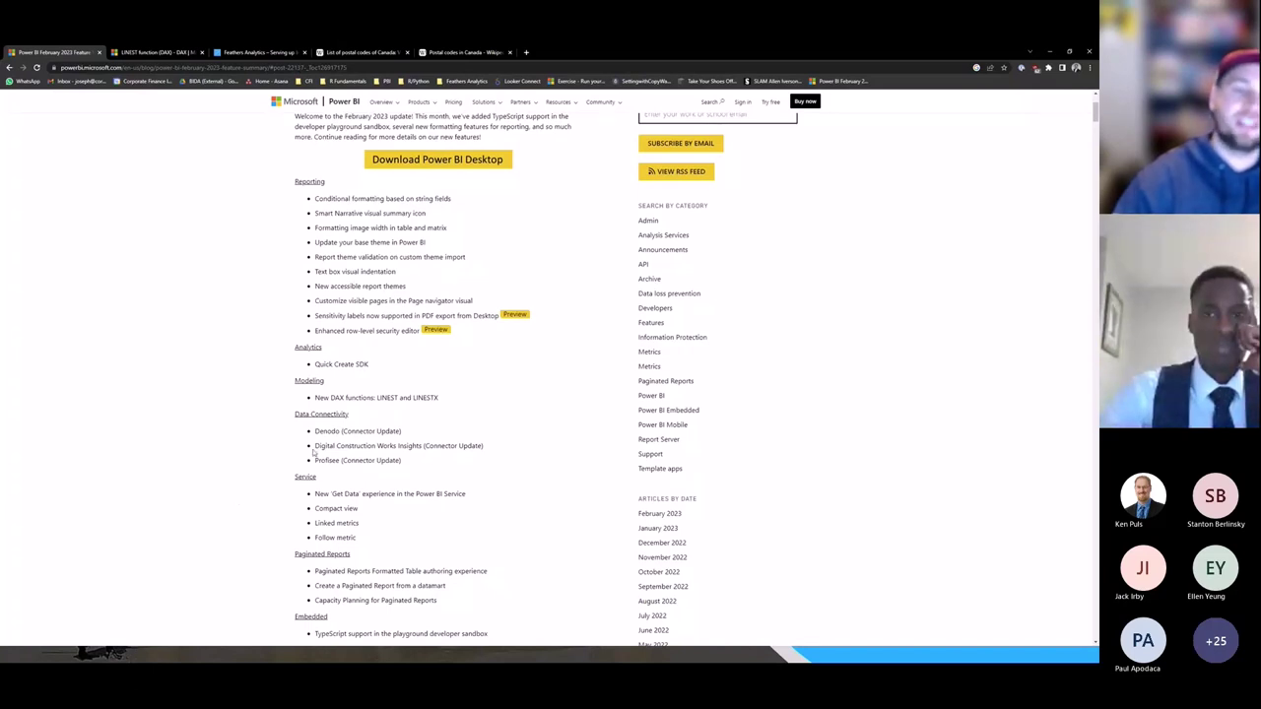
pyautogui.click(398, 398)
pyautogui.scroll(1, 182, 389)
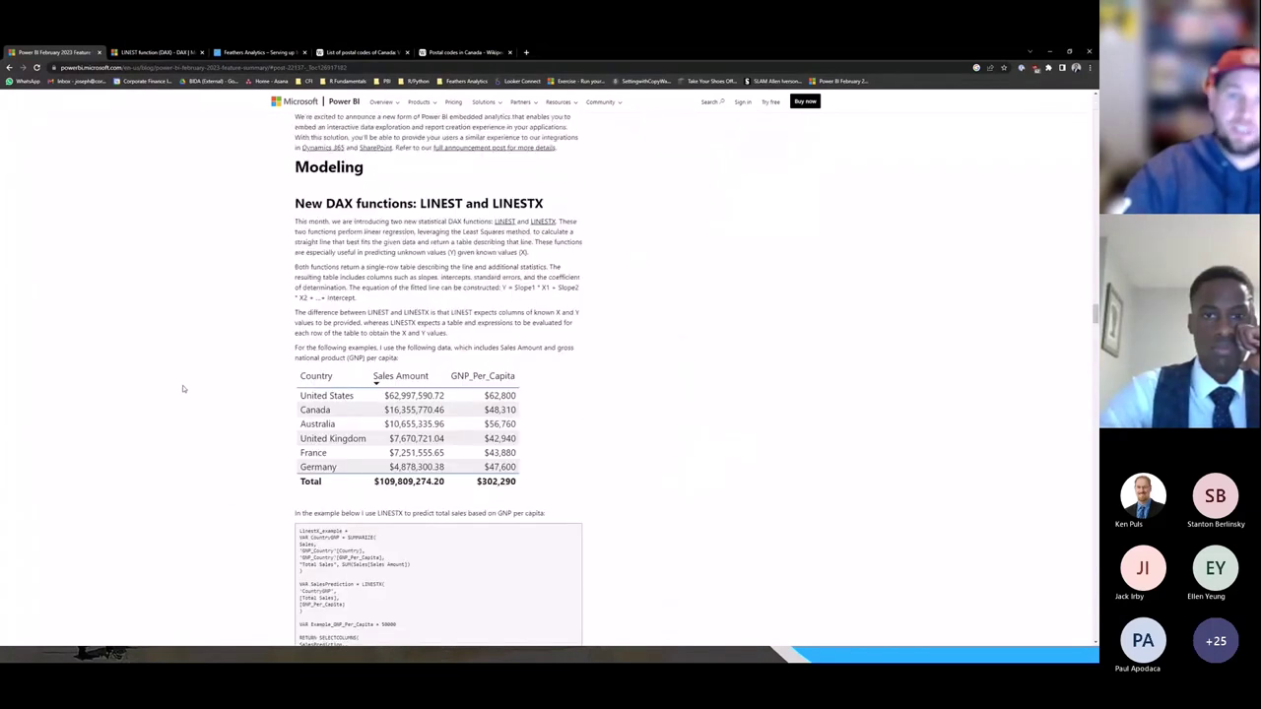
# Read through the blog's explanation, sample data and code examples for LINESTX and LINEST.
pyautogui.scroll(-1, 182, 389)
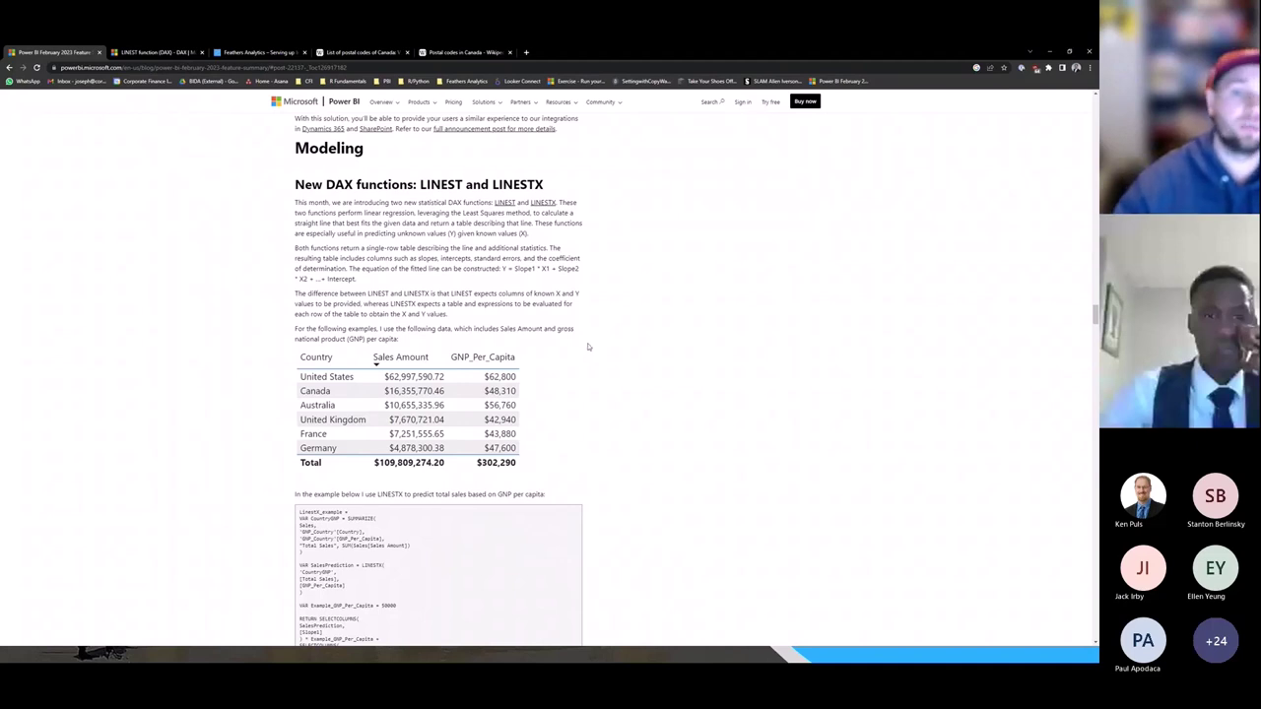
pyautogui.scroll(-2, 695, 428)
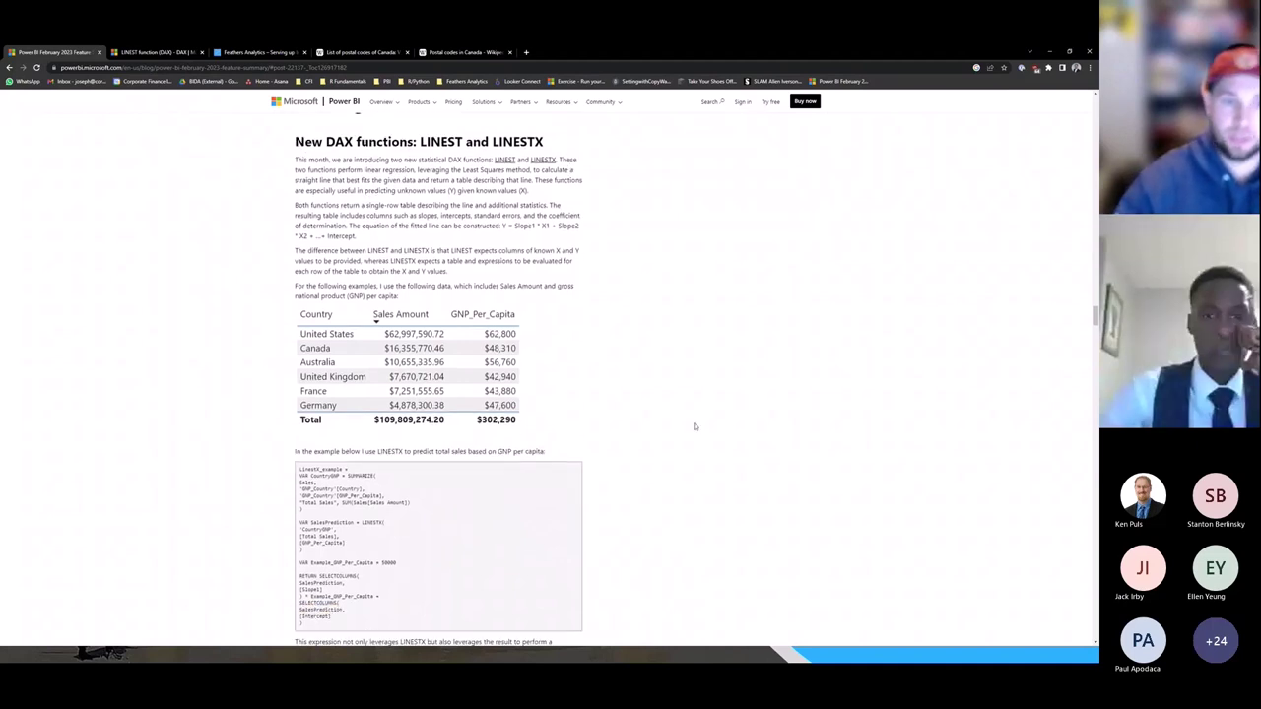
pyautogui.scroll(-1, 694, 427)
pyautogui.scroll(1, 646, 383)
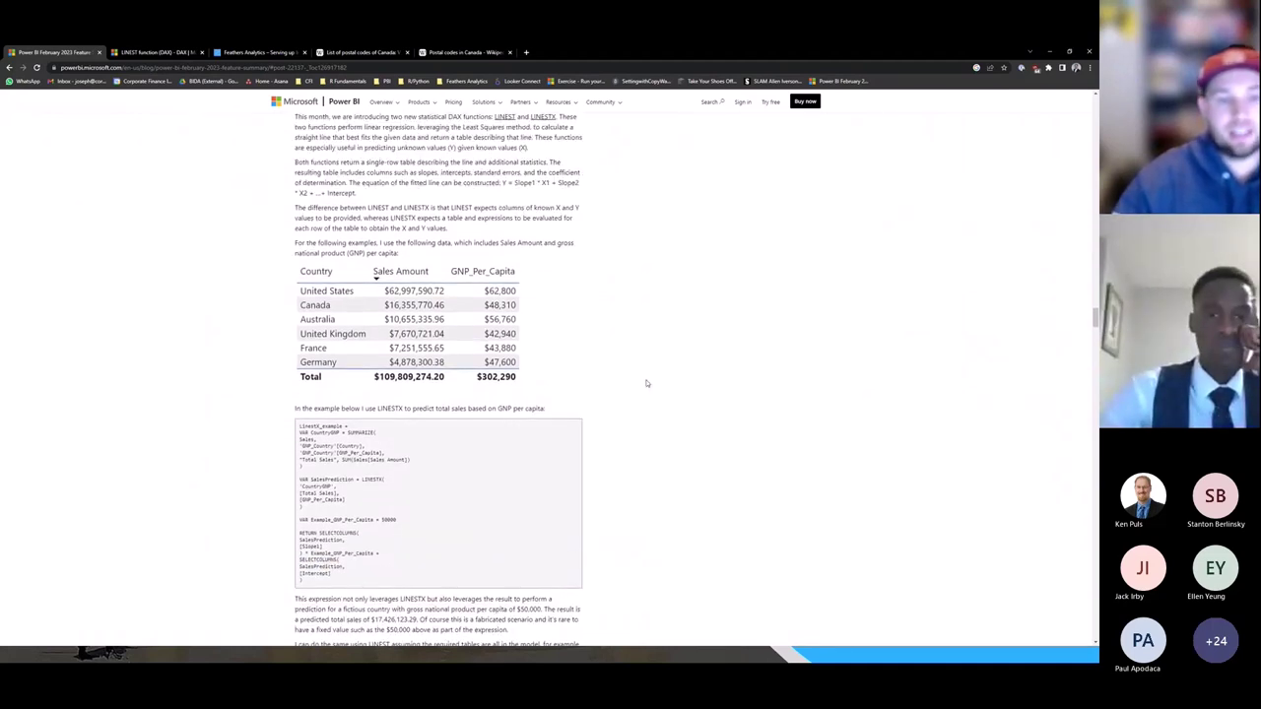
pyautogui.scroll(-5, 646, 384)
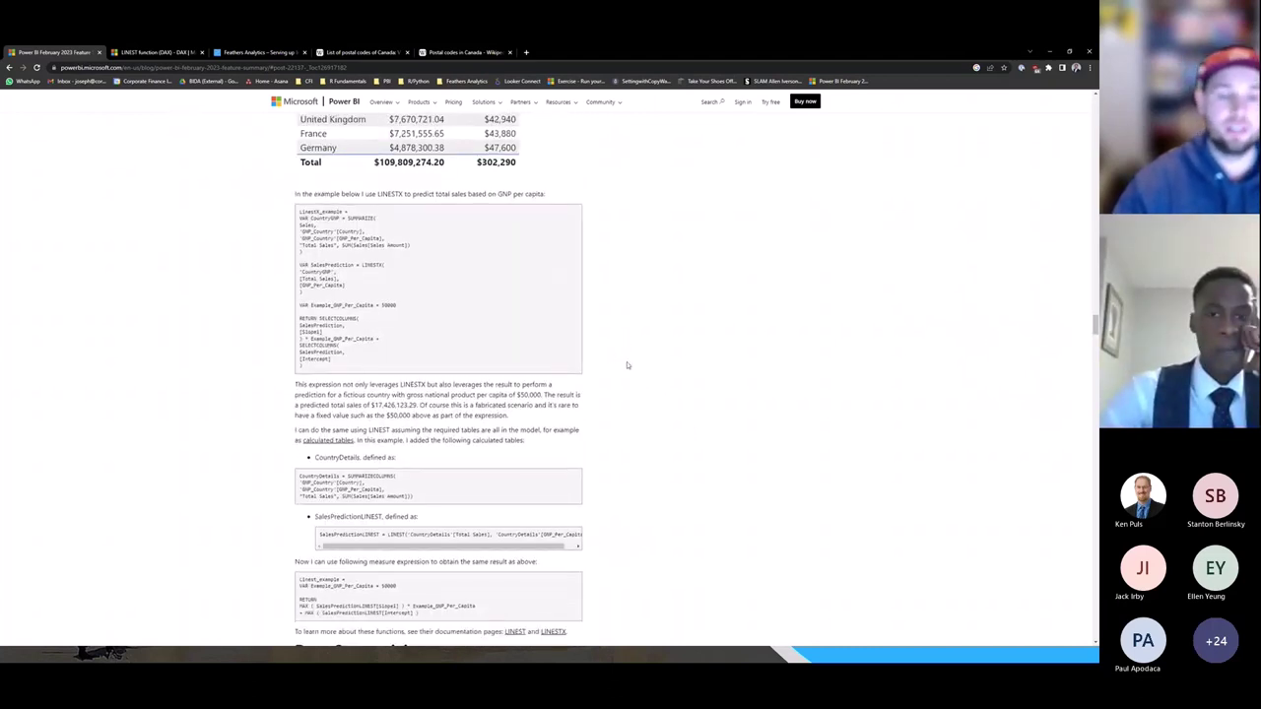
pyautogui.scroll(-5, 637, 358)
pyautogui.scroll(4, 640, 360)
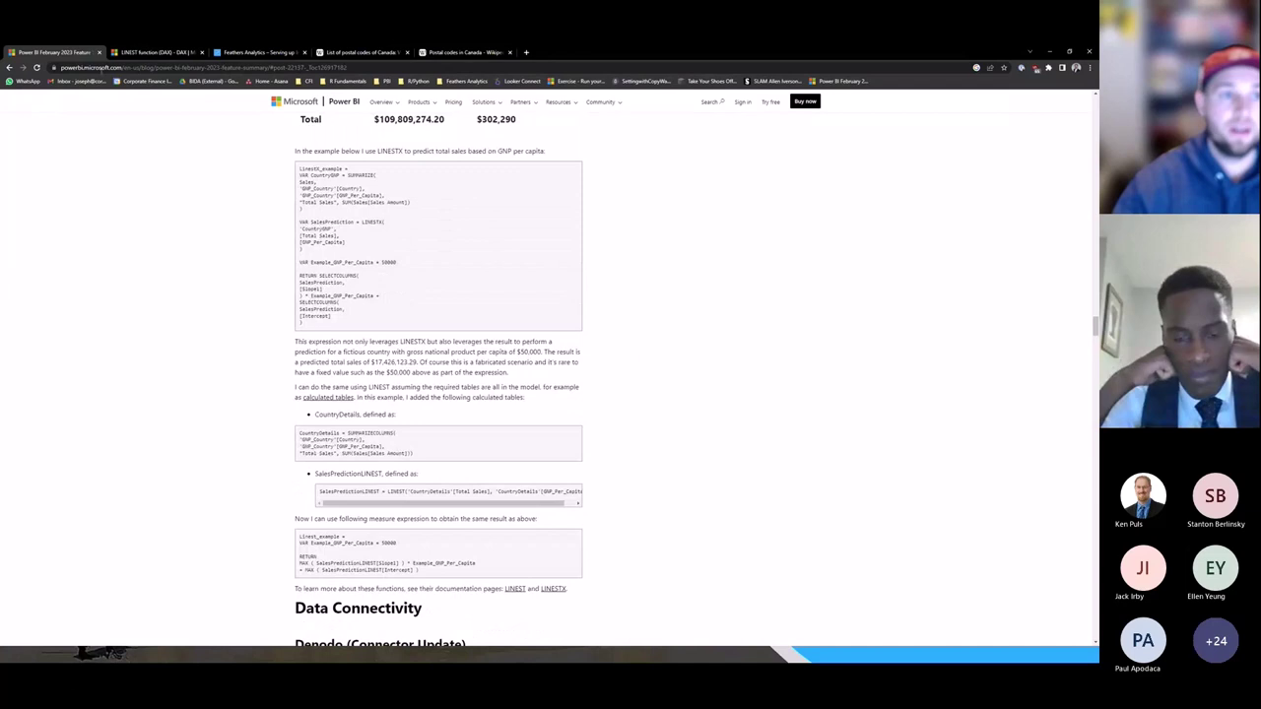
# Open the LINEST function documentation and review its syntax, parameters, return values and both examples.
pyautogui.click(148, 52)
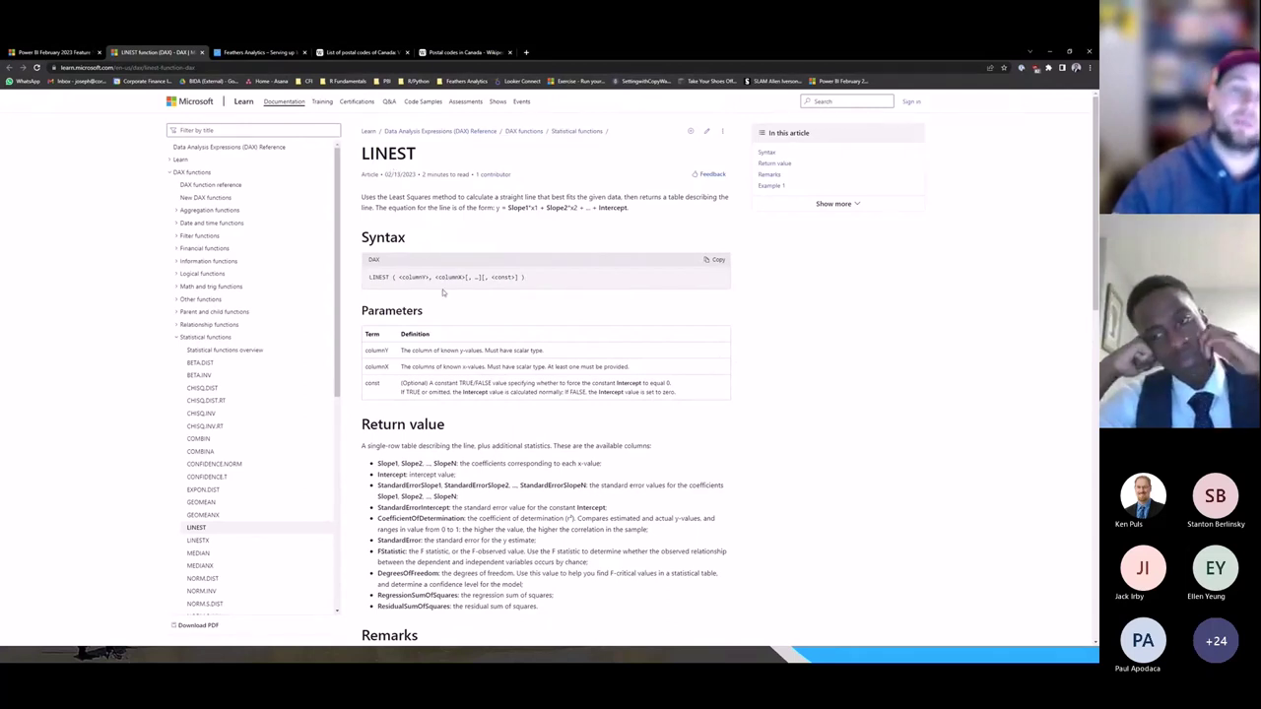
pyautogui.scroll(-4, 504, 347)
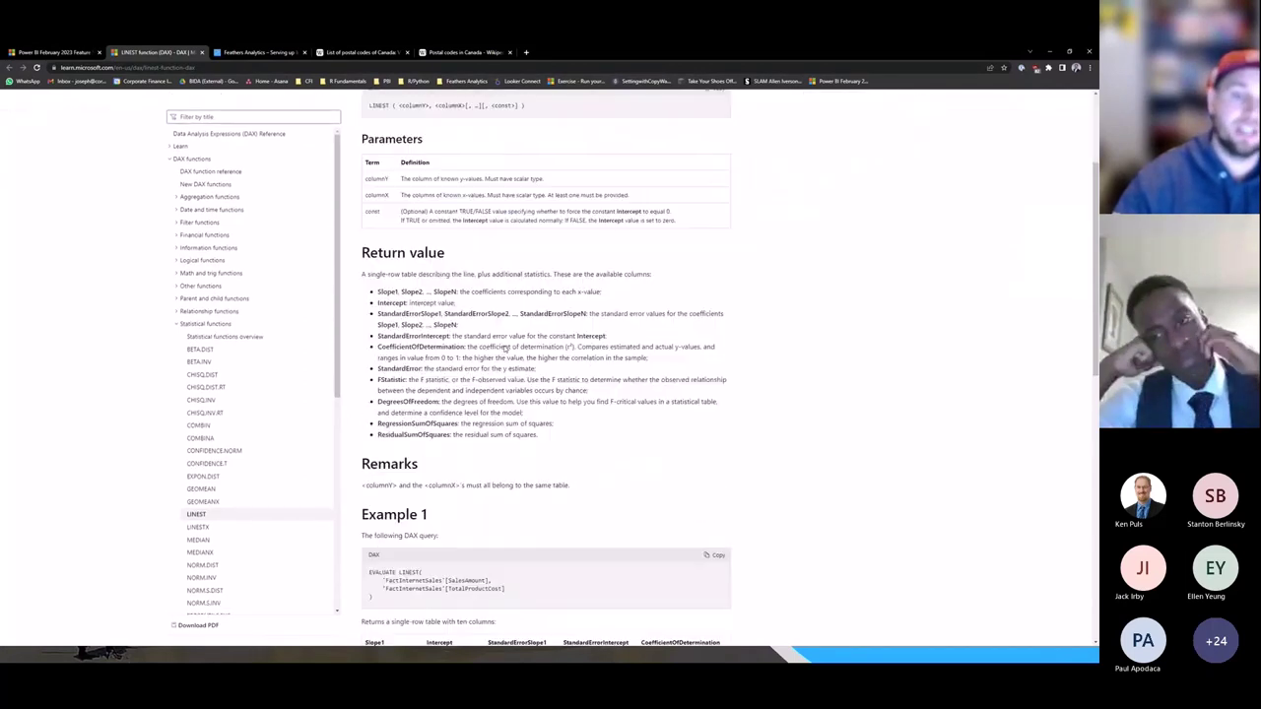
pyautogui.scroll(-2, 683, 356)
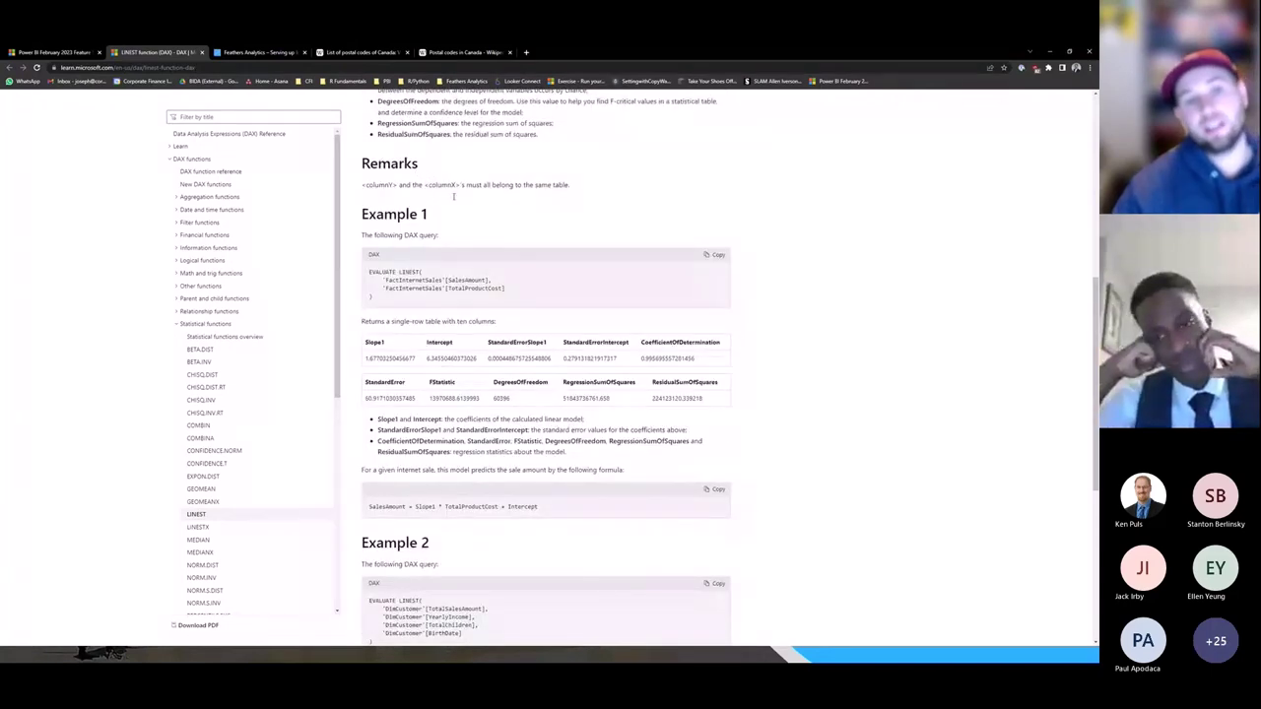
pyautogui.scroll(-3, 690, 403)
pyautogui.scroll(-1, 702, 414)
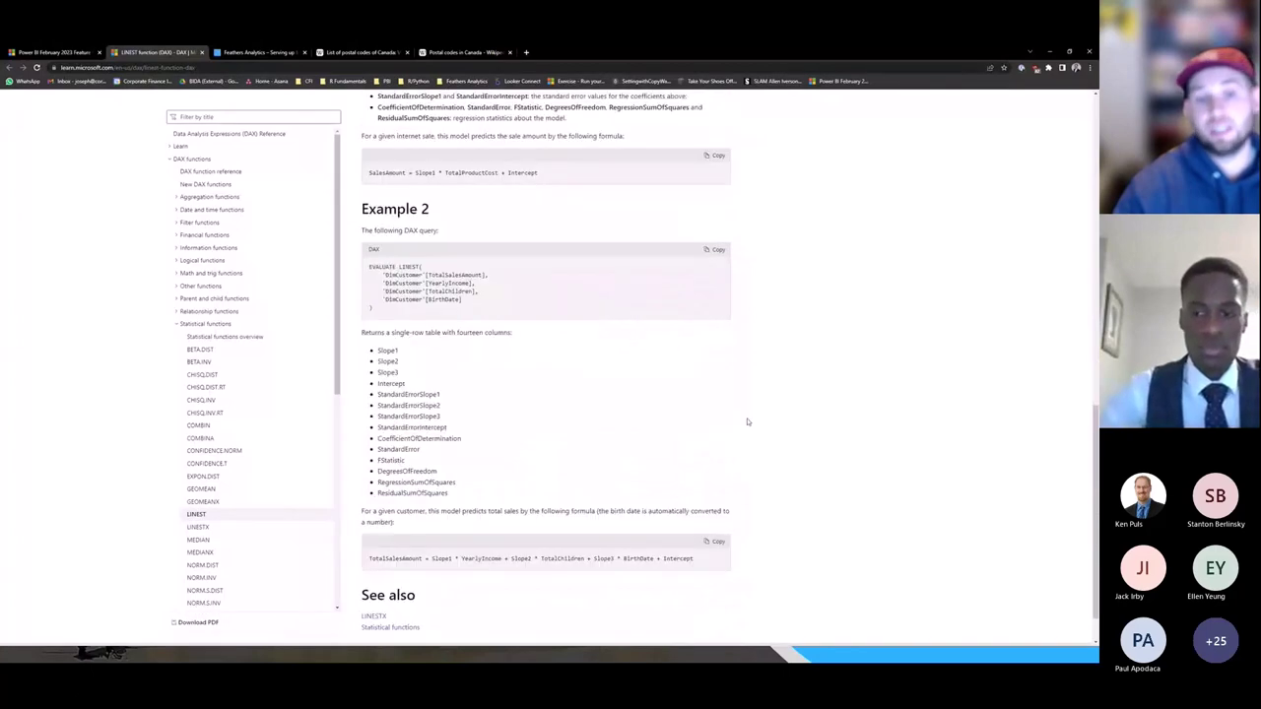
pyautogui.scroll(8, 744, 419)
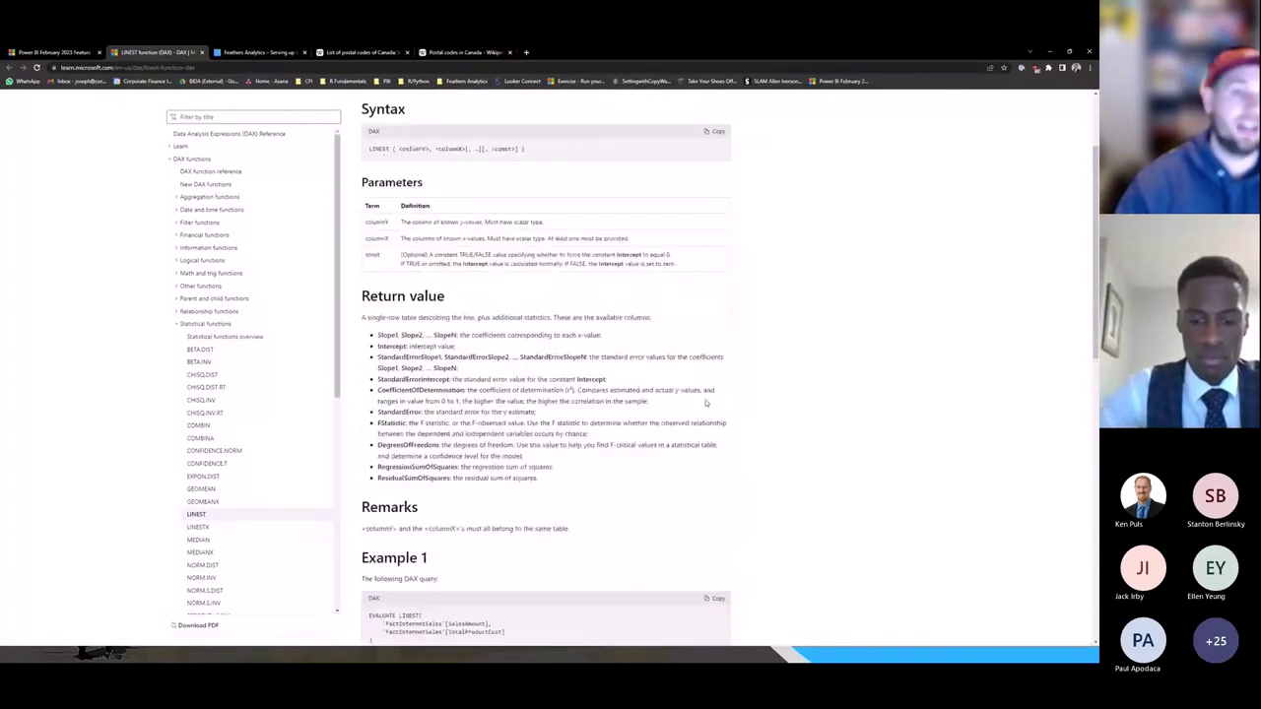
pyautogui.scroll(2, 734, 377)
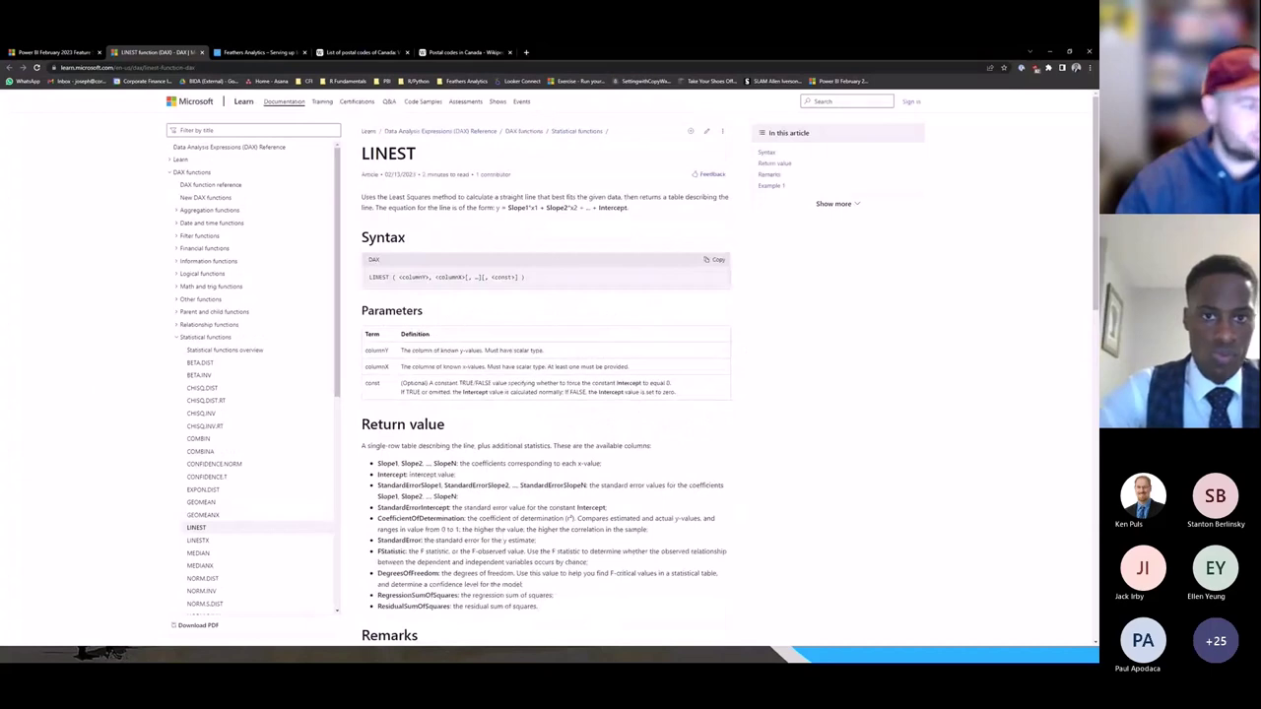
# Switch to Power BI Desktop and start a new calculated table named Regression Stuff.
pyautogui.hotkey('alt', 'Tab')
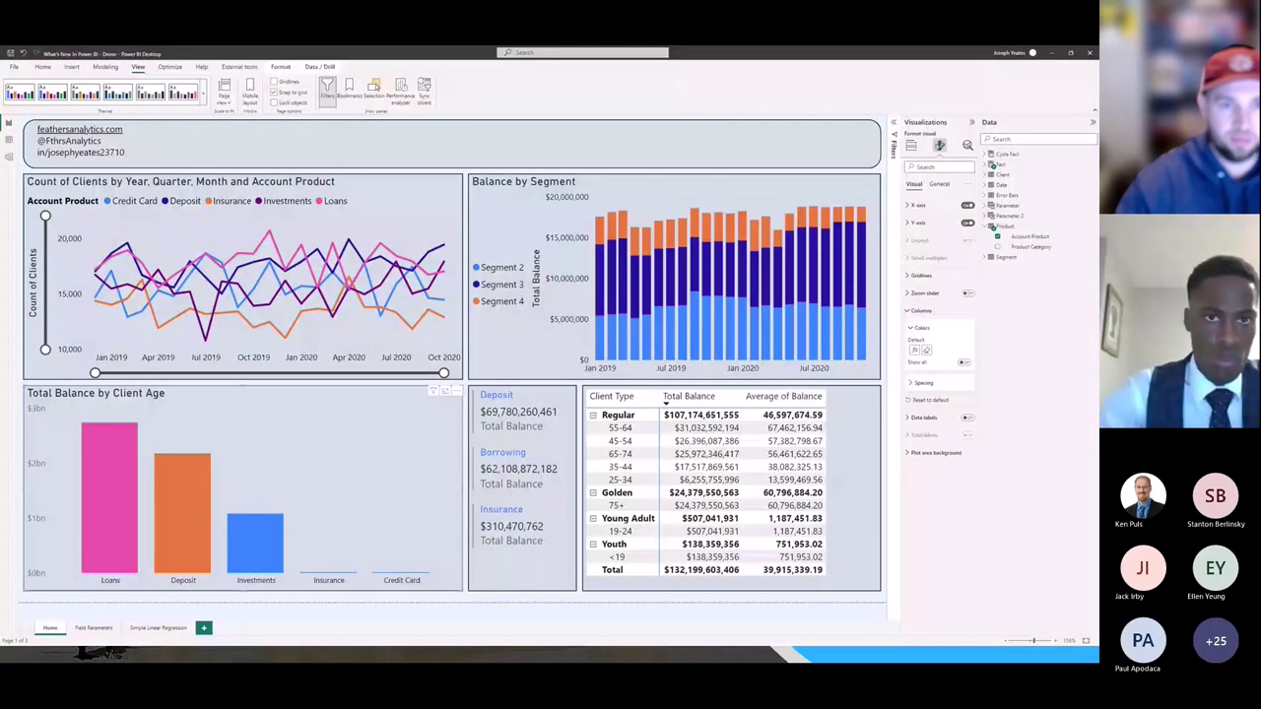
pyautogui.click(986, 226)
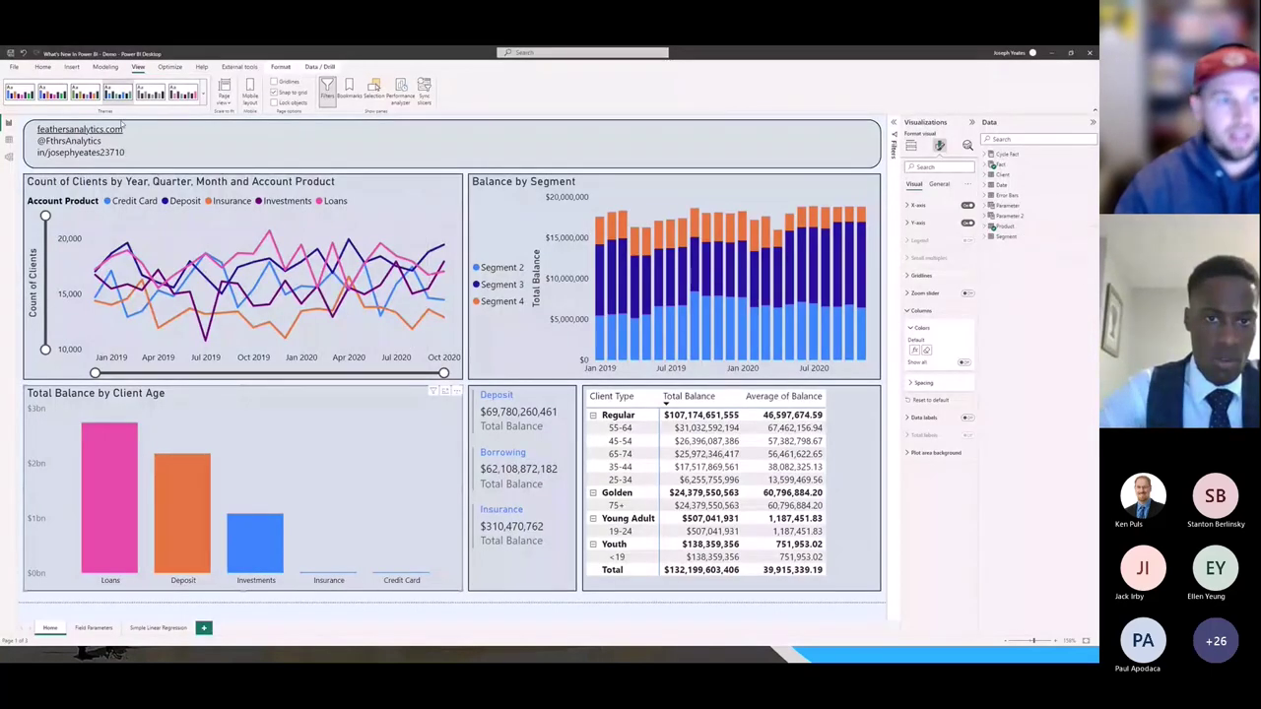
pyautogui.click(8, 143)
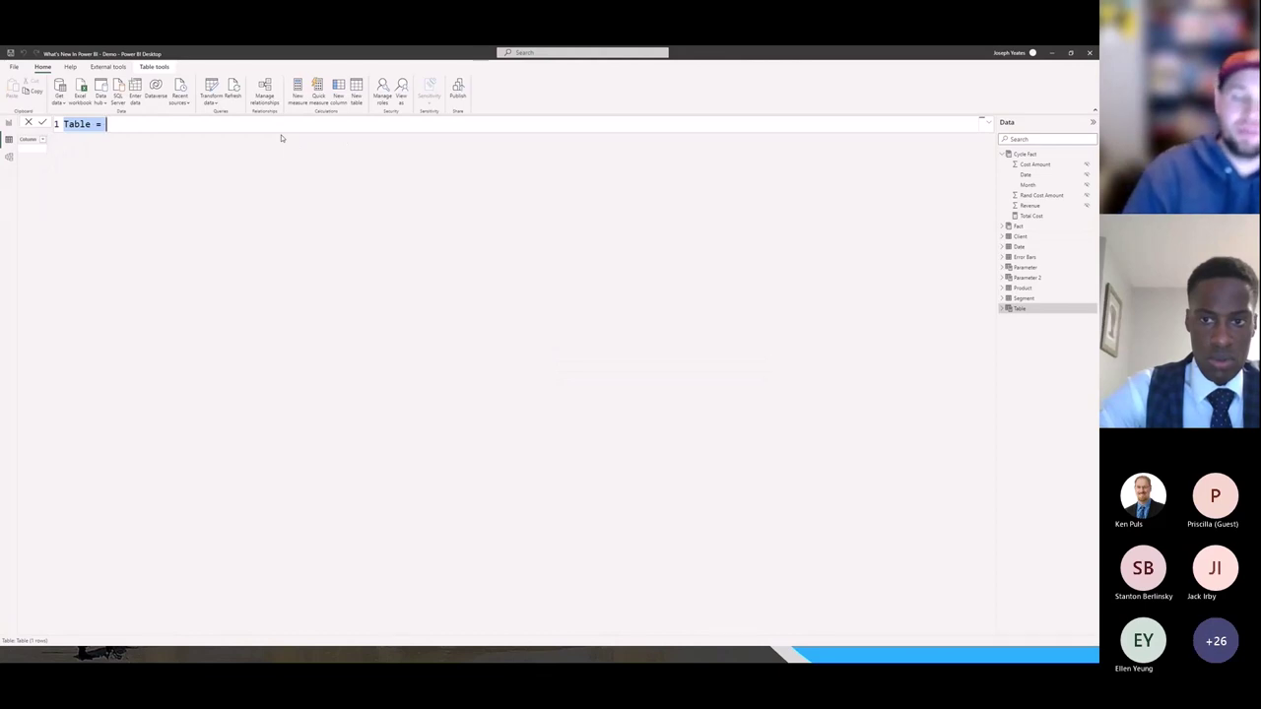
pyautogui.click(200, 128)
pyautogui.scroll(3, 203, 124)
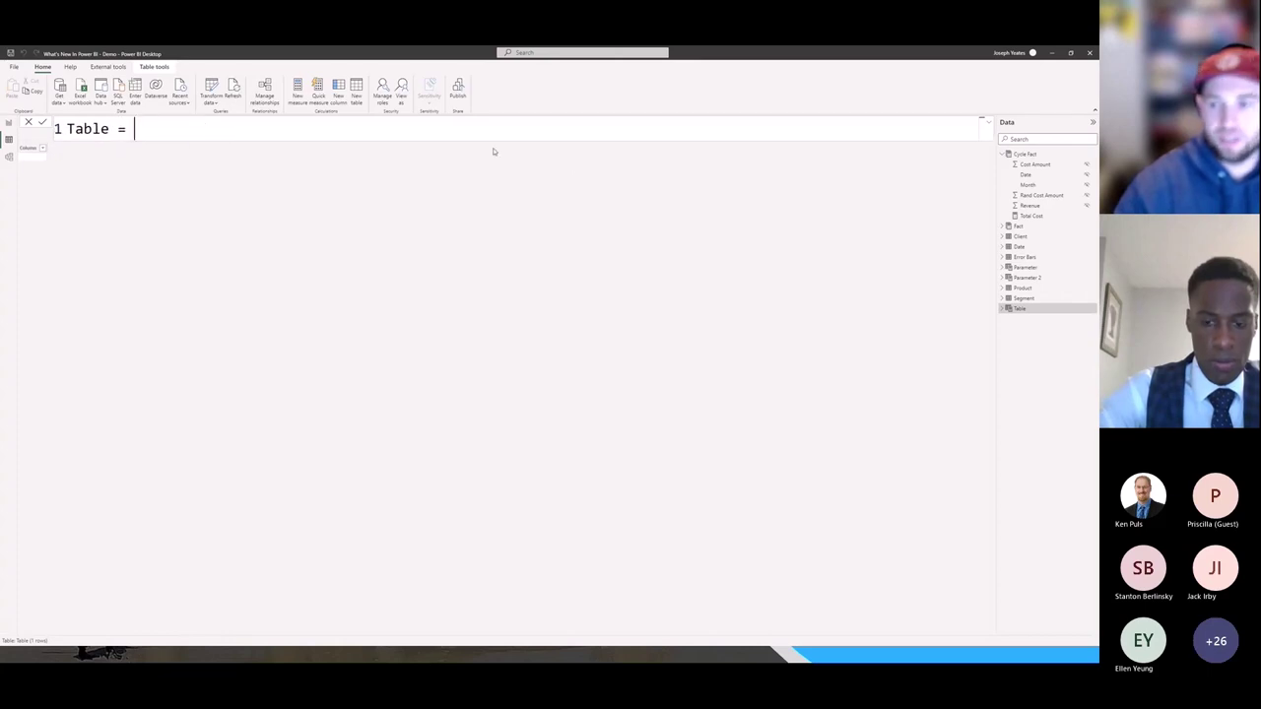
pyautogui.moveTo(109, 129); pyautogui.dragTo(66, 129)
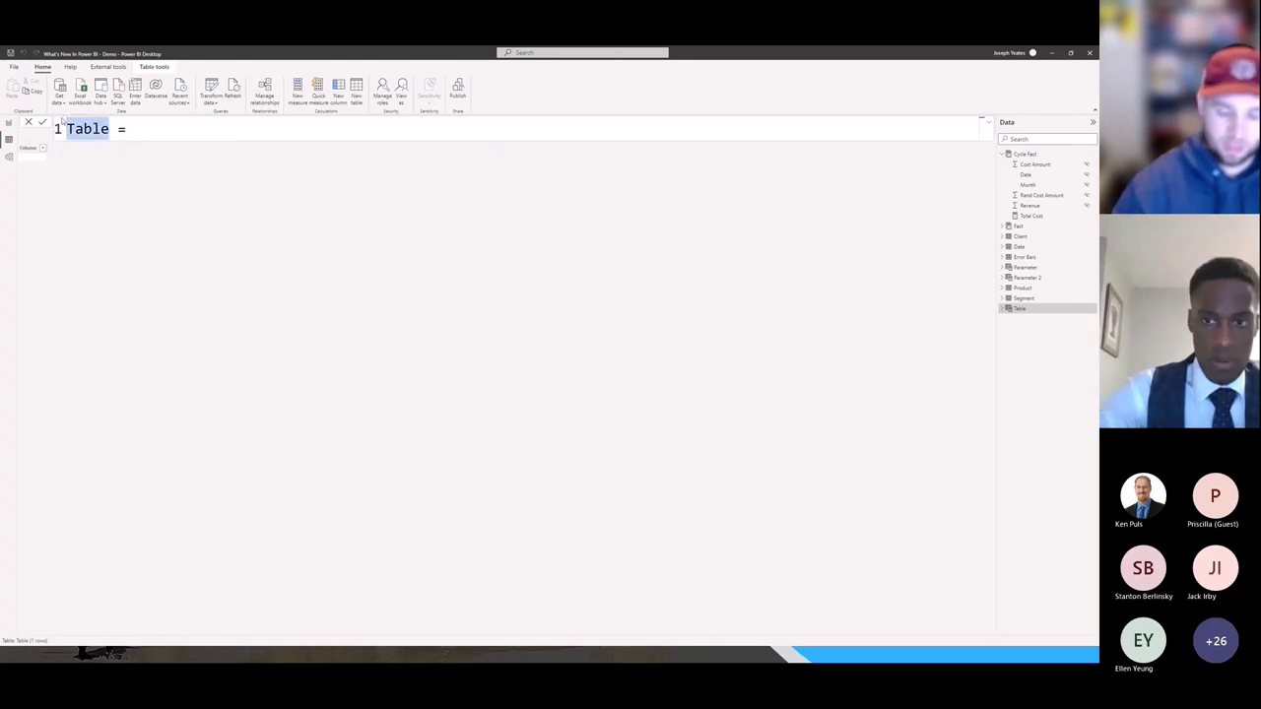
pyautogui.write('Regression ')
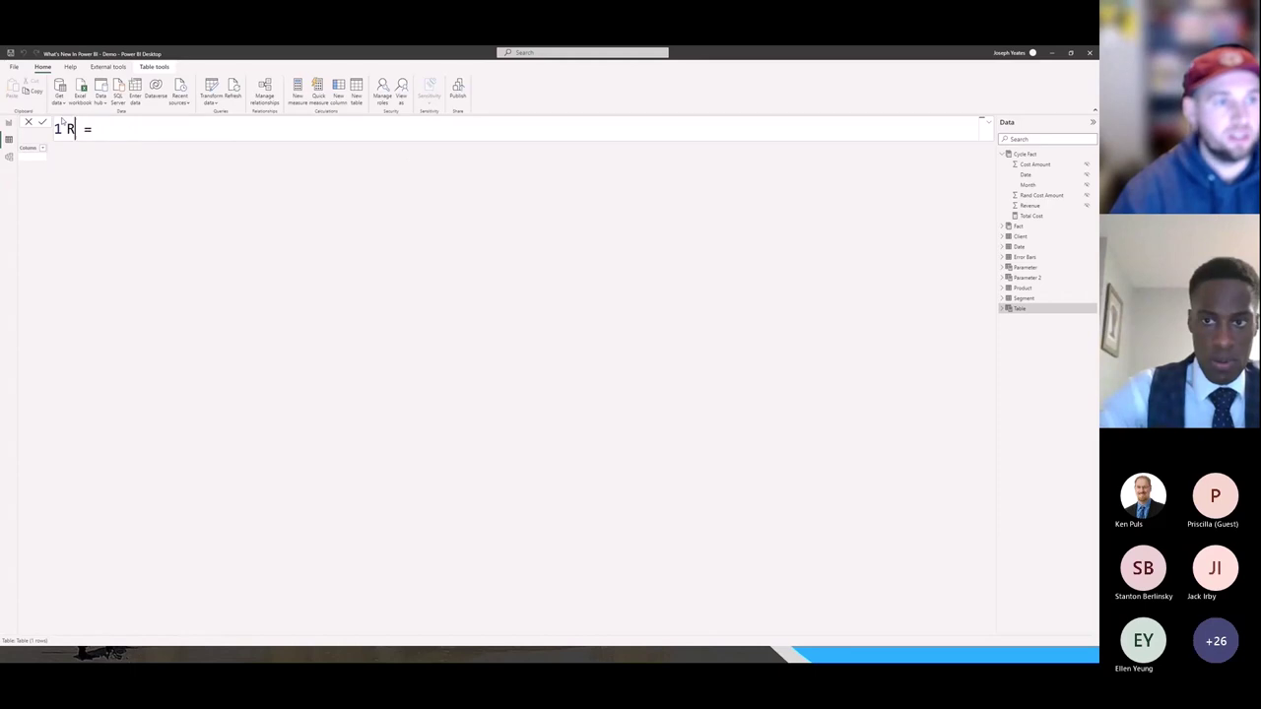
pyautogui.write('Stuff = ')
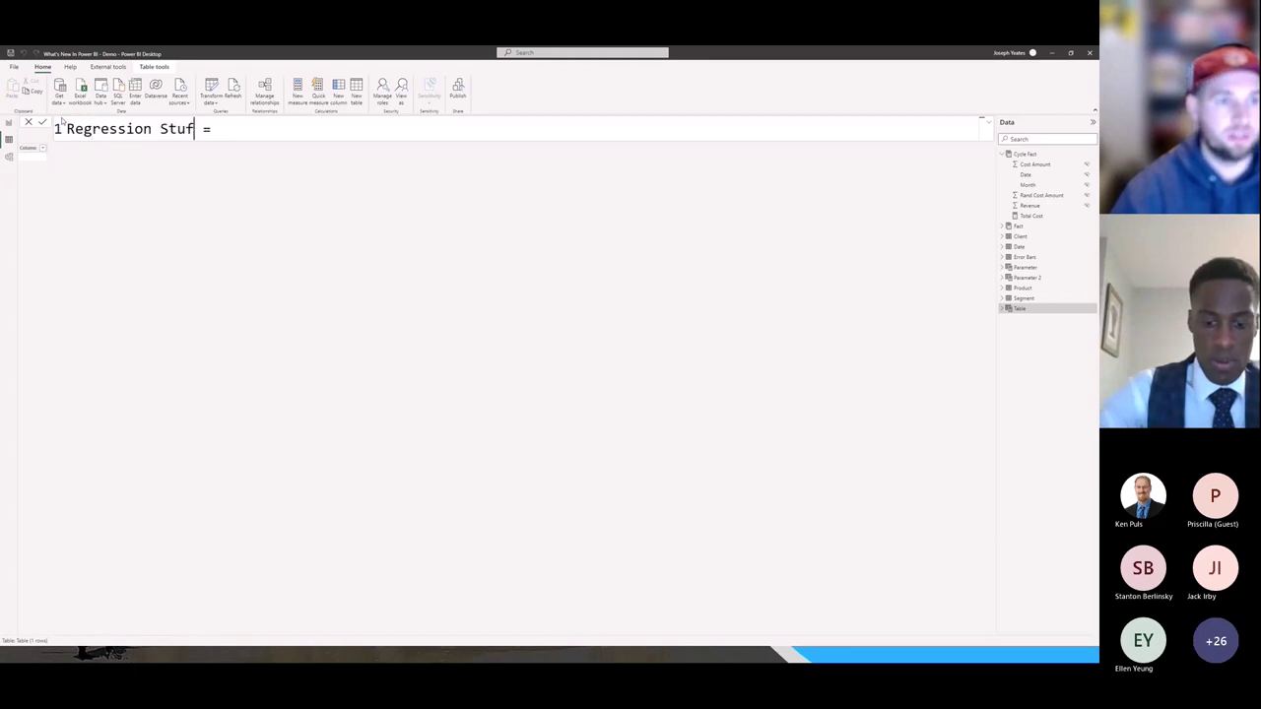
# Define the Regression Stuff table as LINEST('Cycle Fact'[Revenue], 'Cycle Fact'[Rand Cost Amount]).
pyautogui.write('lin')
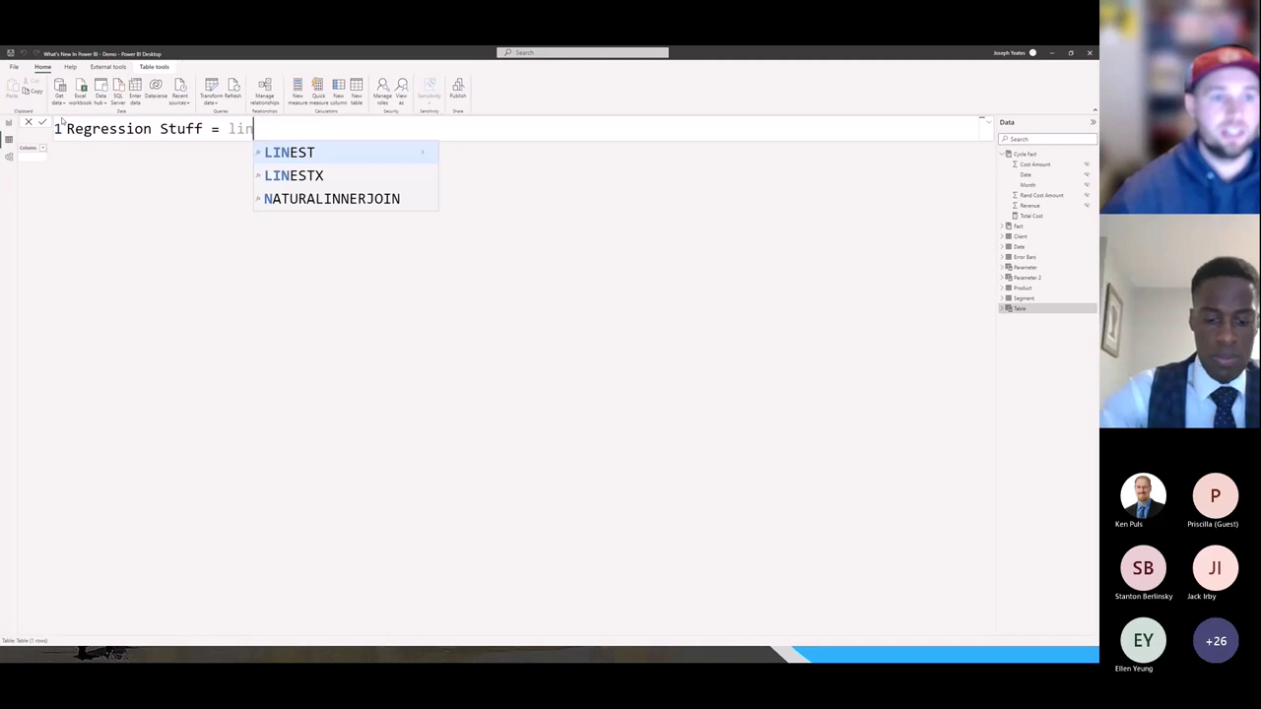
pyautogui.press('Tab')
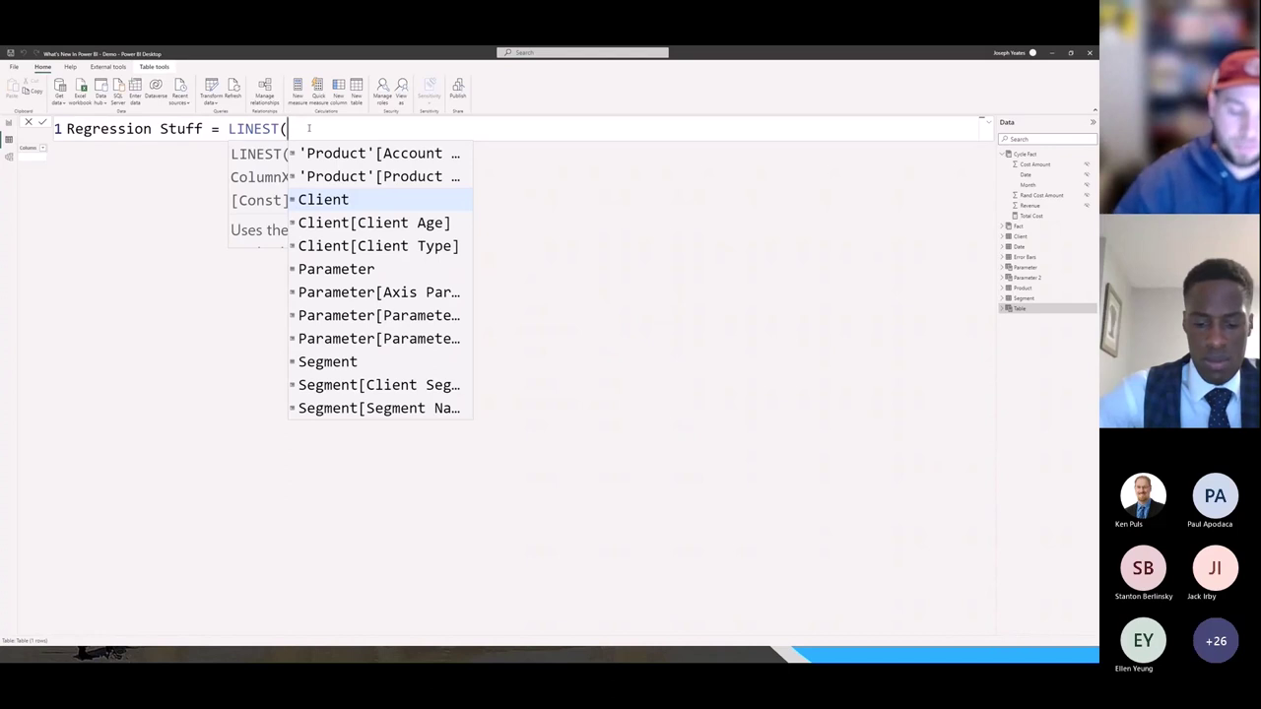
pyautogui.write('re')
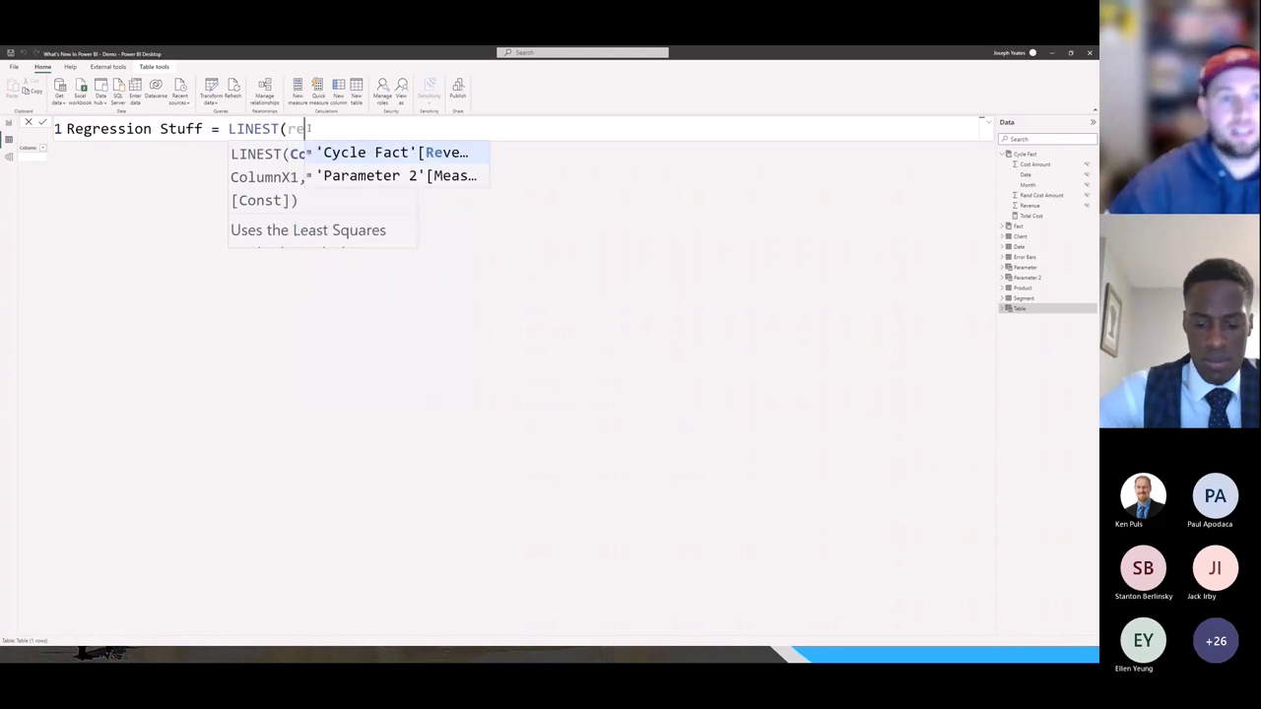
pyautogui.press('Tab')
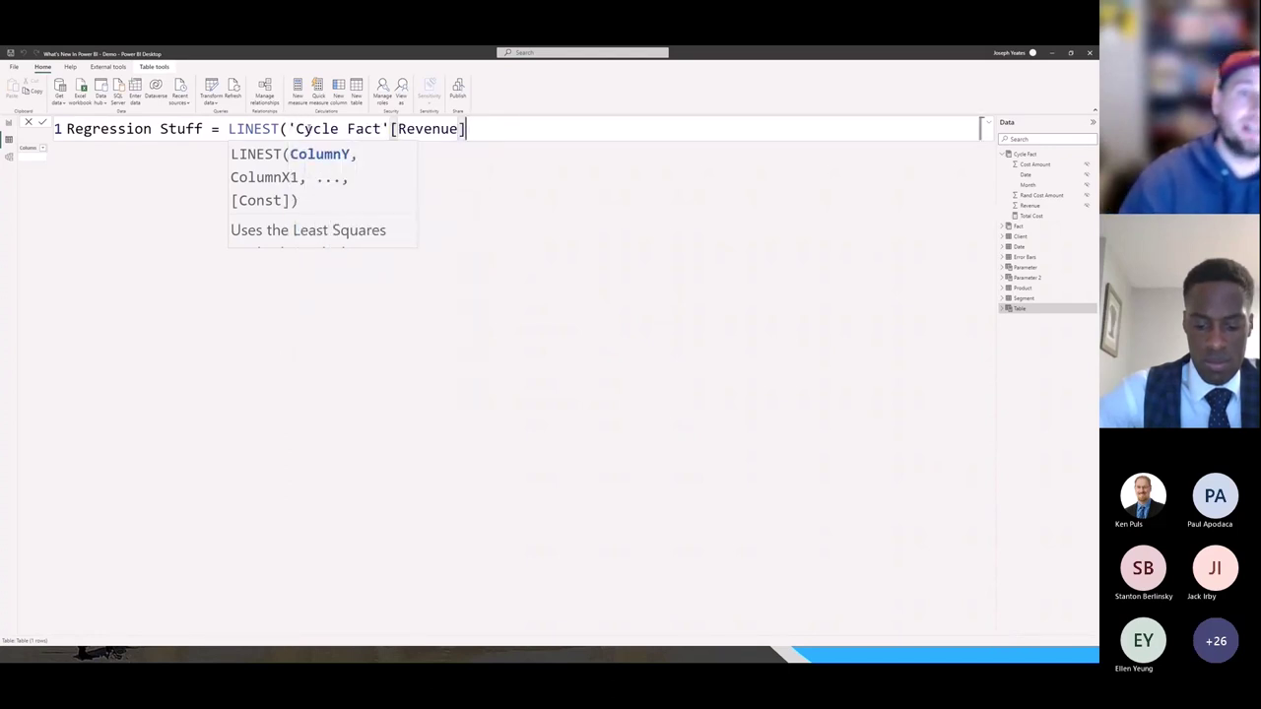
pyautogui.write(', ')
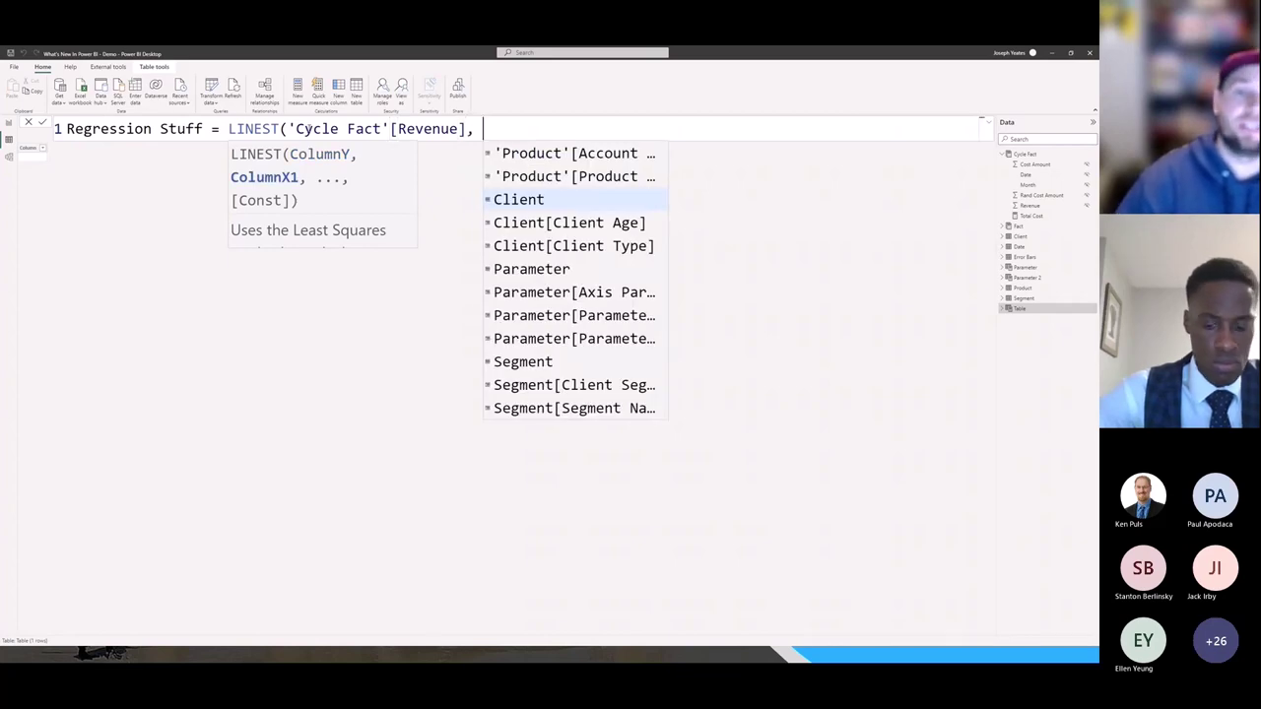
pyautogui.write('cos')
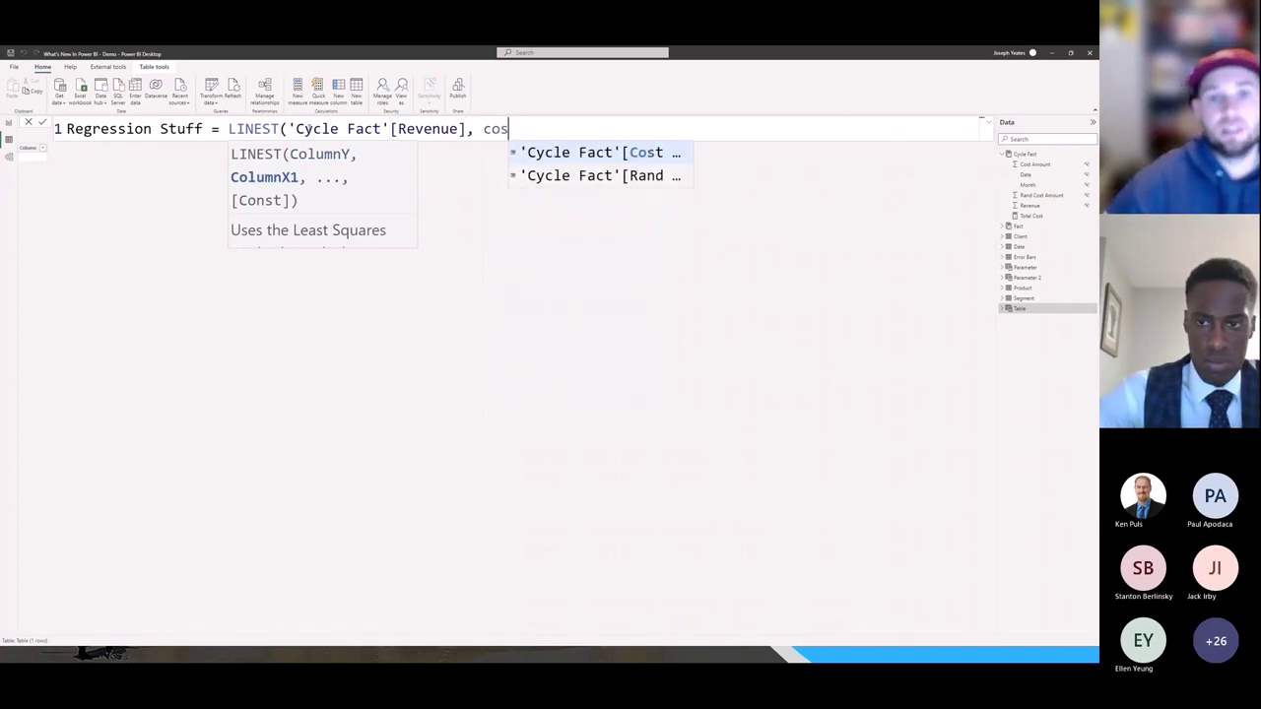
pyautogui.press('Down')
pyautogui.press('Tab')
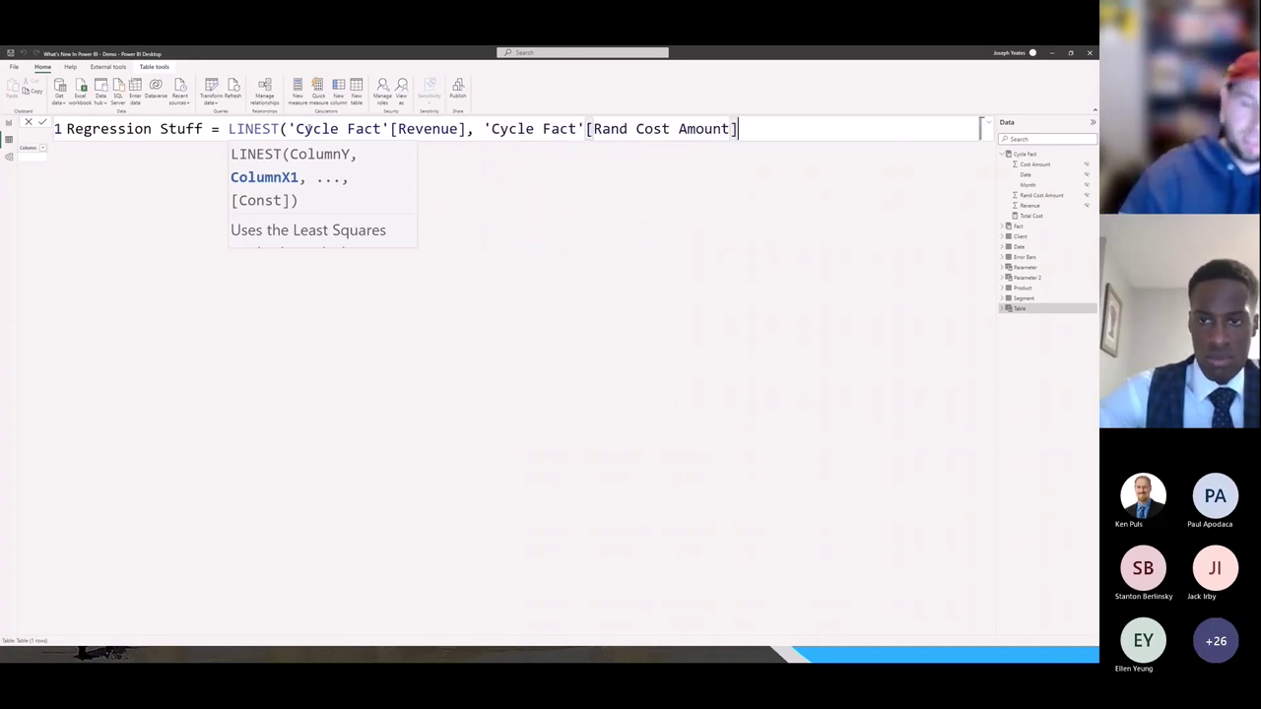
pyautogui.write(')')
pyautogui.press('Return')
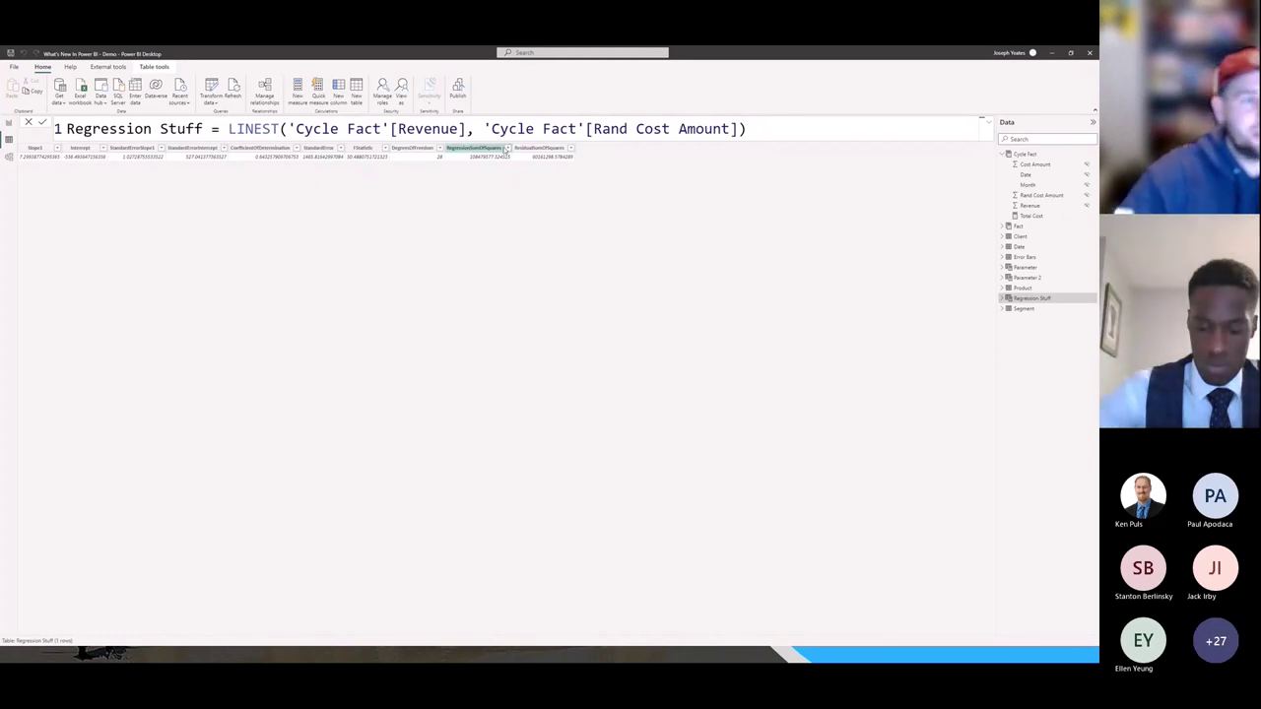
# Open the Simple Linear Regression report page, select the empty scatter chart and reveal the hidden fields of the Cycle Fact table.
pyautogui.click(10, 125)
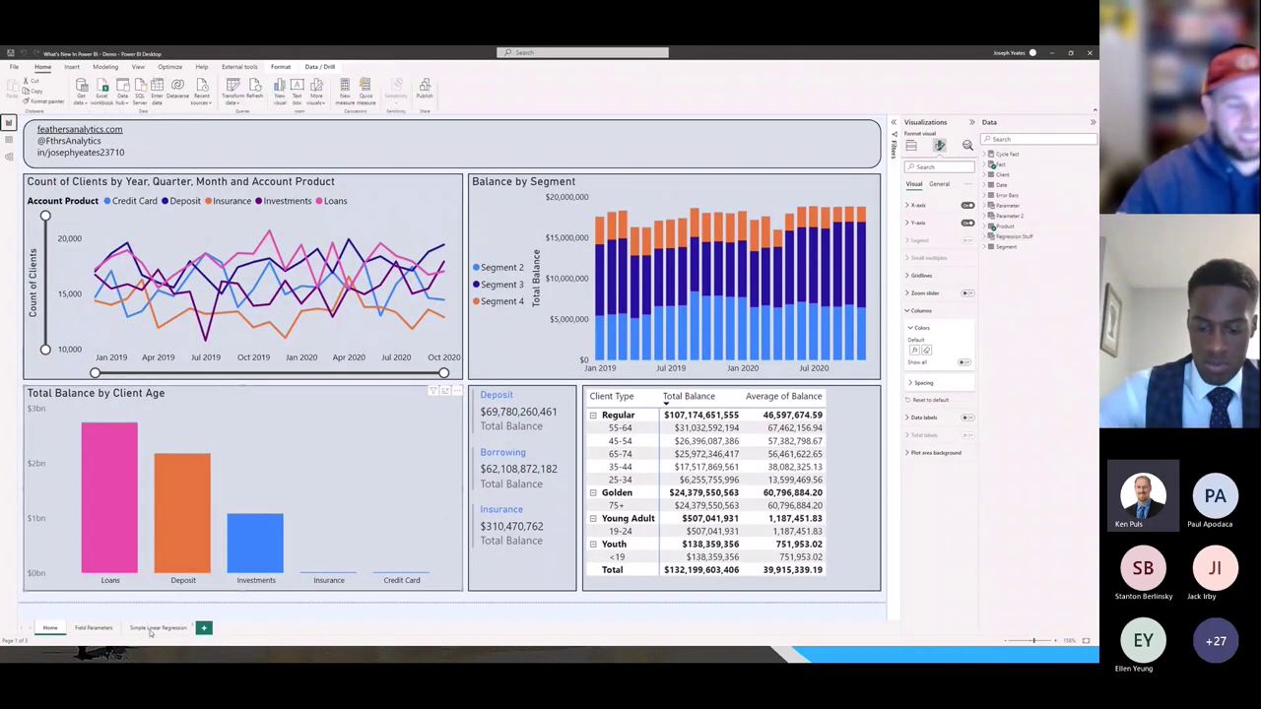
pyautogui.click(157, 627)
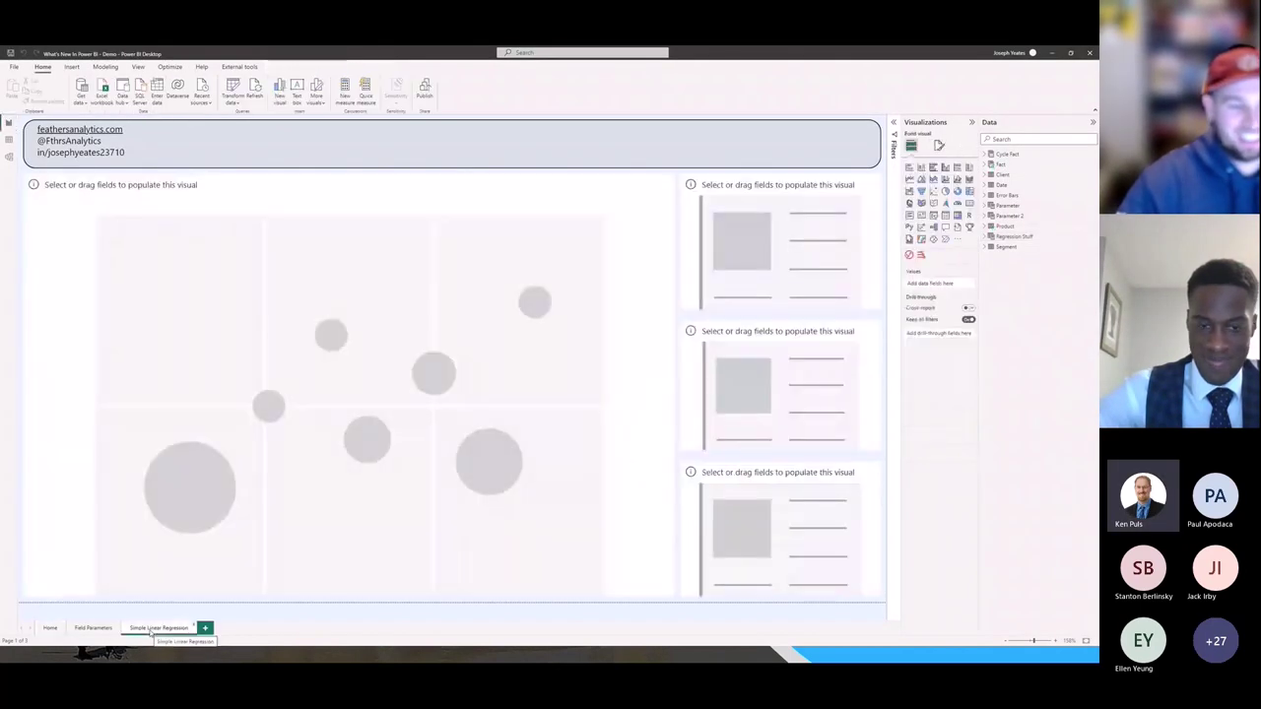
pyautogui.click(302, 204)
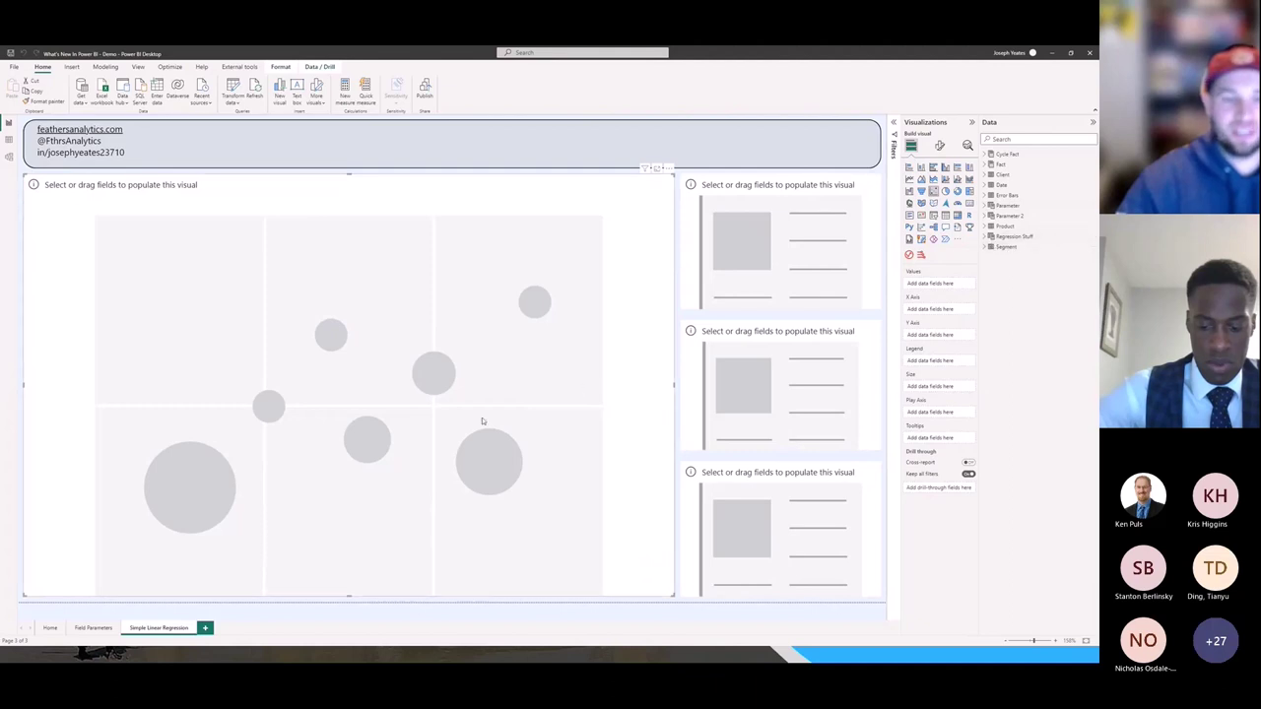
pyautogui.click(986, 155)
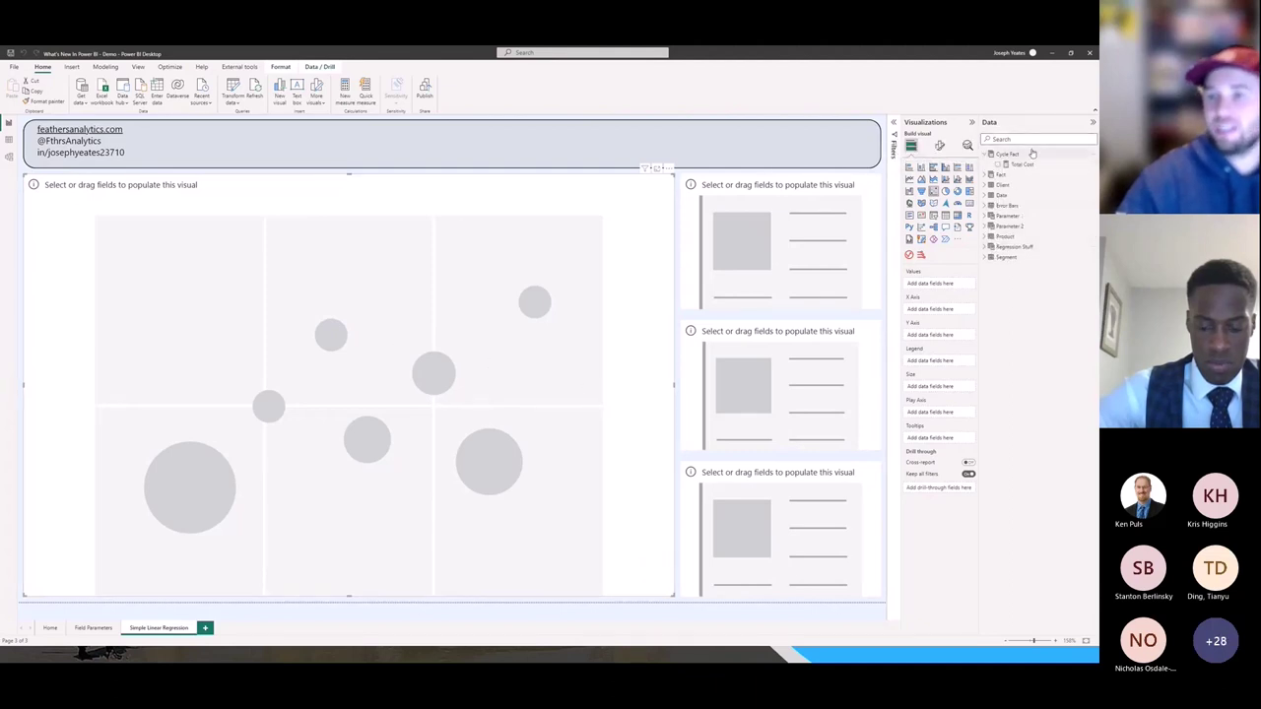
pyautogui.click(1094, 158)
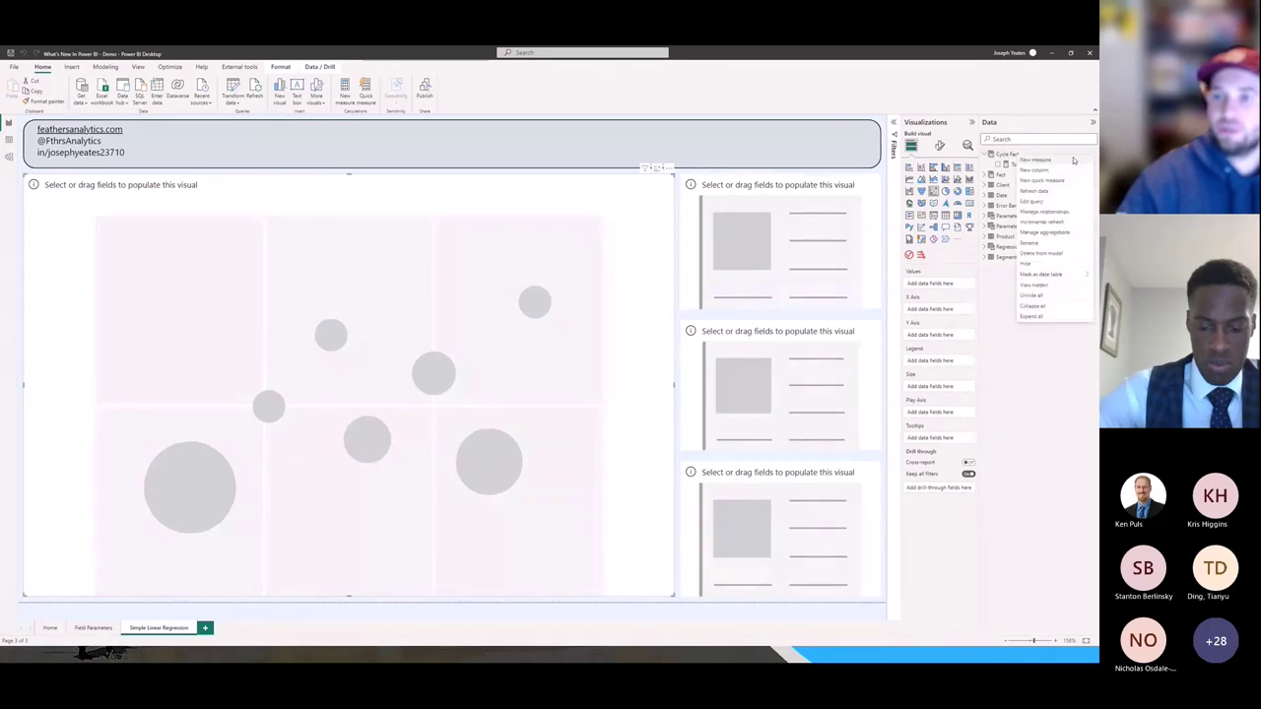
pyautogui.click(1034, 286)
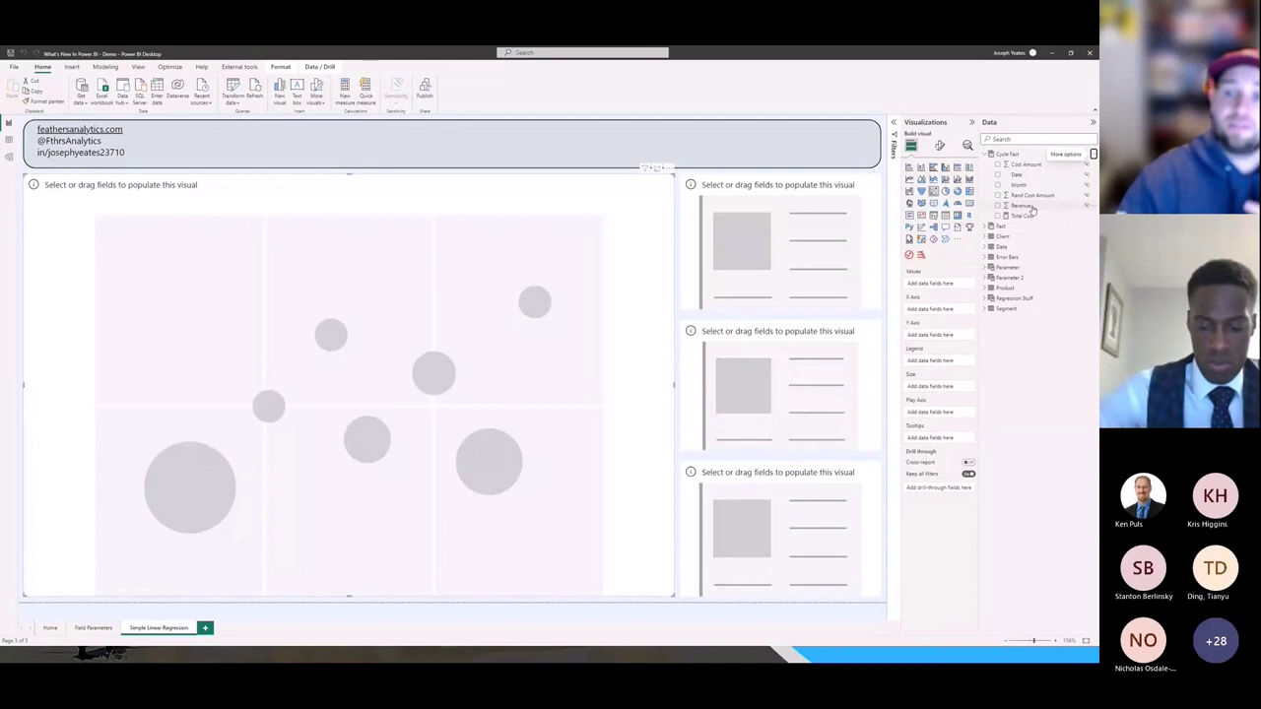
# Populate the scatter chart with Revenue on the Y axis, Rand Cost Amount on the X axis and Date as its values.
pyautogui.moveTo(1032, 210); pyautogui.dragTo(947, 338)
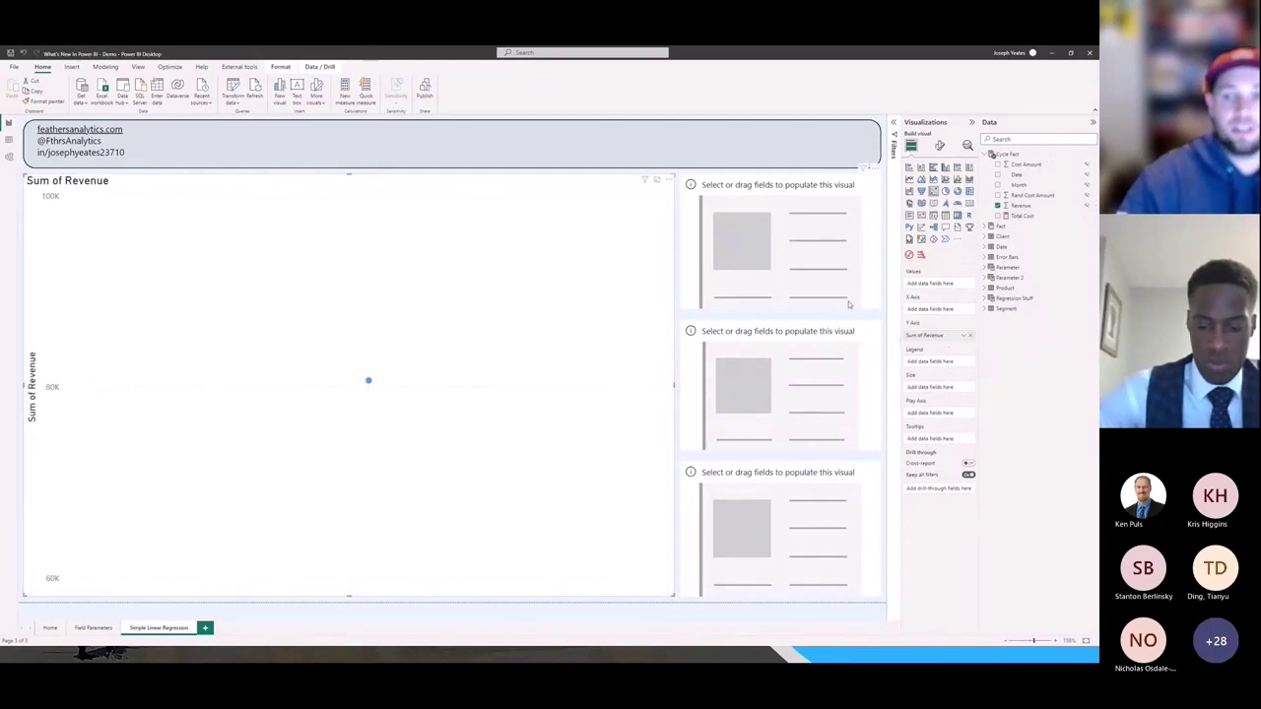
pyautogui.moveTo(1048, 198); pyautogui.dragTo(951, 309)
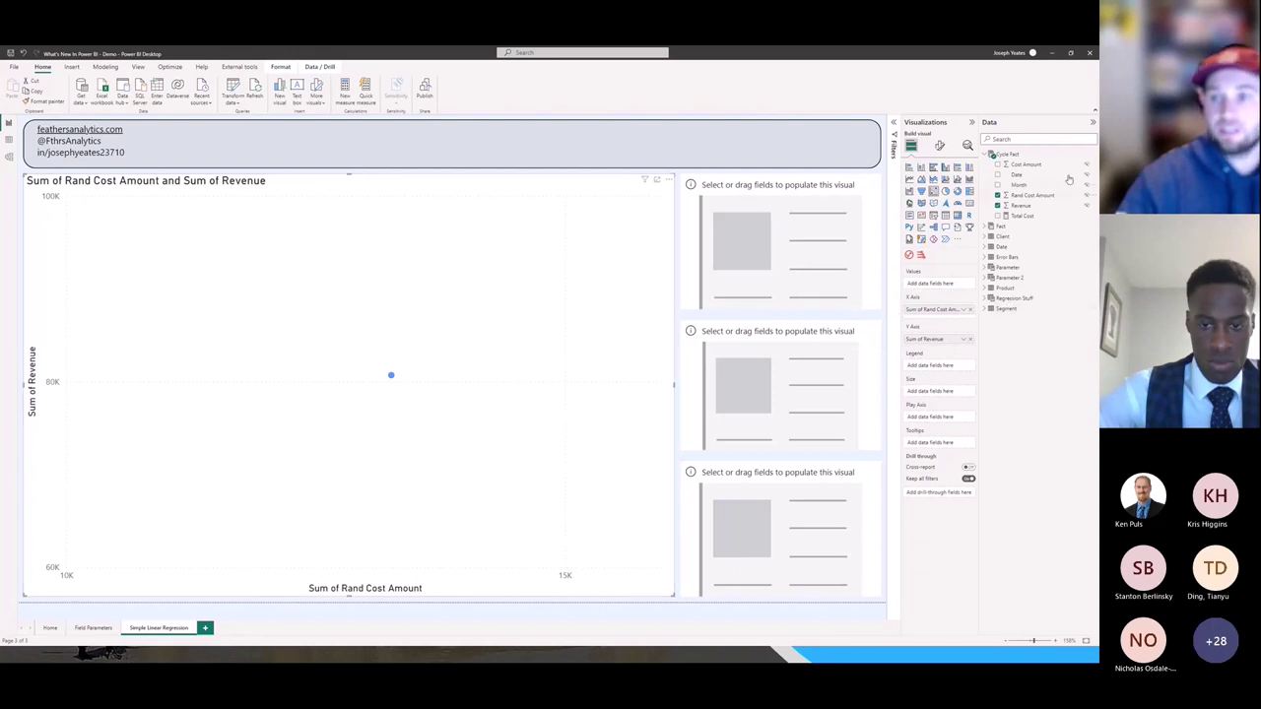
pyautogui.moveTo(1024, 175); pyautogui.dragTo(944, 284)
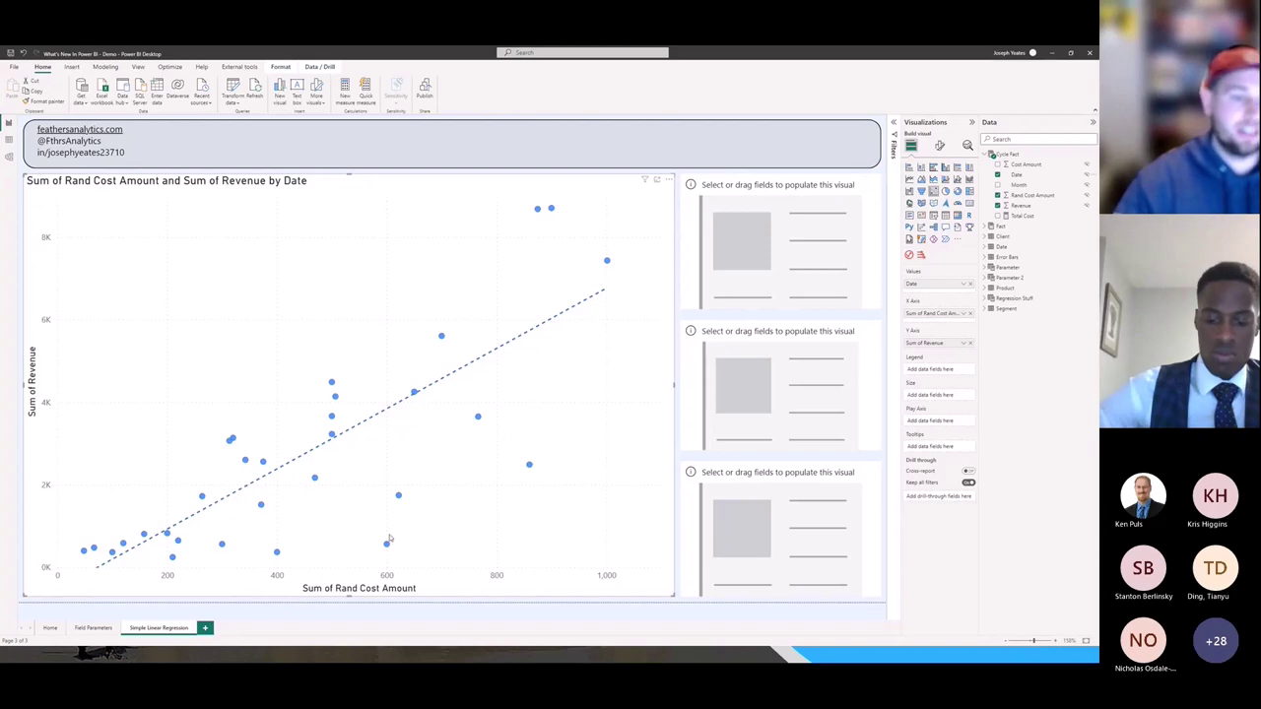
# Fill the first card with Intercept and the second card with Slope1 from the Regression Stuff table.
pyautogui.click(983, 302)
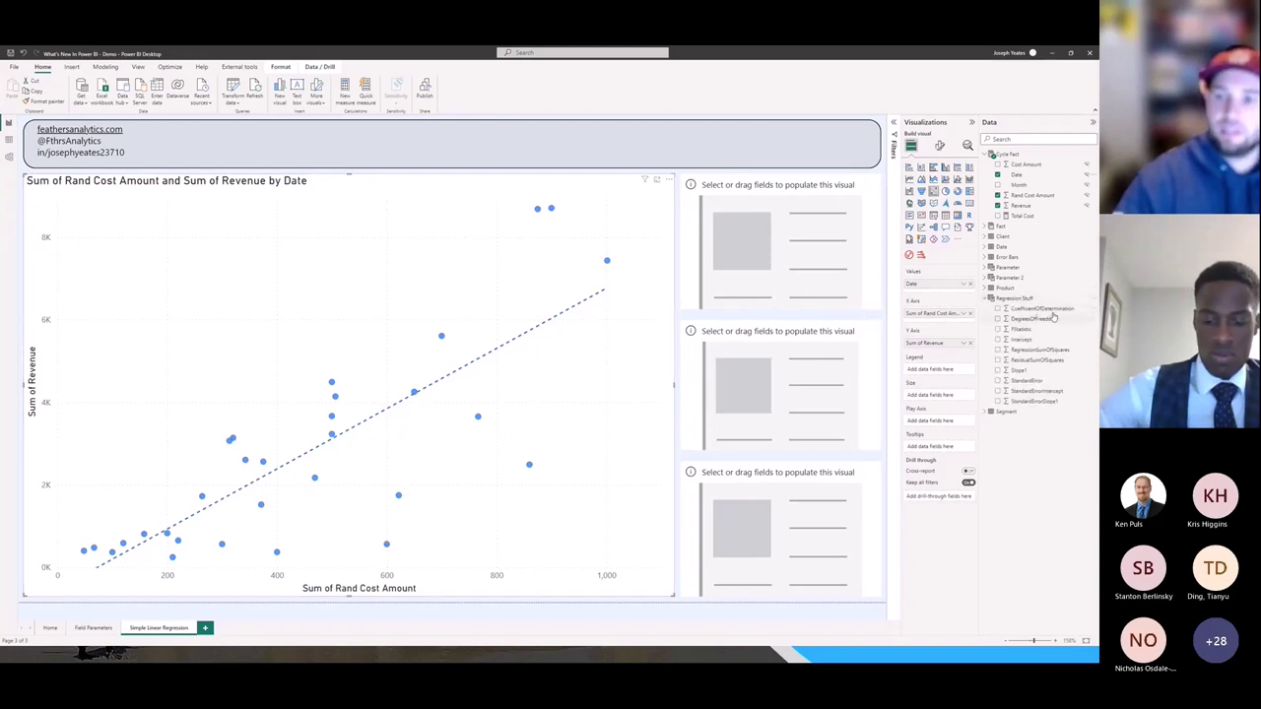
pyautogui.moveTo(1030, 343); pyautogui.dragTo(770, 220)
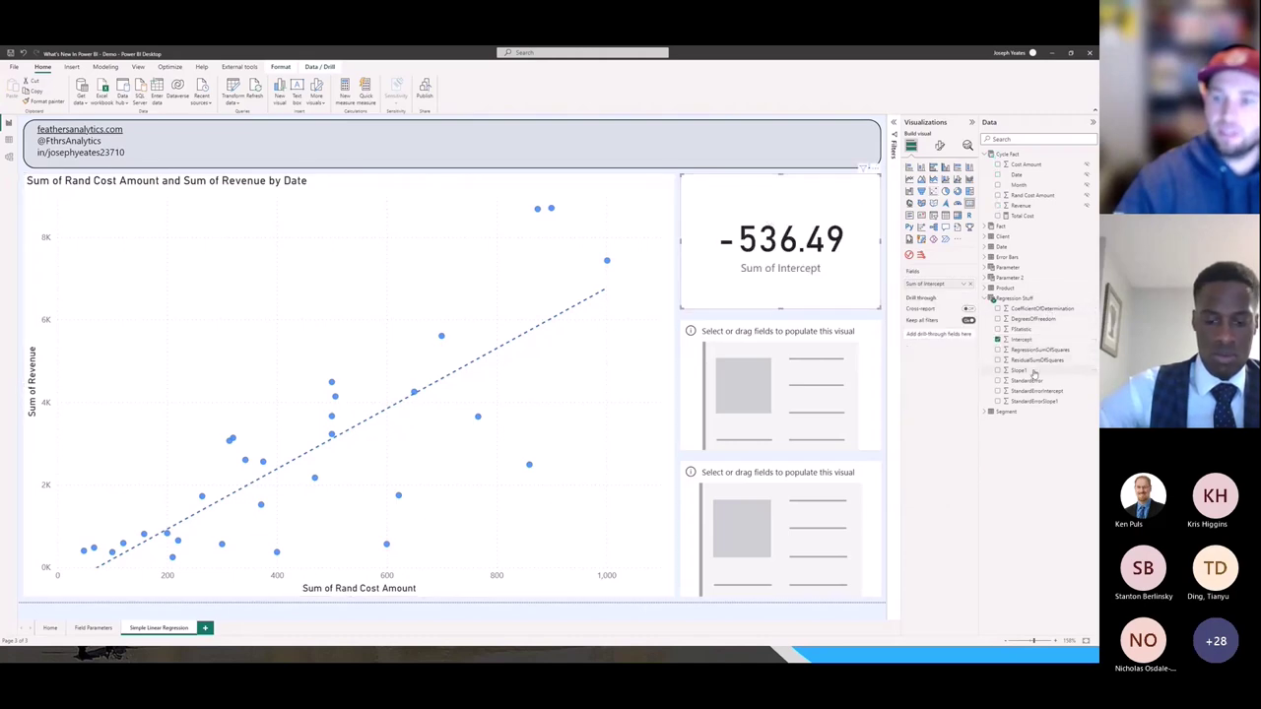
pyautogui.moveTo(1032, 371); pyautogui.dragTo(778, 382)
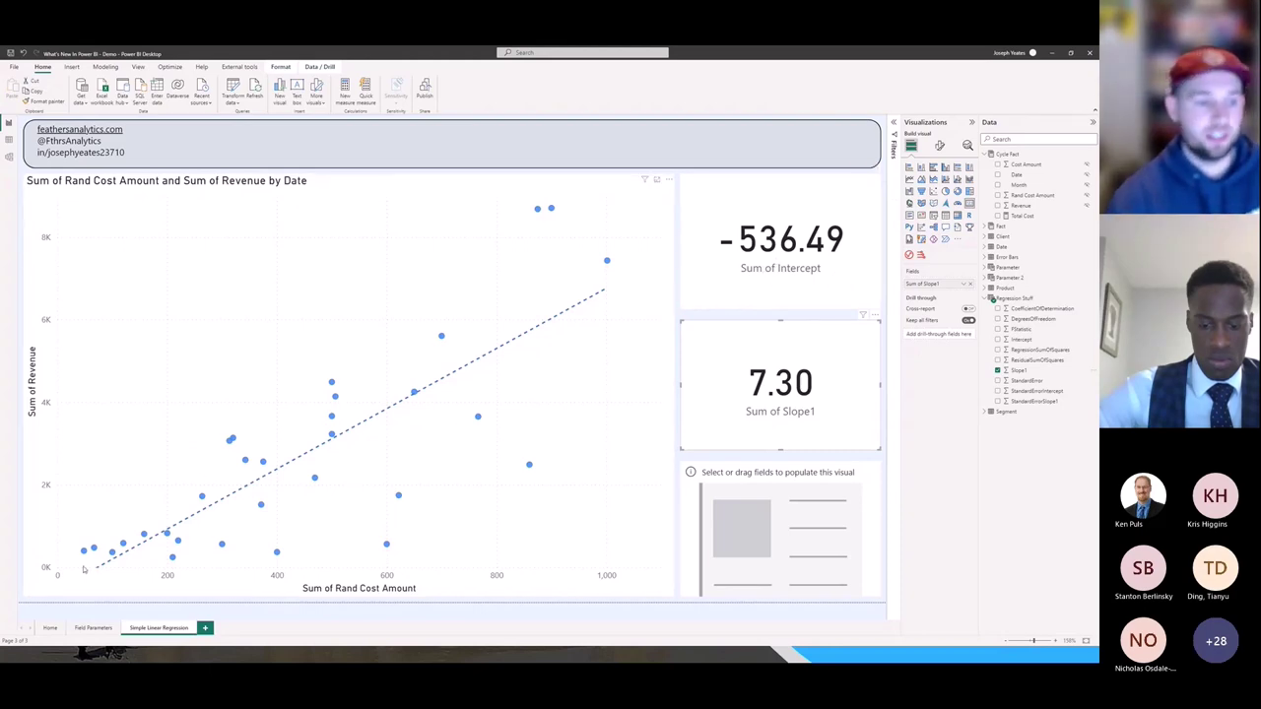
# Set the minimum of the scatter chart's Y-axis range to -1000.
pyautogui.click(116, 444)
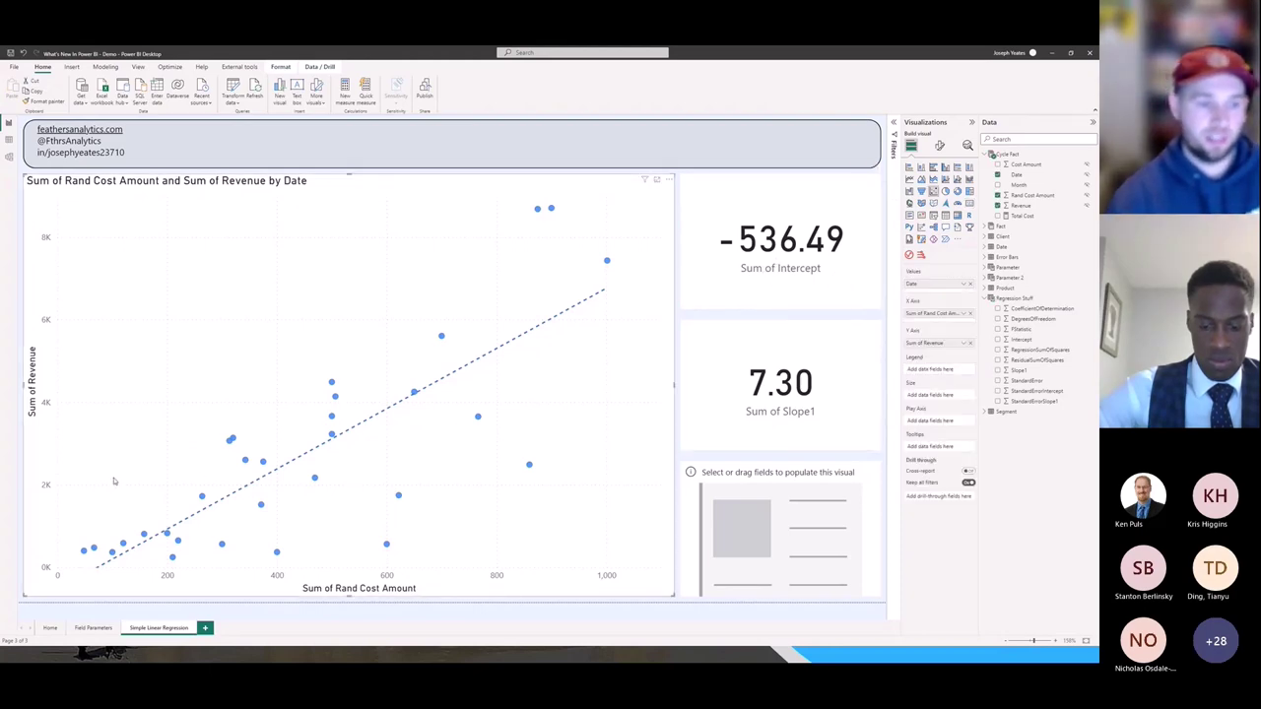
pyautogui.click(939, 145)
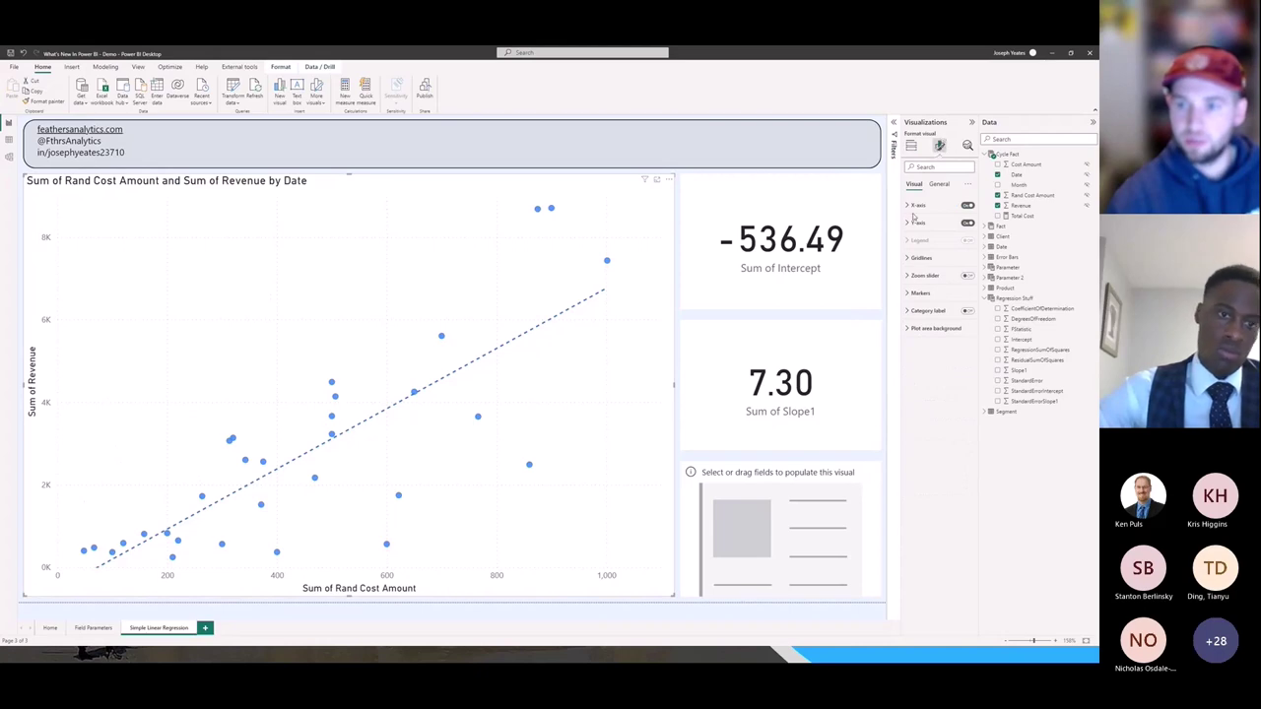
pyautogui.click(908, 224)
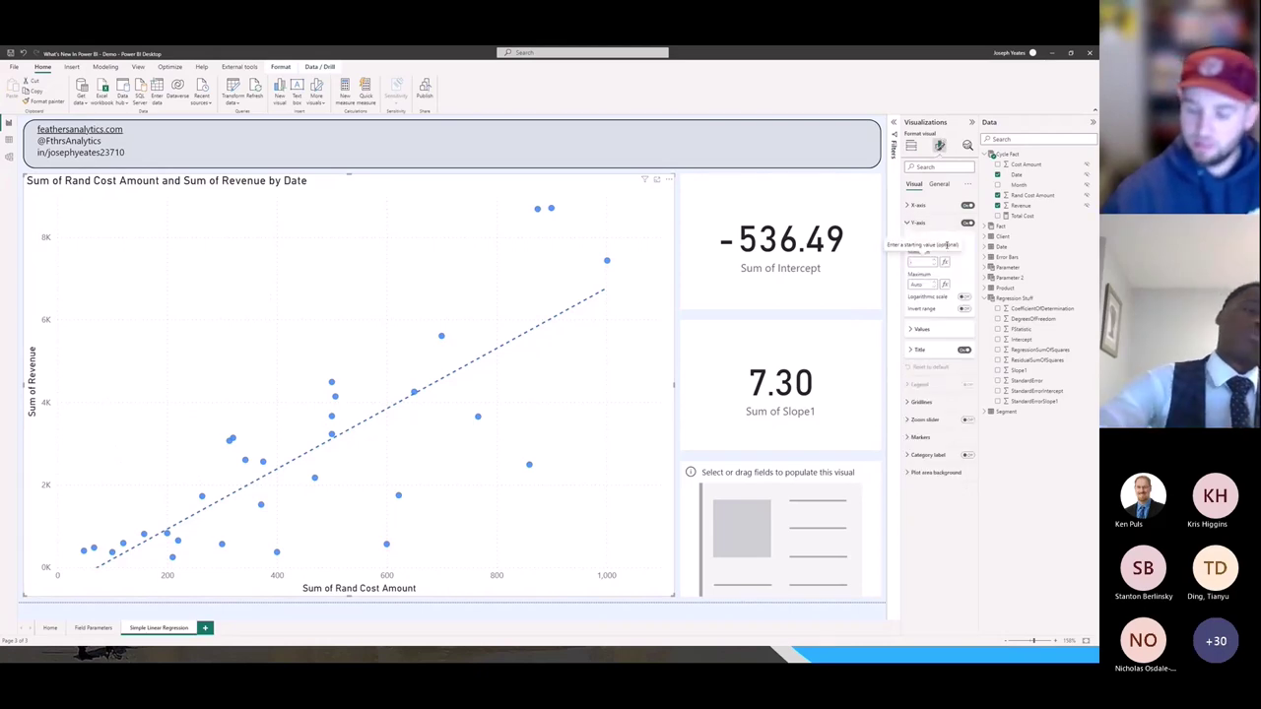
pyautogui.write('-1000')
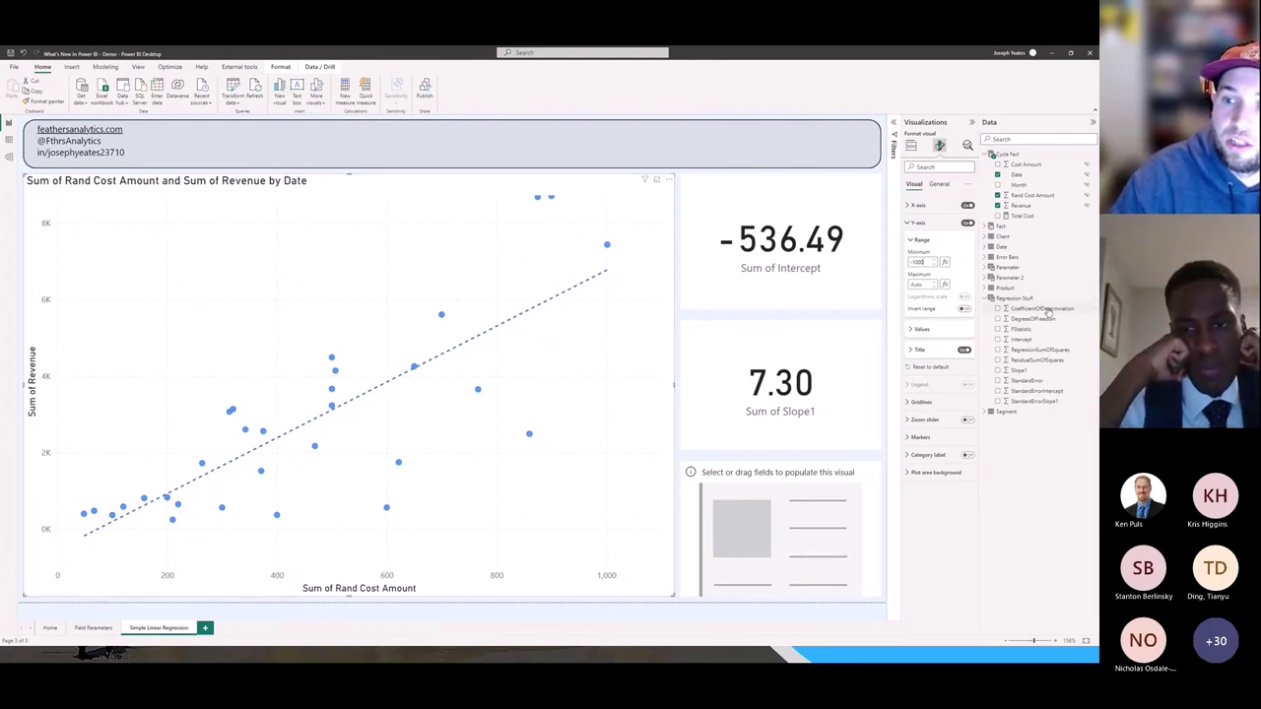
# Fill the remaining empty card with CoefficientOfDetermination from the Regression Stuff table.
pyautogui.moveTo(772, 519); pyautogui.dragTo(773, 522)
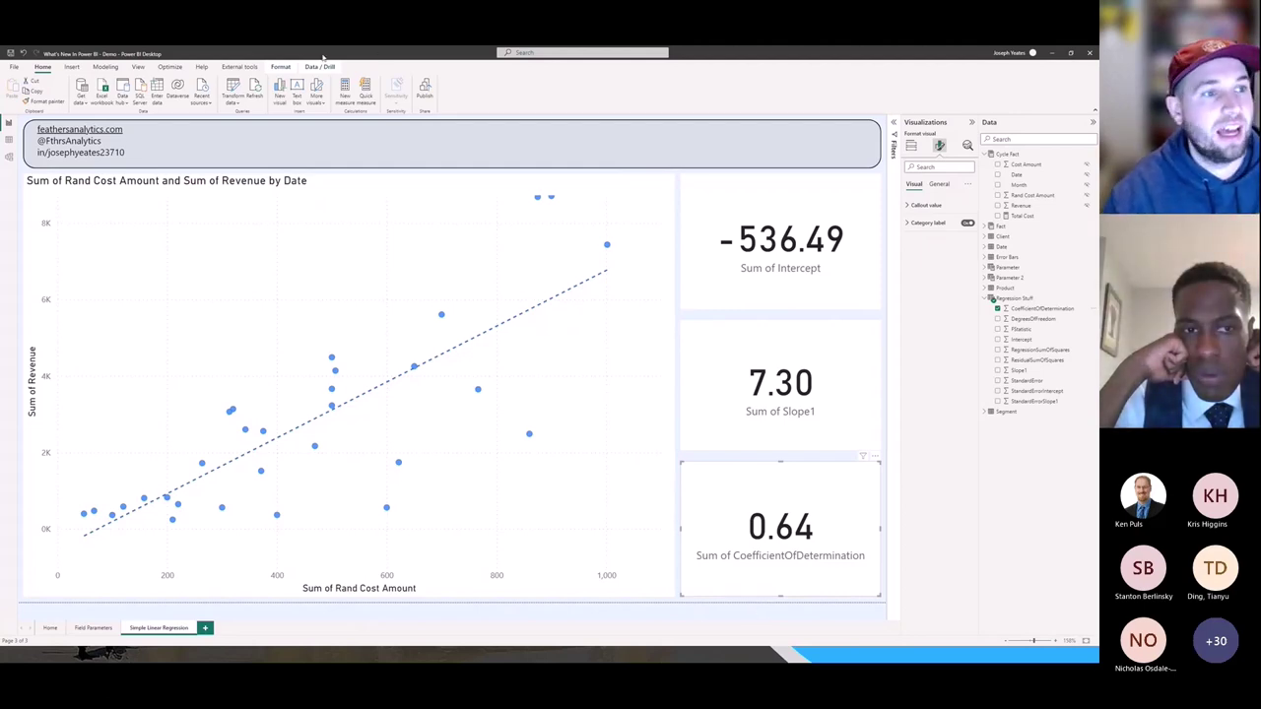
# Return to the Regression Stuff table's data and close the Power BI Desktop report.
pyautogui.click(8, 139)
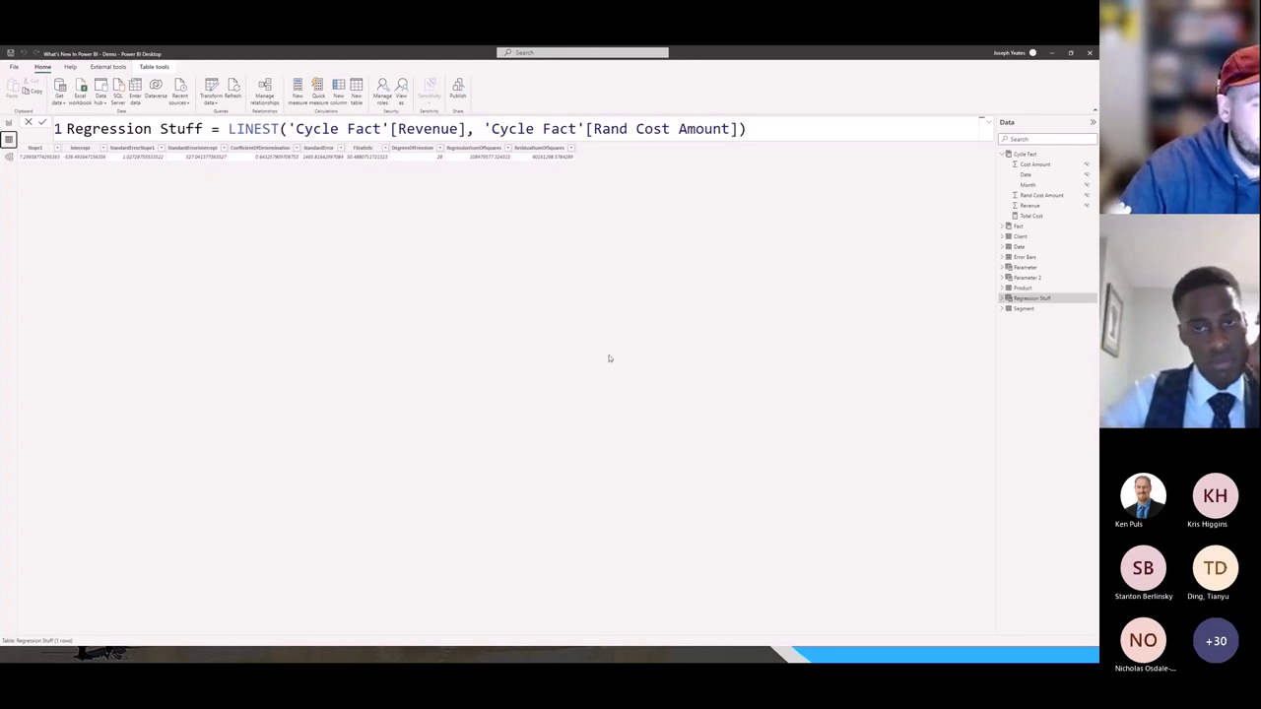
pyautogui.click(1089, 52)
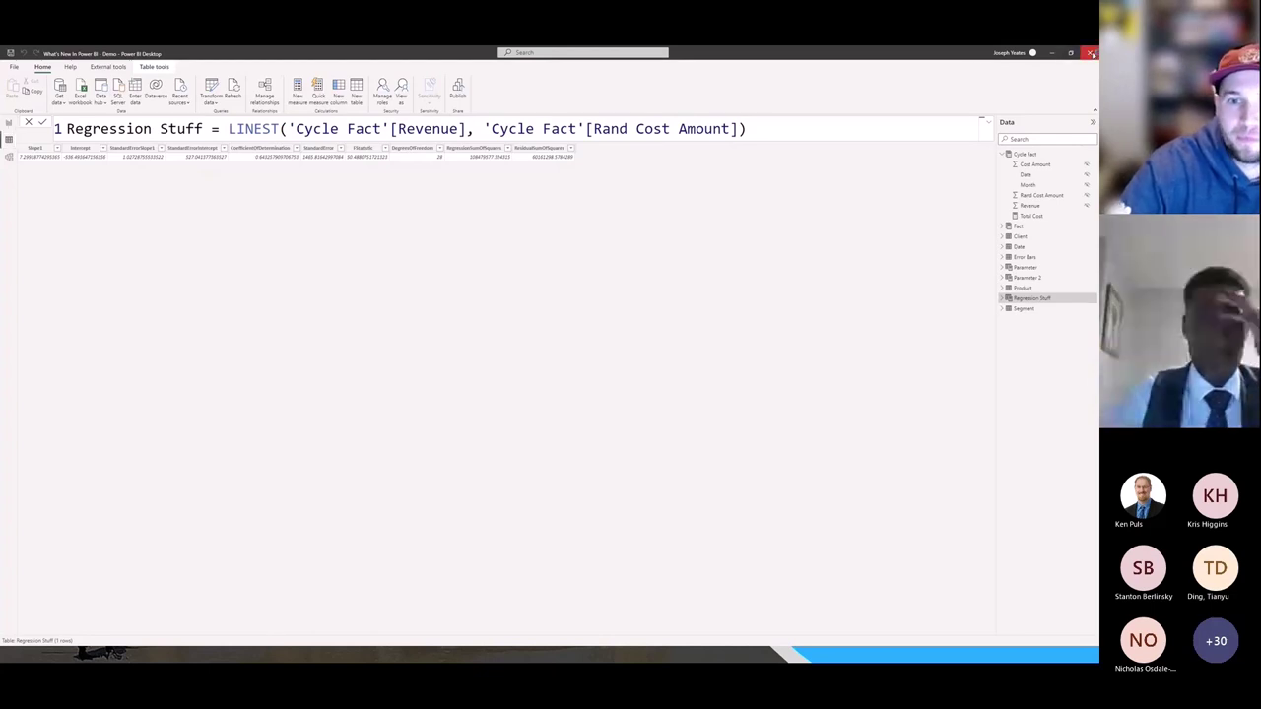
pyautogui.click(489, 328)
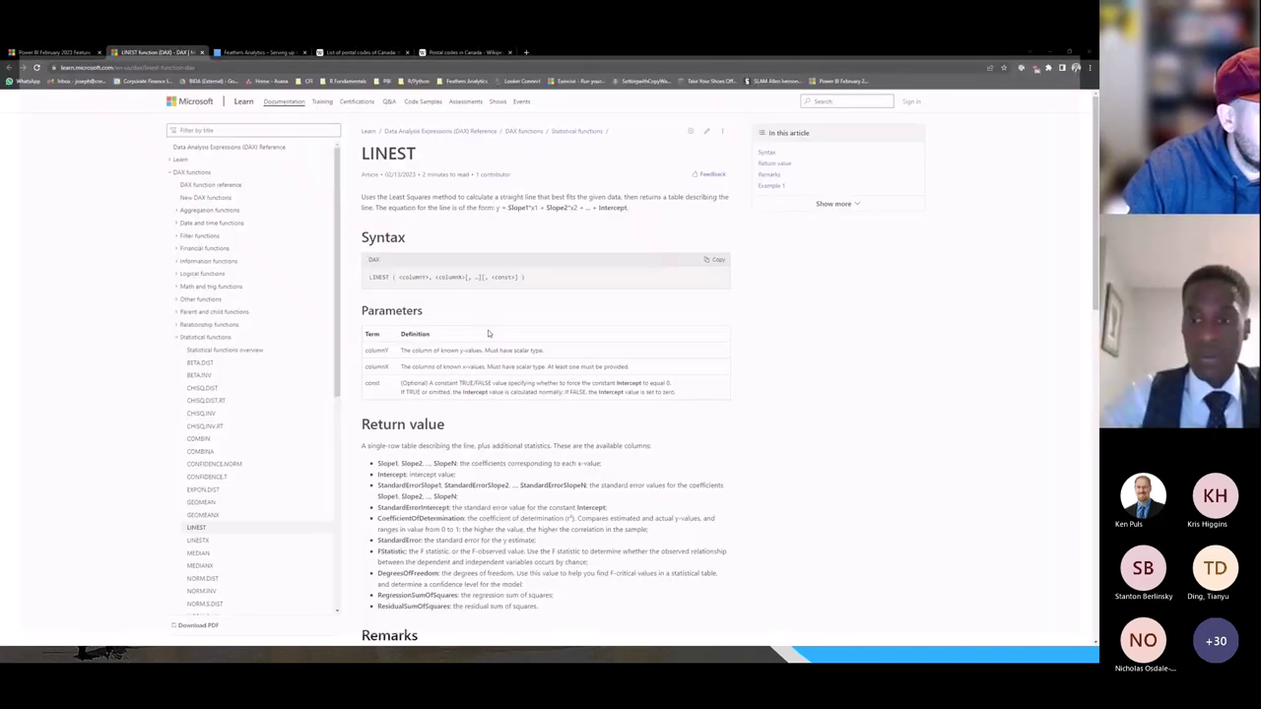
# Switch to the browser and close the Power BI February 2023 feature and LINEST documentation pages.
pyautogui.hotkey('alt', 'Tab')
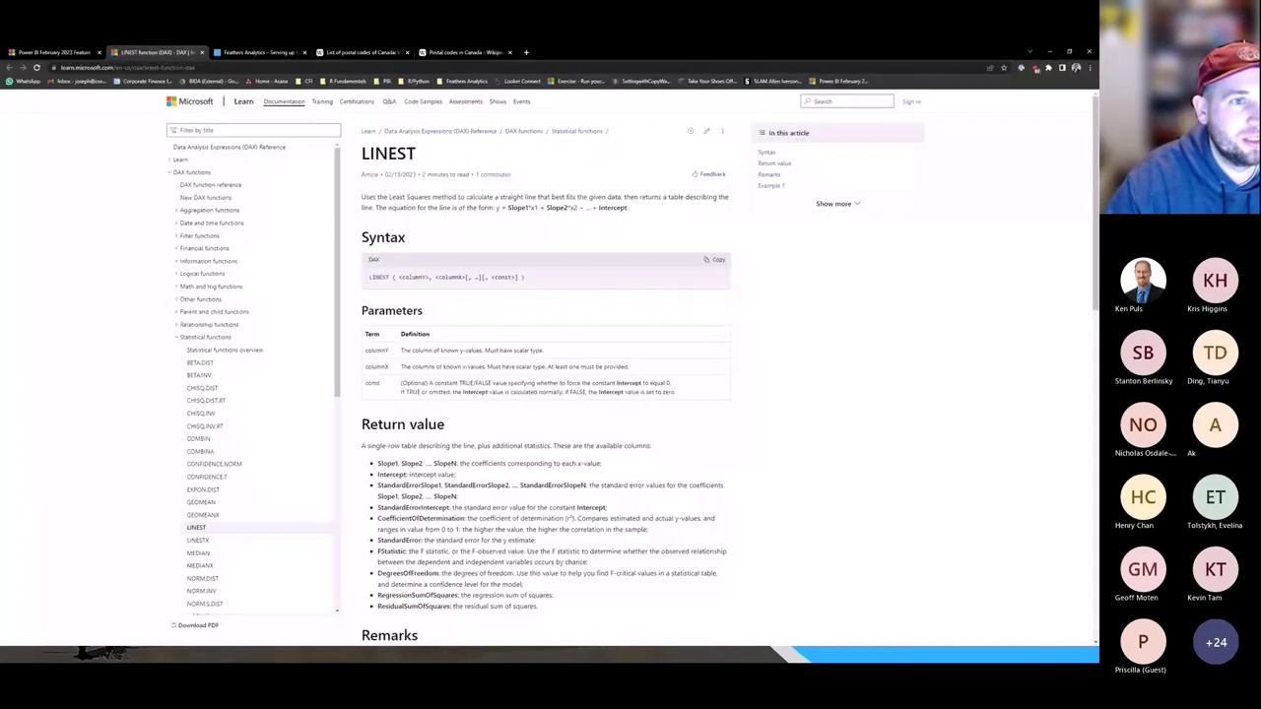
pyautogui.click(99, 52)
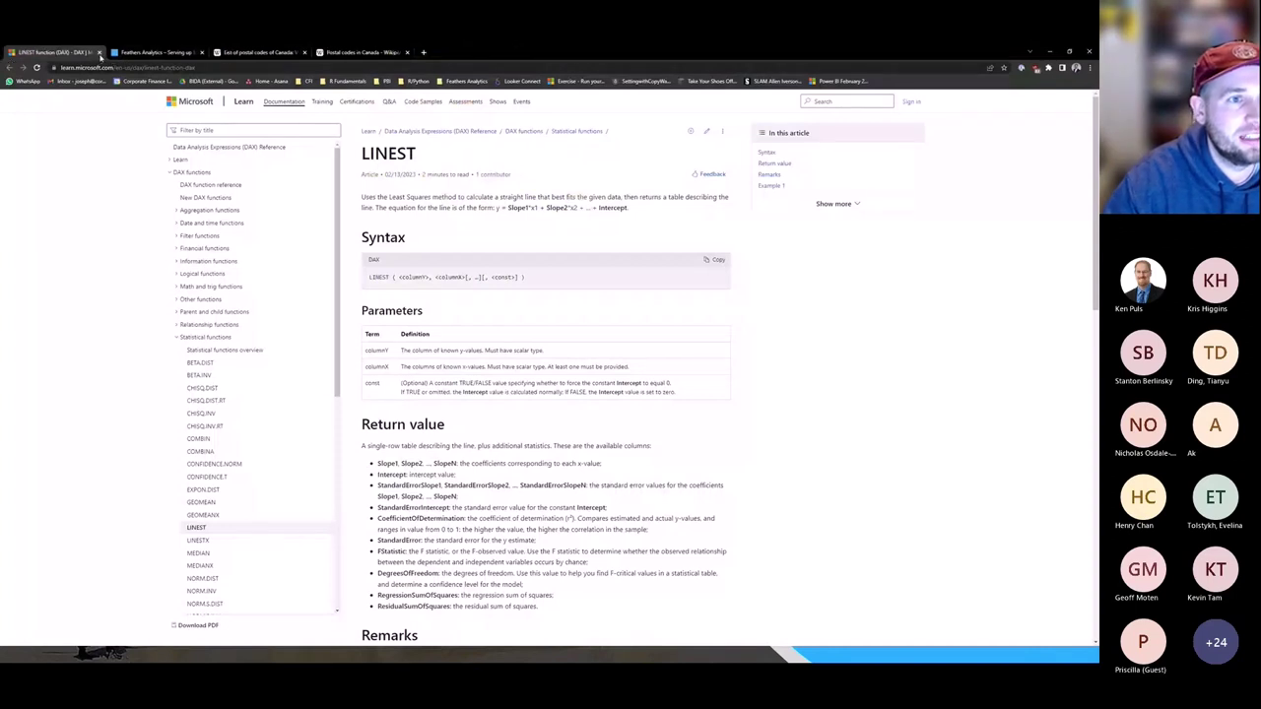
pyautogui.click(98, 52)
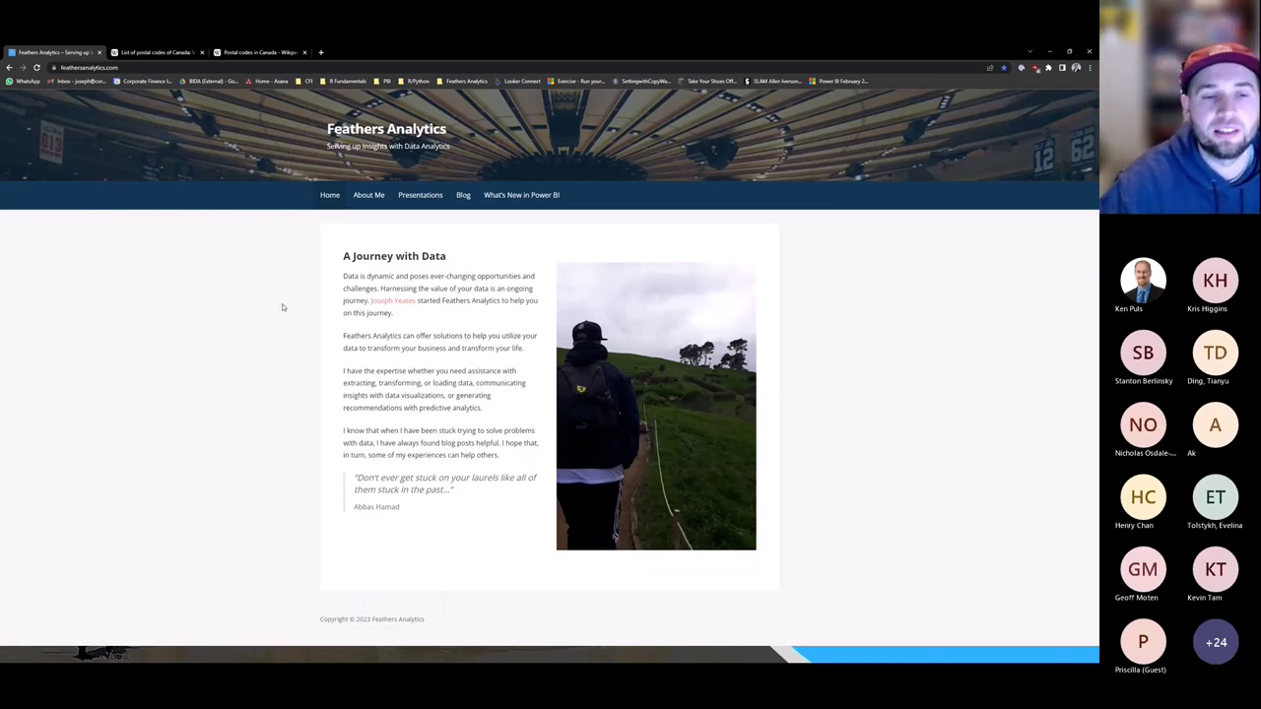
# Open the Presentations page of the Feathers Analytics site and look through its list of talks.
pyautogui.click(427, 202)
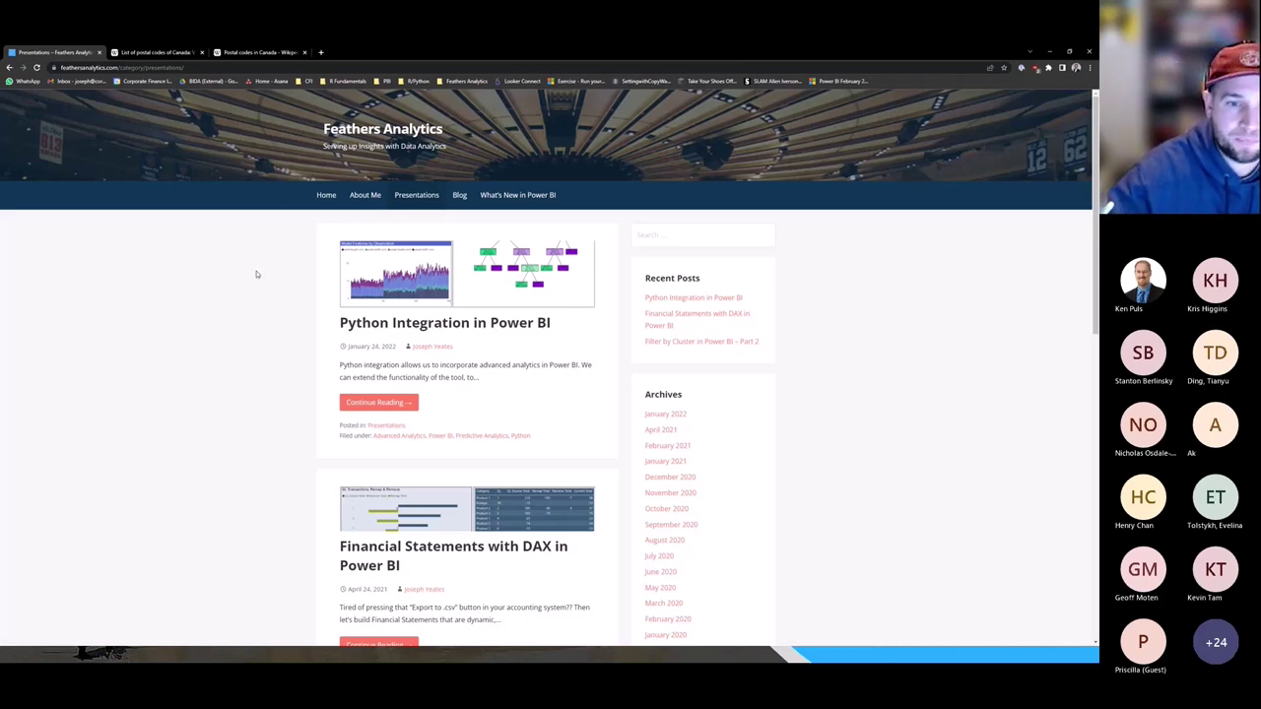
pyautogui.scroll(-1, 305, 397)
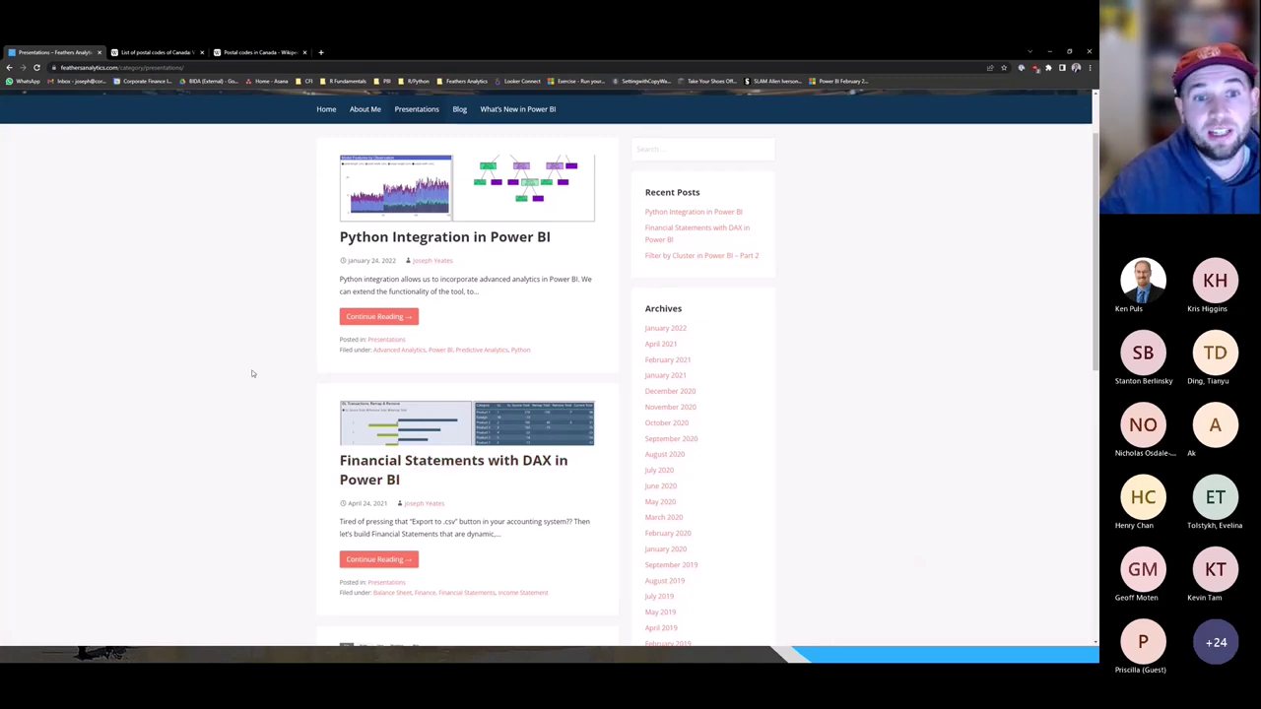
pyautogui.scroll(1, 254, 374)
pyautogui.scroll(-1, 261, 403)
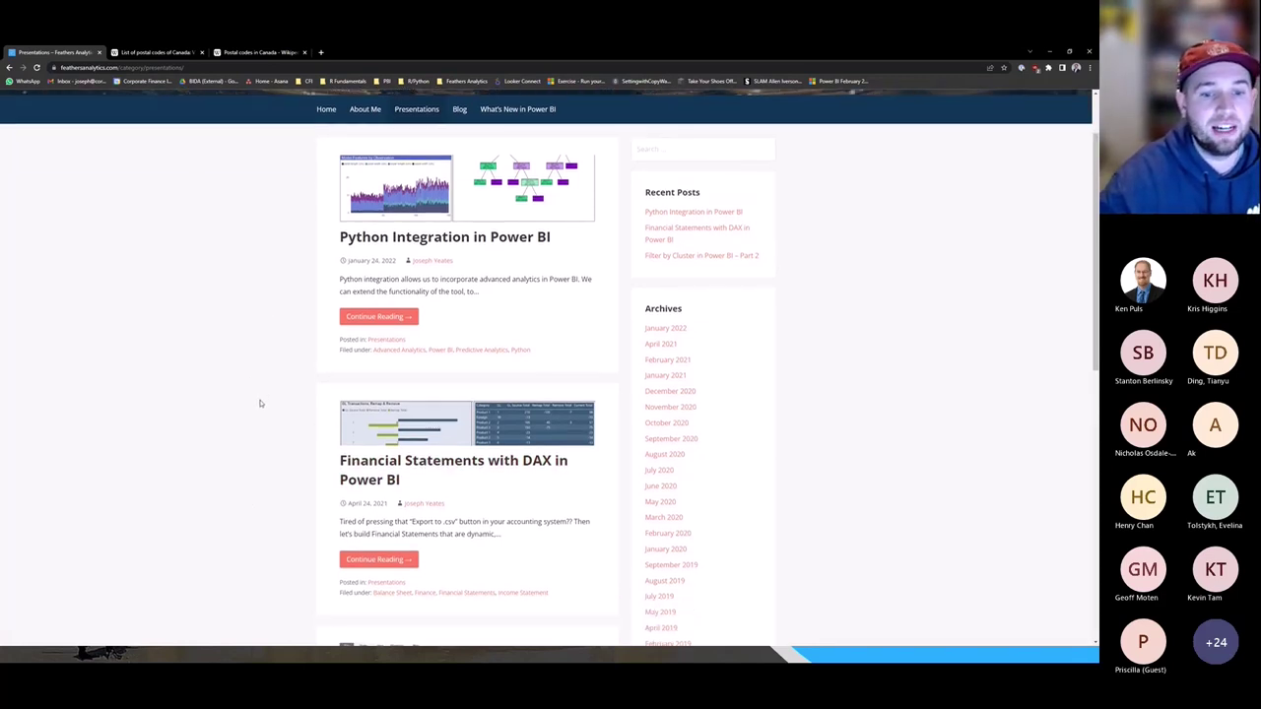
pyautogui.scroll(-5, 258, 399)
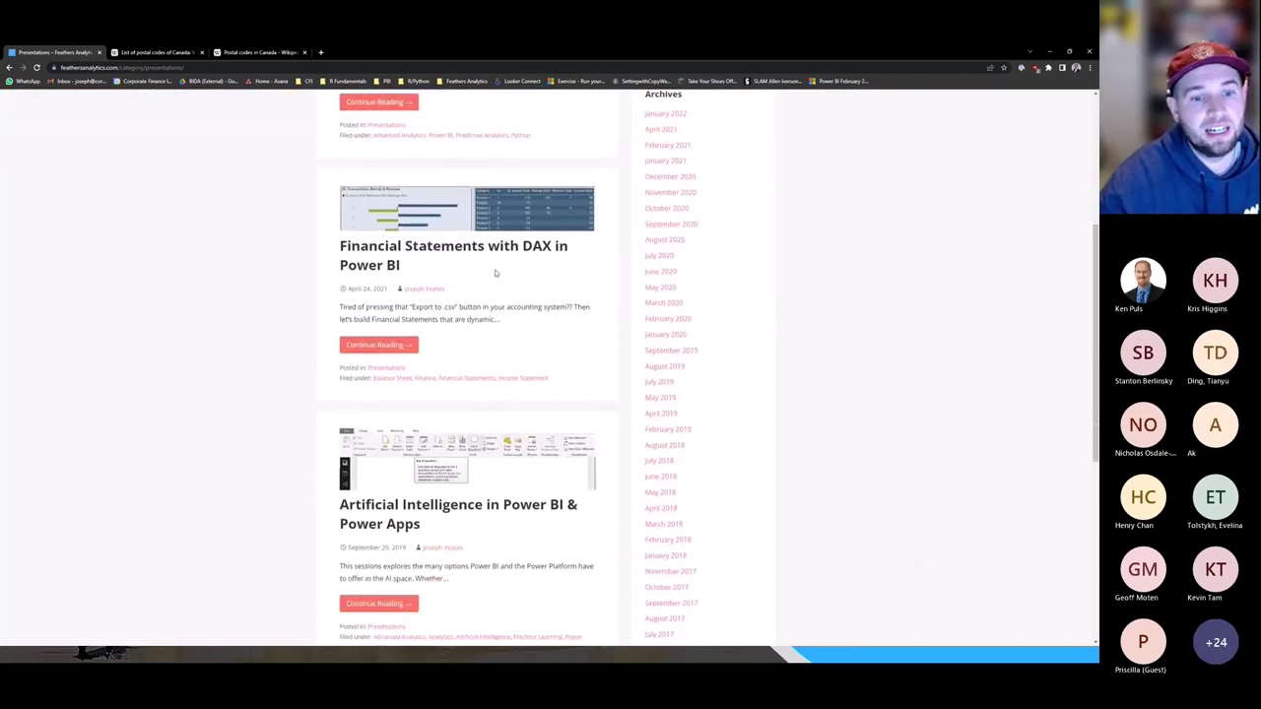
pyautogui.scroll(-5, 259, 544)
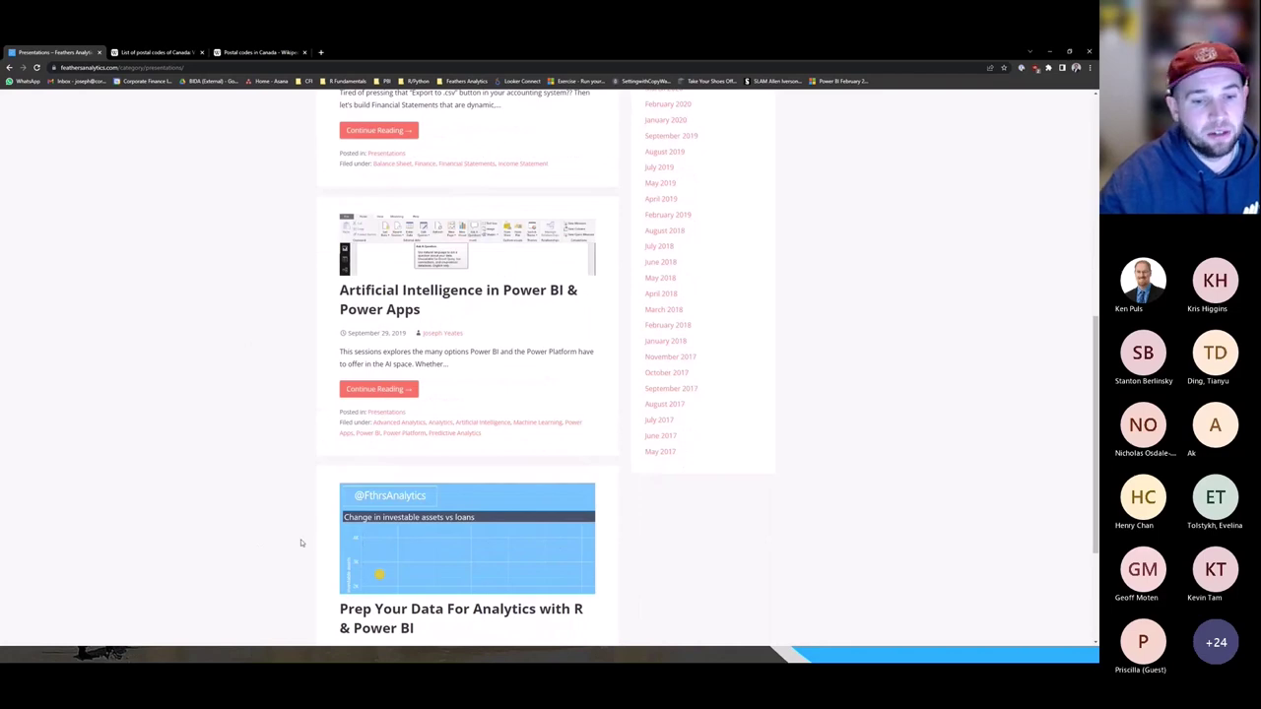
pyautogui.scroll(-2, 301, 543)
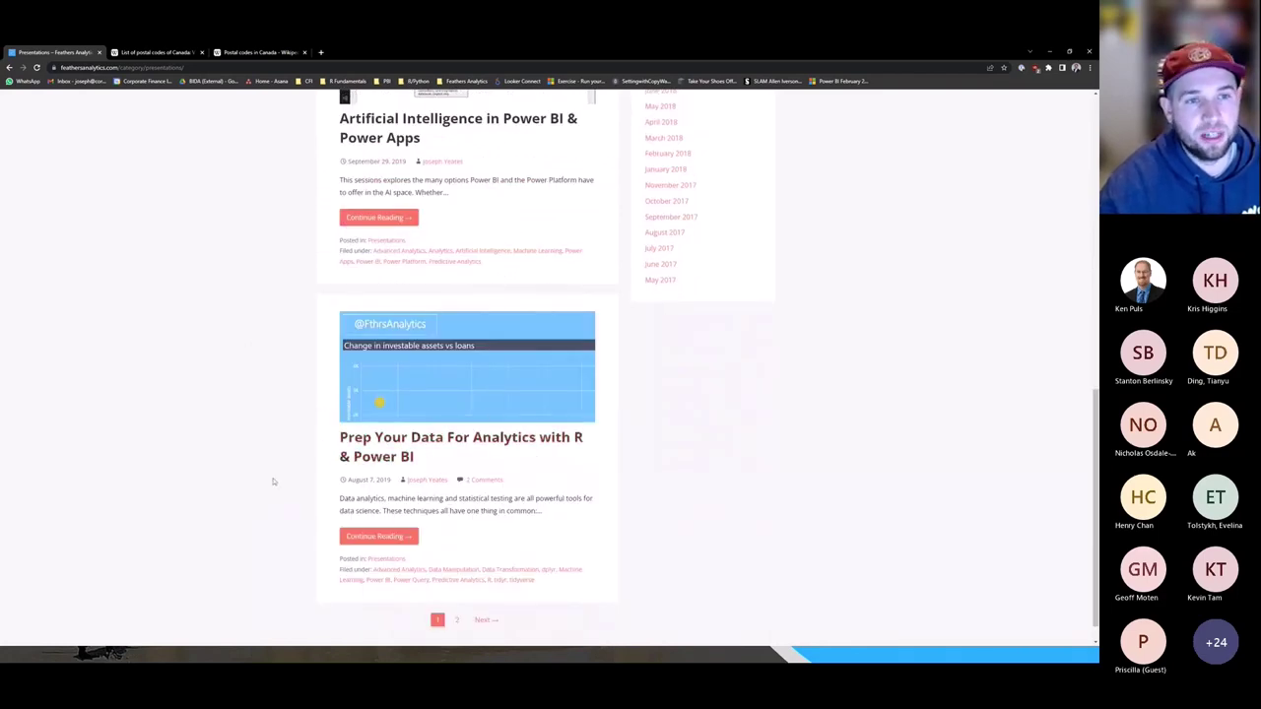
pyautogui.scroll(10, 274, 481)
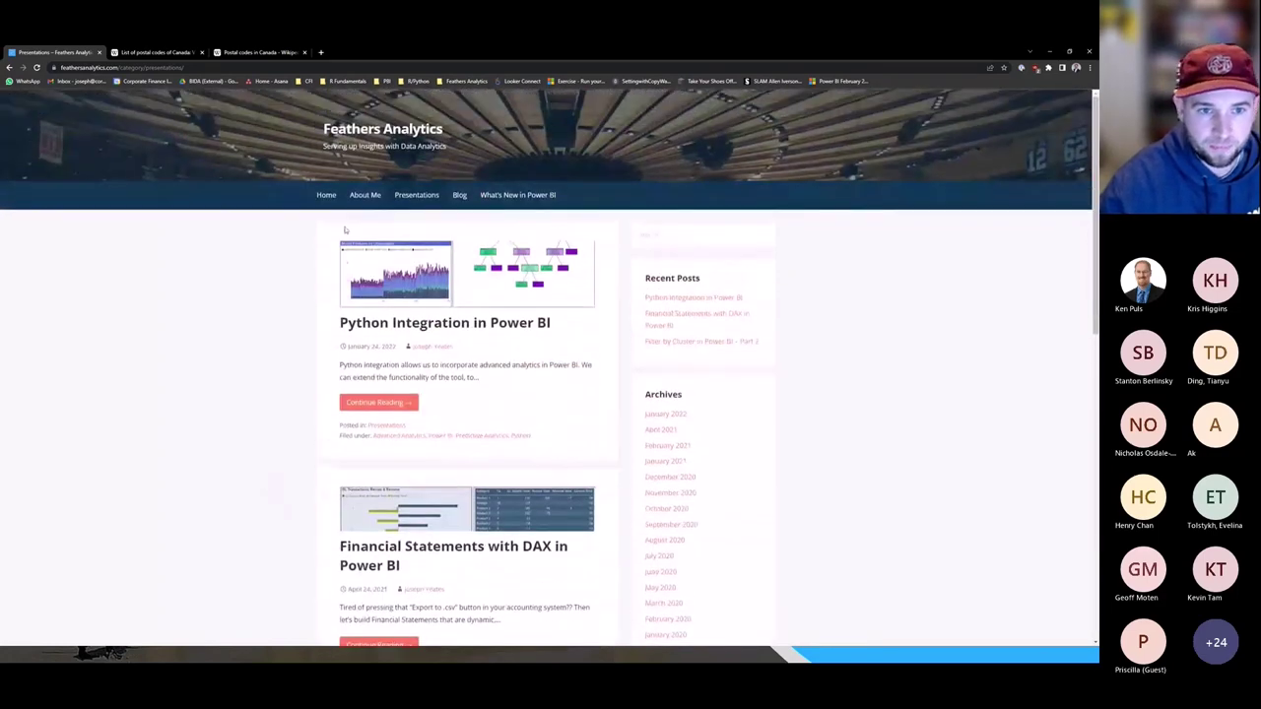
# Show the site's About Me page and switch back to the Power BI Mixtape: Vol. 1 slideshow.
pyautogui.click(359, 199)
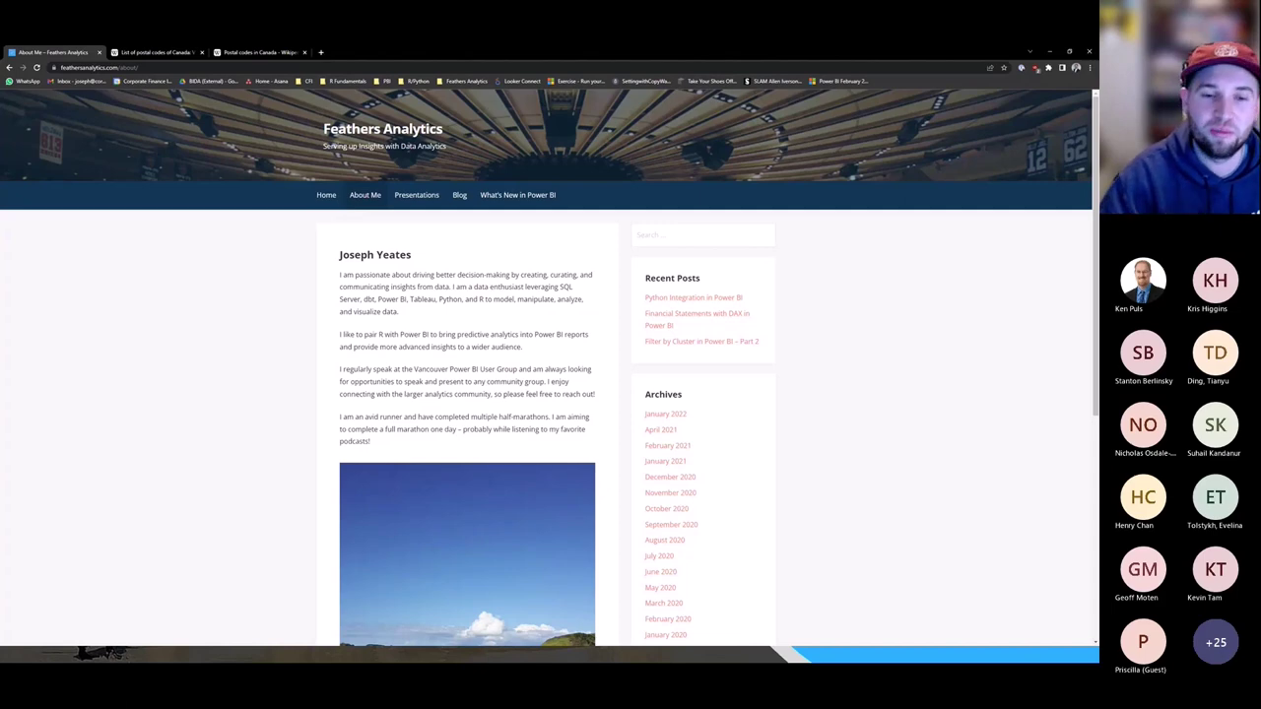
pyautogui.hotkey('alt', 'Tab')
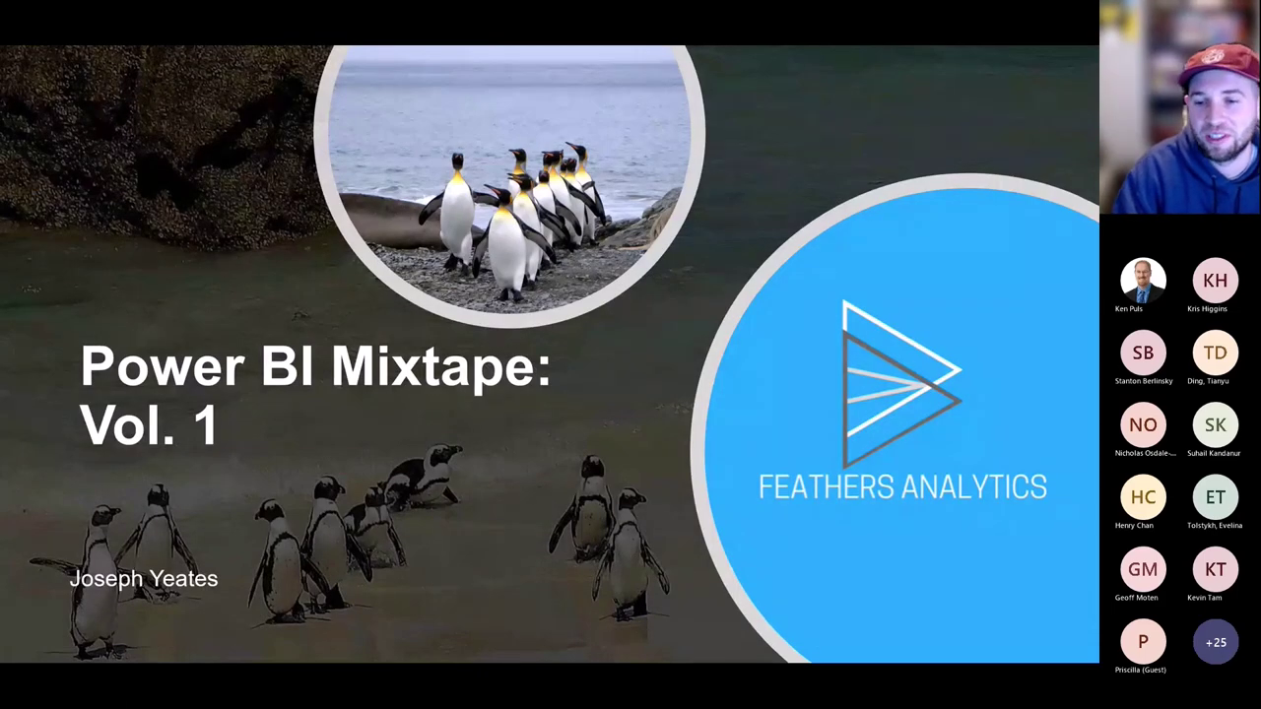
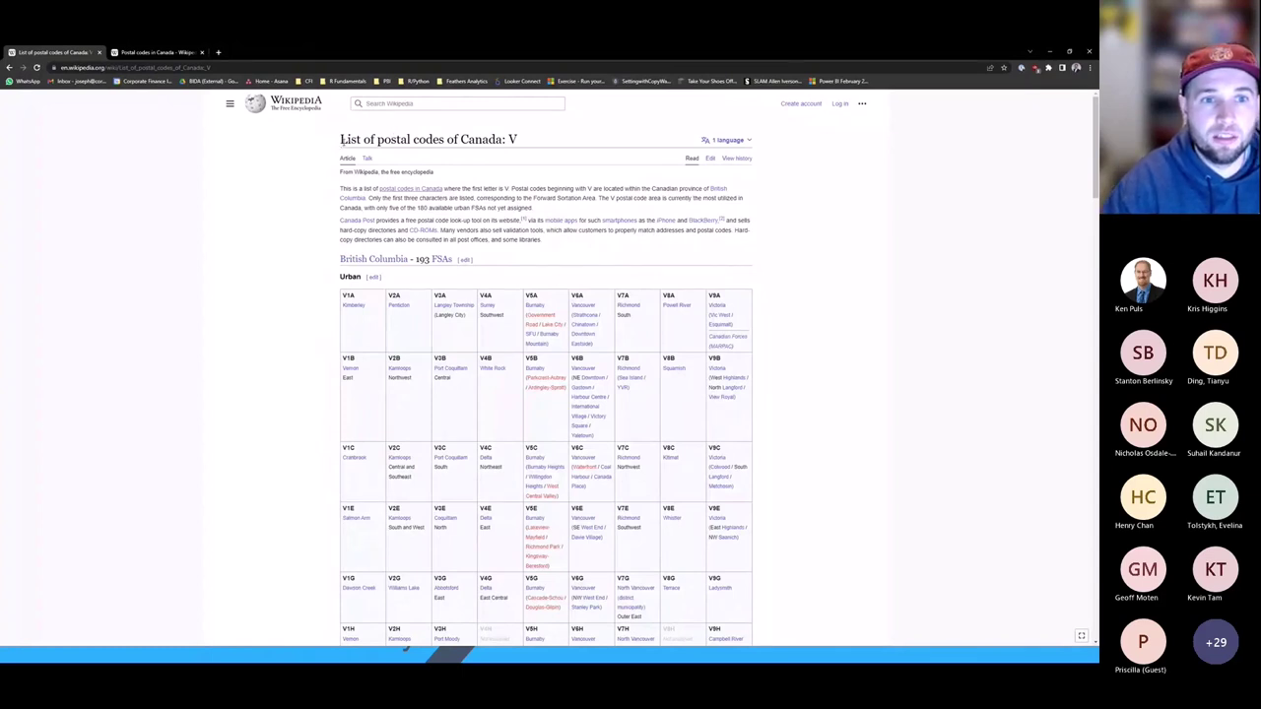
# Examine the title and Urban table of Wikipedia's List of postal codes of Canada: V, highlighting the V1A code.
pyautogui.moveTo(342, 141); pyautogui.dragTo(519, 139)
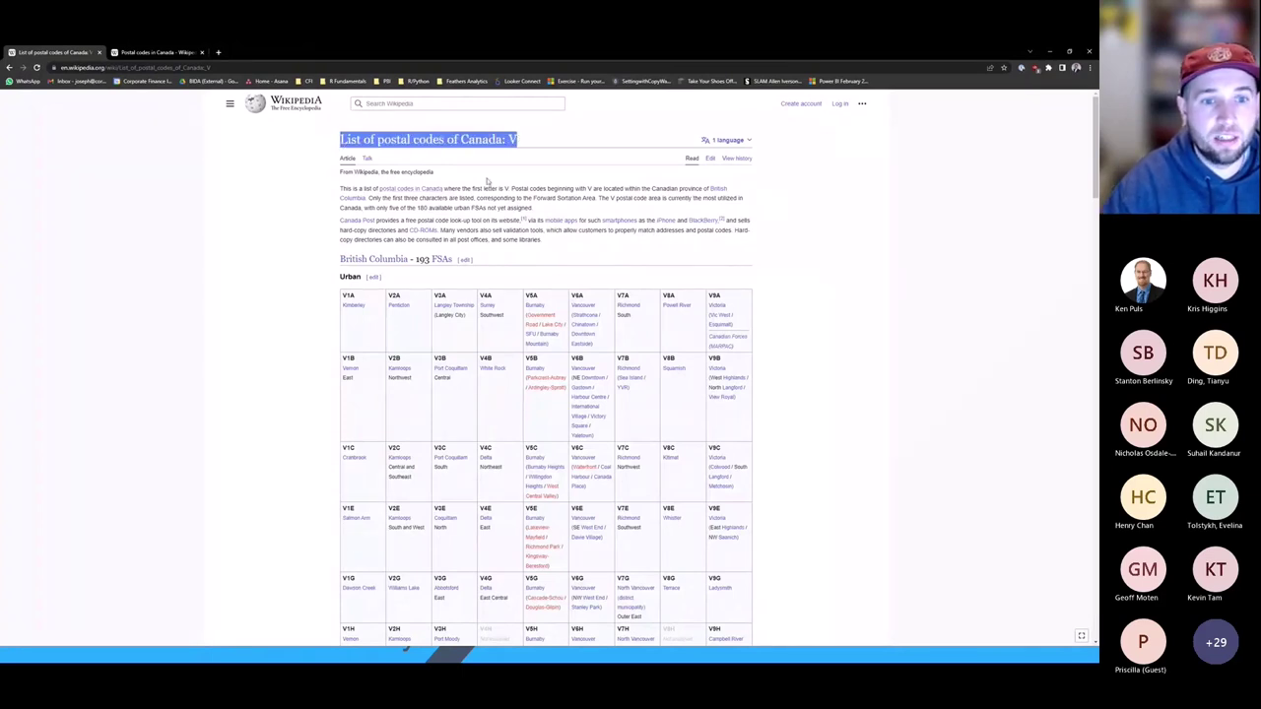
pyautogui.click(333, 270)
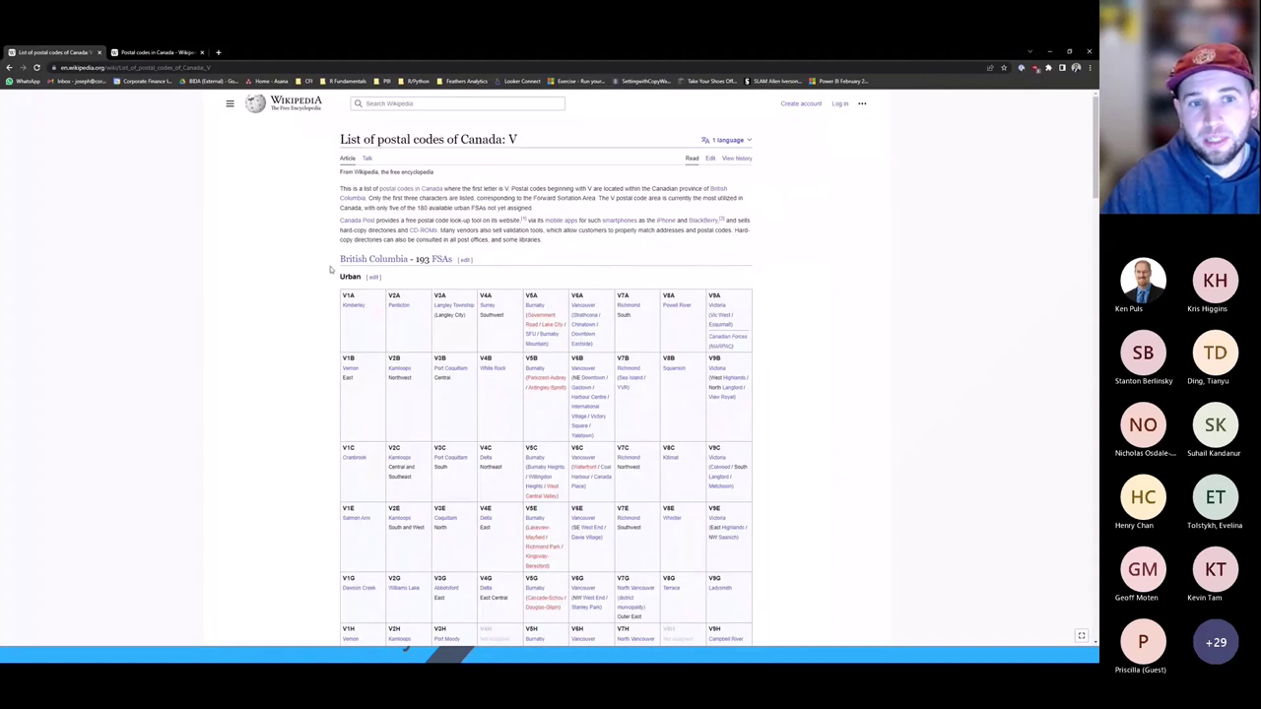
pyautogui.scroll(-1, 323, 262)
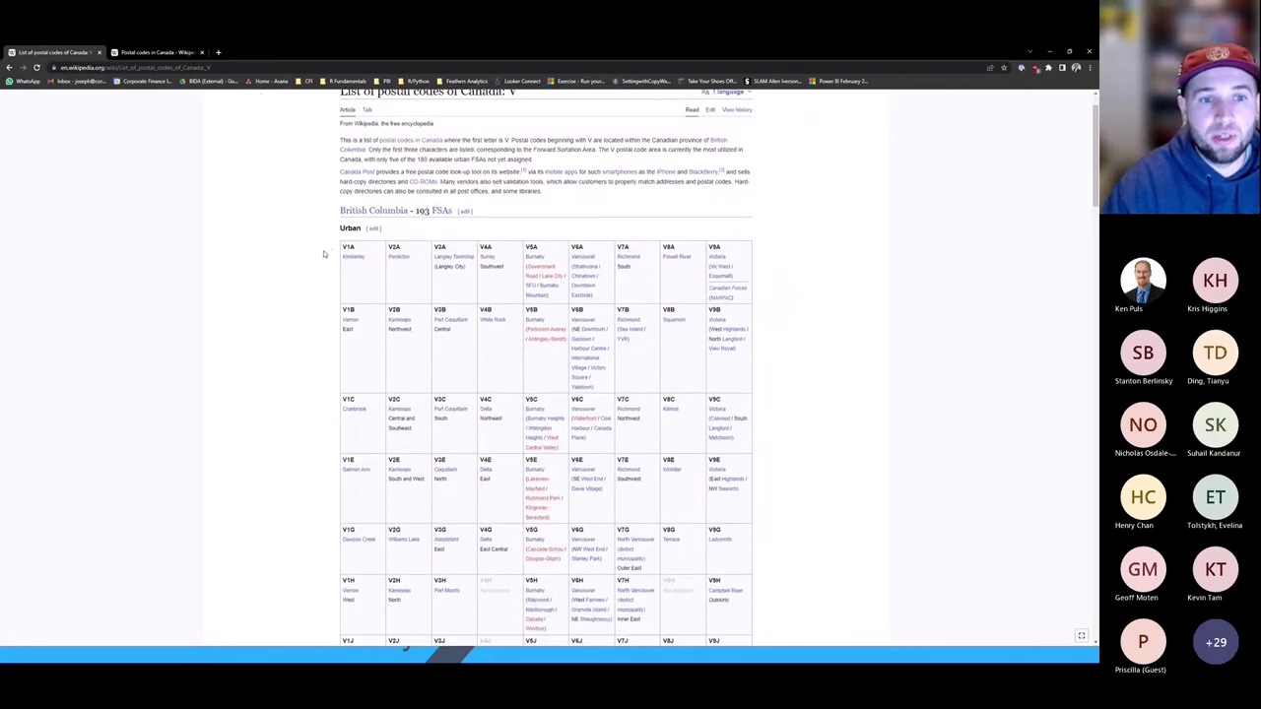
pyautogui.scroll(-1, 309, 434)
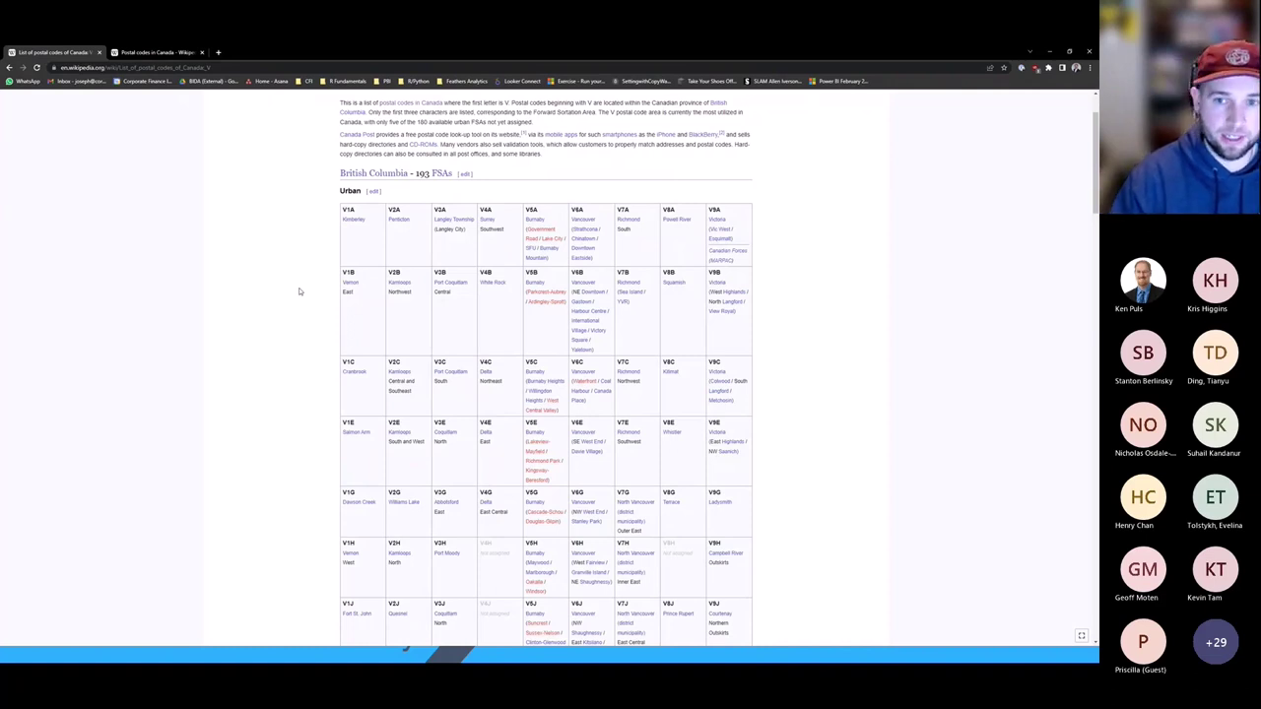
pyautogui.scroll(-1, 330, 222)
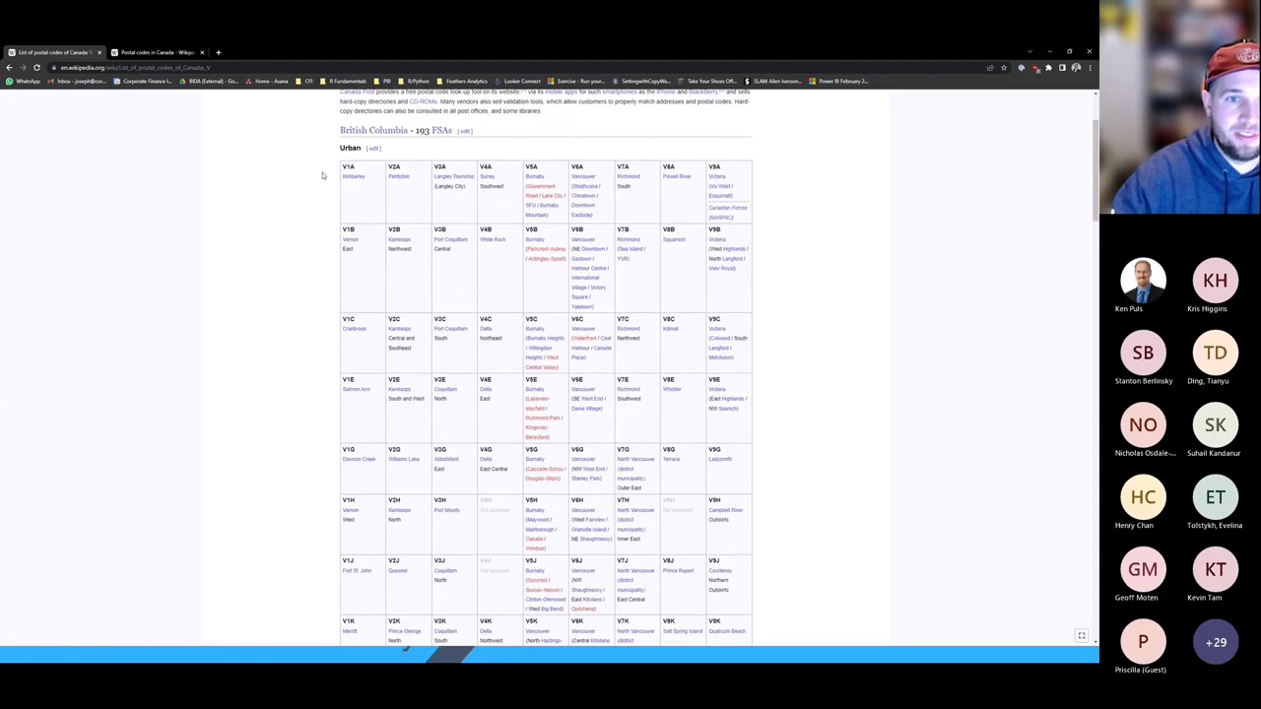
pyautogui.scroll(-1, 313, 262)
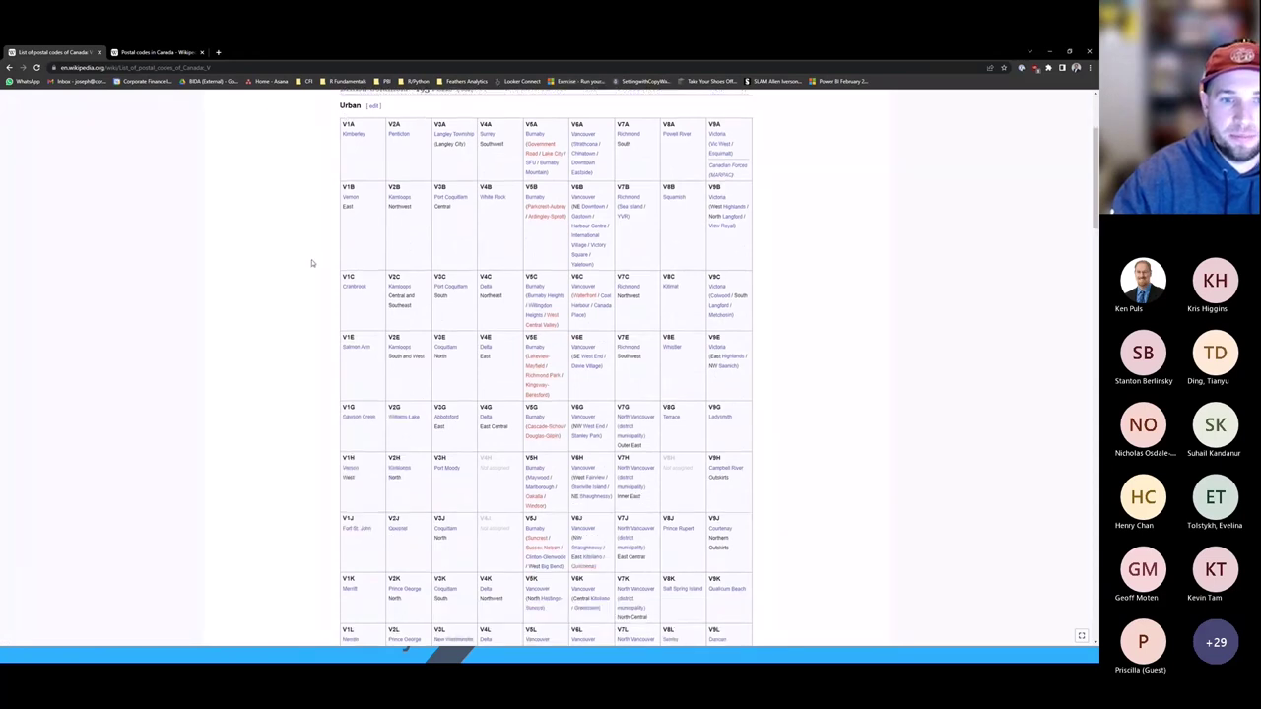
pyautogui.scroll(1, 316, 186)
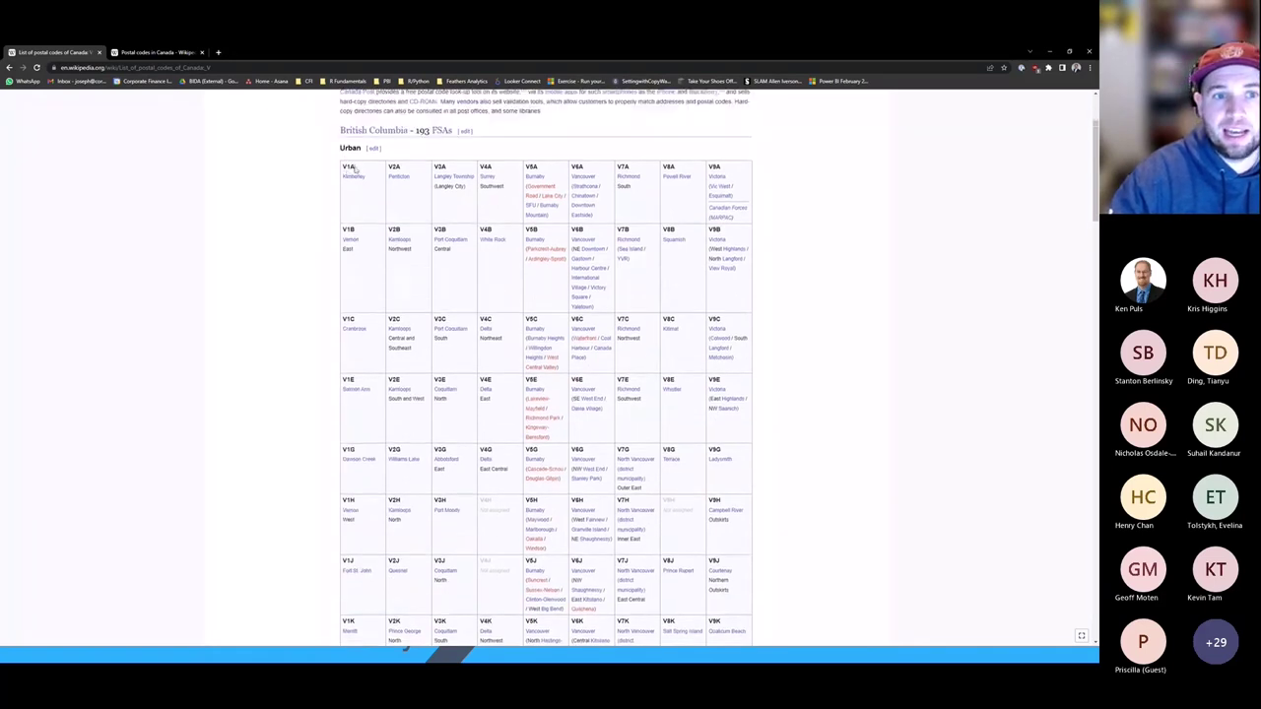
pyautogui.moveTo(355, 169); pyautogui.dragTo(343, 169)
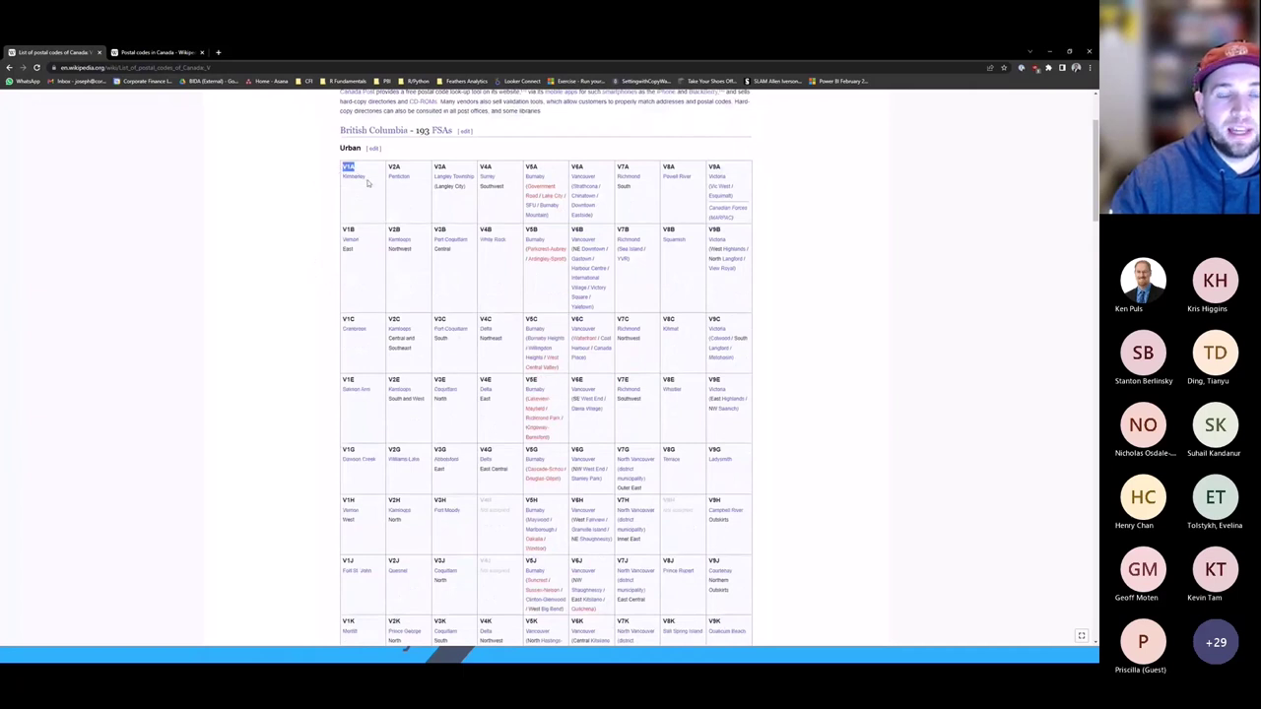
pyautogui.click(469, 194)
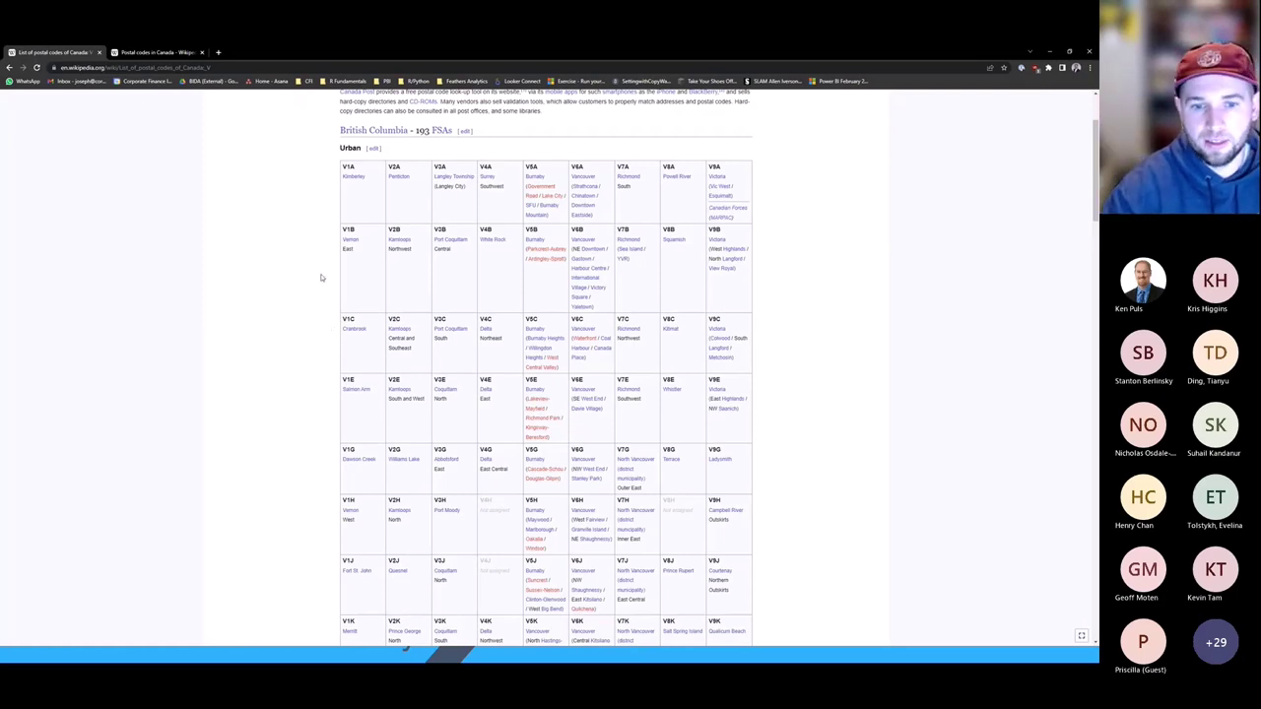
# Examine the layout of the Rural postal code table and return to the Urban table.
pyautogui.scroll(-3, 322, 293)
pyautogui.scroll(-15, 320, 296)
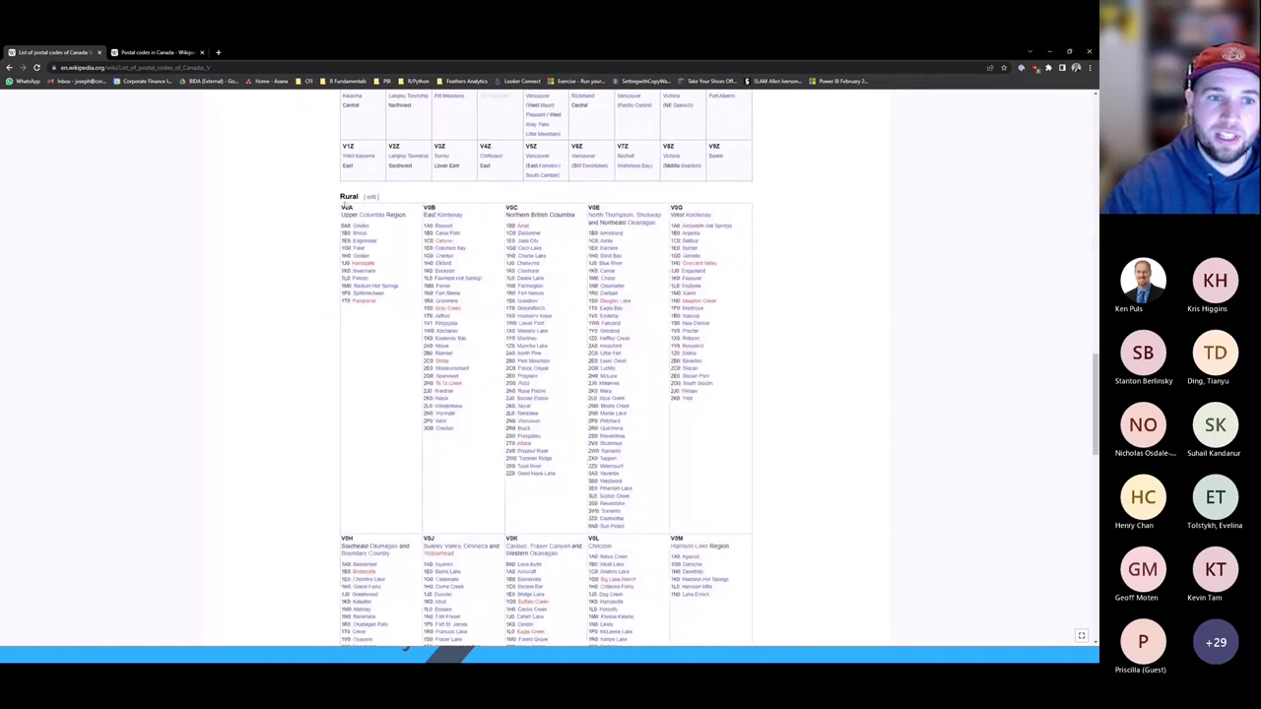
pyautogui.scroll(-1, 327, 267)
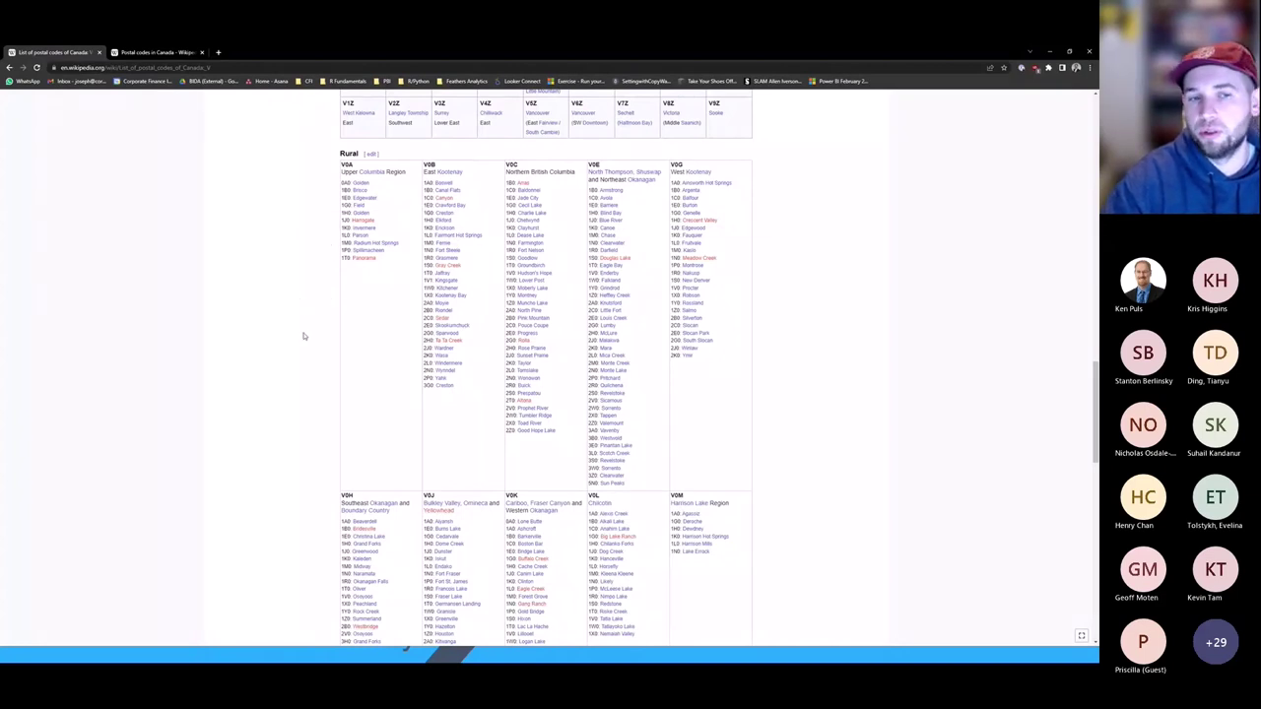
pyautogui.scroll(15, 313, 387)
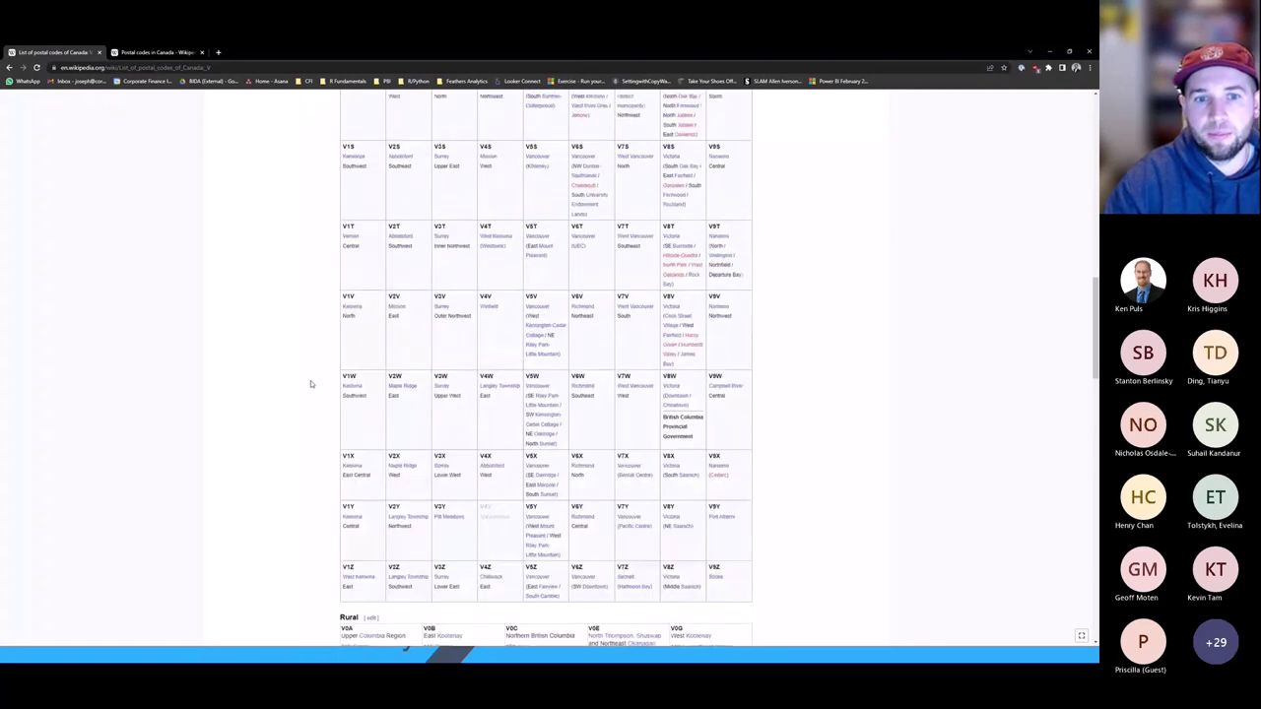
pyautogui.scroll(5, 414, 326)
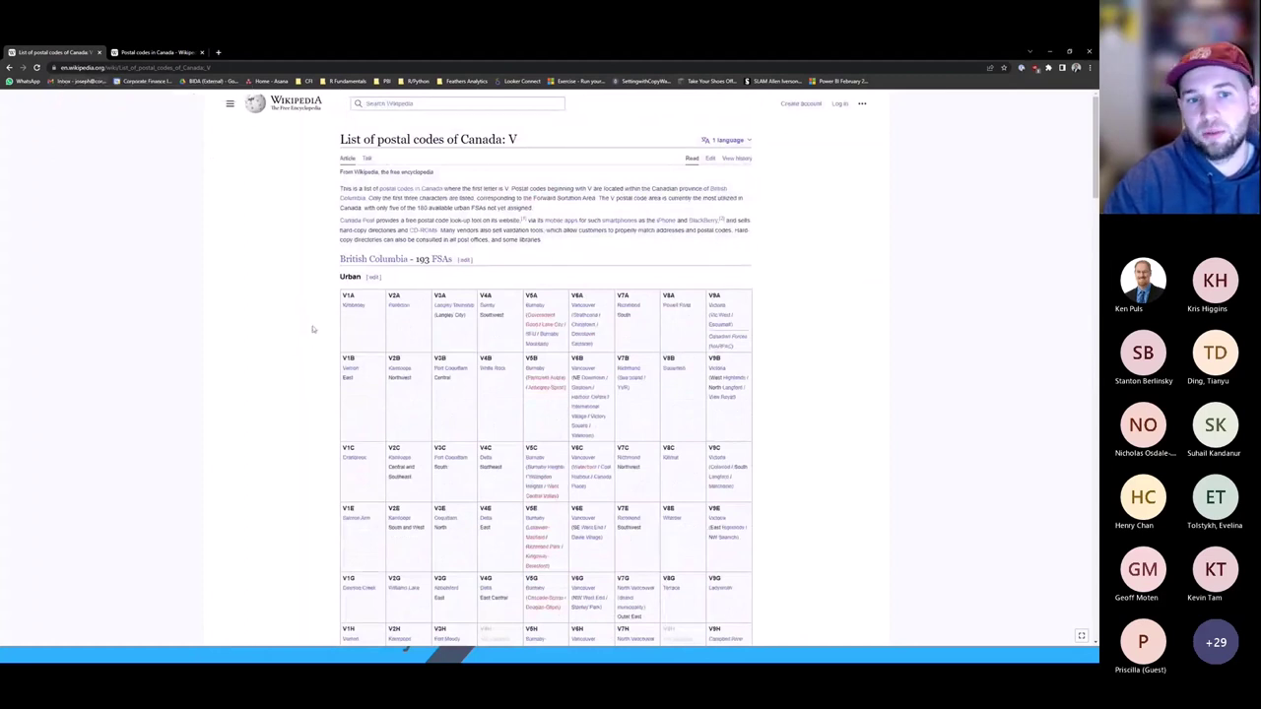
pyautogui.scroll(-1, 311, 344)
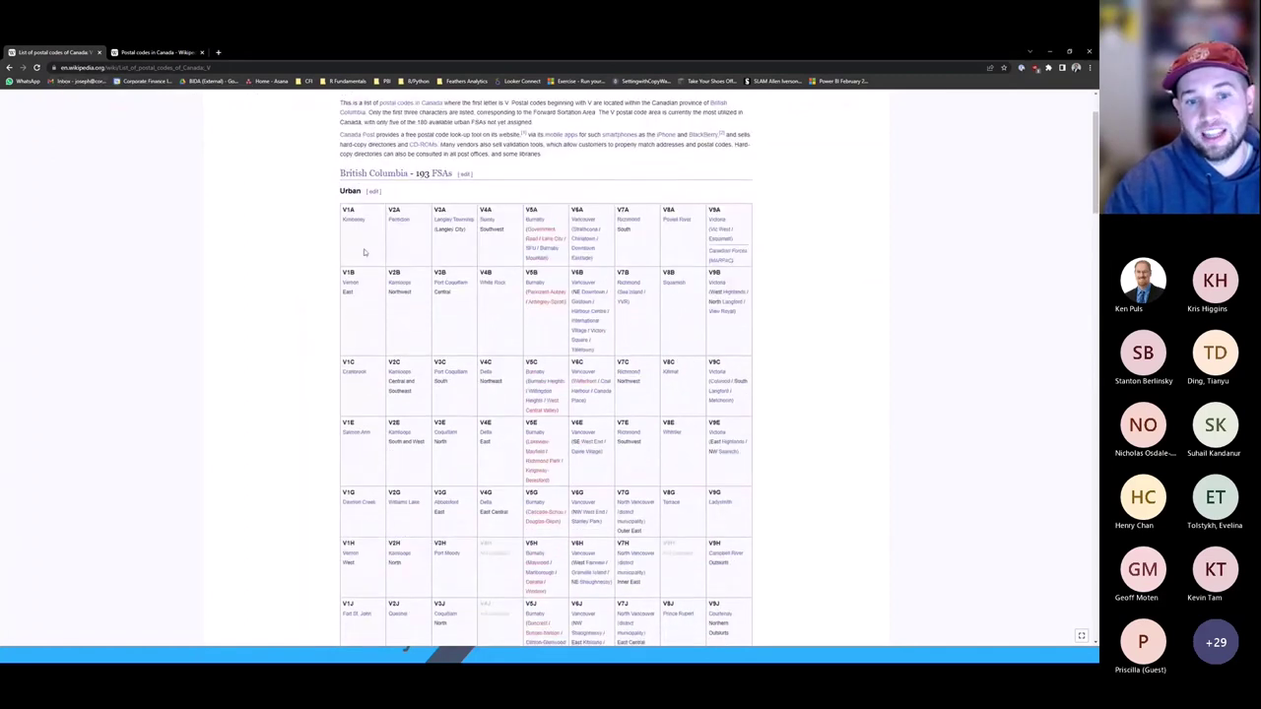
# Copy the Wikipedia page's URL and switch to the blank Power BI Desktop report.
pyautogui.click(74, 67)
pyautogui.hotkey('ctrl', 'c')
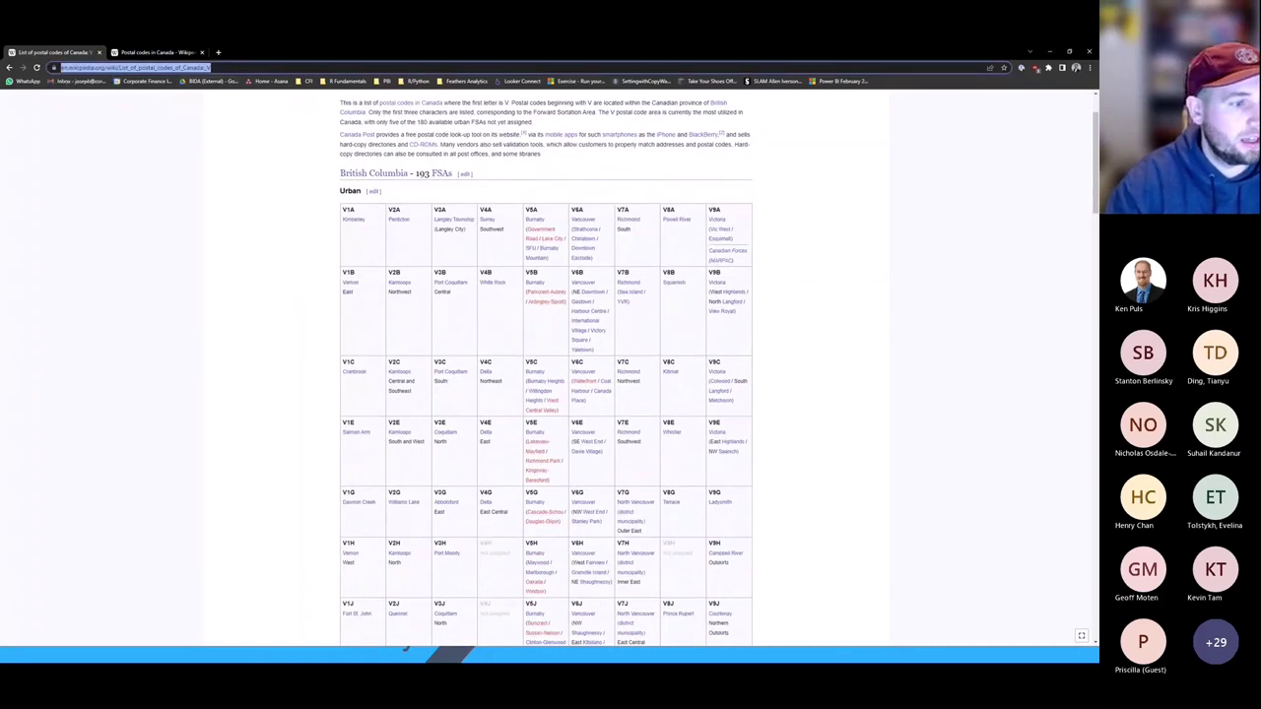
pyautogui.hotkey('alt', 'Tab')
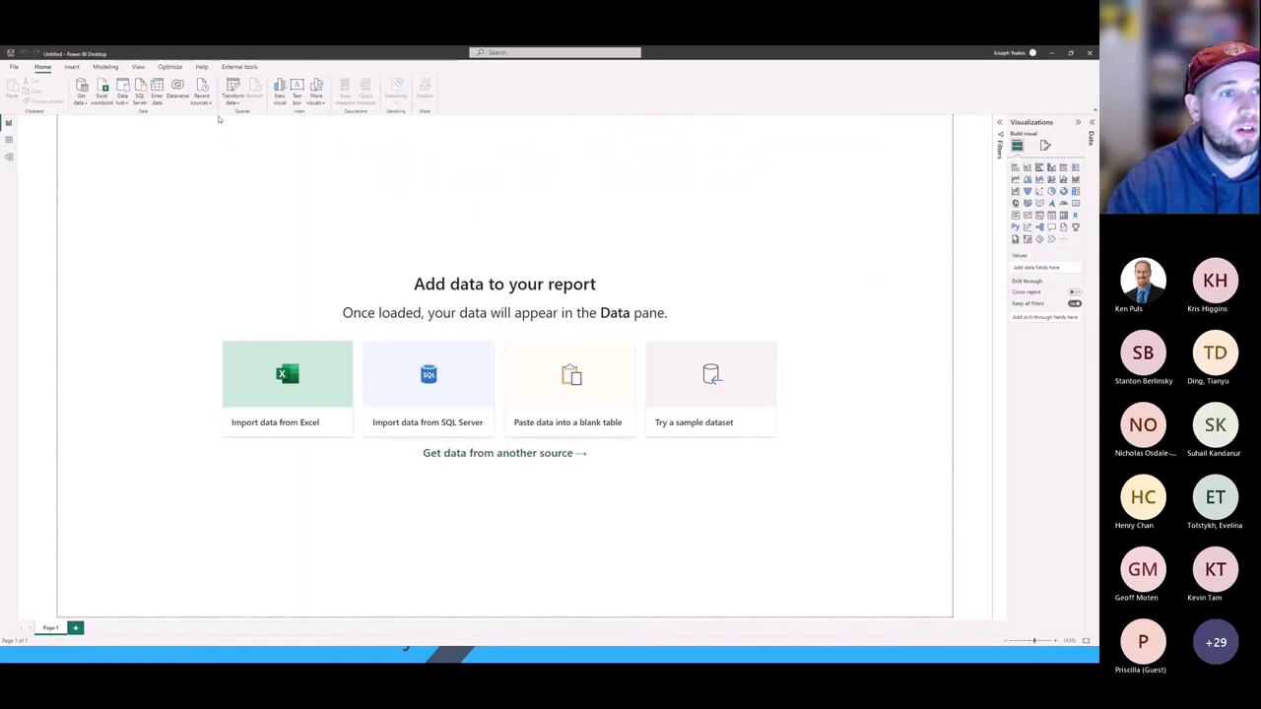
# Connect to a Web data source using the copied List of postal codes of Canada: V page URL.
pyautogui.click(81, 100)
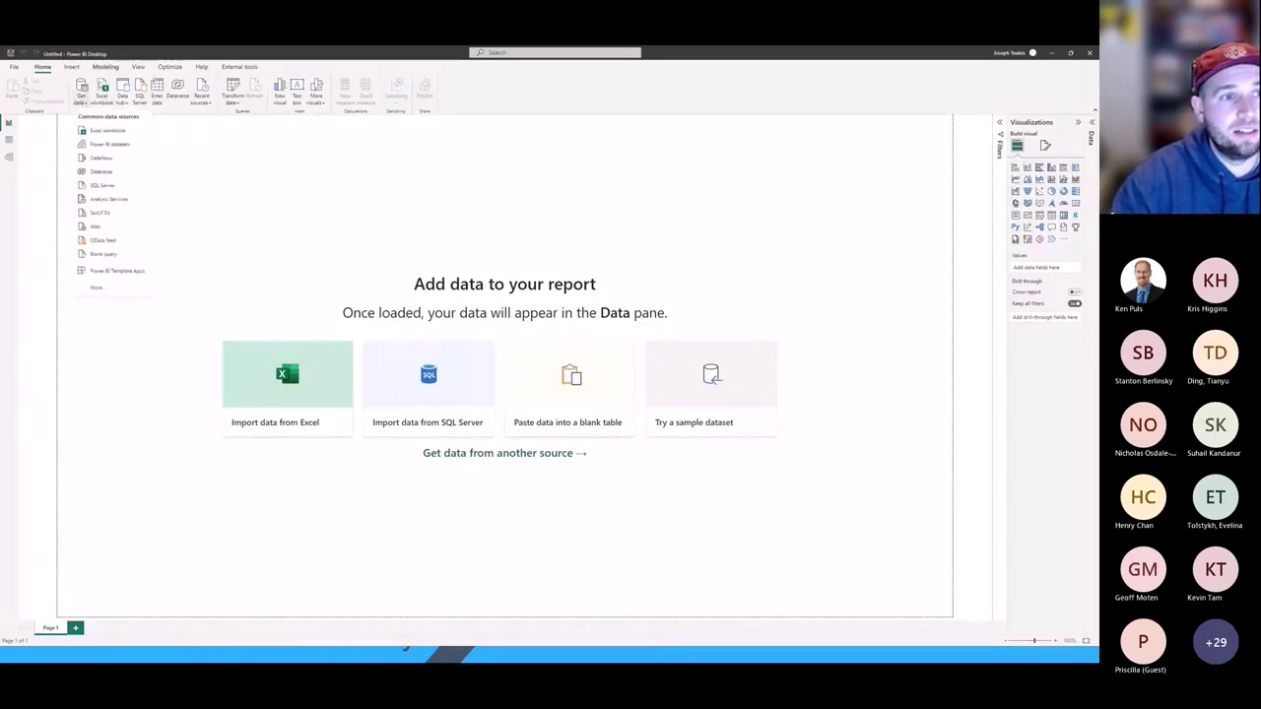
pyautogui.click(106, 237)
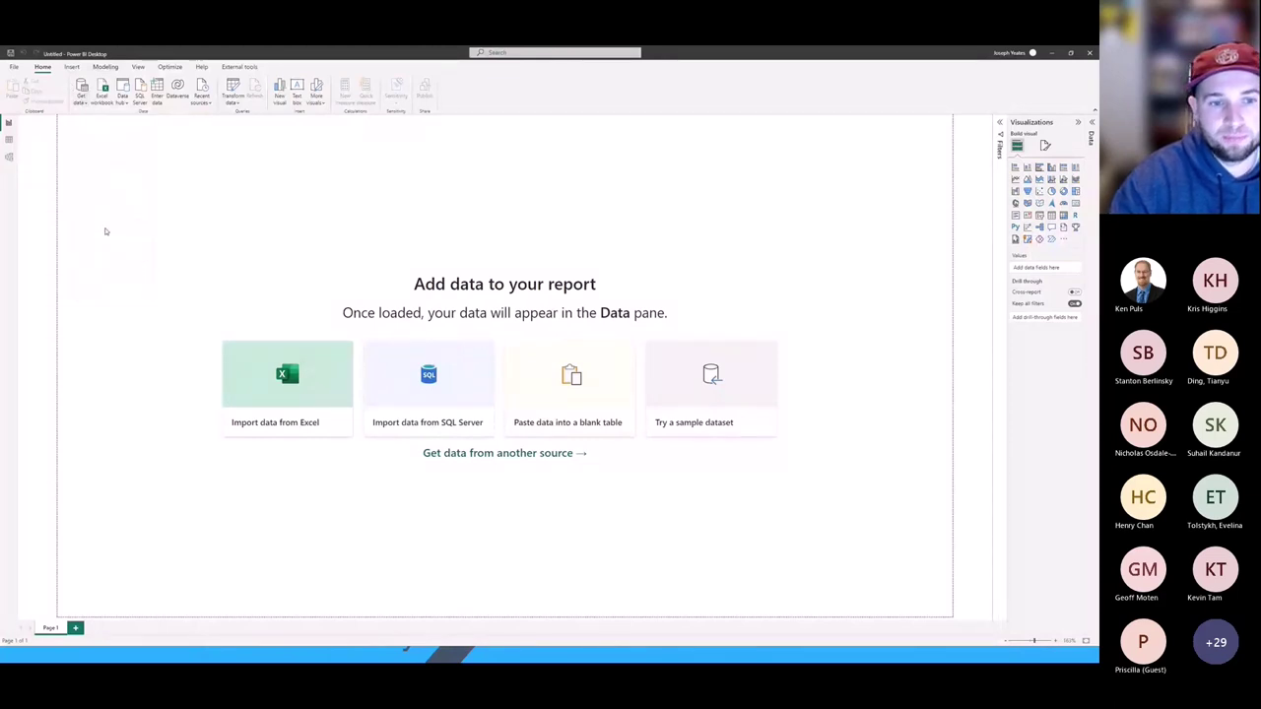
pyautogui.hotkey('ctrl', 'v')
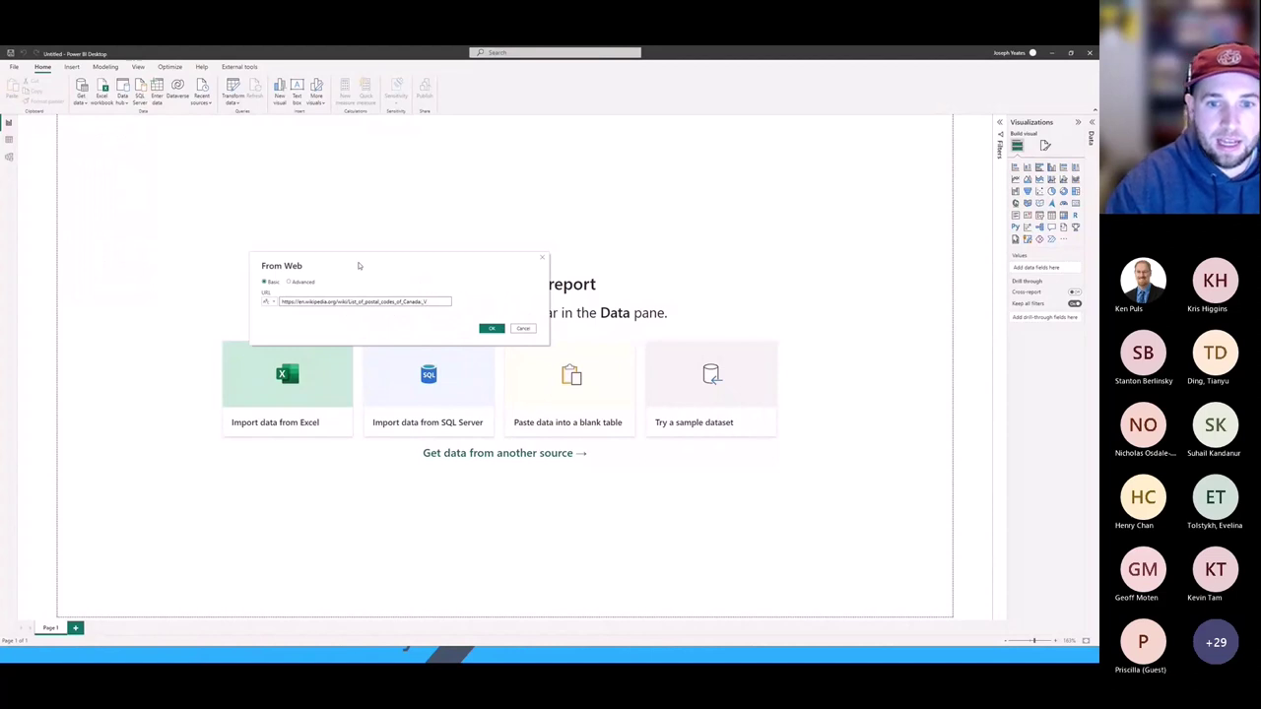
pyautogui.moveTo(358, 265); pyautogui.dragTo(524, 269)
pyautogui.click(690, 351)
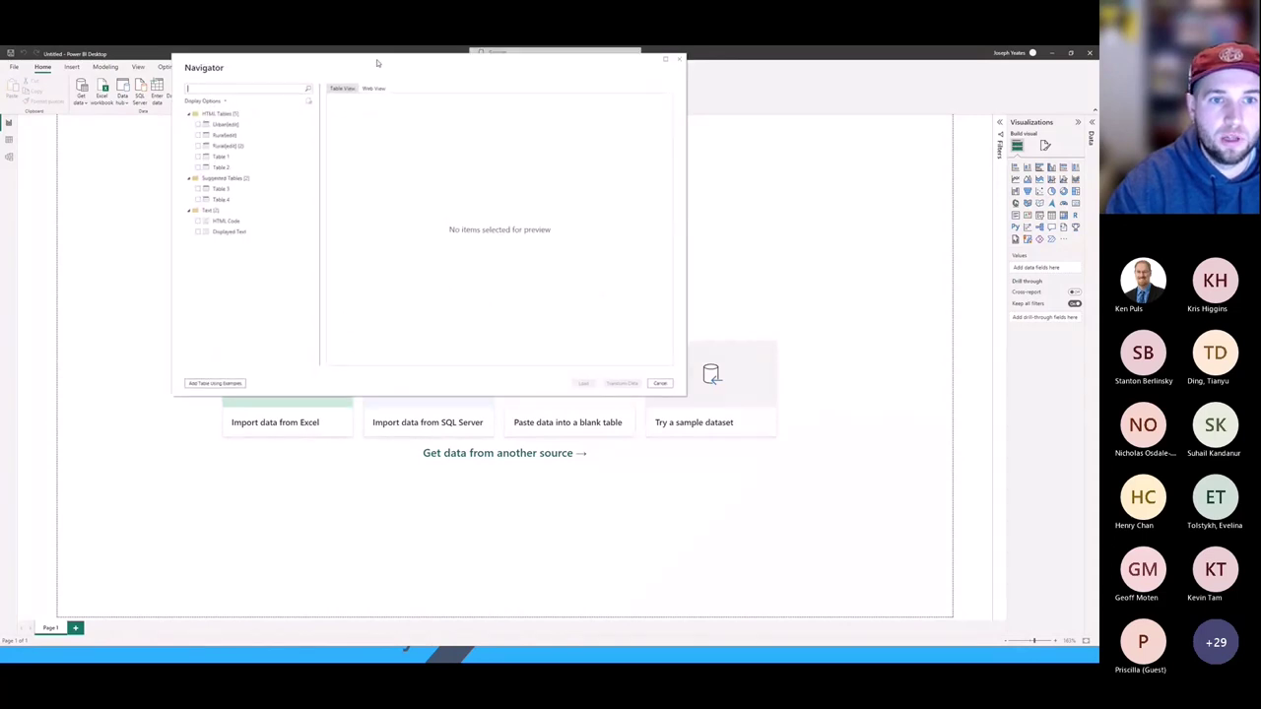
# Move the Navigator clear of the window's edge and preview the Urban[edit] HTML table.
pyautogui.moveTo(377, 63); pyautogui.dragTo(501, 167)
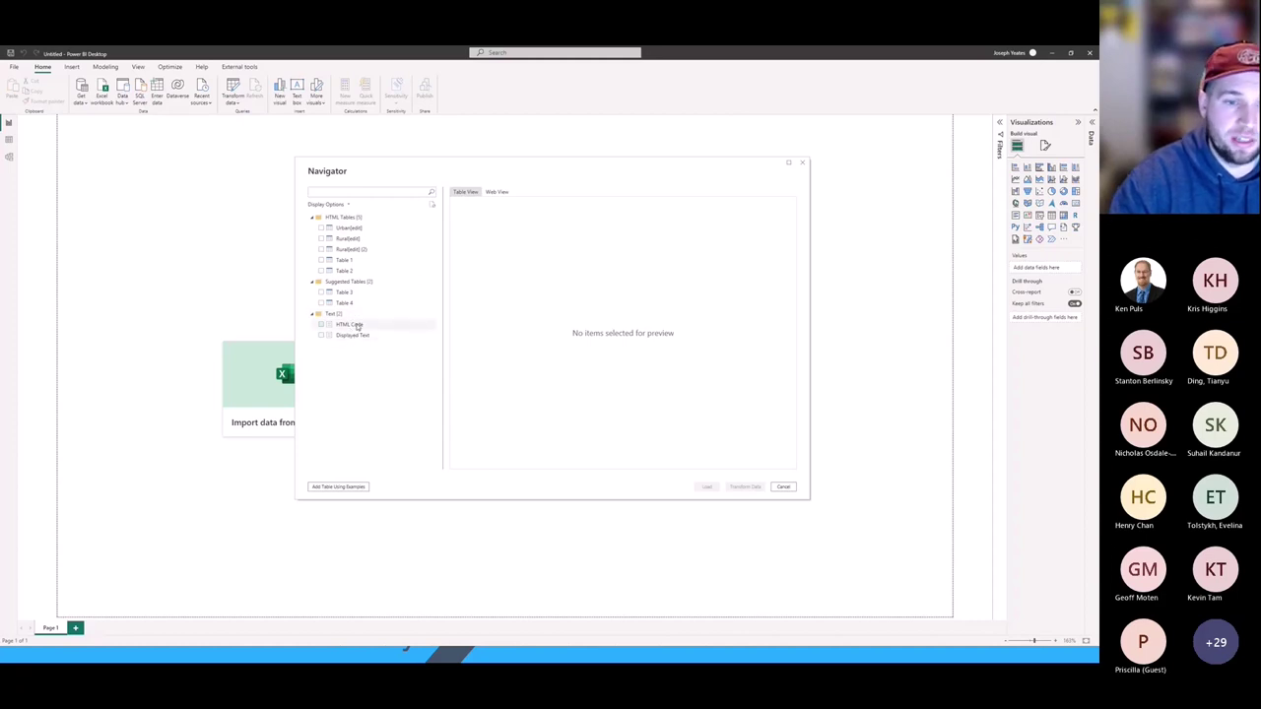
pyautogui.click(360, 228)
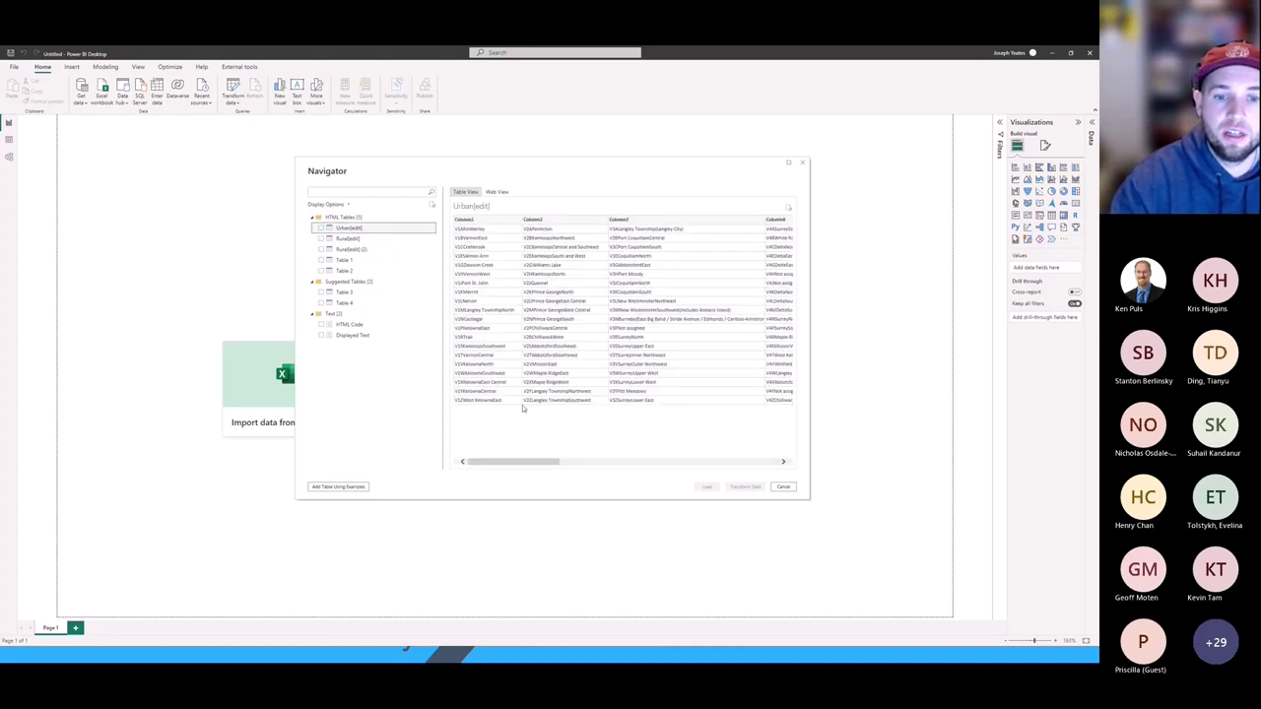
# Preview the Wikipedia page down to its Urban section in the Navigator's Web View, and return to the Table View.
pyautogui.moveTo(520, 460); pyautogui.dragTo(473, 474)
pyautogui.click(498, 192)
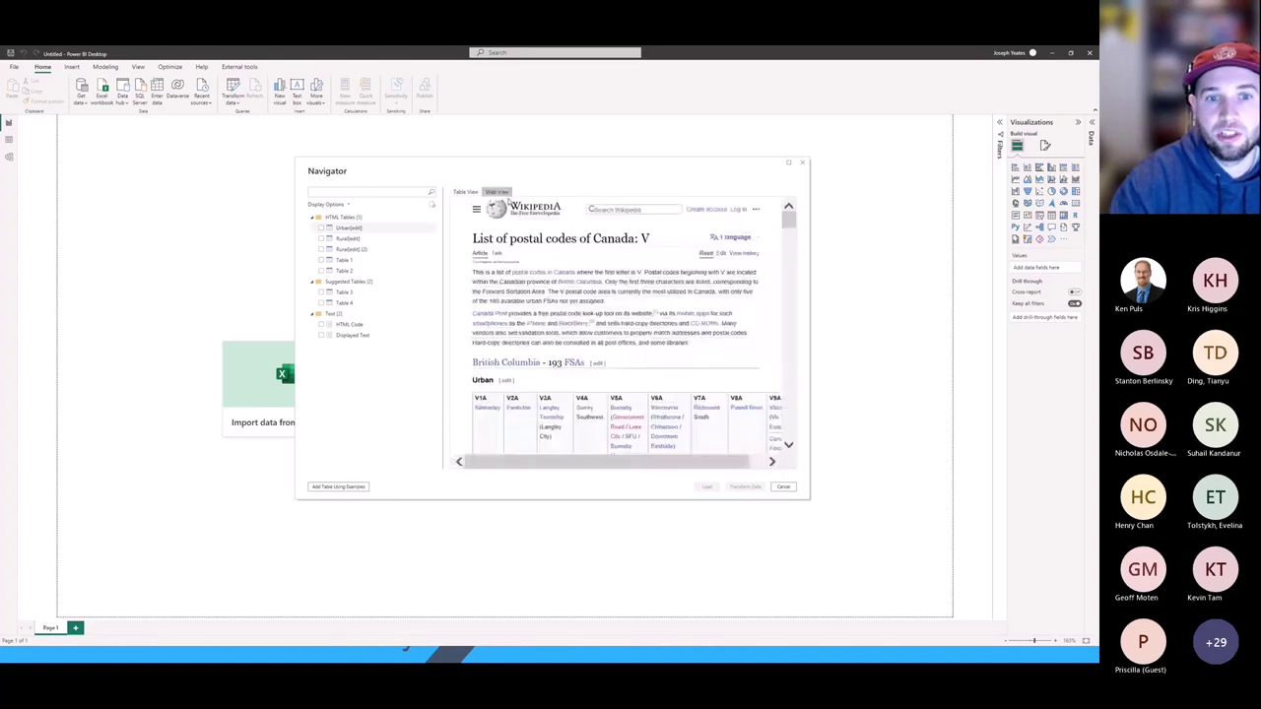
pyautogui.scroll(-1, 659, 394)
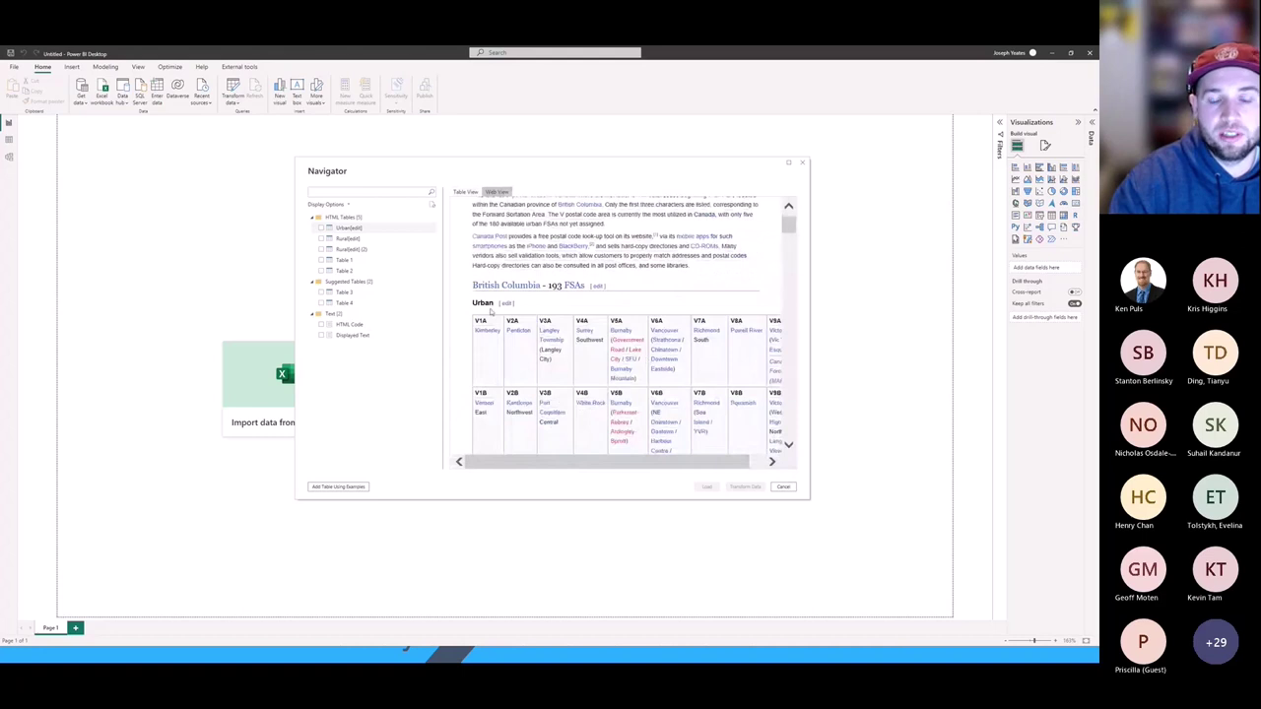
pyautogui.scroll(-1, 560, 356)
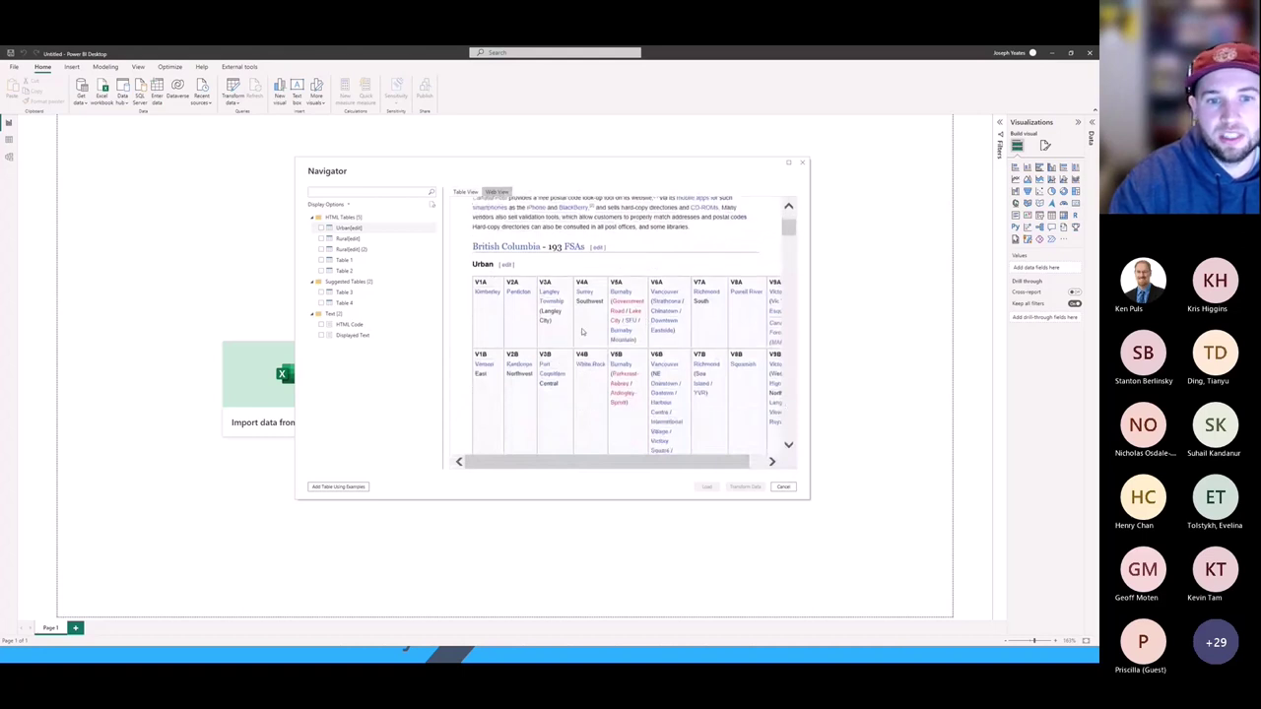
pyautogui.click(468, 192)
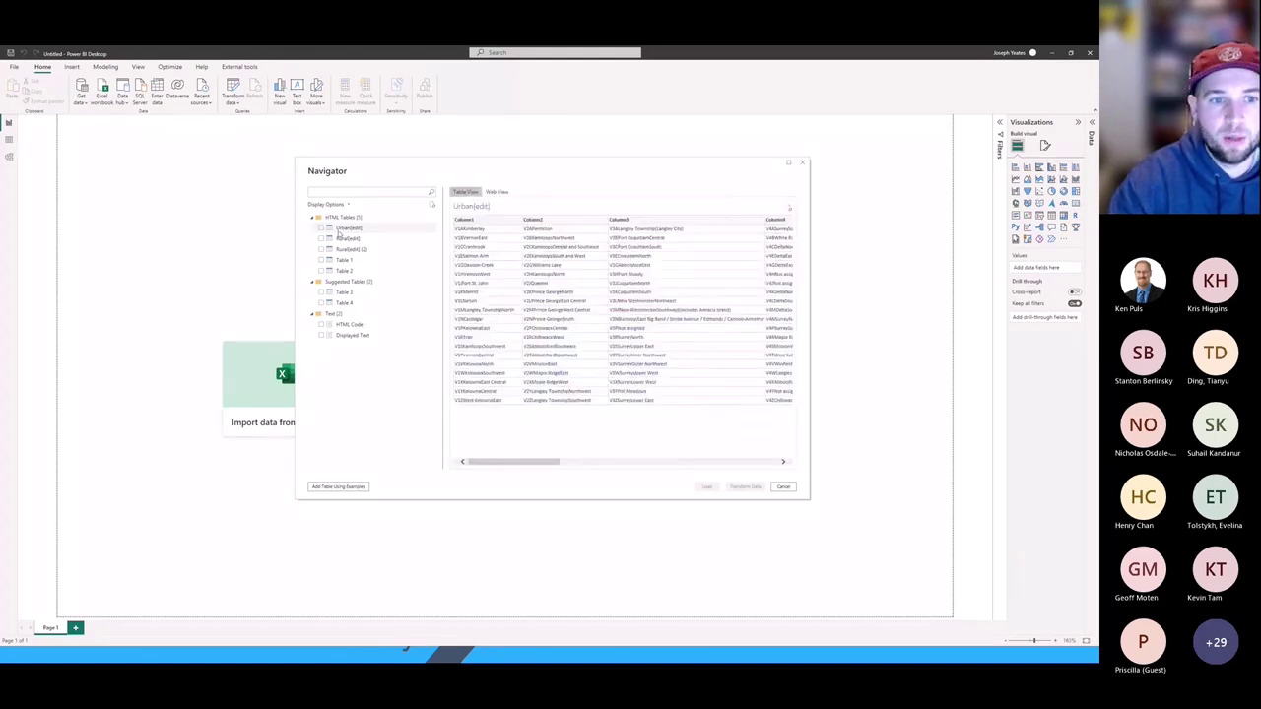
# Open the Urban[edit] table for transformation in Power Query Editor and delete its Changed Type step.
pyautogui.click(320, 228)
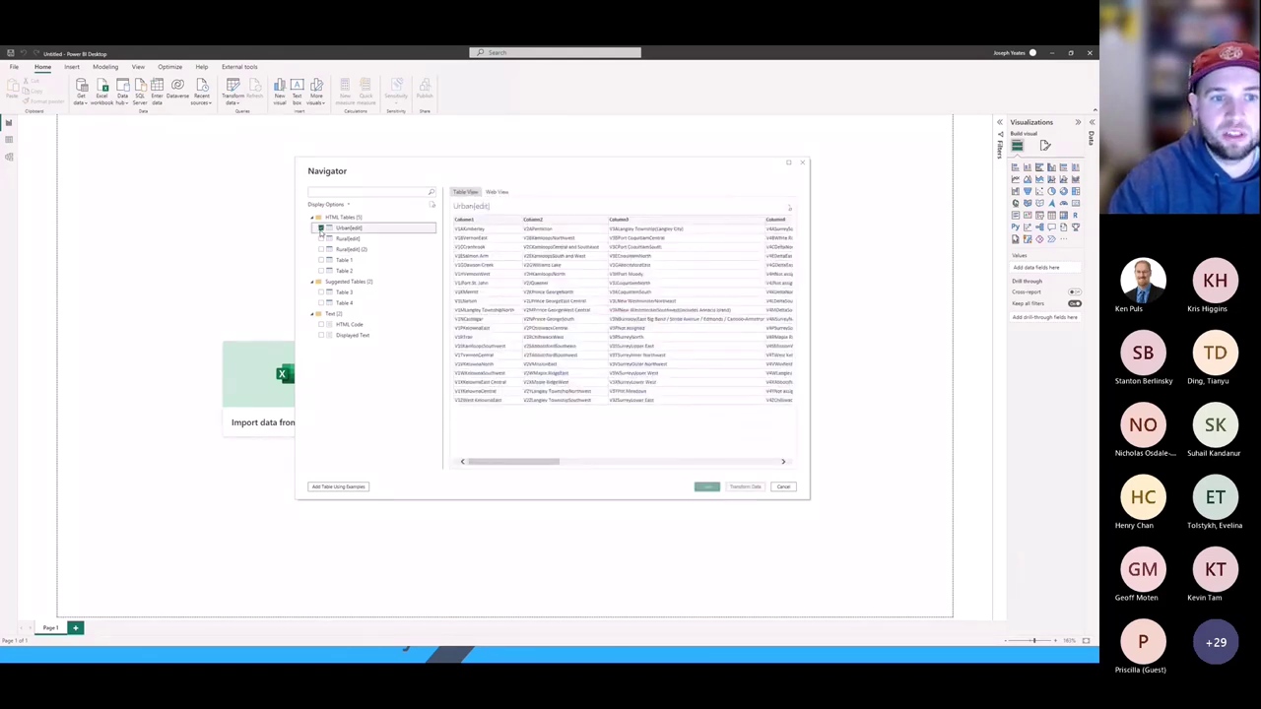
pyautogui.click(747, 488)
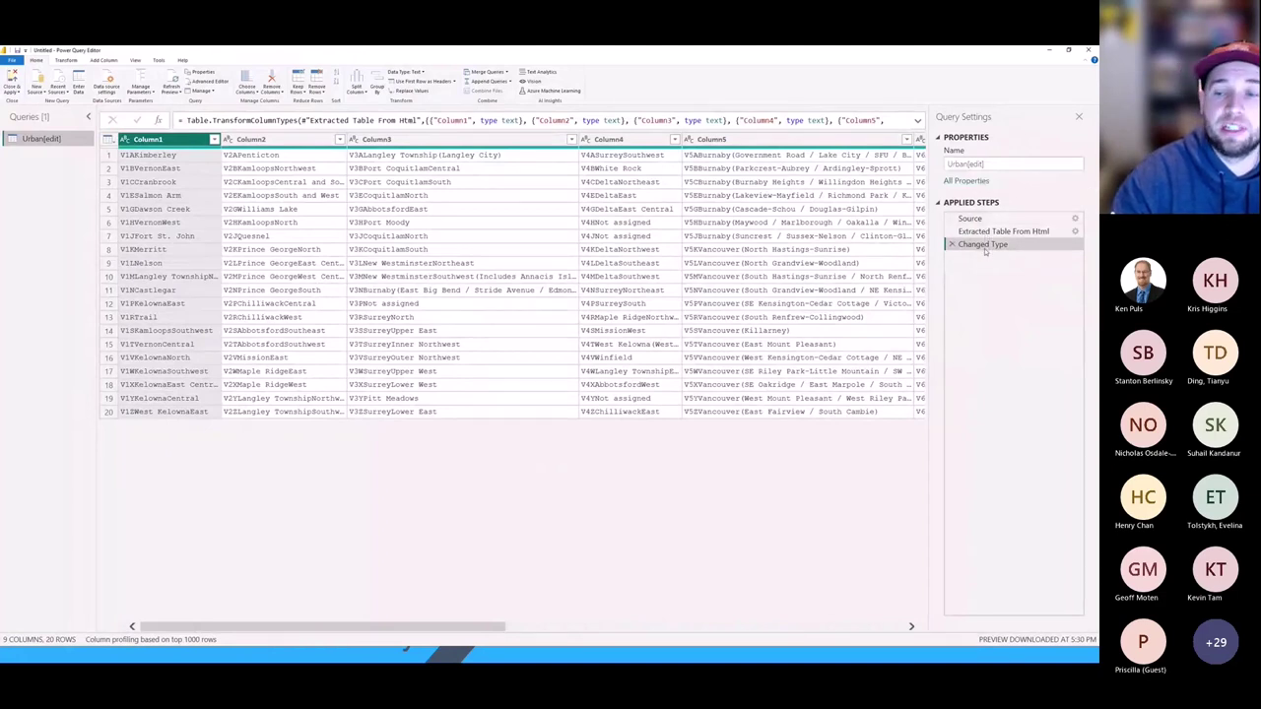
pyautogui.click(952, 244)
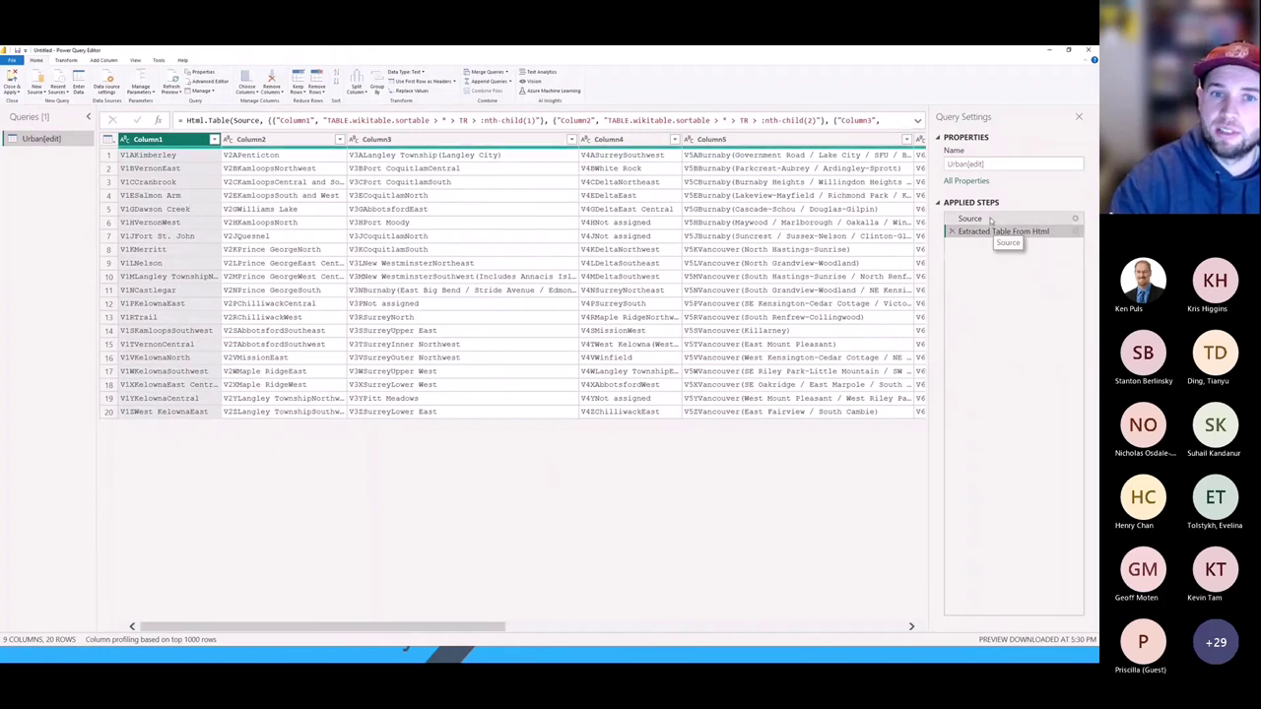
# Inspect the Source step, and examine the column names and TABLE.wikitable.sortable selectors in the expanded Html.Table formula of Extracted Table From Html.
pyautogui.click(991, 220)
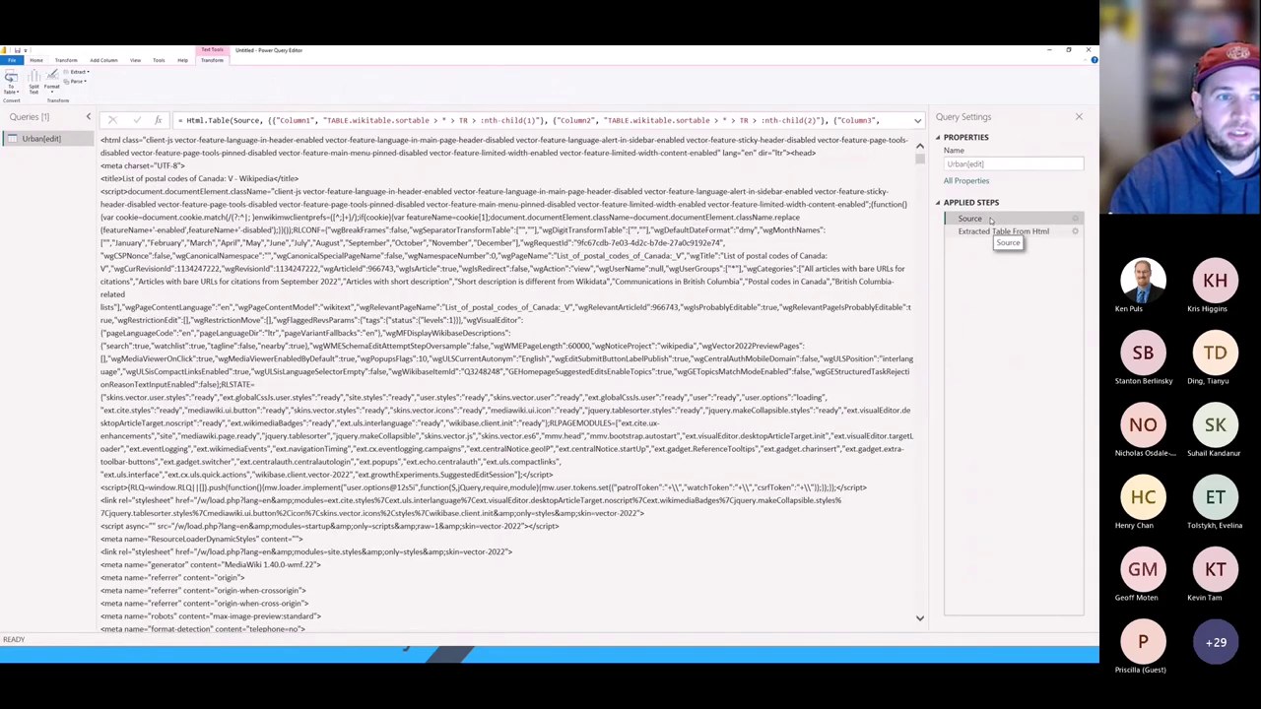
pyautogui.click(1000, 232)
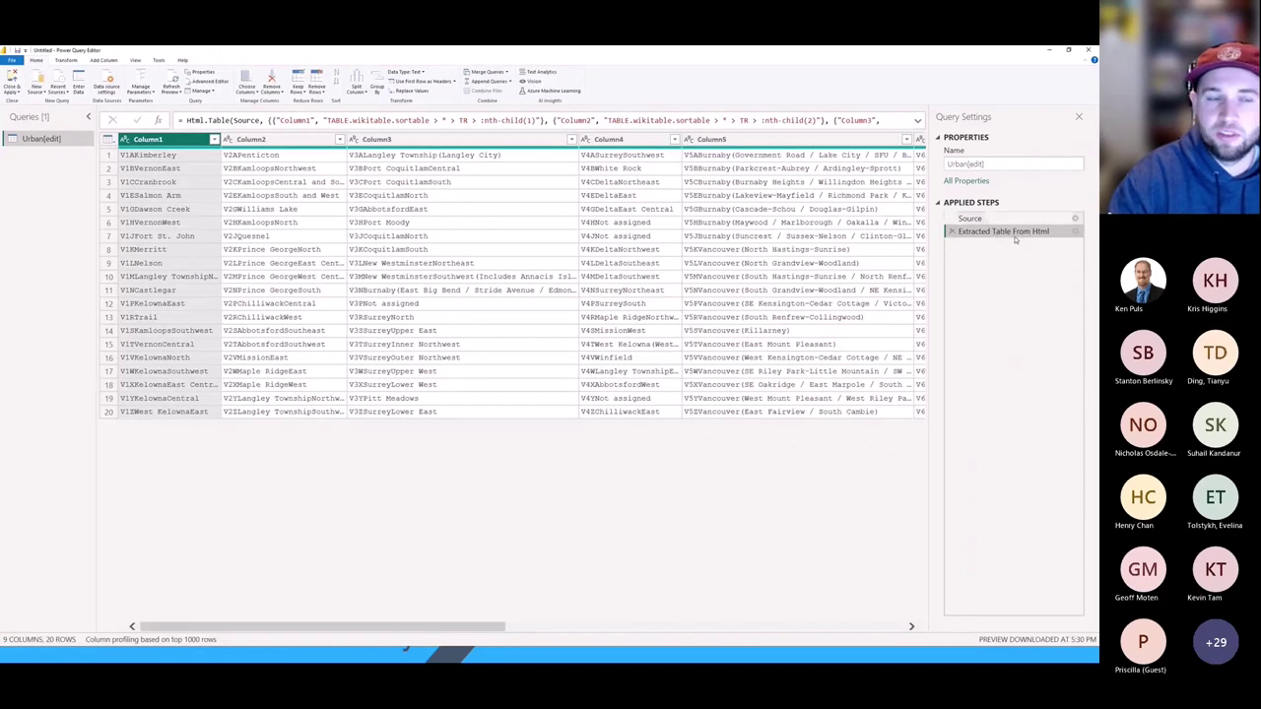
pyautogui.moveTo(186, 120); pyautogui.dragTo(231, 120)
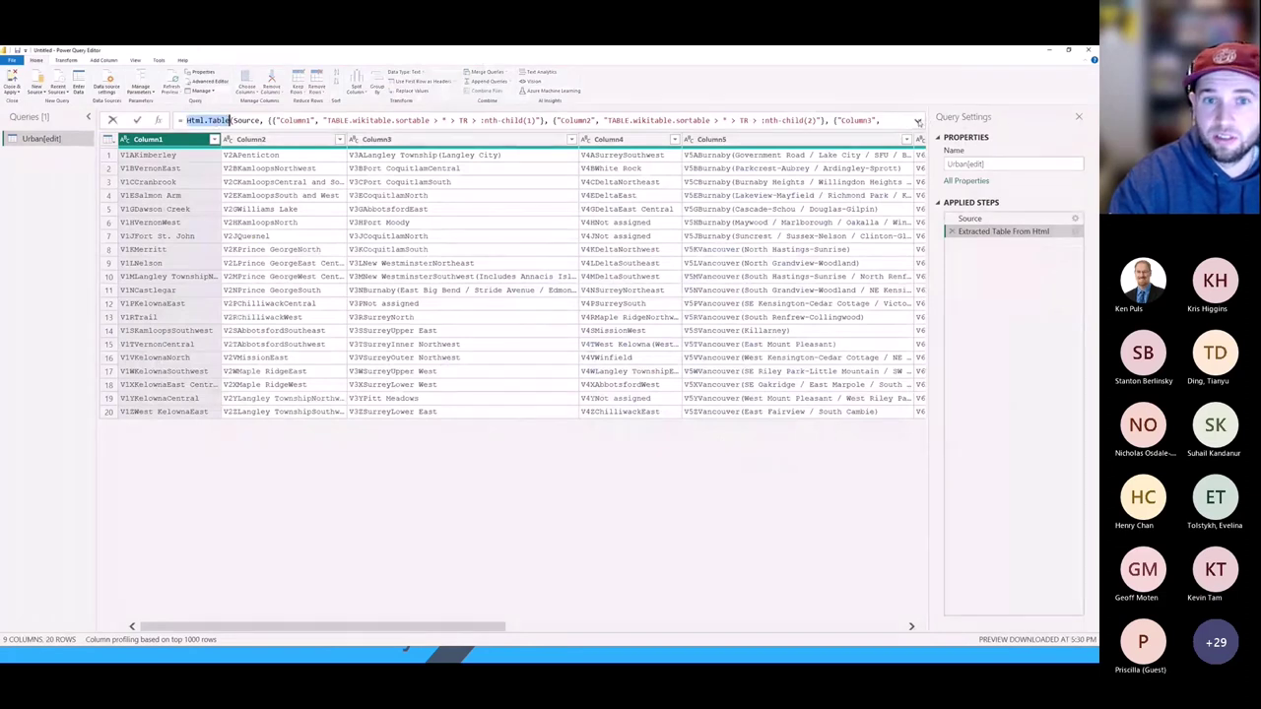
pyautogui.click(917, 121)
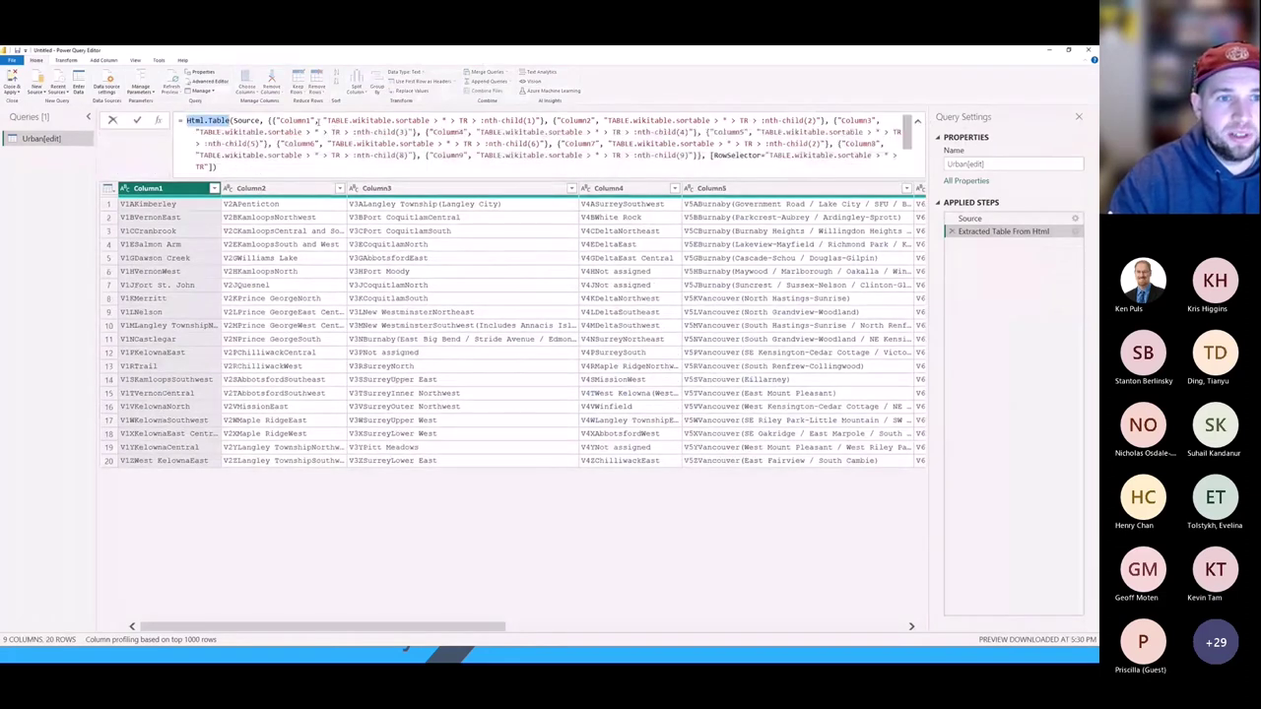
pyautogui.click(316, 121)
pyautogui.doubleClick(307, 120)
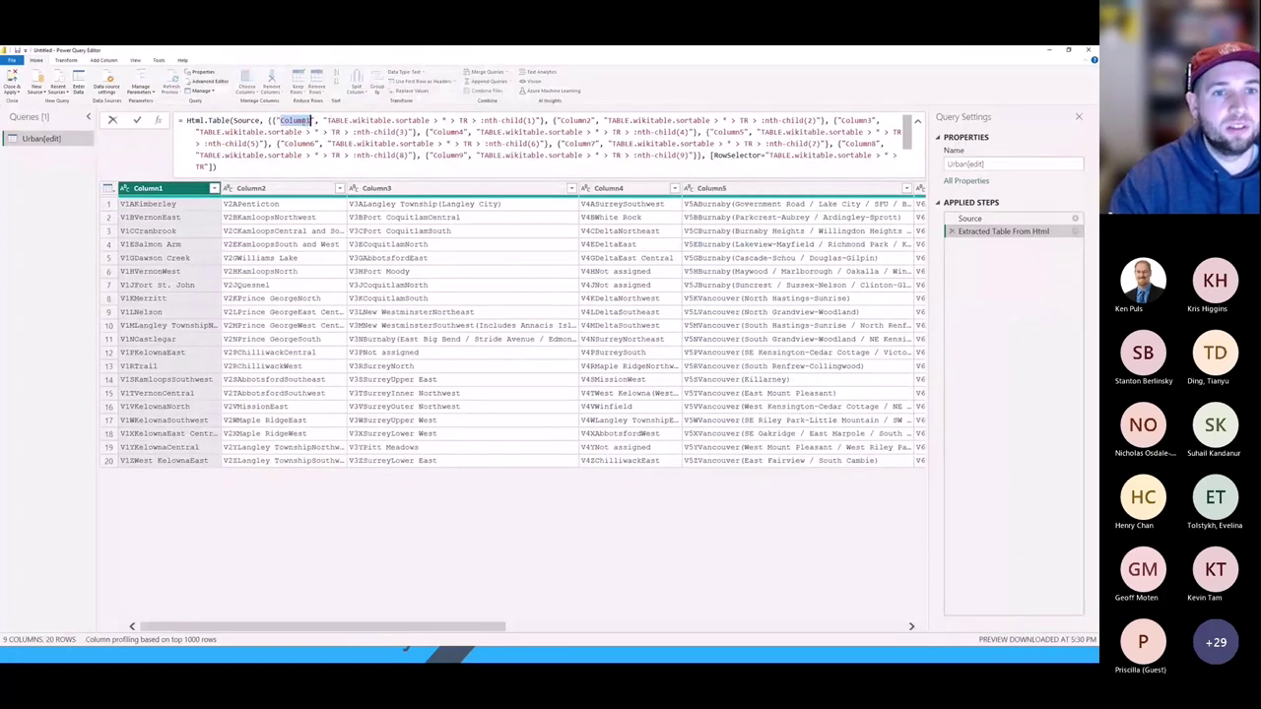
pyautogui.moveTo(559, 120); pyautogui.dragTo(592, 120)
pyautogui.moveTo(842, 120); pyautogui.dragTo(876, 121)
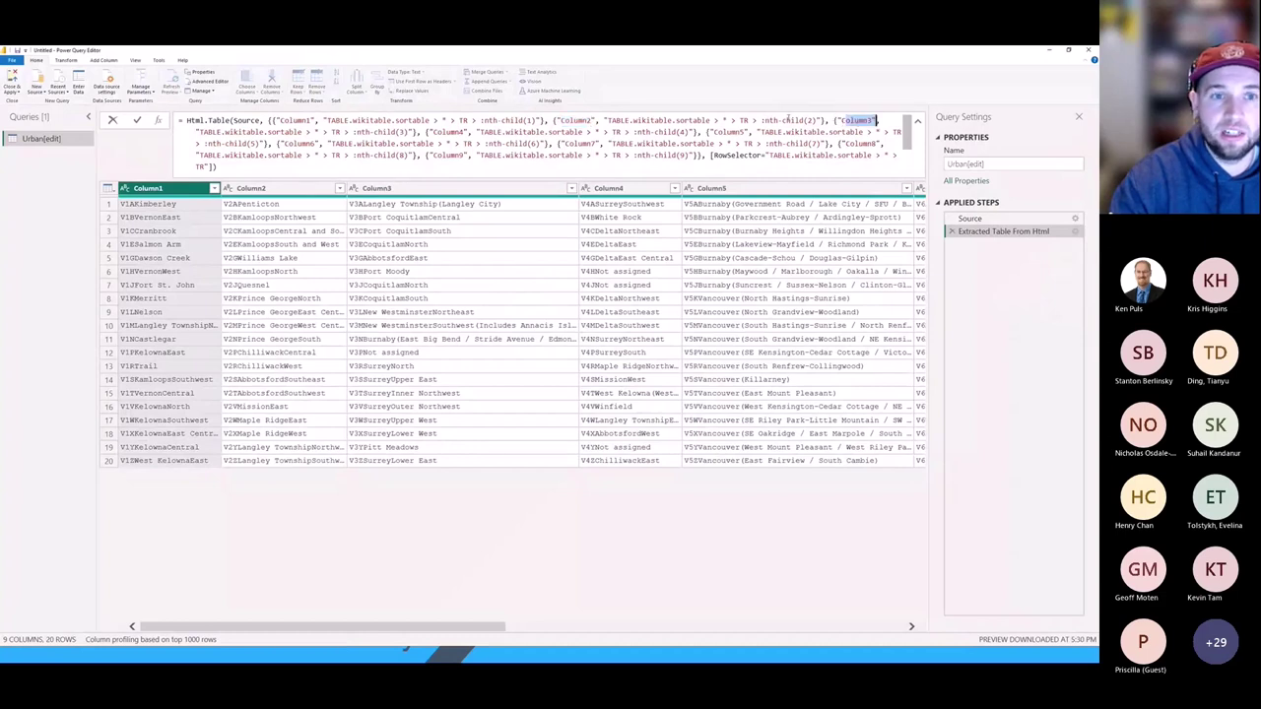
pyautogui.click(331, 121)
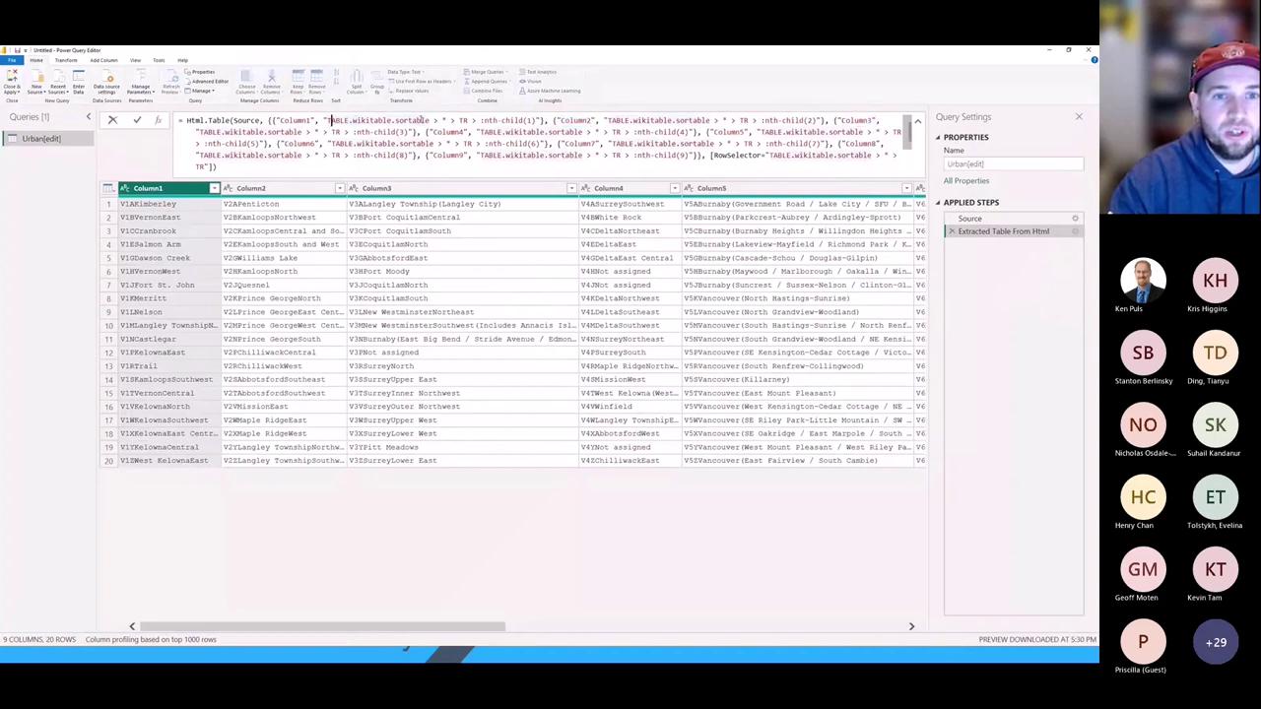
pyautogui.moveTo(331, 120); pyautogui.dragTo(433, 120)
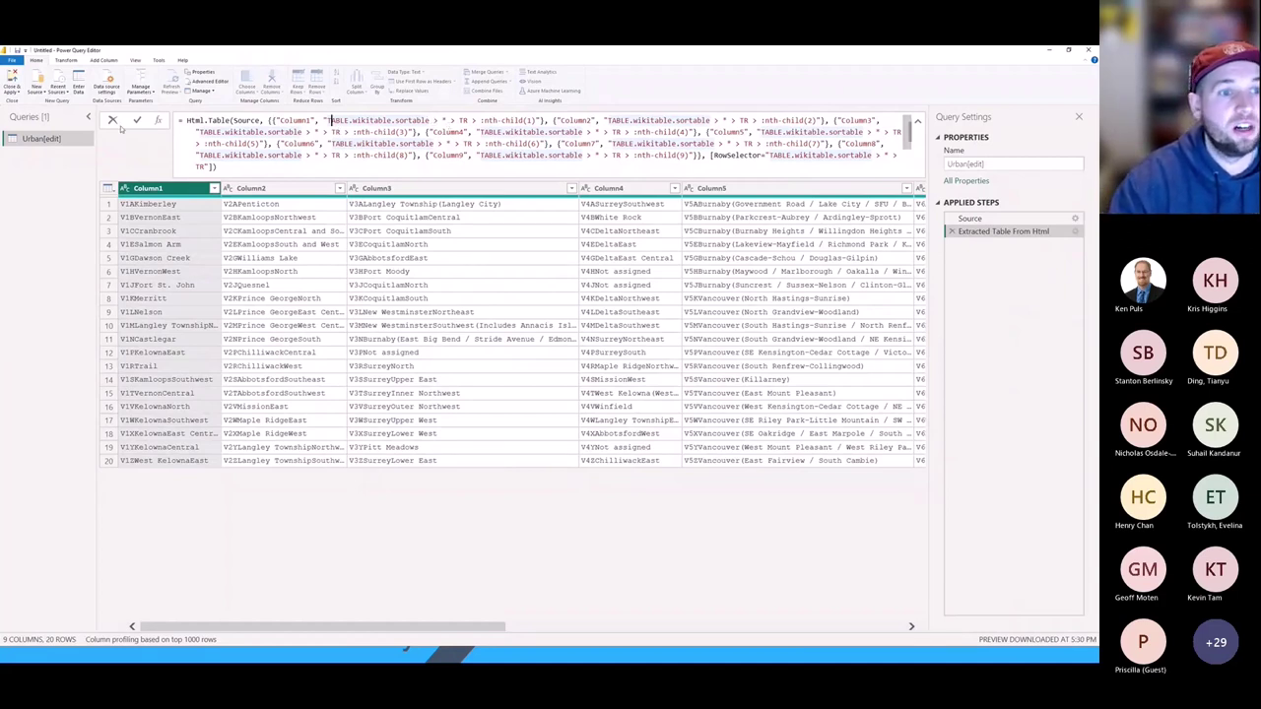
pyautogui.click(213, 353)
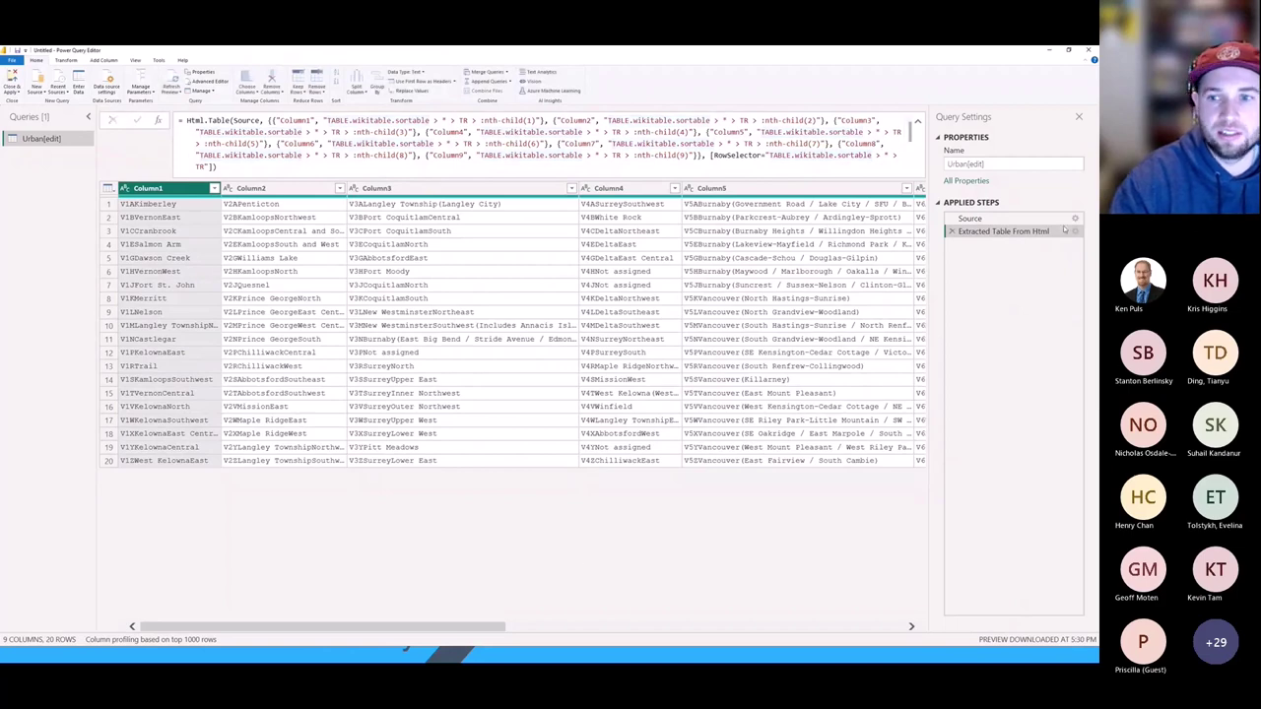
# Look through the raw page HTML returned by the Source step and return to its beginning.
pyautogui.click(1003, 220)
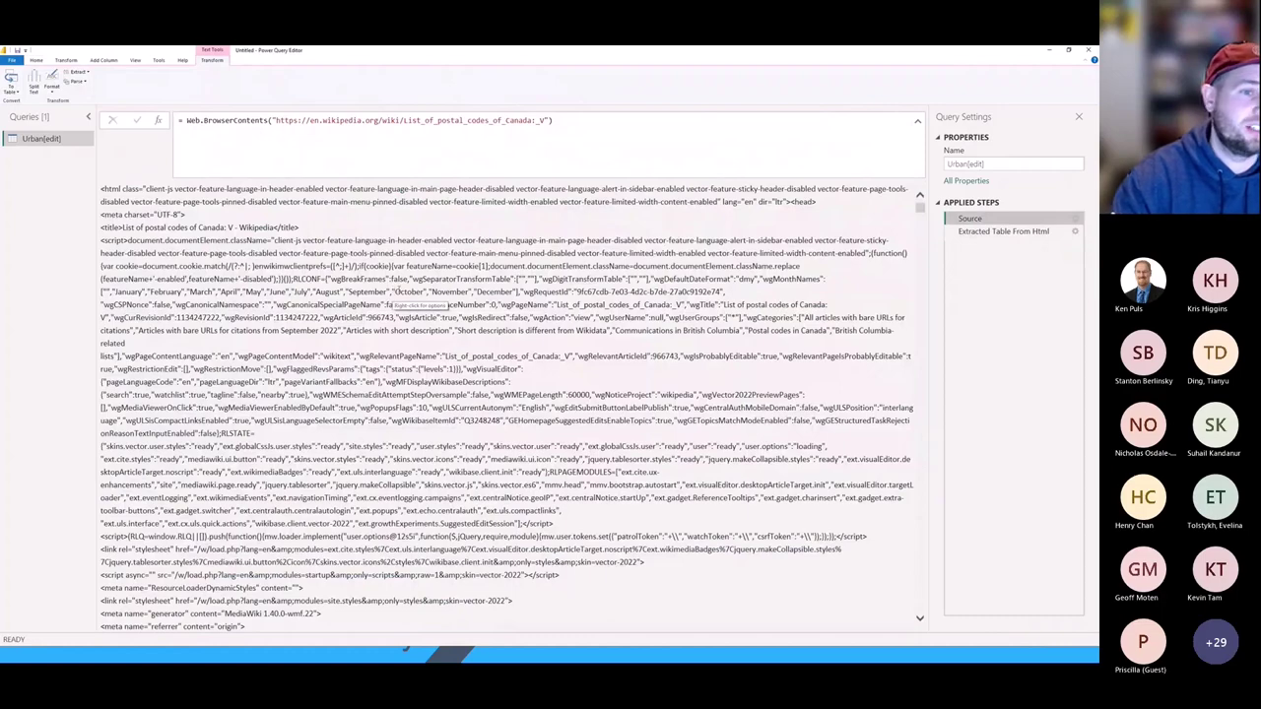
pyautogui.scroll(-5, 396, 288)
pyautogui.scroll(-10, 463, 375)
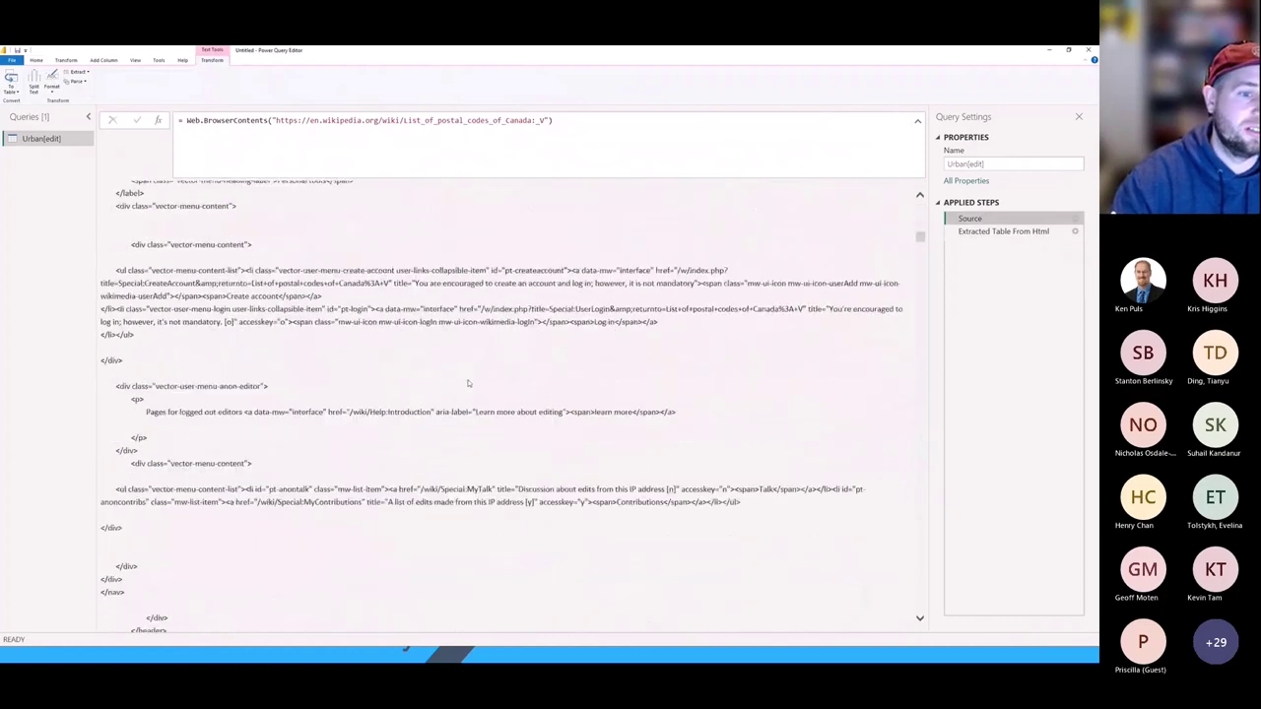
pyautogui.scroll(-10, 463, 378)
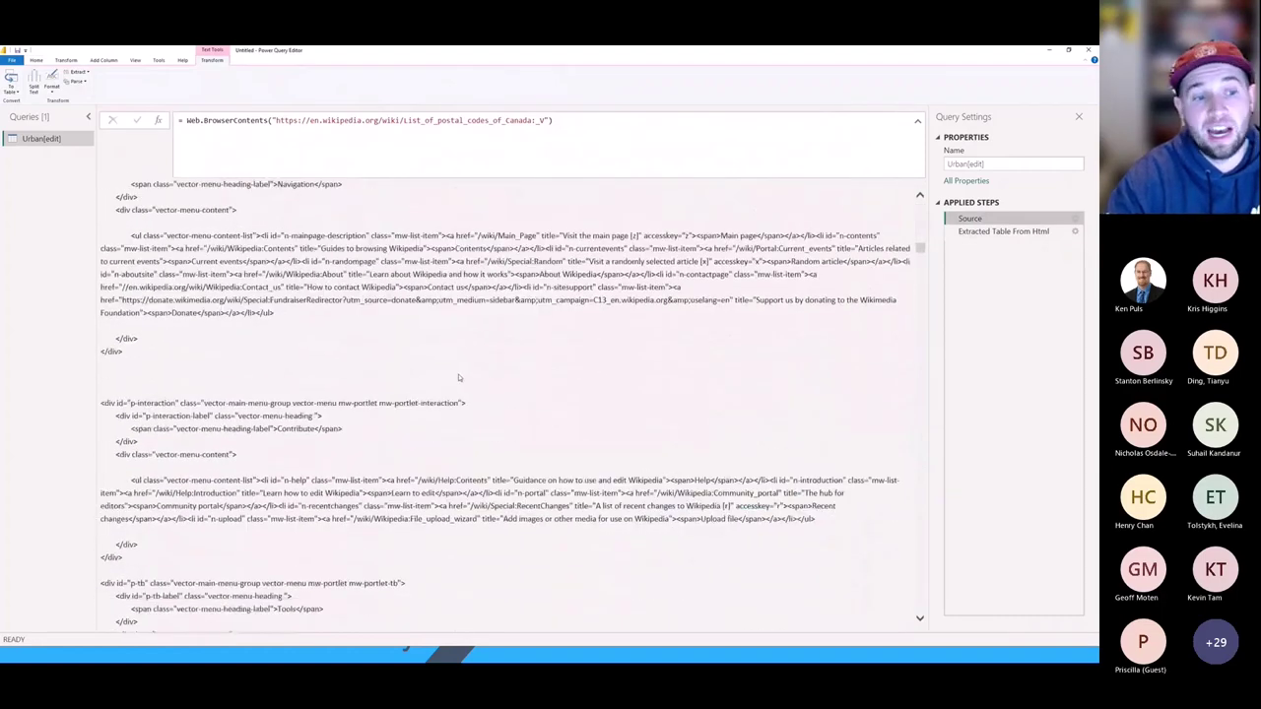
pyautogui.scroll(3, 453, 389)
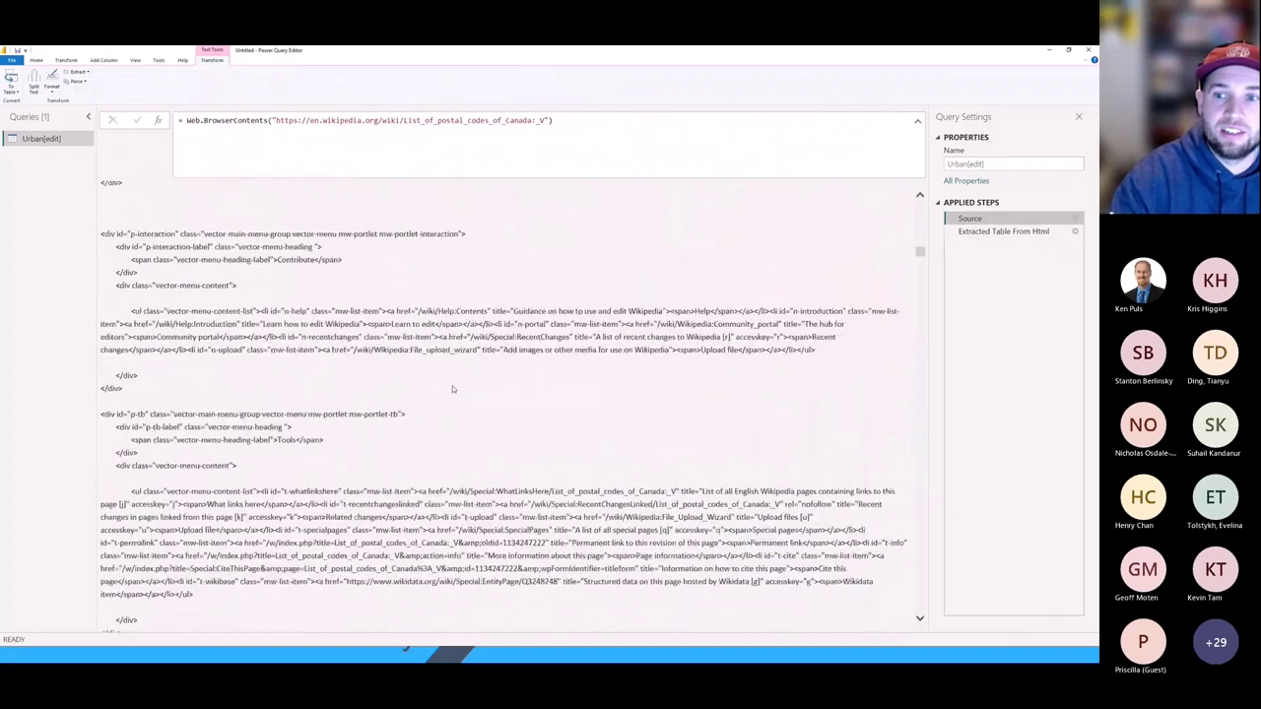
pyautogui.scroll(5, 453, 384)
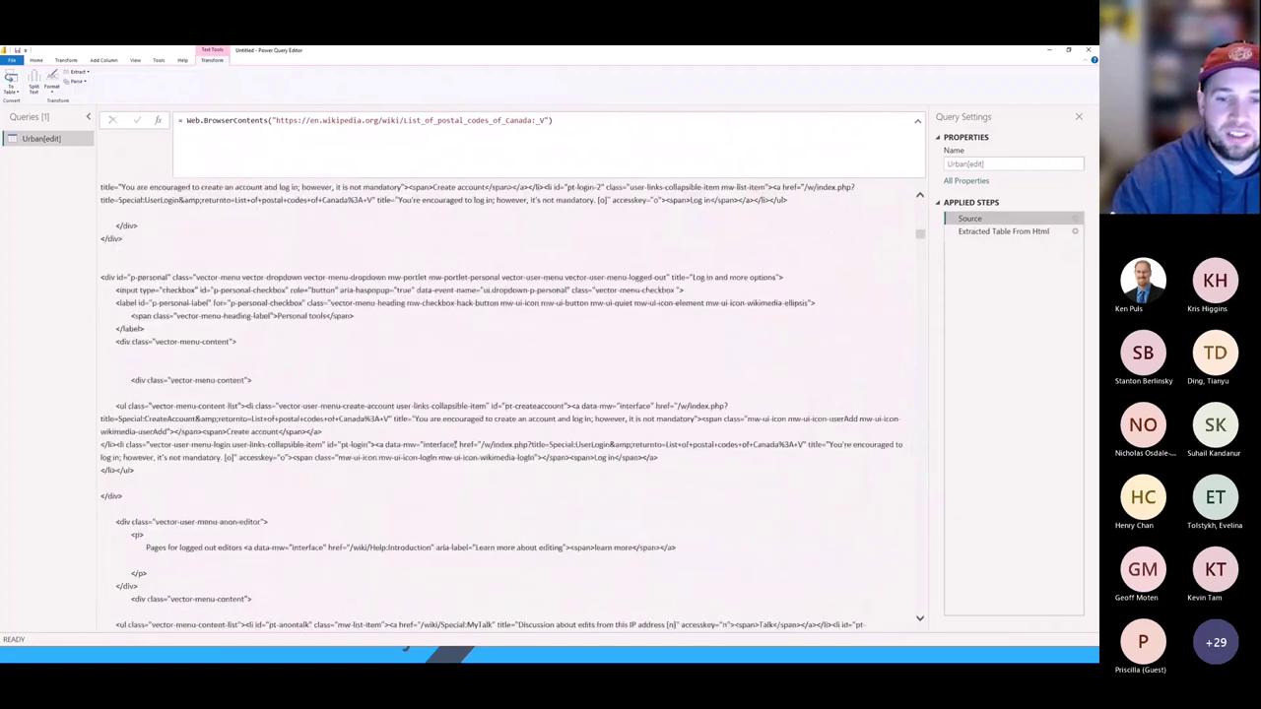
pyautogui.scroll(5, 457, 447)
pyautogui.scroll(5, 458, 450)
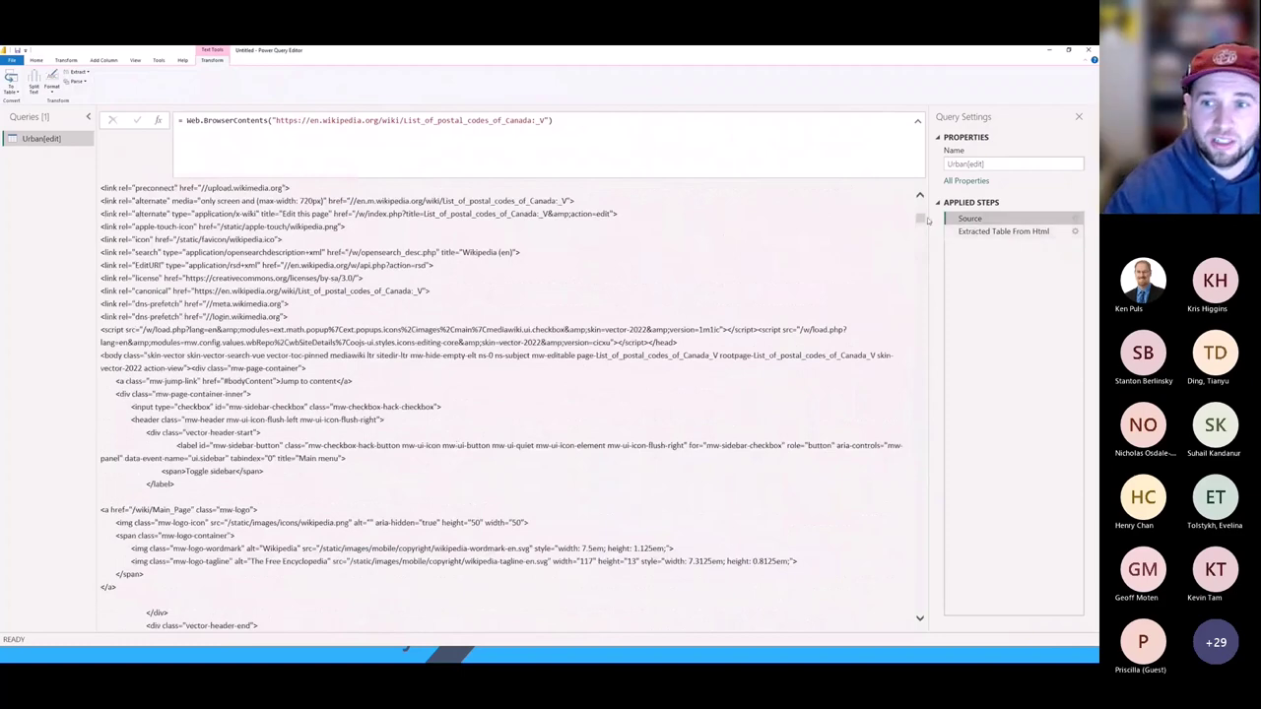
pyautogui.moveTo(921, 218); pyautogui.dragTo(921, 203)
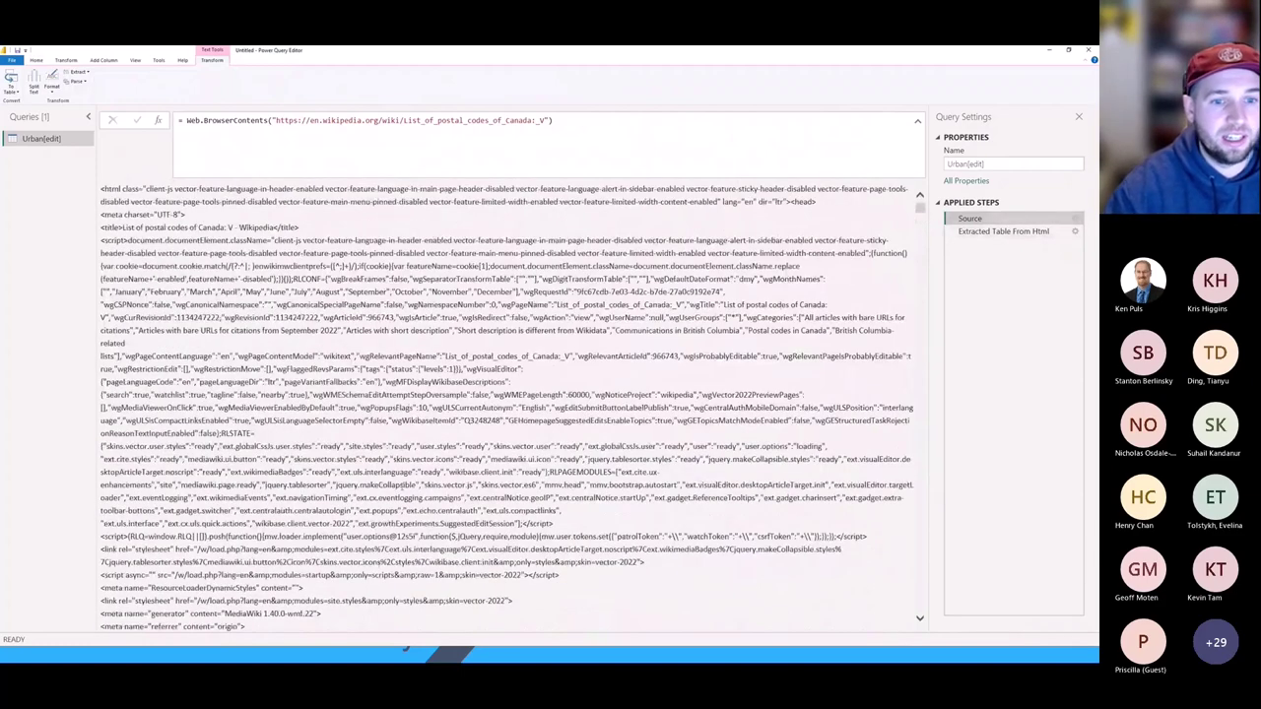
# Compare the Extracted Table From Html step with the Source step once more, and delete Extracted Table From Html.
pyautogui.click(1043, 233)
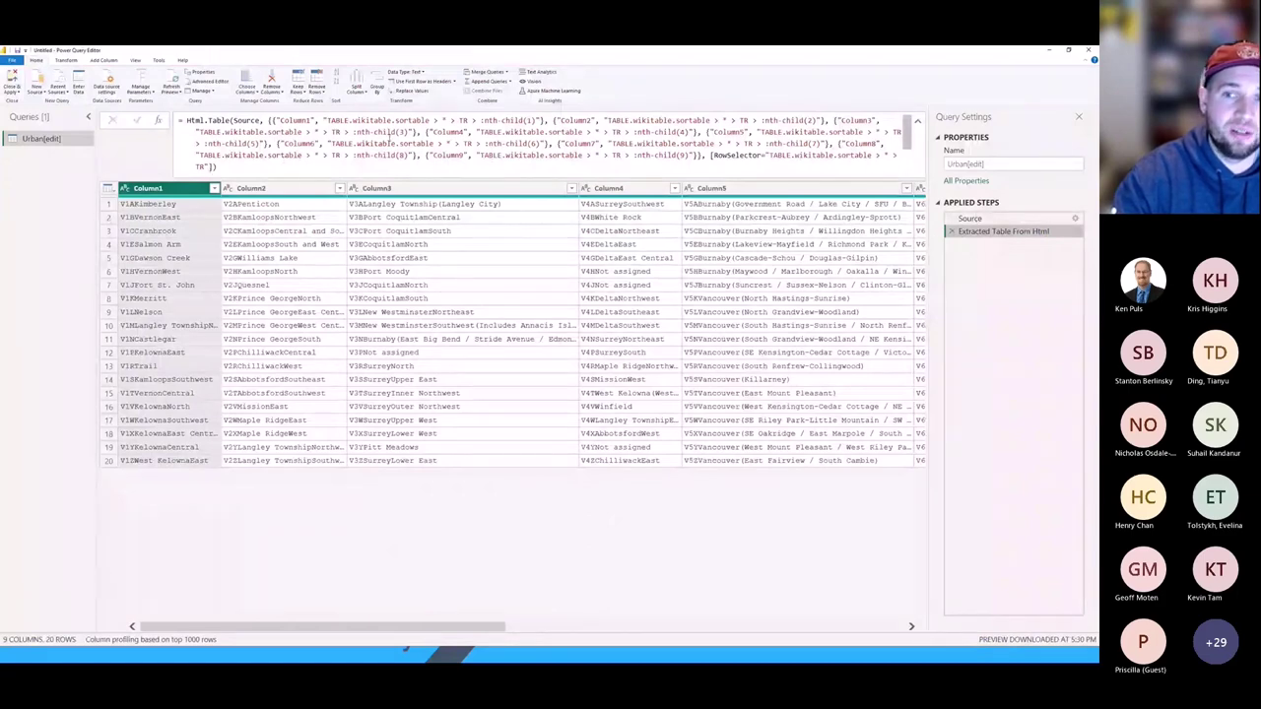
pyautogui.click(1023, 220)
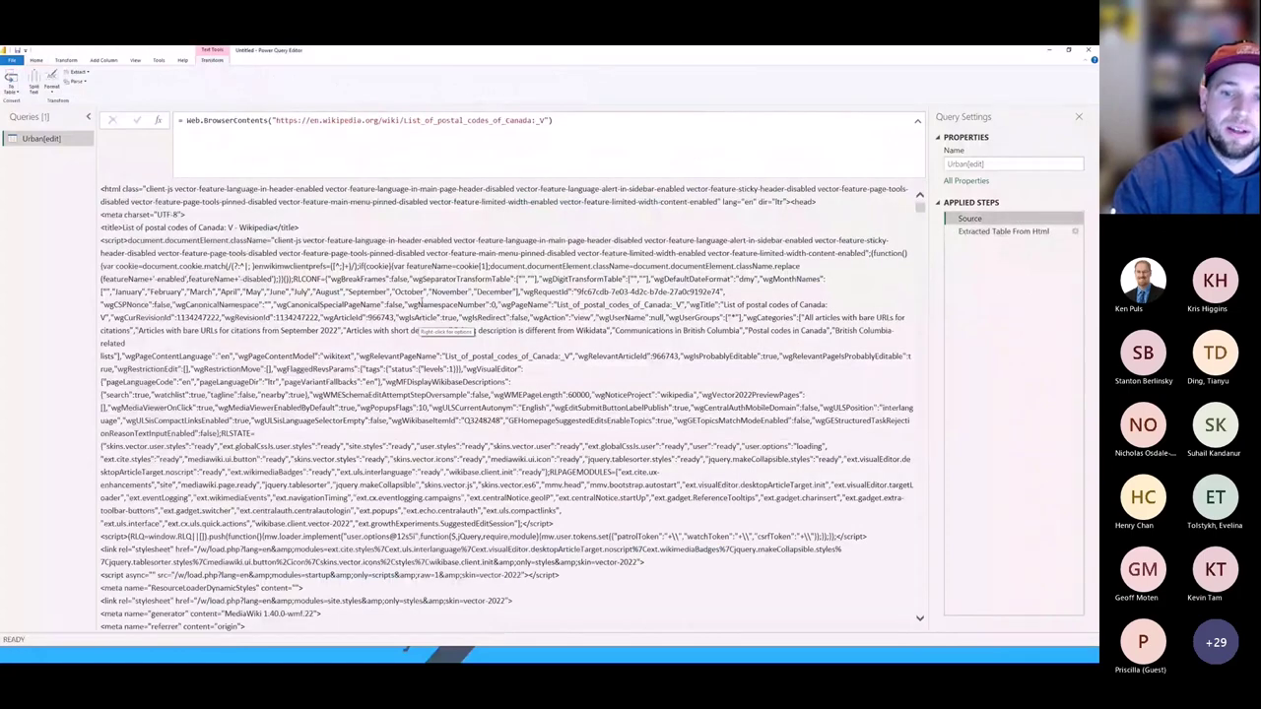
pyautogui.click(1010, 233)
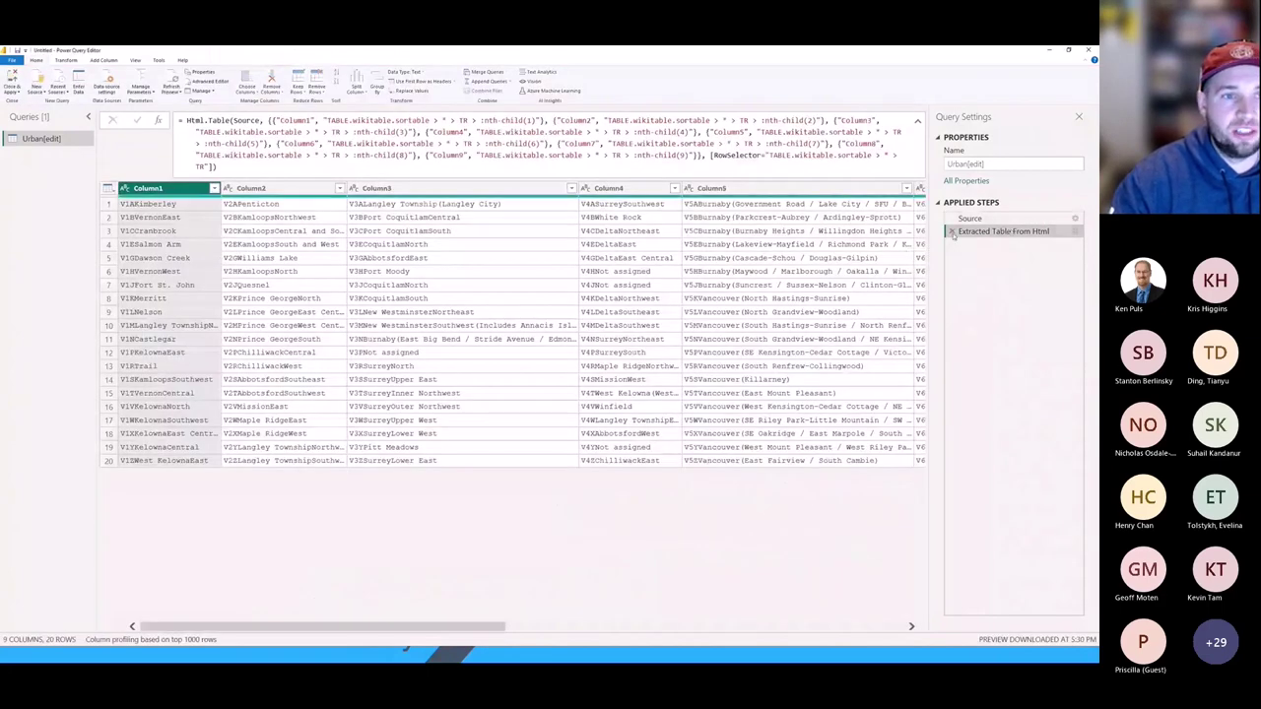
pyautogui.click(952, 232)
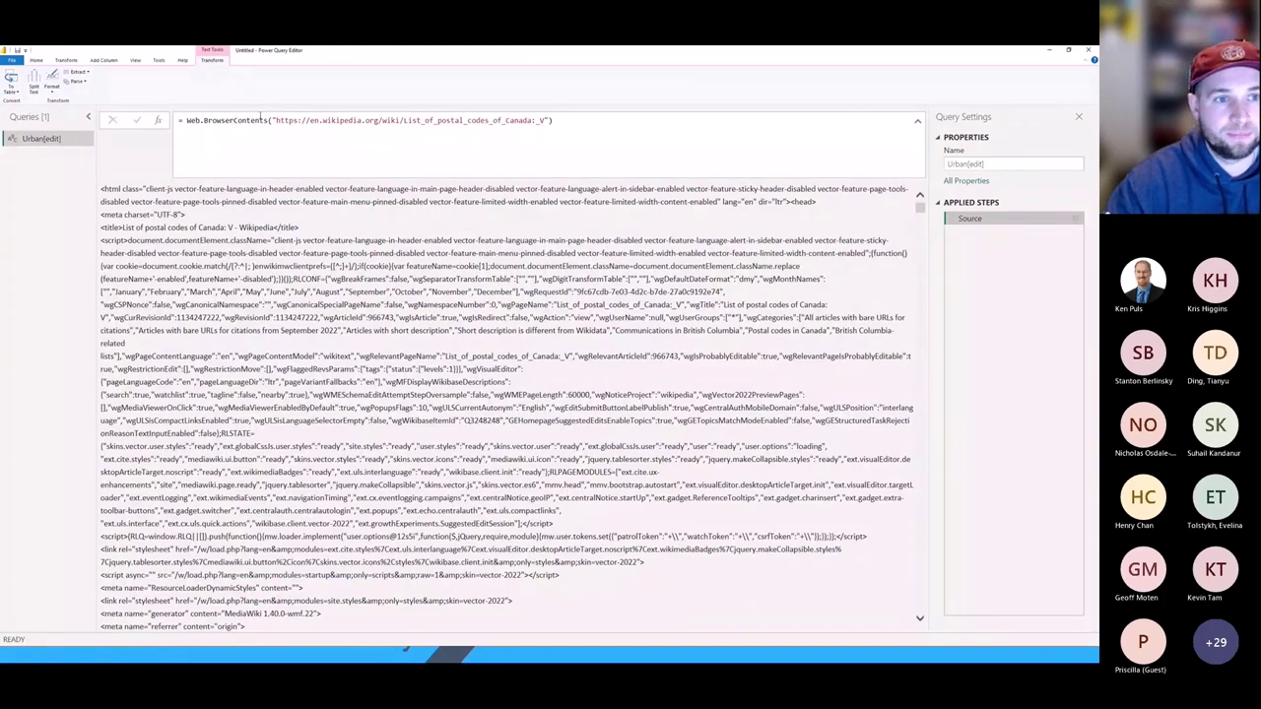
# Change the Source step's function to Web.Page and preview the nested table in the Data column in an enlarged preview area.
pyautogui.doubleClick(261, 119)
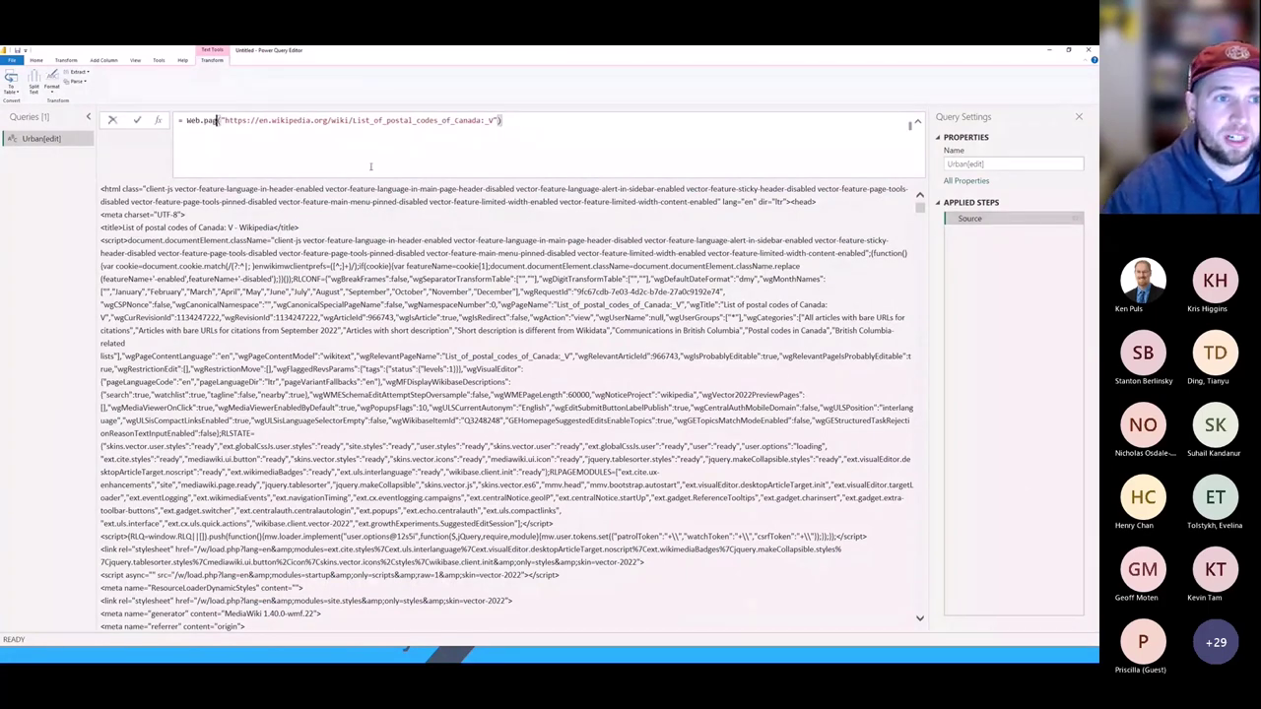
pyautogui.write('Page')
pyautogui.press('Return')
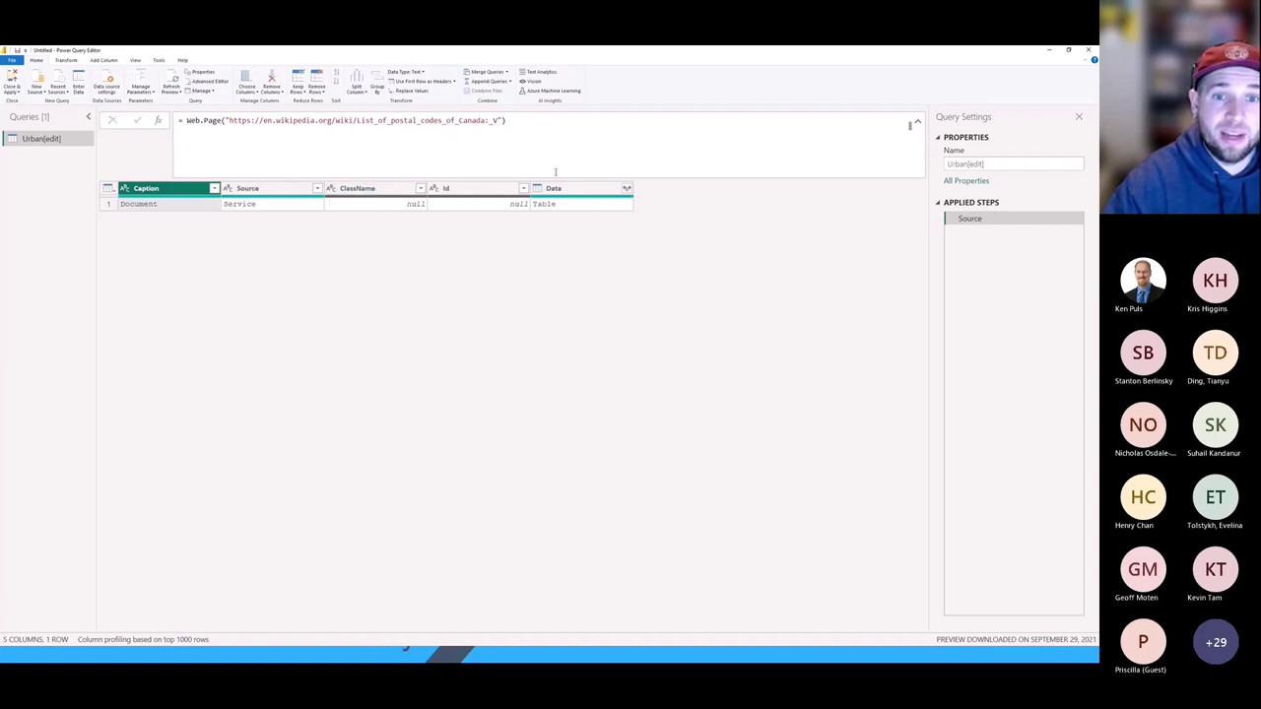
pyautogui.click(575, 210)
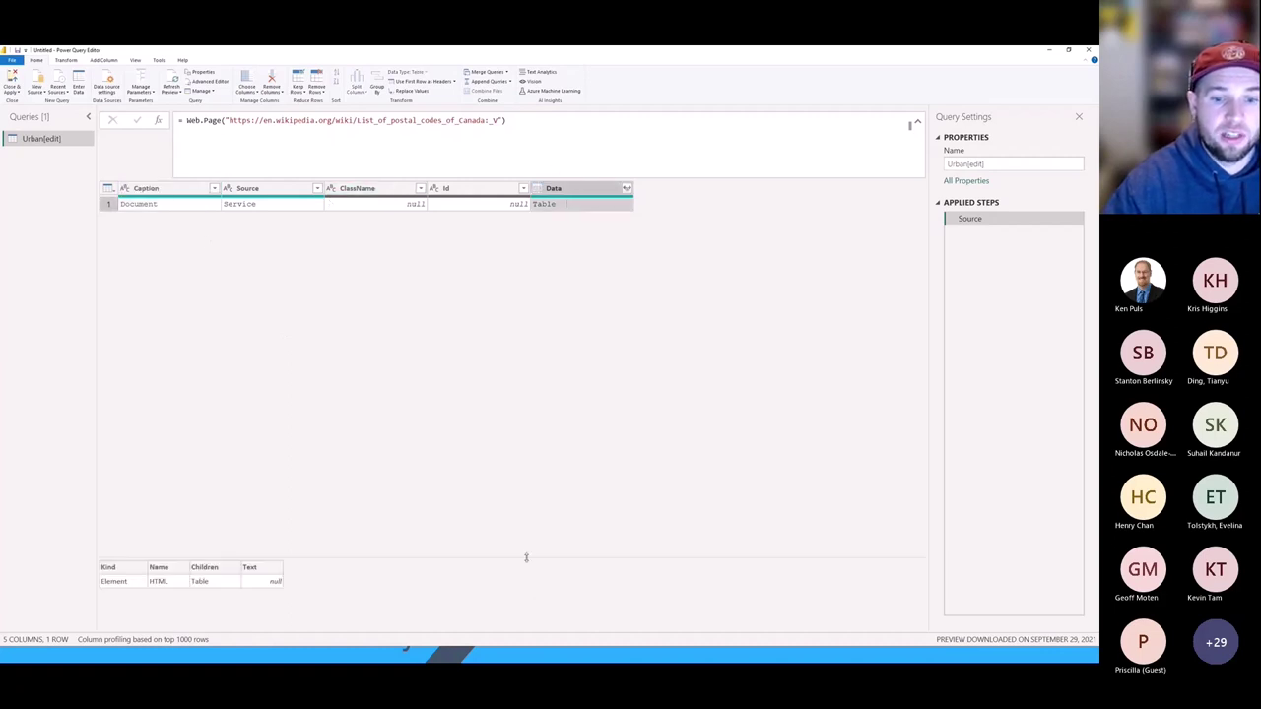
pyautogui.moveTo(526, 560); pyautogui.dragTo(526, 377)
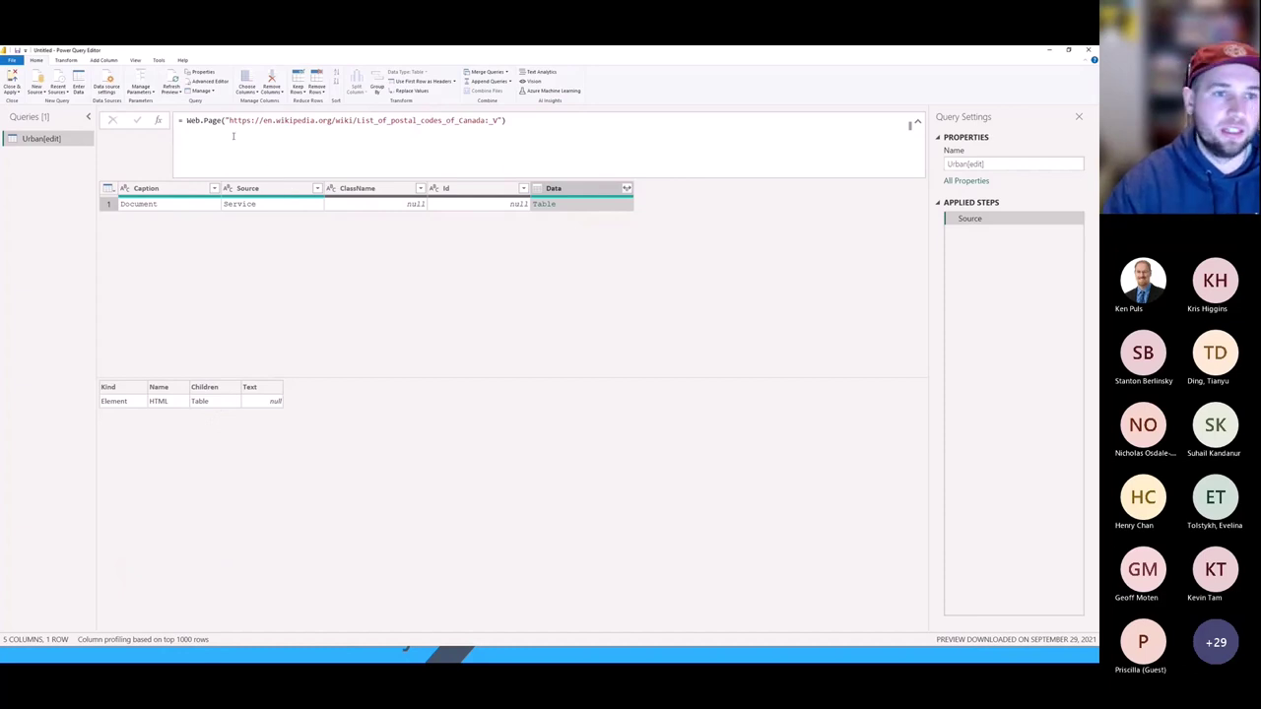
# Change the Source step's function to Web.Contents and display the Source step's formula.
pyautogui.moveTo(223, 120); pyautogui.dragTo(203, 121)
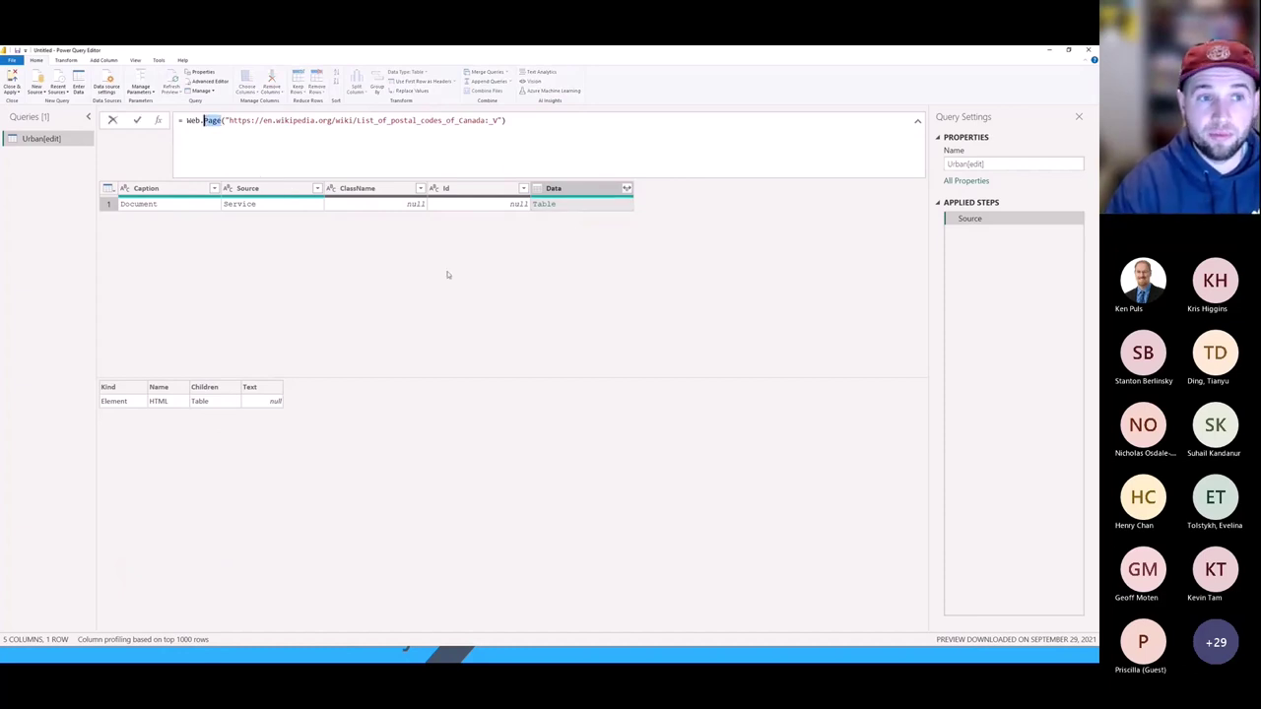
pyautogui.write('Contents')
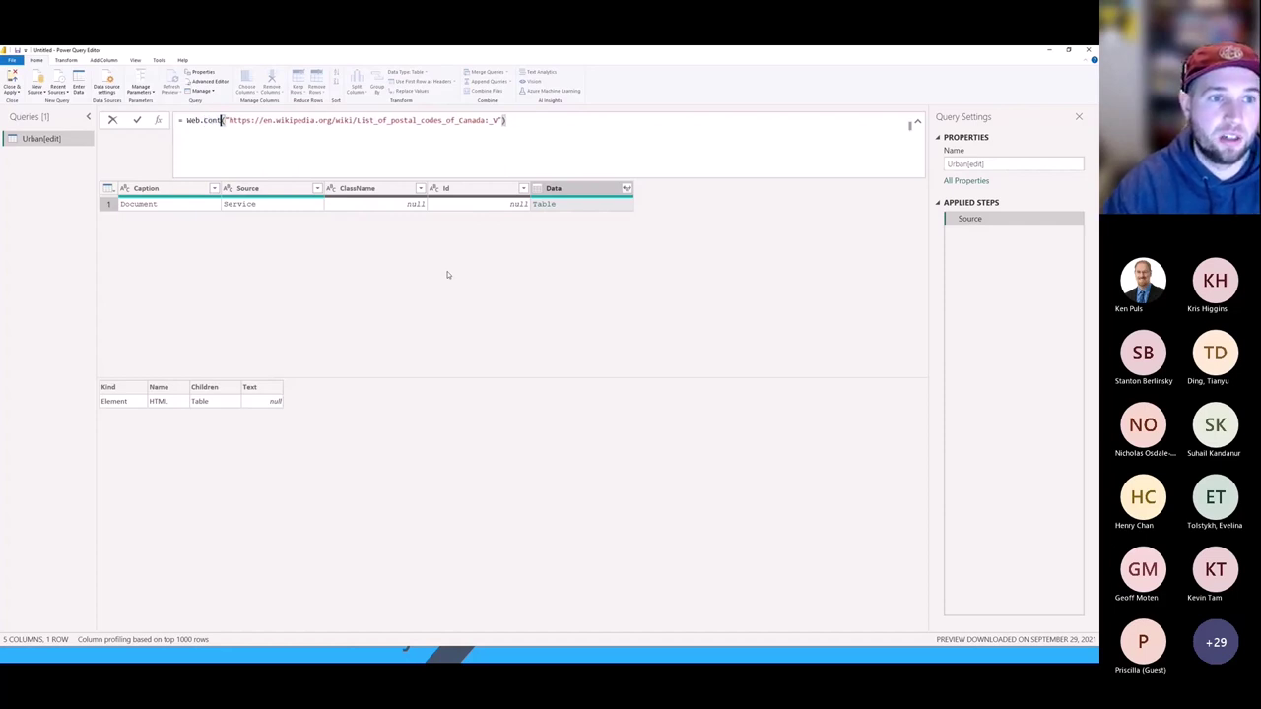
pyautogui.press('Return')
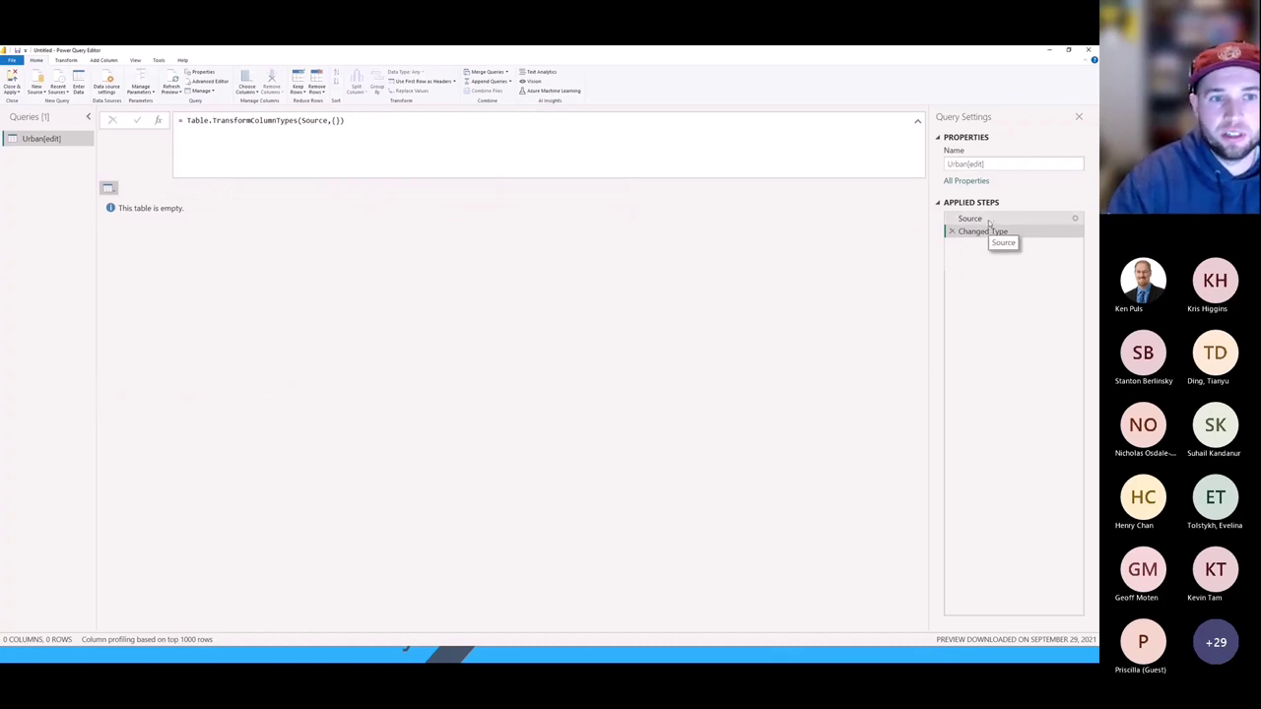
pyautogui.click(989, 222)
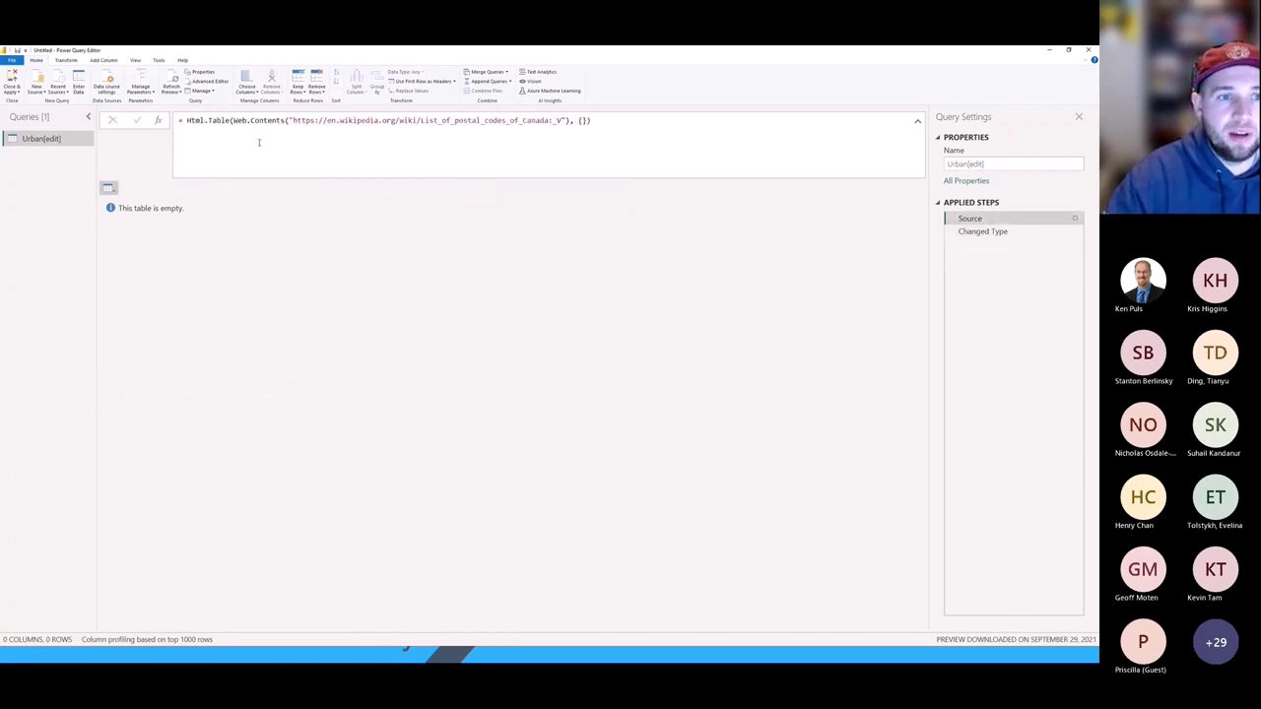
# Highlight Web.Contents and Html.Table in the Source step's formula, and delete the Changed Type step.
pyautogui.moveTo(234, 120); pyautogui.dragTo(285, 120)
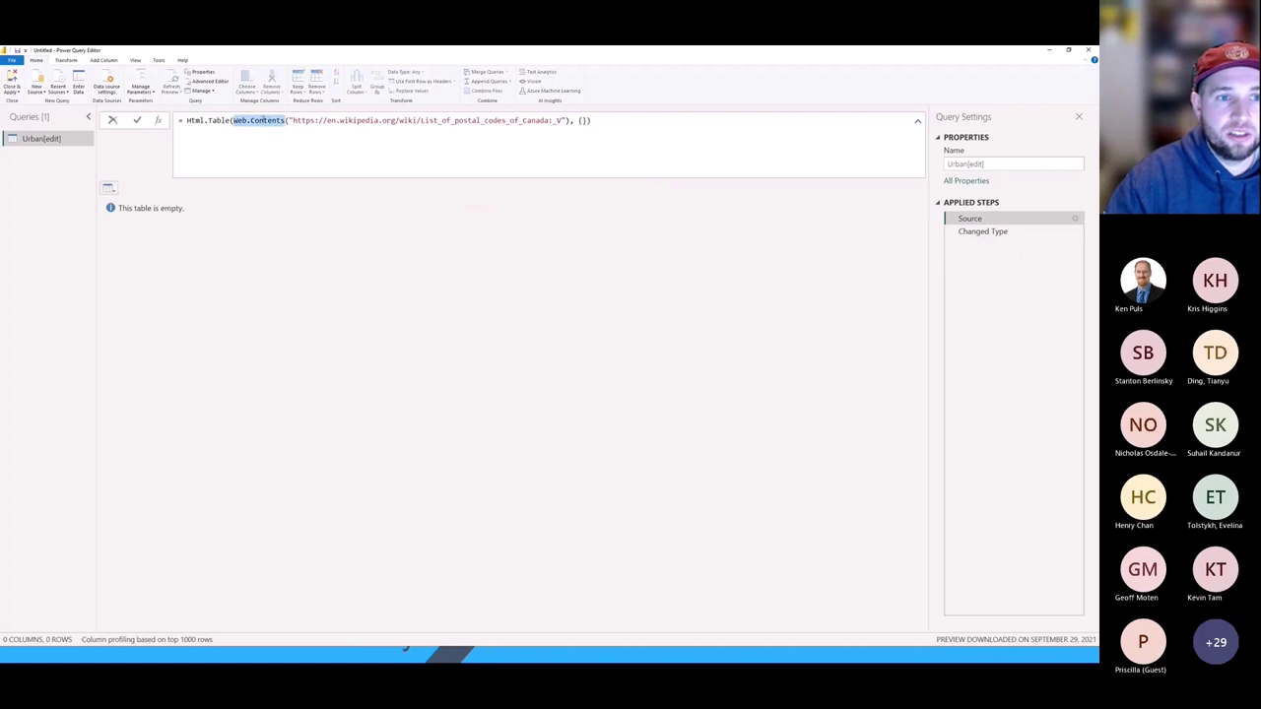
pyautogui.moveTo(186, 120); pyautogui.dragTo(229, 120)
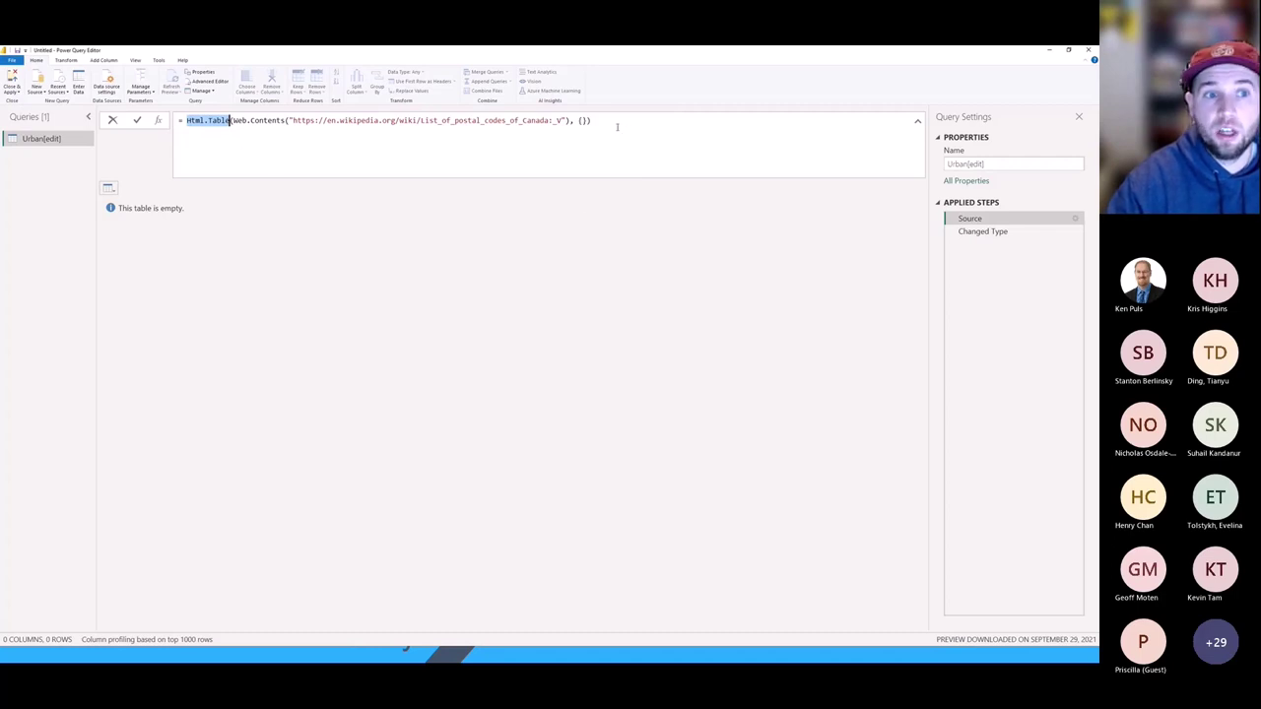
pyautogui.click(199, 141)
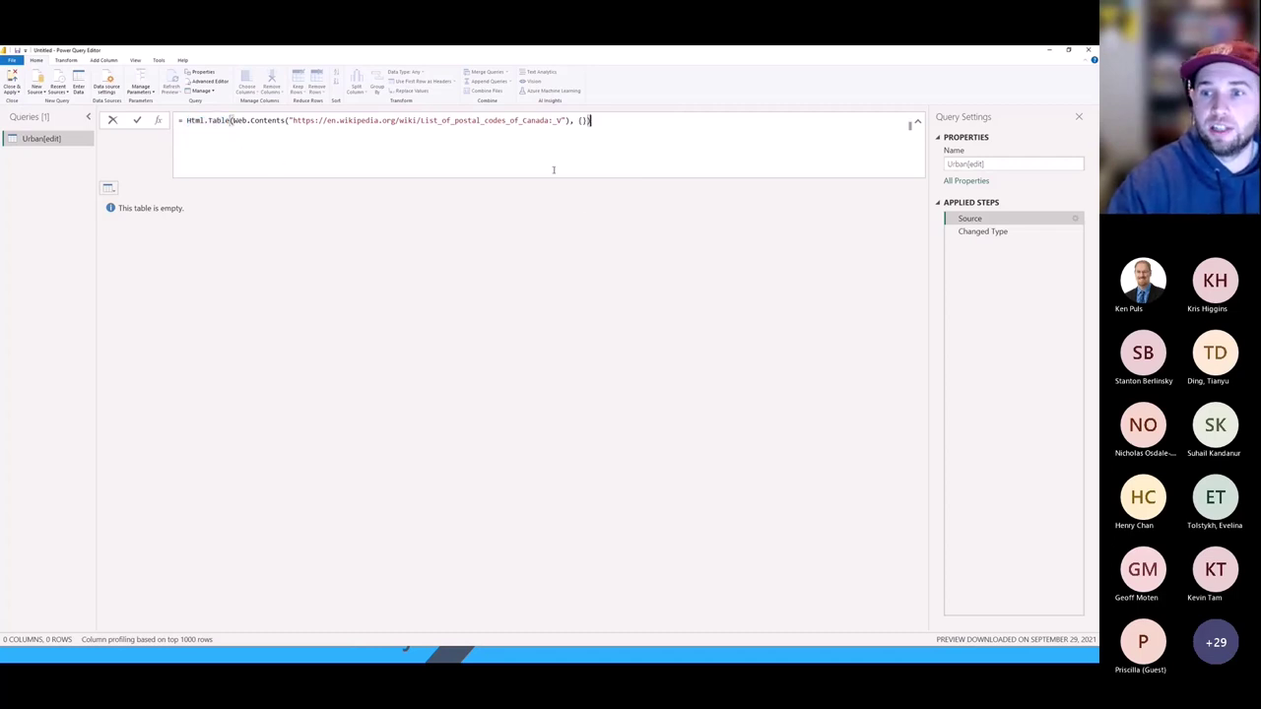
pyautogui.click(971, 233)
pyautogui.press('Delete')
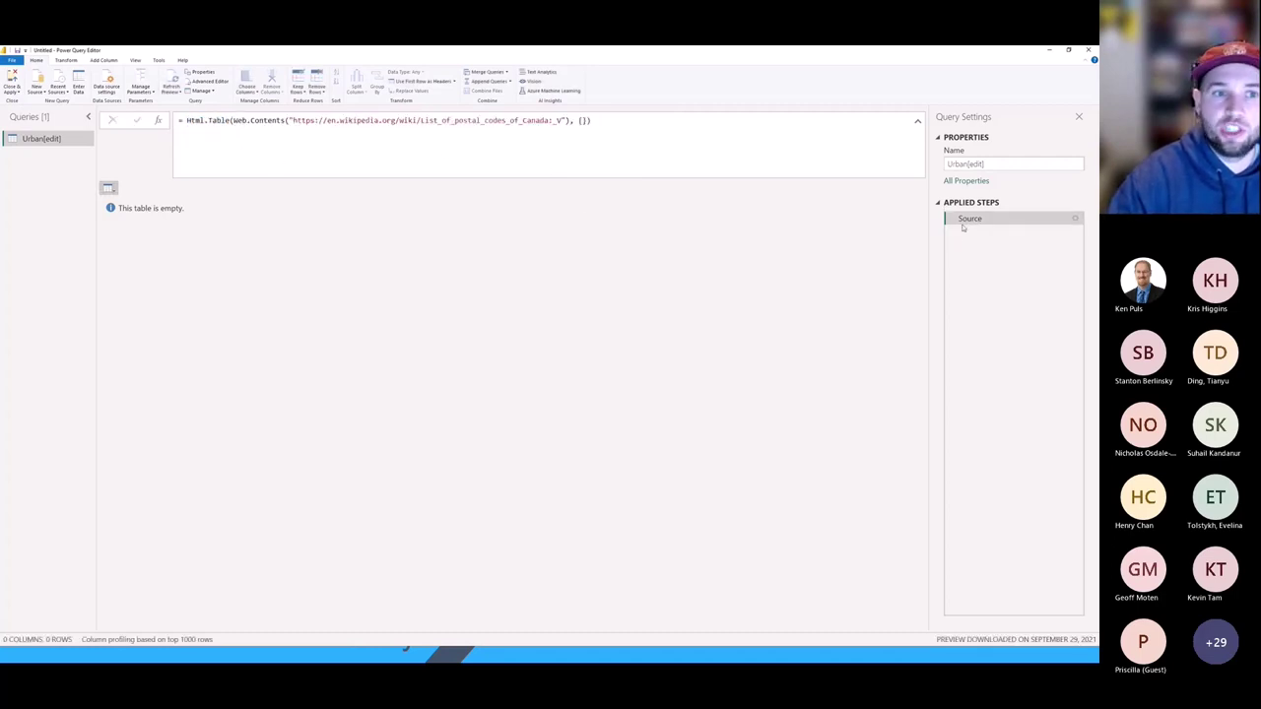
# Replace Html.Table with Web.Page in the Source formula, remove the empty list argument, and collapse the formula display.
pyautogui.moveTo(229, 120); pyautogui.dragTo(187, 120)
pyautogui.write('Web.Page')
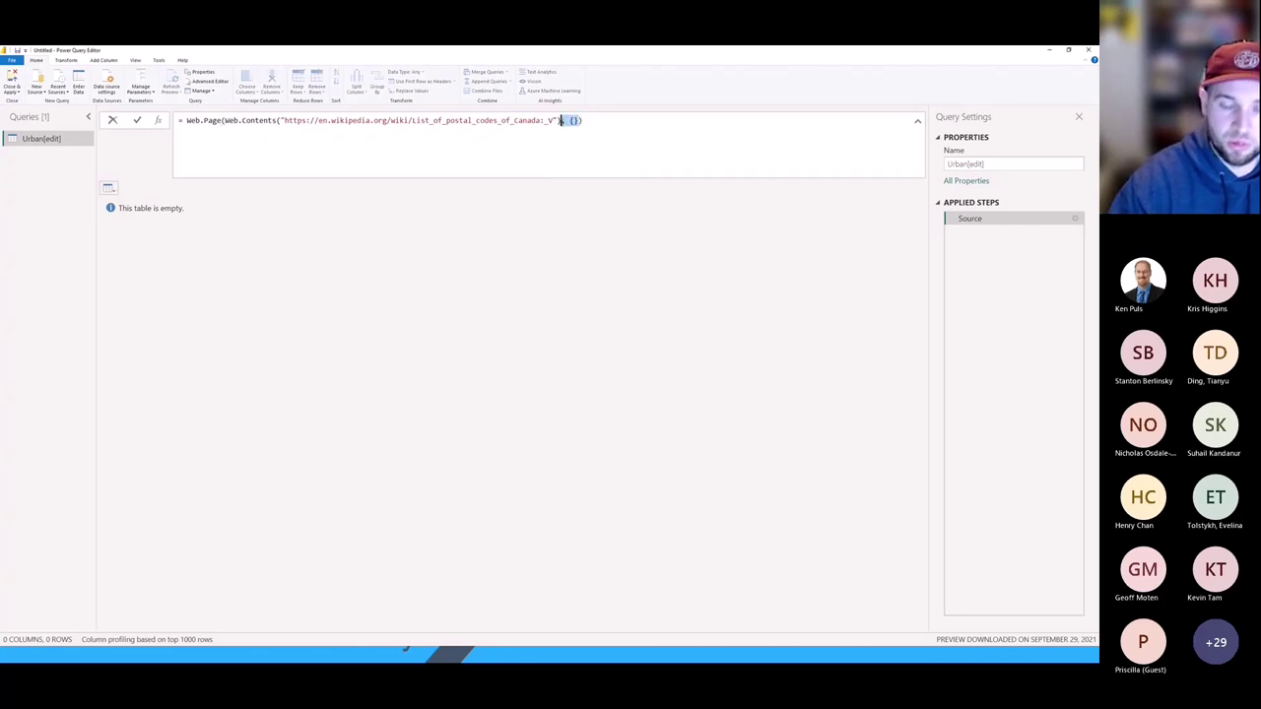
pyautogui.press('Delete')
pyautogui.press('Return')
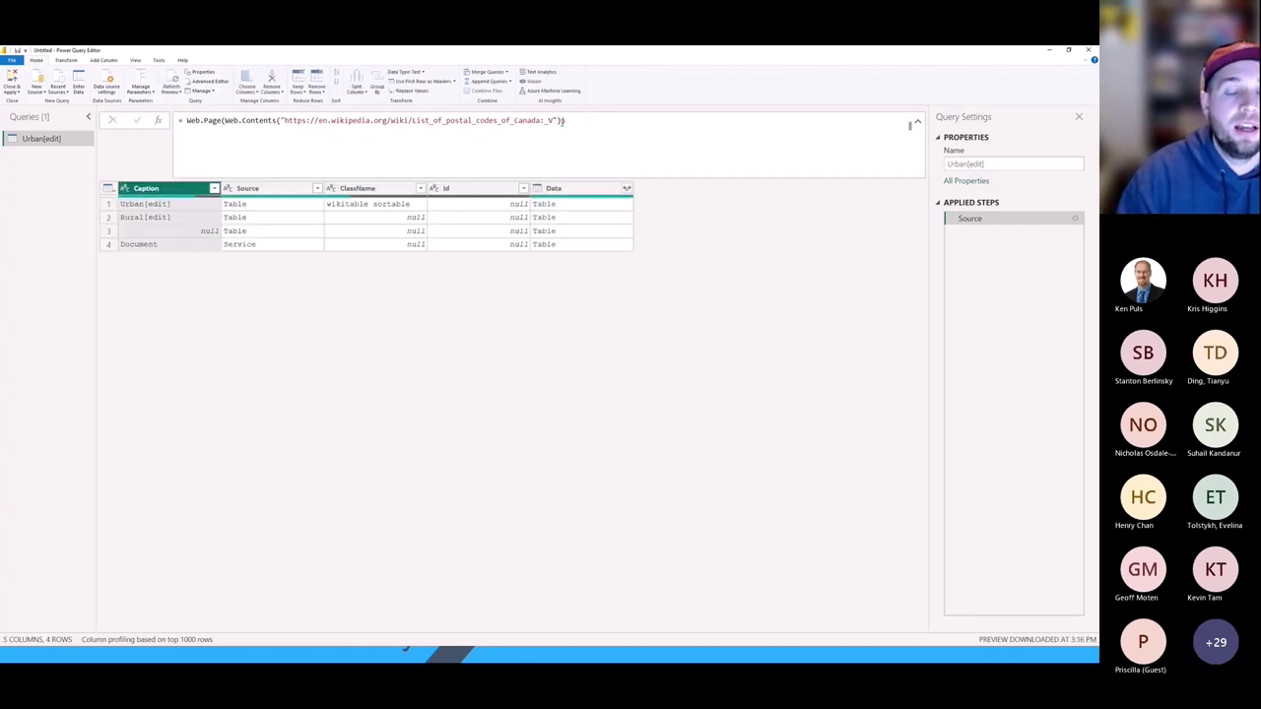
pyautogui.click(917, 123)
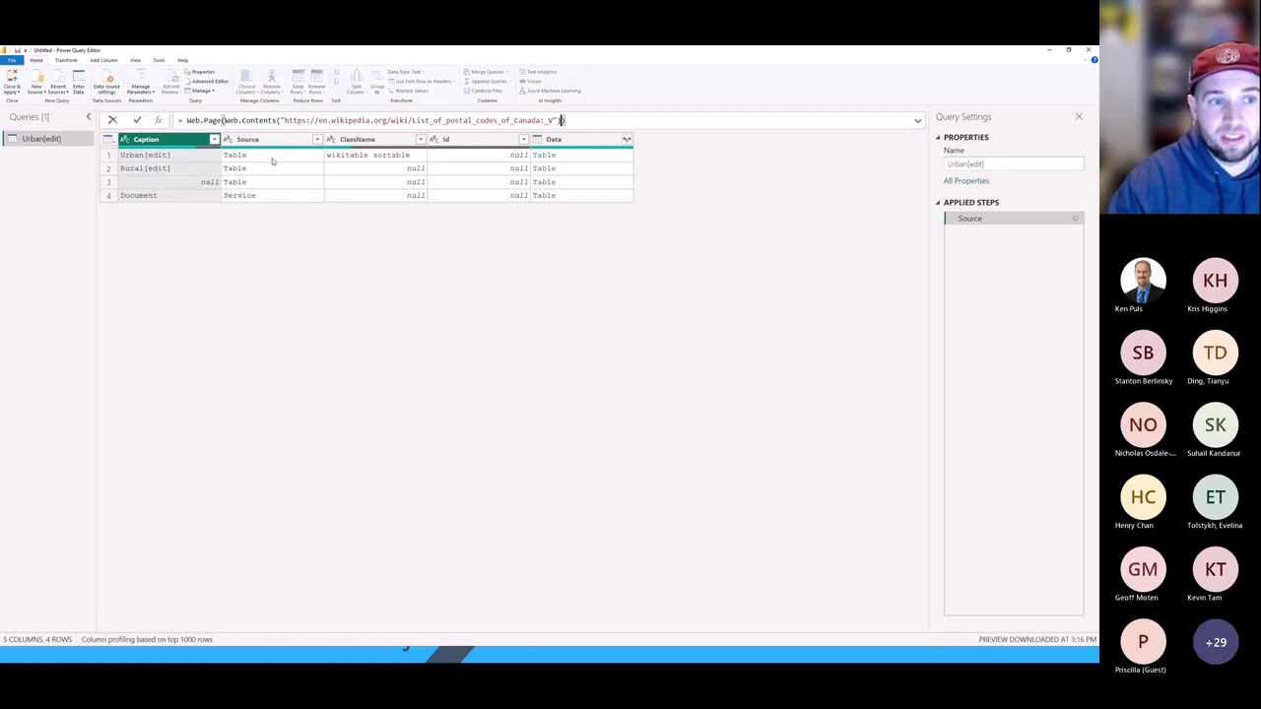
pyautogui.press('Return')
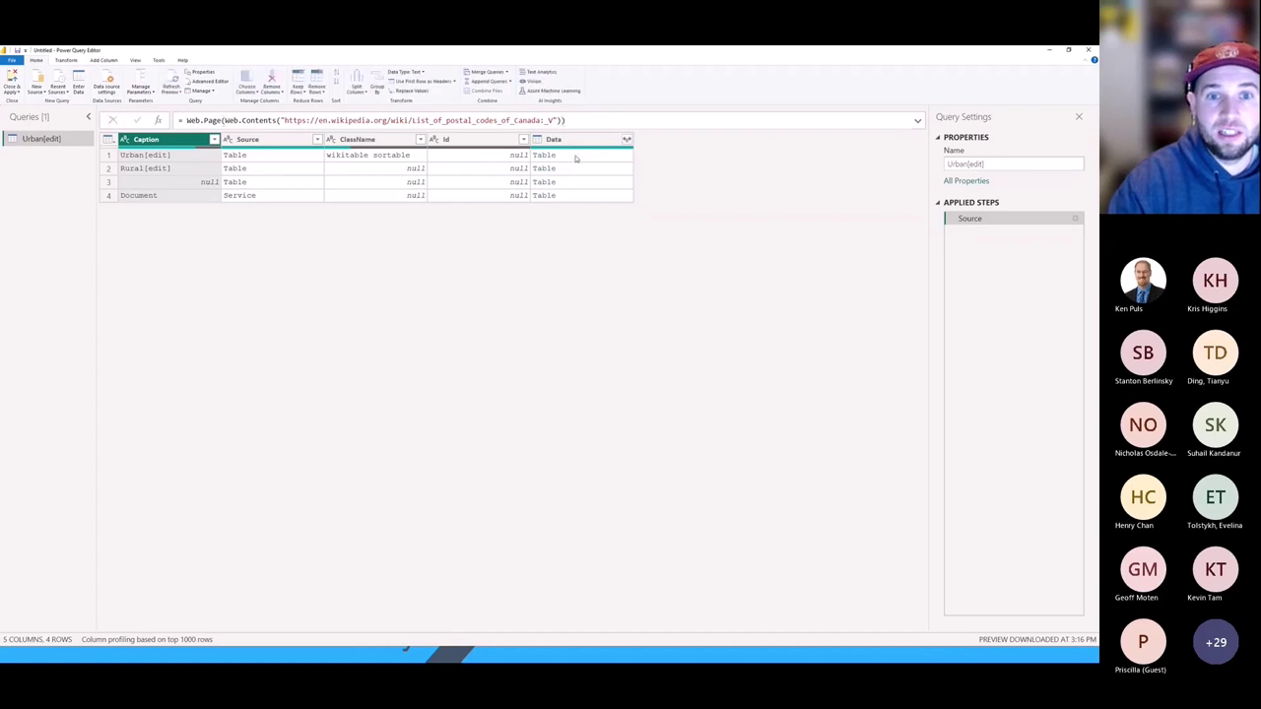
# Preview the nested Data tables of the Urban[edit] and Rural[edit] rows in an enlarged preview area.
pyautogui.click(593, 160)
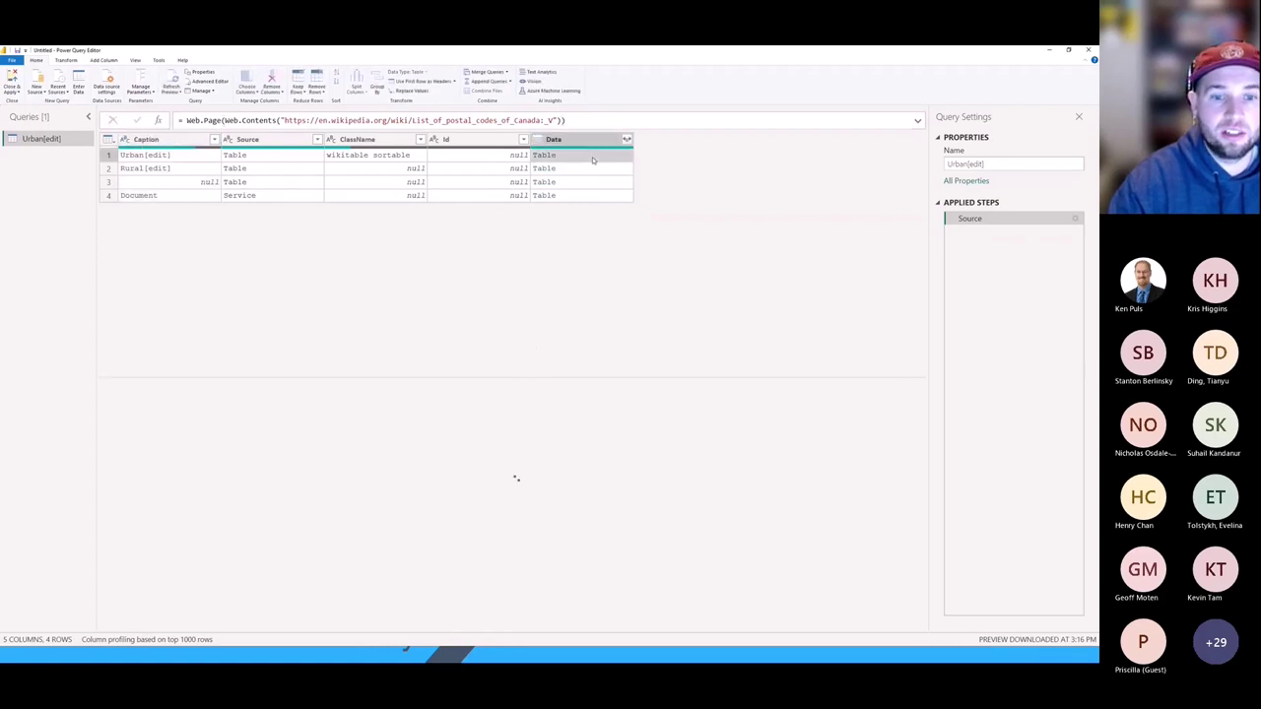
pyautogui.moveTo(526, 380); pyautogui.dragTo(526, 337)
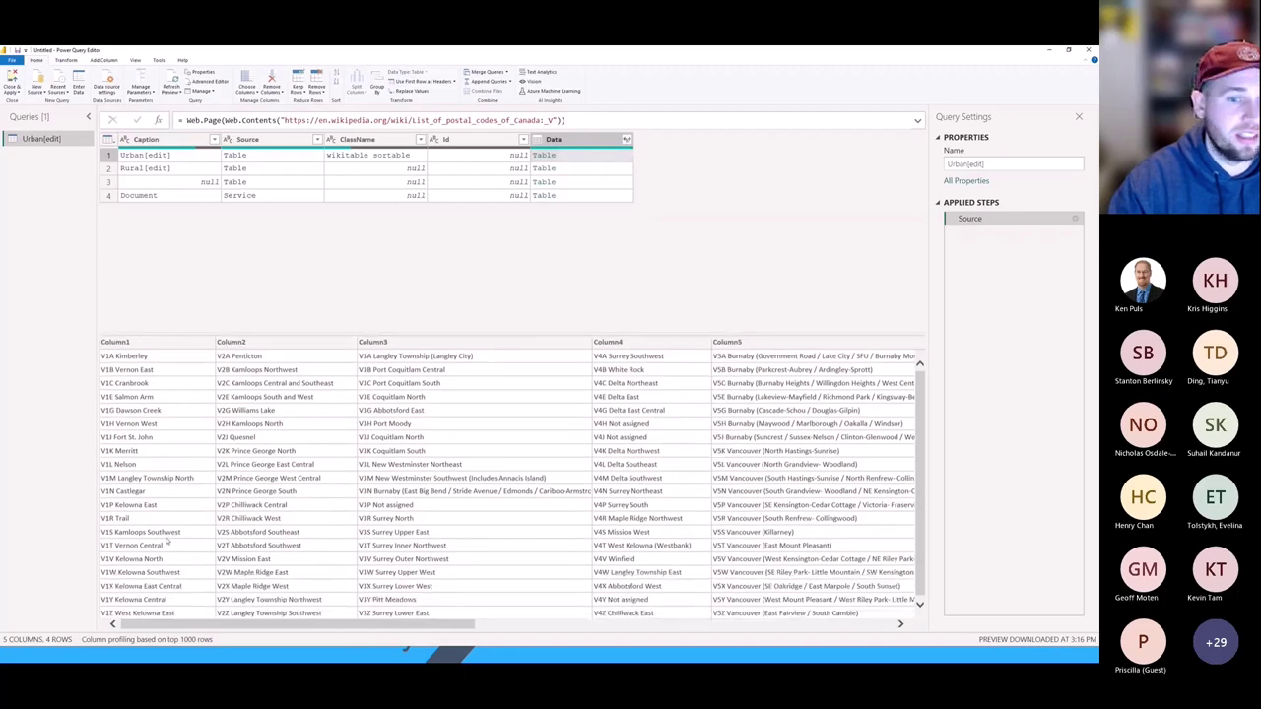
pyautogui.click(579, 170)
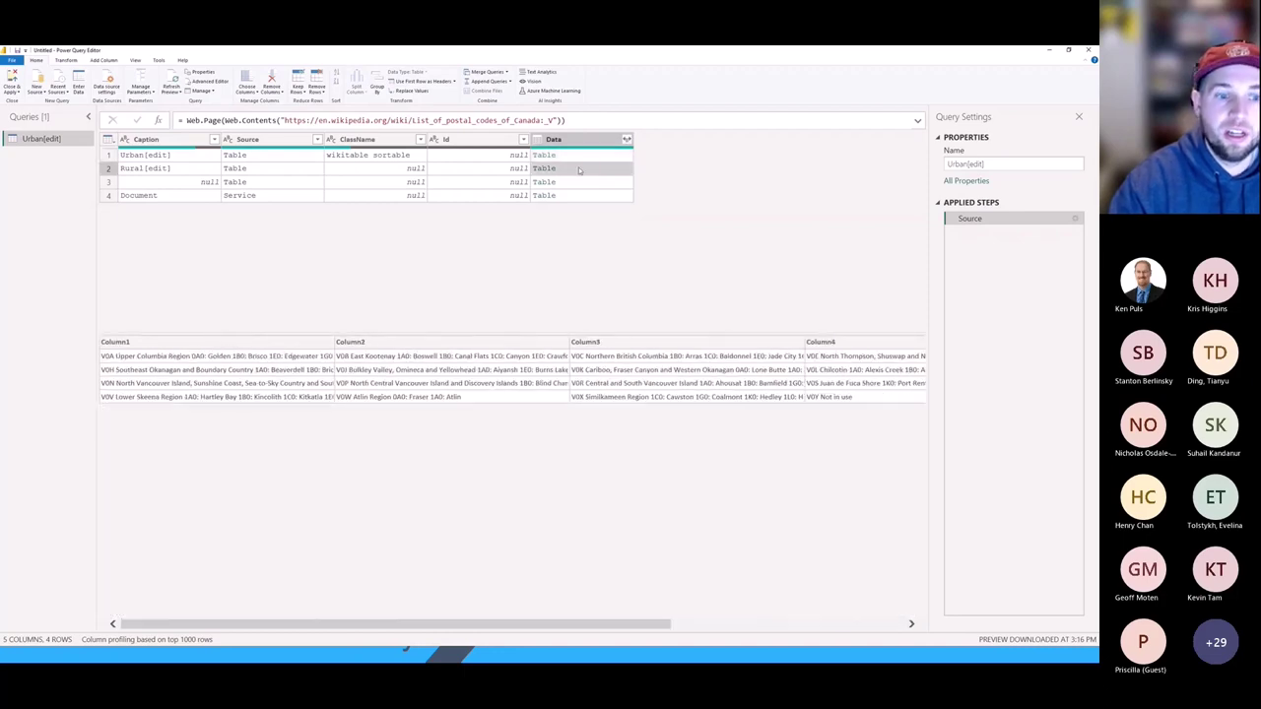
pyautogui.click(574, 157)
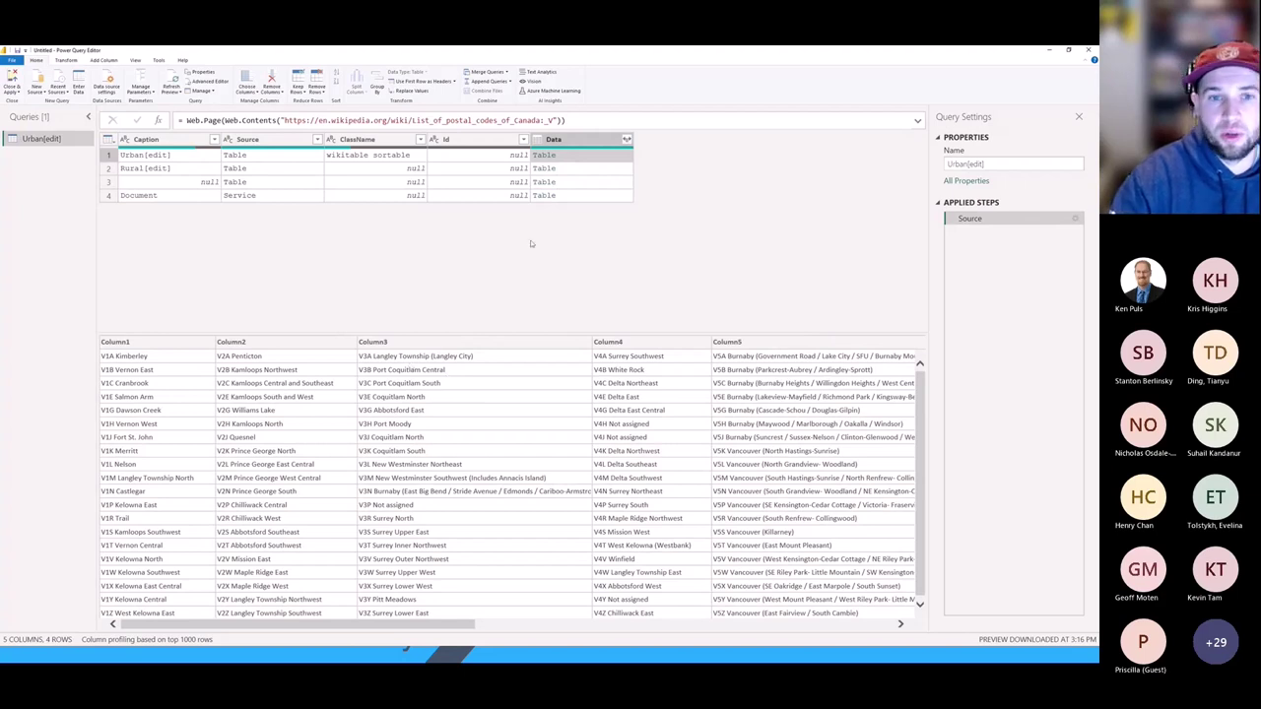
# Drill into the Urban[edit] row's nested Data table and delete the Changed Type step.
pyautogui.click(544, 155)
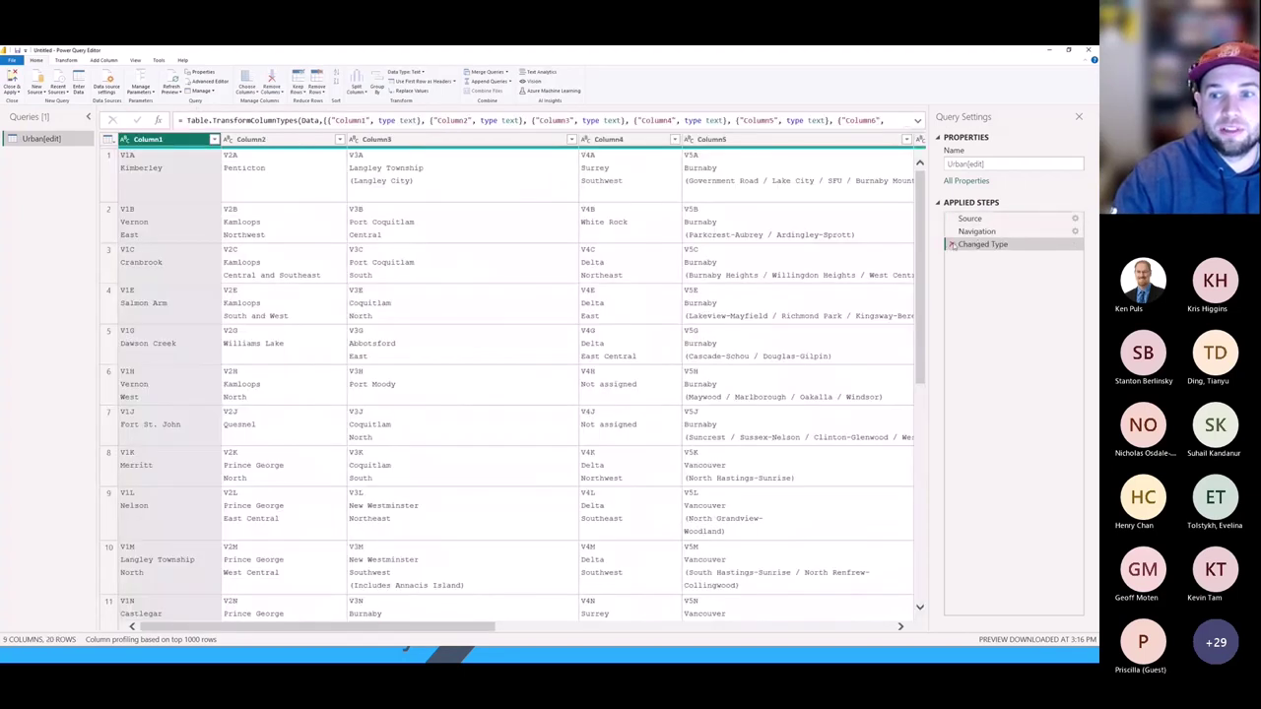
pyautogui.click(951, 244)
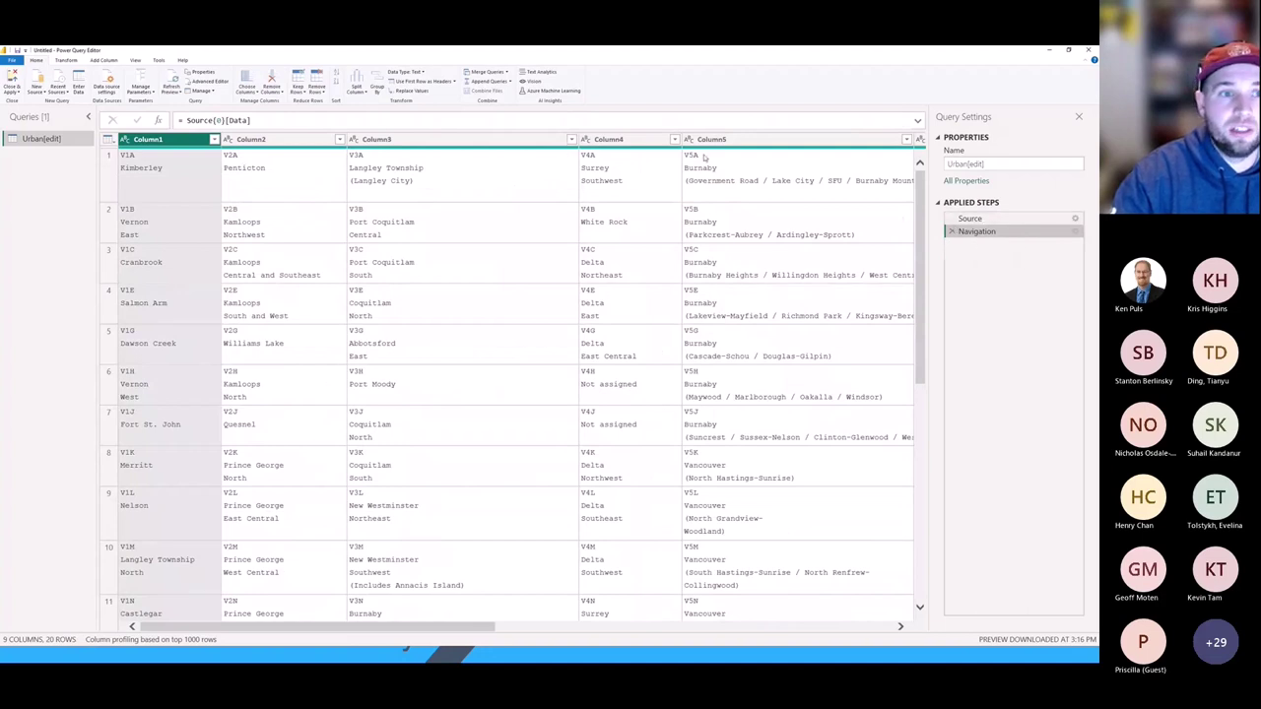
# Examine the row index 0 and the Data column reference in the Navigation step's formula.
pyautogui.click(216, 120)
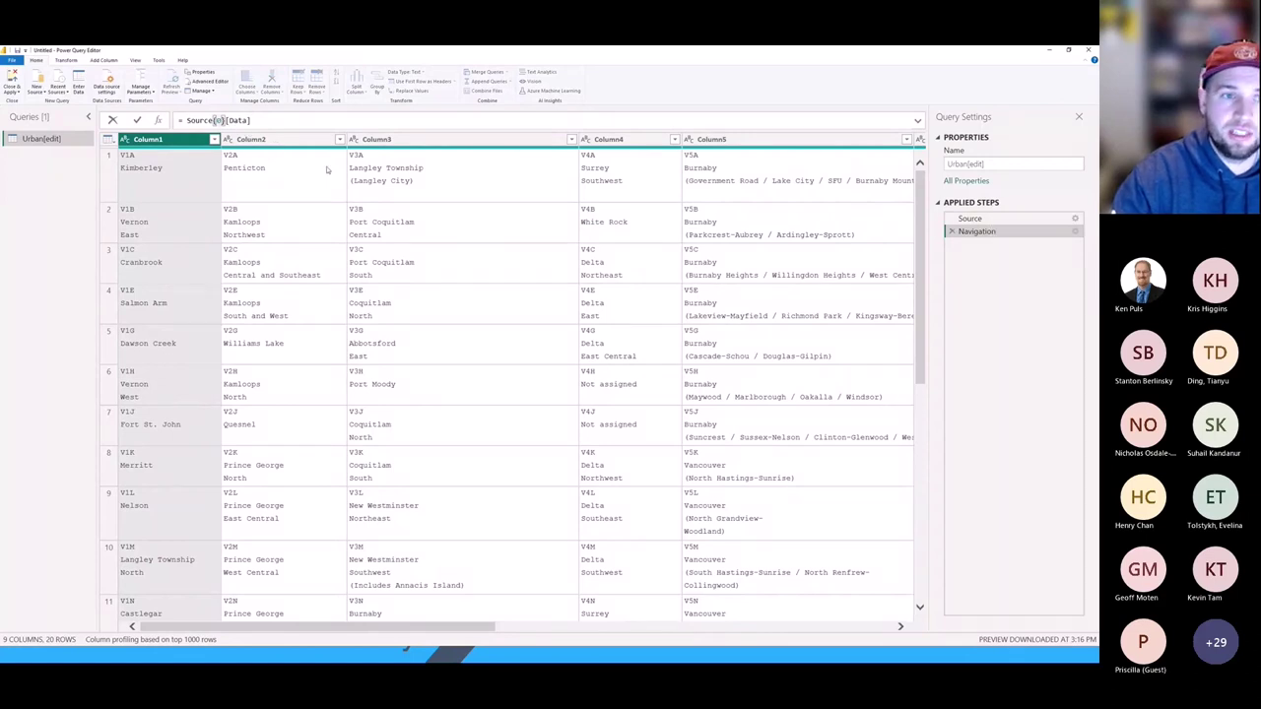
pyautogui.press('End')
pyautogui.press('Left')
pyautogui.hotkey('shift', 'Left')
pyautogui.hotkey('shift', 'Left')
pyautogui.hotkey('shift', 'Left')
pyautogui.hotkey('shift', 'Left')
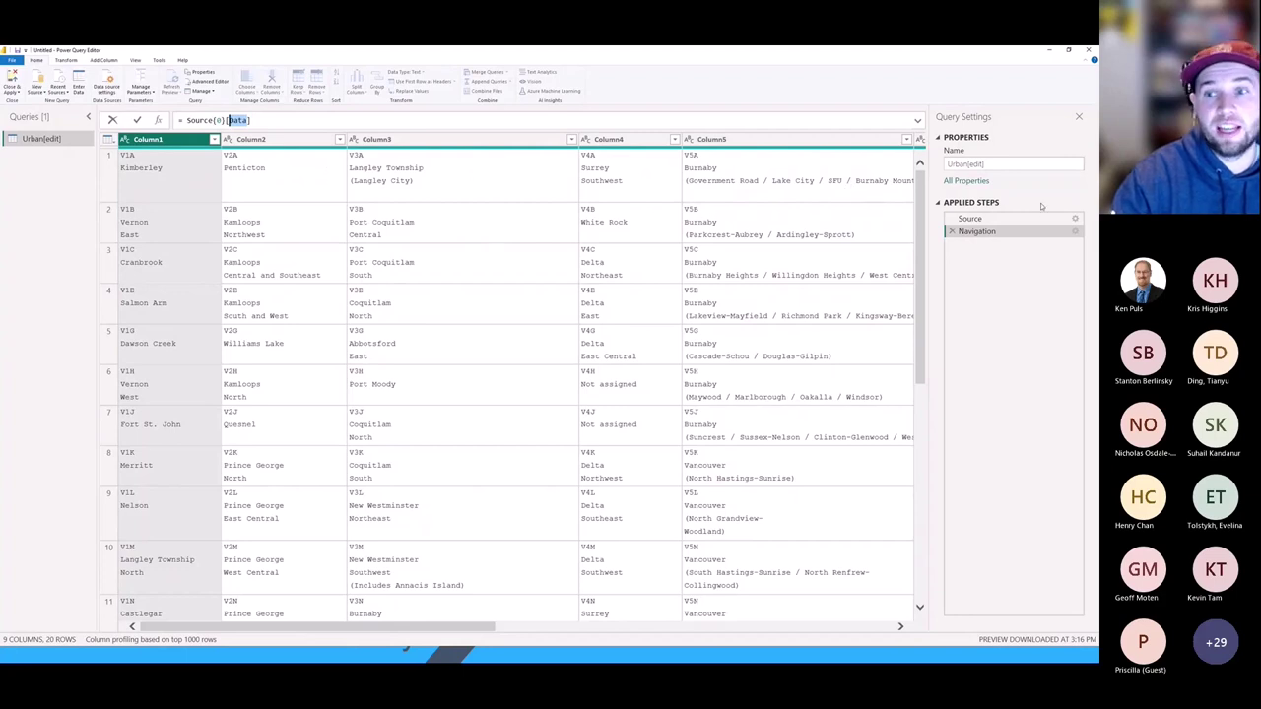
pyautogui.press('Escape')
# Compare the results of the Source and Navigation steps, and look across the Navigation table's columns up to Column9.
pyautogui.click(989, 219)
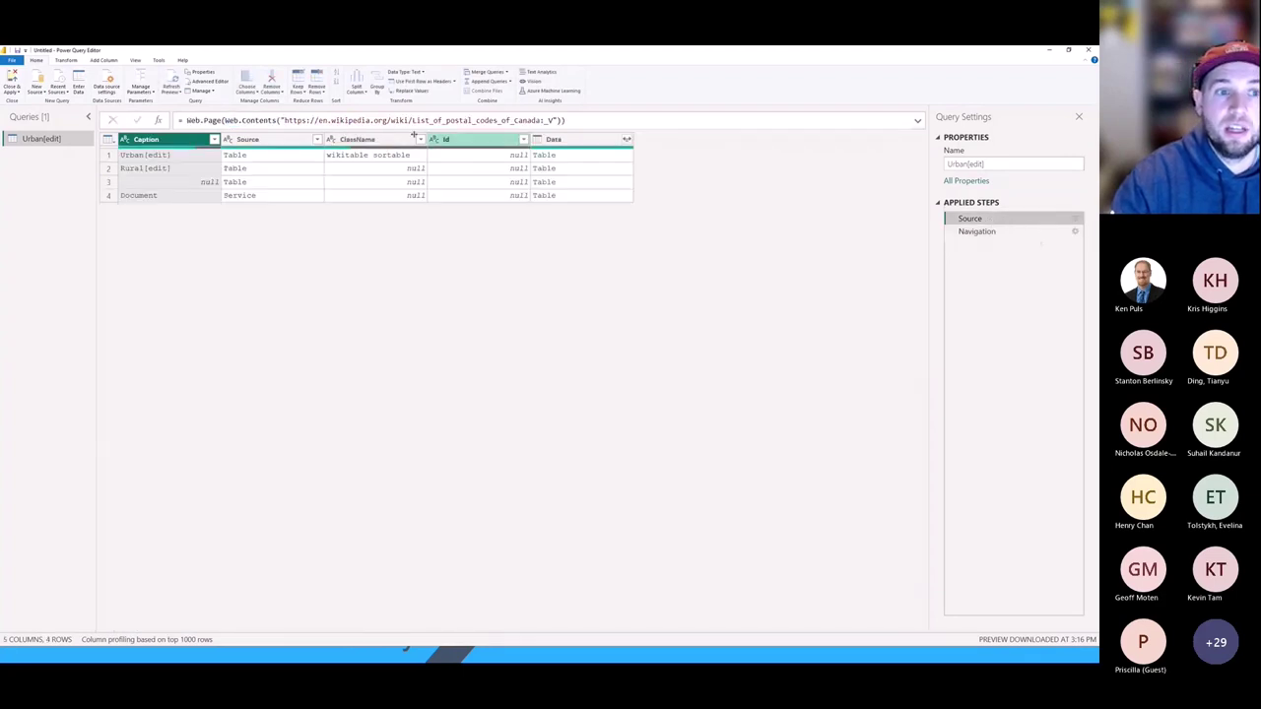
pyautogui.click(985, 232)
pyautogui.click(976, 219)
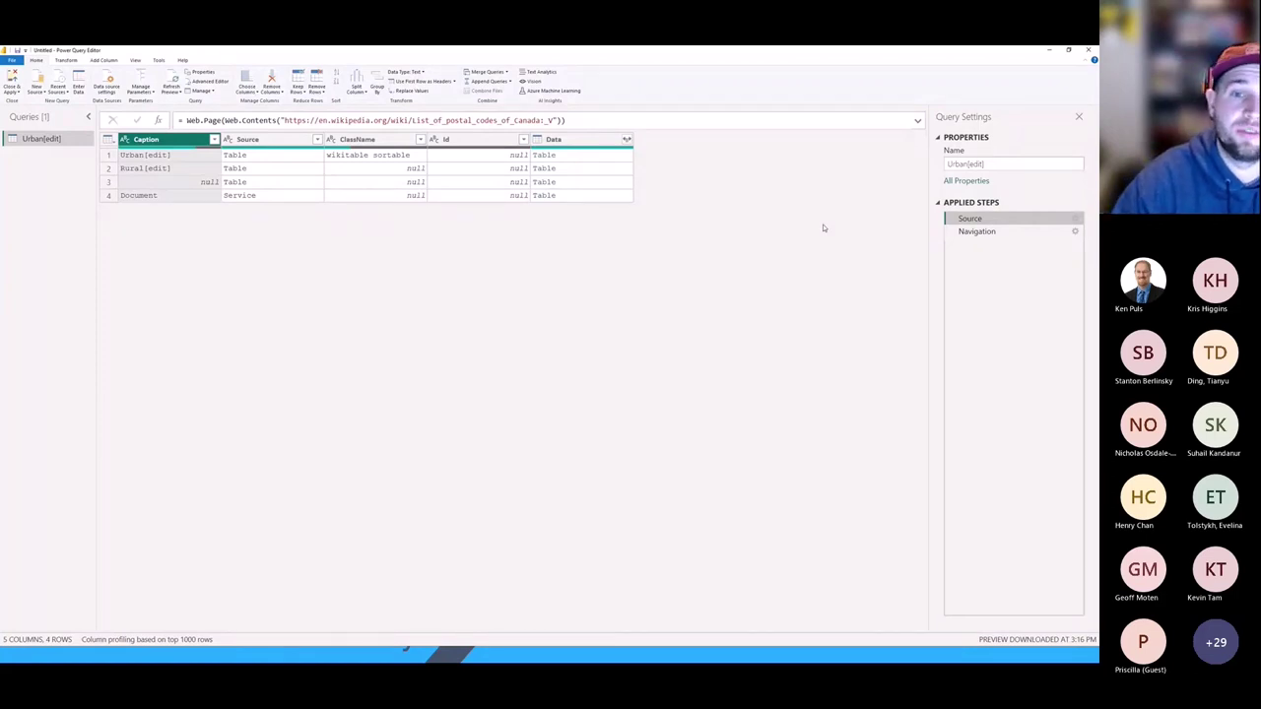
pyautogui.click(994, 231)
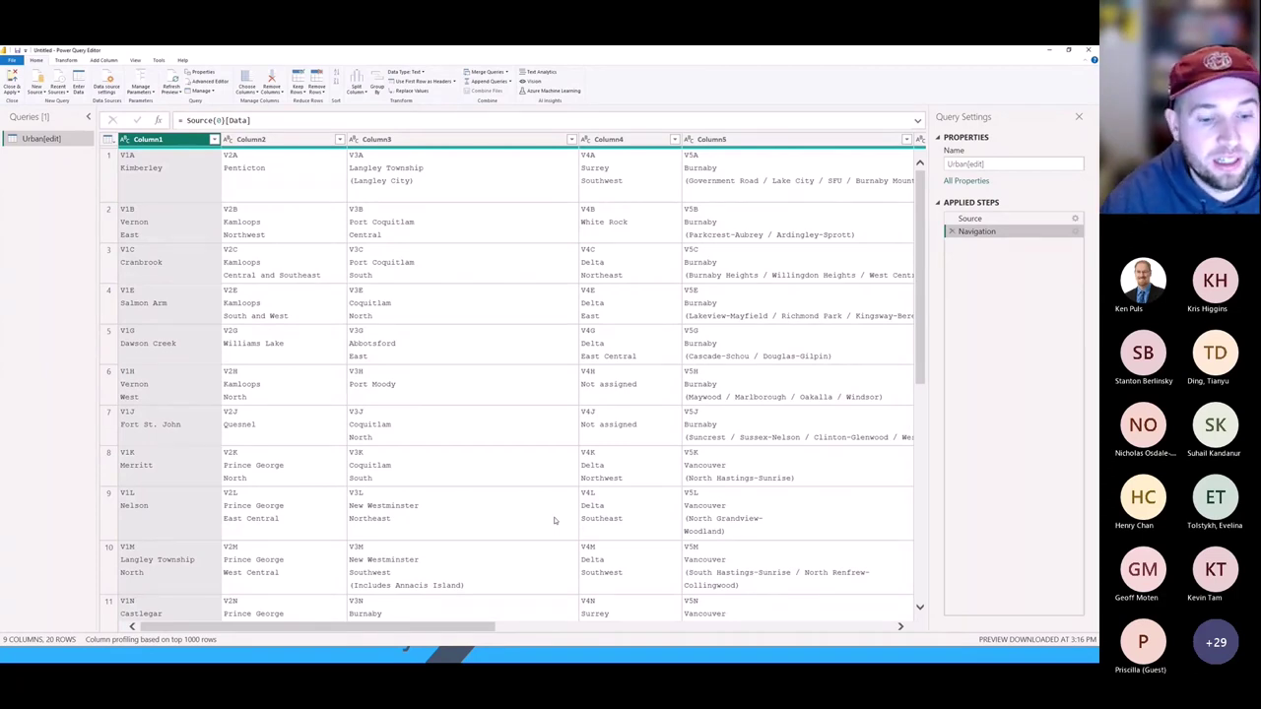
pyautogui.moveTo(416, 623); pyautogui.dragTo(813, 624)
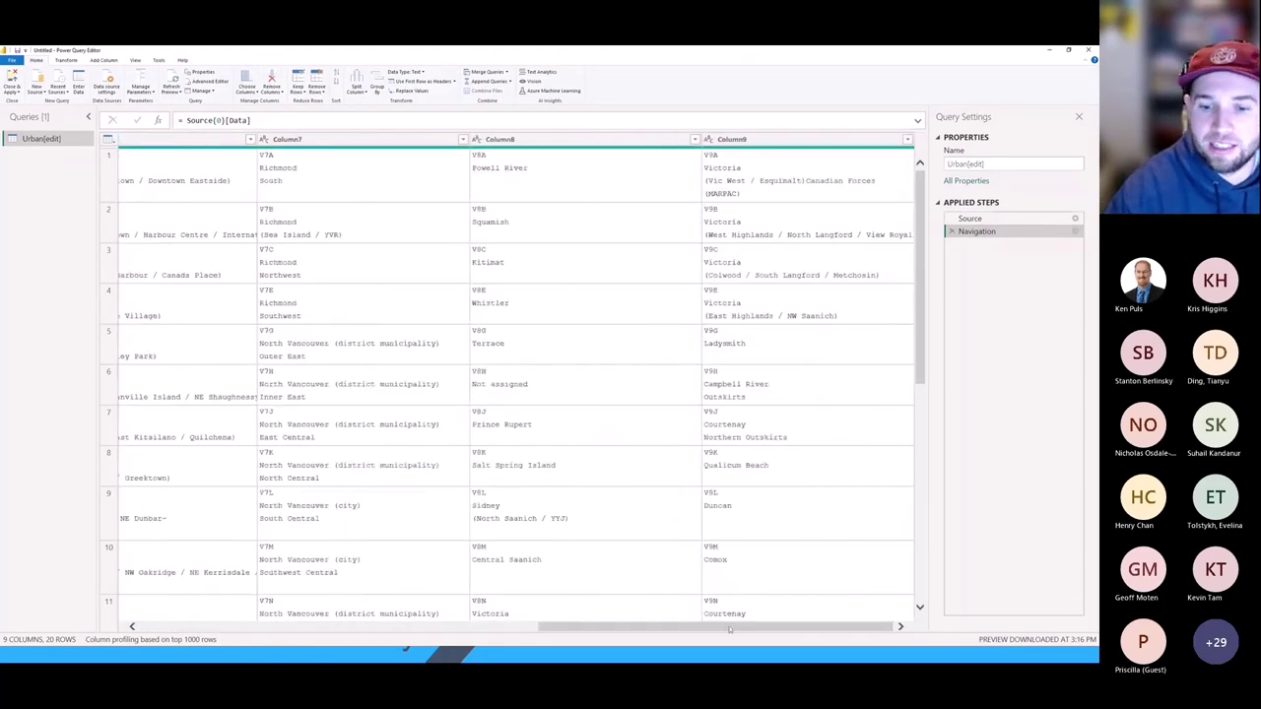
pyautogui.moveTo(730, 628); pyautogui.dragTo(313, 658)
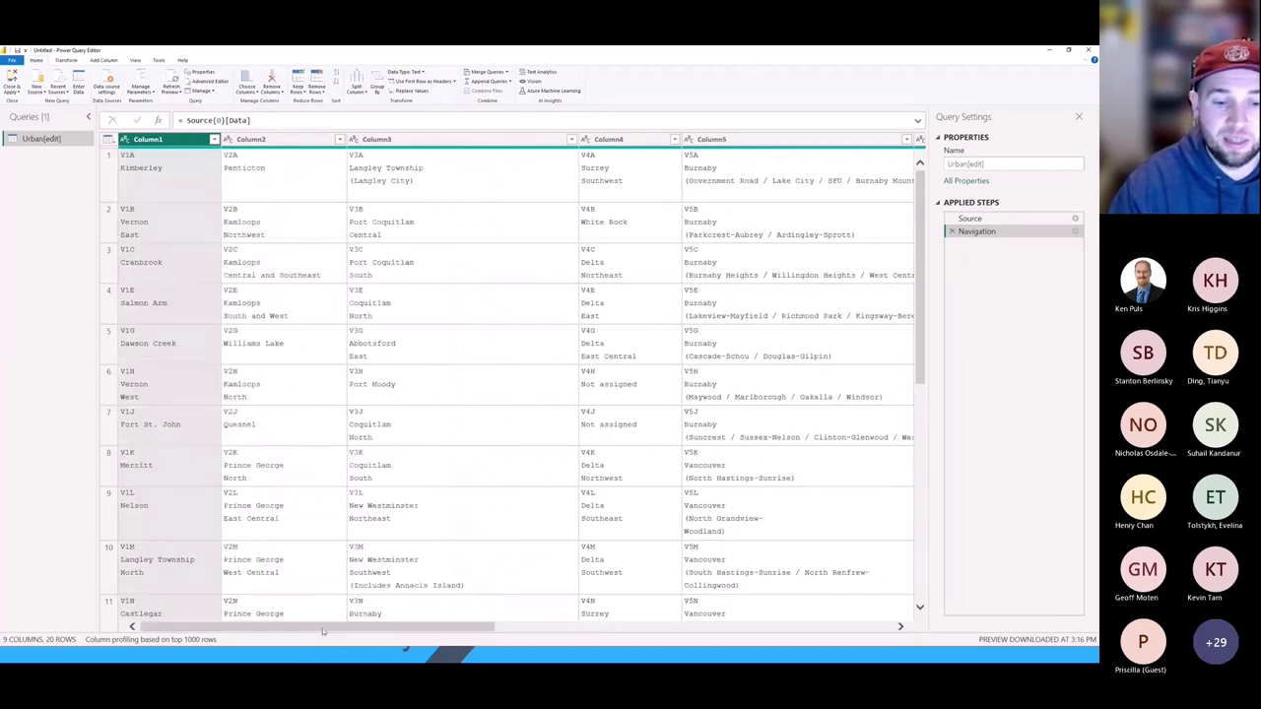
pyautogui.moveTo(322, 632); pyautogui.dragTo(716, 630)
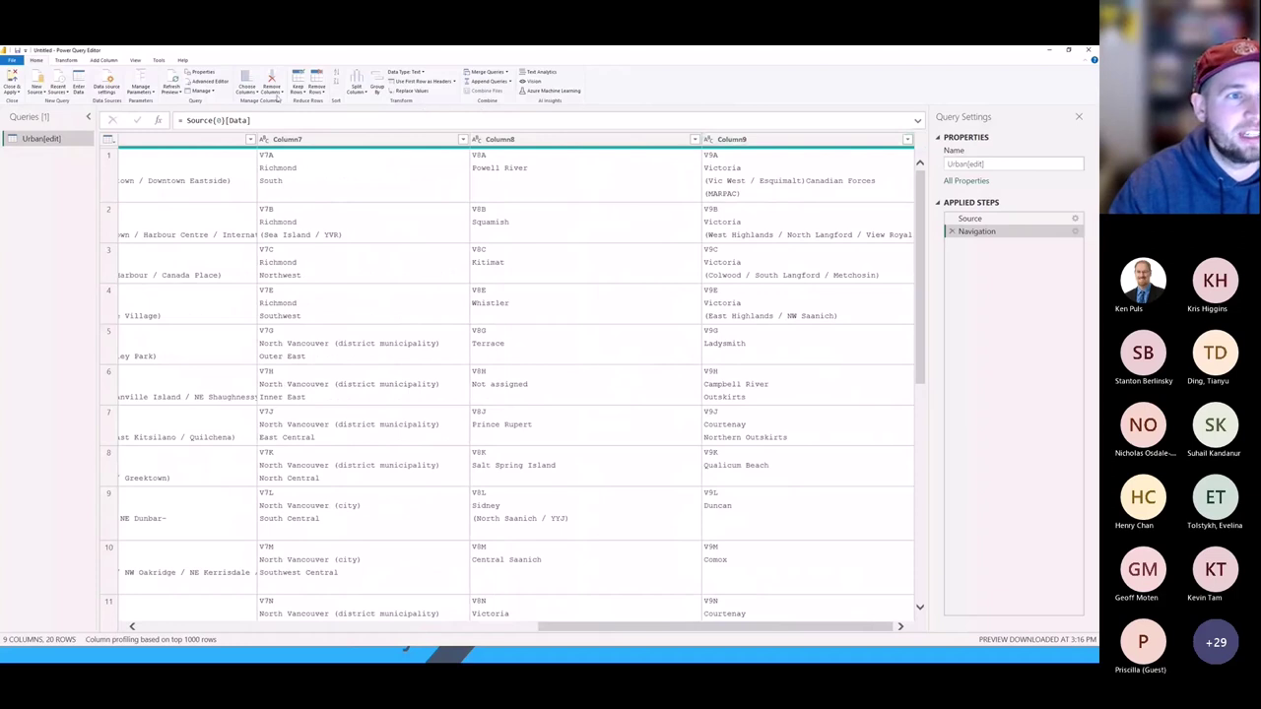
# Add an index column starting from 0 and unpivot all columns other than Index.
pyautogui.click(110, 61)
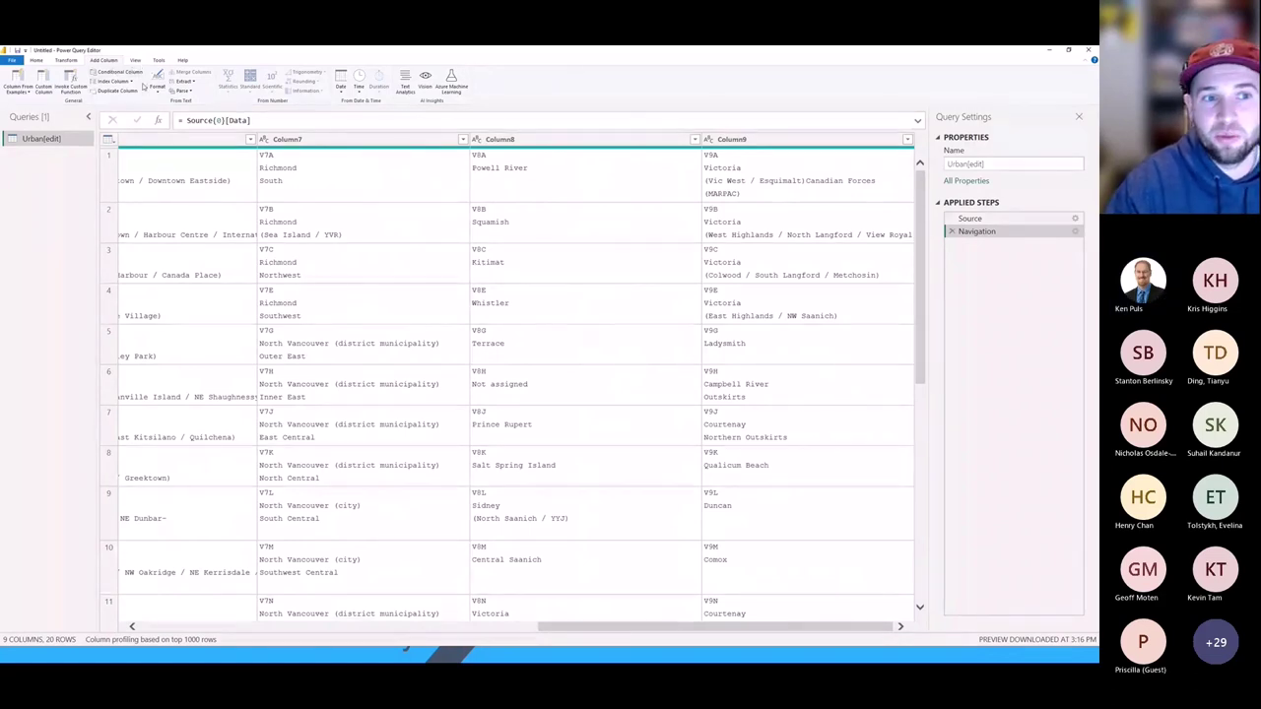
pyautogui.click(130, 83)
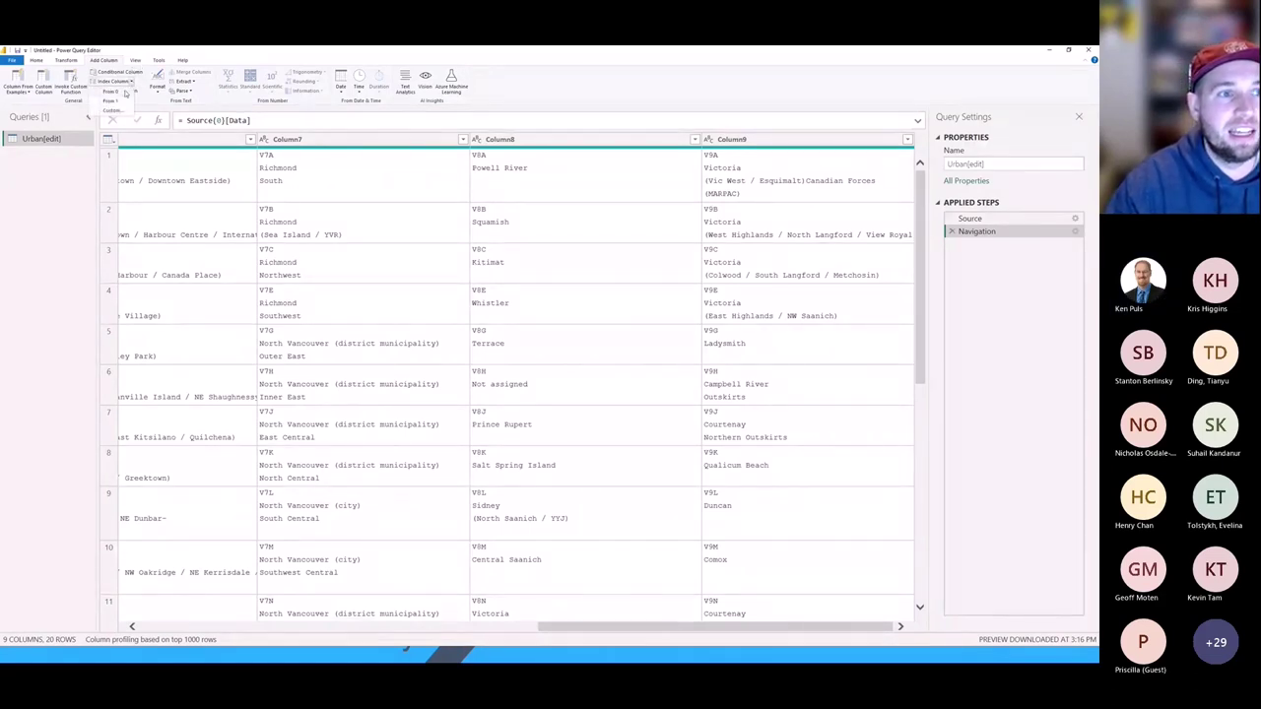
pyautogui.click(122, 92)
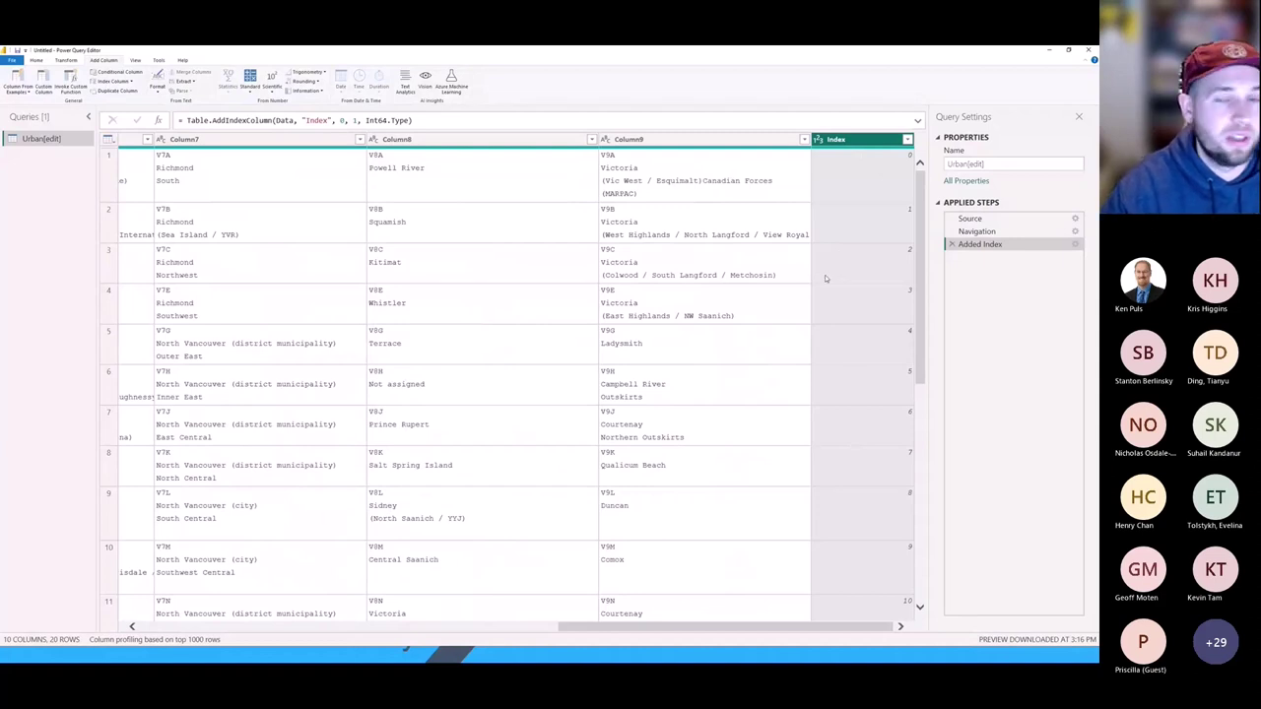
pyautogui.rightClick(577, 135)
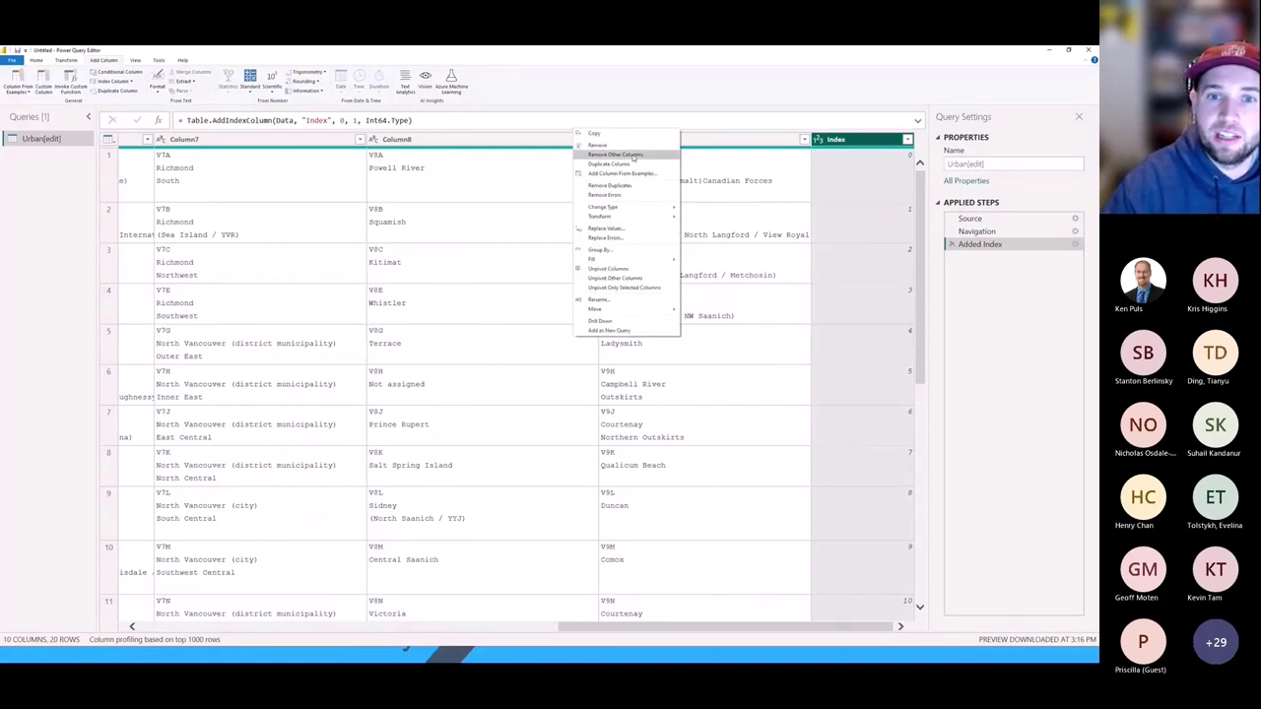
pyautogui.click(619, 279)
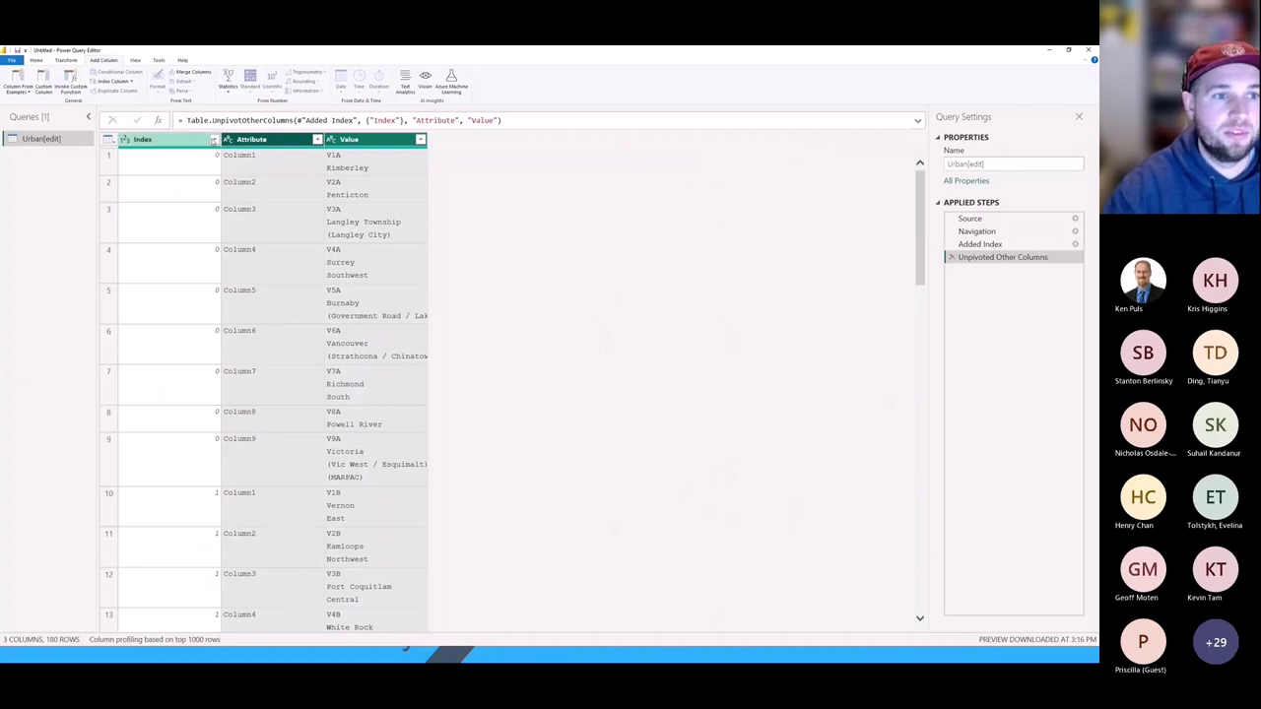
# Inspect the filter value lists of the Attribute and Value columns without applying a filter.
pyautogui.click(214, 139)
pyautogui.click(214, 138)
pyautogui.click(316, 139)
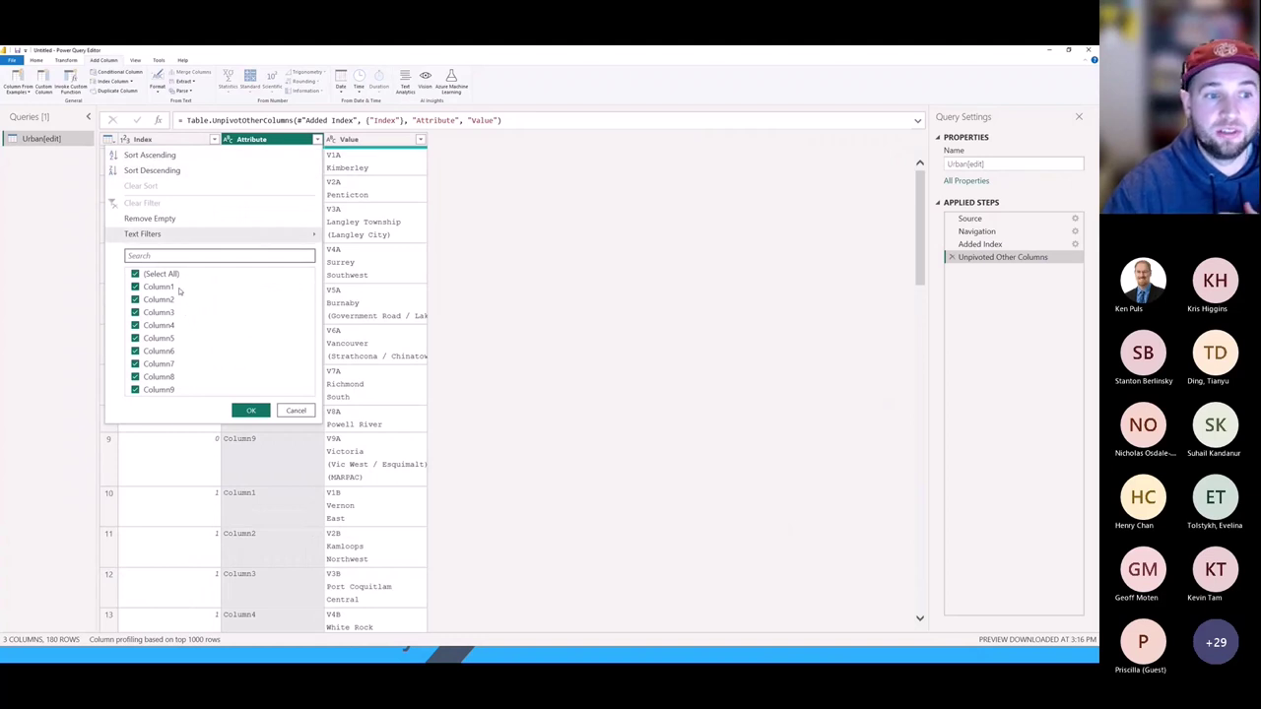
pyautogui.click(630, 335)
pyautogui.click(421, 140)
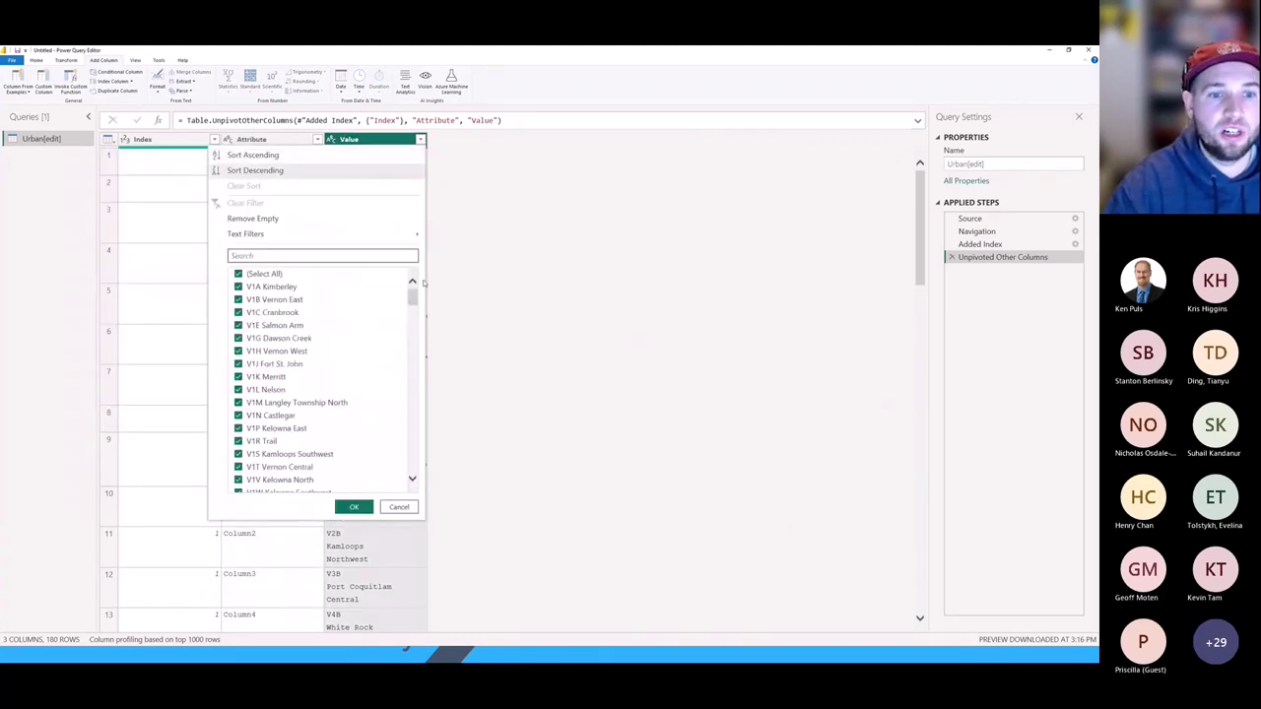
pyautogui.moveTo(412, 294); pyautogui.dragTo(424, 471)
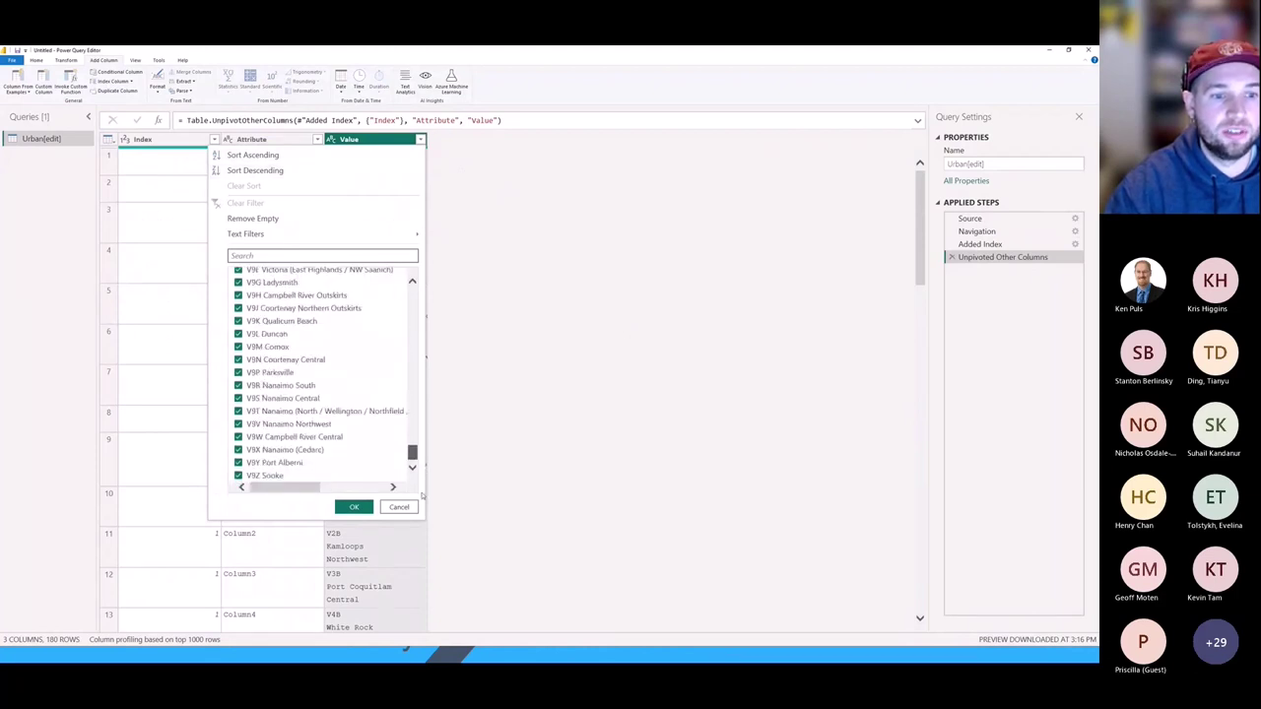
pyautogui.click(520, 418)
# Remove the Attribute and Index columns from the unpivoted table.
pyautogui.keyDown('ctrl'); pyautogui.click(266, 139); pyautogui.keyUp('ctrl')
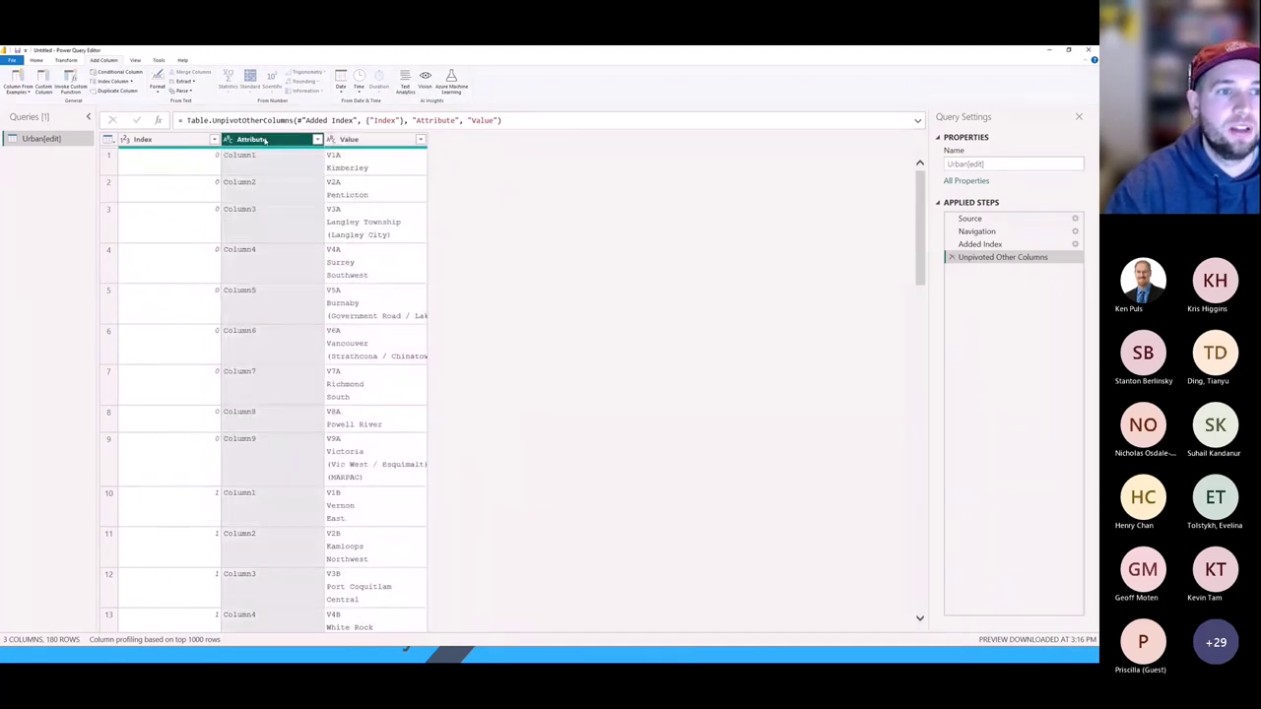
pyautogui.keyDown('ctrl'); pyautogui.click(187, 140); pyautogui.keyUp('ctrl')
pyautogui.rightClick(188, 140)
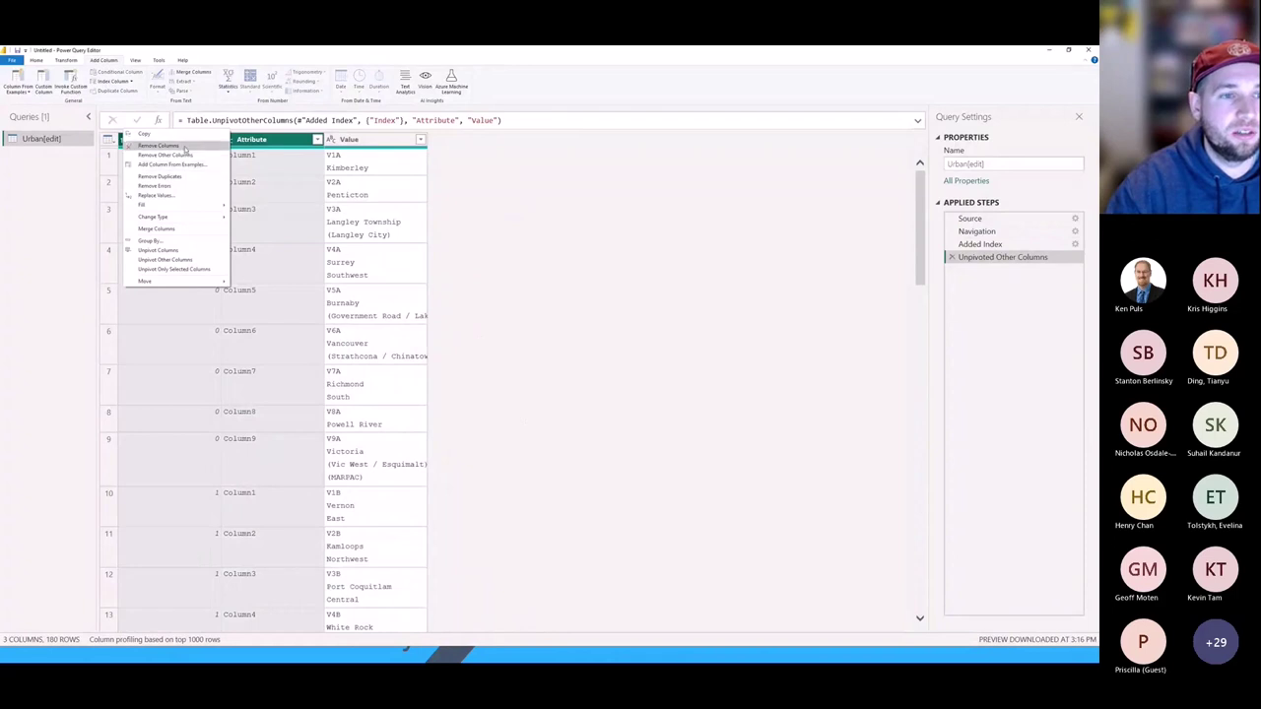
pyautogui.click(185, 148)
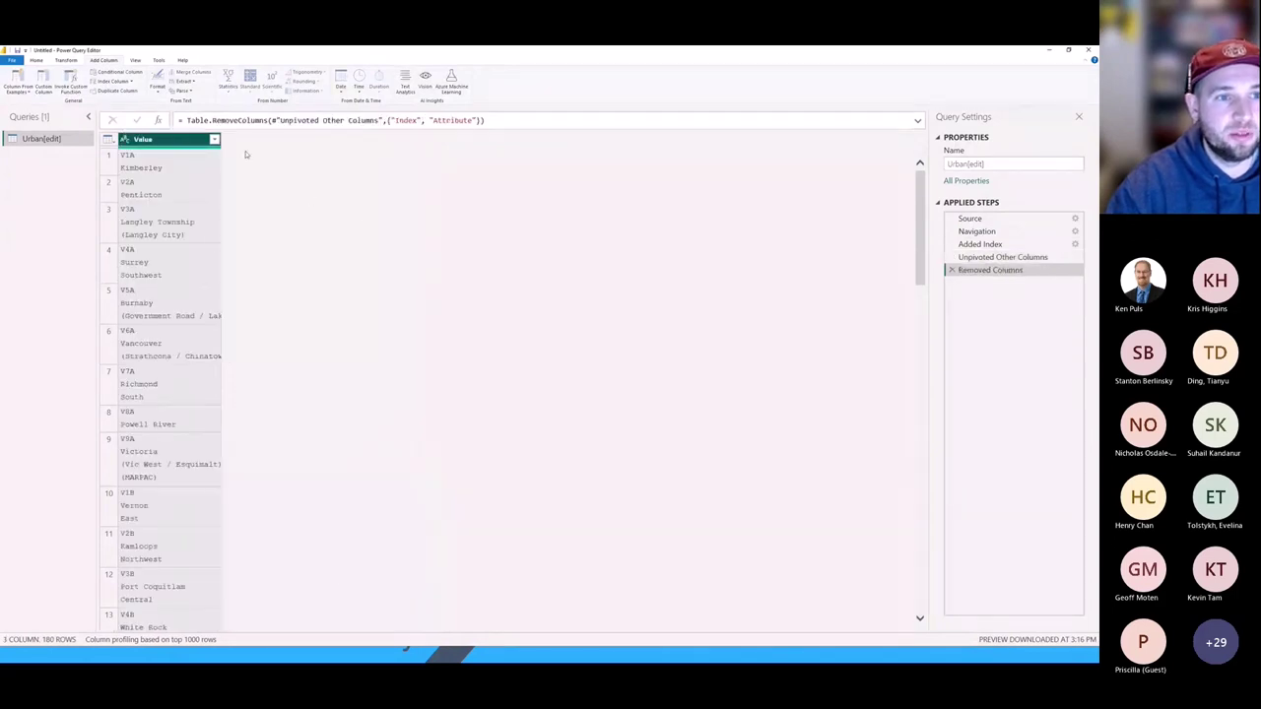
# Widen the Value column and preview the full text of the V3A Langley Township cell.
pyautogui.moveTo(221, 139); pyautogui.dragTo(571, 139)
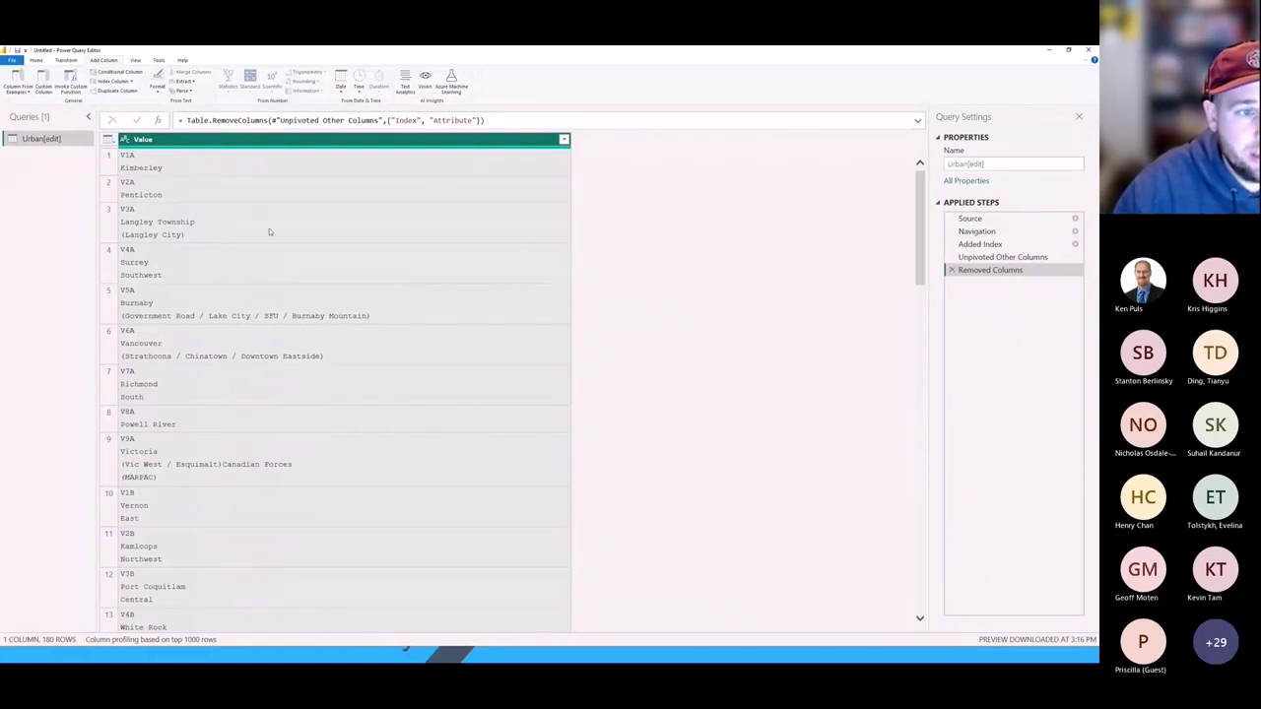
pyautogui.click(271, 232)
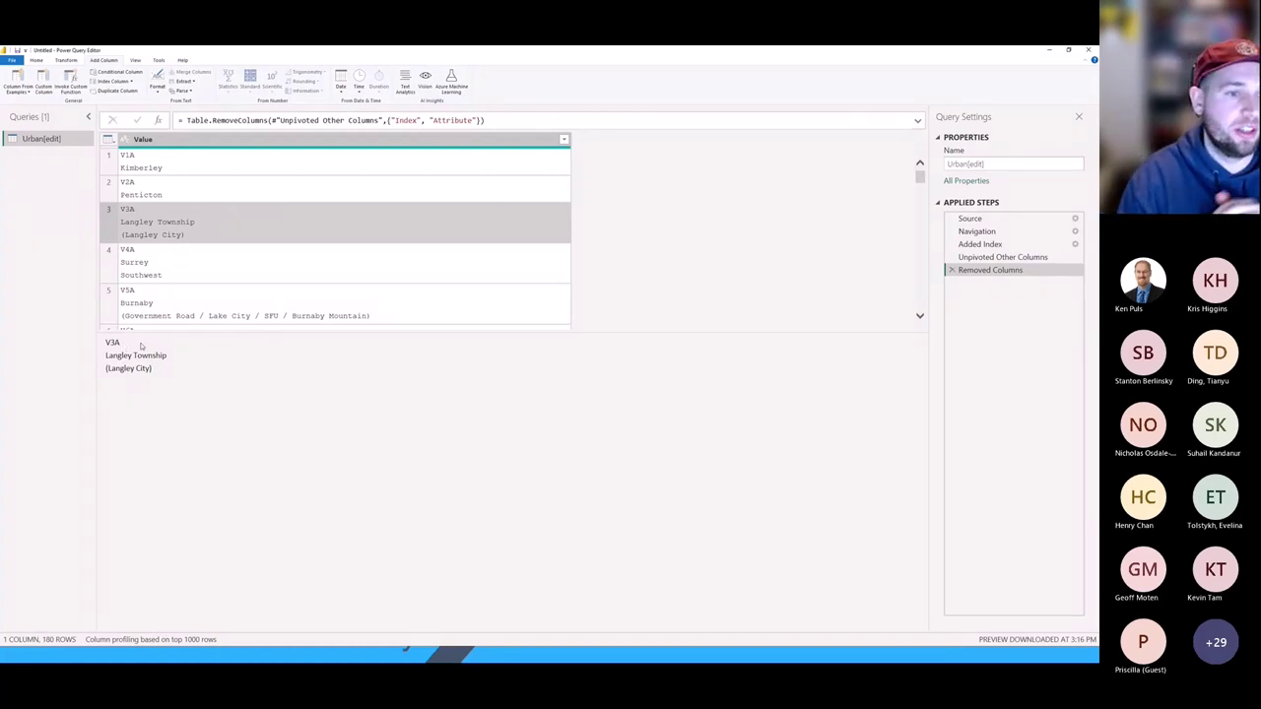
# Examine the separate text lines for code, city and area in the V3A Langley Township and V4A Surrey cells.
pyautogui.moveTo(122, 343); pyautogui.dragTo(102, 345)
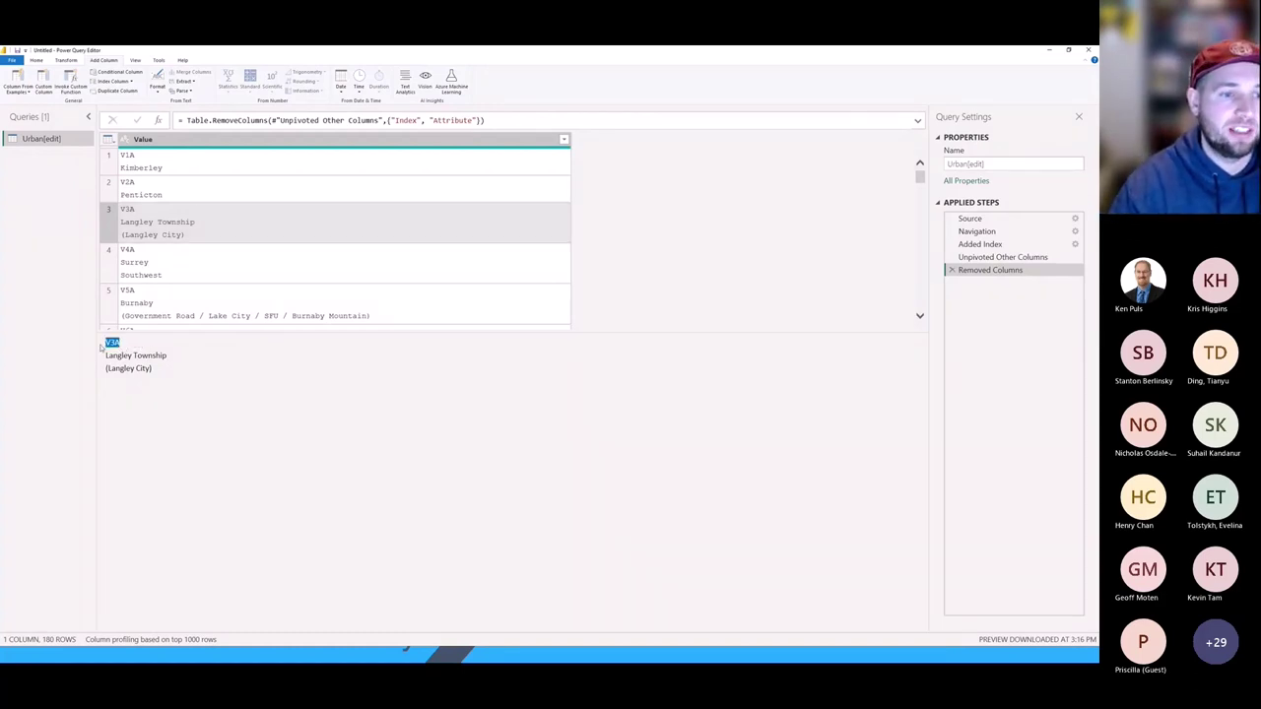
pyautogui.tripleClick(120, 356)
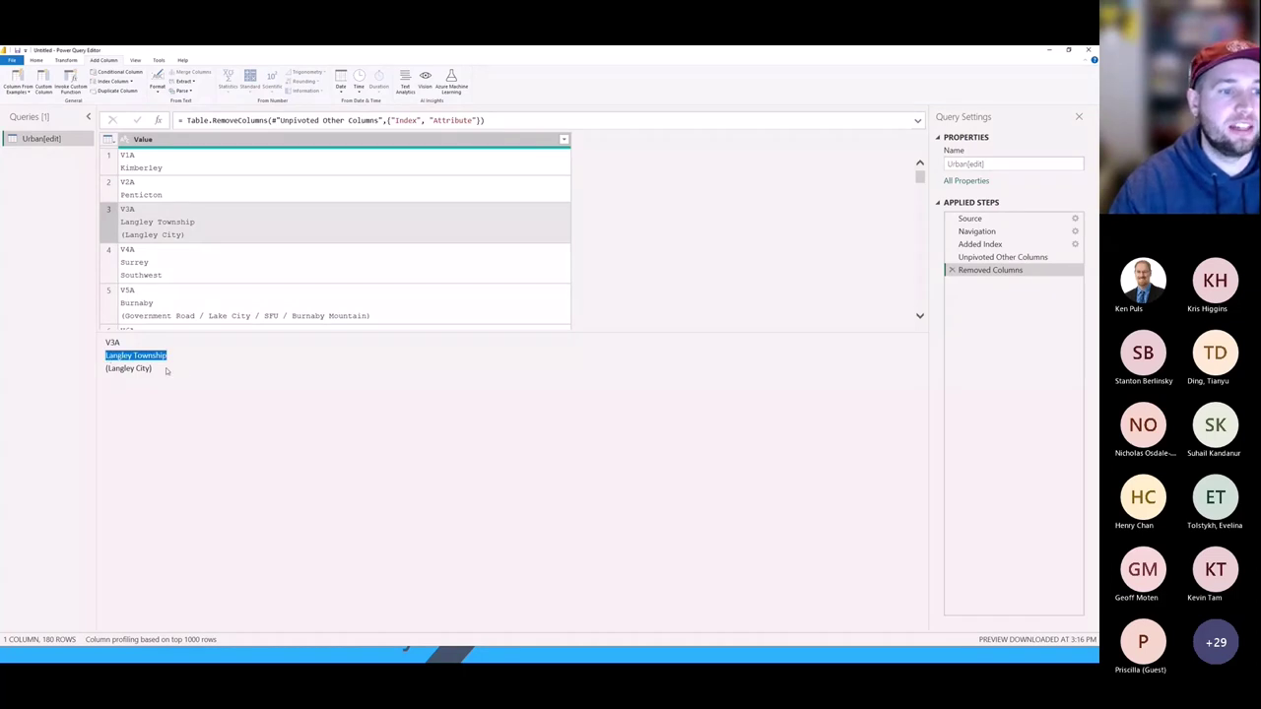
pyautogui.moveTo(166, 368); pyautogui.dragTo(94, 368)
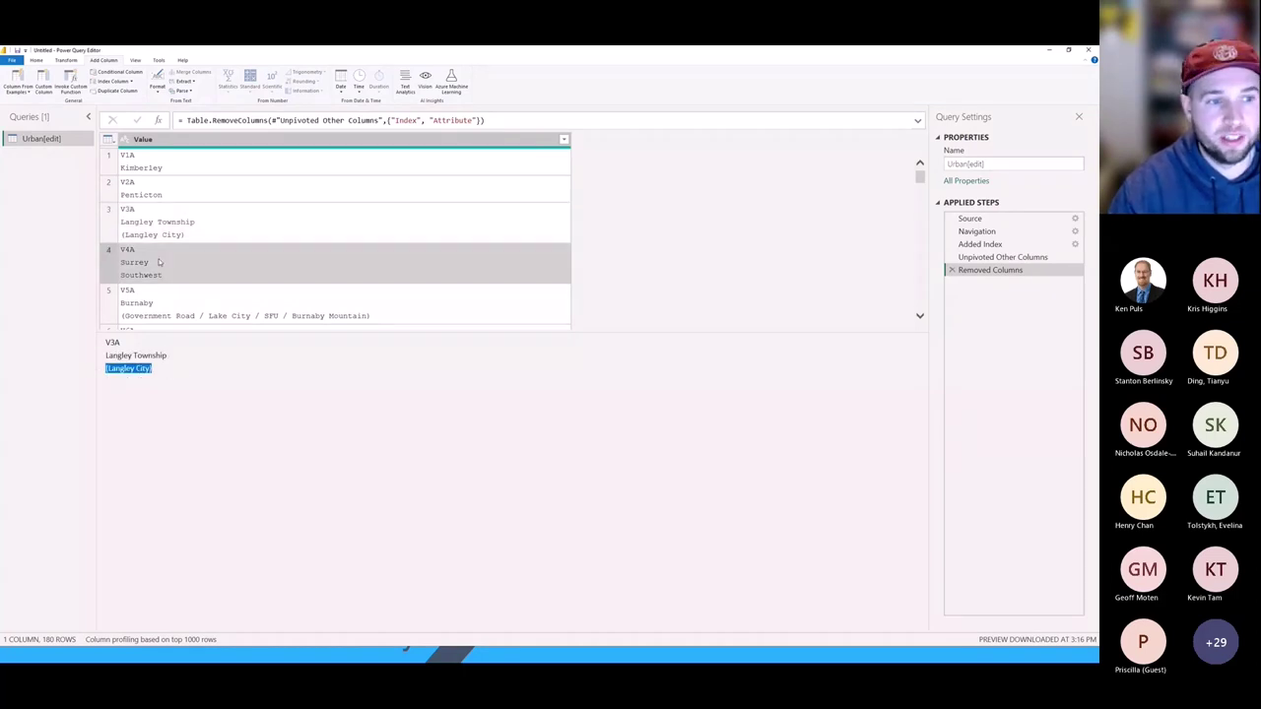
pyautogui.click(197, 273)
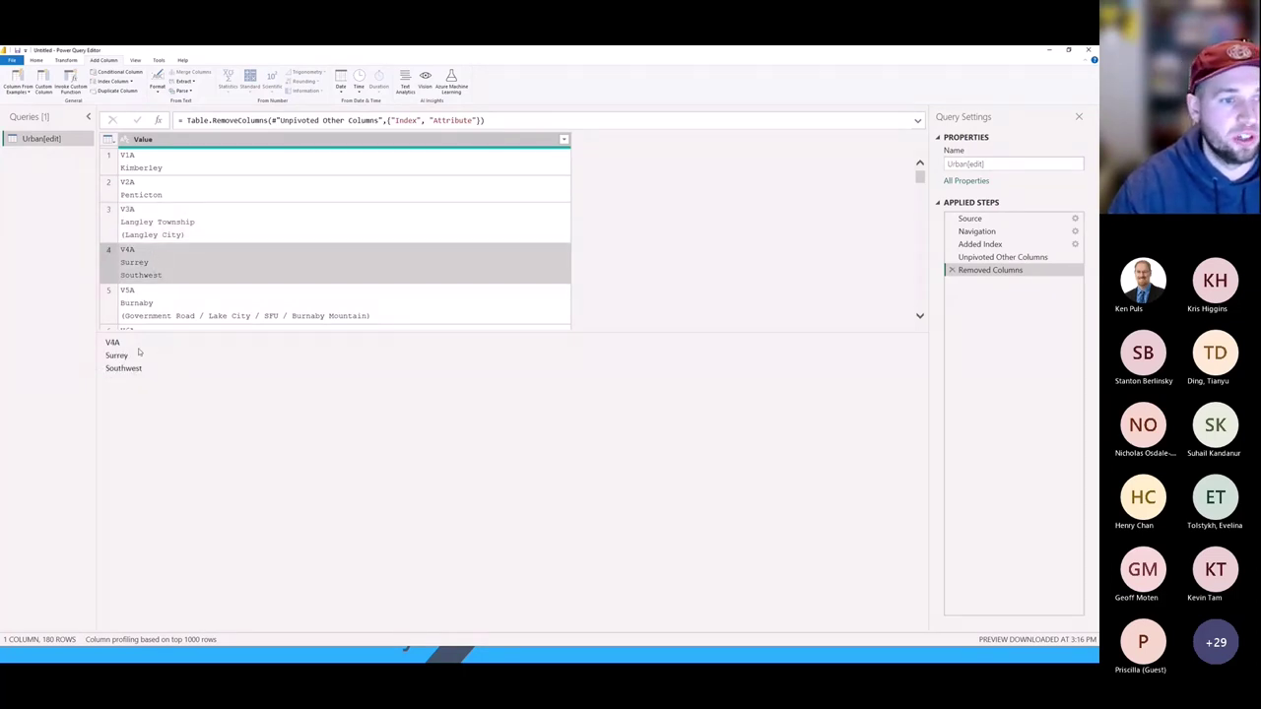
pyautogui.doubleClick(108, 347)
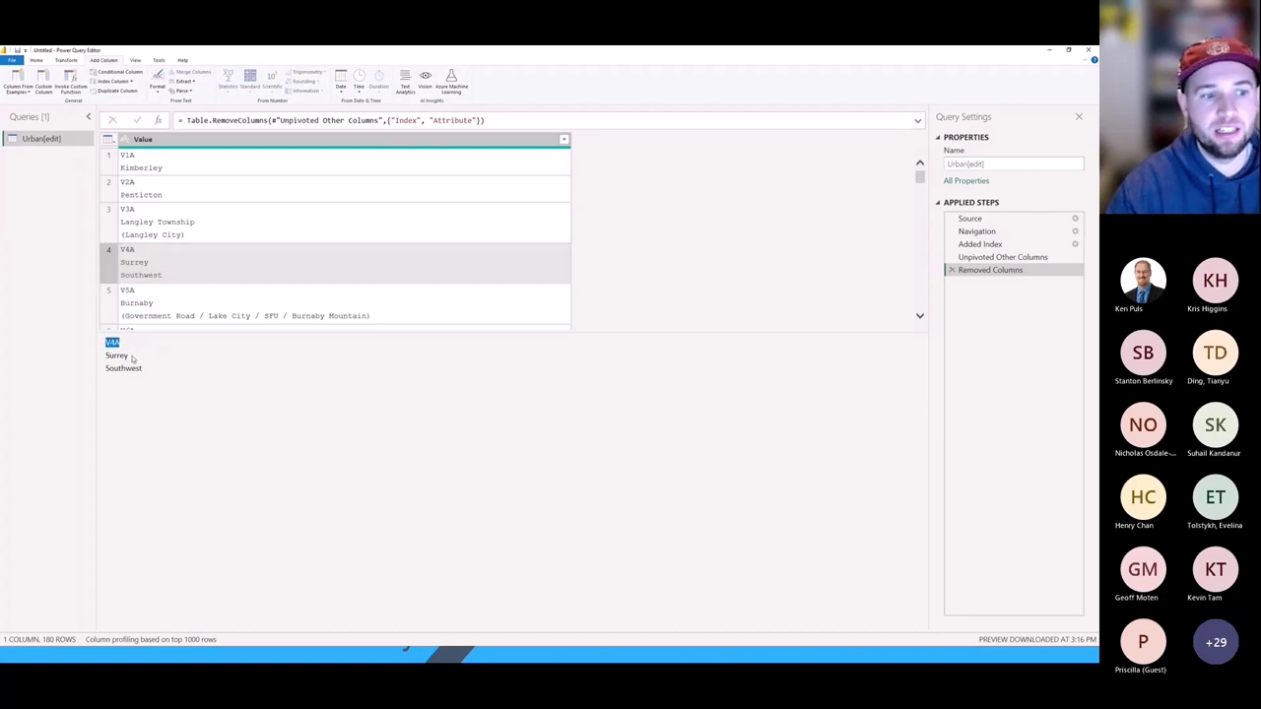
pyautogui.moveTo(129, 358); pyautogui.dragTo(90, 372)
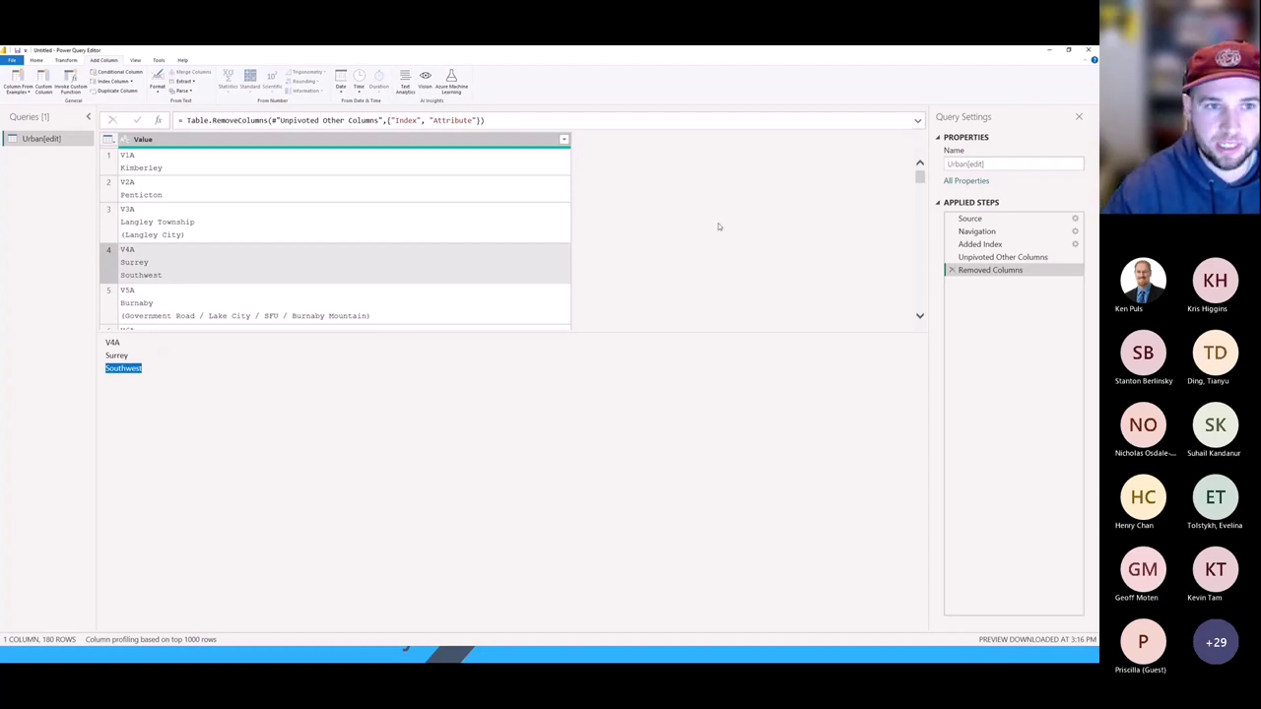
pyautogui.click(667, 295)
# Apply the Clean text format to the Value column to strip its line breaks.
pyautogui.click(201, 138)
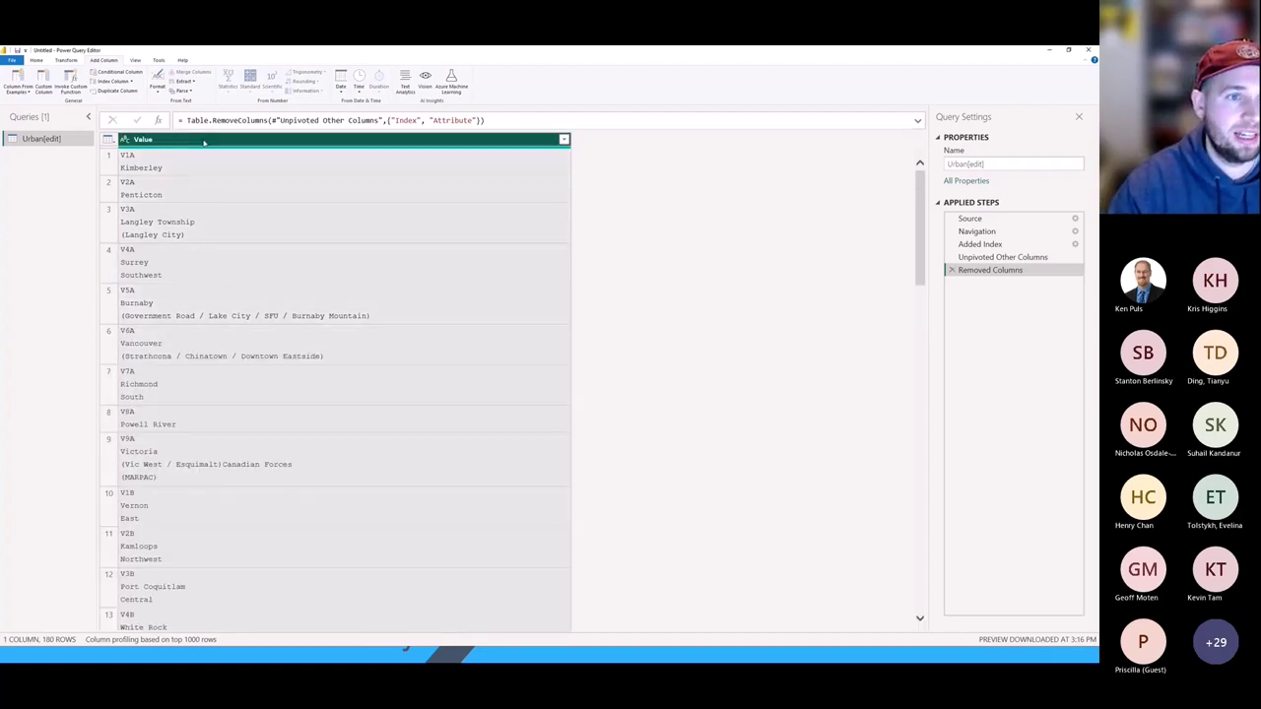
pyautogui.click(67, 60)
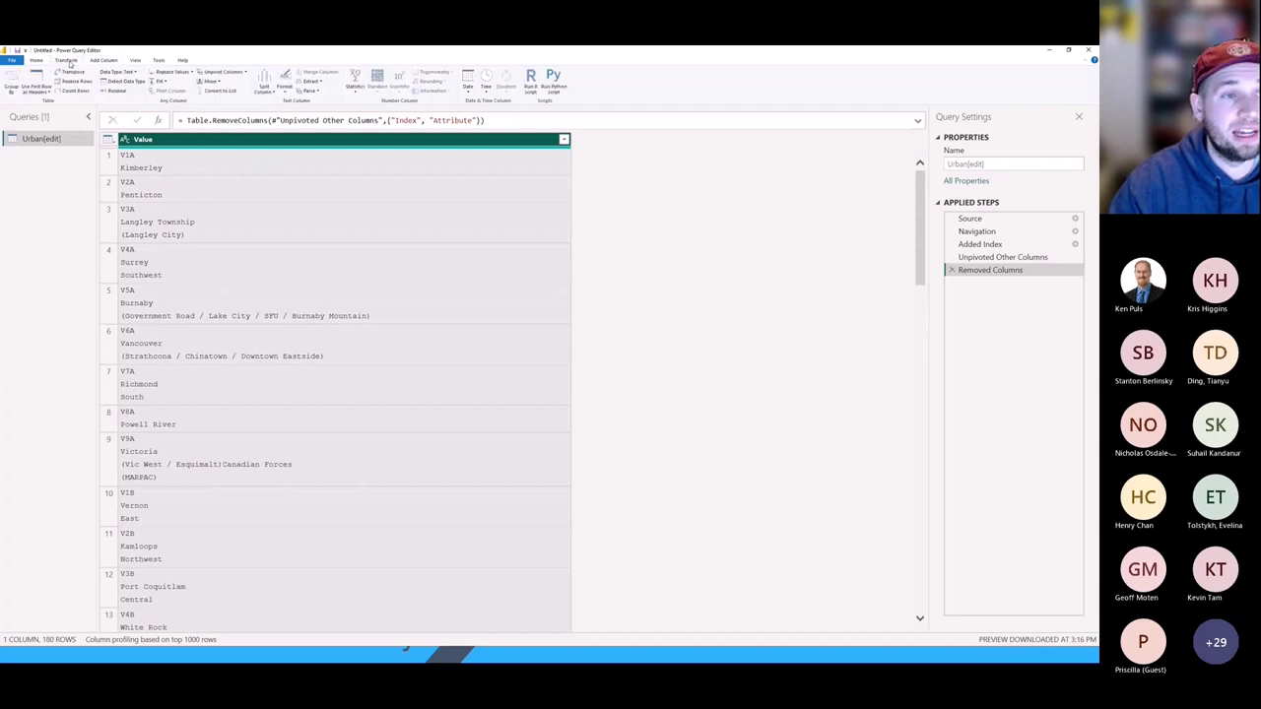
pyautogui.click(288, 91)
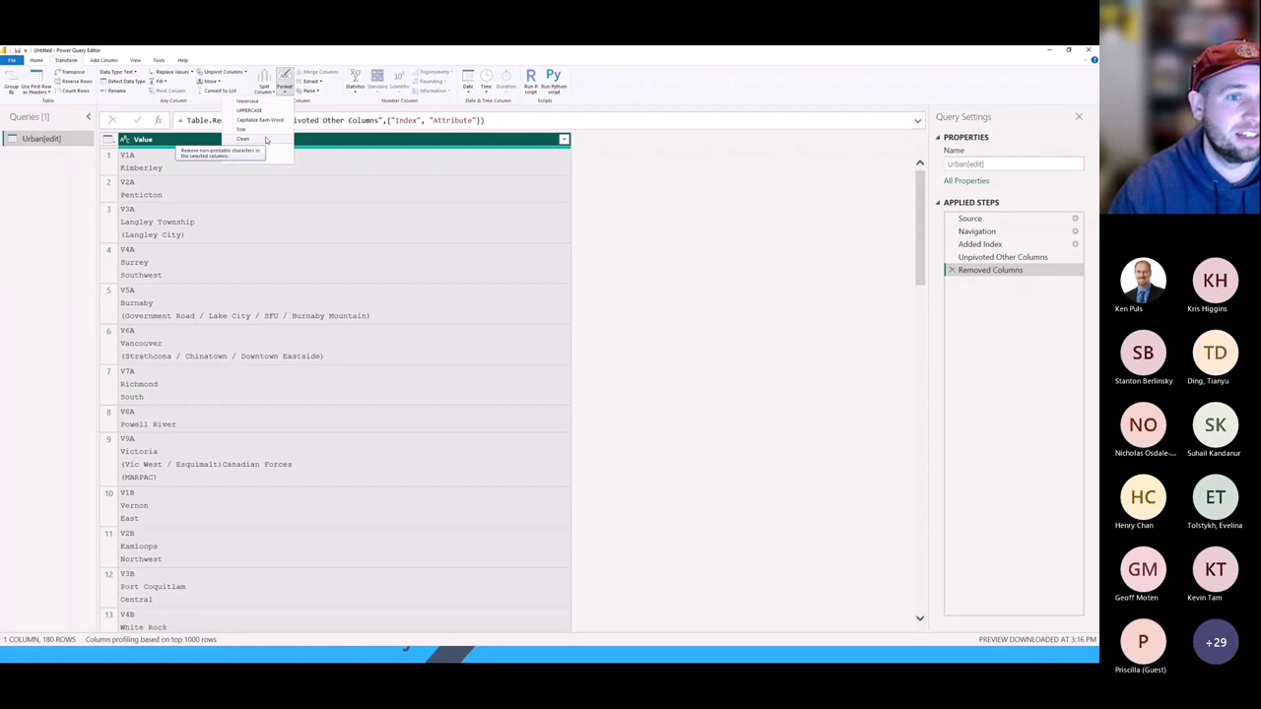
pyautogui.click(264, 139)
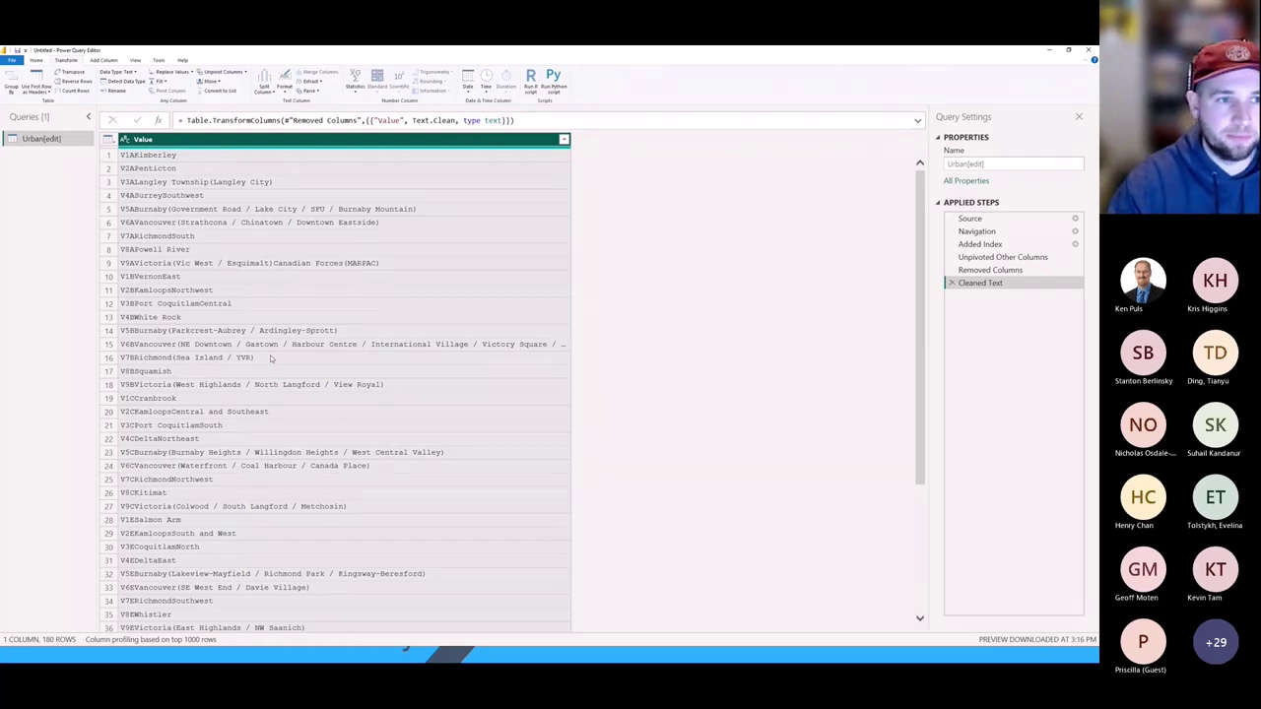
pyautogui.scroll(-15, 295, 364)
pyautogui.scroll(15, 335, 506)
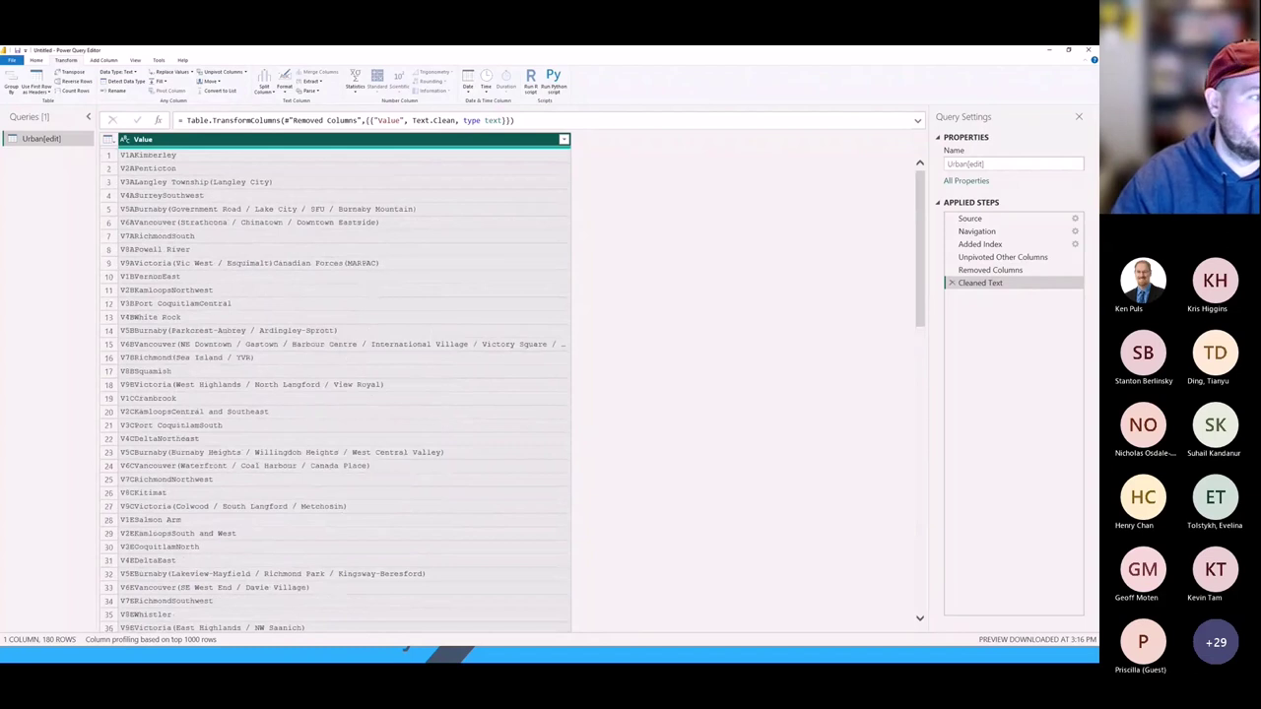
# Inspect the filter value list of the cleaned Value column without applying a filter.
pyautogui.click(563, 139)
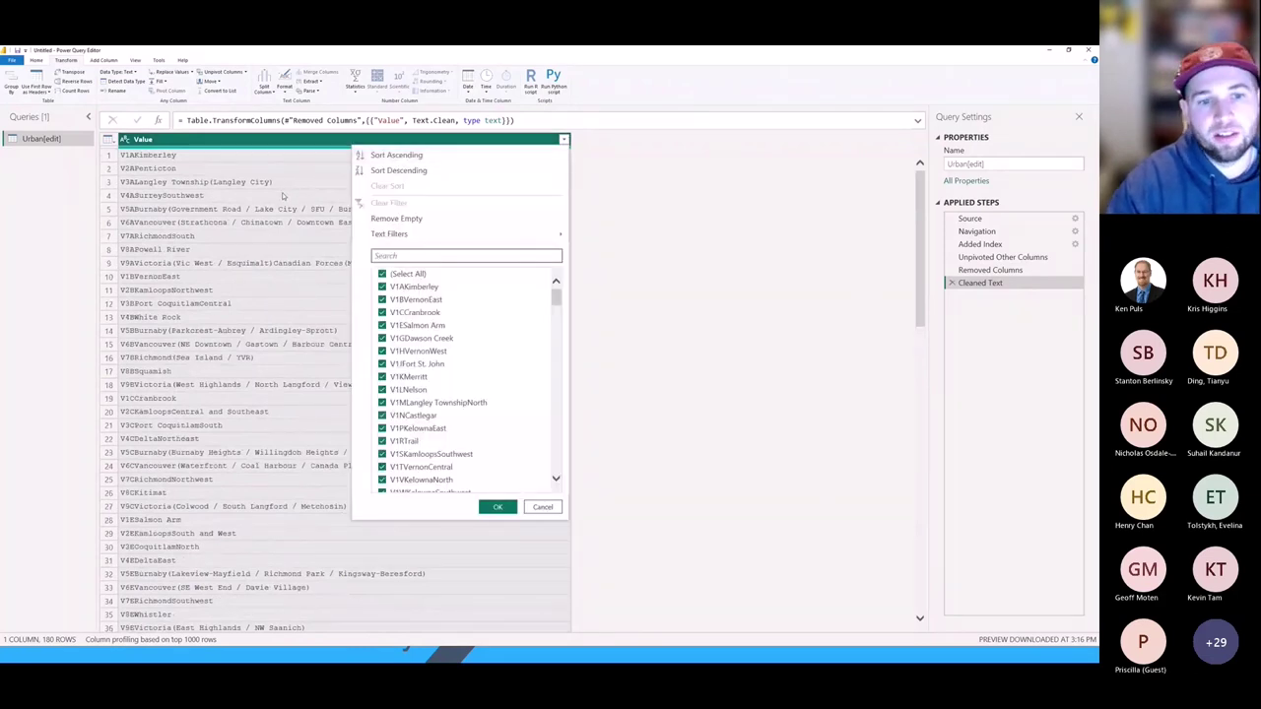
pyautogui.scroll(-8, 562, 377)
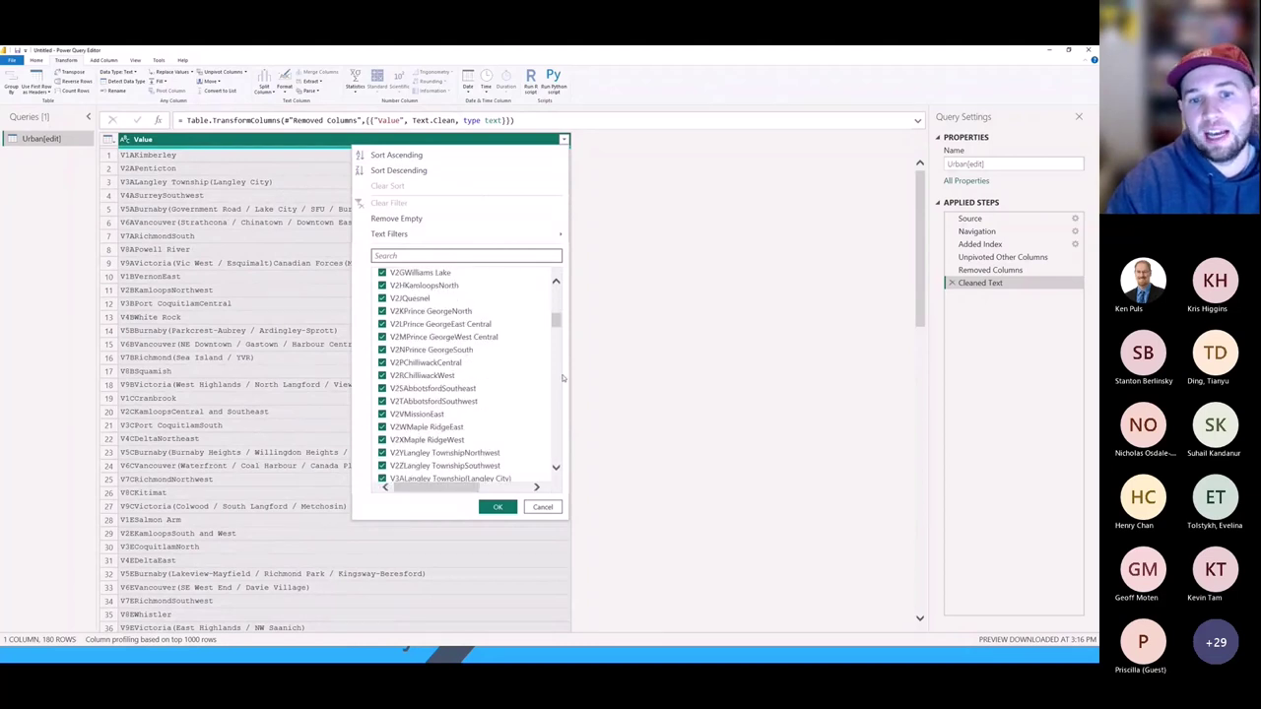
pyautogui.scroll(-5, 560, 342)
pyautogui.moveTo(557, 338); pyautogui.dragTo(613, 281)
pyautogui.click(613, 281)
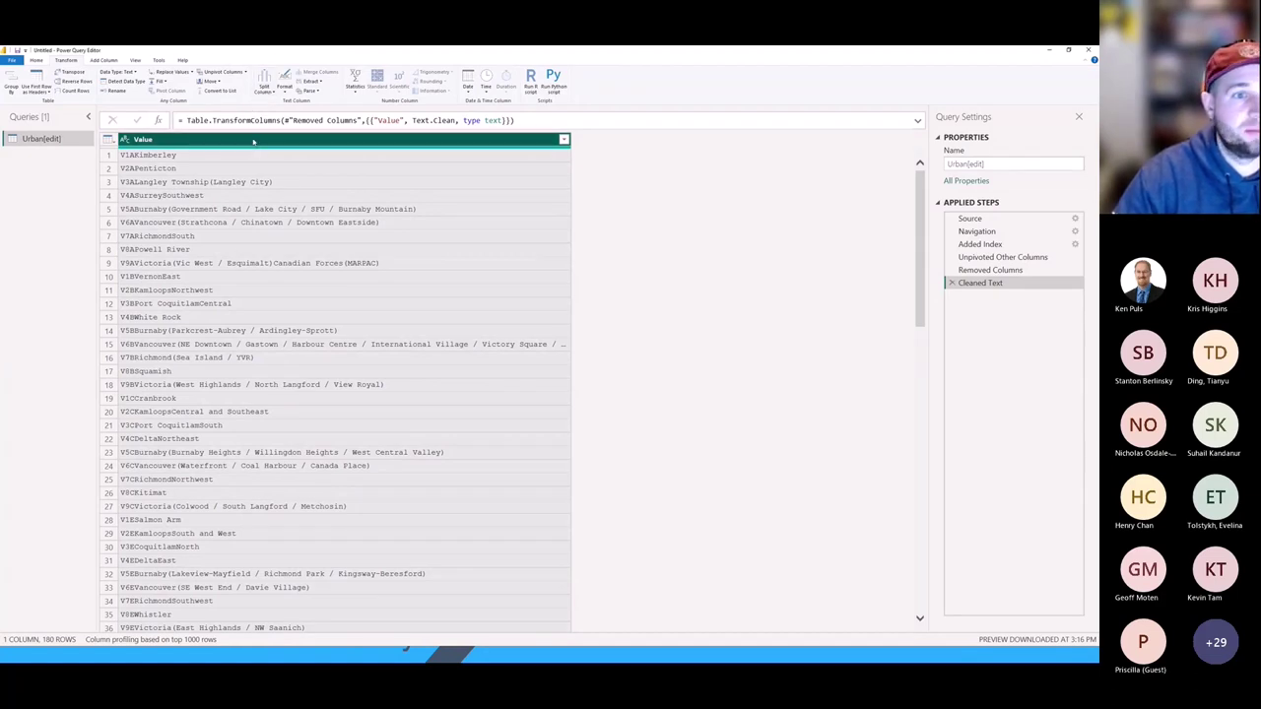
# Split the Value column by 3 characters, once, as far left as possible, and delete the automatic Changed Type step.
pyautogui.click(264, 85)
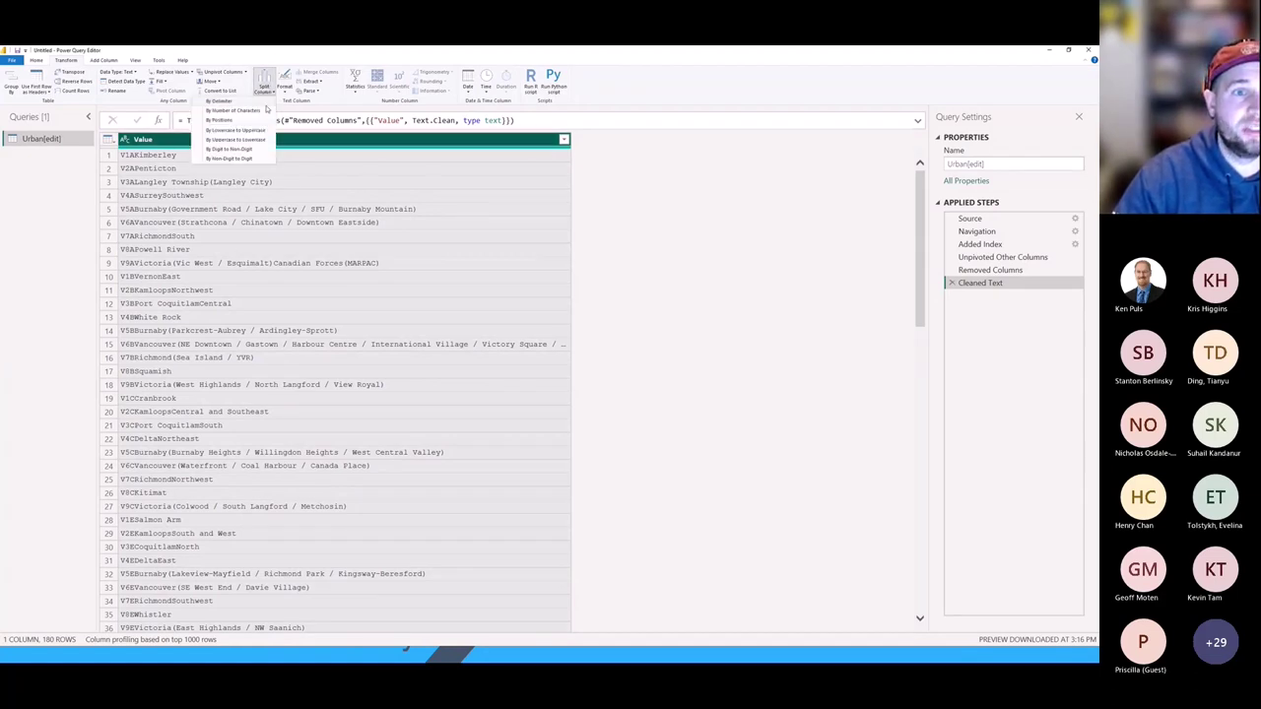
pyautogui.click(265, 111)
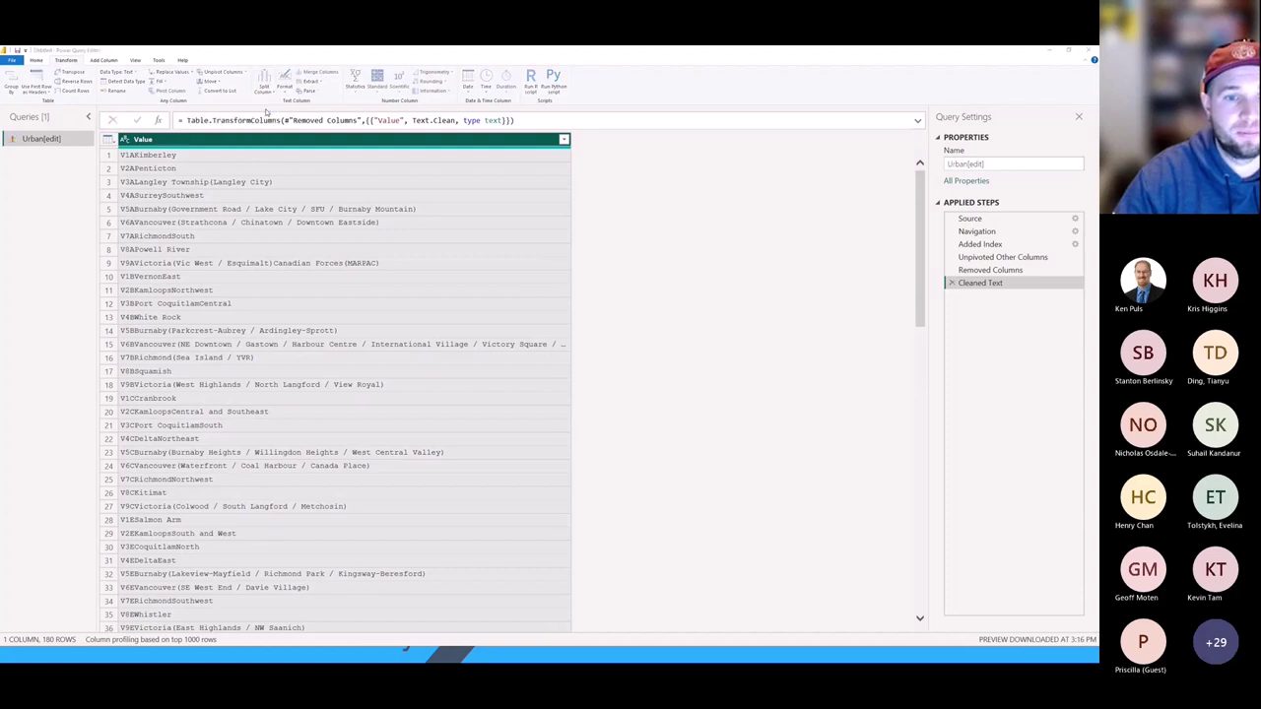
pyautogui.write('3')
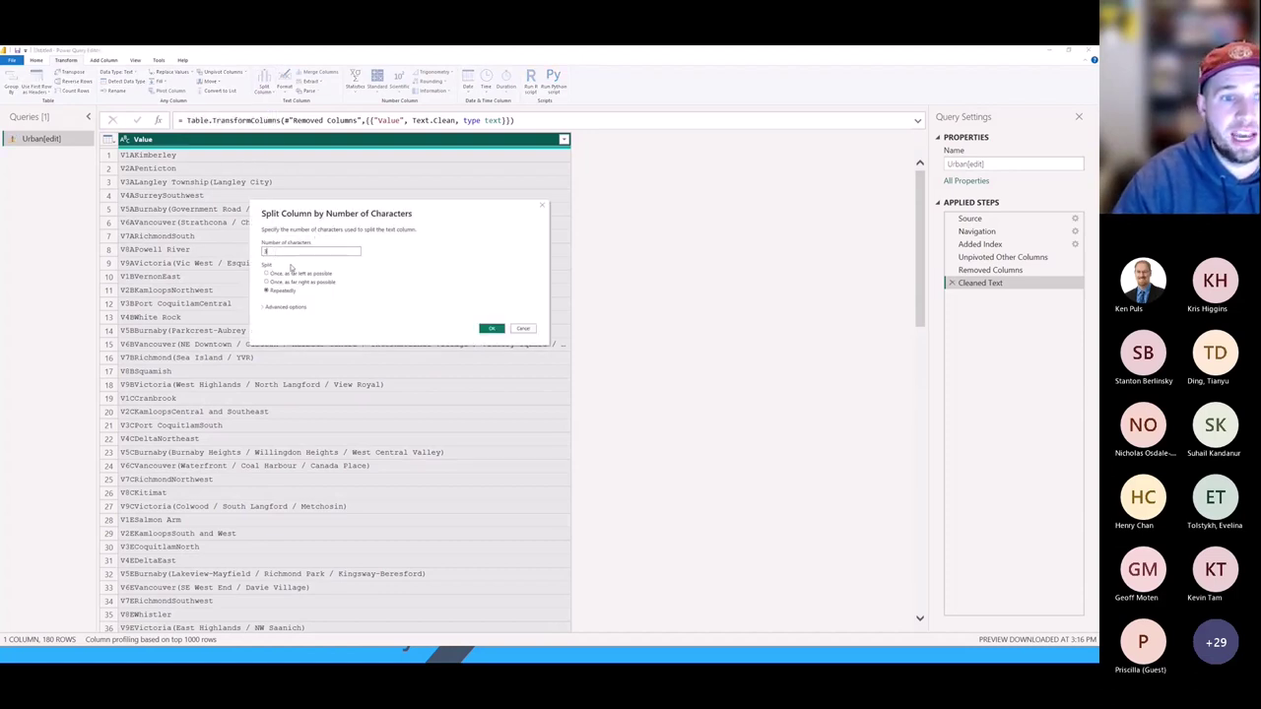
pyautogui.click(266, 273)
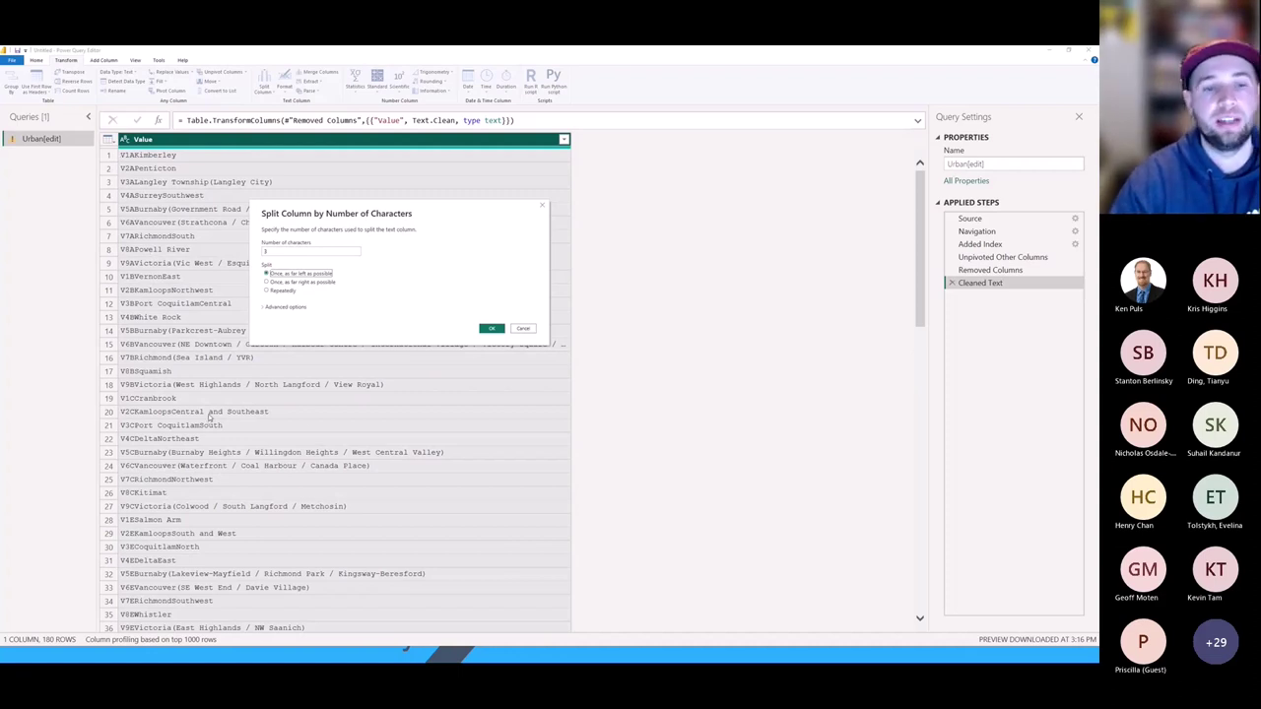
pyautogui.click(492, 329)
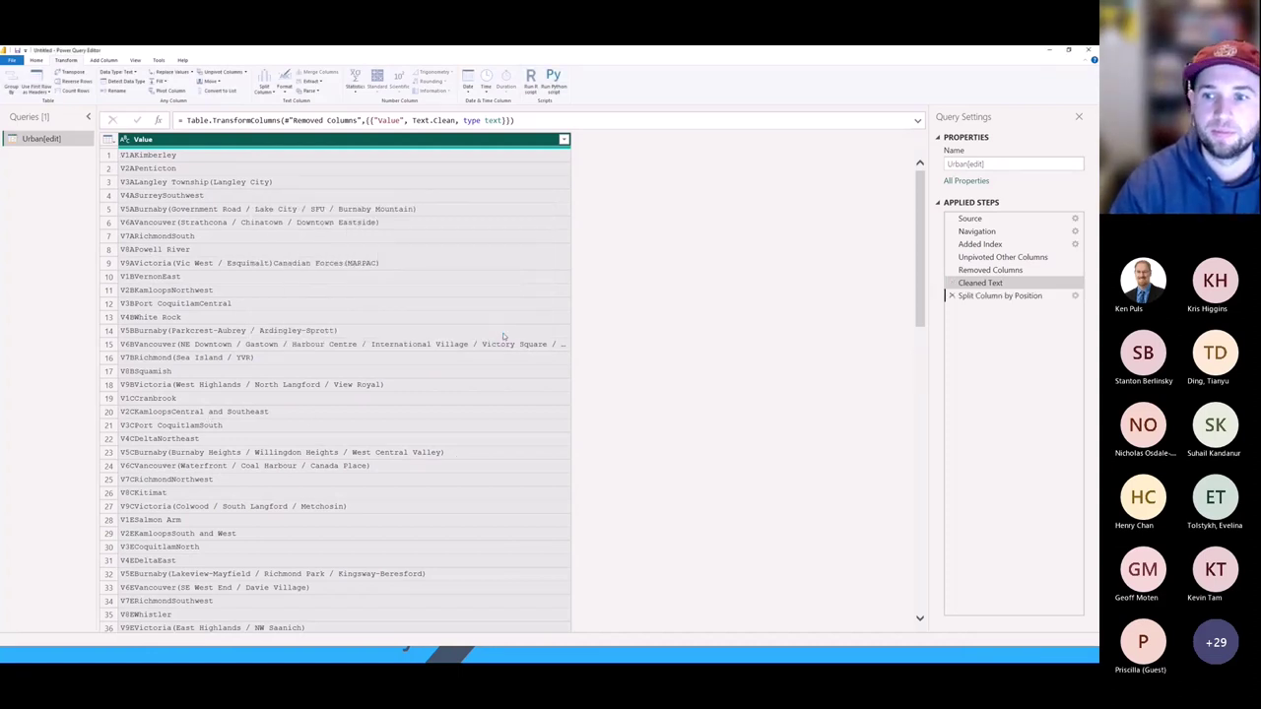
pyautogui.click(951, 309)
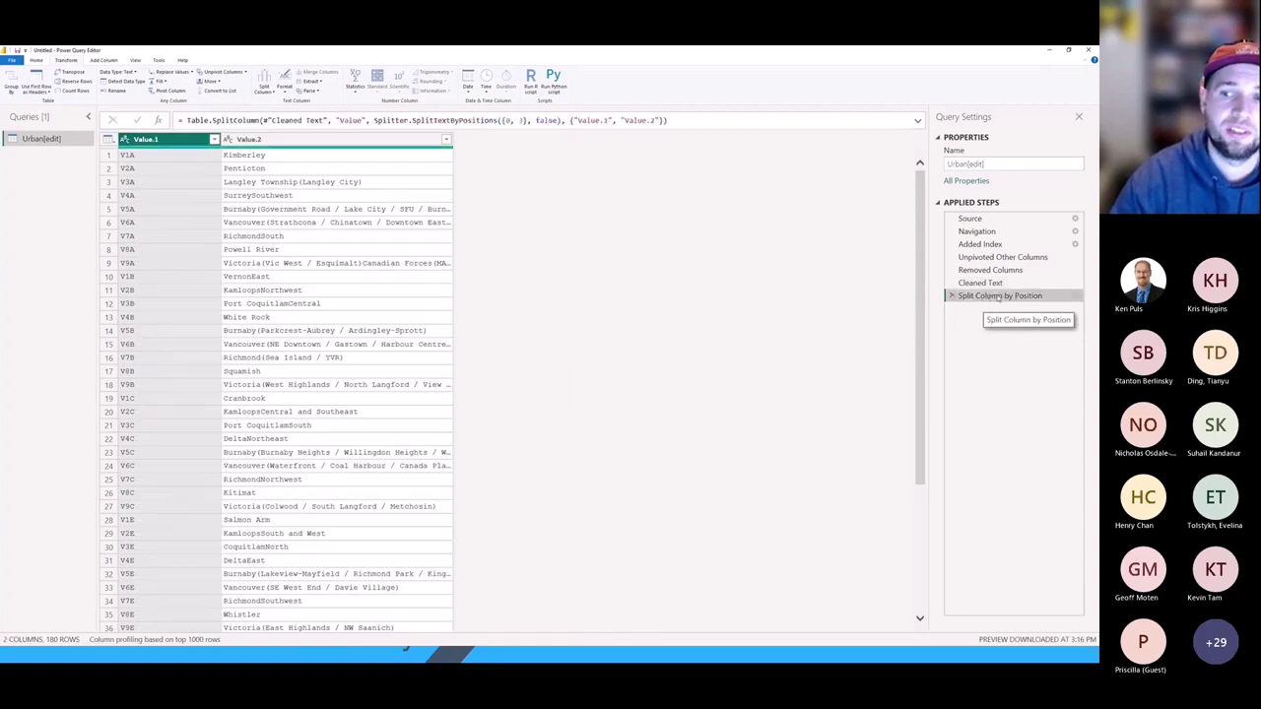
# Rename the split's output columns to FSA and Location within its formula, deleting the automatic Changed Type step each time.
pyautogui.moveTo(609, 121); pyautogui.dragTo(578, 120)
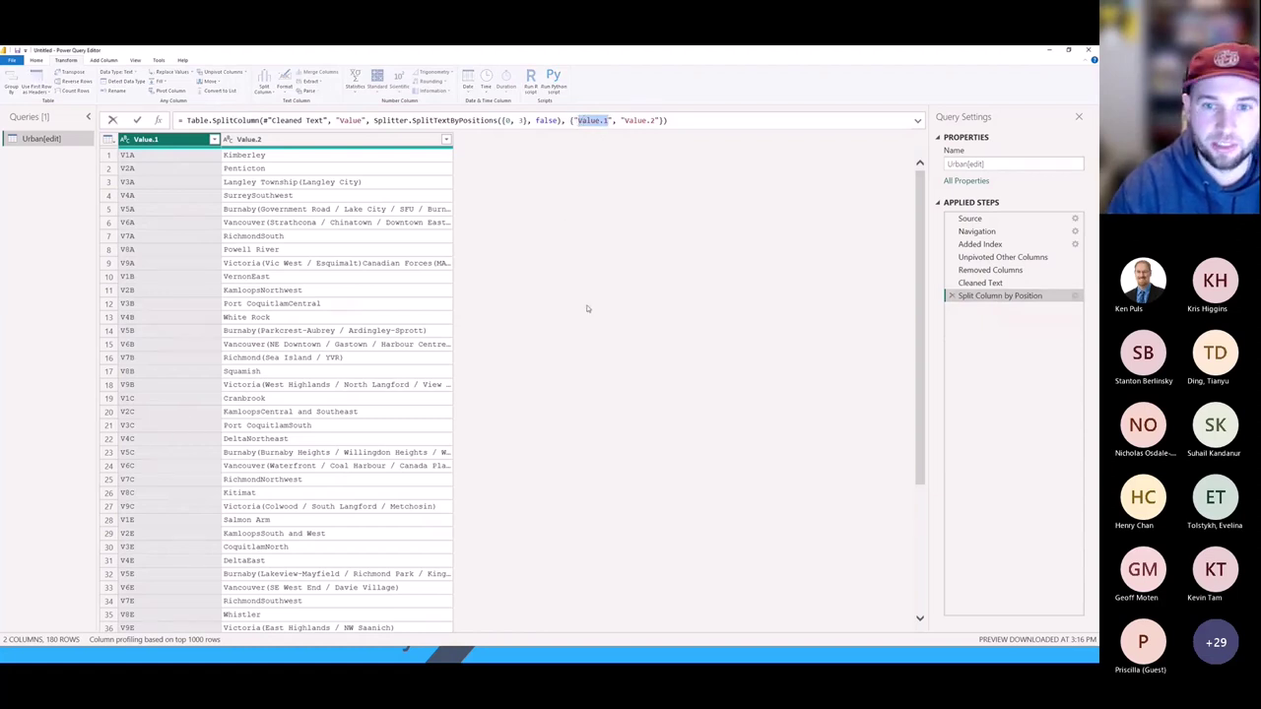
pyautogui.write('FSA')
pyautogui.press('Return')
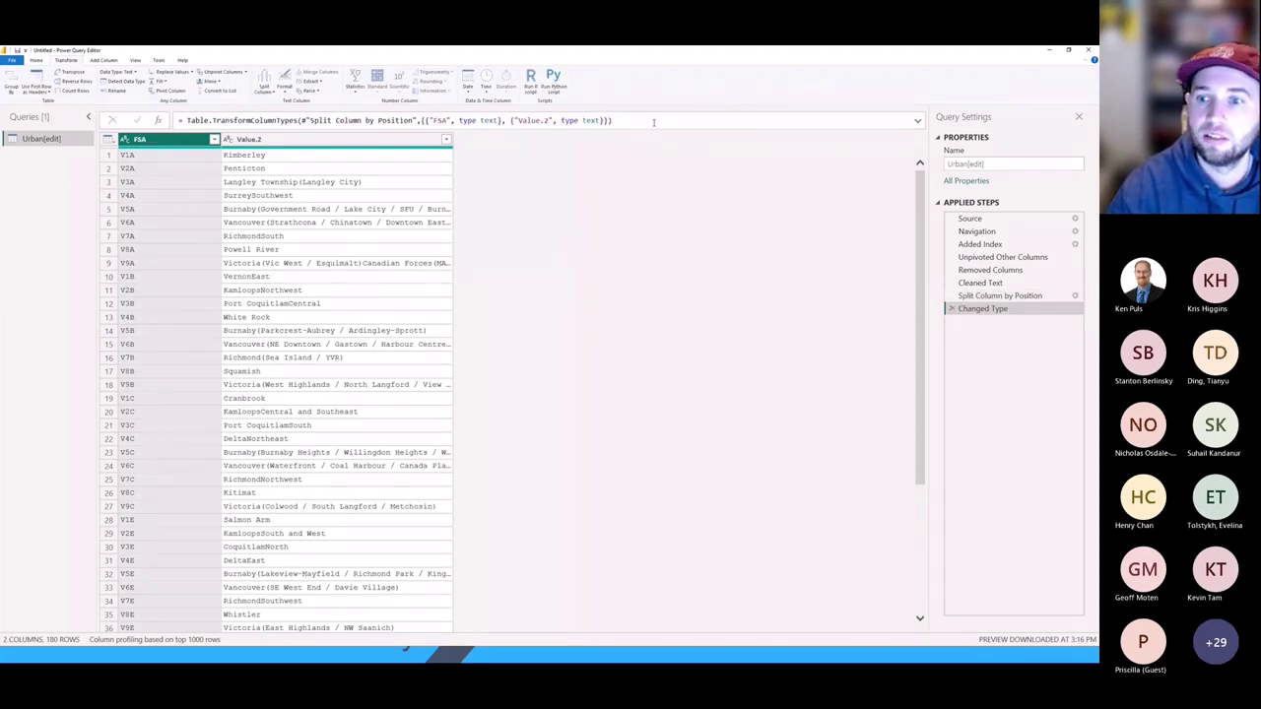
pyautogui.click(951, 308)
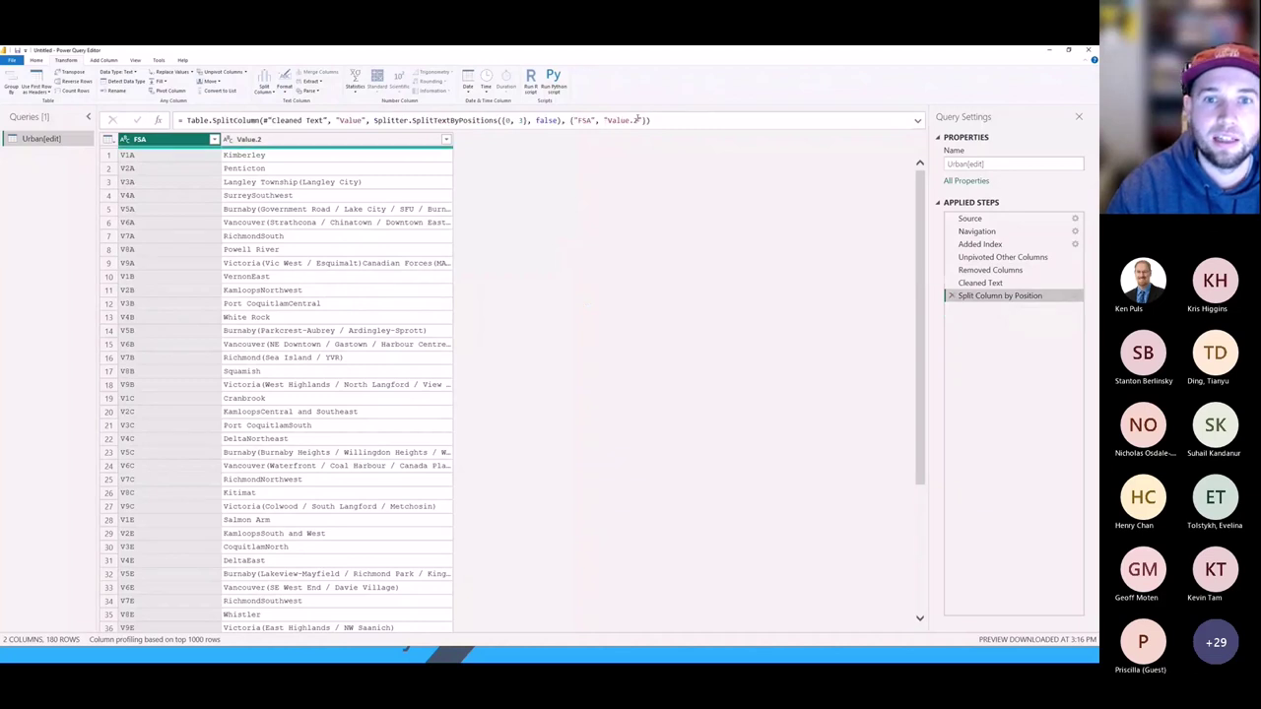
pyautogui.moveTo(642, 121); pyautogui.dragTo(606, 121)
pyautogui.write('Loc')
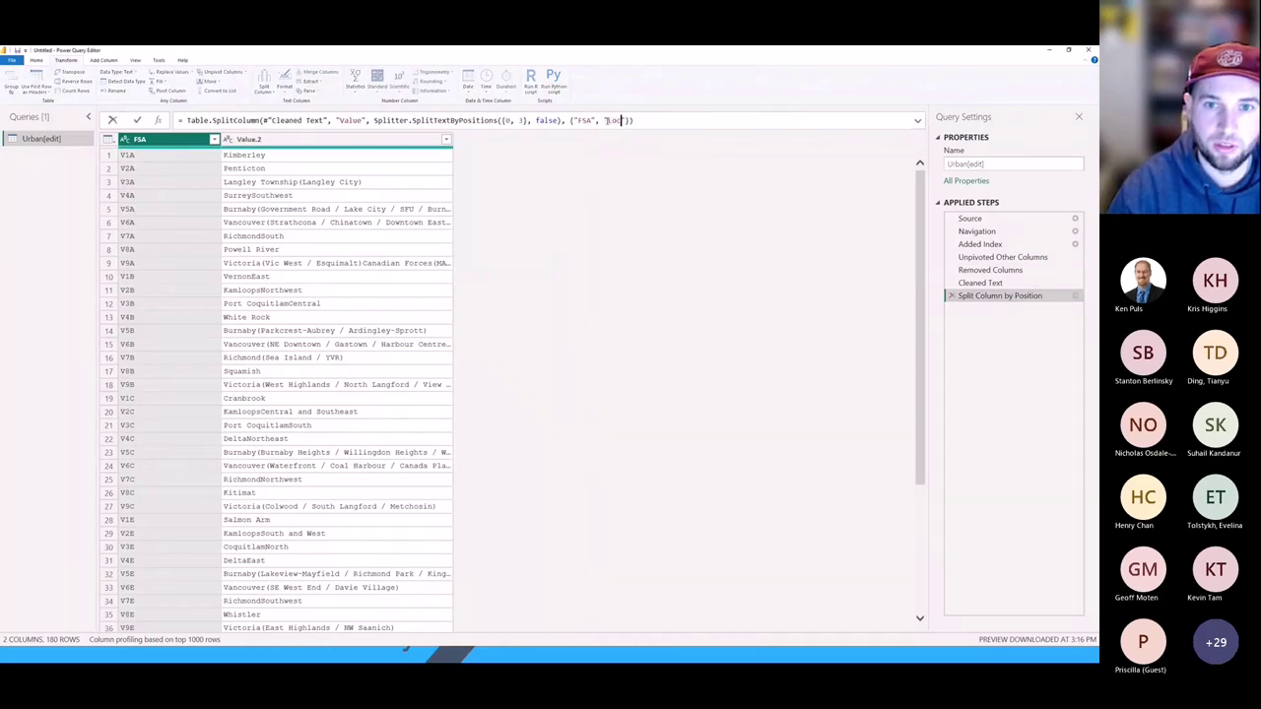
pyautogui.write('ation')
pyautogui.press('Return')
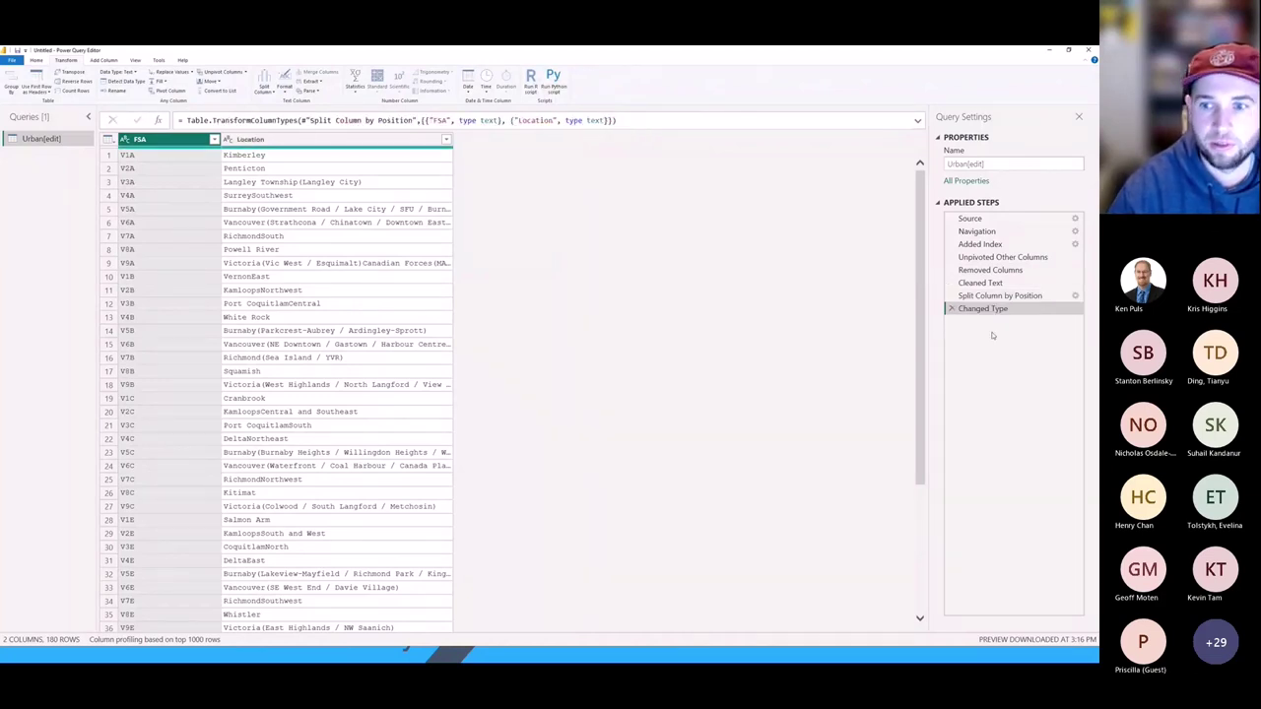
pyautogui.click(951, 309)
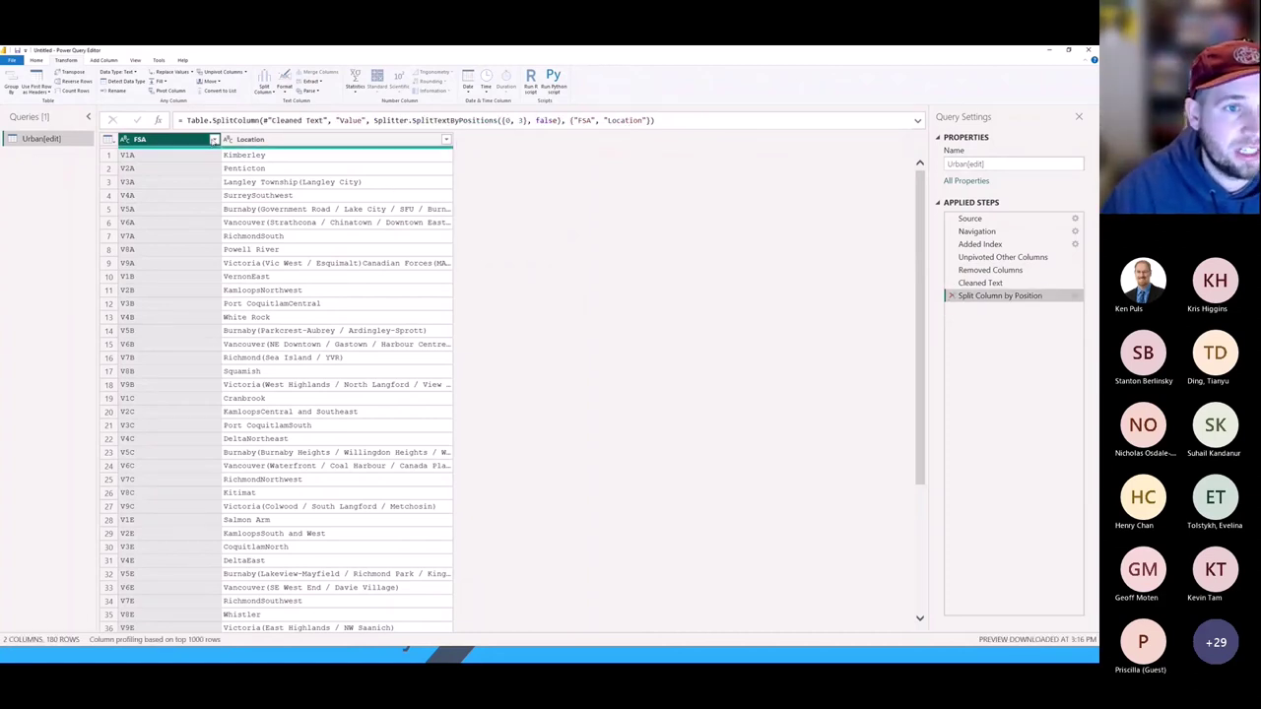
# Inspect the filter value lists of the FSA and Location columns without applying a filter.
pyautogui.click(213, 140)
pyautogui.moveTo(206, 287)
pyautogui.mouseDown()
pyautogui.moveTo(205, 457)
pyautogui.moveTo(206, 296)
pyautogui.mouseUp()
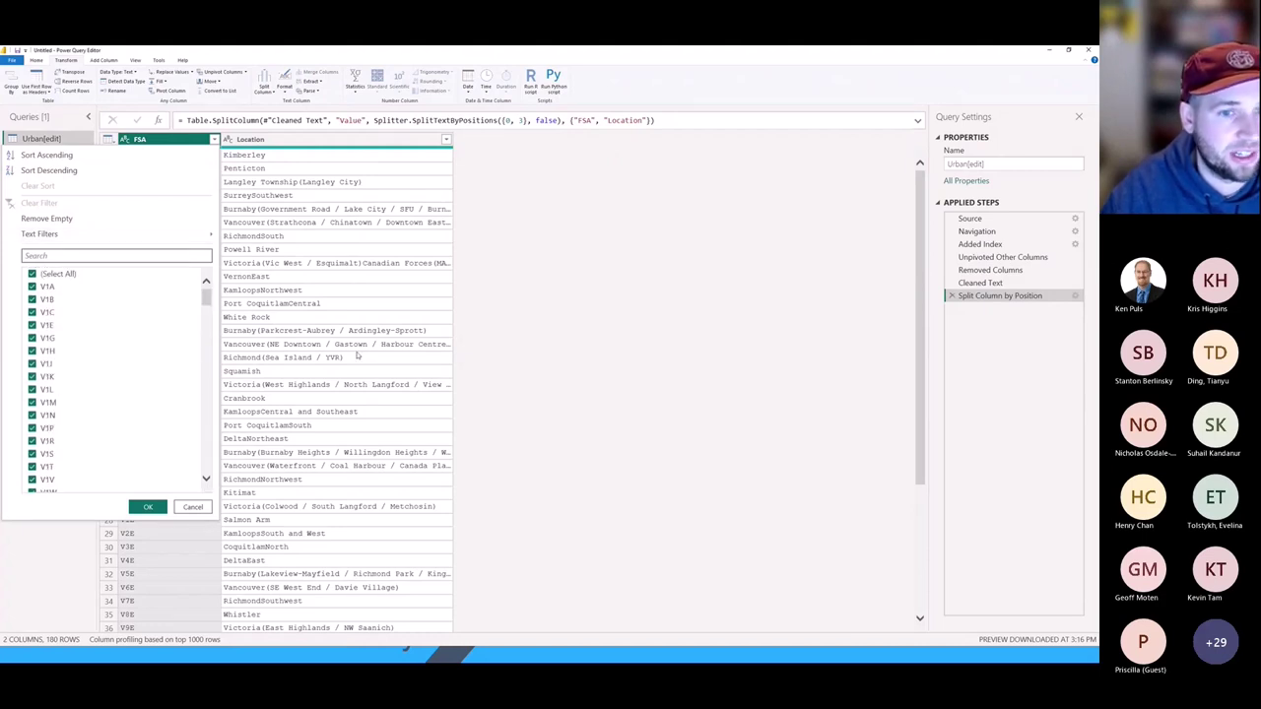
pyautogui.click(358, 357)
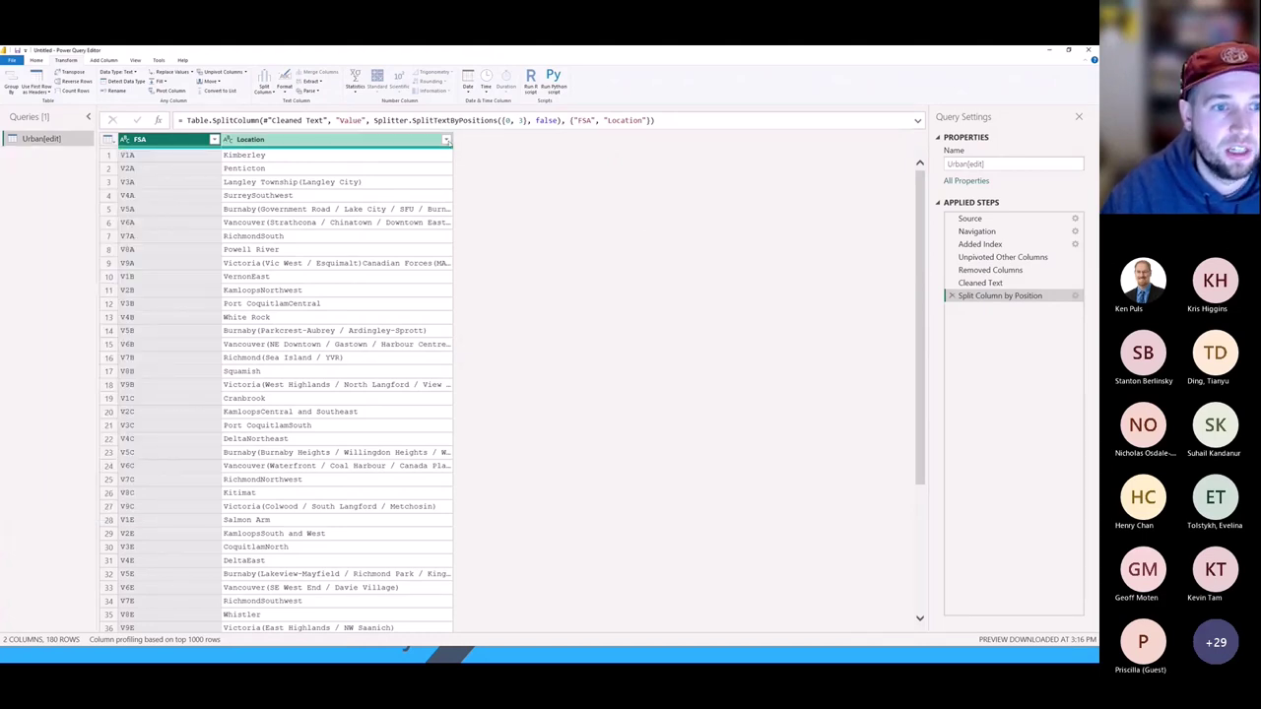
pyautogui.click(445, 140)
pyautogui.click(473, 237)
# Widen the Location column and preview the V4A, V7A and V1B rows where city and area run together.
pyautogui.moveTo(454, 140); pyautogui.dragTo(688, 140)
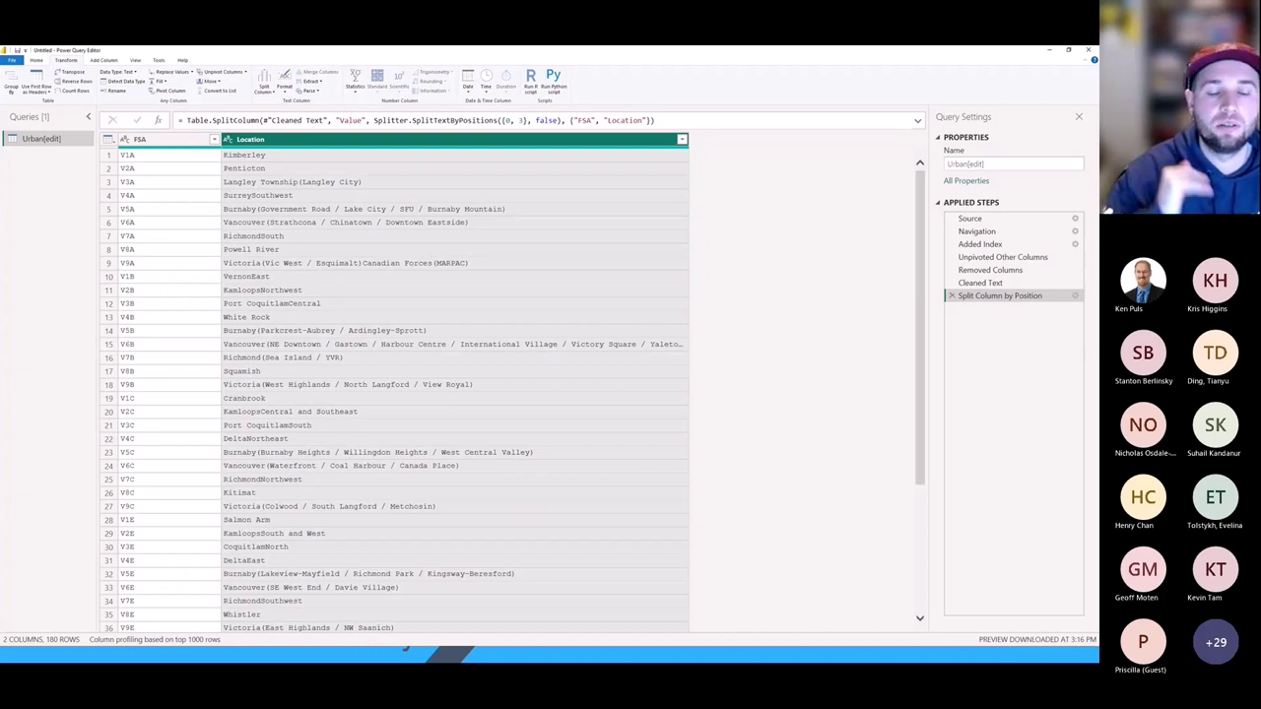
pyautogui.click(109, 195)
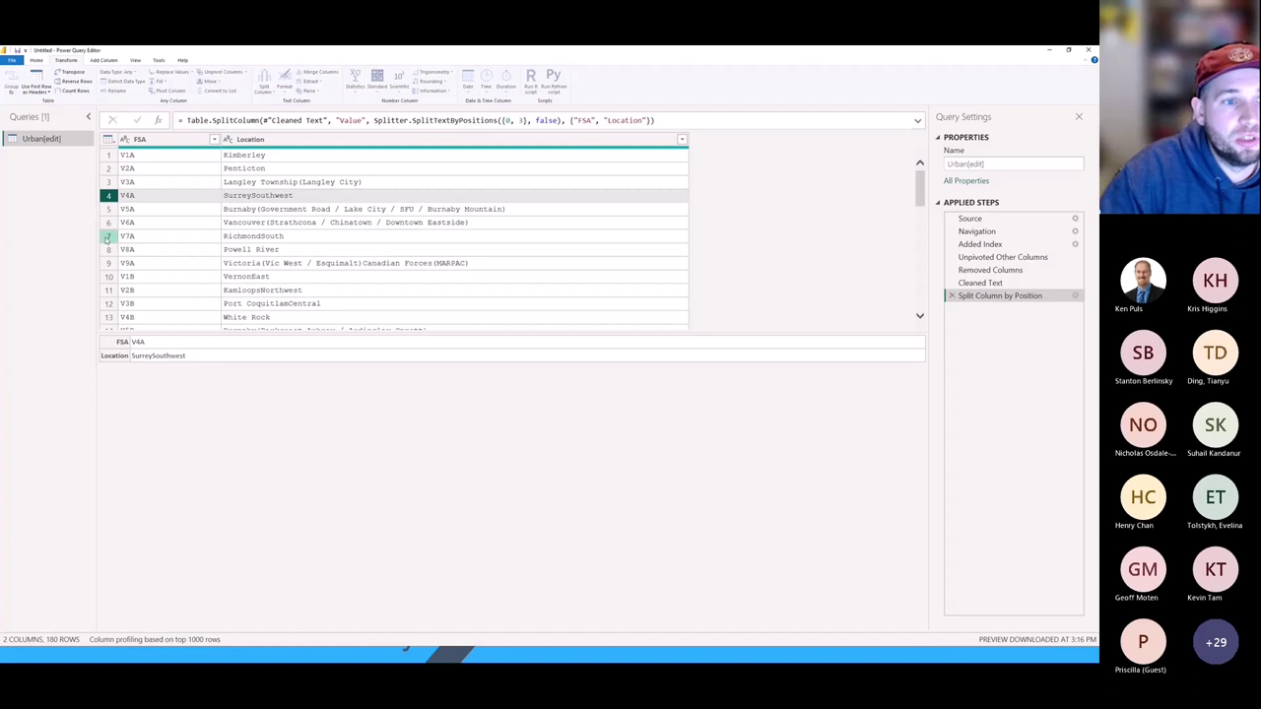
pyautogui.click(240, 241)
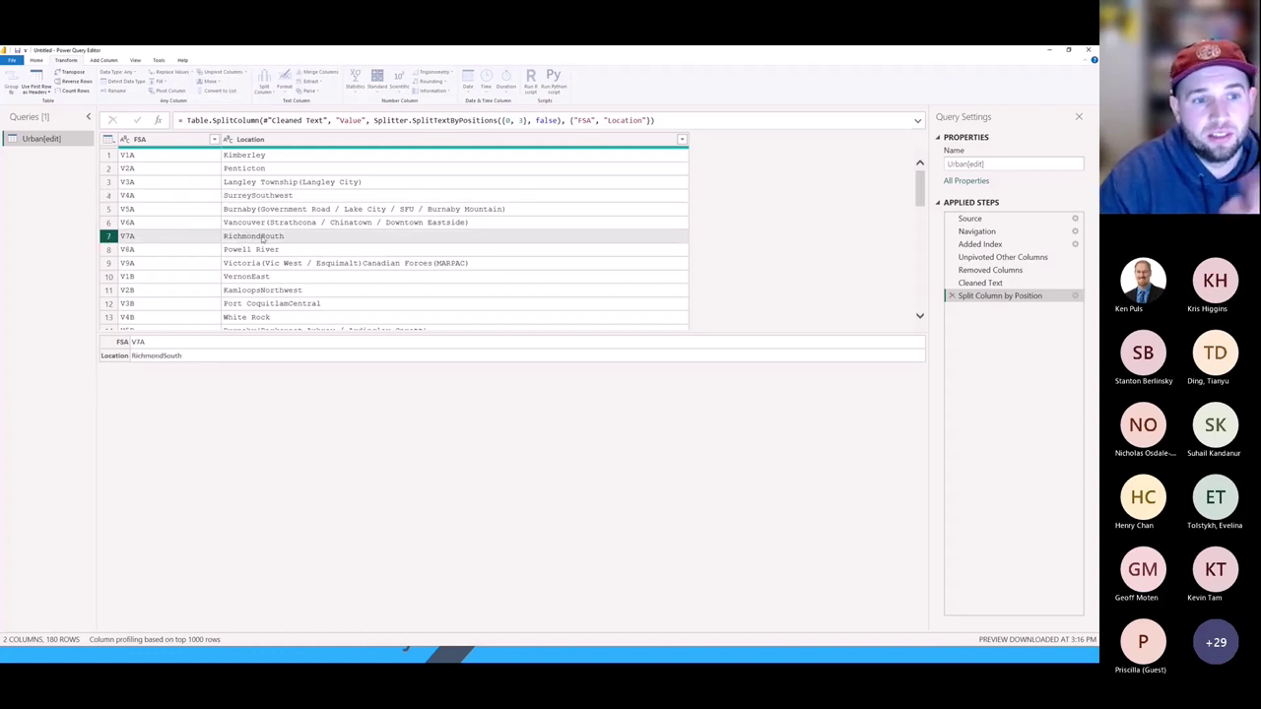
pyautogui.click(141, 277)
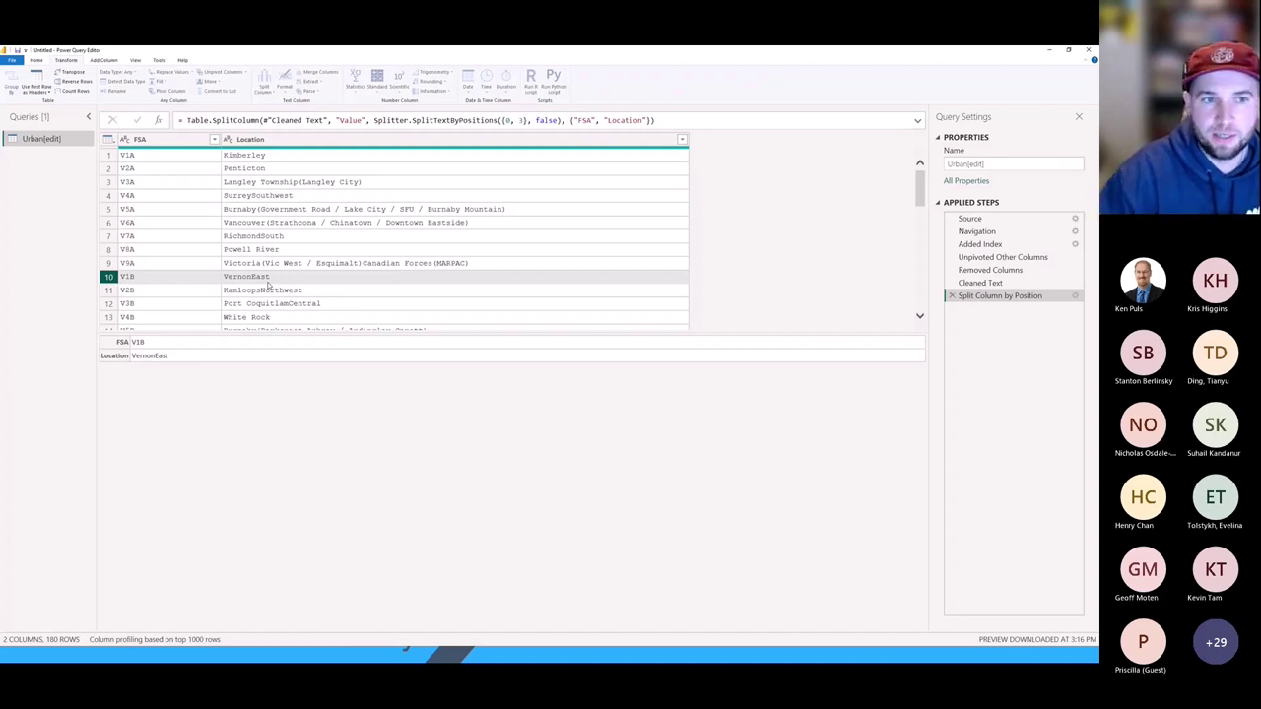
# Split the Location column at each transition from lowercase to uppercase.
pyautogui.click(369, 145)
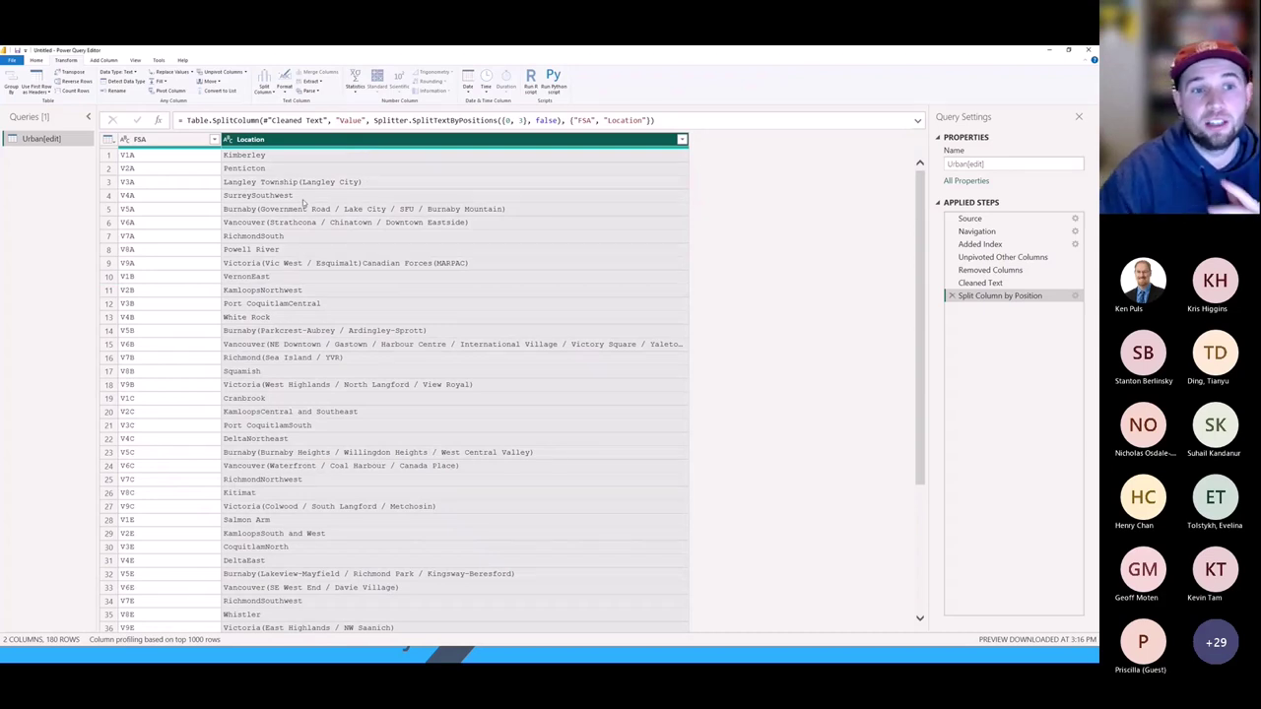
pyautogui.click(266, 87)
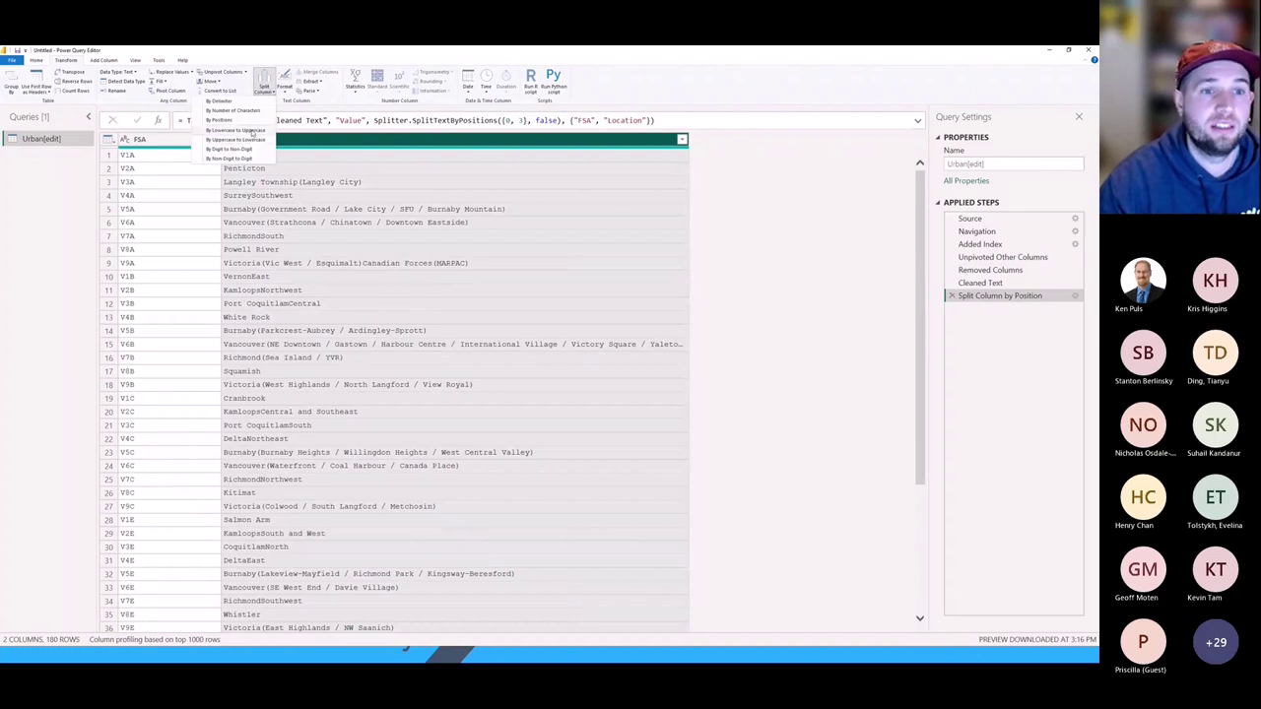
pyautogui.click(252, 131)
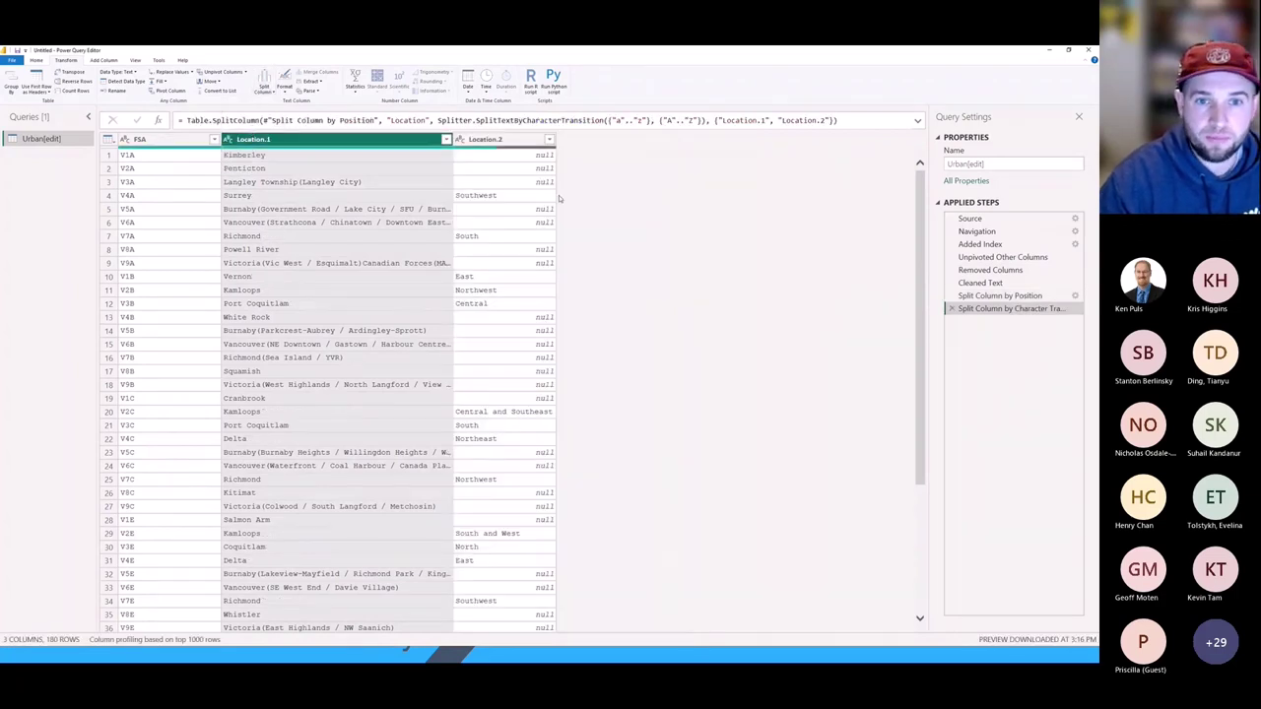
# Expand the split step's formula and examine its Splitter.SplitTextByCharacterTransition function with the "a".."z" and "A".."Z" lists.
pyautogui.click(918, 120)
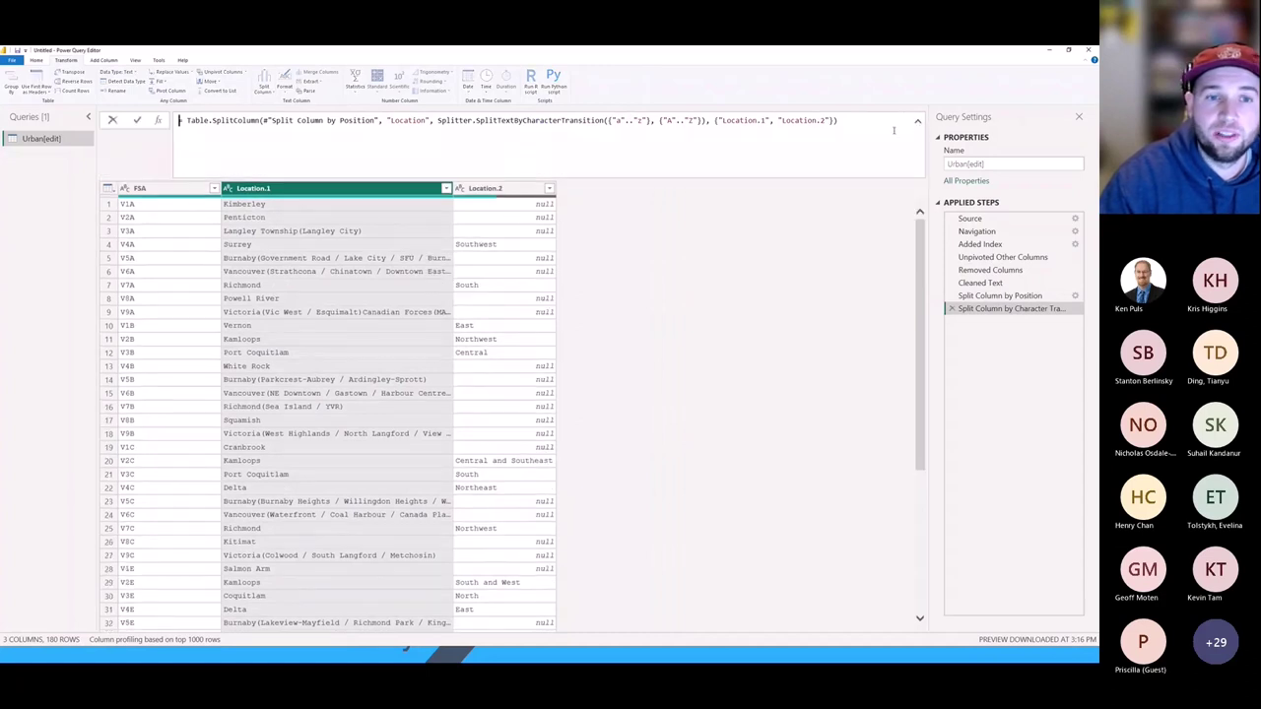
pyautogui.moveTo(437, 120); pyautogui.dragTo(604, 120)
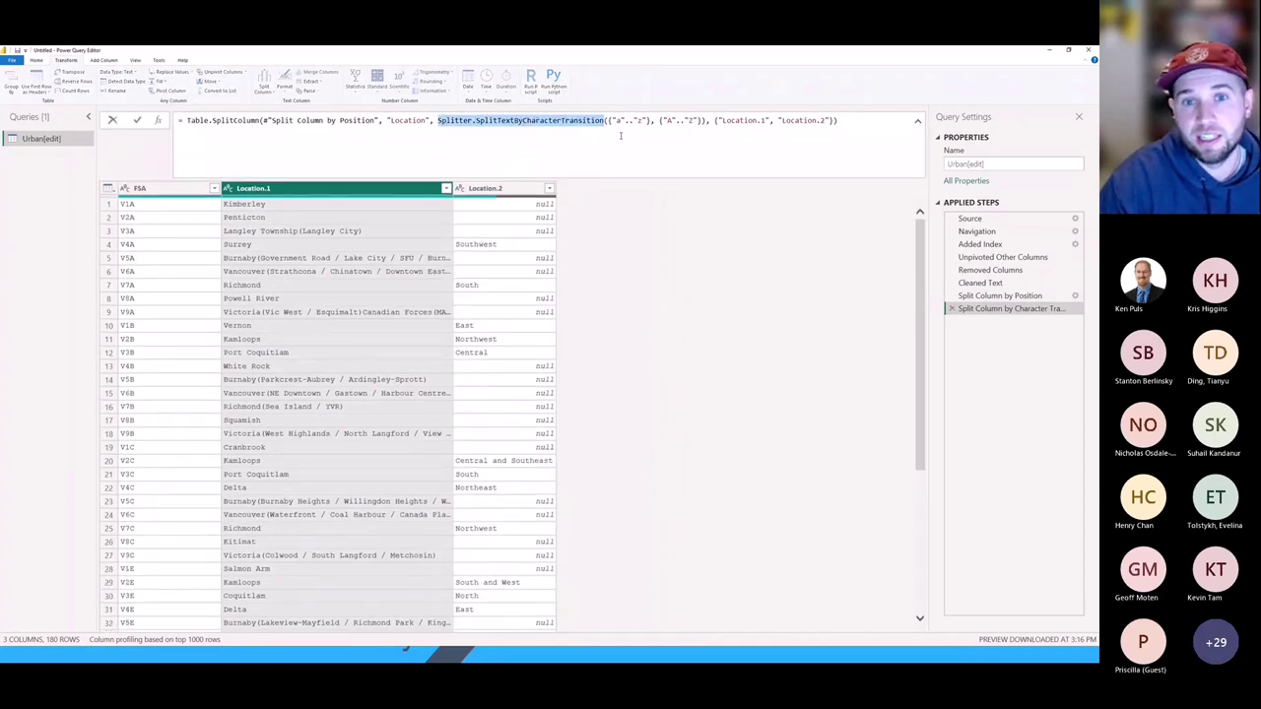
pyautogui.click(609, 120)
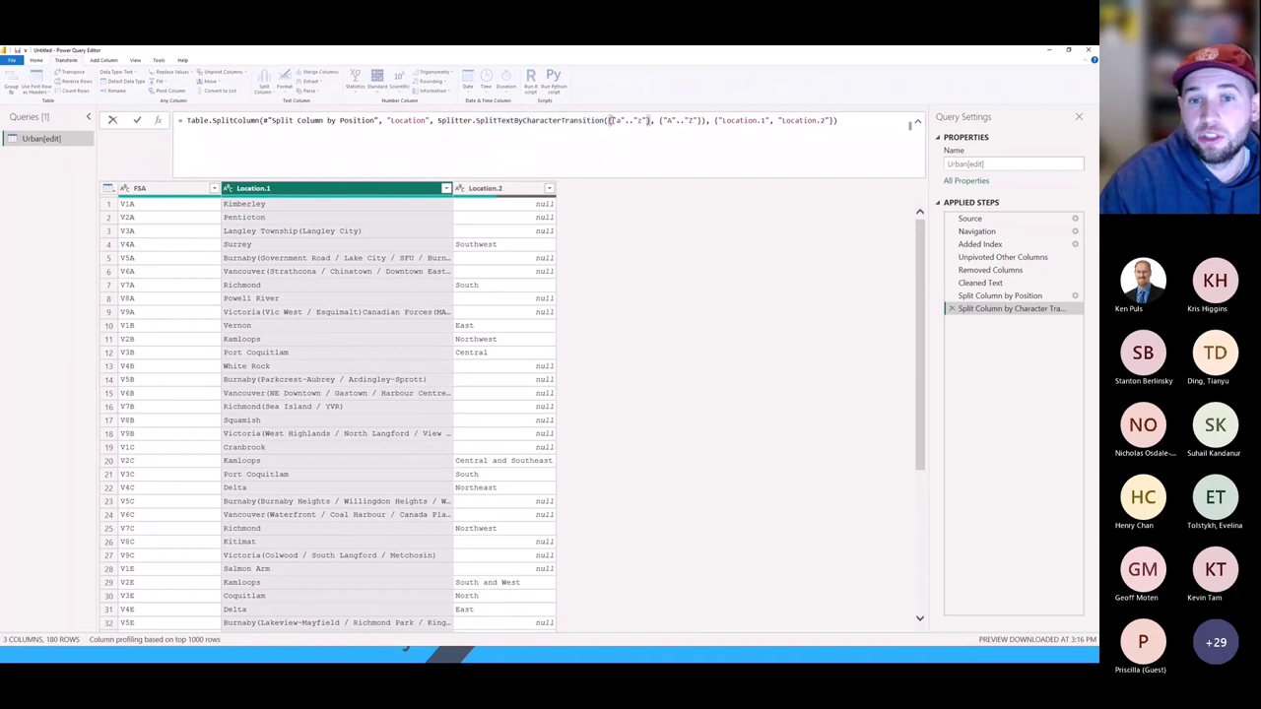
pyautogui.moveTo(609, 120); pyautogui.dragTo(647, 120)
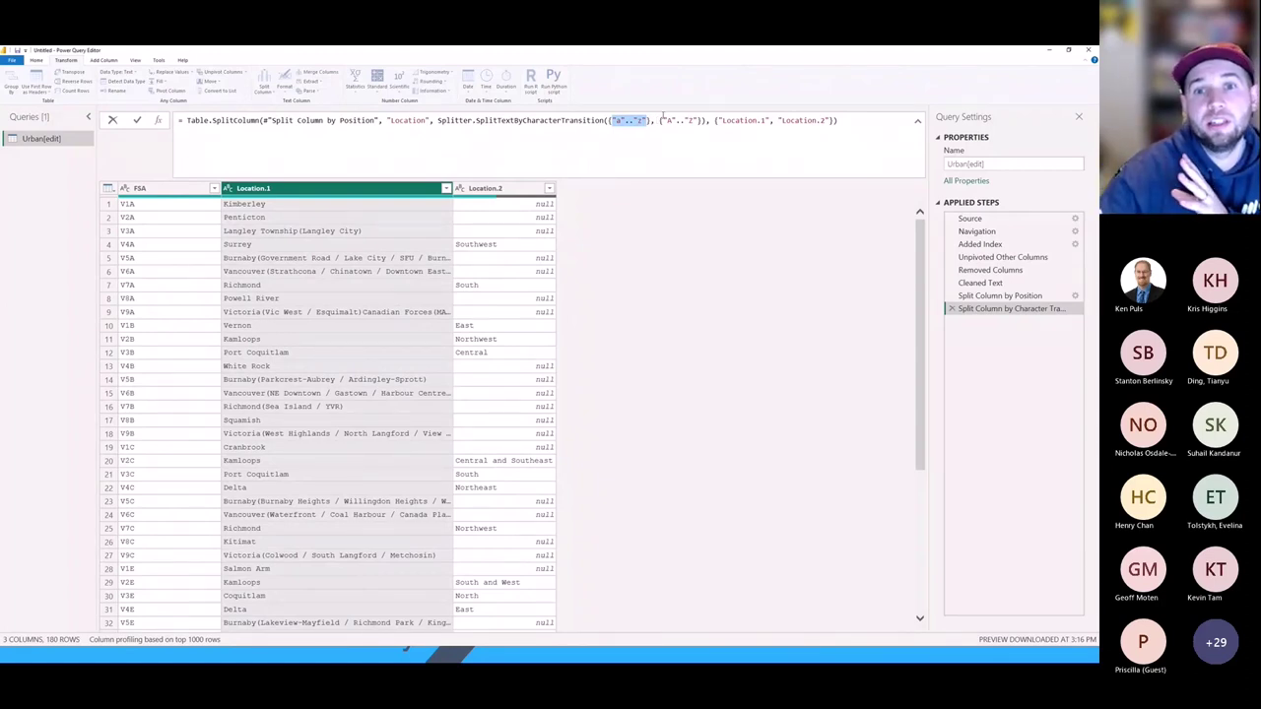
pyautogui.moveTo(660, 120); pyautogui.dragTo(693, 120)
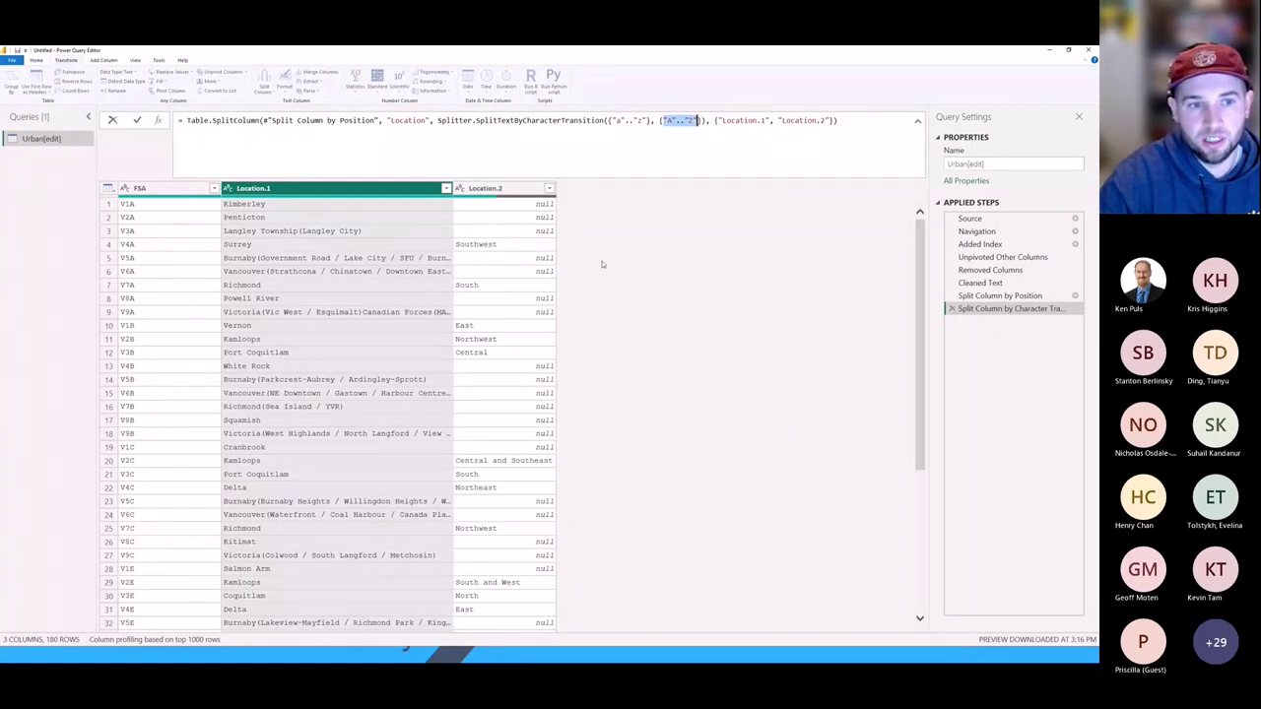
pyautogui.press('Return')
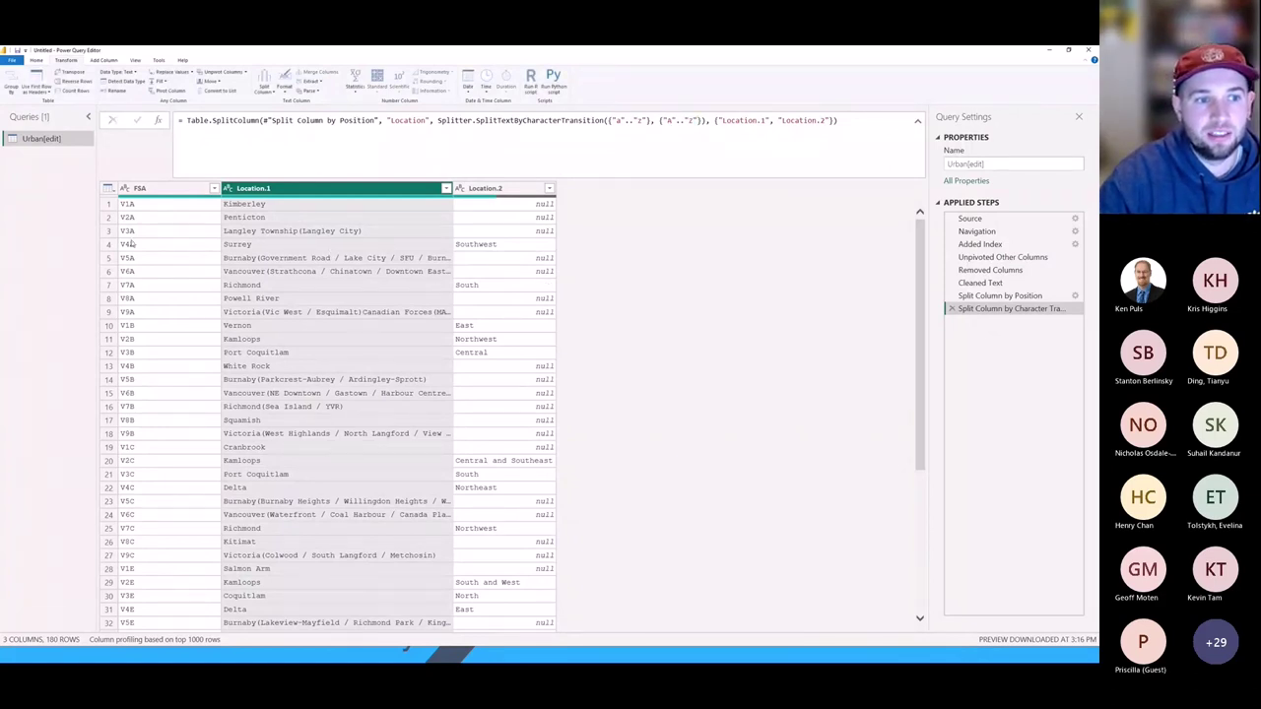
# Preview the split results in the V4A, V7A and V1B rows, enlarging the table area above the preview.
pyautogui.click(111, 245)
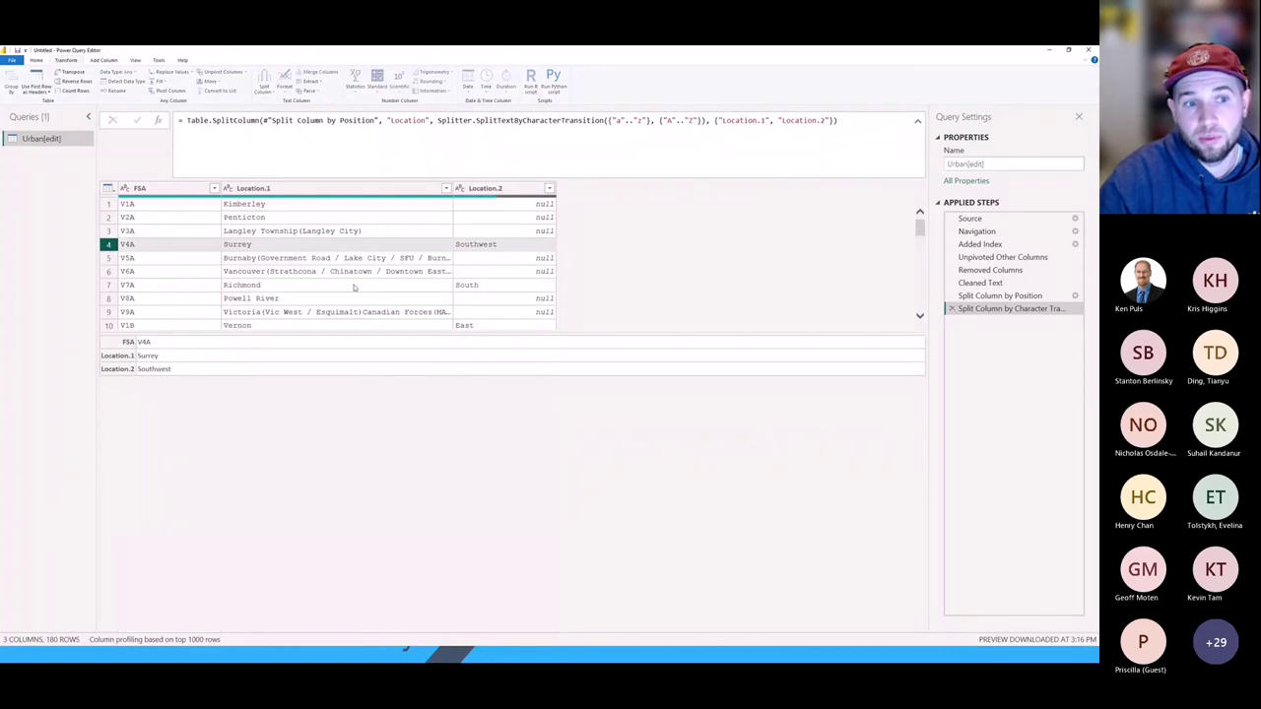
pyautogui.click(320, 285)
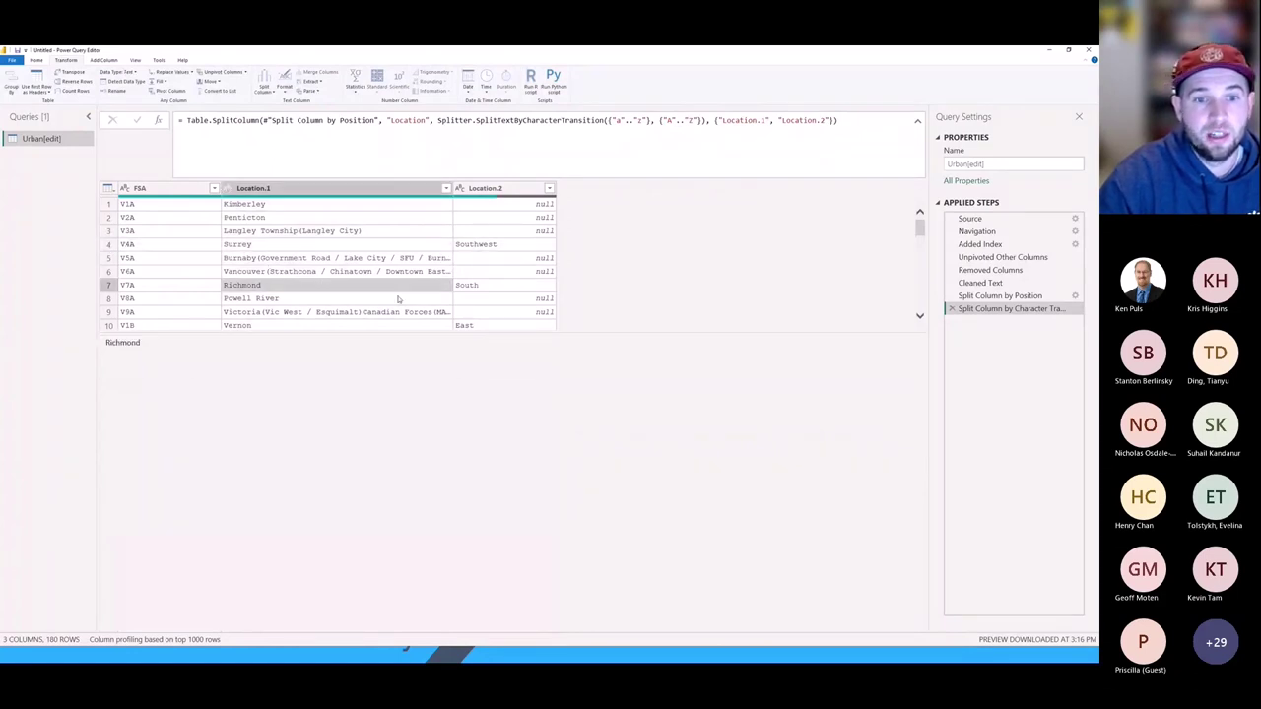
pyautogui.click(498, 326)
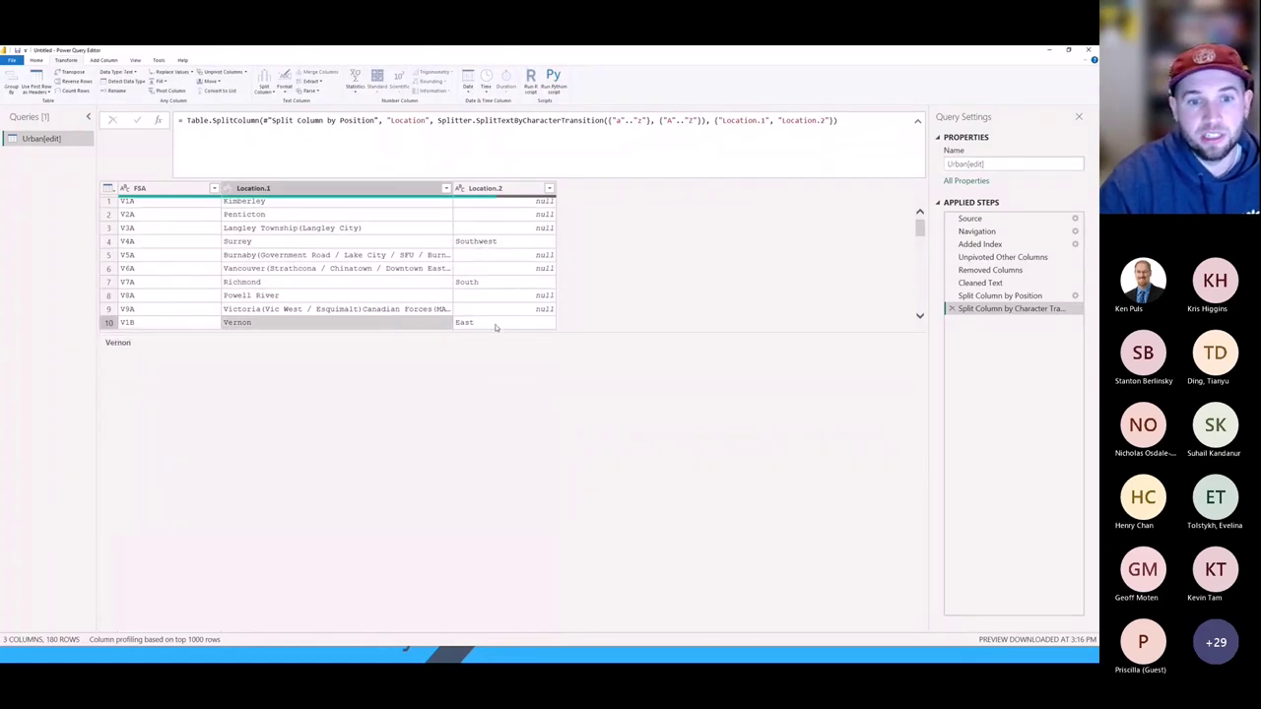
pyautogui.moveTo(604, 359); pyautogui.dragTo(602, 391)
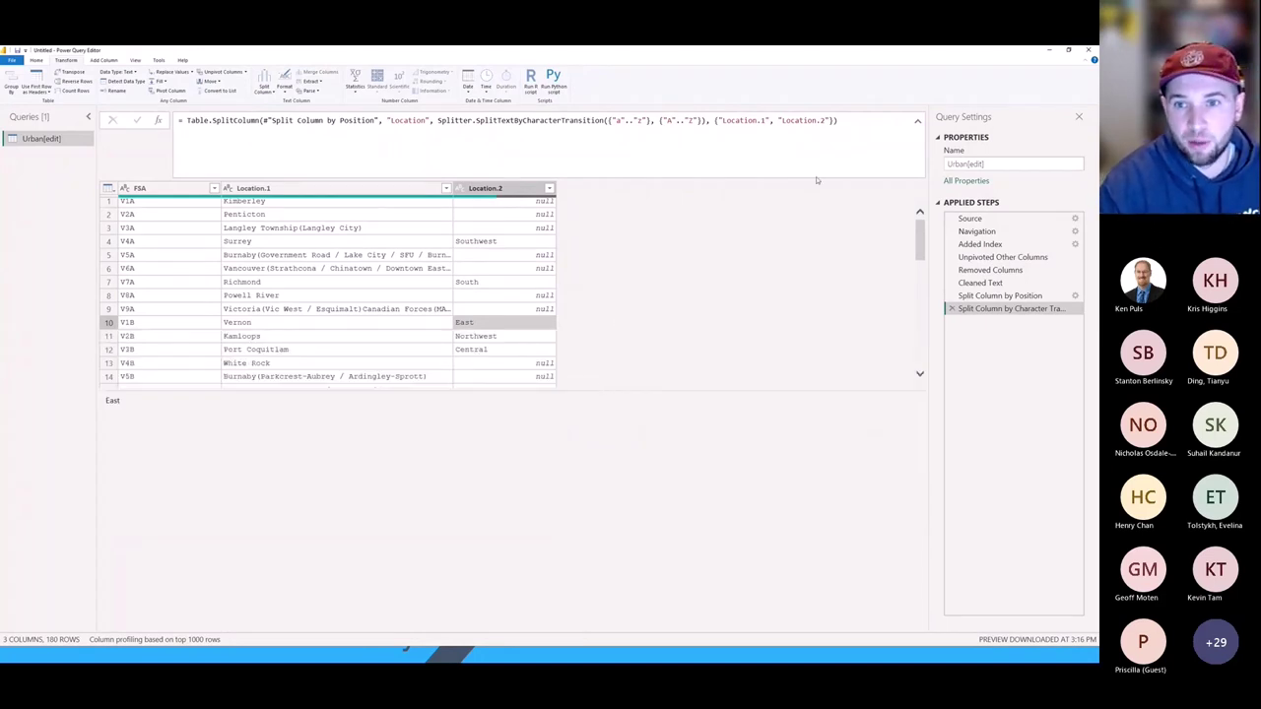
# Rename the character-transition split's output columns to City and Description within its formula.
pyautogui.moveTo(766, 120); pyautogui.dragTo(721, 121)
pyautogui.press('BackSpace')
pyautogui.write('City')
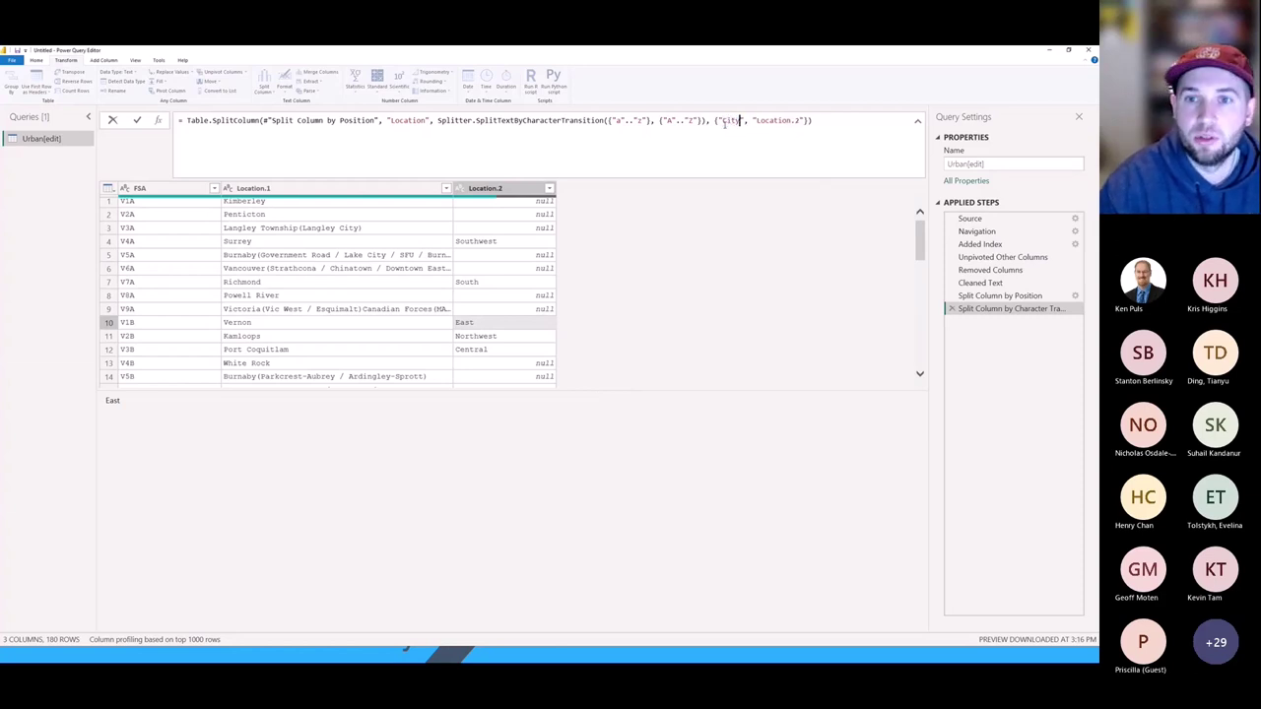
pyautogui.moveTo(800, 120); pyautogui.dragTo(754, 120)
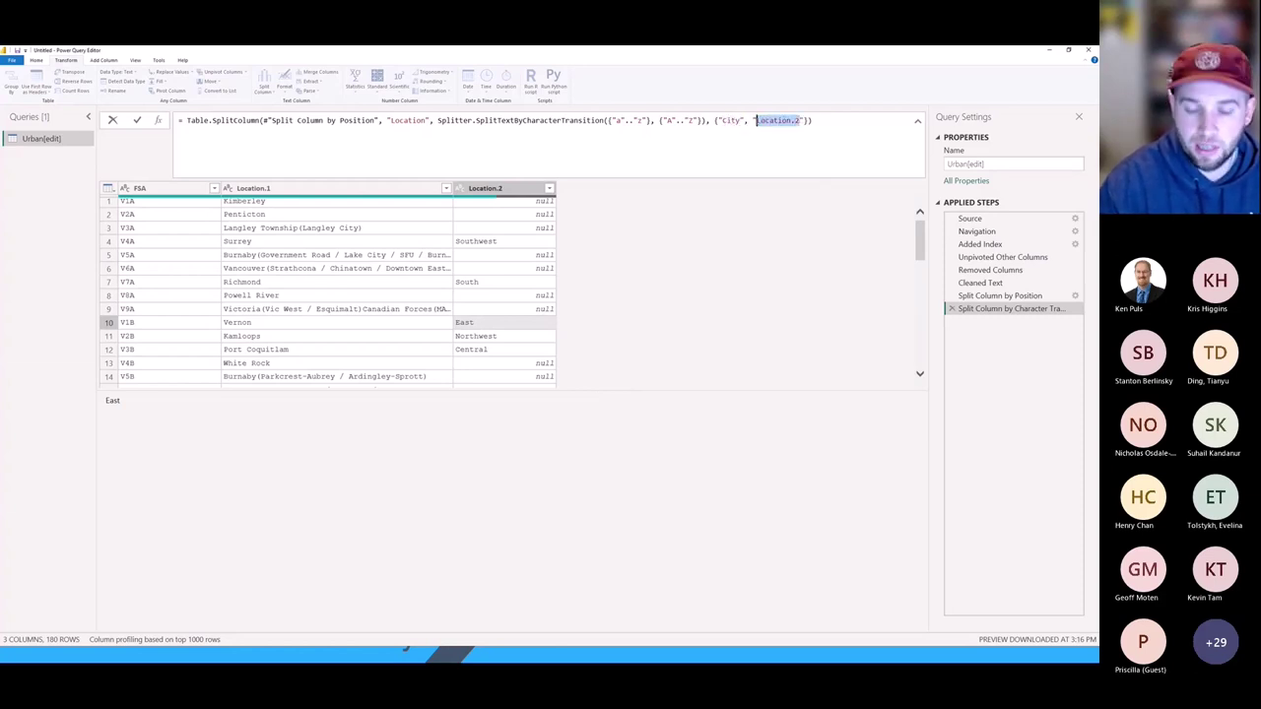
pyautogui.press('BackSpace')
pyautogui.write('Des')
pyautogui.write('tion')
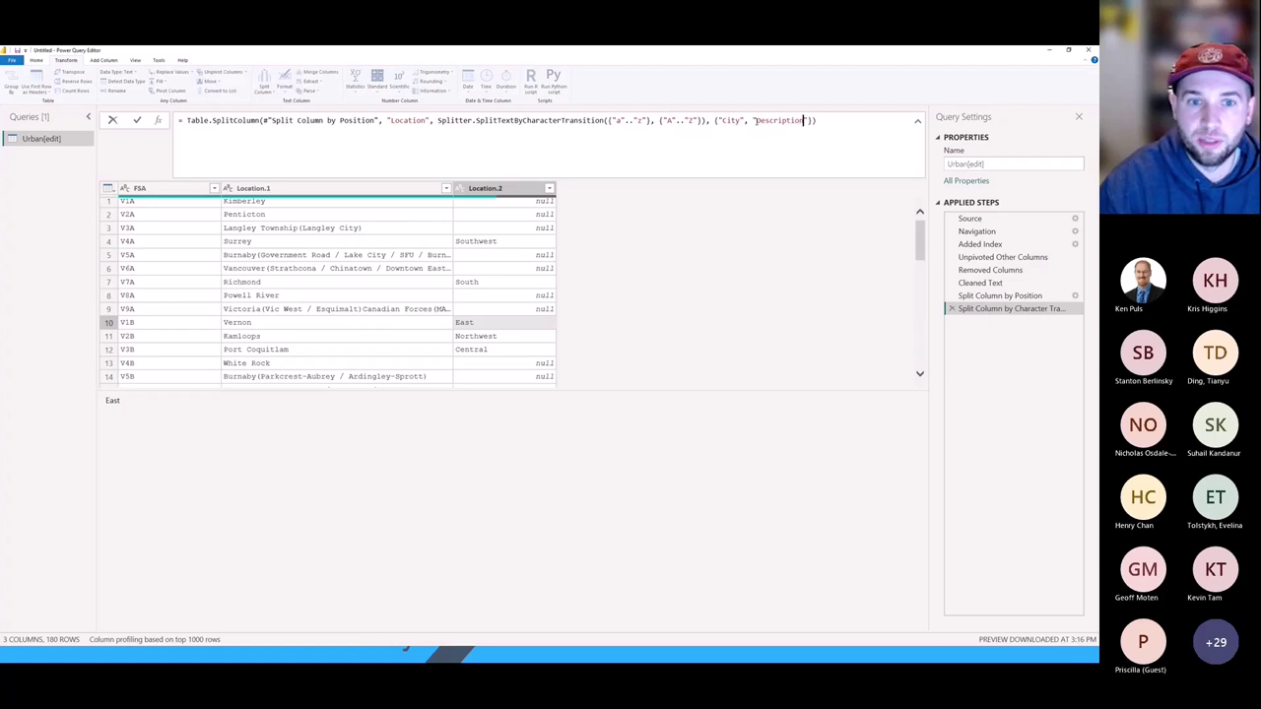
pyautogui.press('Return')
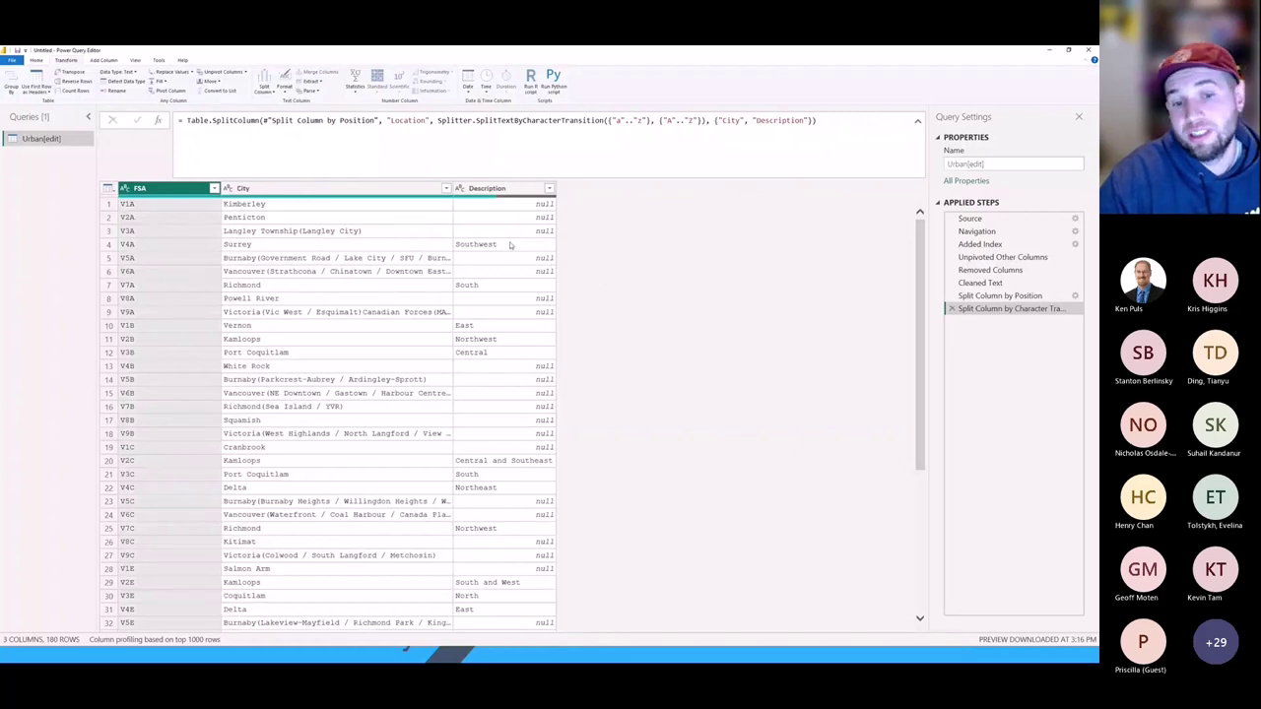
# Widen the Description column and preview the V5A row's City value, highlighting its opening parenthesis.
pyautogui.moveTo(556, 187); pyautogui.dragTo(611, 188)
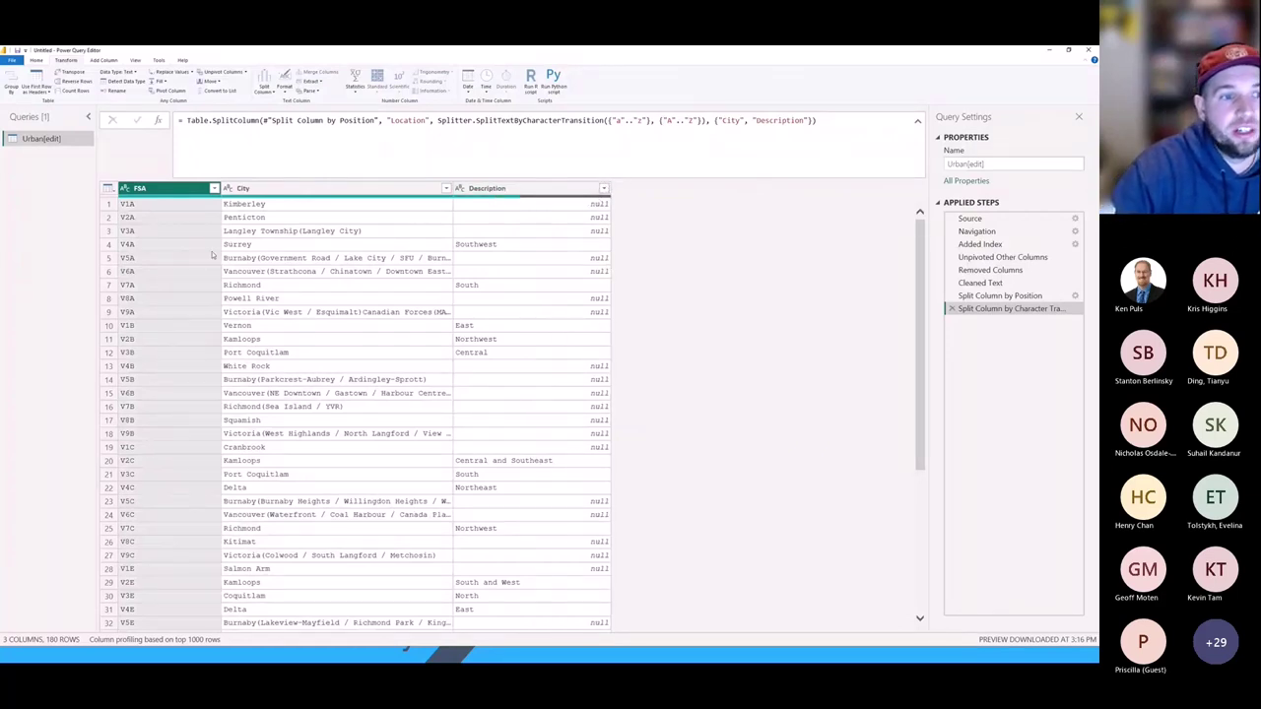
pyautogui.click(115, 258)
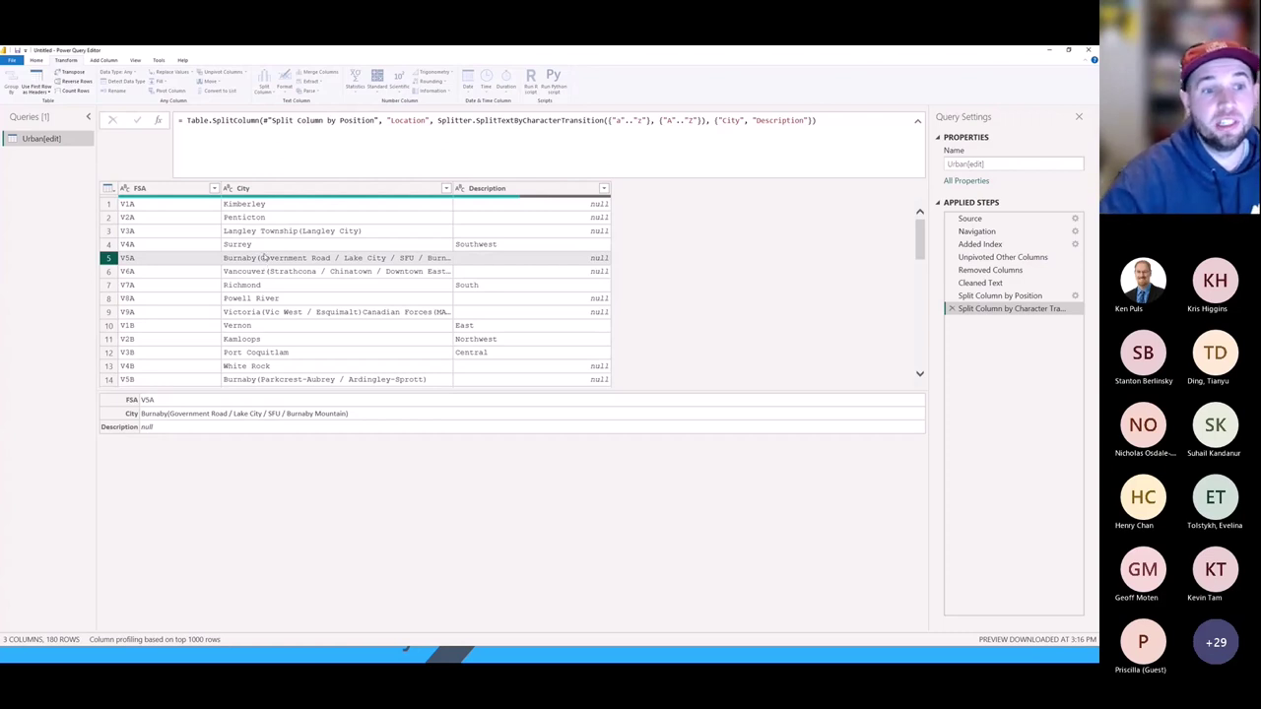
pyautogui.click(240, 260)
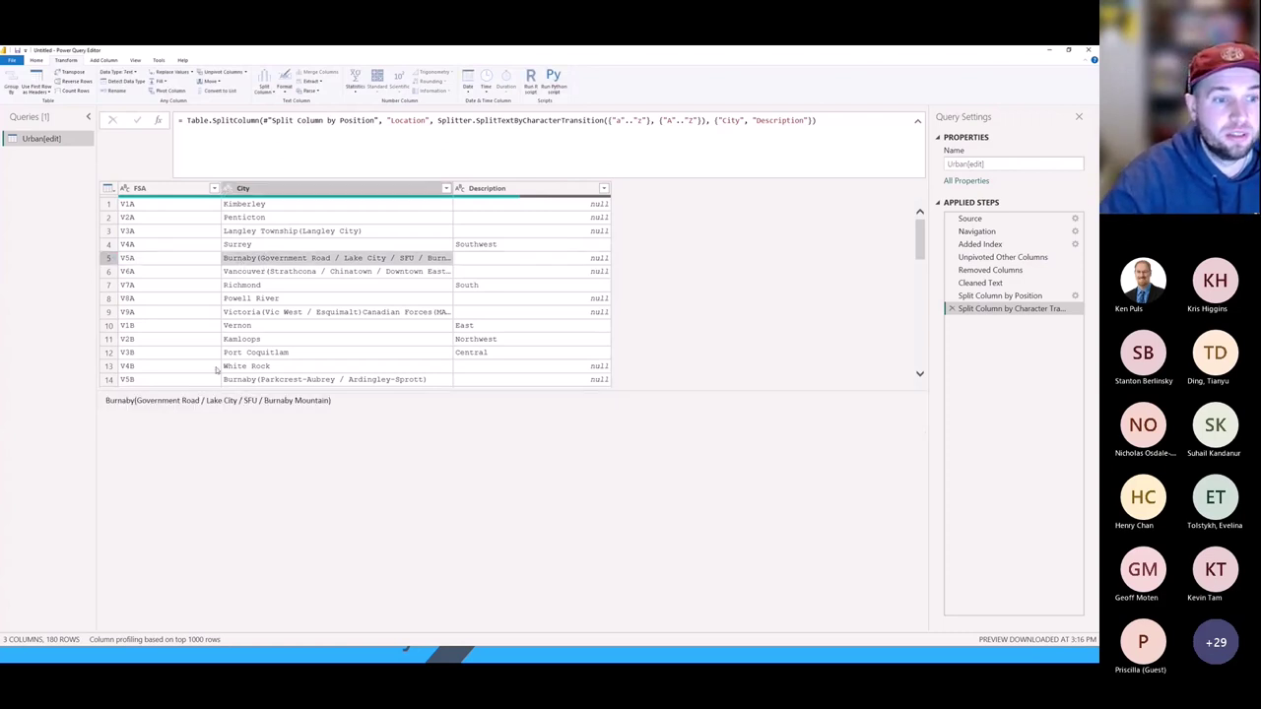
pyautogui.click(135, 401)
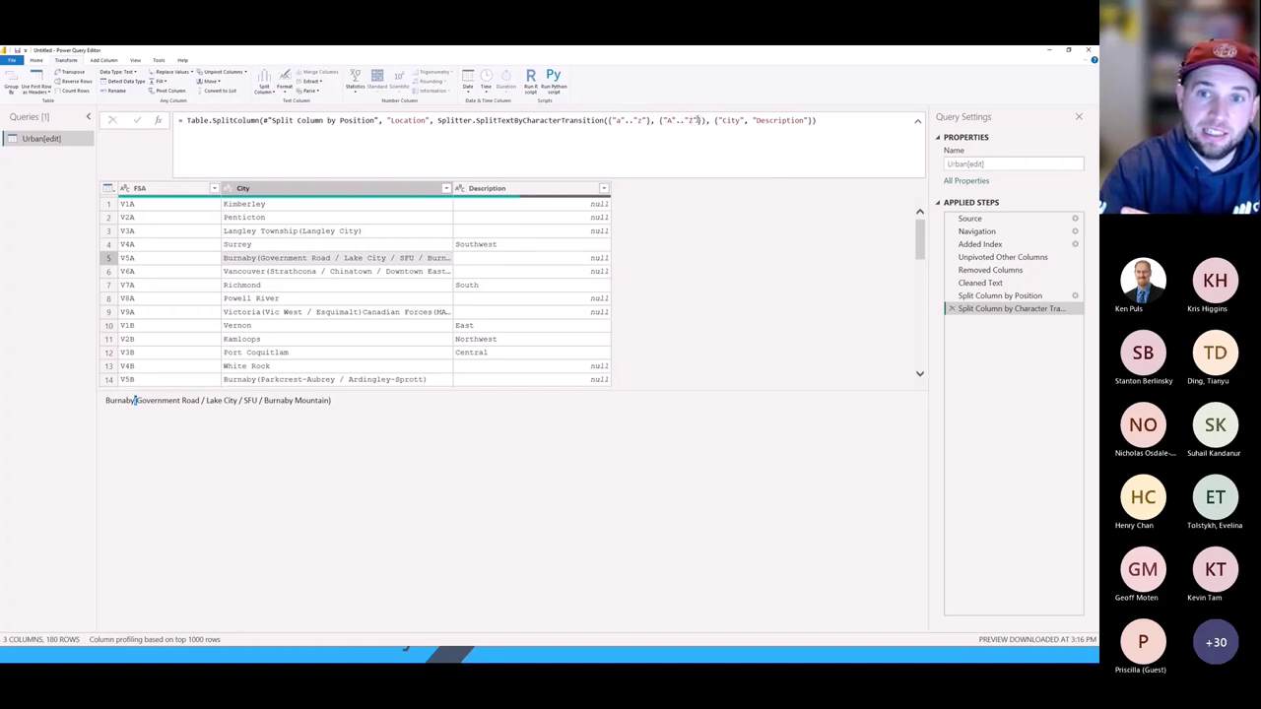
# Add "(" after "A".."Z" in the split formula's second character list and apply the change.
pyautogui.click(696, 120)
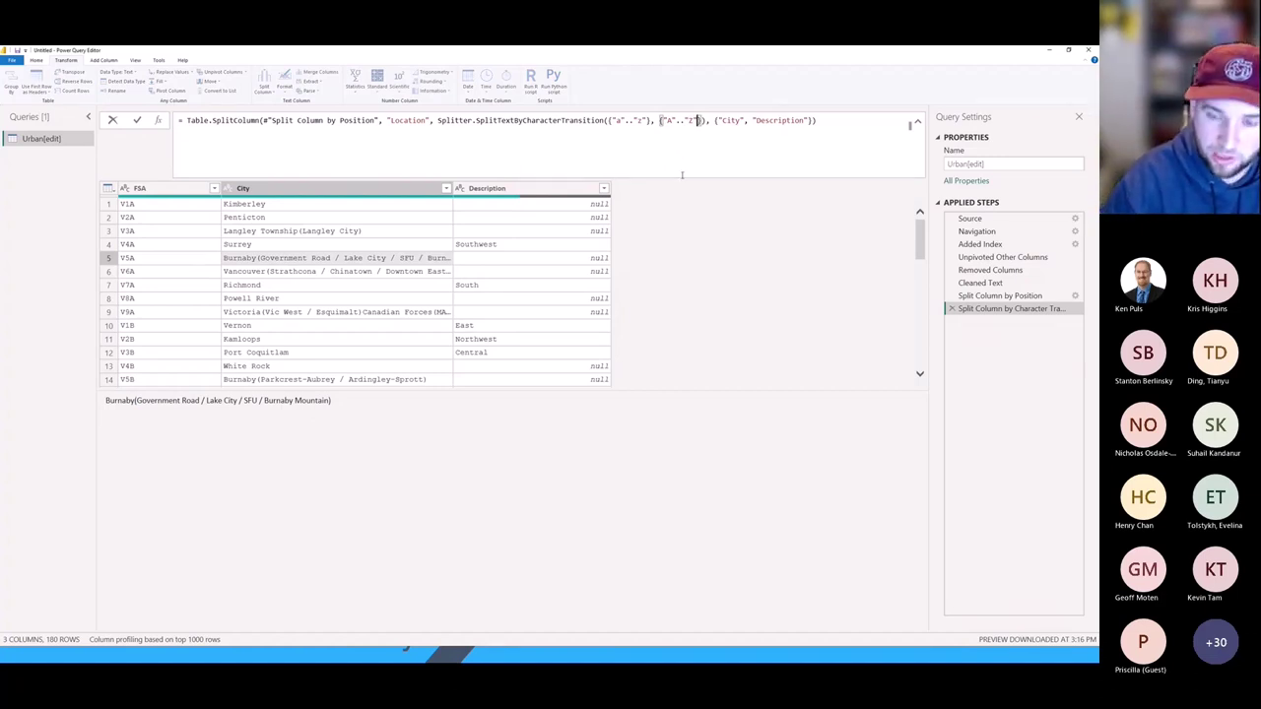
pyautogui.write(',')
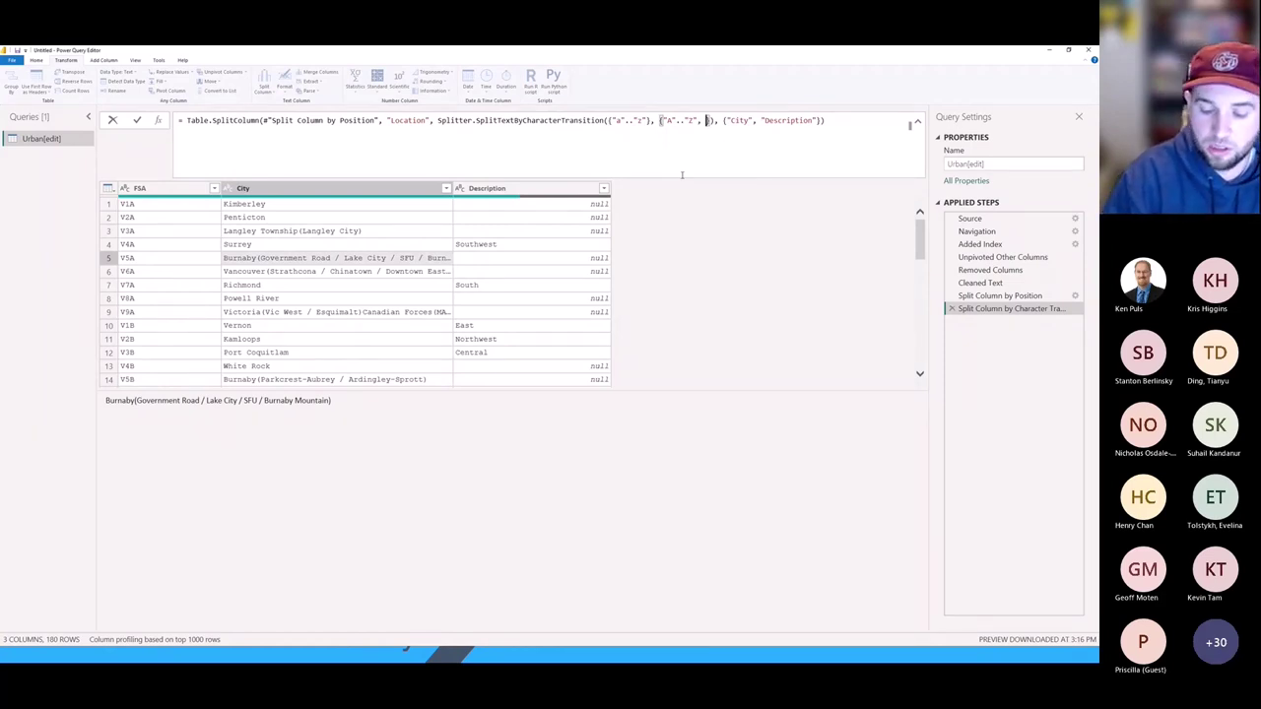
pyautogui.write('"("')
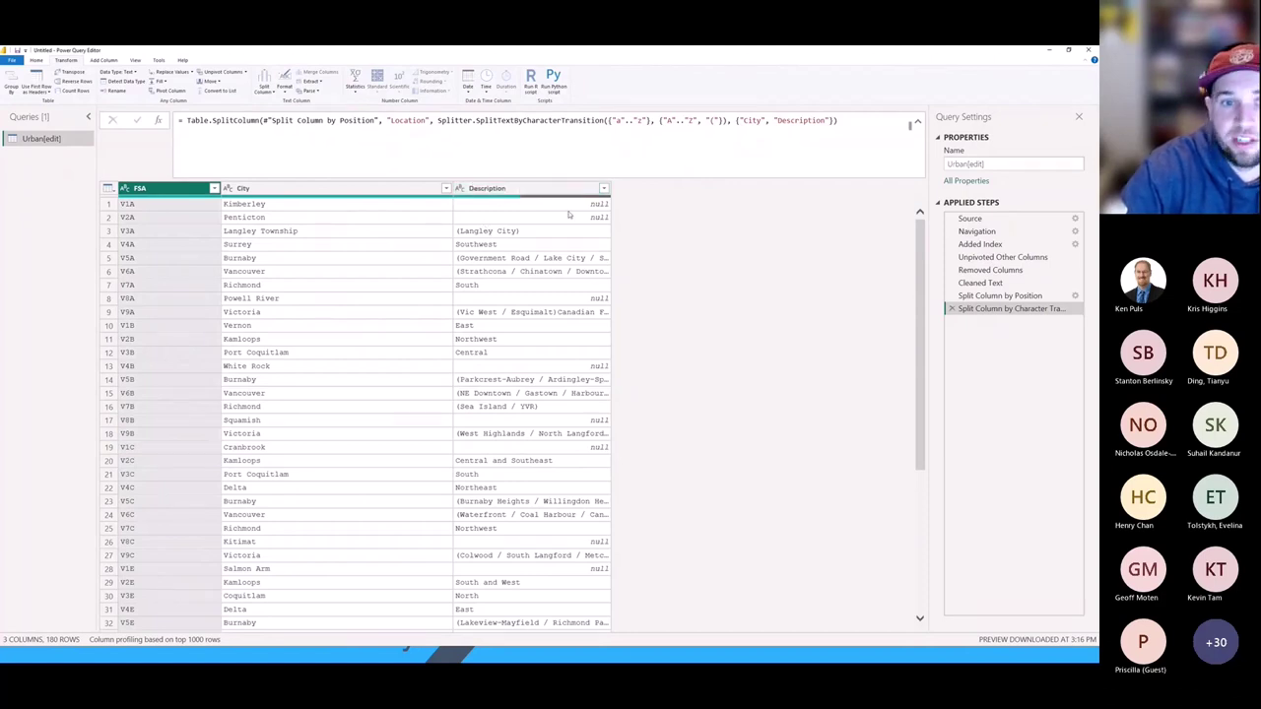
# Preview the City and Description values of the V5A and V6A rows to check the revised split.
pyautogui.click(492, 259)
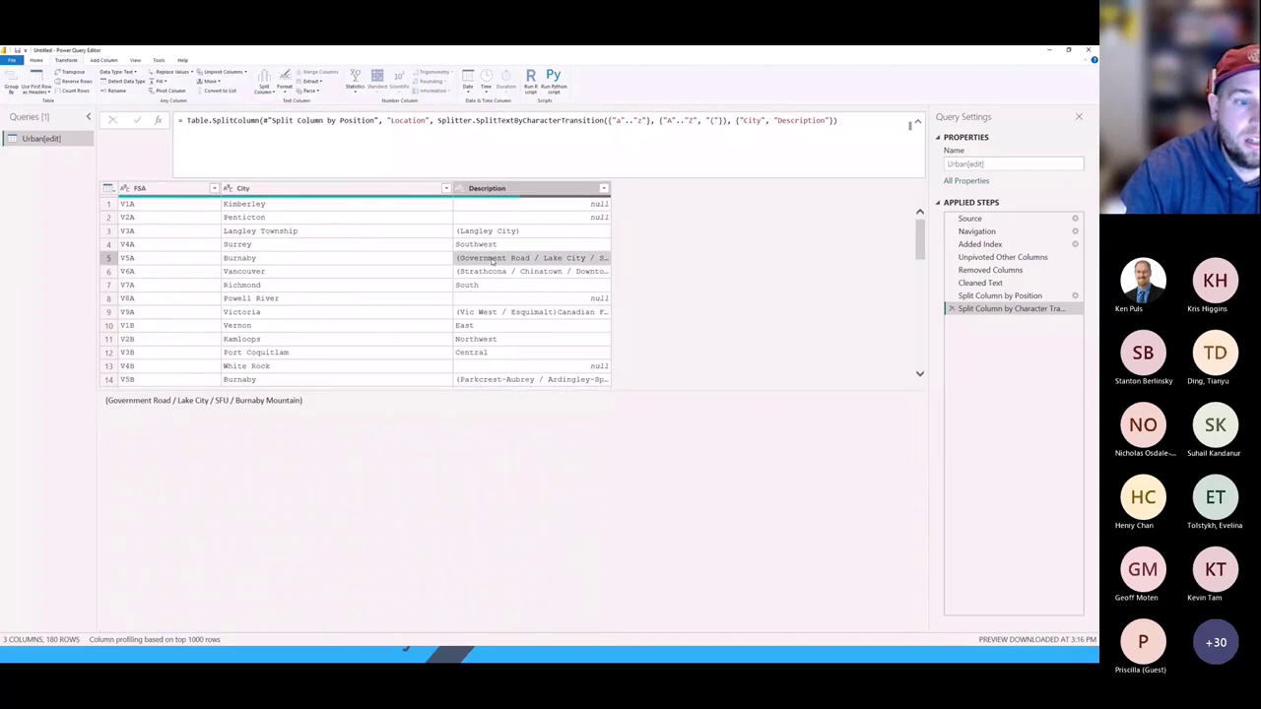
pyautogui.click(245, 258)
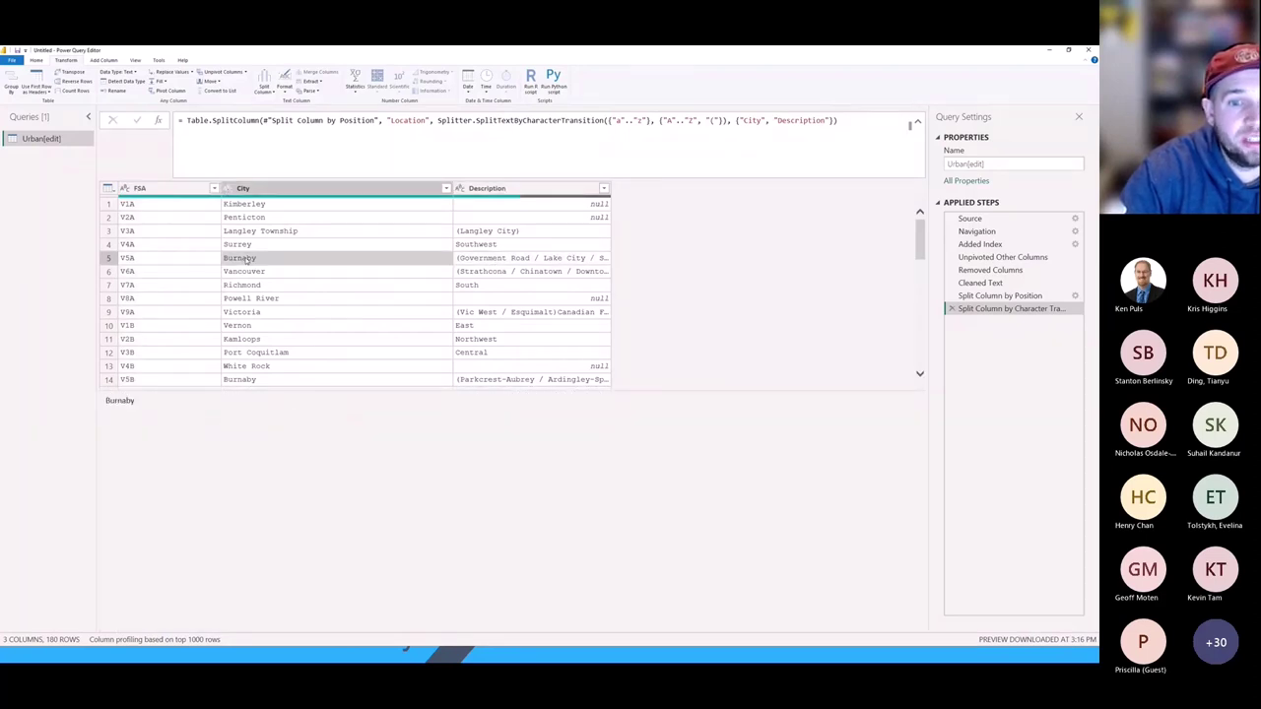
pyautogui.click(479, 273)
pyautogui.press('Left')
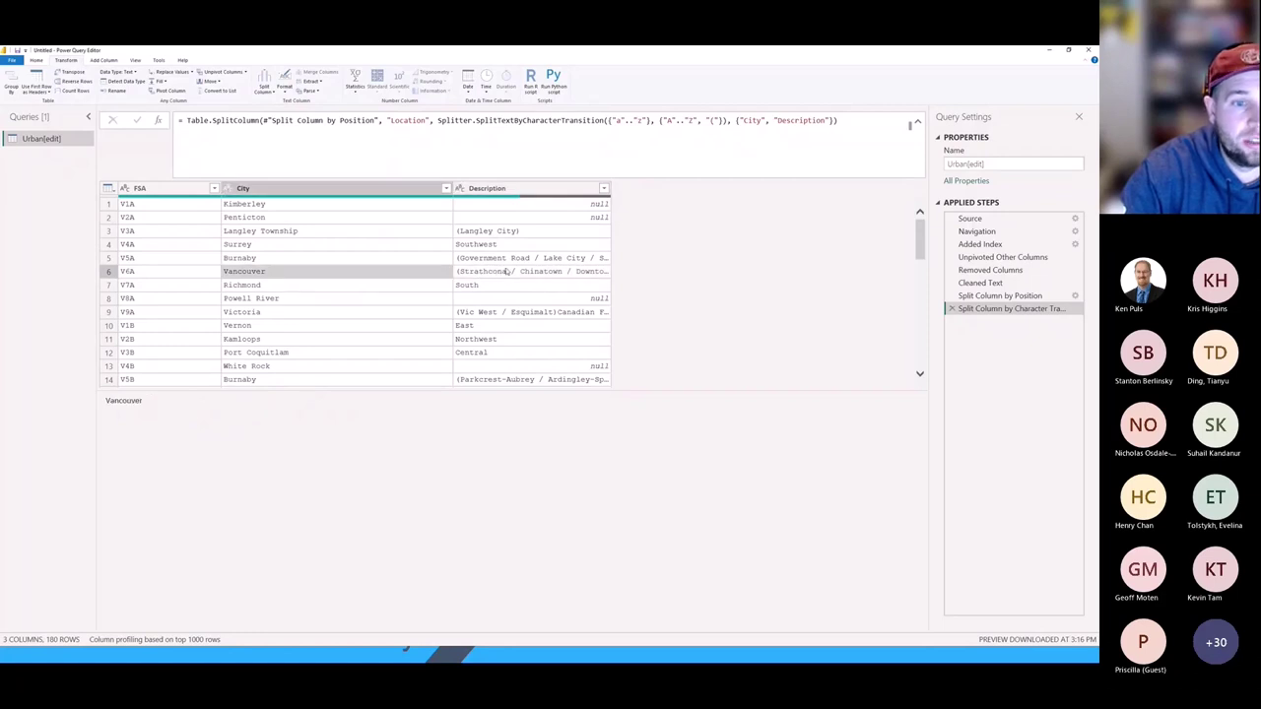
# Look through the City column for unsplit entries and preview the V7G value, highlighting the space before its parenthesis.
pyautogui.click(292, 189)
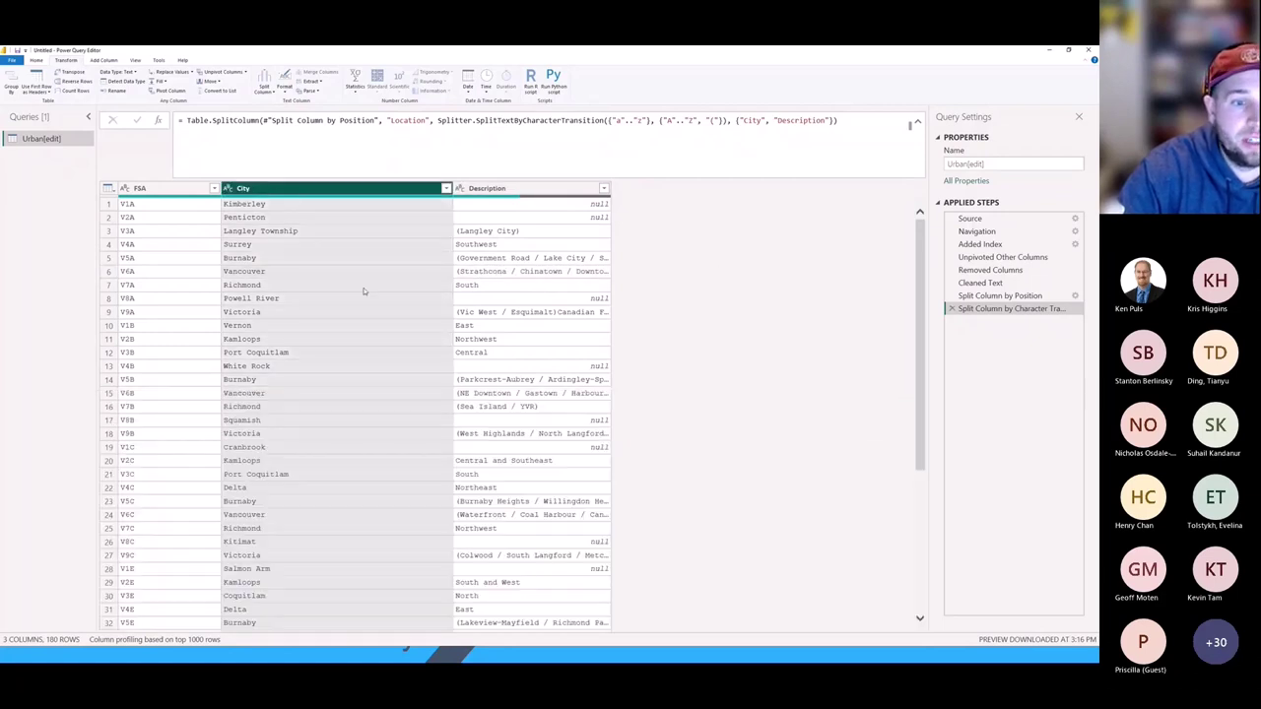
pyautogui.scroll(-3, 364, 290)
pyautogui.scroll(-5, 364, 291)
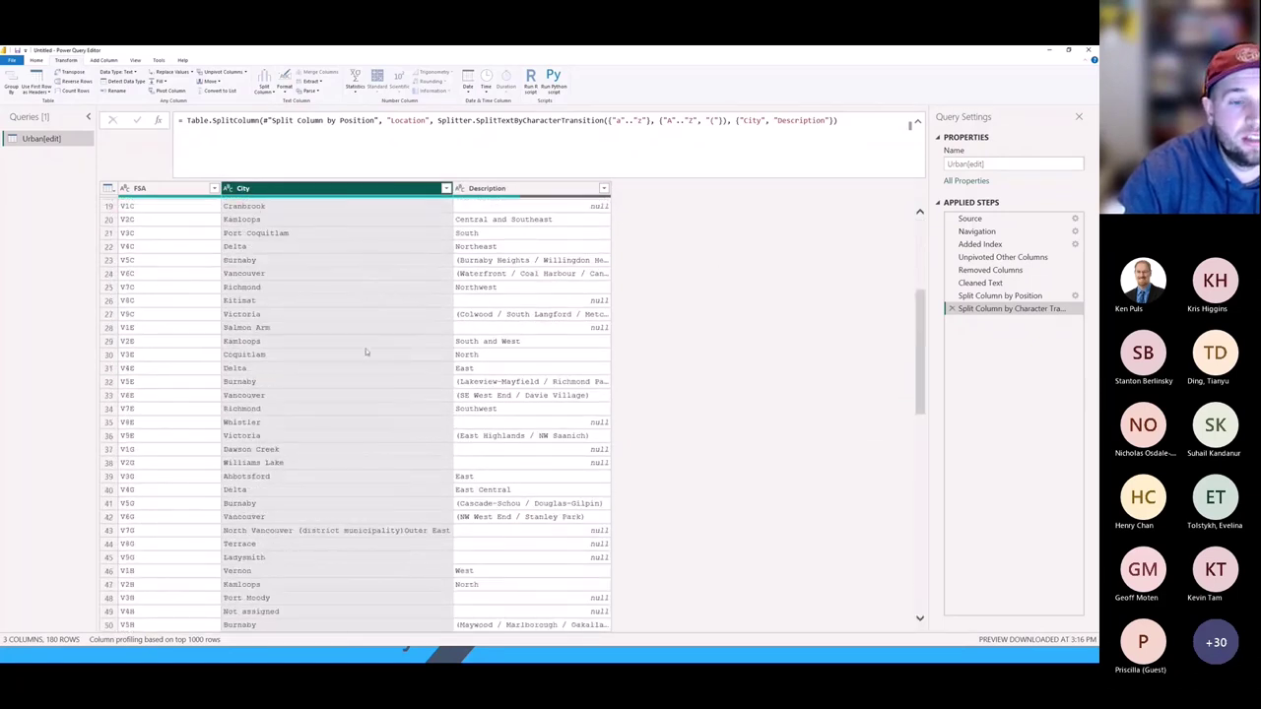
pyautogui.scroll(-8, 353, 364)
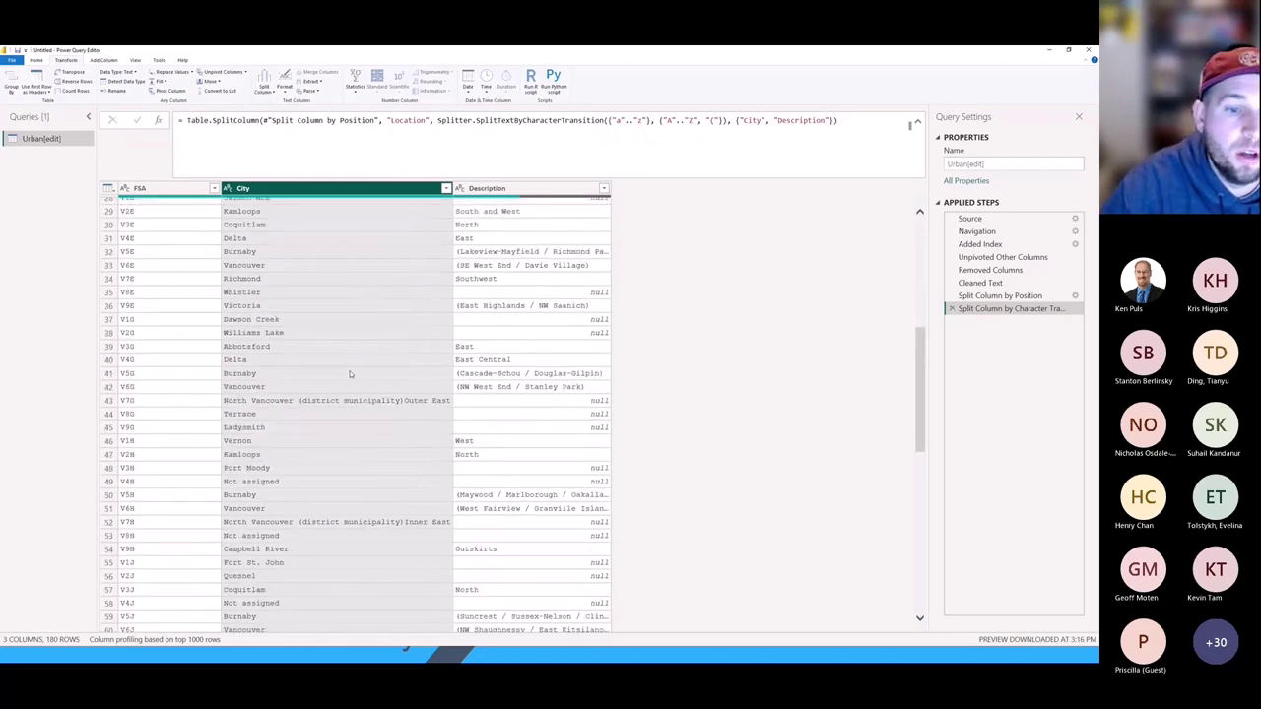
pyautogui.scroll(8, 359, 414)
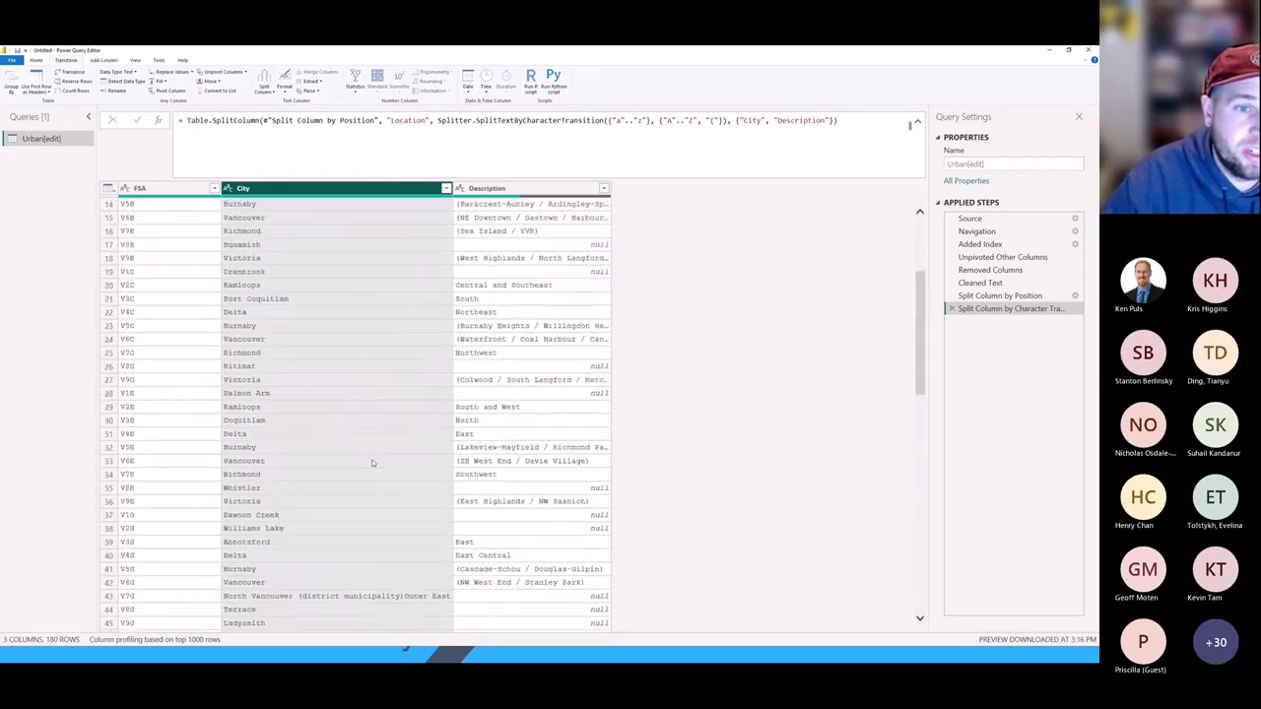
pyautogui.scroll(-8, 371, 459)
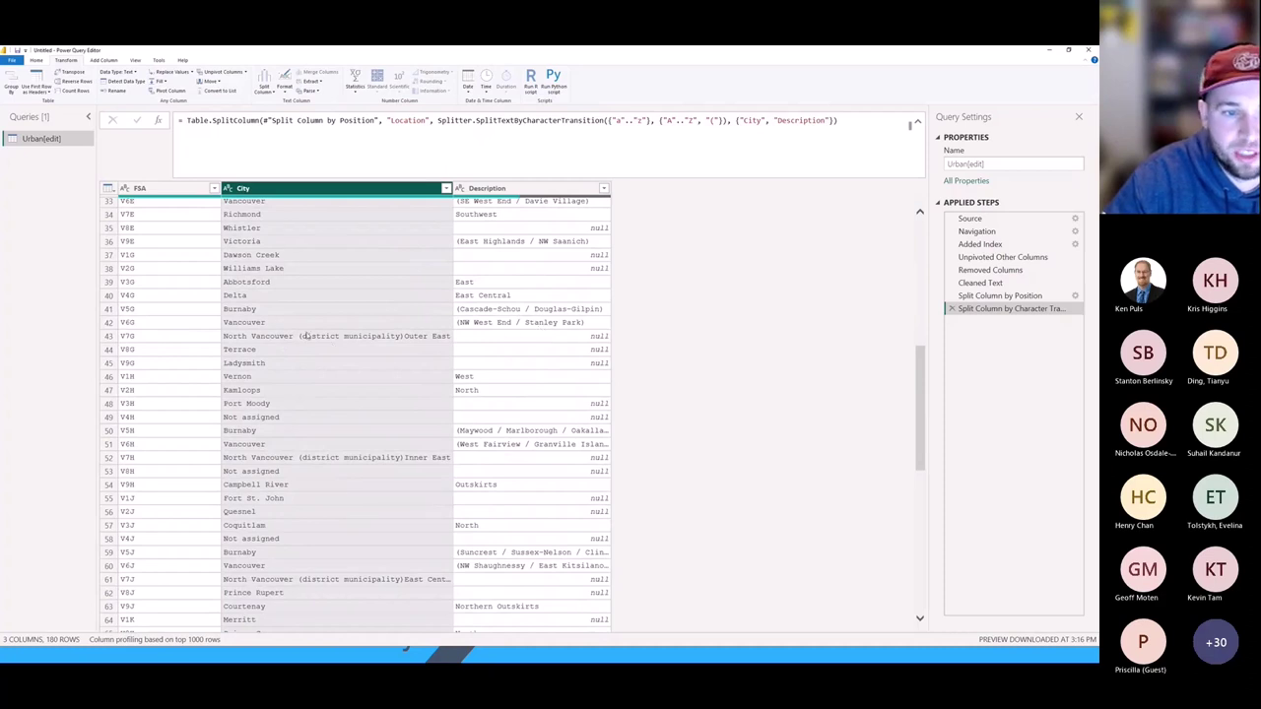
pyautogui.click(308, 336)
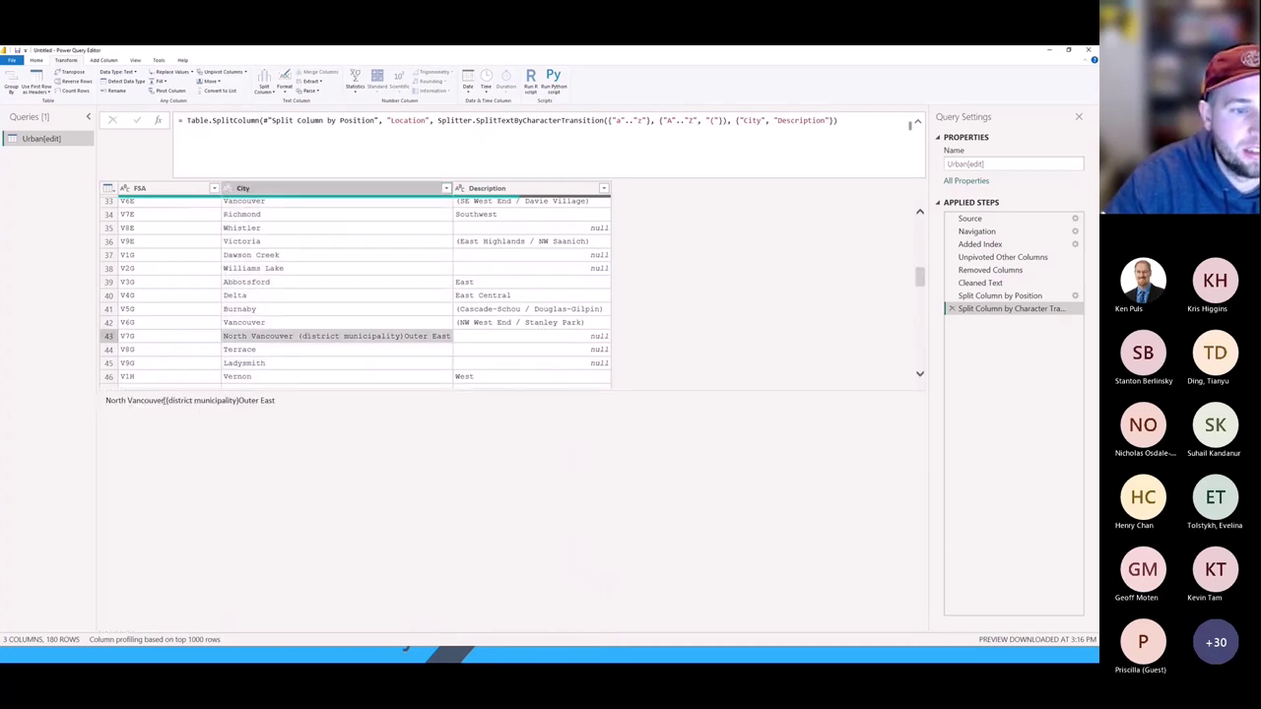
pyautogui.click(164, 400)
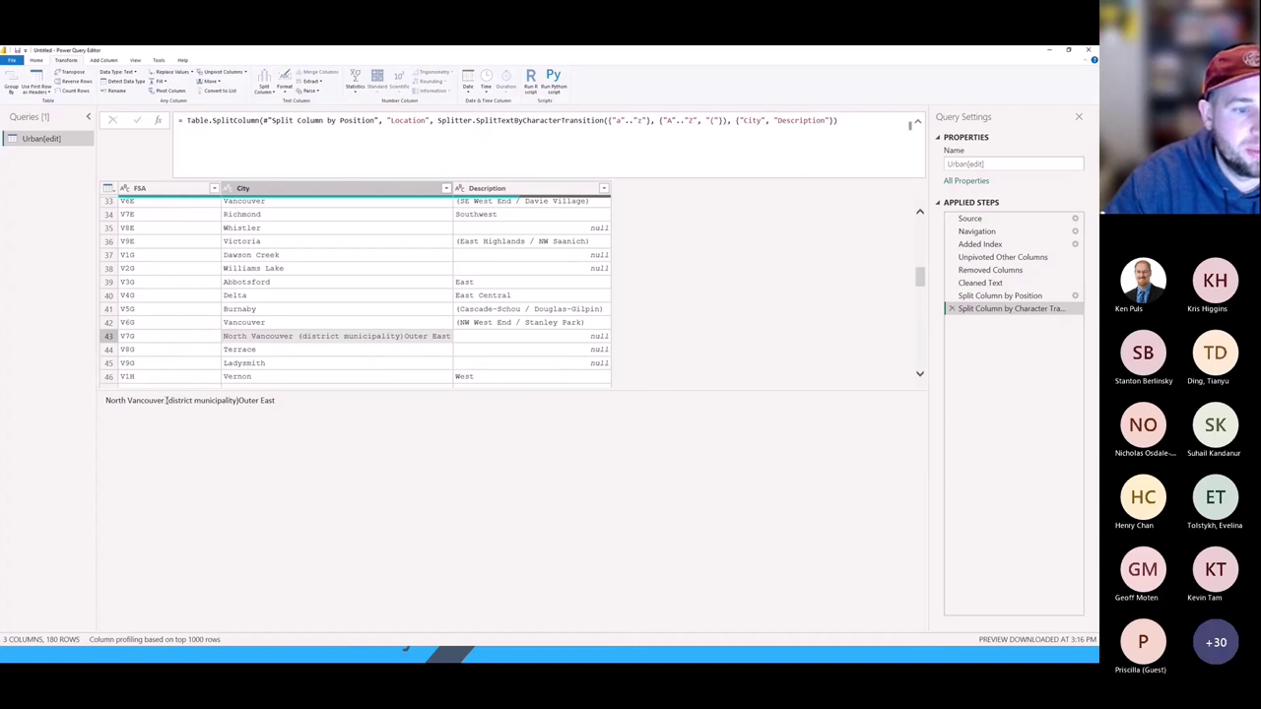
pyautogui.doubleClick(166, 400)
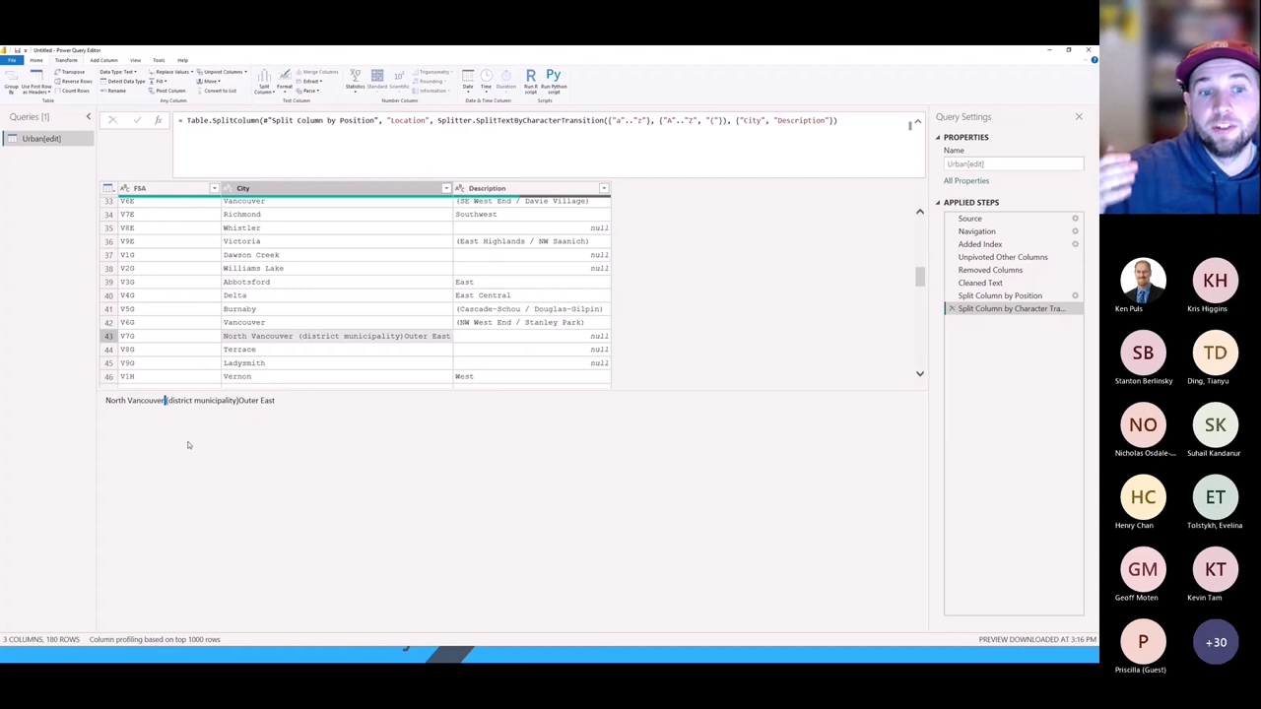
pyautogui.click(644, 313)
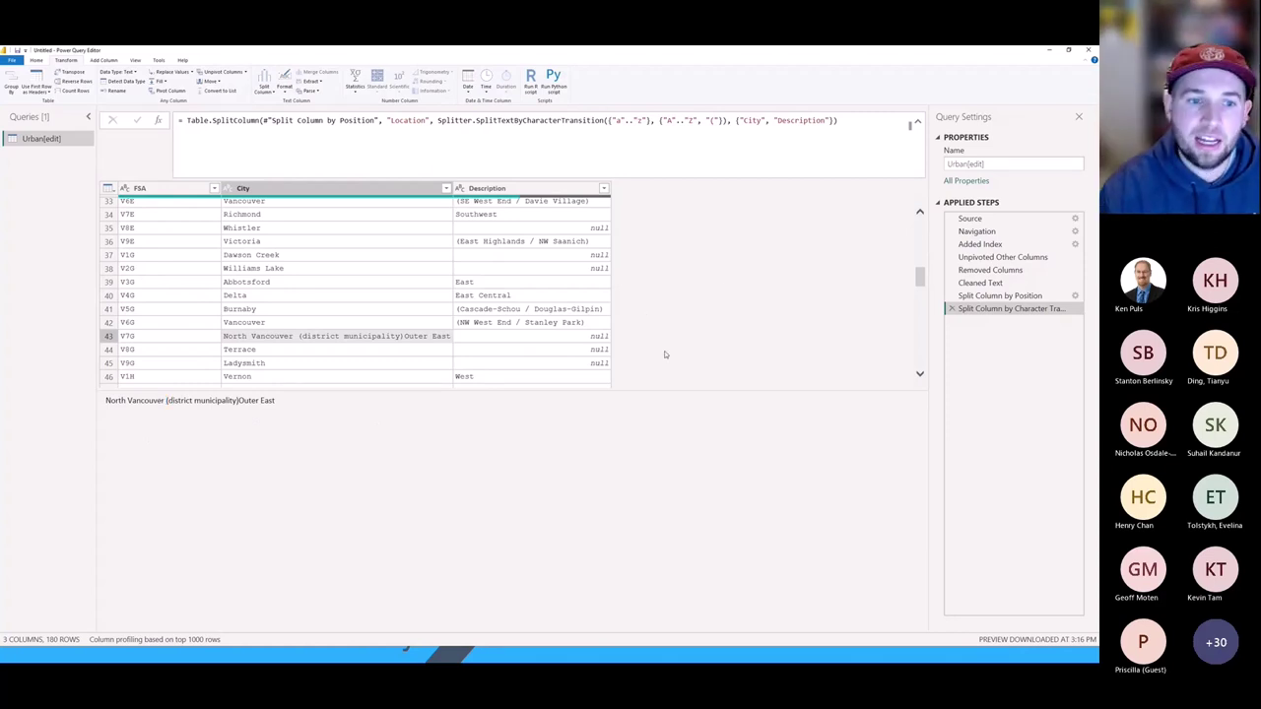
# Look through the City column for unsplit entries and preview the V7L row.
pyautogui.click(380, 189)
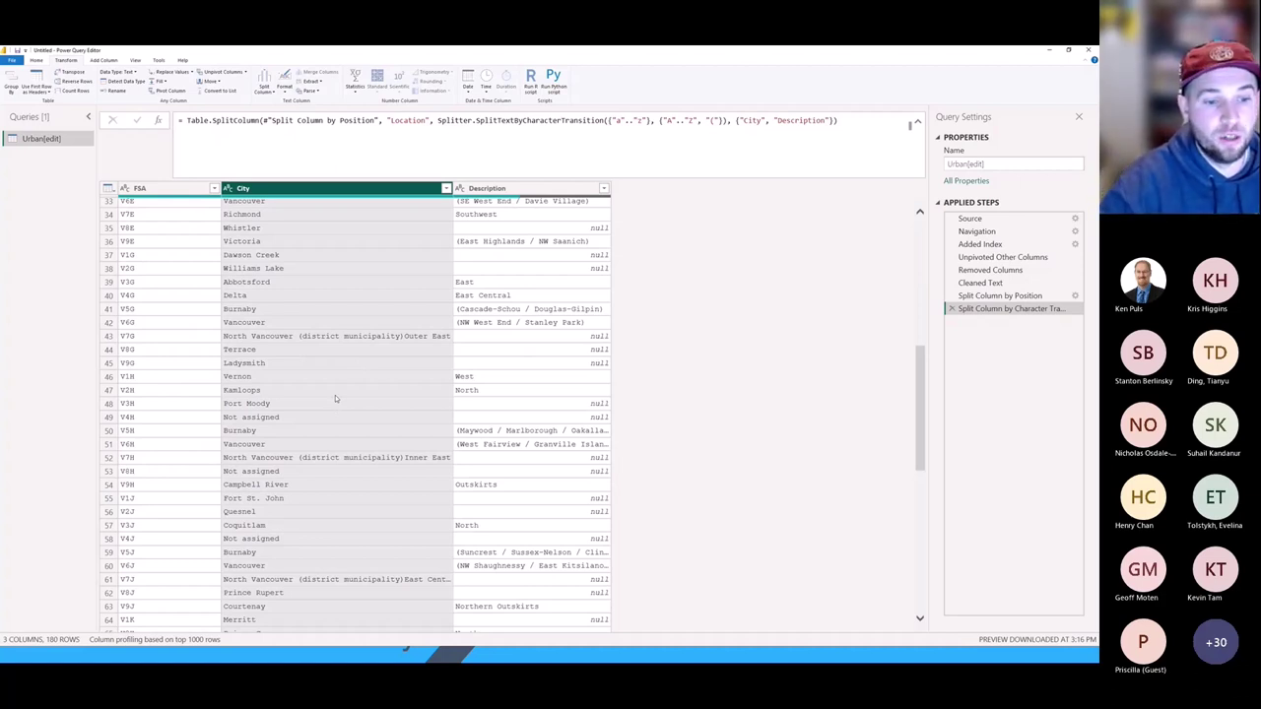
pyautogui.scroll(-10, 335, 396)
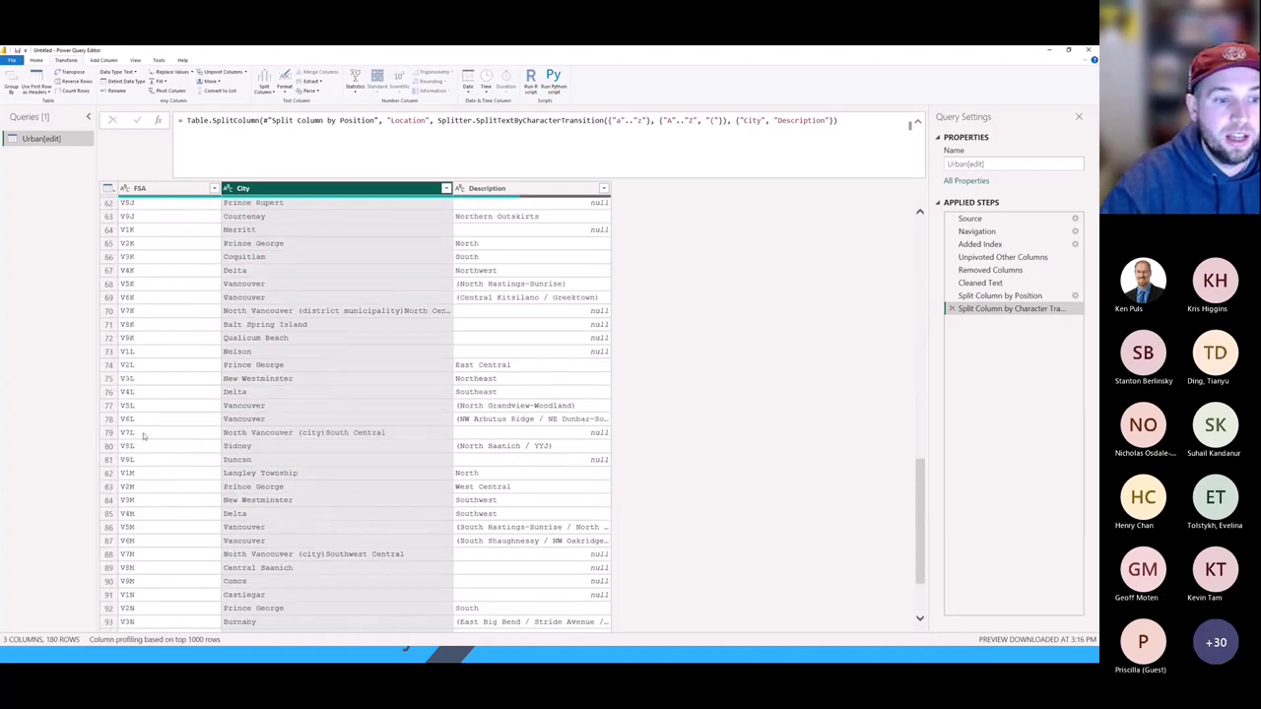
pyautogui.click(114, 433)
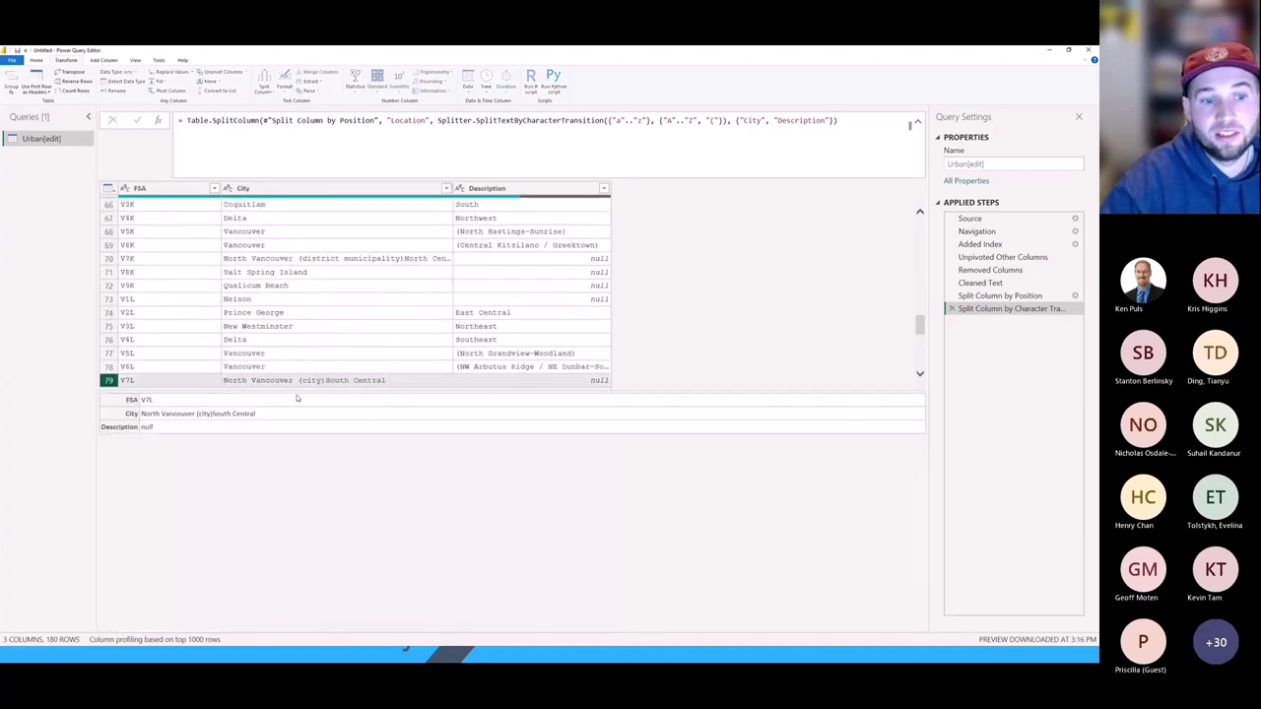
# Widen the City column and preview the V7H row's City value.
pyautogui.scroll(5, 347, 386)
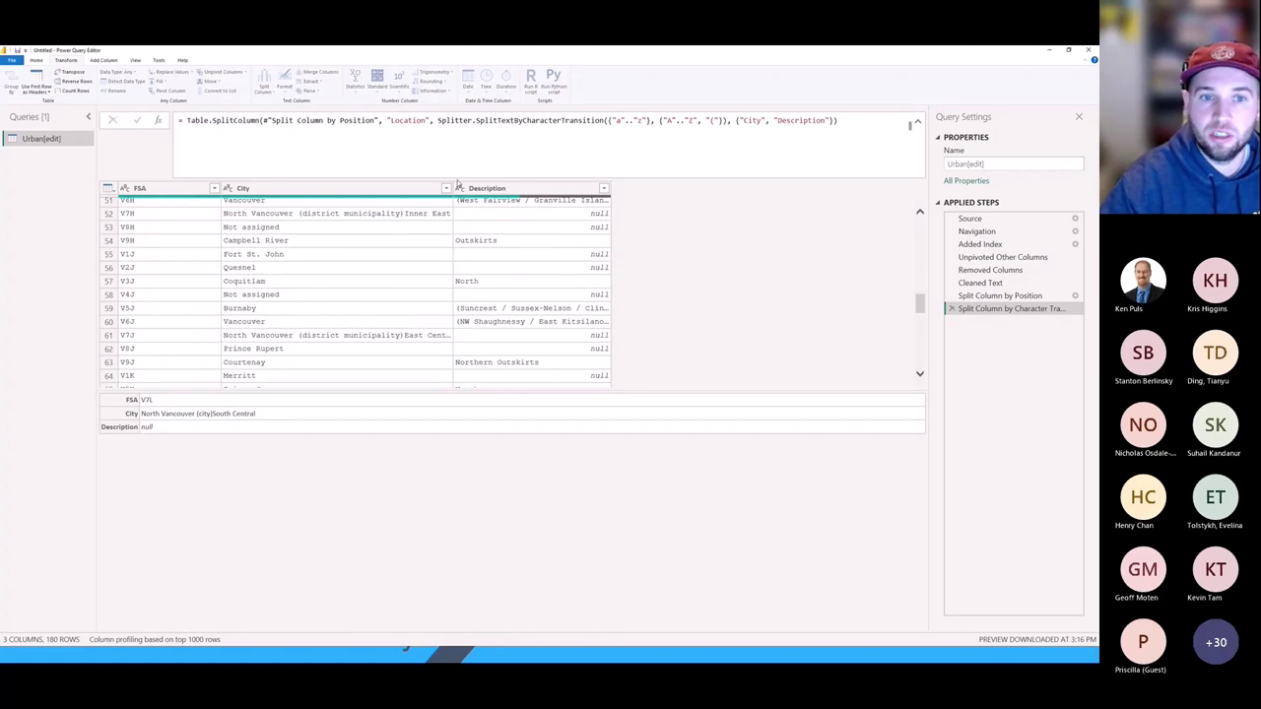
pyautogui.moveTo(455, 185); pyautogui.dragTo(575, 185)
pyautogui.click(405, 215)
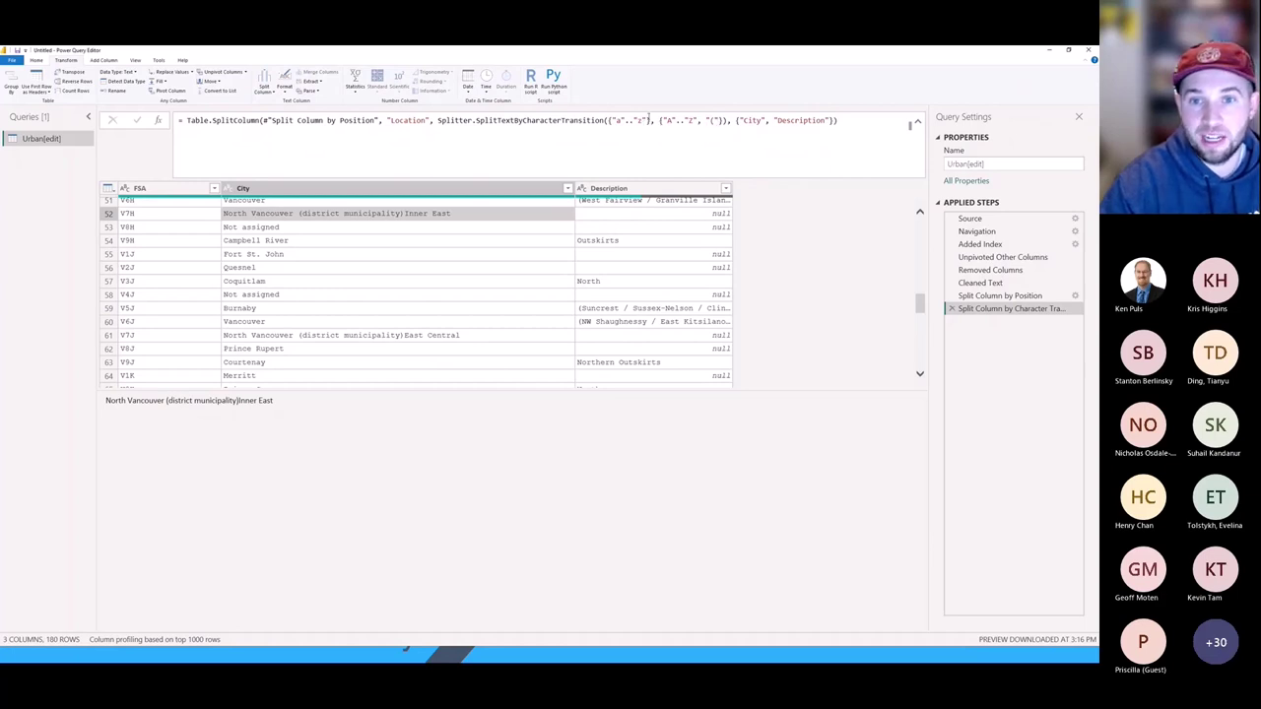
# Add ")" after "a".."z" in the split formula's first character list and apply the change.
pyautogui.click(647, 121)
pyautogui.write(', ')
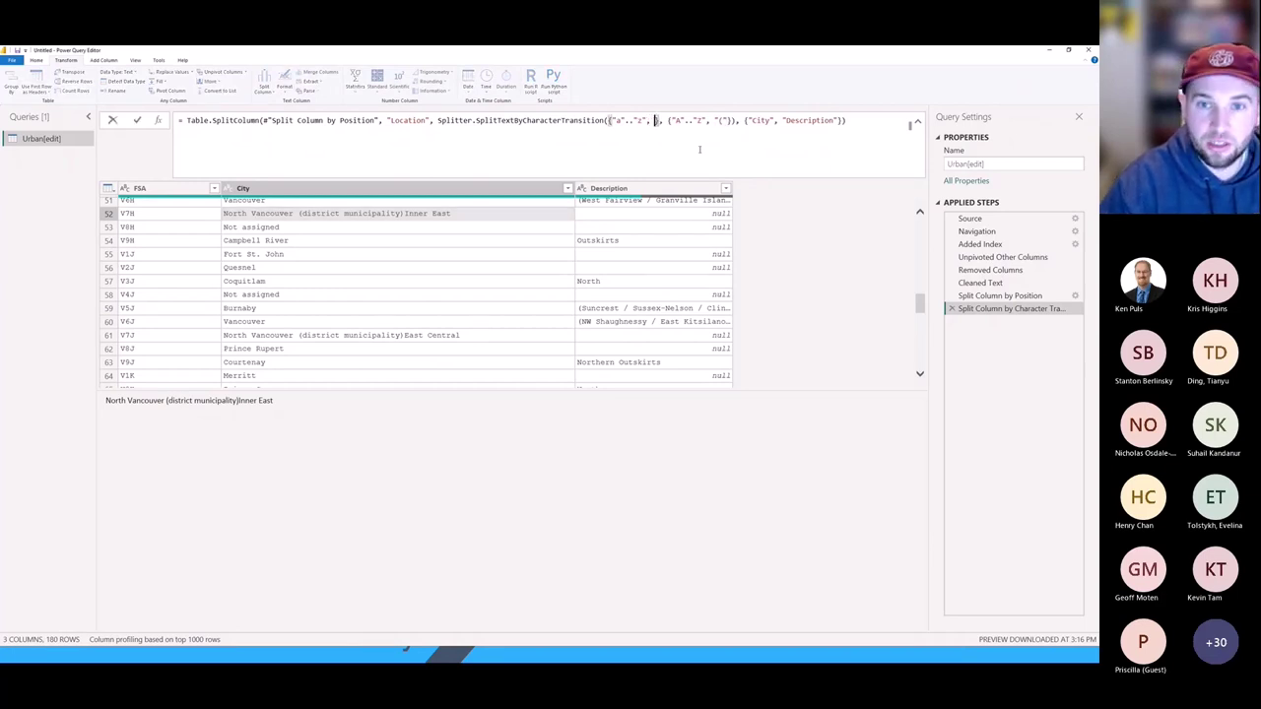
pyautogui.write('"')
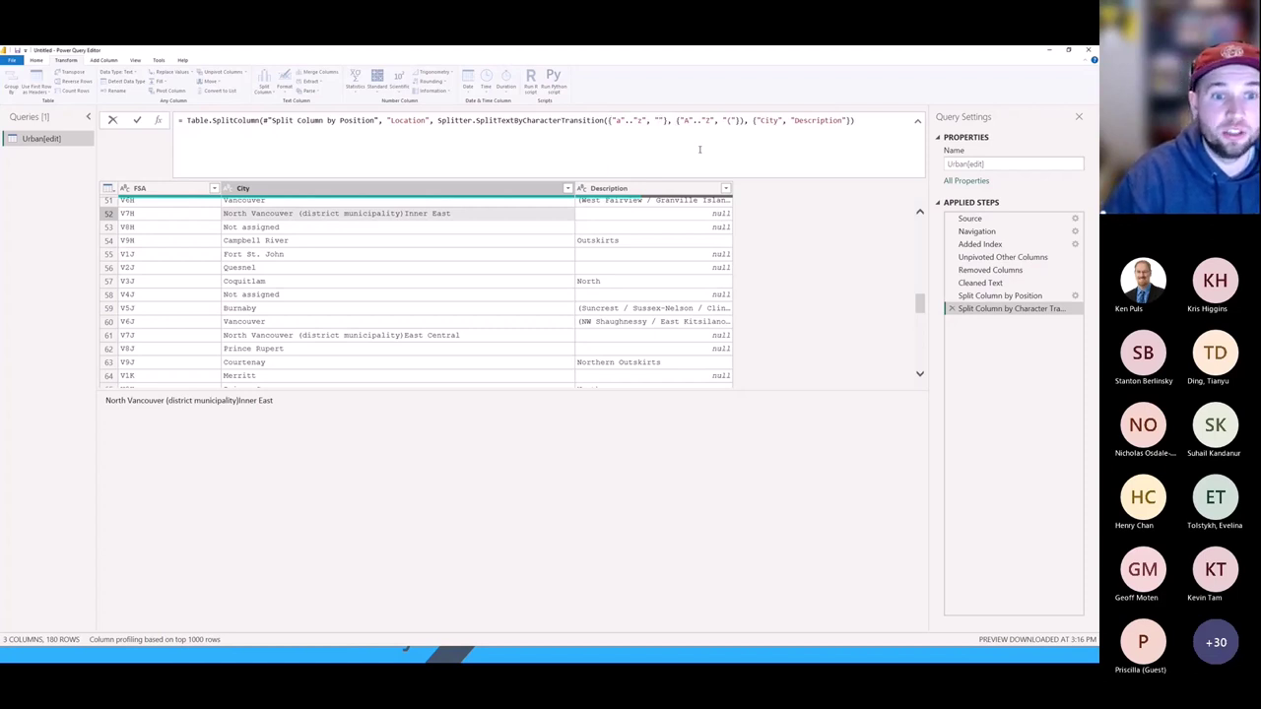
pyautogui.write(')')
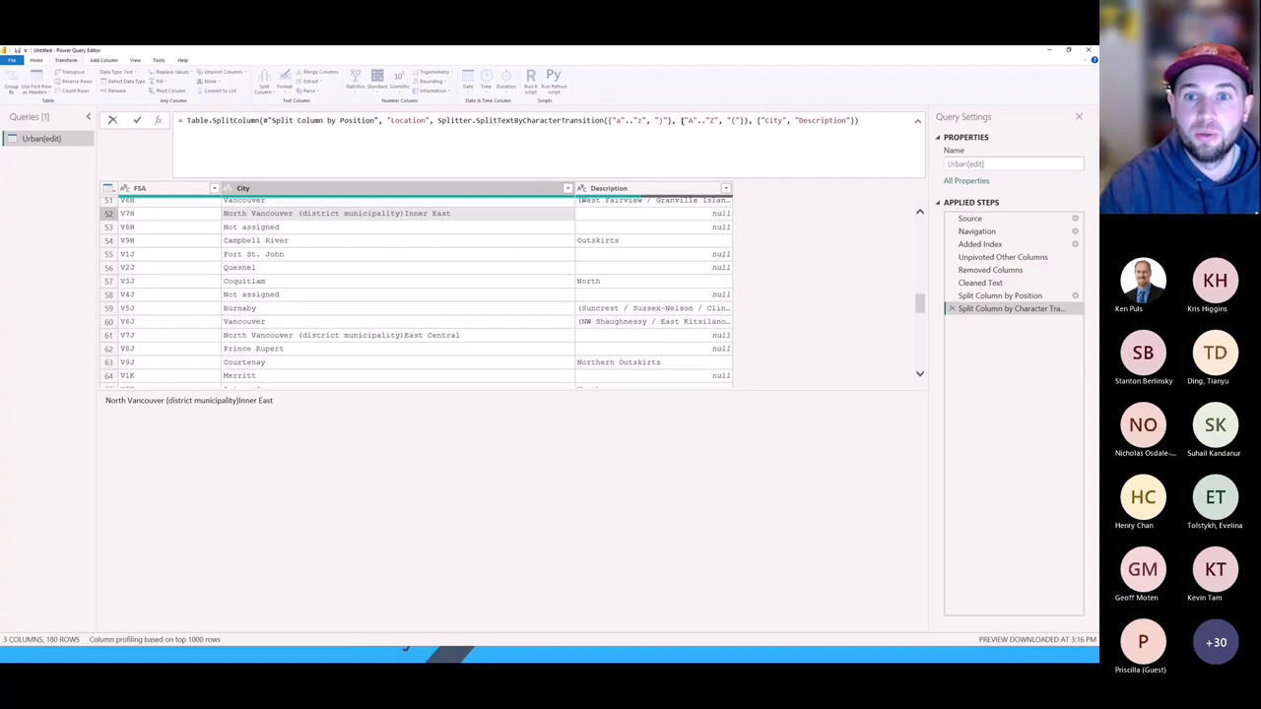
pyautogui.click(681, 120)
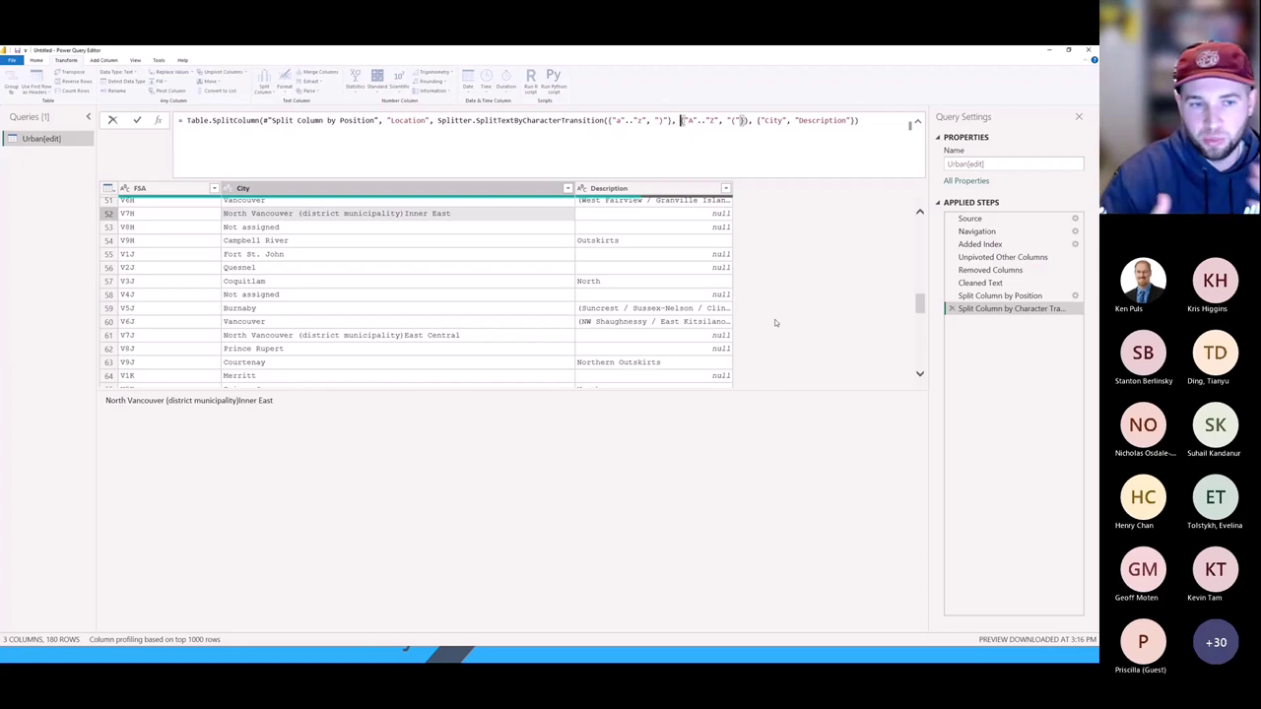
pyautogui.press('Return')
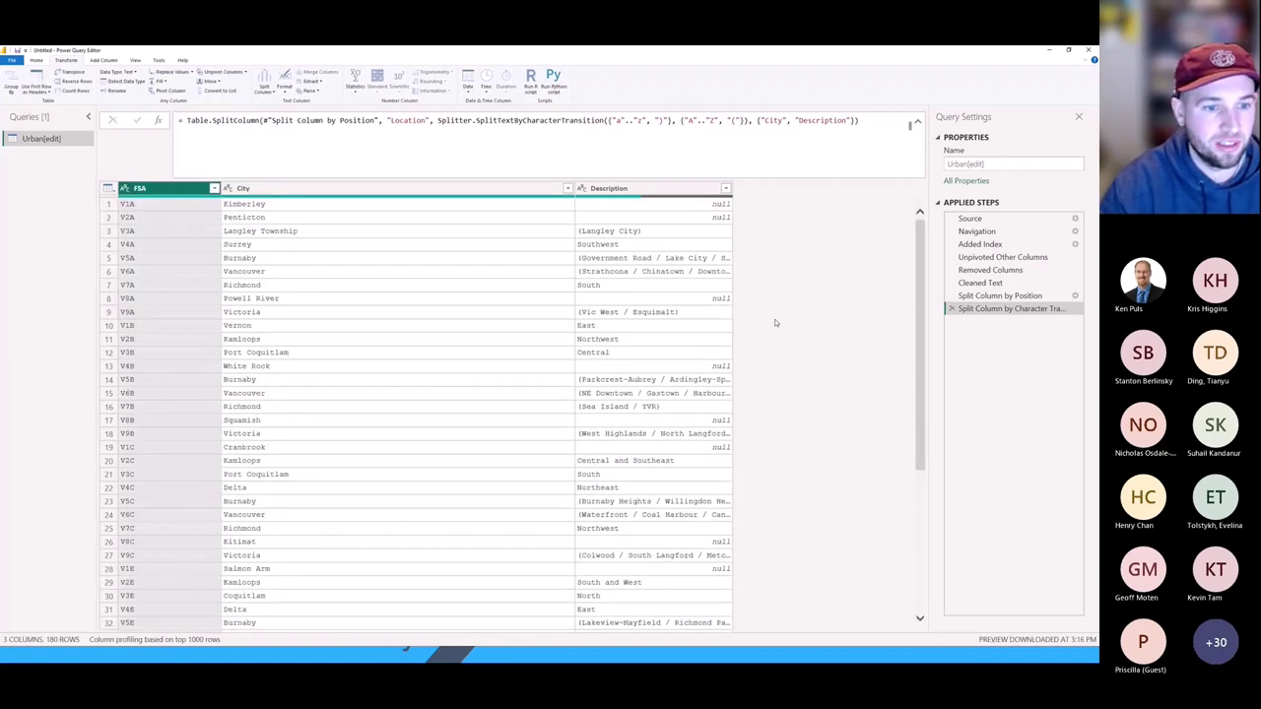
# Highlight the ")" and "(" entries in the split formula's two character lists without changing them.
pyautogui.scroll(-2, 485, 403)
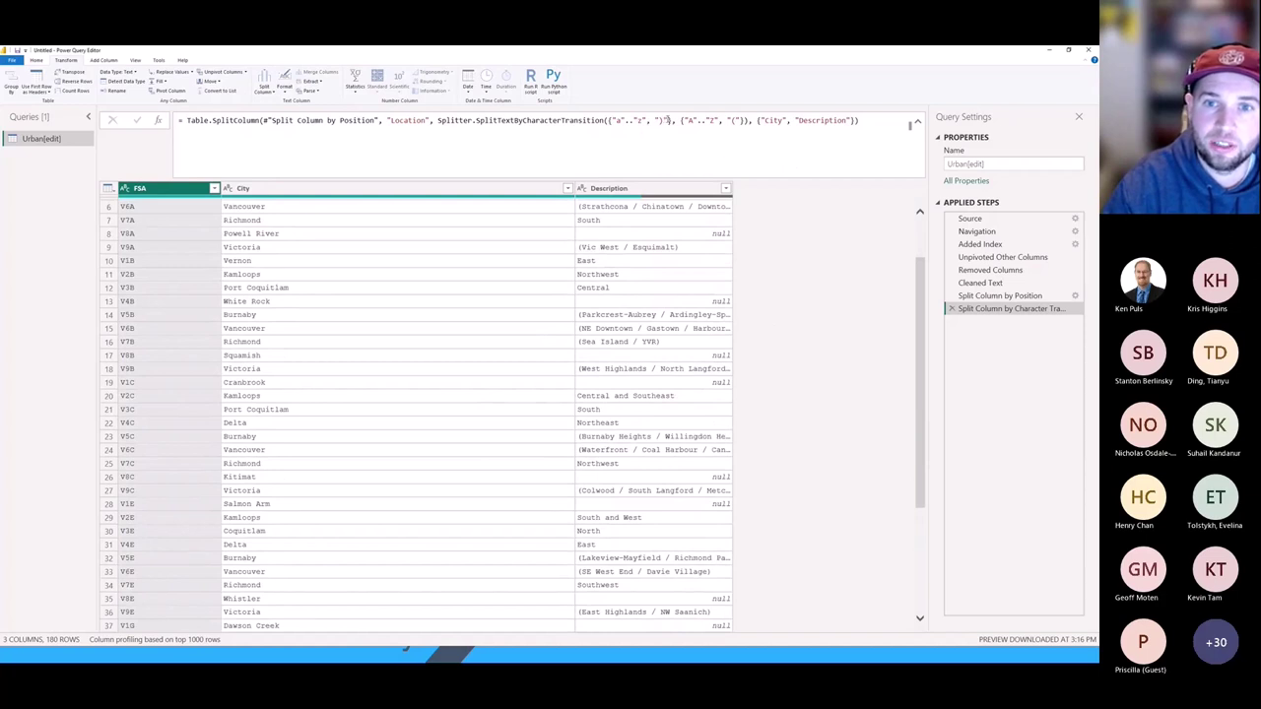
pyautogui.moveTo(667, 119); pyautogui.dragTo(653, 121)
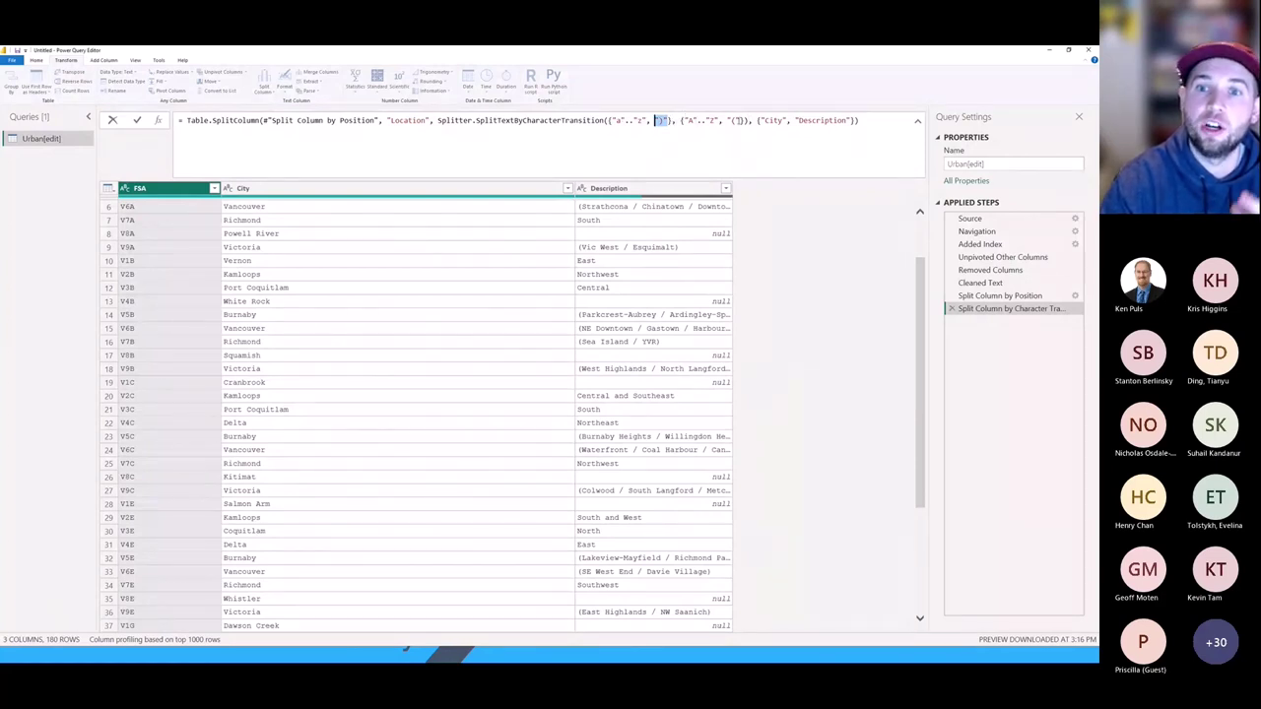
pyautogui.moveTo(724, 120); pyautogui.dragTo(741, 121)
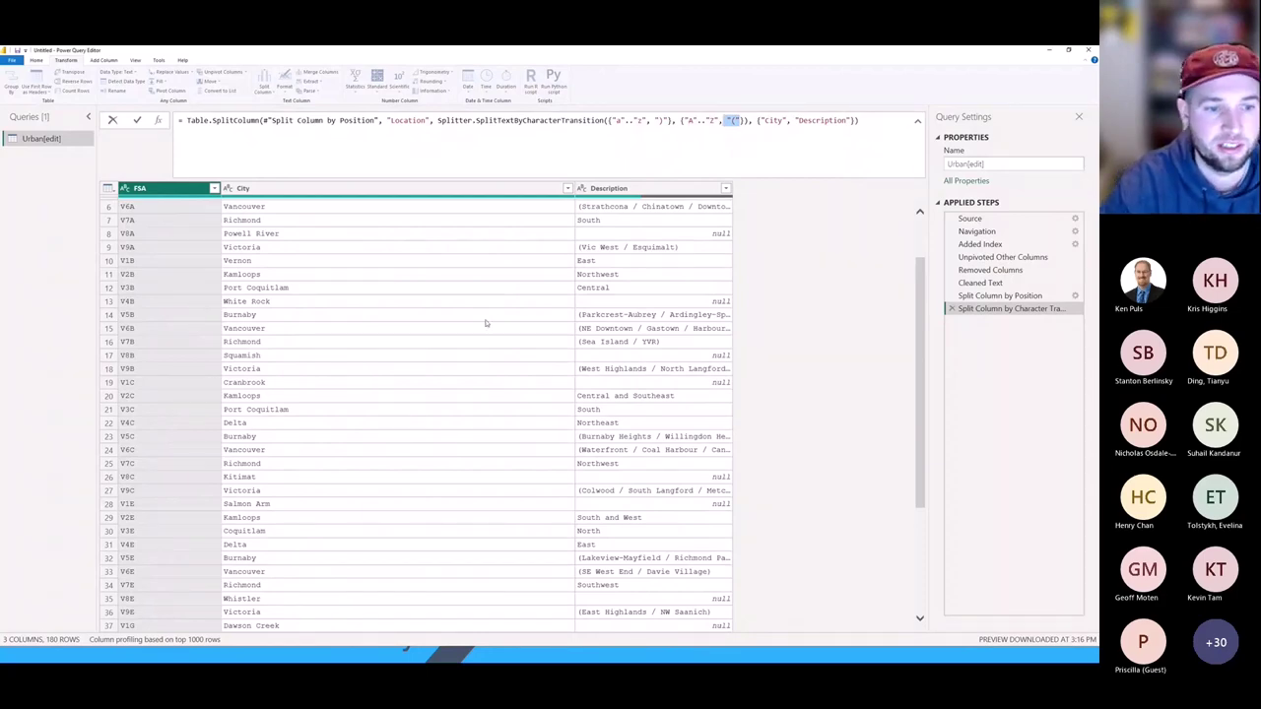
pyautogui.click(398, 319)
# Preview the V7G and V7L rows to check how the North Vancouver entries are split.
pyautogui.scroll(-4, 398, 319)
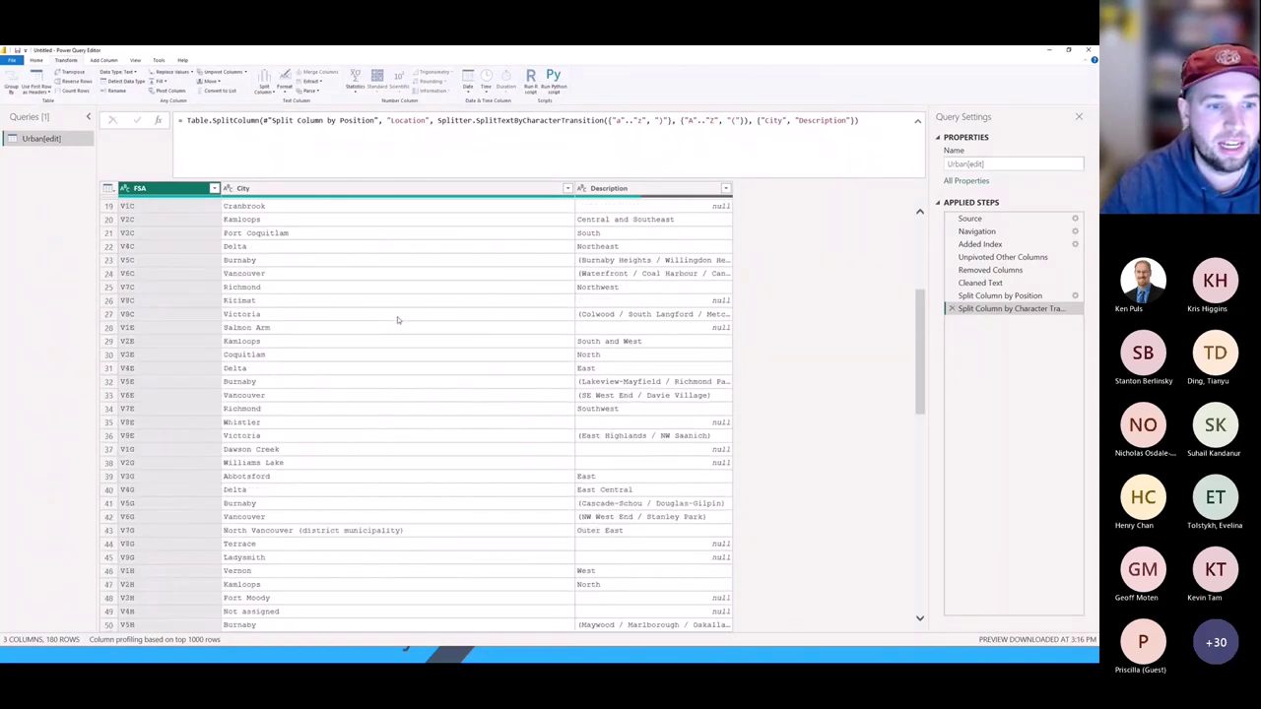
pyautogui.scroll(-5, 398, 320)
pyautogui.click(148, 287)
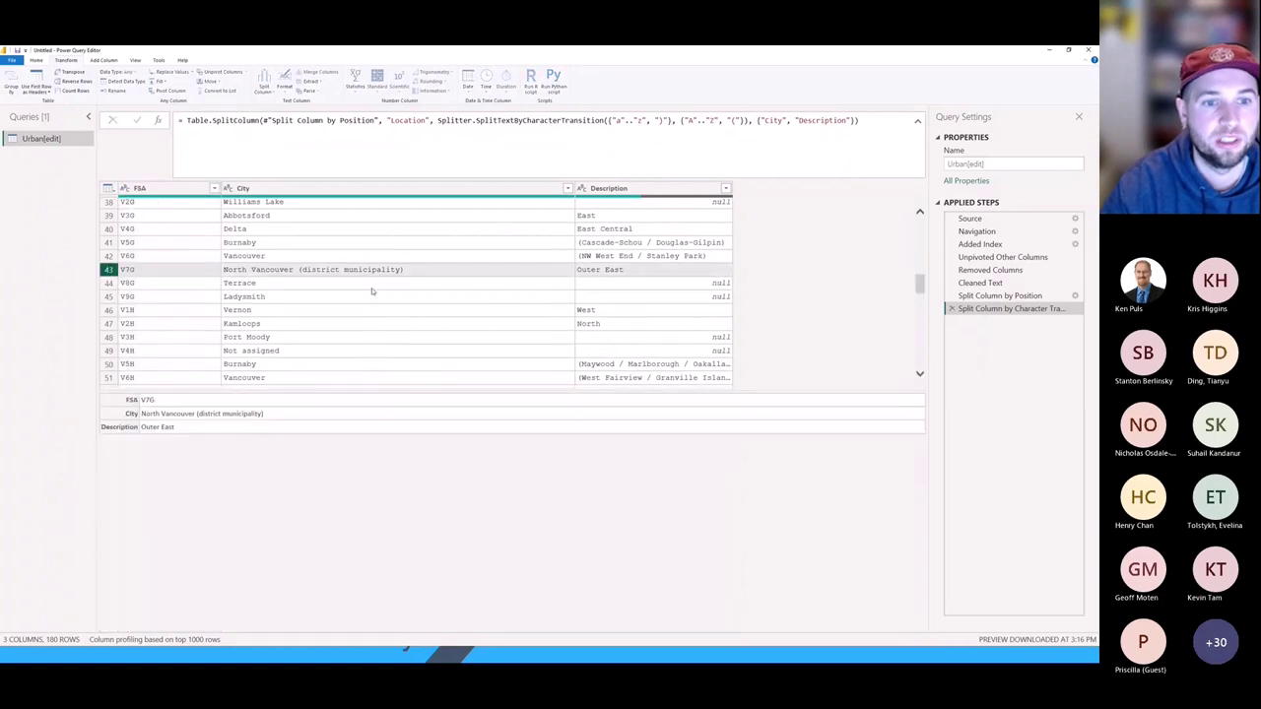
pyautogui.scroll(-4, 404, 300)
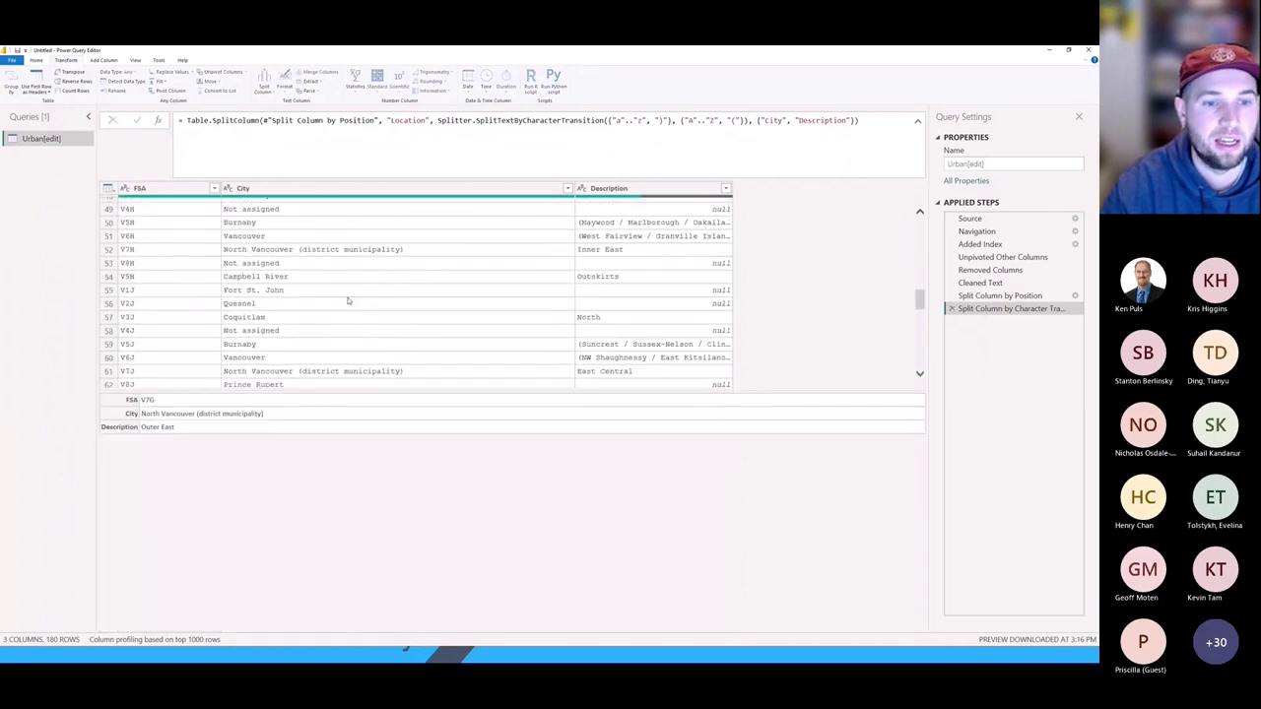
pyautogui.scroll(-8, 347, 301)
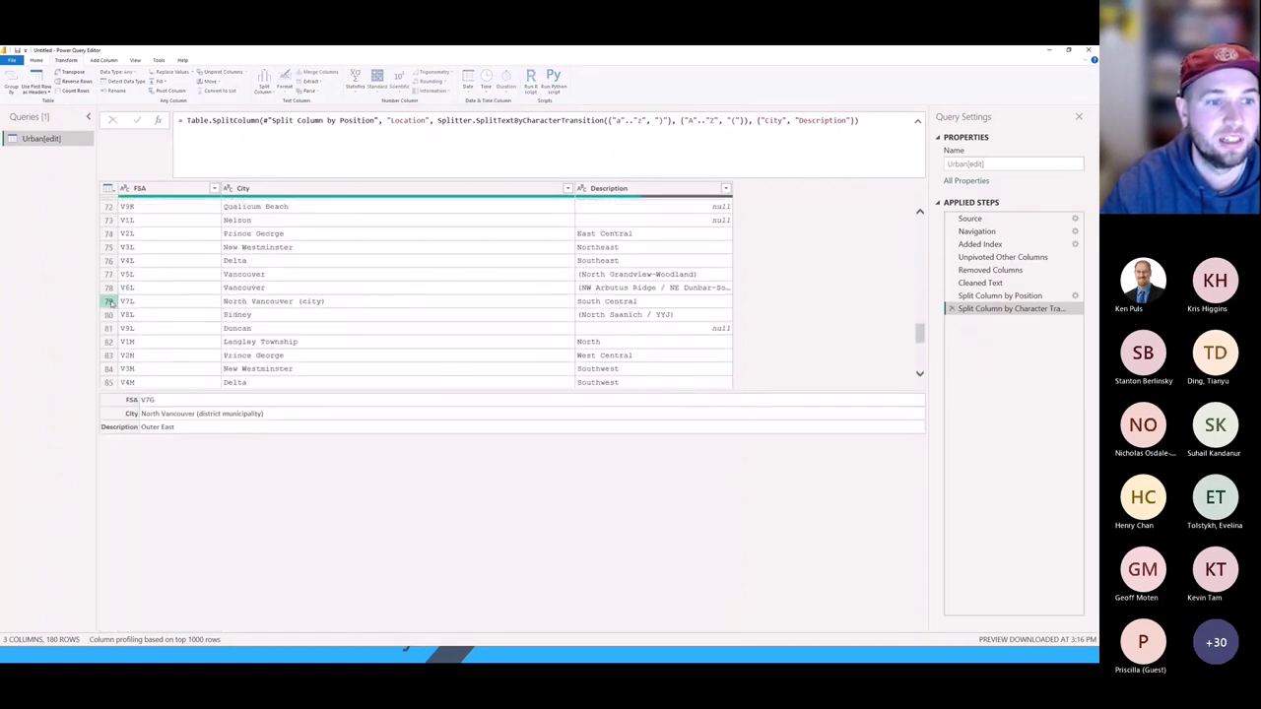
pyautogui.click(109, 301)
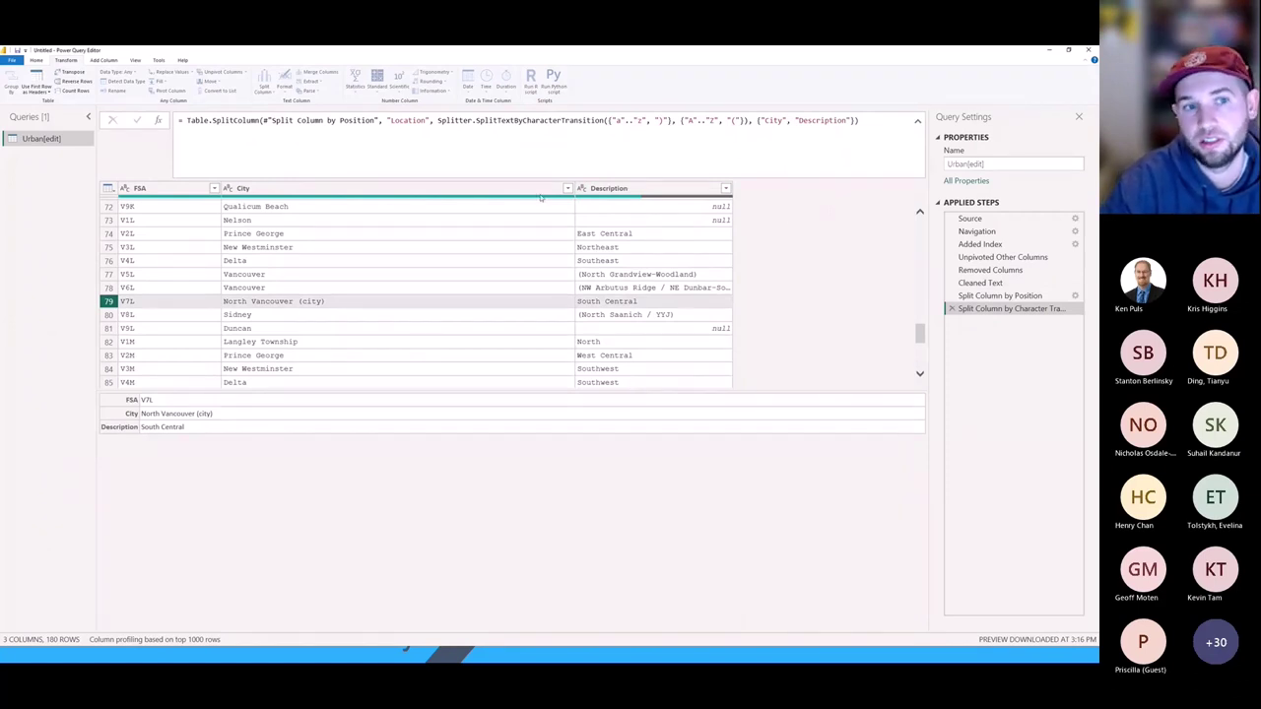
# Collapse the formula bar and capitalize each word in the City column.
pyautogui.click(158, 188)
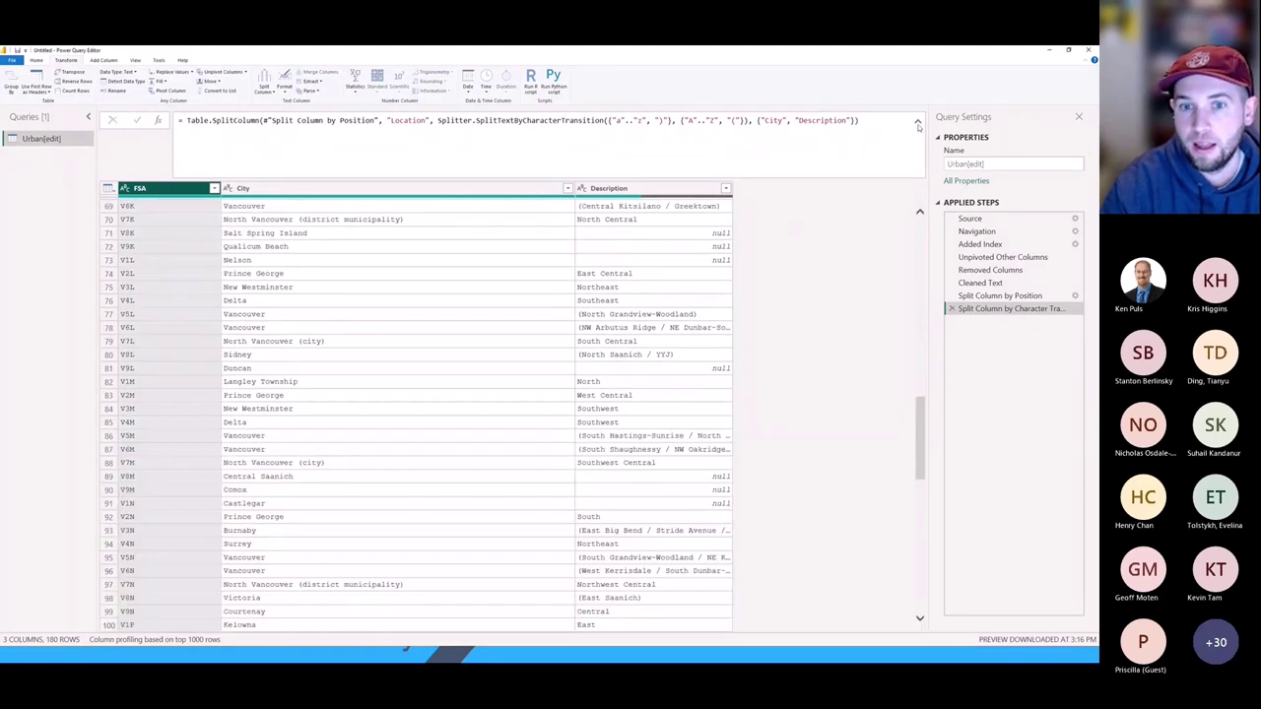
pyautogui.click(917, 123)
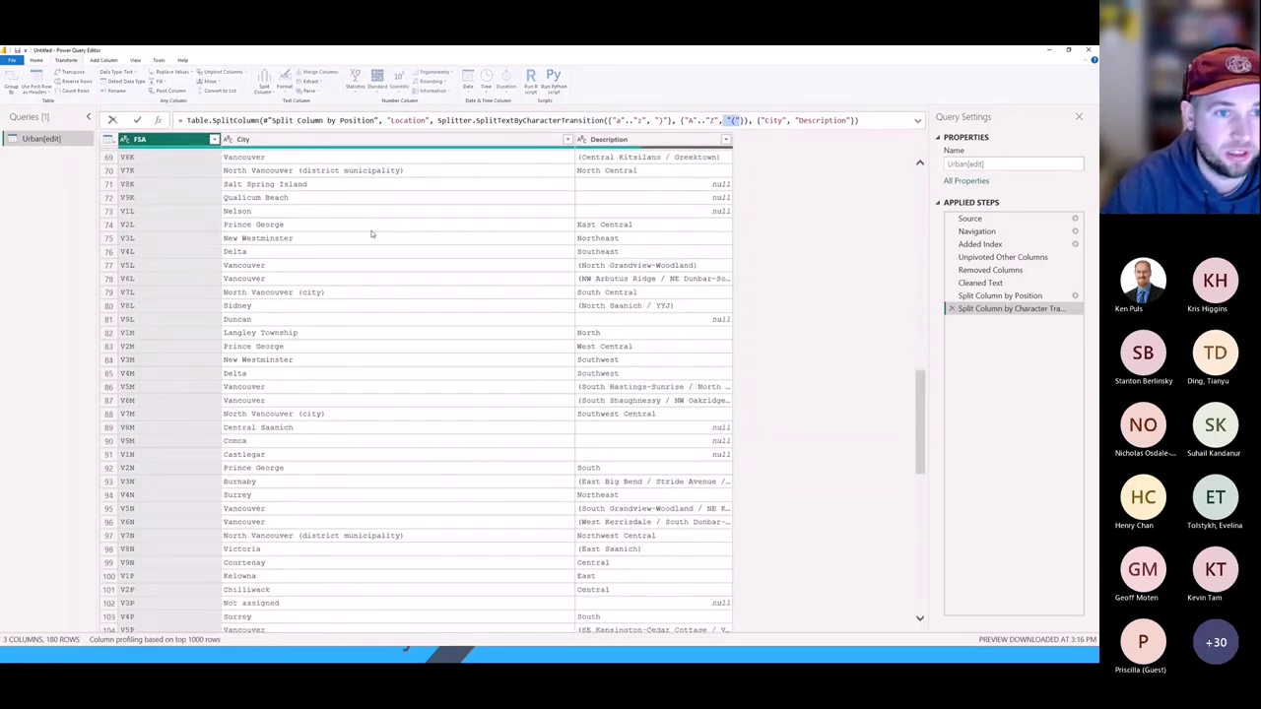
pyautogui.click(317, 144)
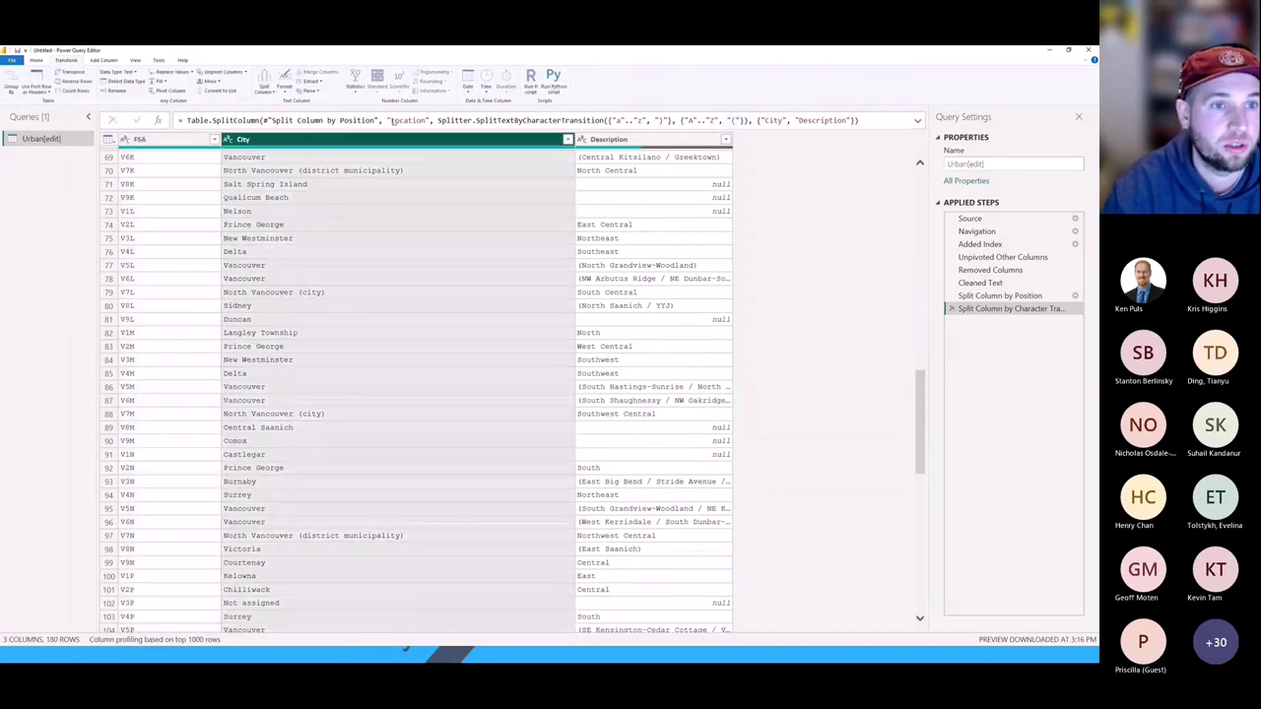
pyautogui.click(285, 84)
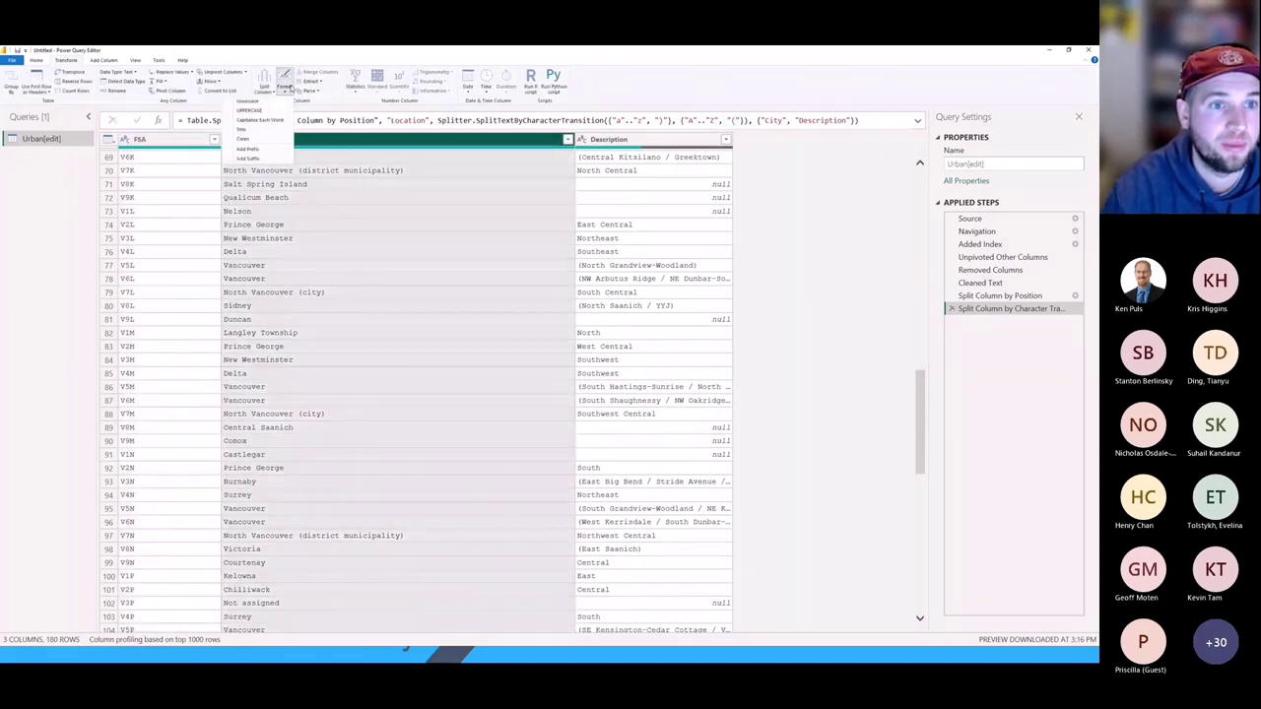
pyautogui.click(279, 121)
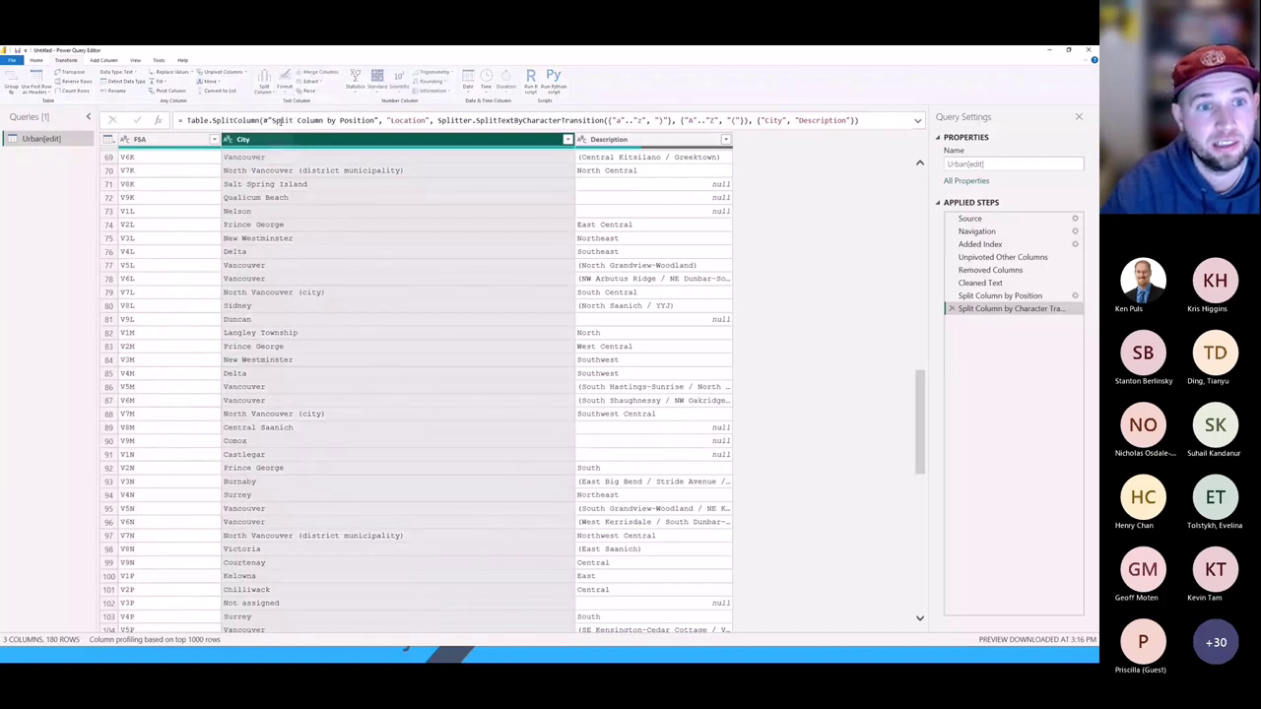
# Look through the capitalized City values for unassigned postal codes and preview the V4J row.
pyautogui.scroll(-7, 407, 352)
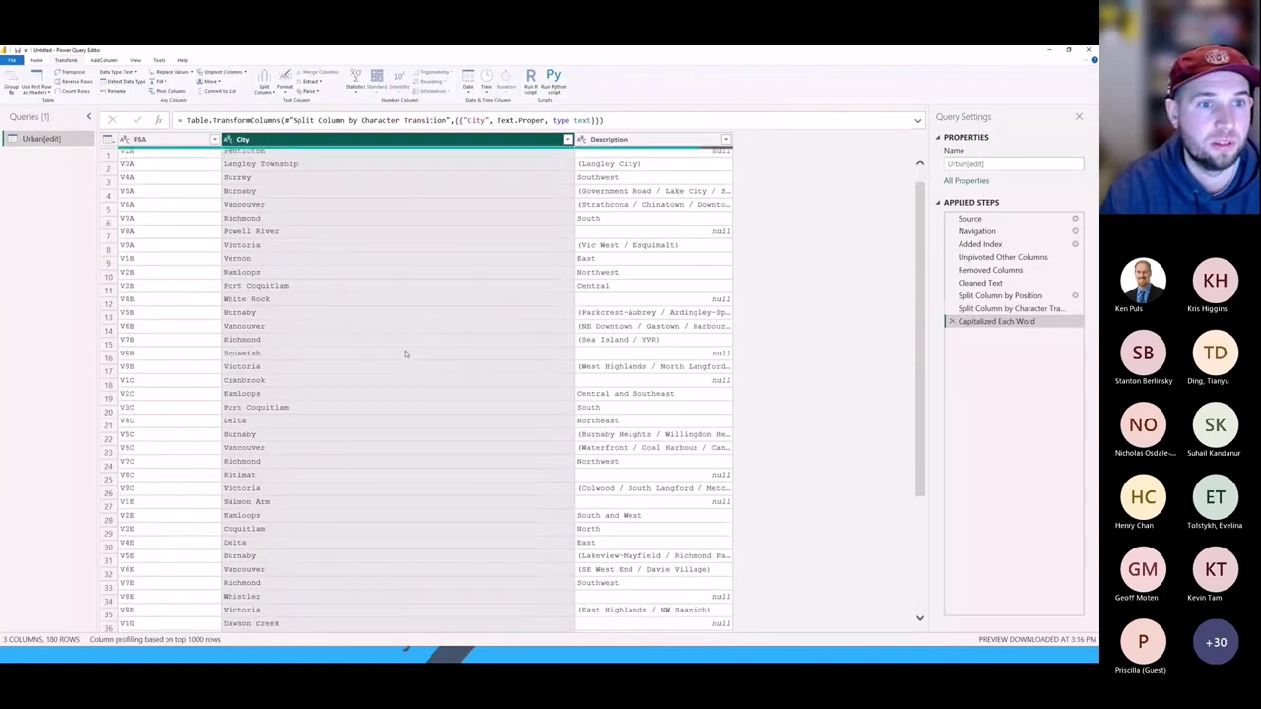
pyautogui.scroll(-7, 409, 347)
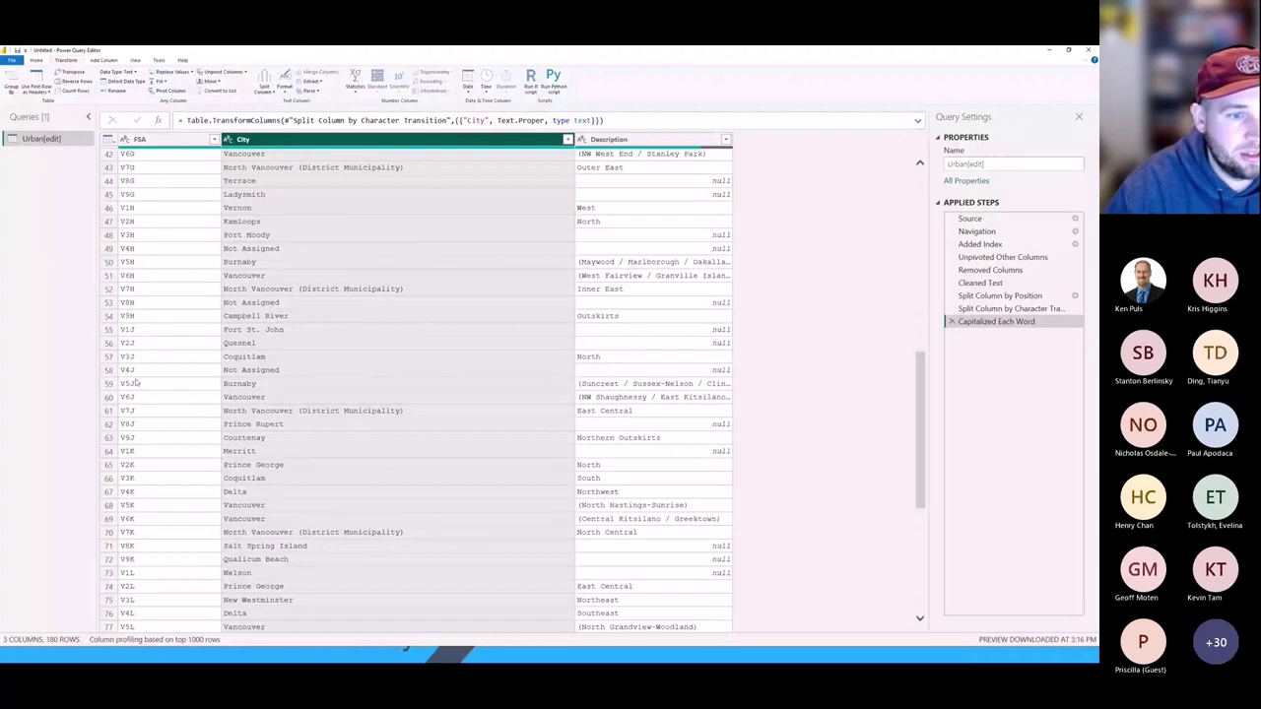
pyautogui.click(111, 371)
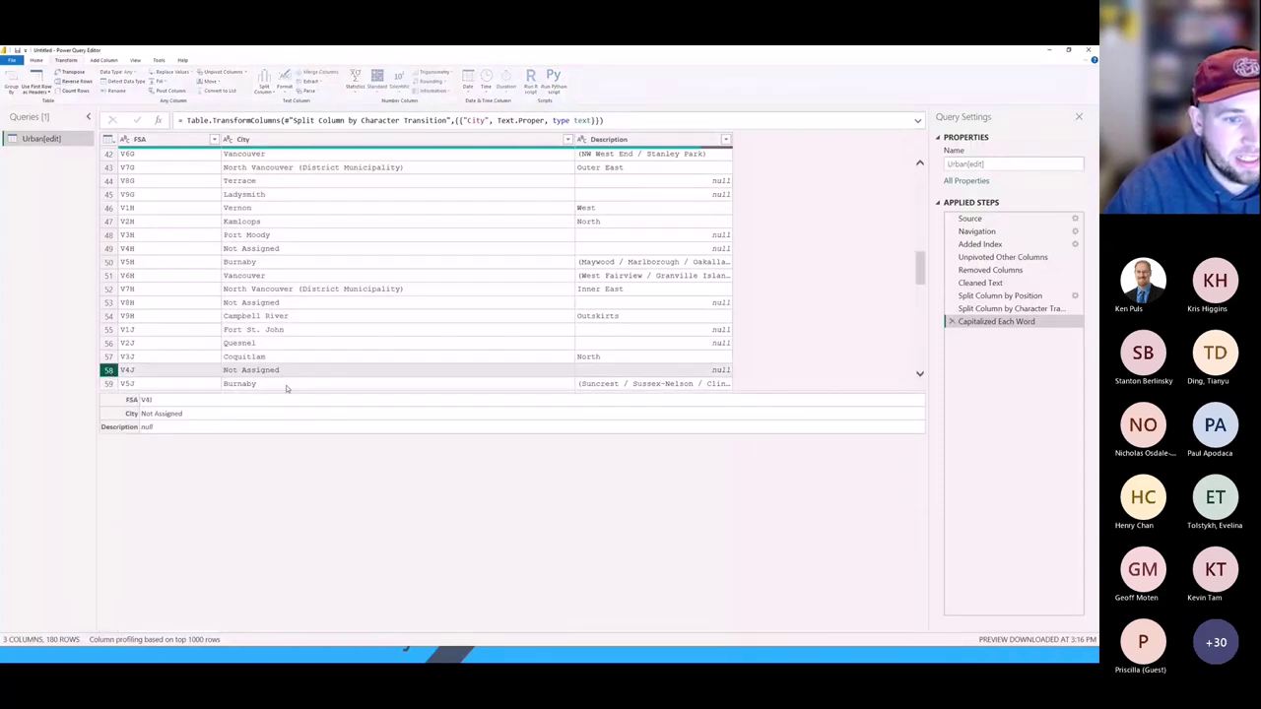
pyautogui.scroll(-1, 300, 356)
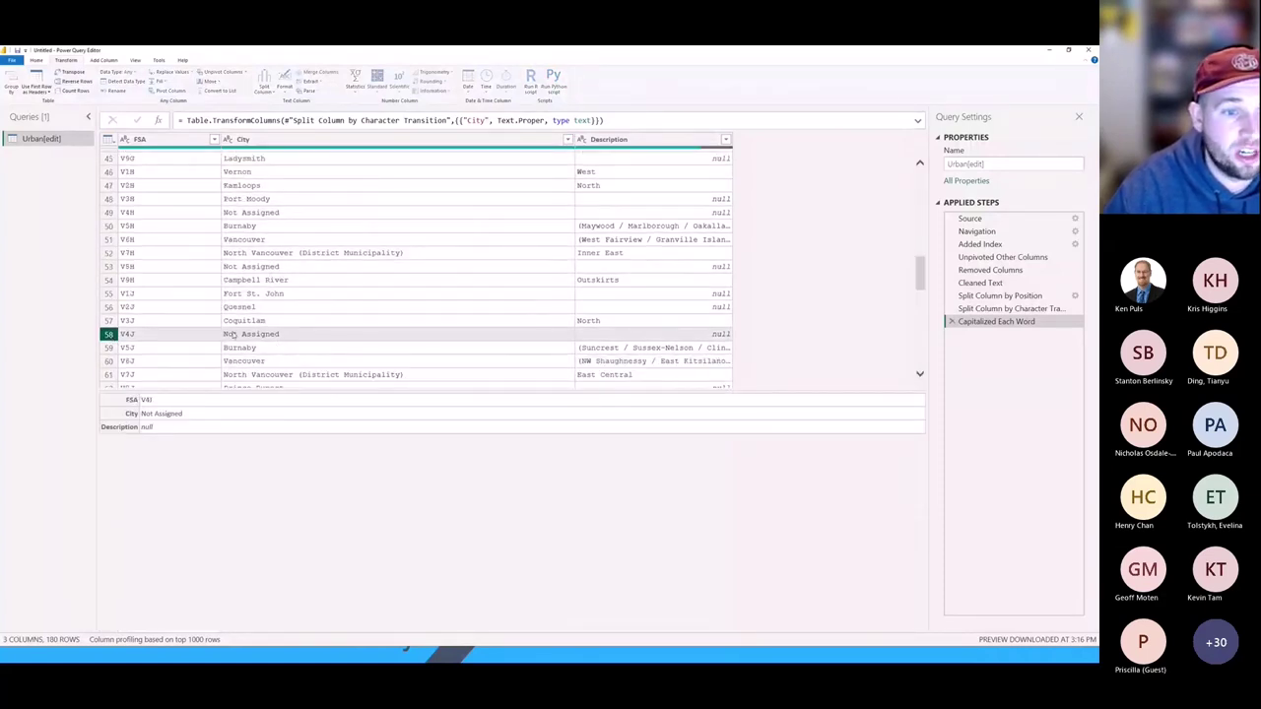
pyautogui.scroll(-2, 249, 341)
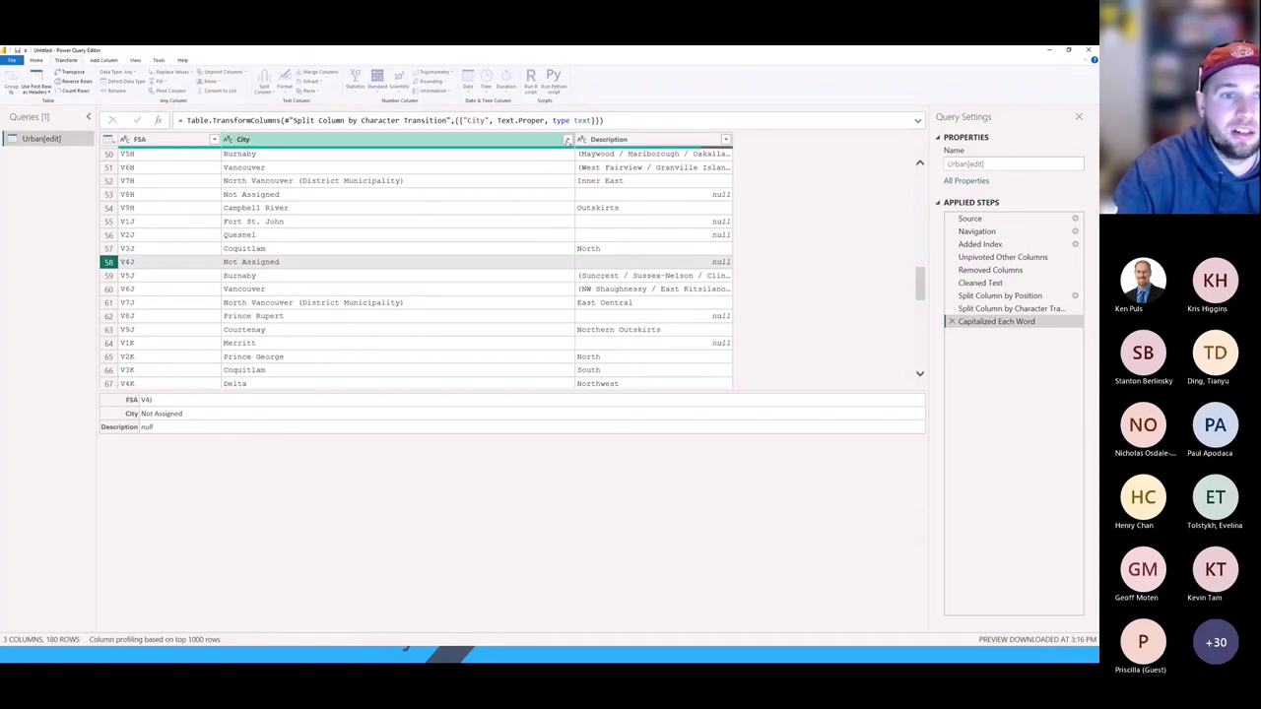
# Filter the City column to exclude the "Not Assigned" rows.
pyautogui.click(568, 141)
pyautogui.moveTo(561, 311); pyautogui.dragTo(559, 387)
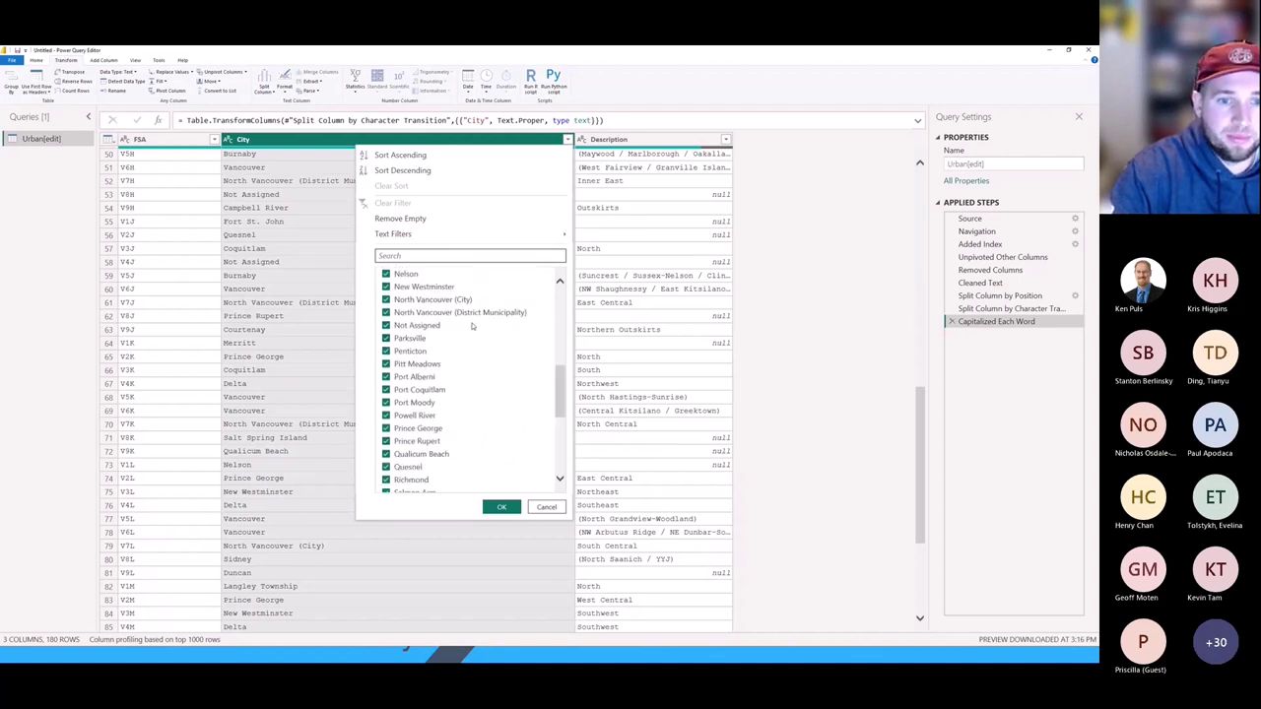
pyautogui.click(386, 326)
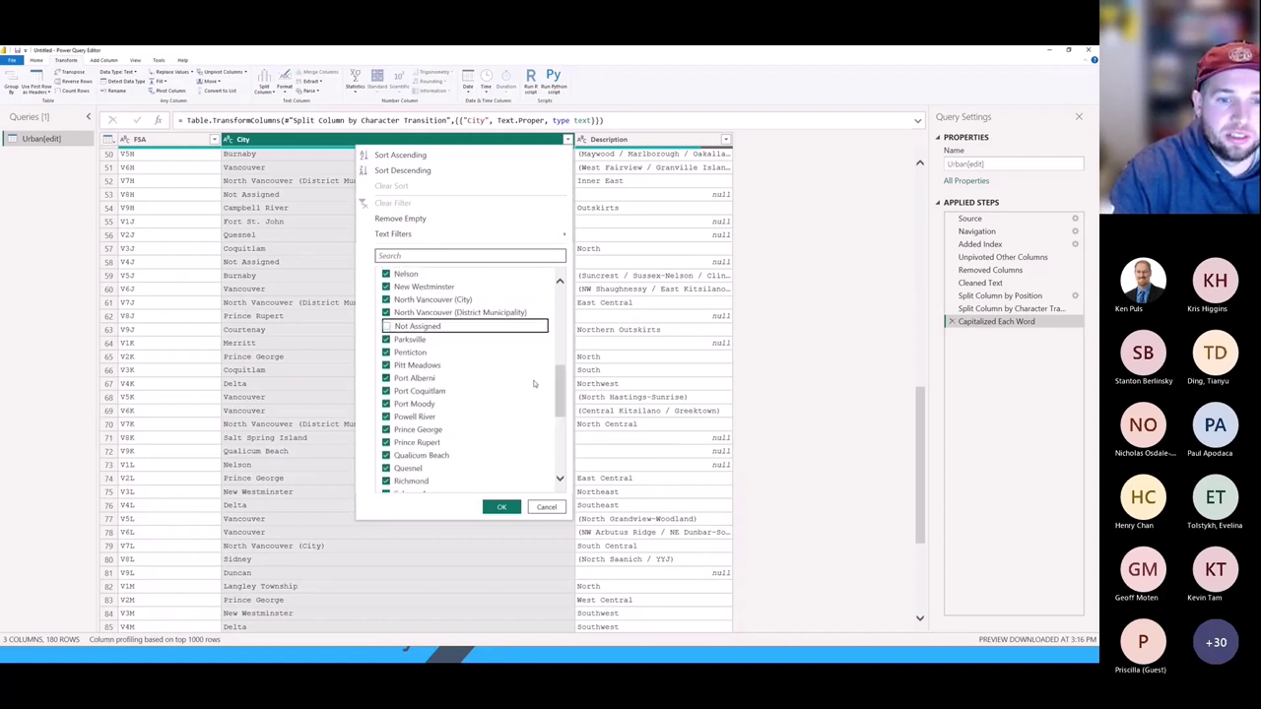
pyautogui.moveTo(559, 384); pyautogui.dragTo(565, 467)
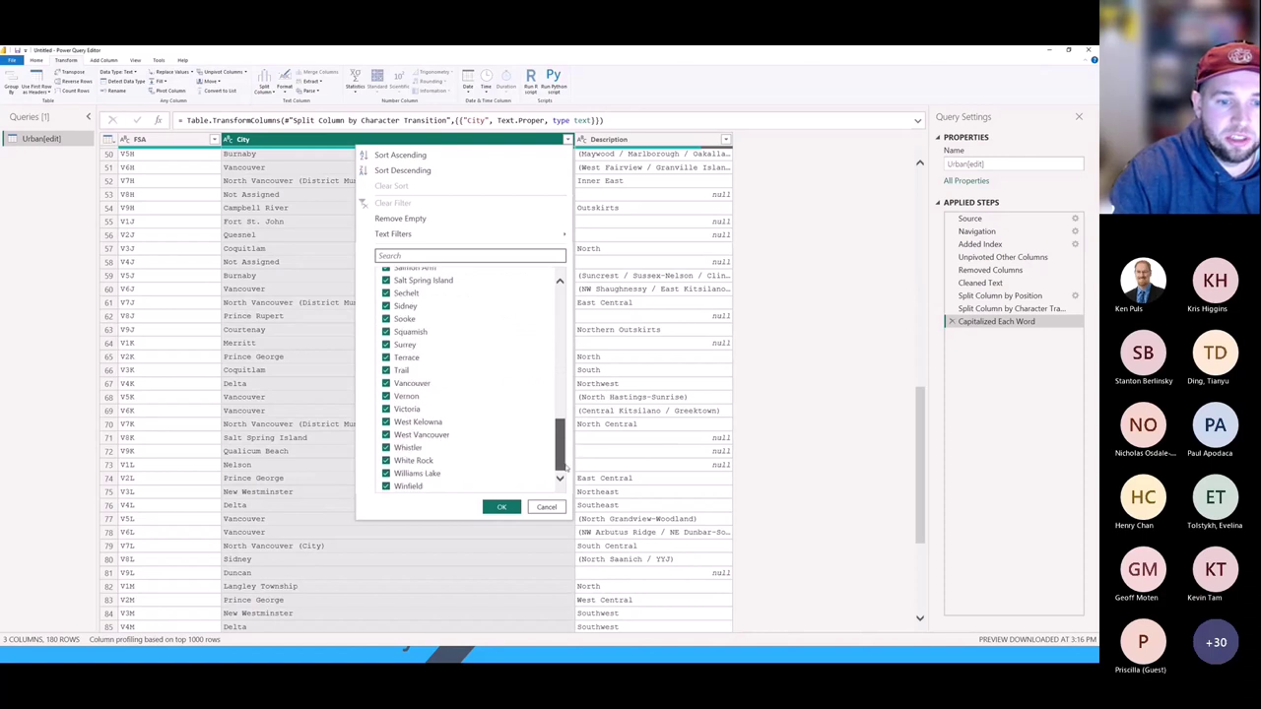
pyautogui.scroll(10, 484, 385)
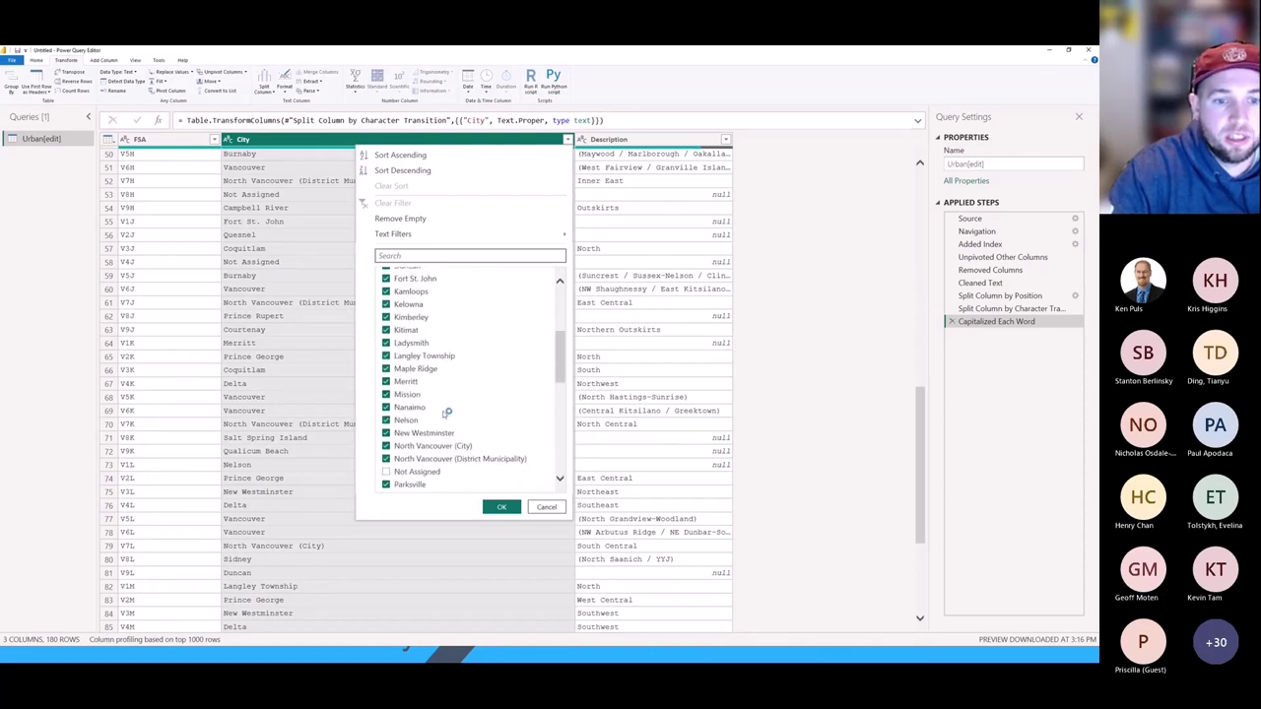
pyautogui.scroll(-4, 449, 419)
pyautogui.click(501, 506)
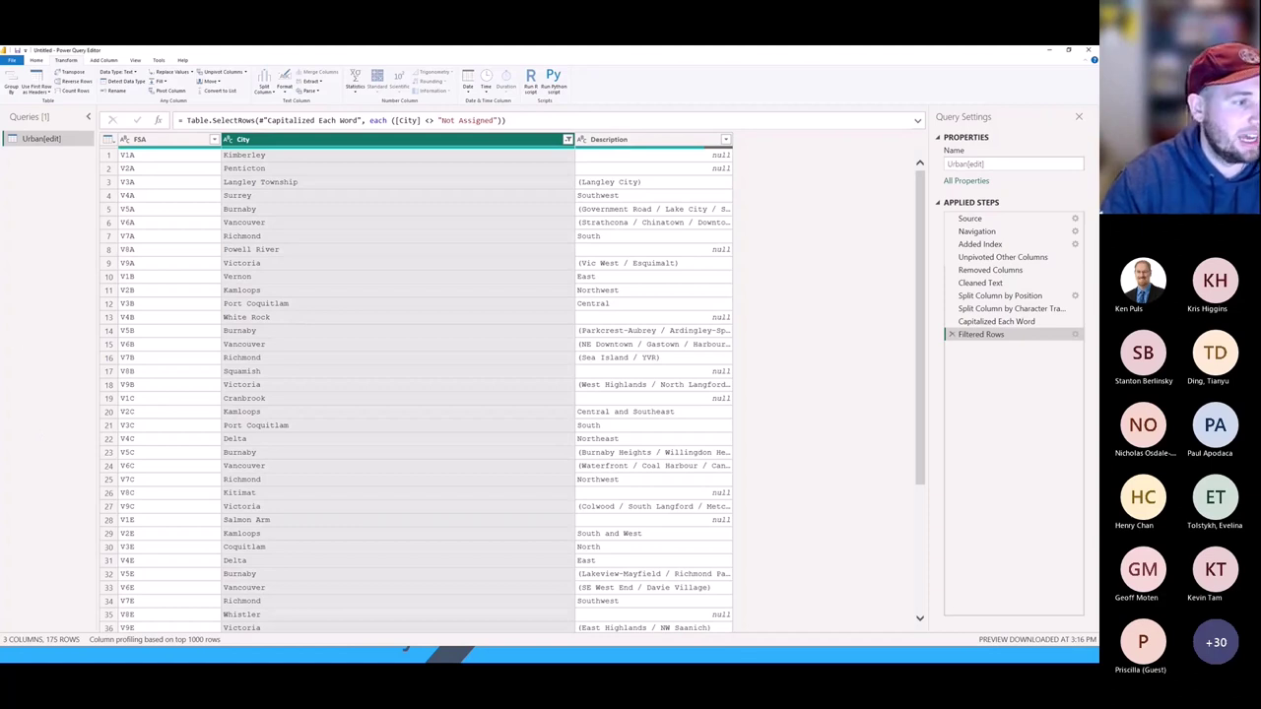
# Switch to the browser and show Wikipedia's "Postal codes in Canada" article.
pyautogui.hotkey('alt', 'Tab')
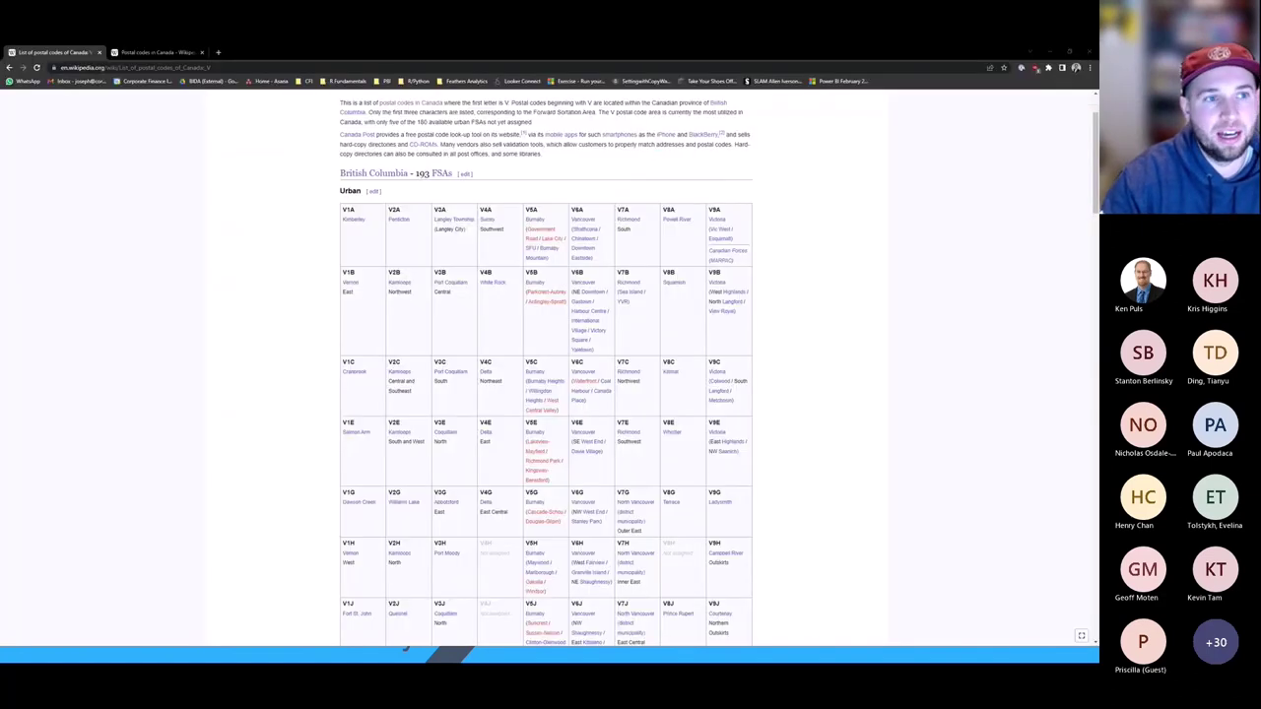
pyautogui.click(135, 53)
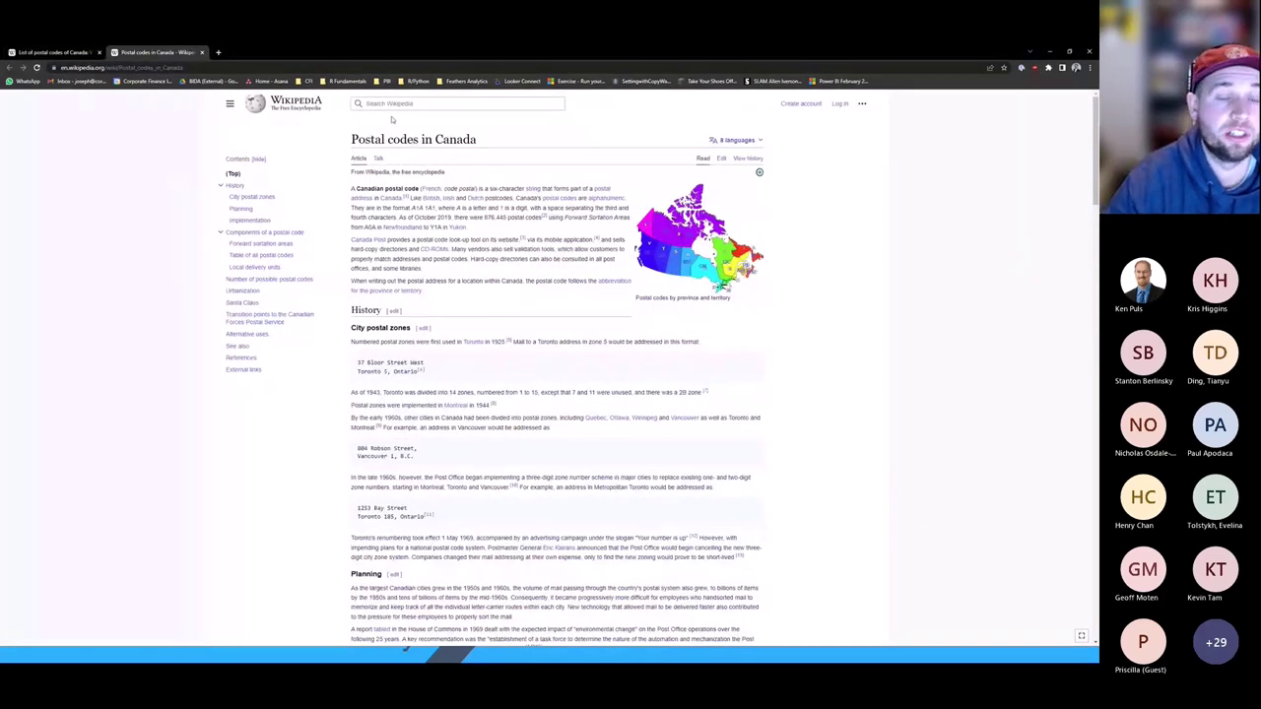
# Find the "Table of all postal codes" section in the article and expand the Canadian postal codes table.
pyautogui.moveTo(479, 141)
pyautogui.mouseDown()
pyautogui.moveTo(356, 153)
pyautogui.moveTo(471, 147)
pyautogui.mouseUp()
pyautogui.click(471, 152)
pyautogui.scroll(-2, 525, 439)
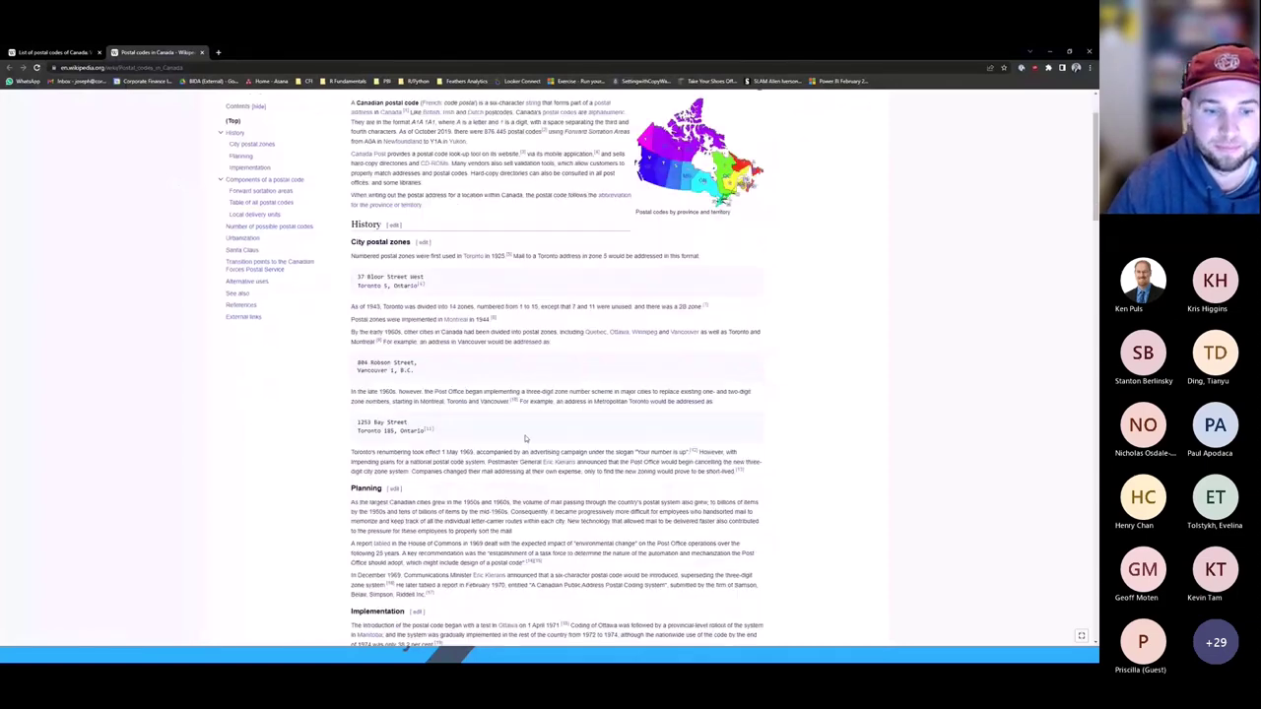
pyautogui.scroll(-5, 525, 438)
pyautogui.scroll(-12, 525, 474)
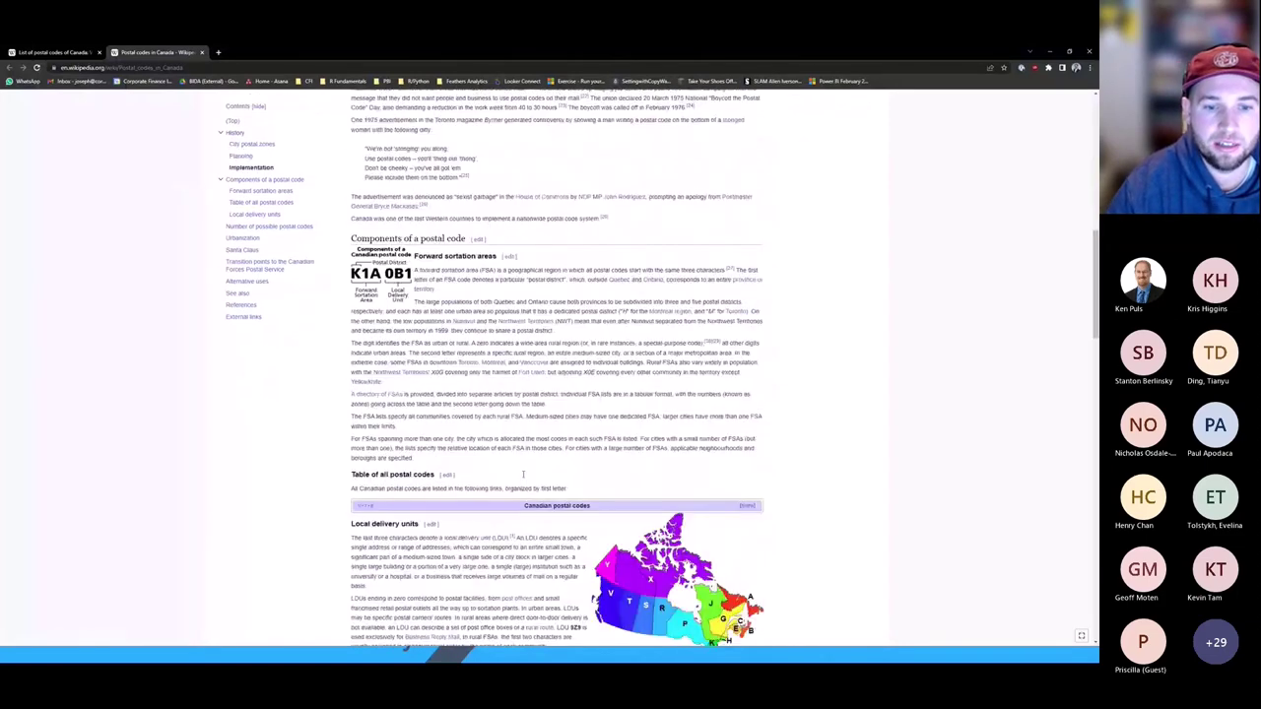
pyautogui.scroll(-1, 523, 480)
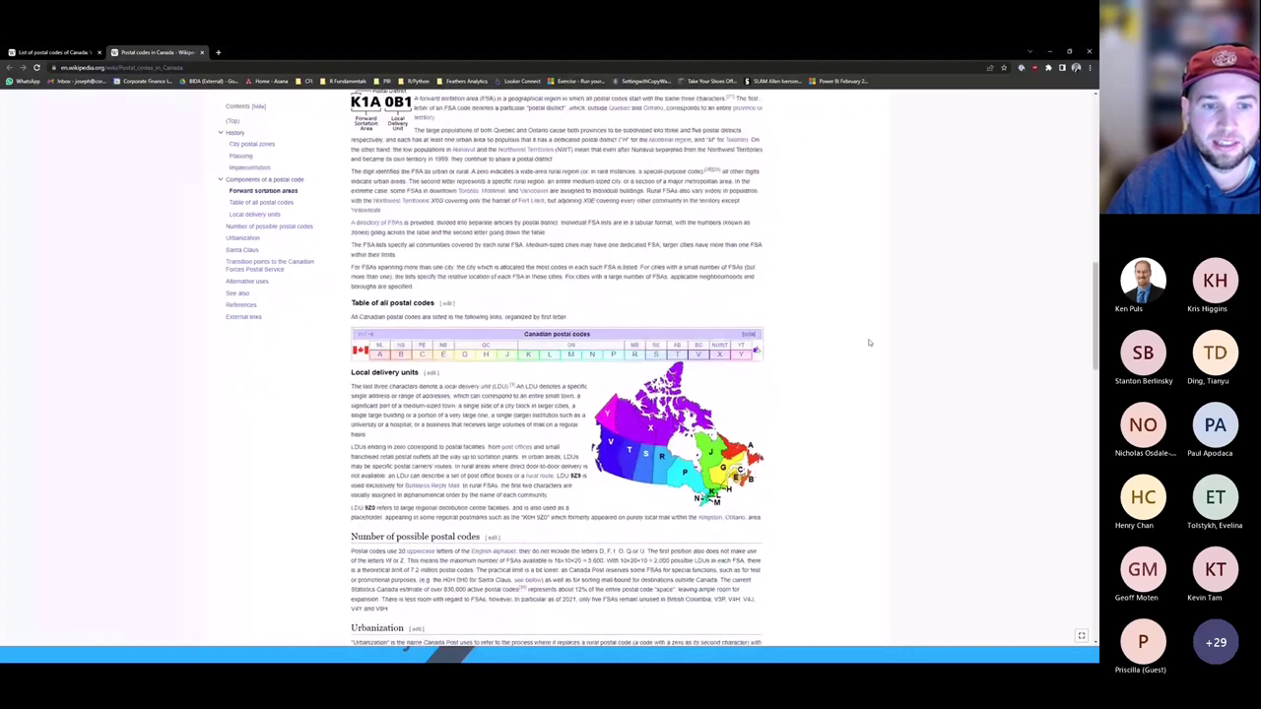
pyautogui.click(748, 334)
pyautogui.scroll(-1, 748, 334)
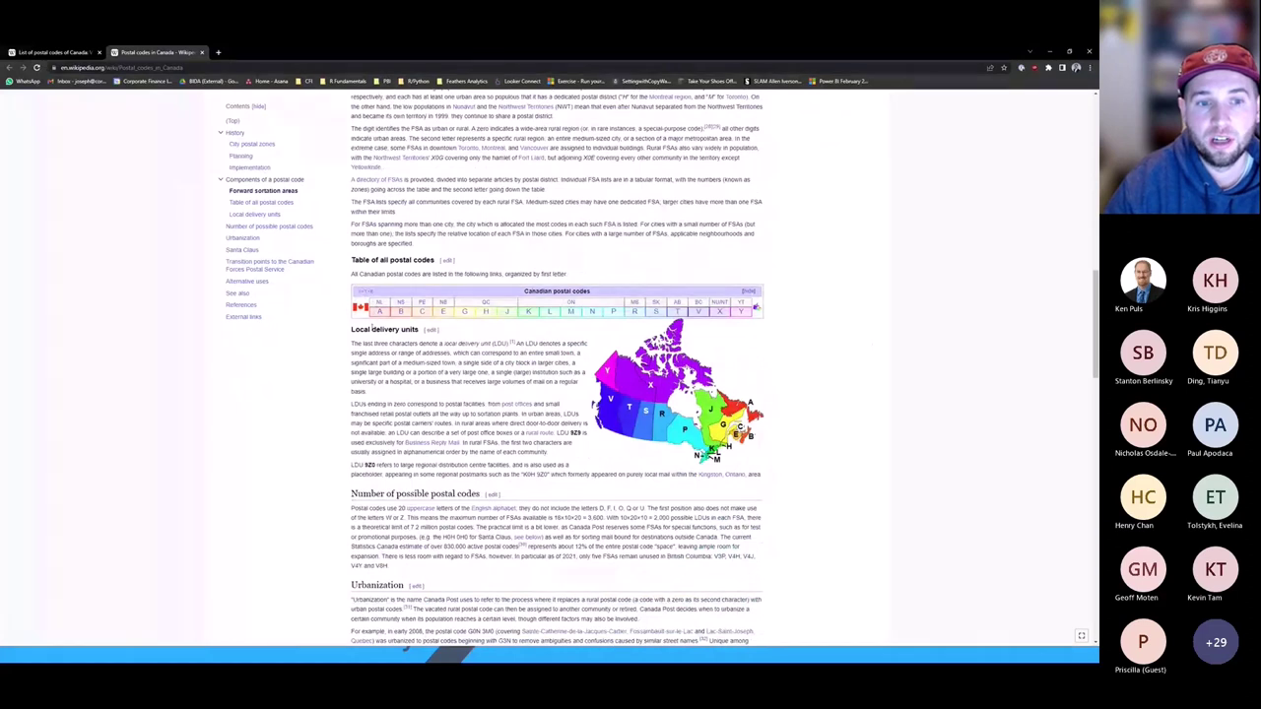
pyautogui.scroll(-2, 364, 291)
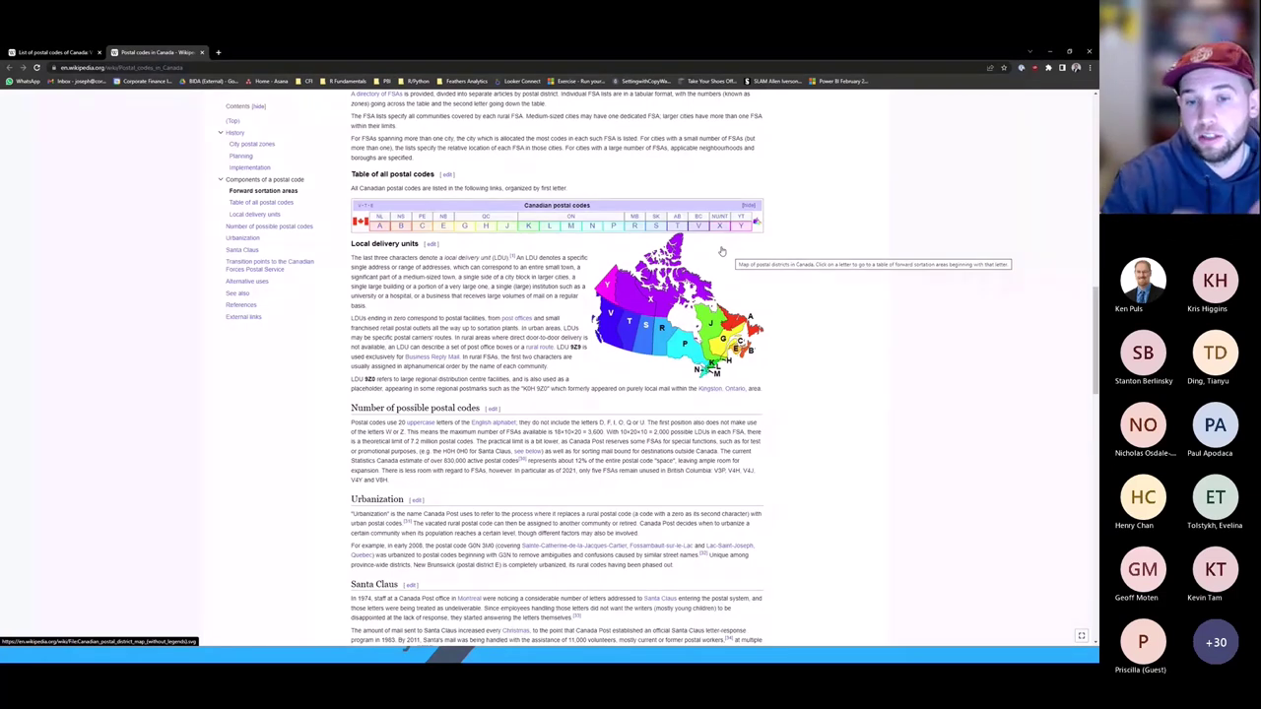
pyautogui.scroll(2, 721, 252)
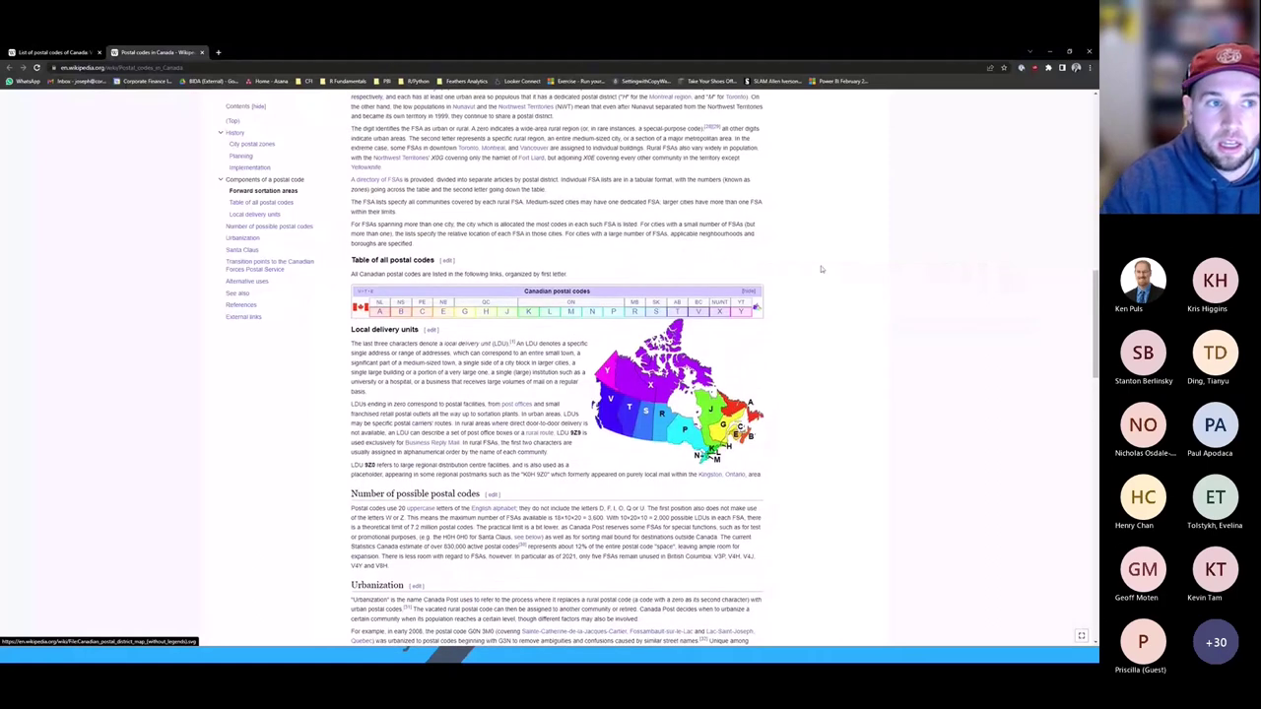
# Show the "List of postal codes of Canada: V" page and examine the ending of its web address.
pyautogui.click(29, 53)
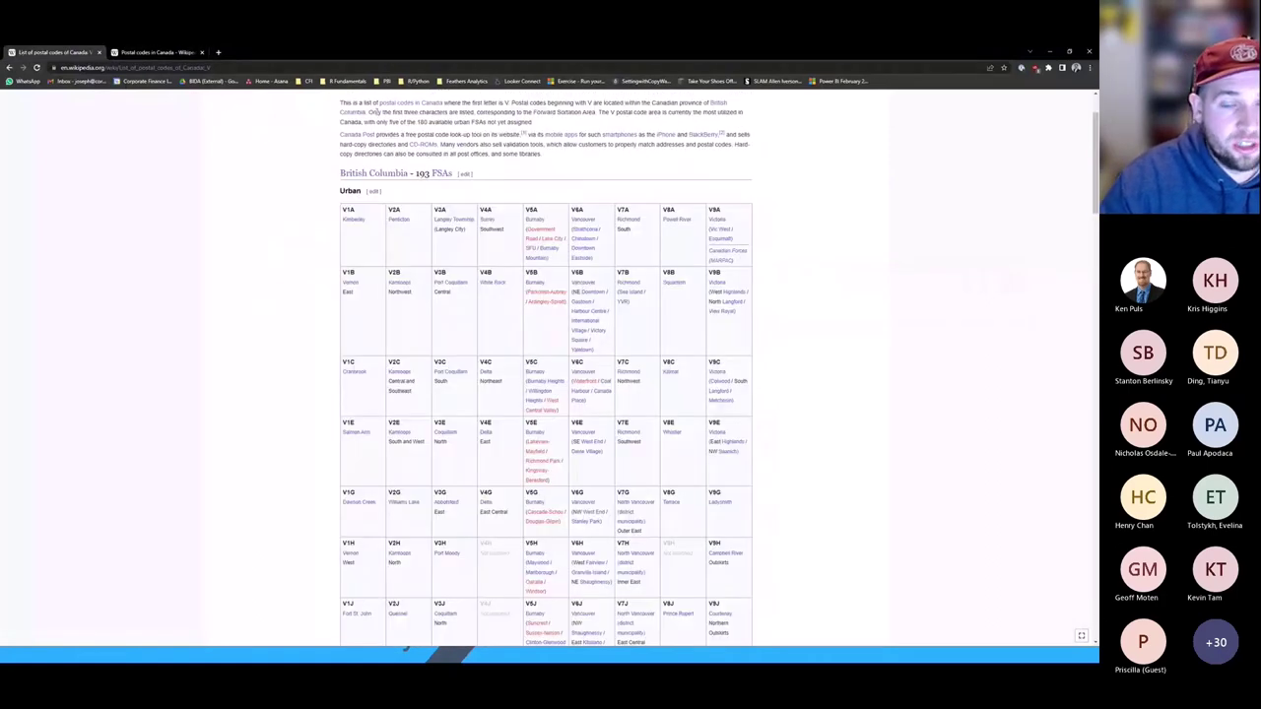
pyautogui.scroll(2, 187, 182)
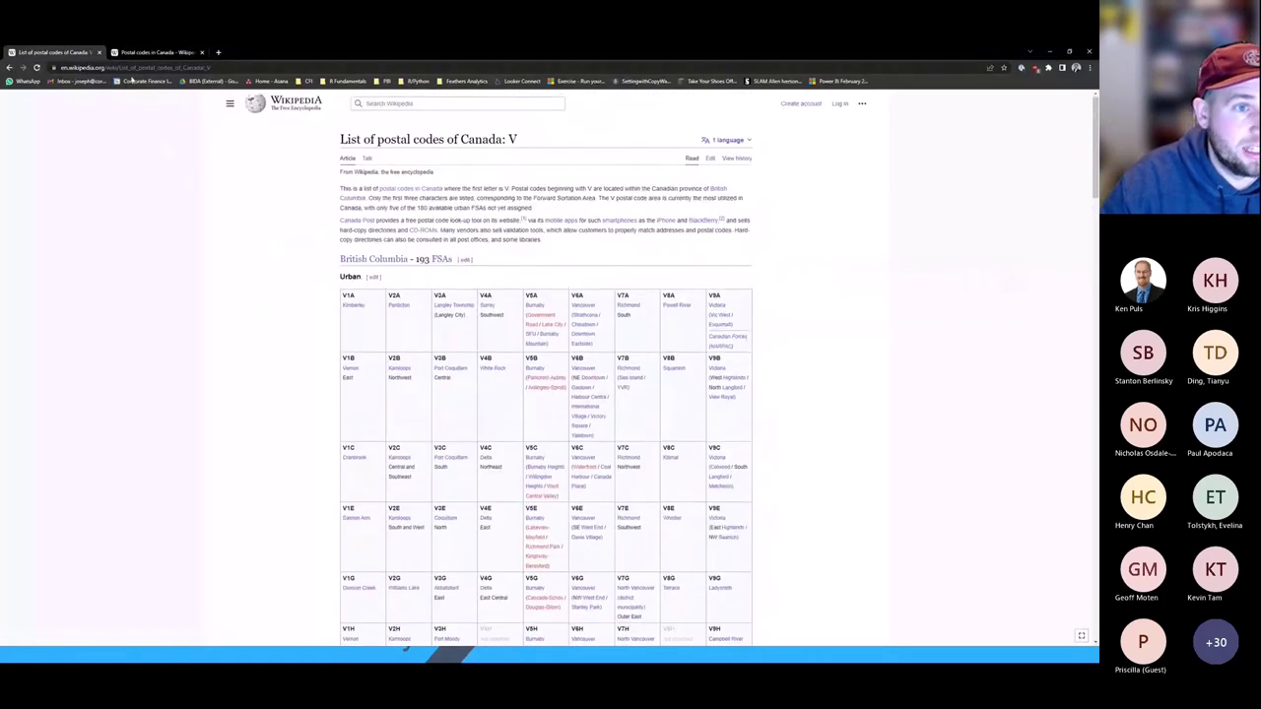
pyautogui.click(103, 67)
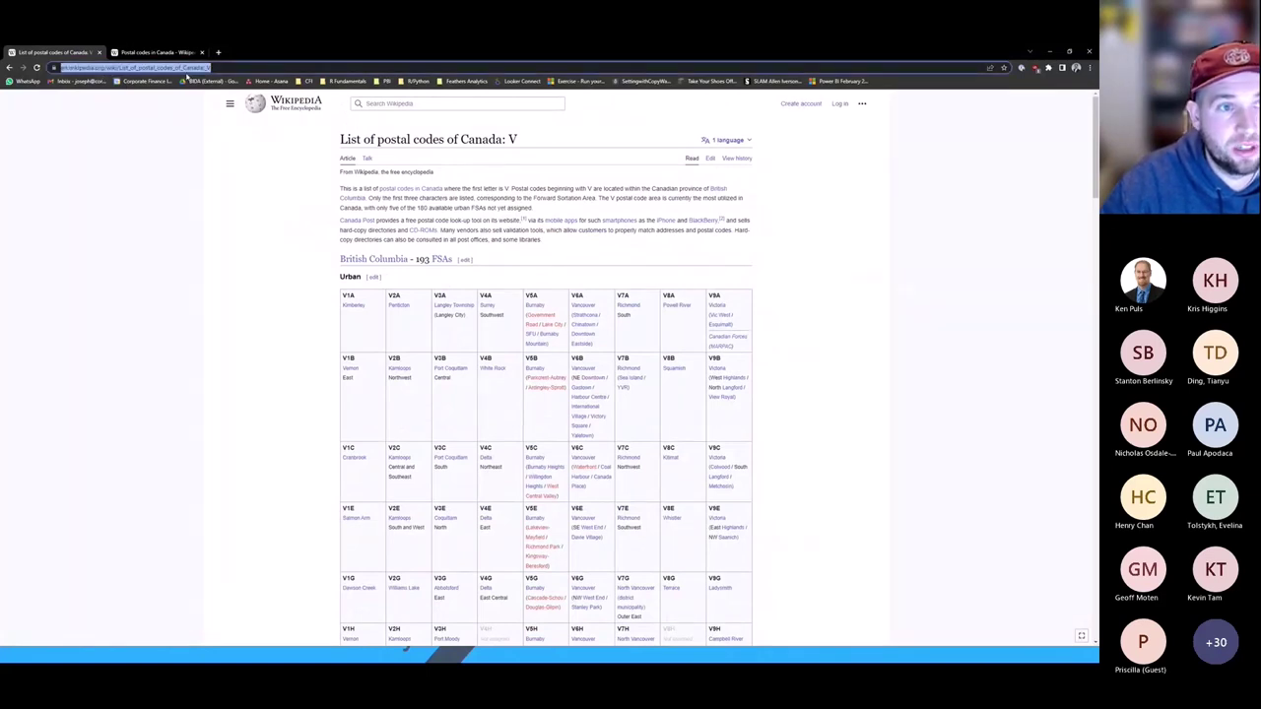
pyautogui.click(215, 67)
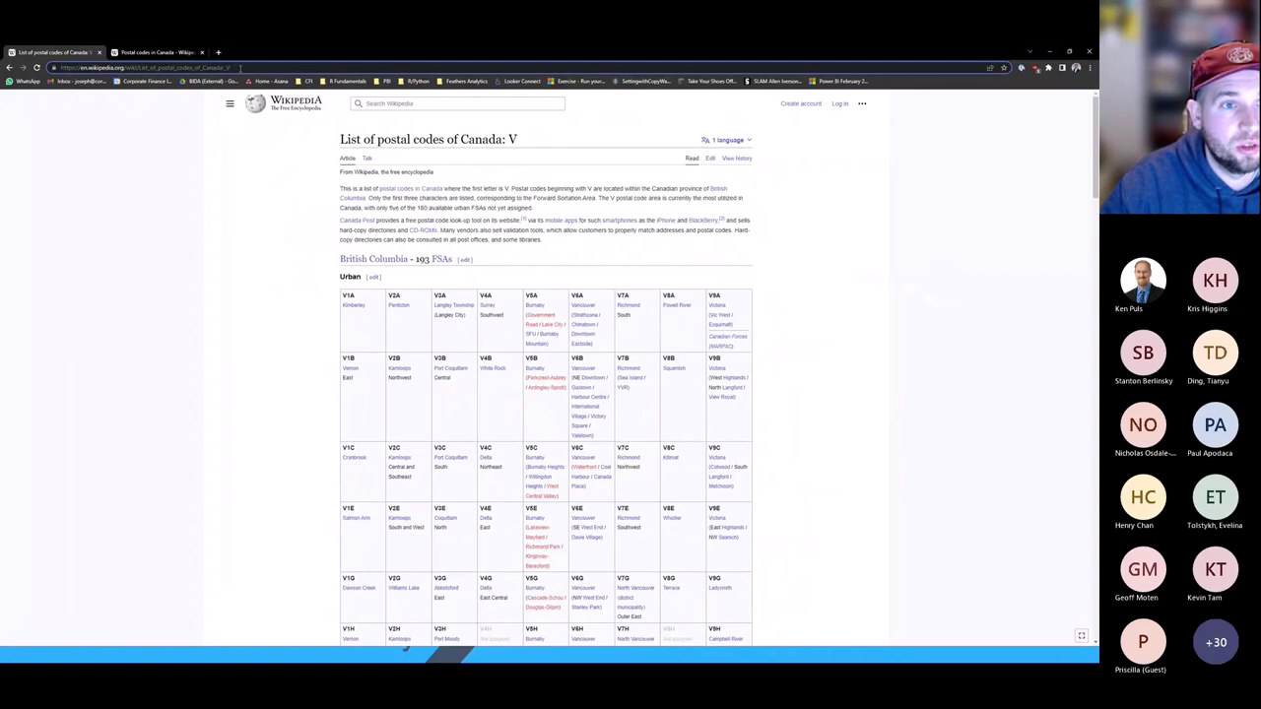
# Return to the Postal codes in Canada article, follow the table's V link, and go back to the article.
pyautogui.click(184, 54)
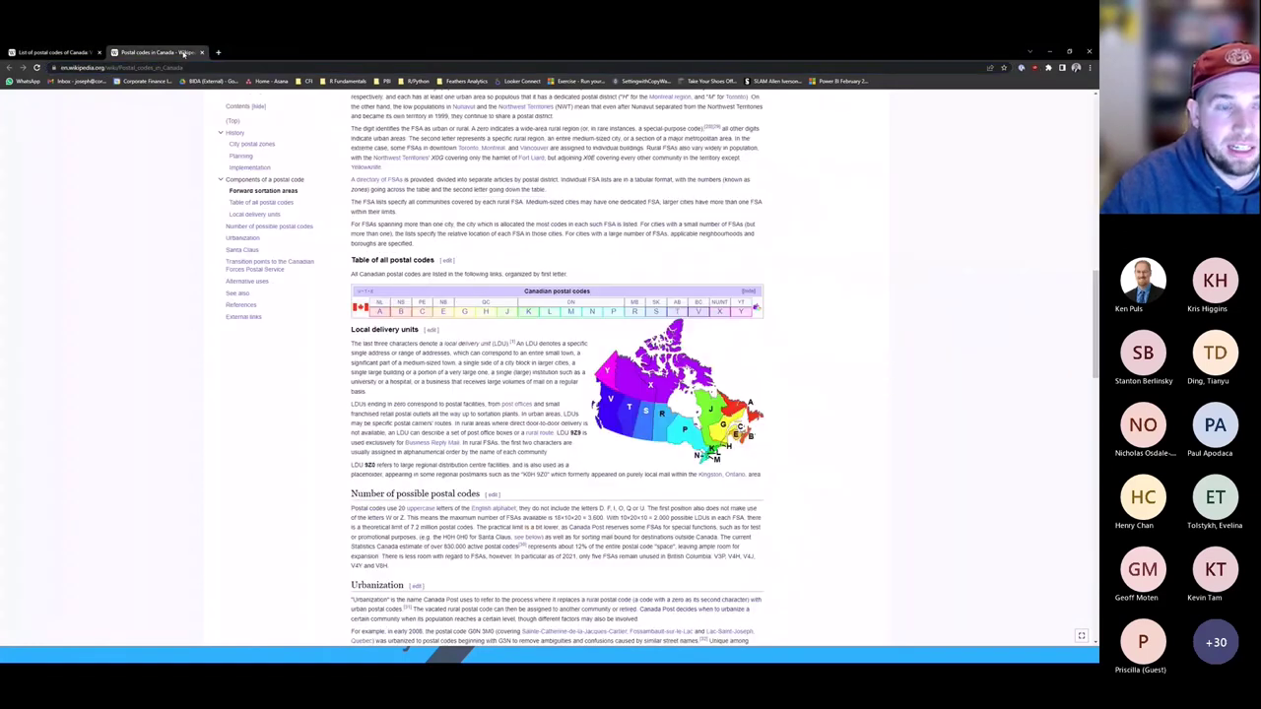
pyautogui.click(698, 312)
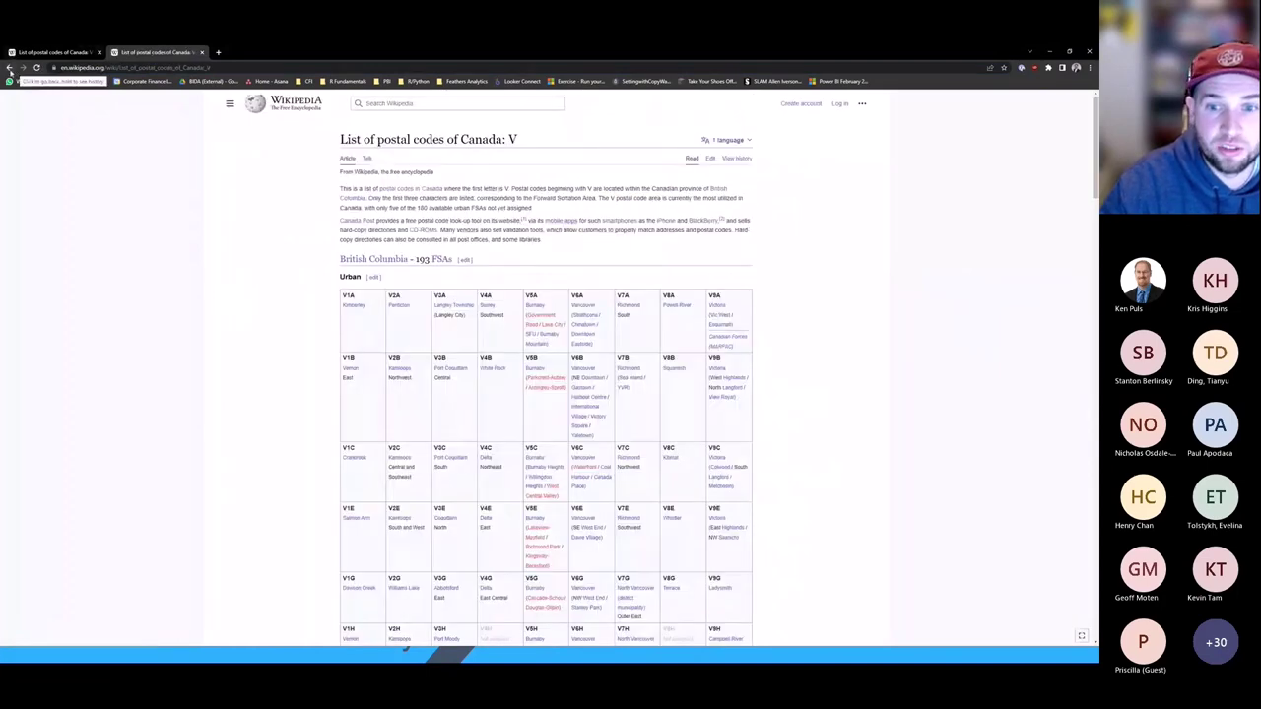
pyautogui.click(9, 69)
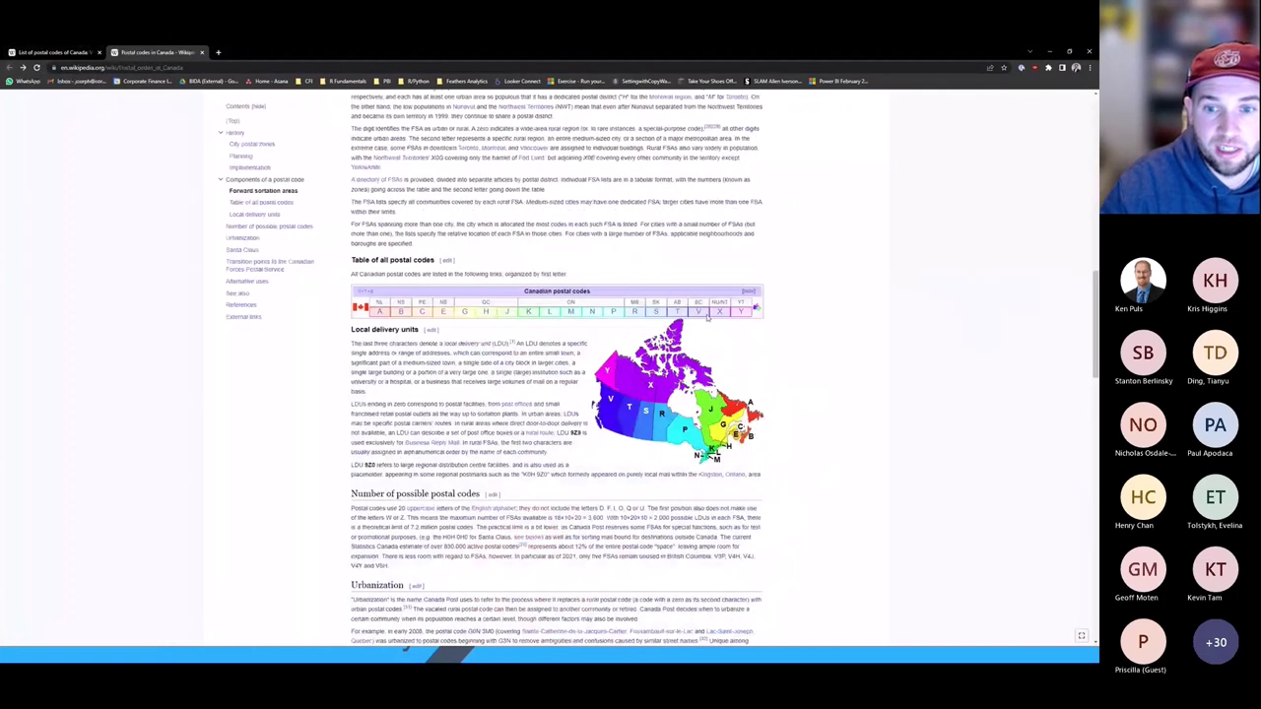
# Open the T postal code list for Alberta and examine its web address and Urban table.
pyautogui.click(677, 313)
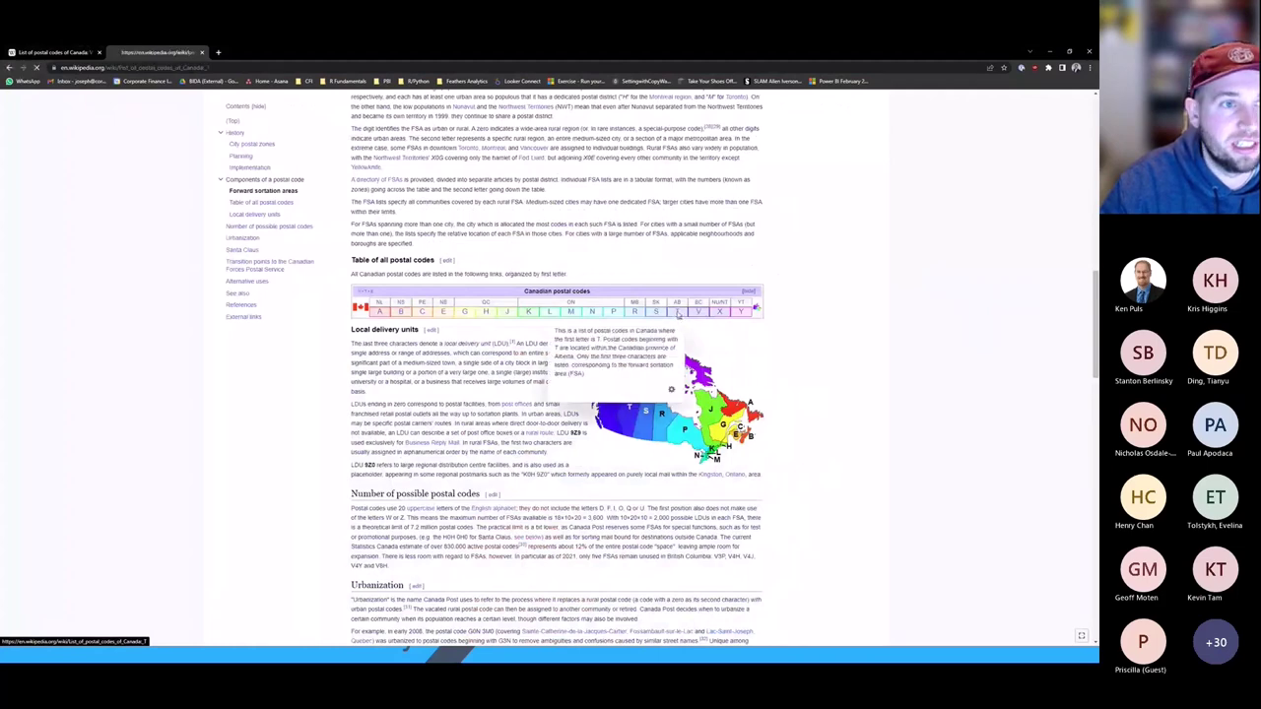
pyautogui.click(148, 67)
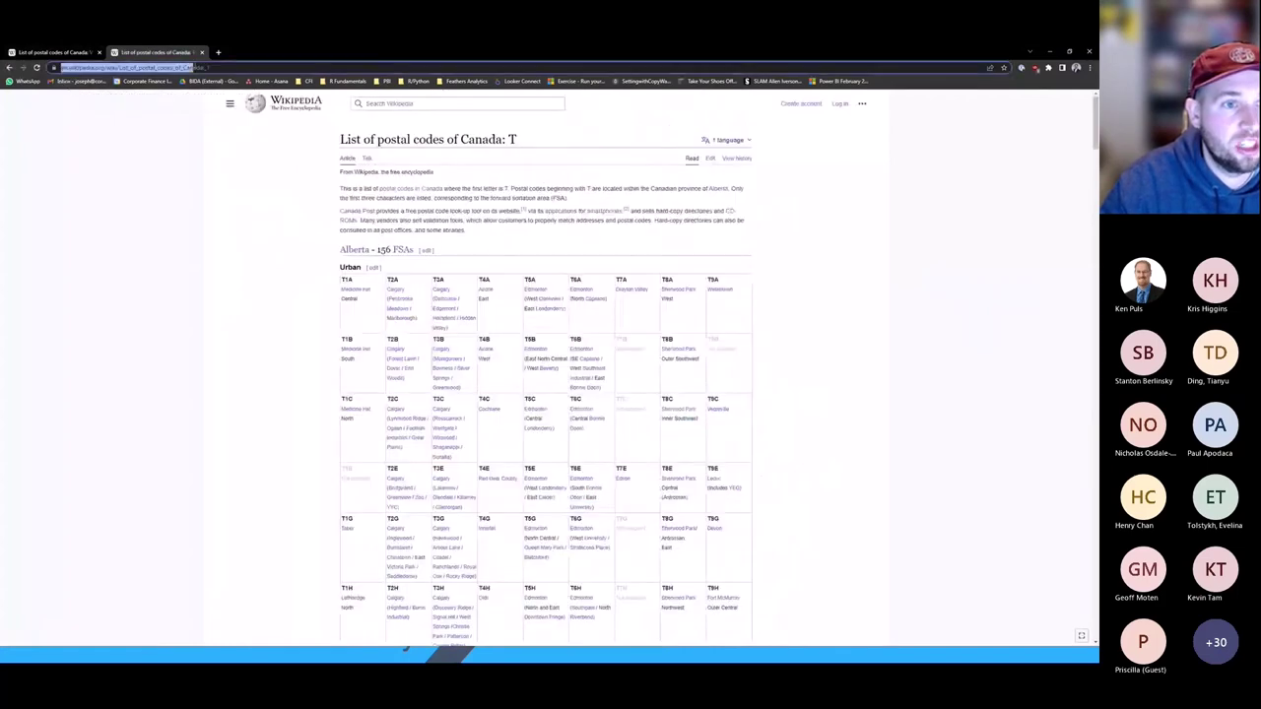
pyautogui.click(241, 67)
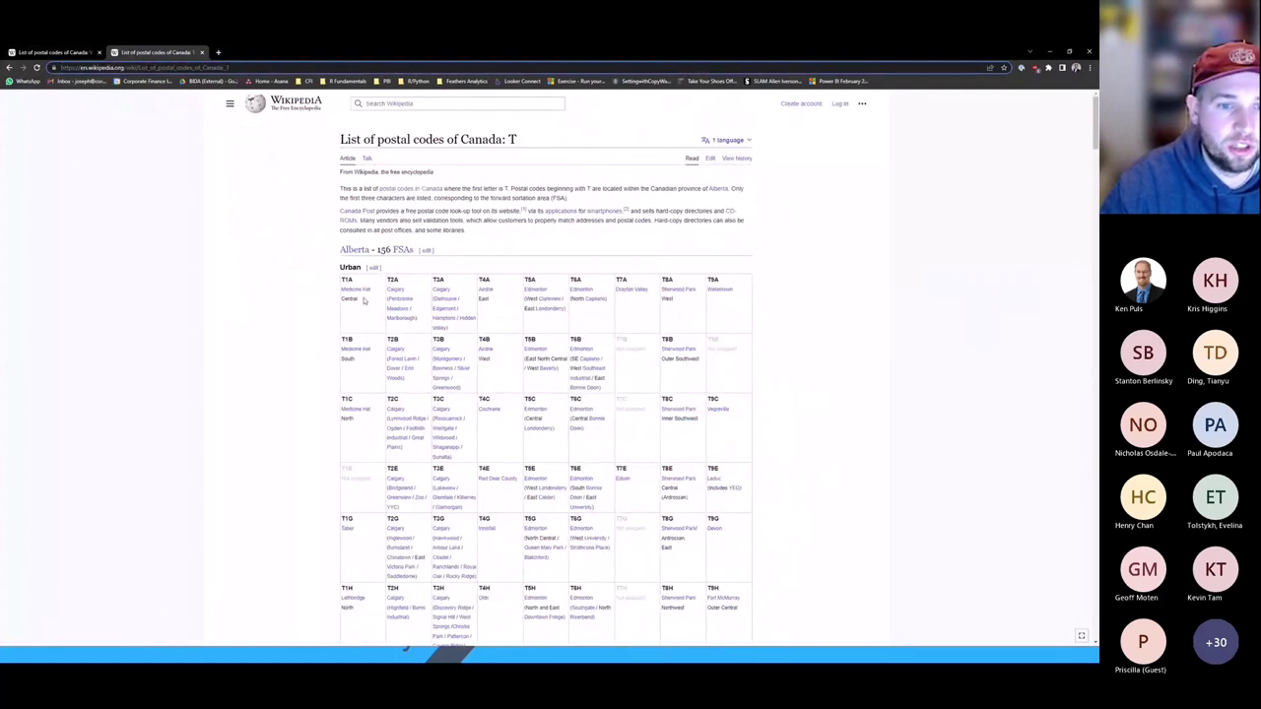
pyautogui.scroll(-3, 449, 398)
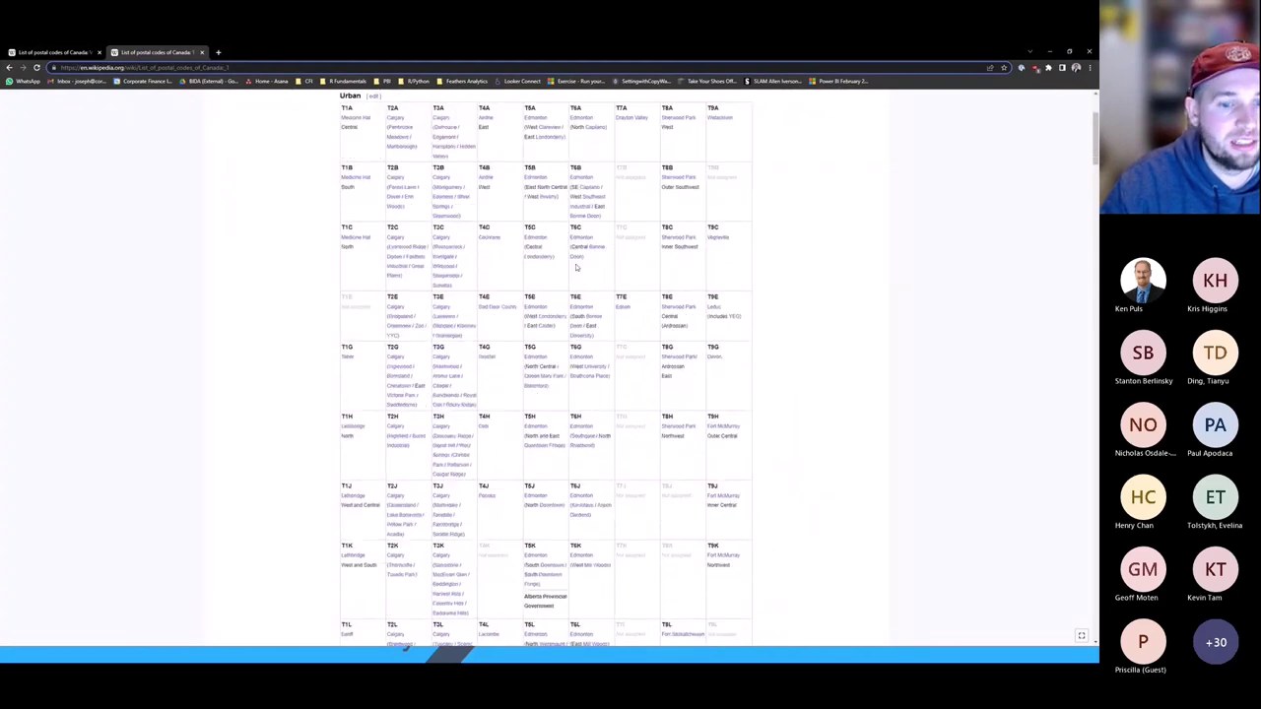
pyautogui.scroll(2, 449, 398)
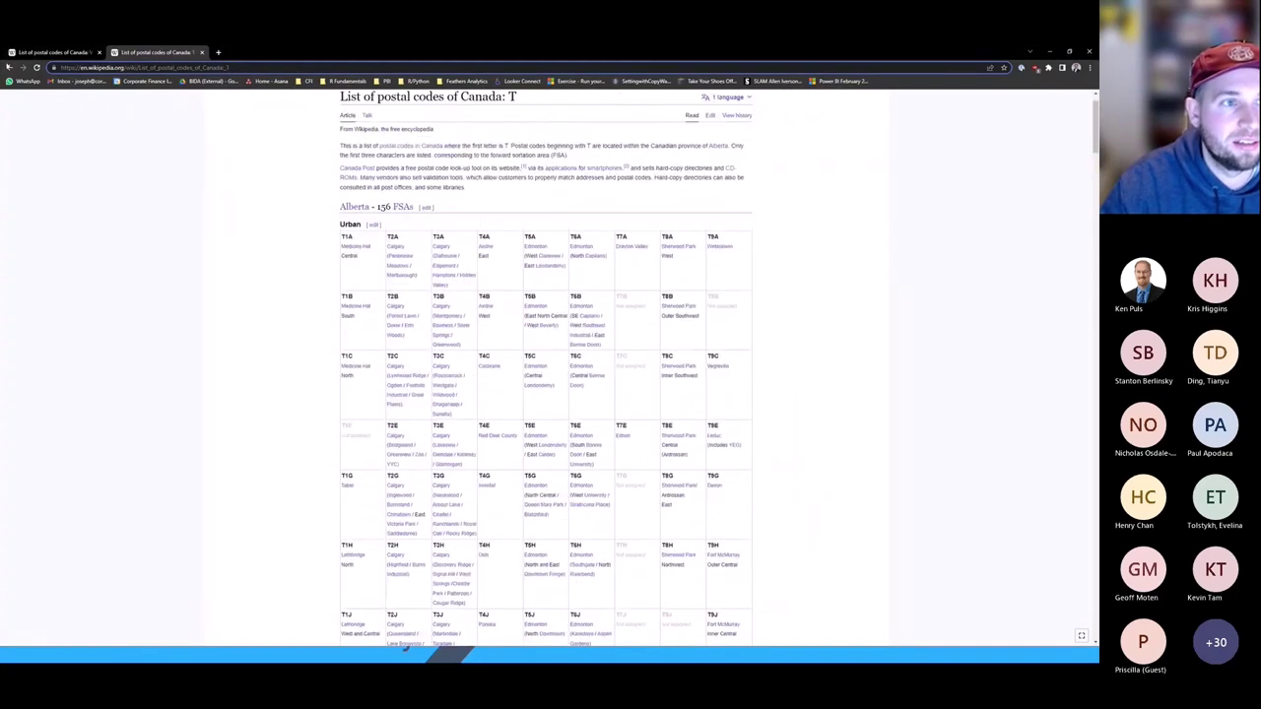
# Go back to the article, open the R postal code list for Manitoba, and examine its address and Urban table.
pyautogui.hotkey('alt', 'Left')
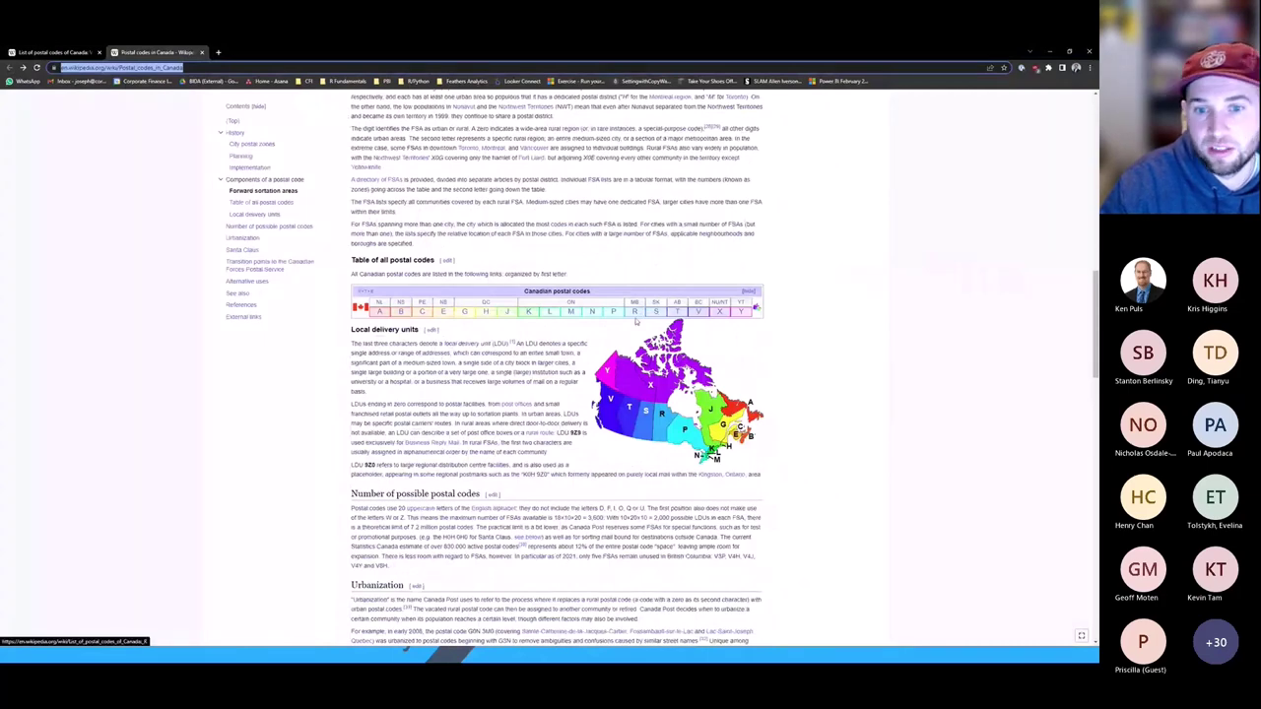
pyautogui.click(636, 311)
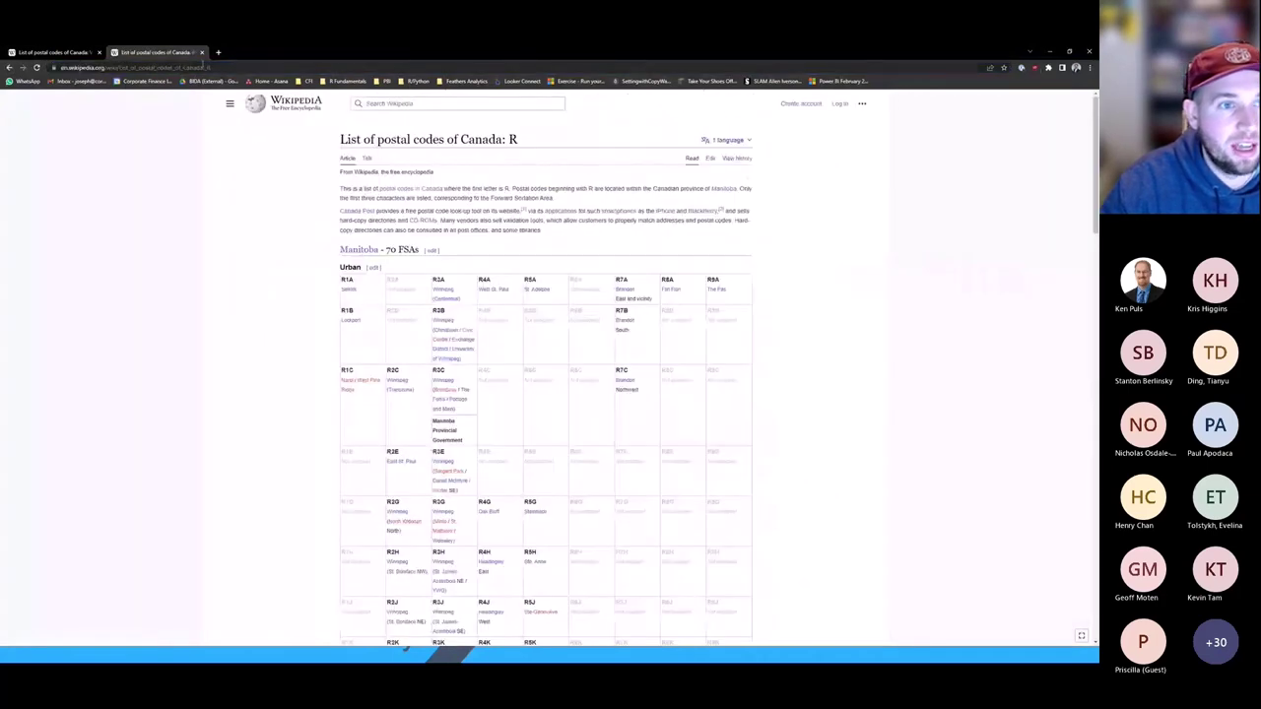
pyautogui.click(204, 67)
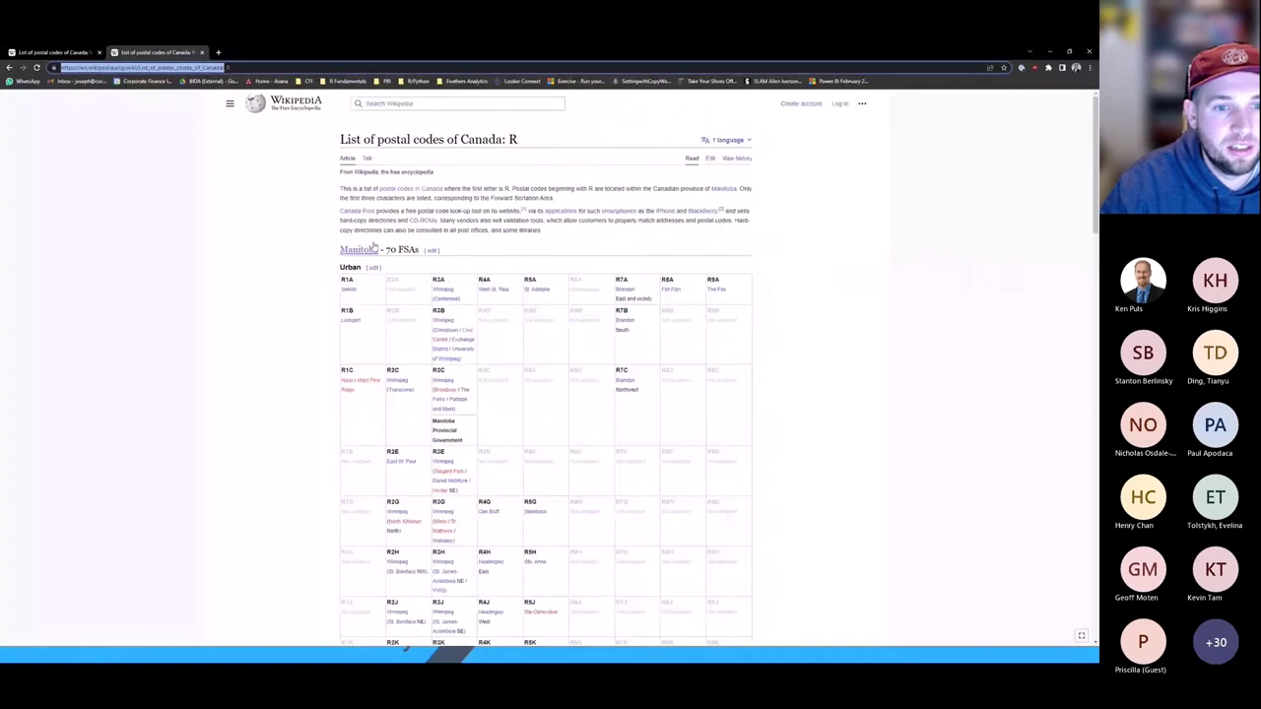
pyautogui.scroll(-2, 335, 433)
pyautogui.scroll(2, 335, 453)
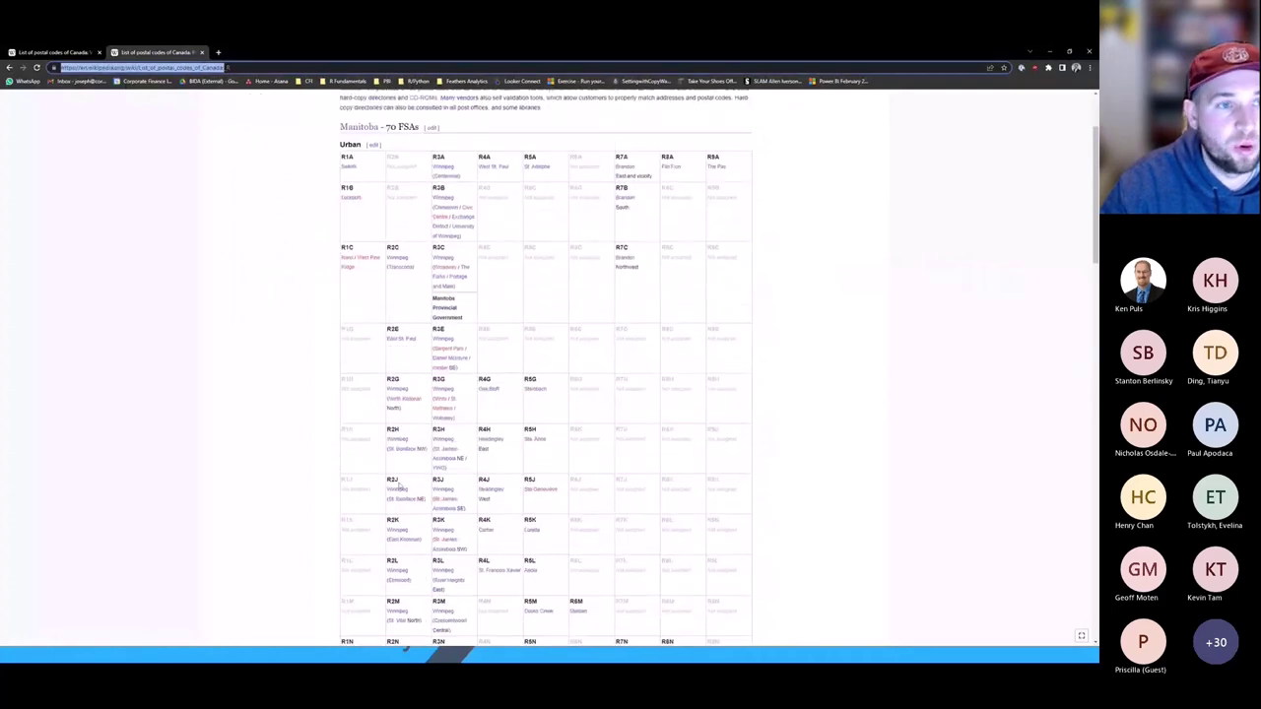
# Compare the final letter in the web addresses of the R and V lists and return to the Postal codes in Canada article.
pyautogui.click(237, 66)
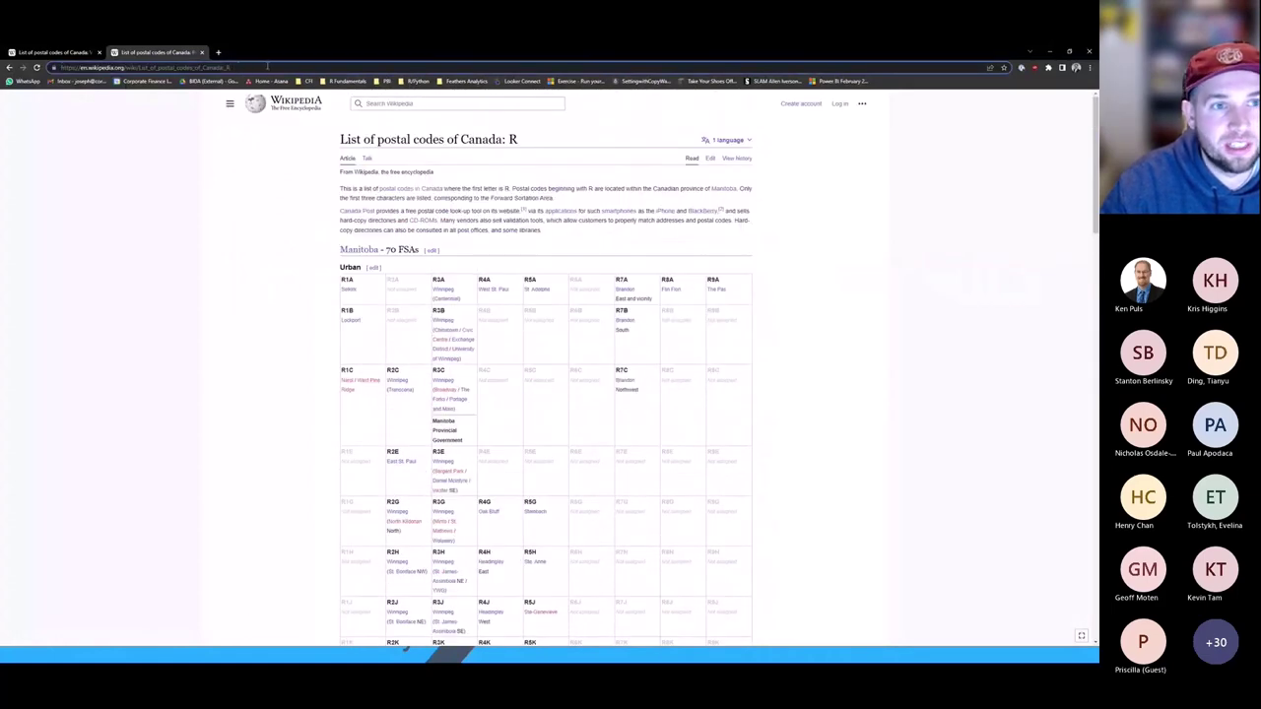
pyautogui.press('BackSpace')
pyautogui.write('V')
pyautogui.press('Return')
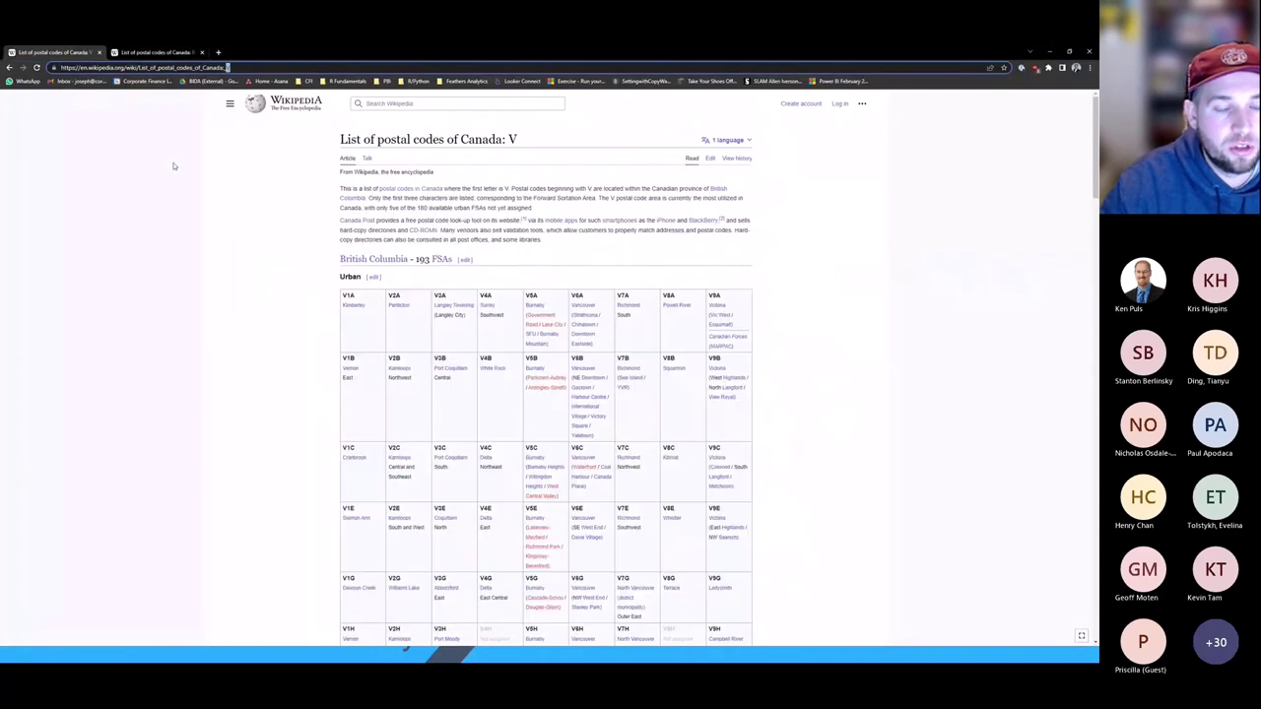
pyautogui.click(10, 67)
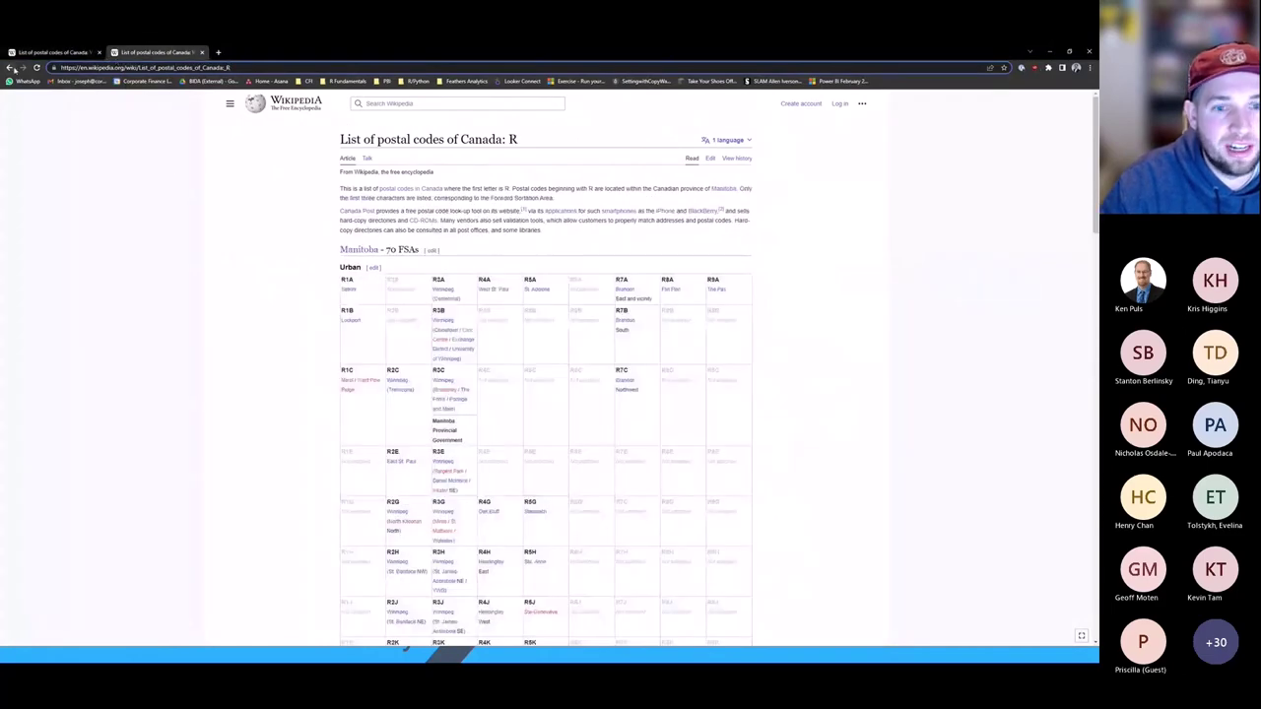
pyautogui.click(10, 67)
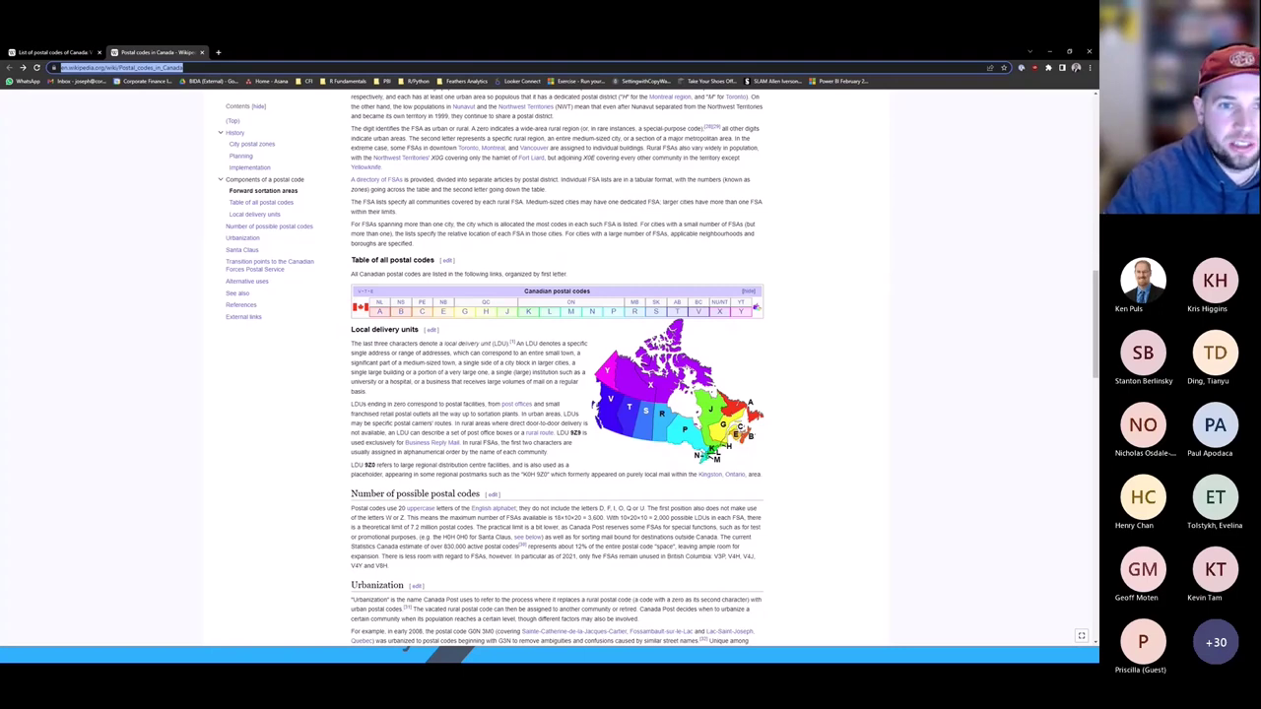
# Switch to Power Query Editor and create a required parameter named URL with type Text and current value V.
pyautogui.hotkey('alt', 'Tab')
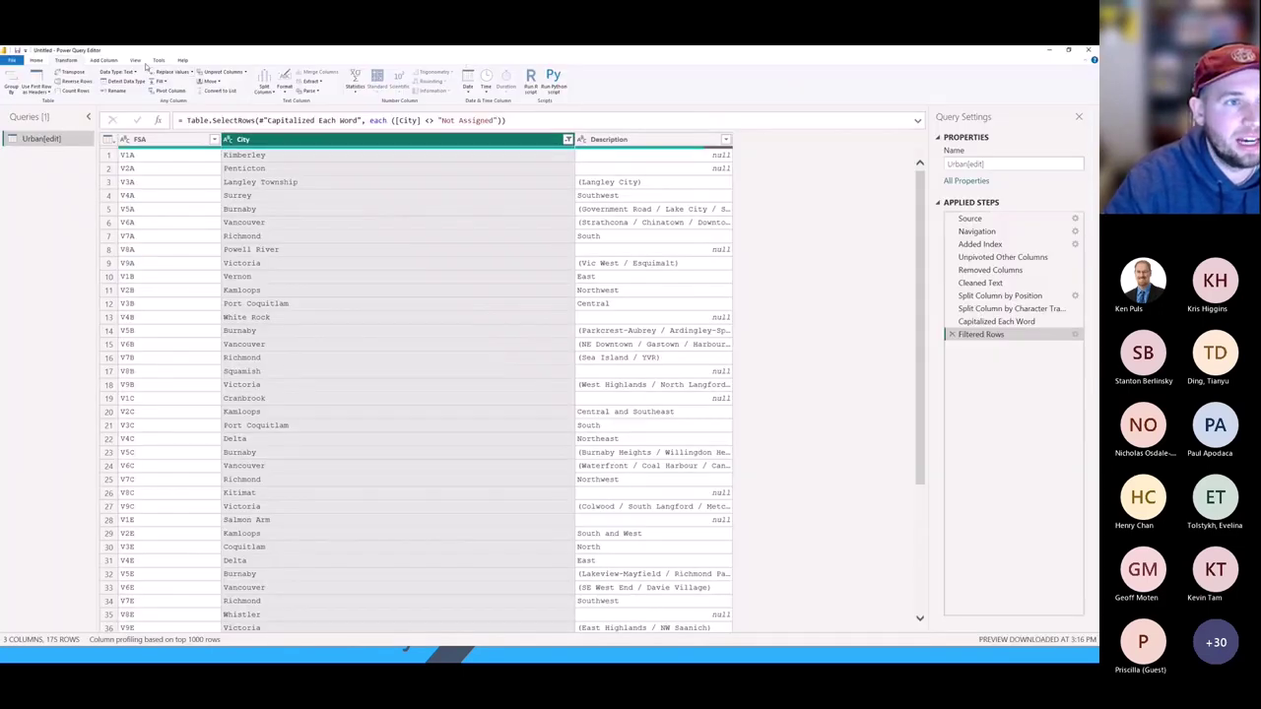
pyautogui.click(36, 61)
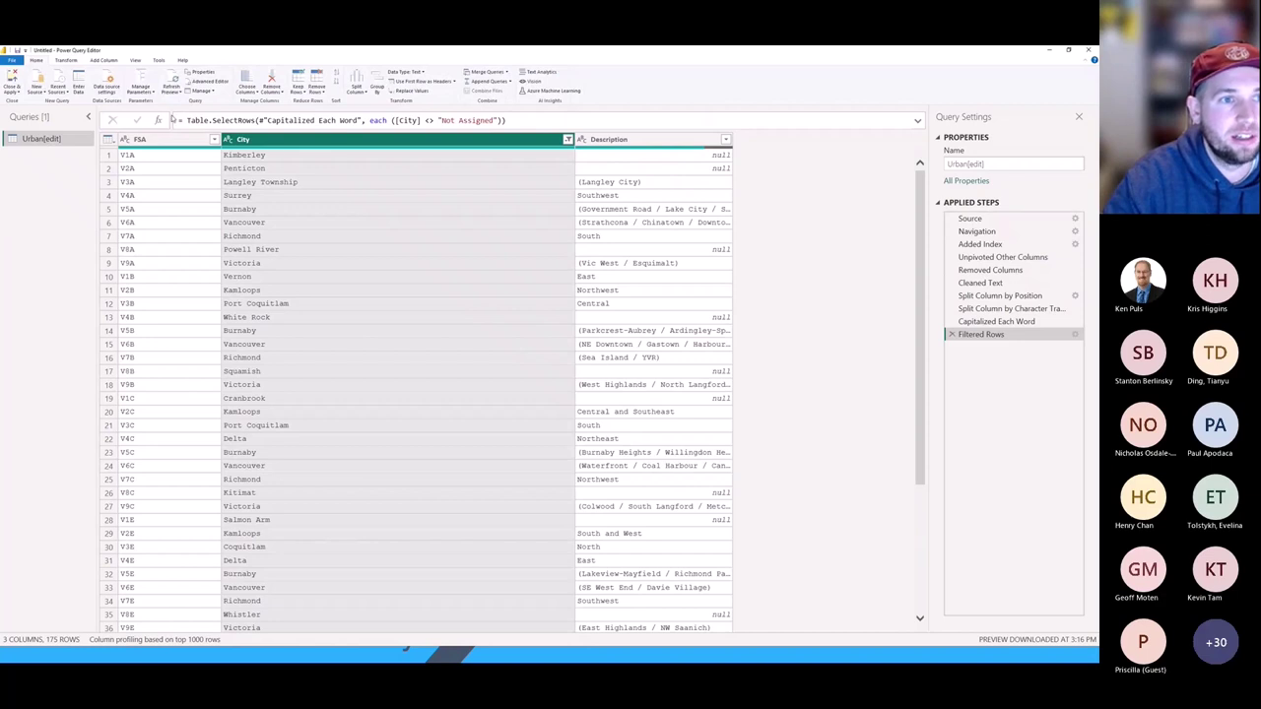
pyautogui.click(143, 92)
pyautogui.click(134, 119)
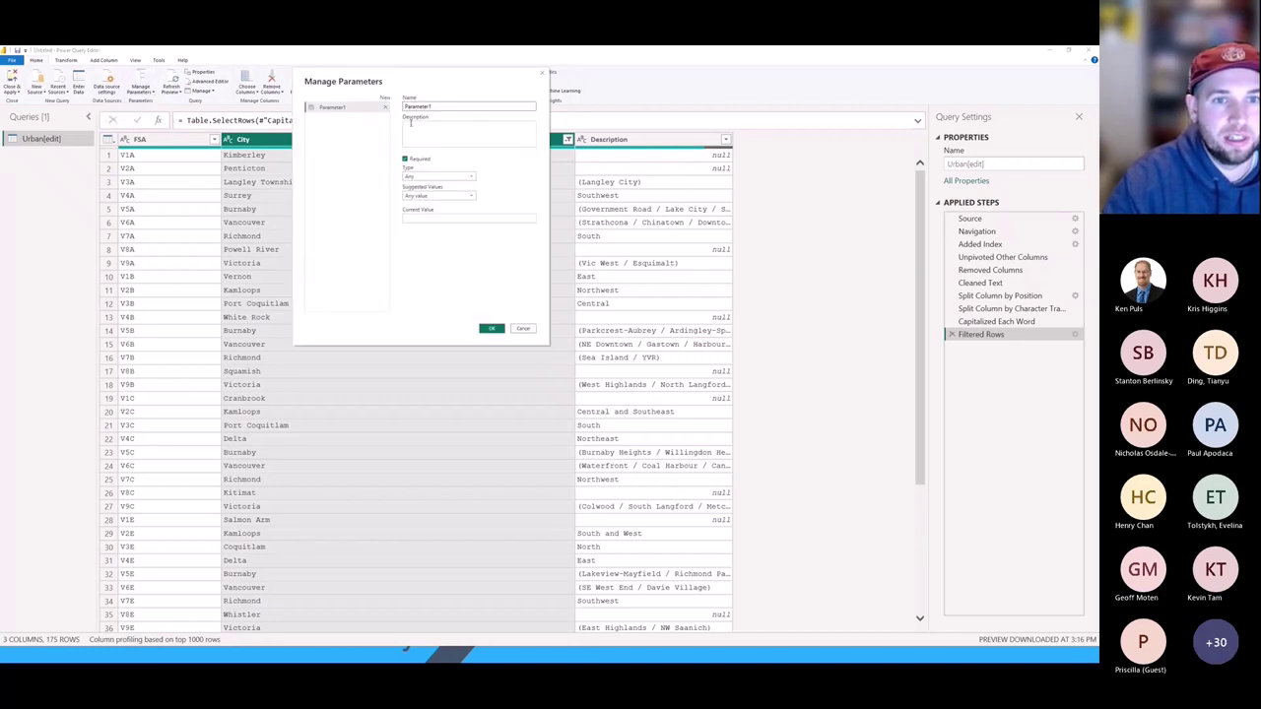
pyautogui.doubleClick(424, 106)
pyautogui.write('URL')
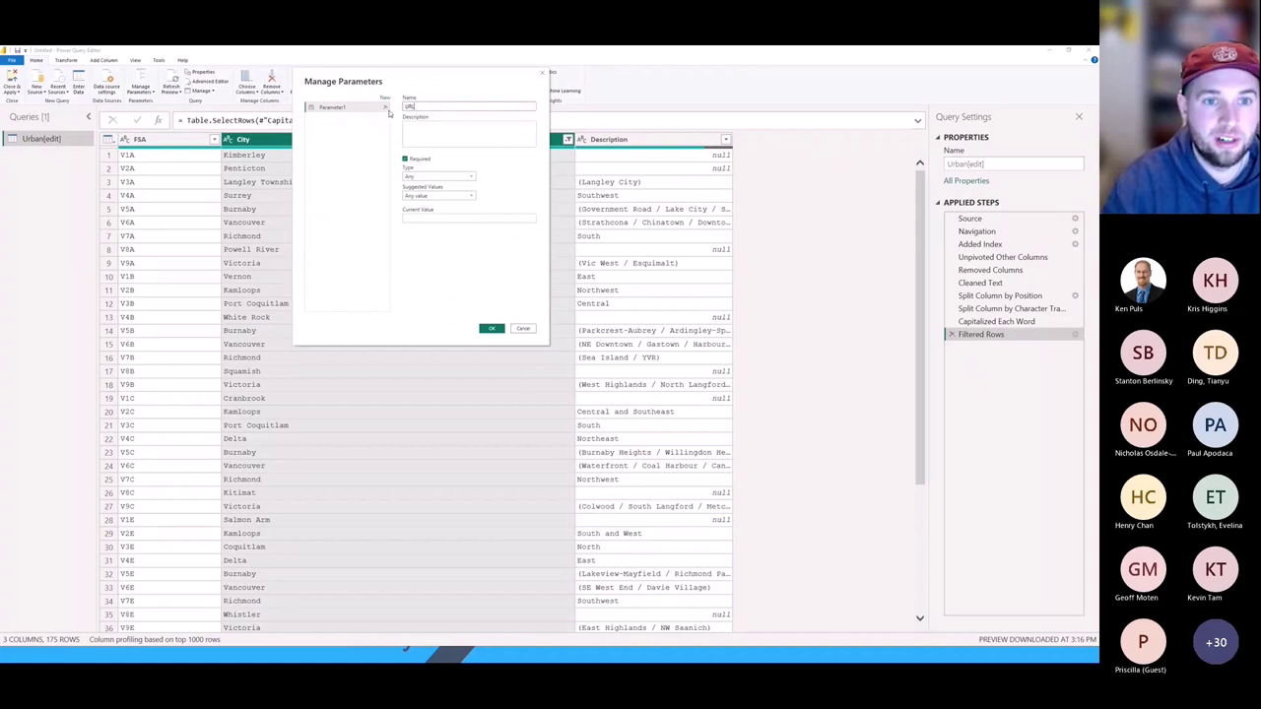
pyautogui.click(430, 177)
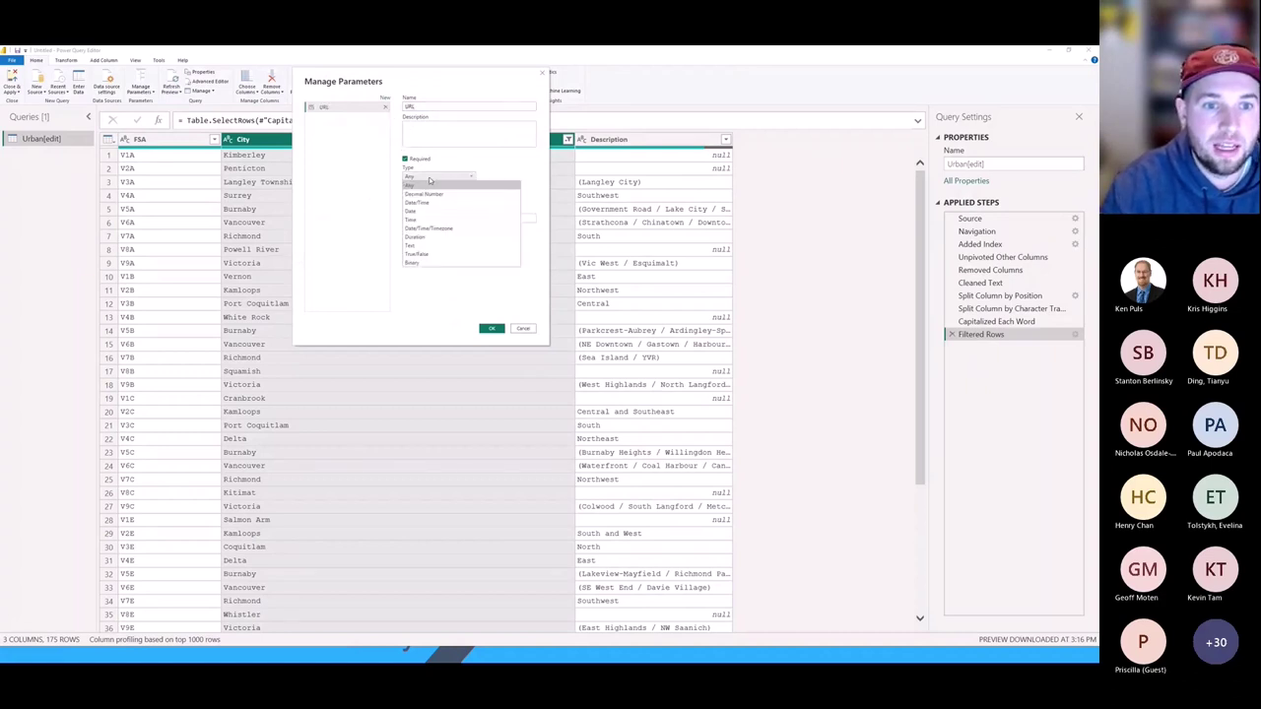
pyautogui.click(414, 246)
pyautogui.click(423, 220)
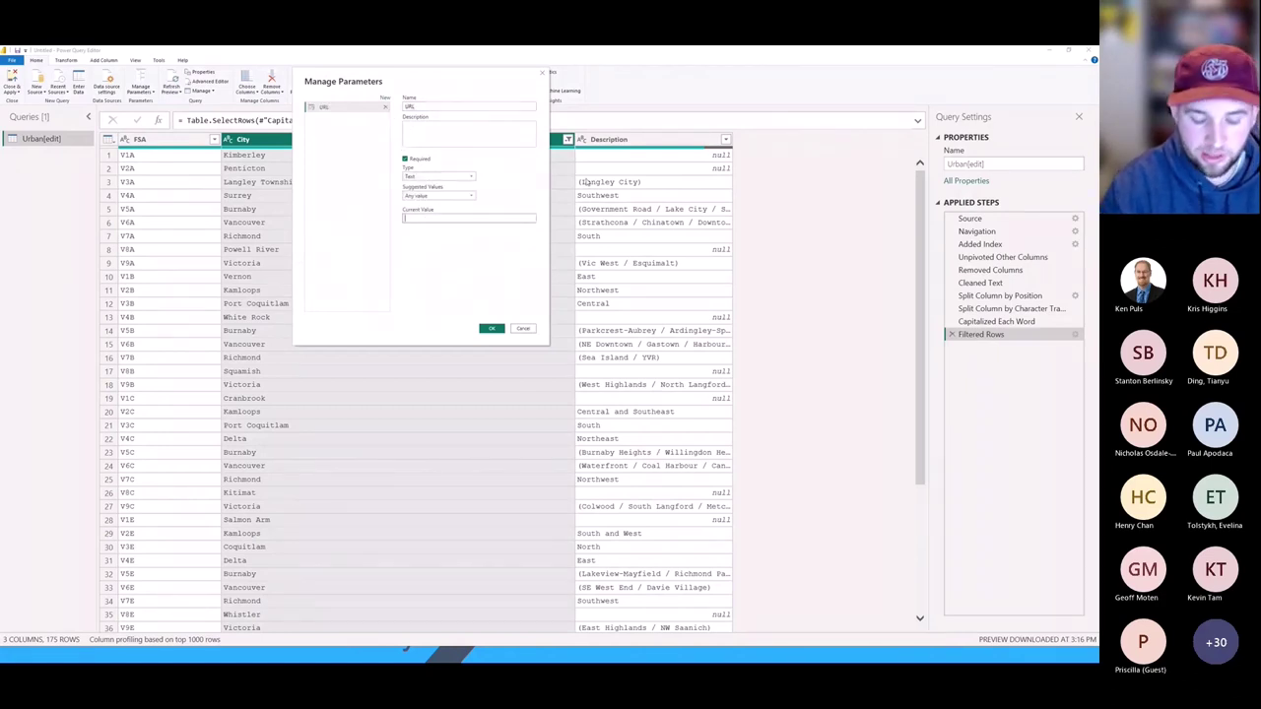
pyautogui.click(491, 328)
# In the Source step of the Urban[edit] query, replace the hardcoded V ending the web address with the URL parameter, joined by &.
pyautogui.click(44, 153)
pyautogui.click(34, 140)
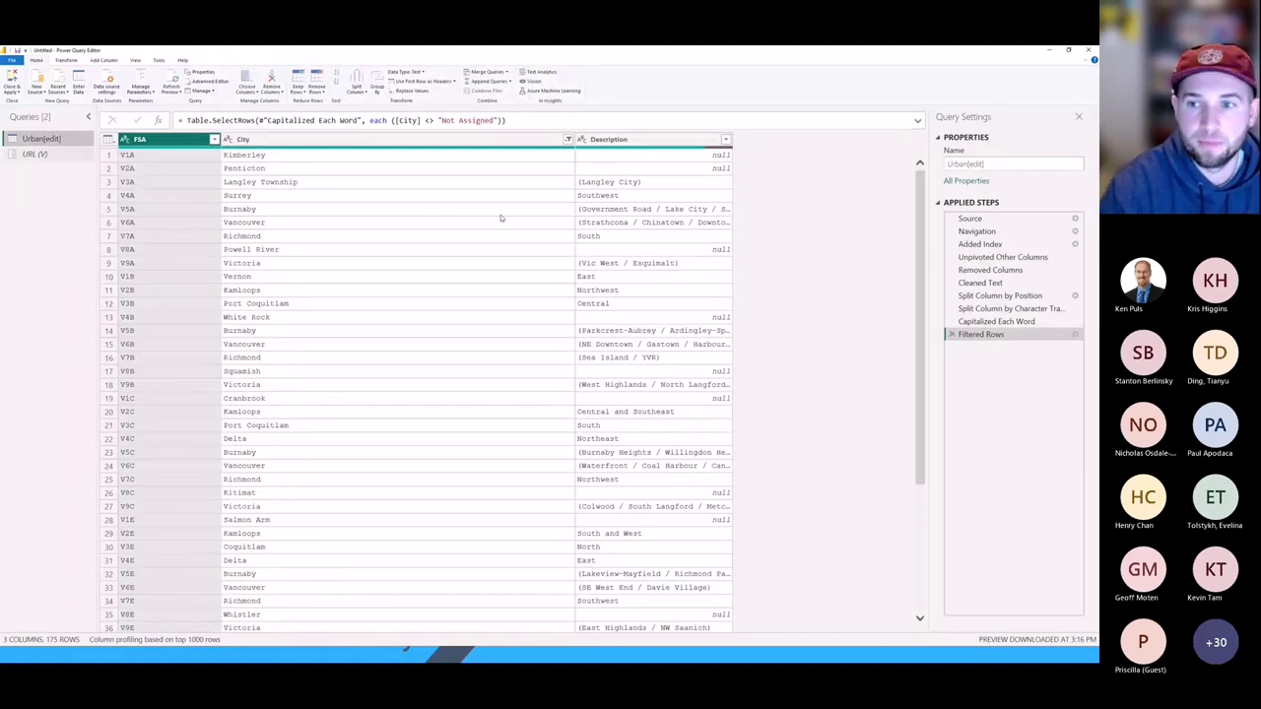
pyautogui.click(978, 219)
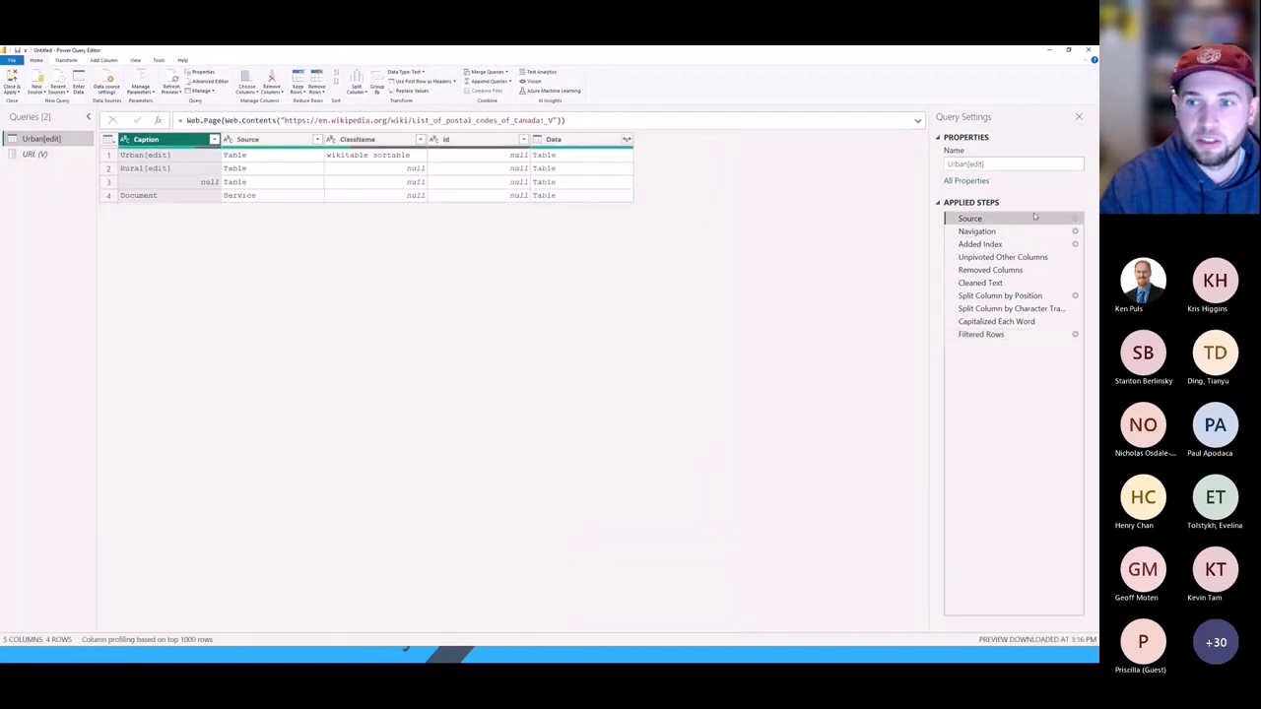
pyautogui.click(552, 120)
pyautogui.press('BackSpace')
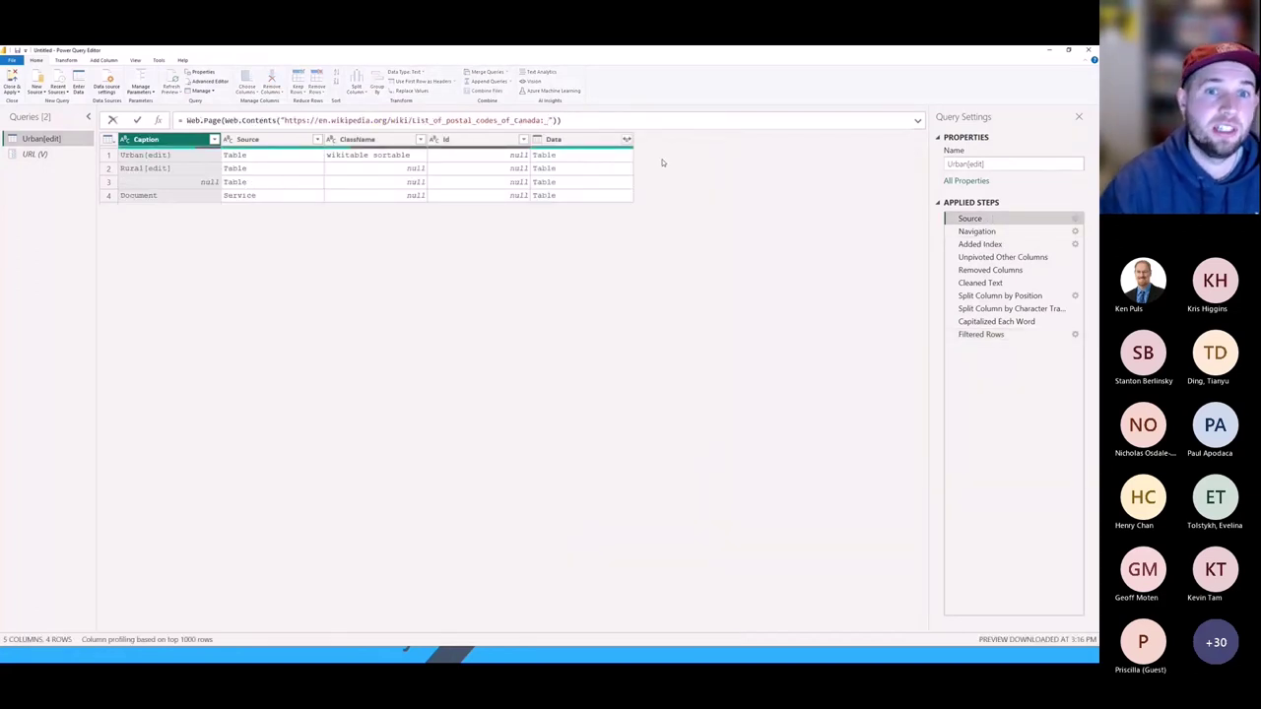
pyautogui.press('Right')
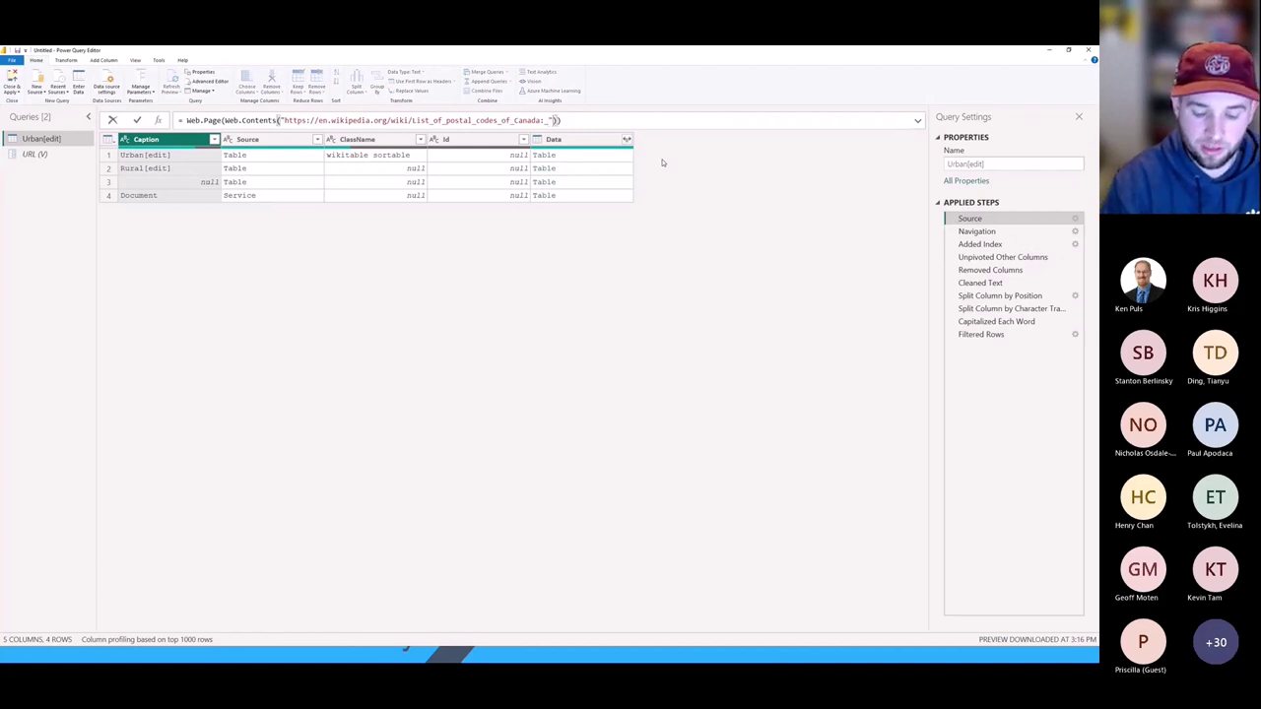
pyautogui.write('&')
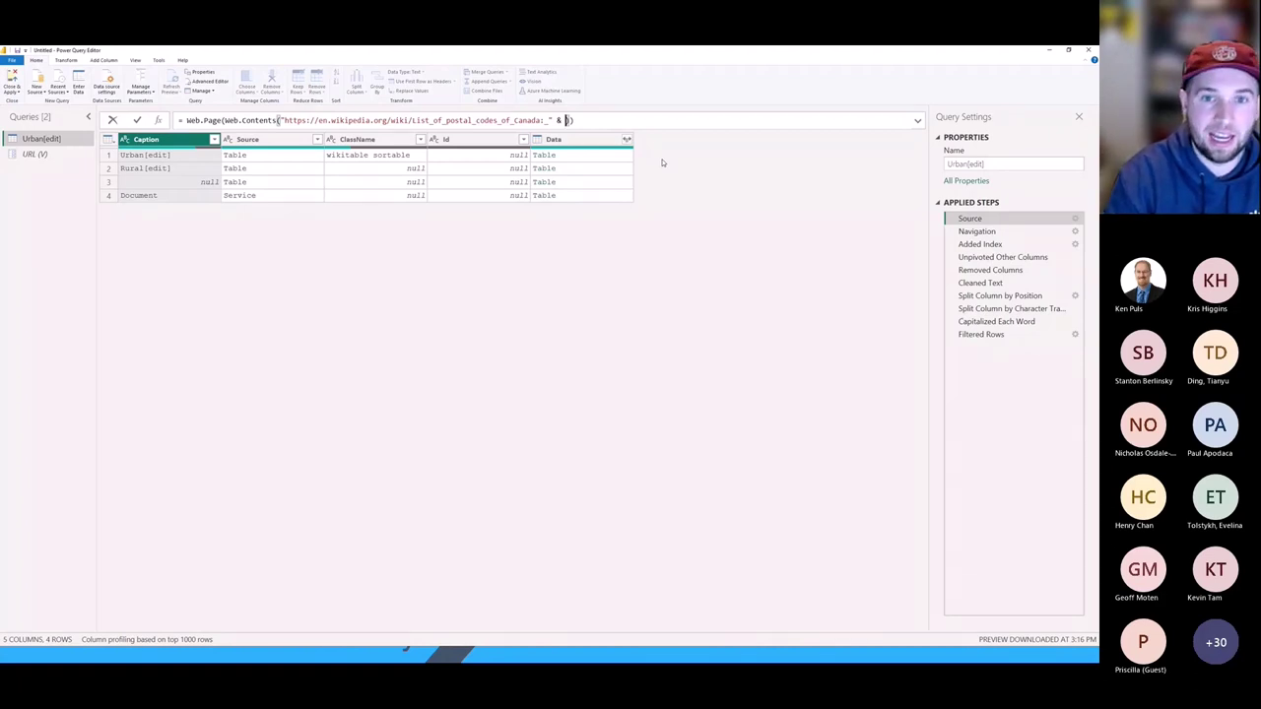
pyautogui.write('URL')
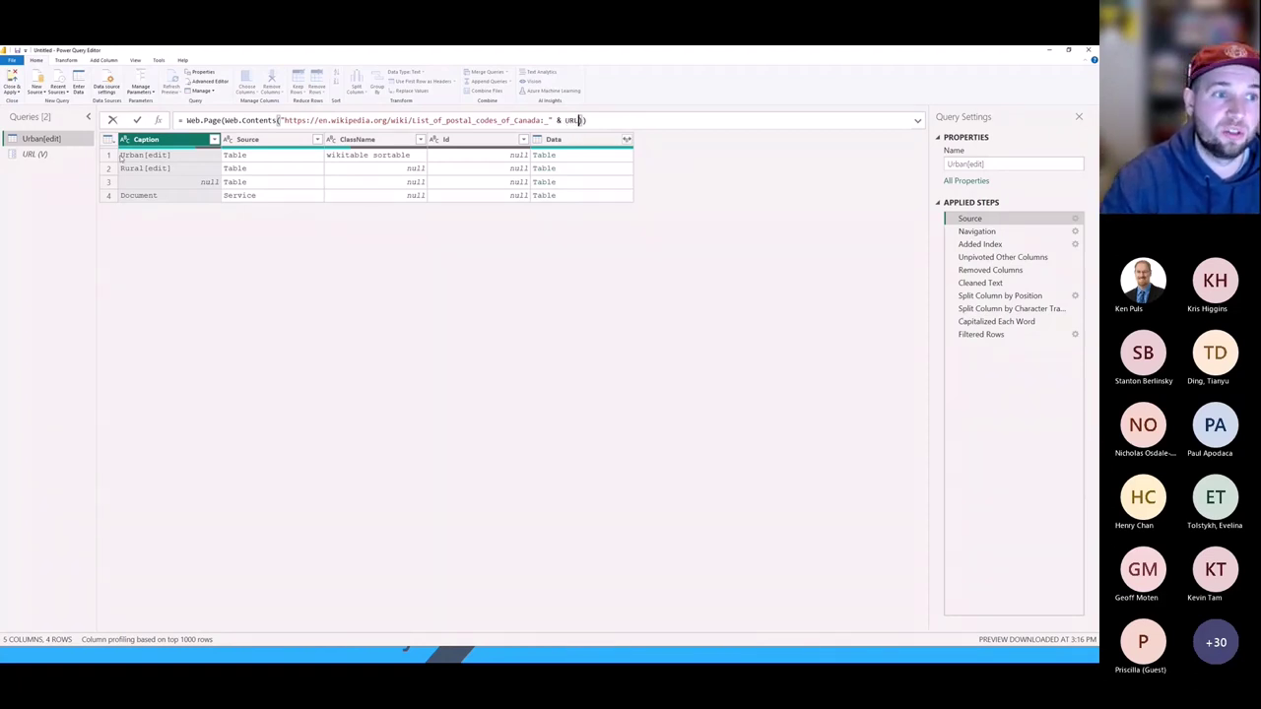
pyautogui.write(')')
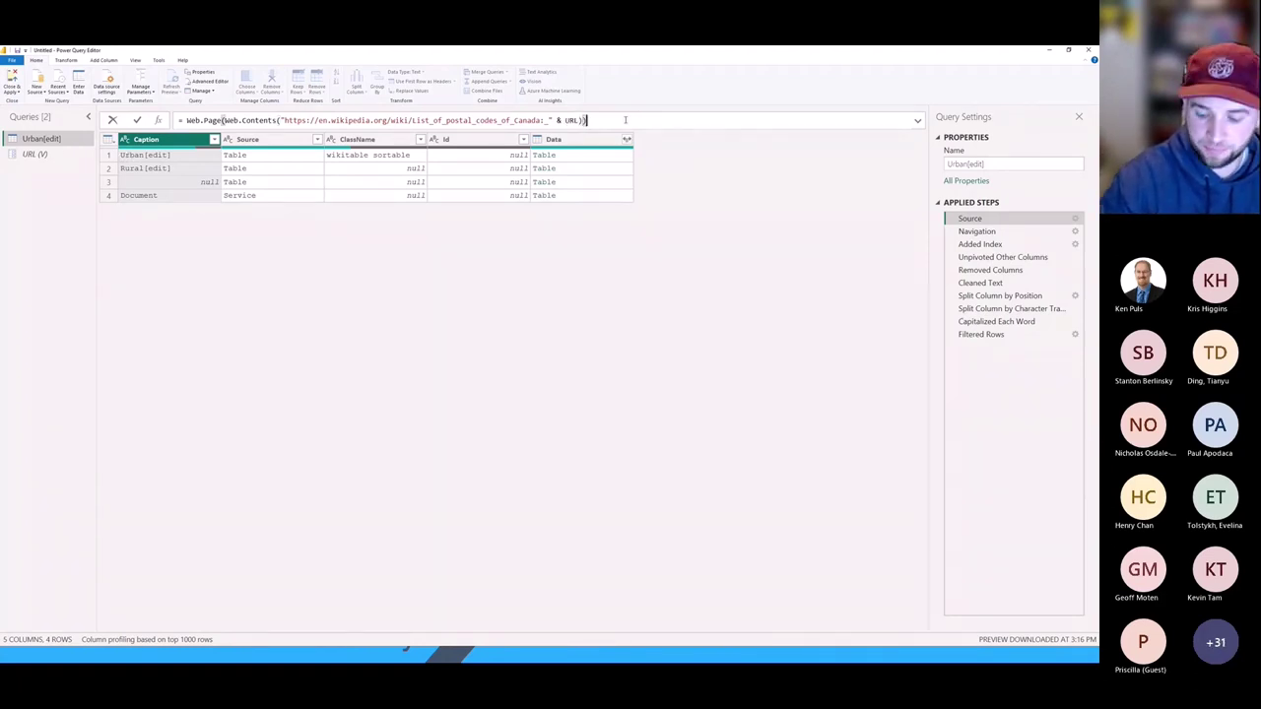
pyautogui.press('Return')
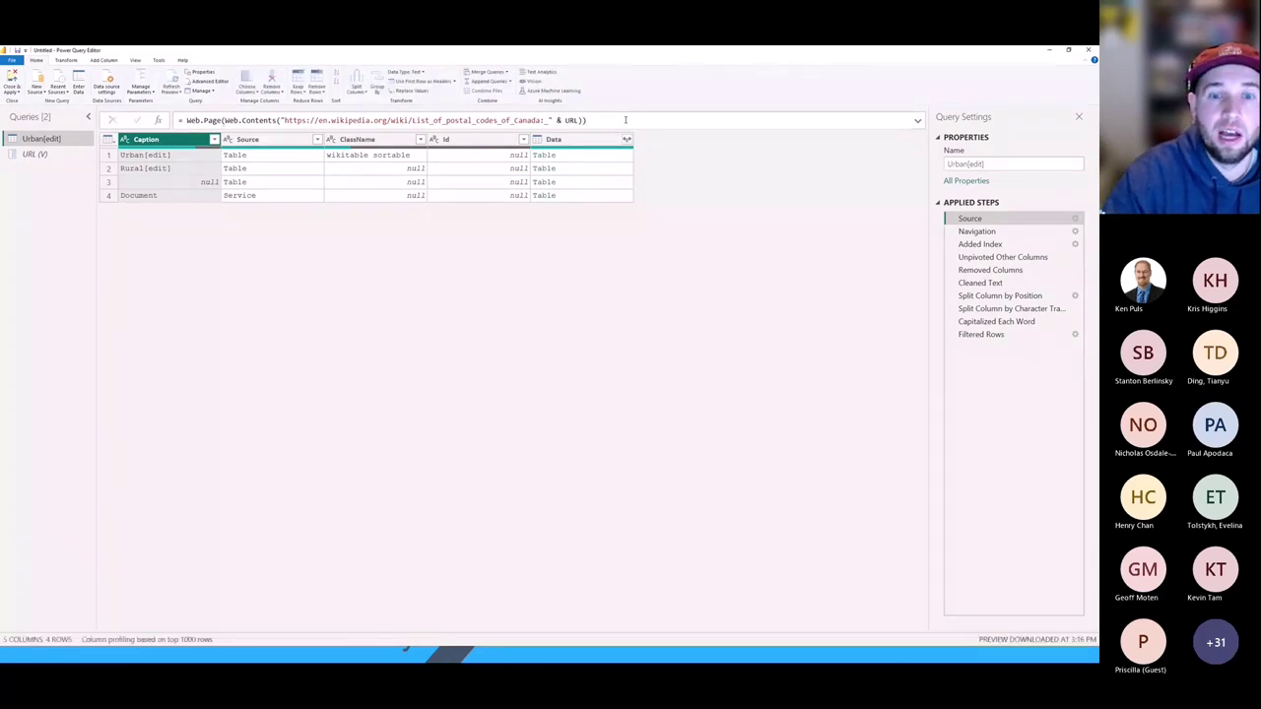
# Set the URL parameter's current value to T and examine the Filtered Rows result of the Urban[edit] query.
pyautogui.click(980, 334)
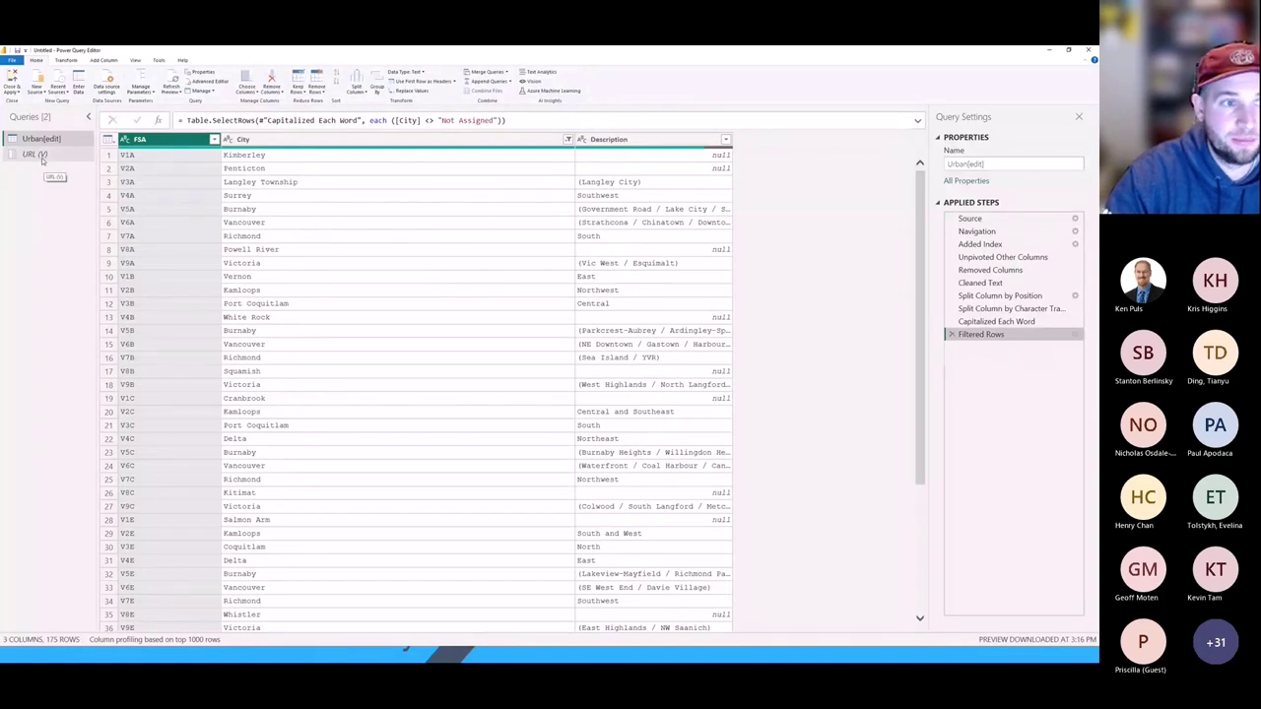
pyautogui.click(40, 158)
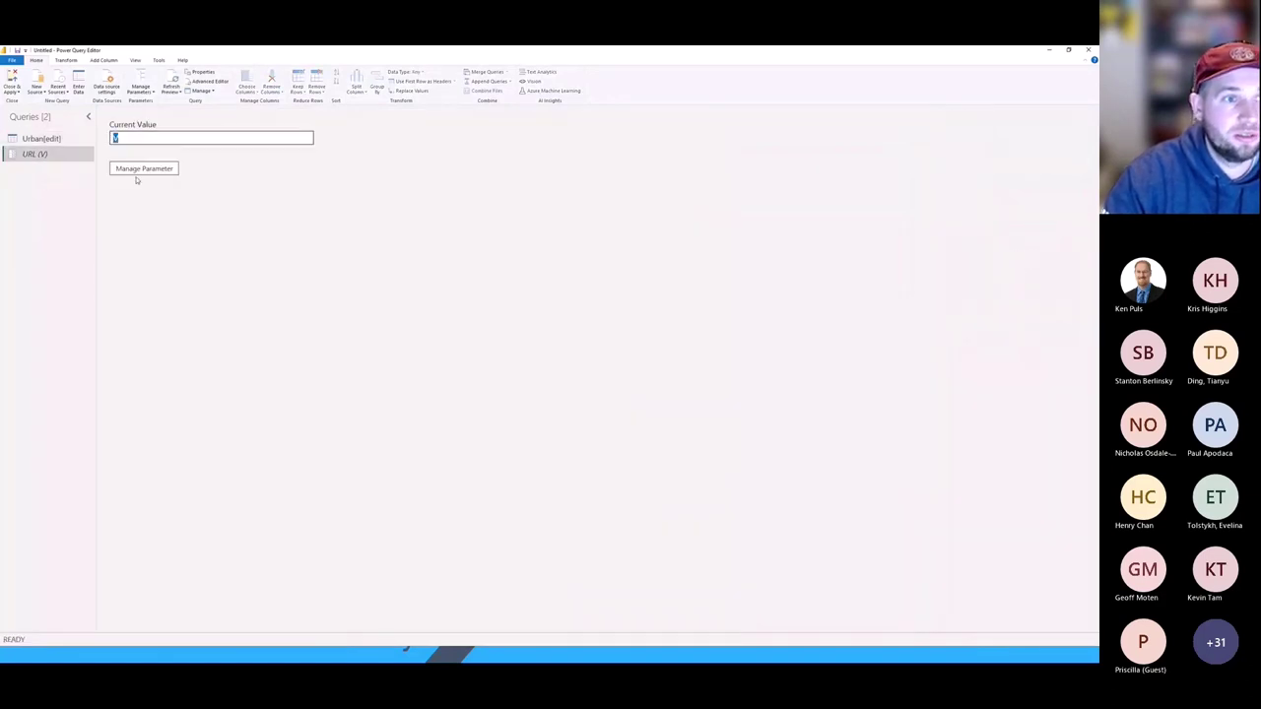
pyautogui.write('T')
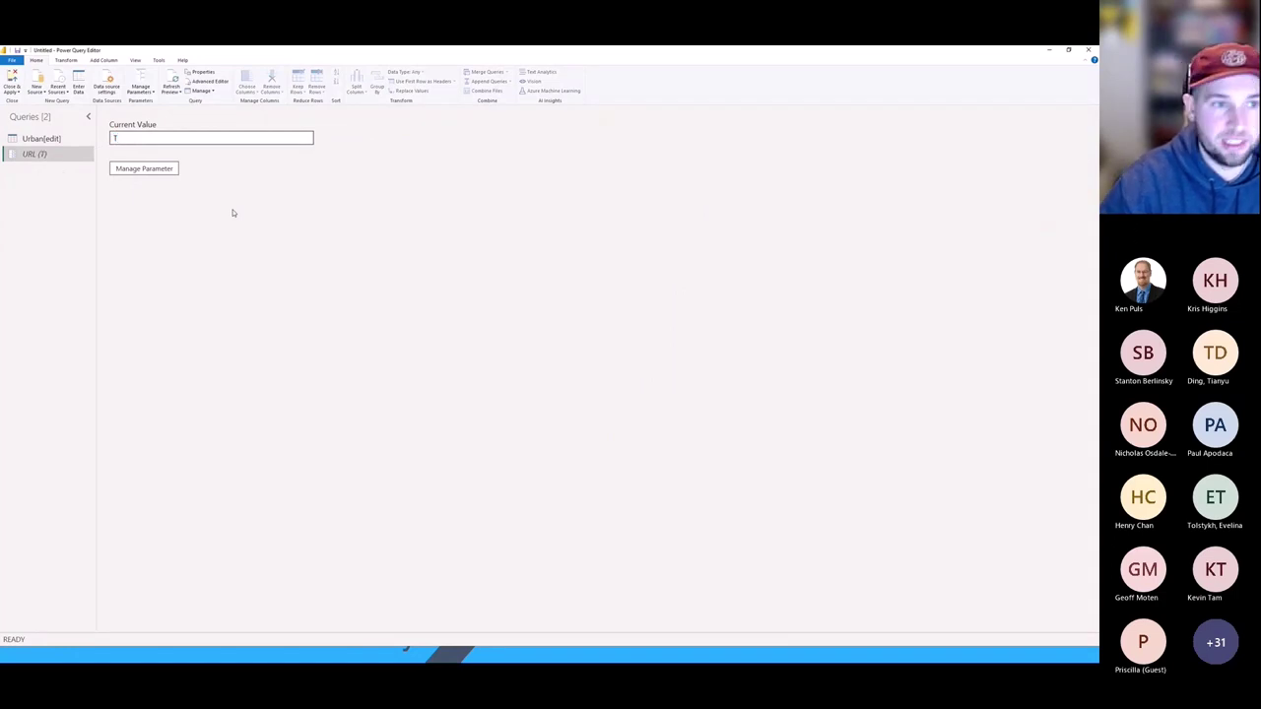
pyautogui.click(42, 142)
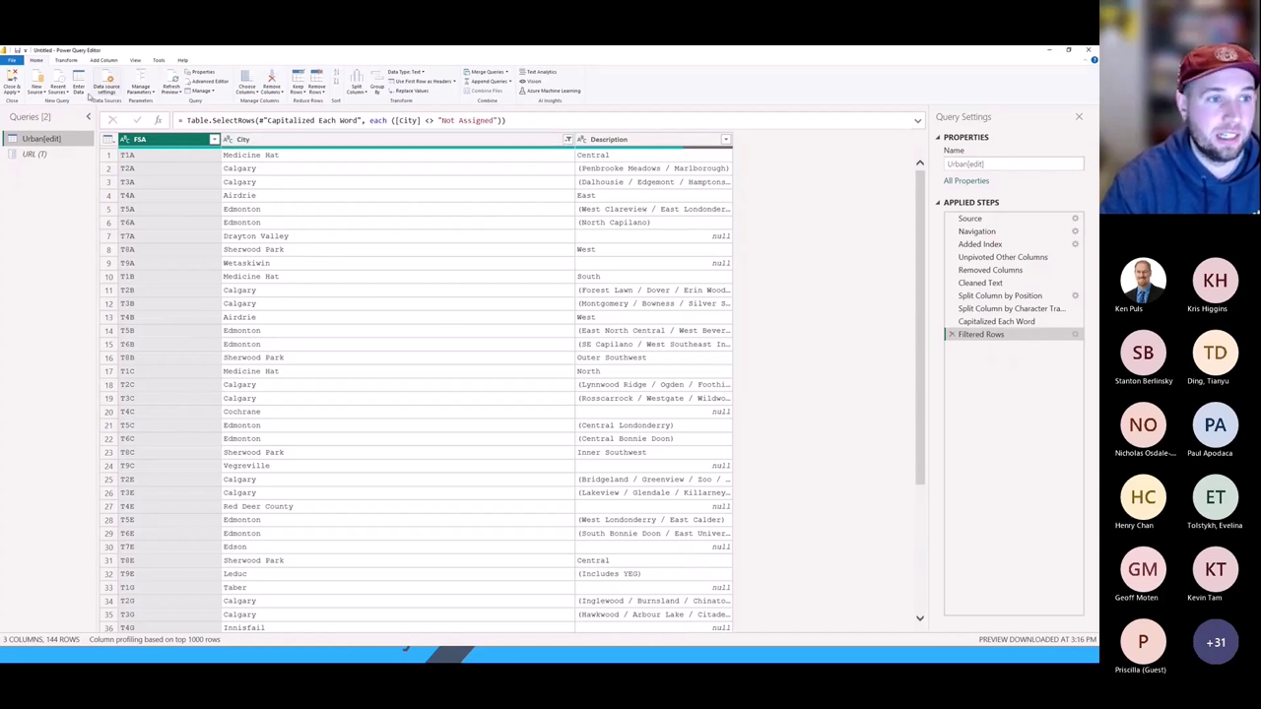
# Set the URL parameter's current value back to V and review the Urban[edit] query again.
pyautogui.click(87, 153)
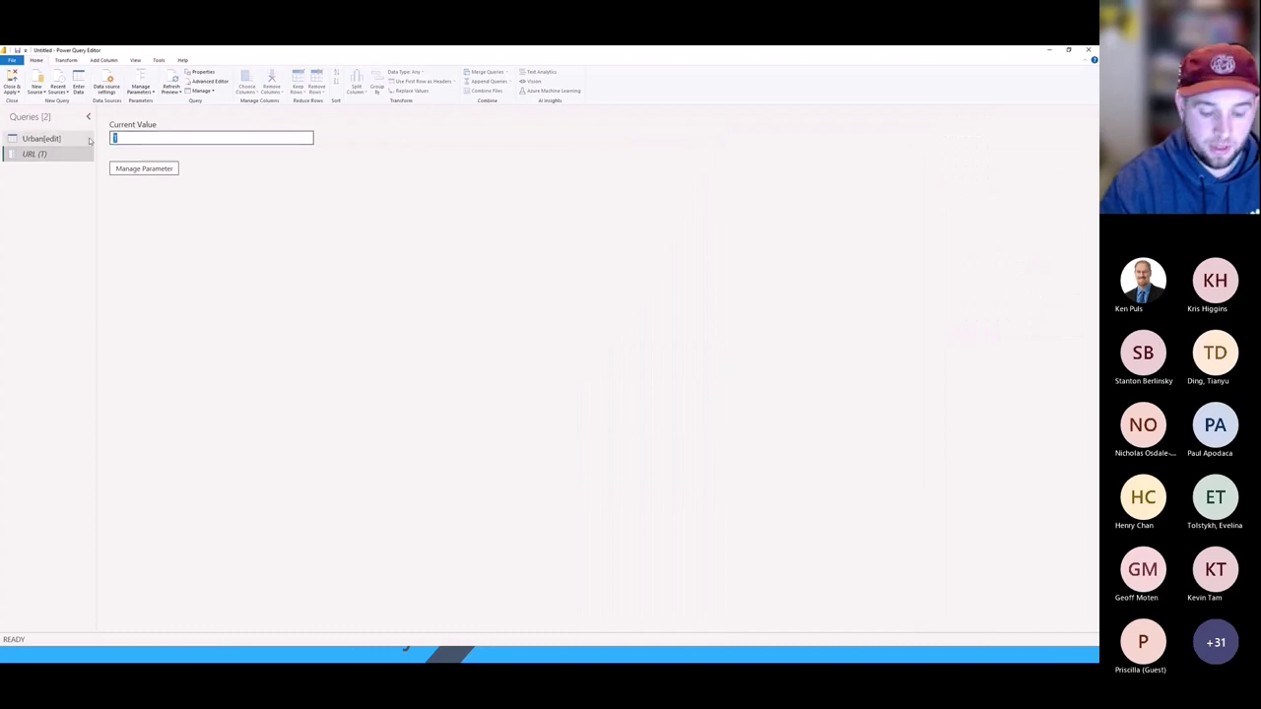
pyautogui.write('V')
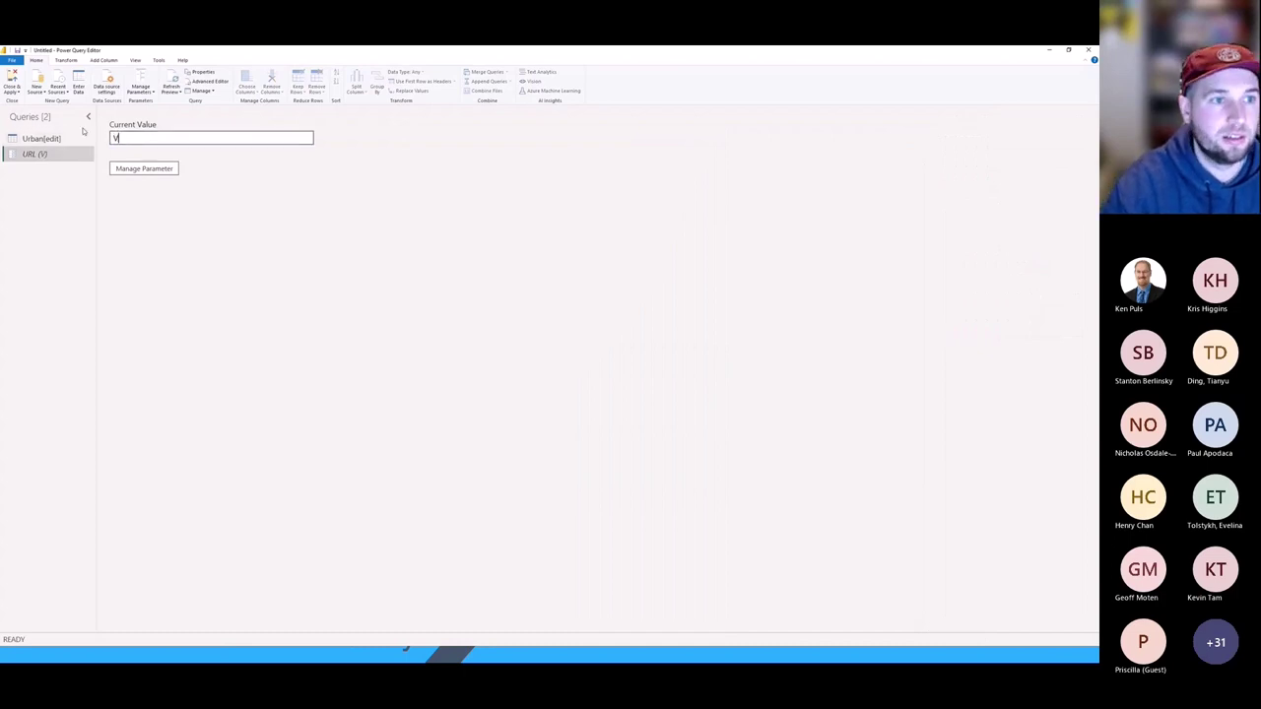
pyautogui.click(54, 139)
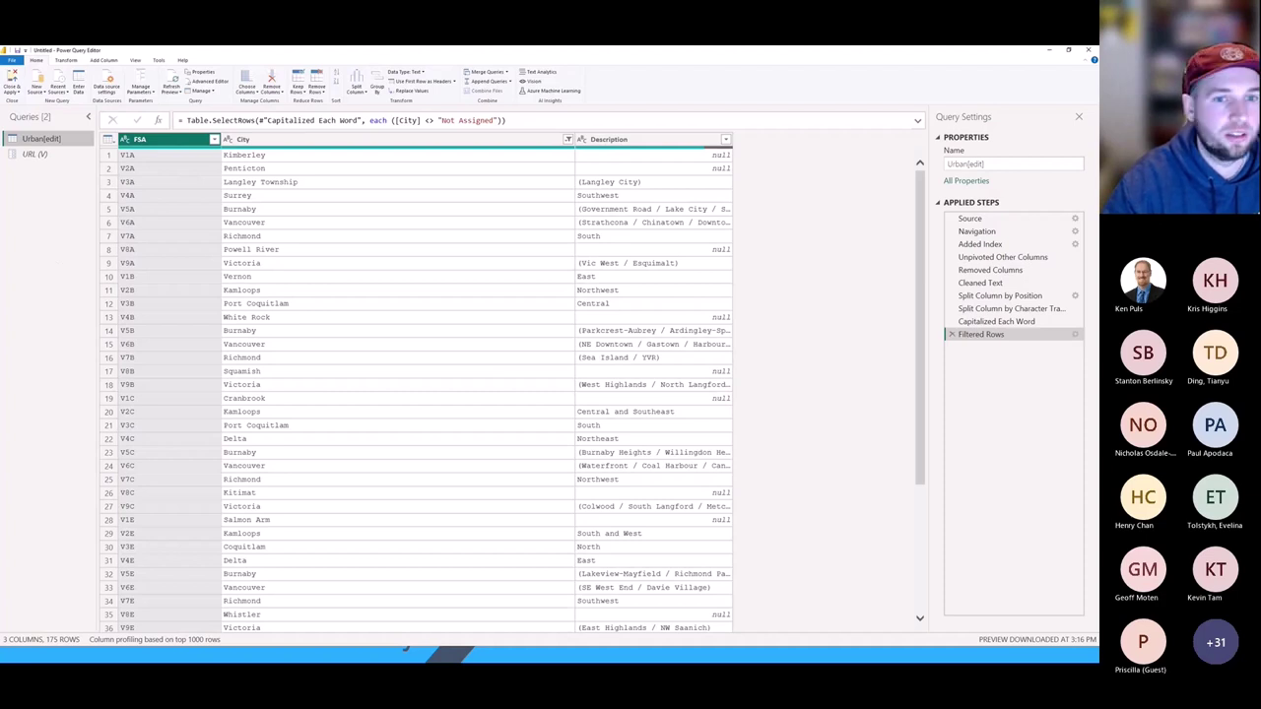
# Copy the web address of the Postal codes in Canada article from the browser and connect to it as a new Web source in Power Query Editor.
pyautogui.hotkey('alt', 'Tab')
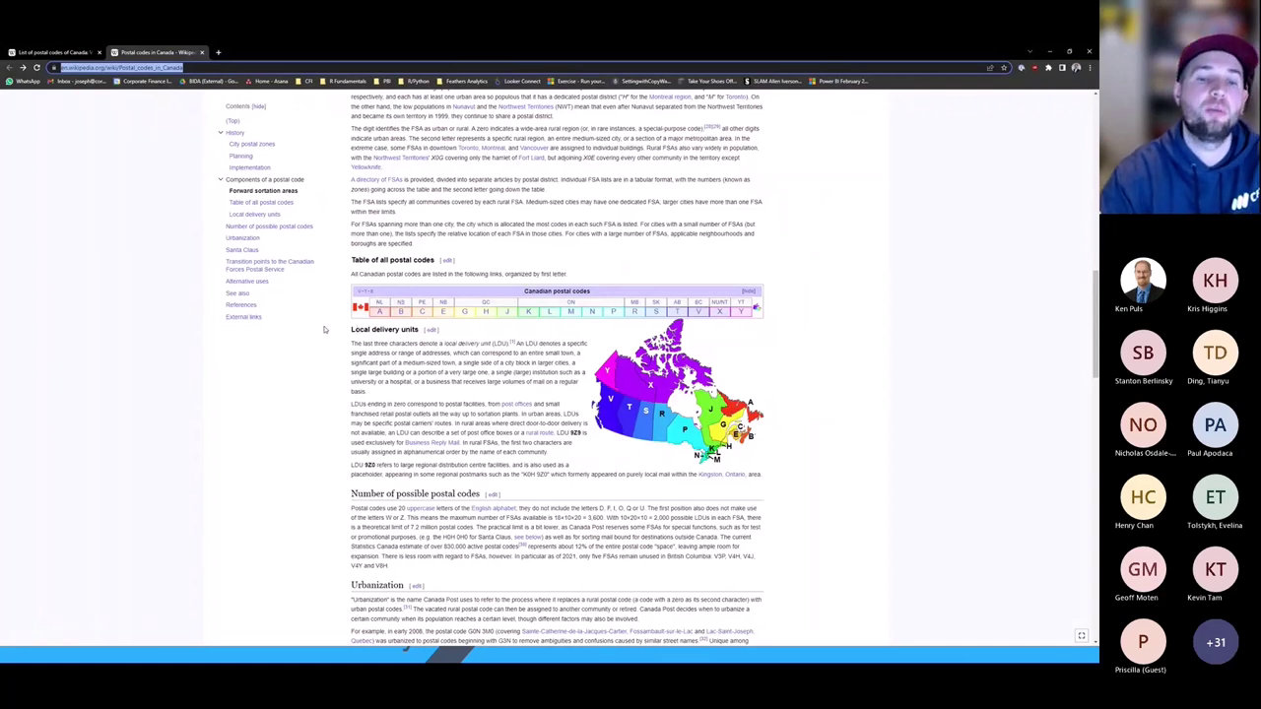
pyautogui.click(190, 66)
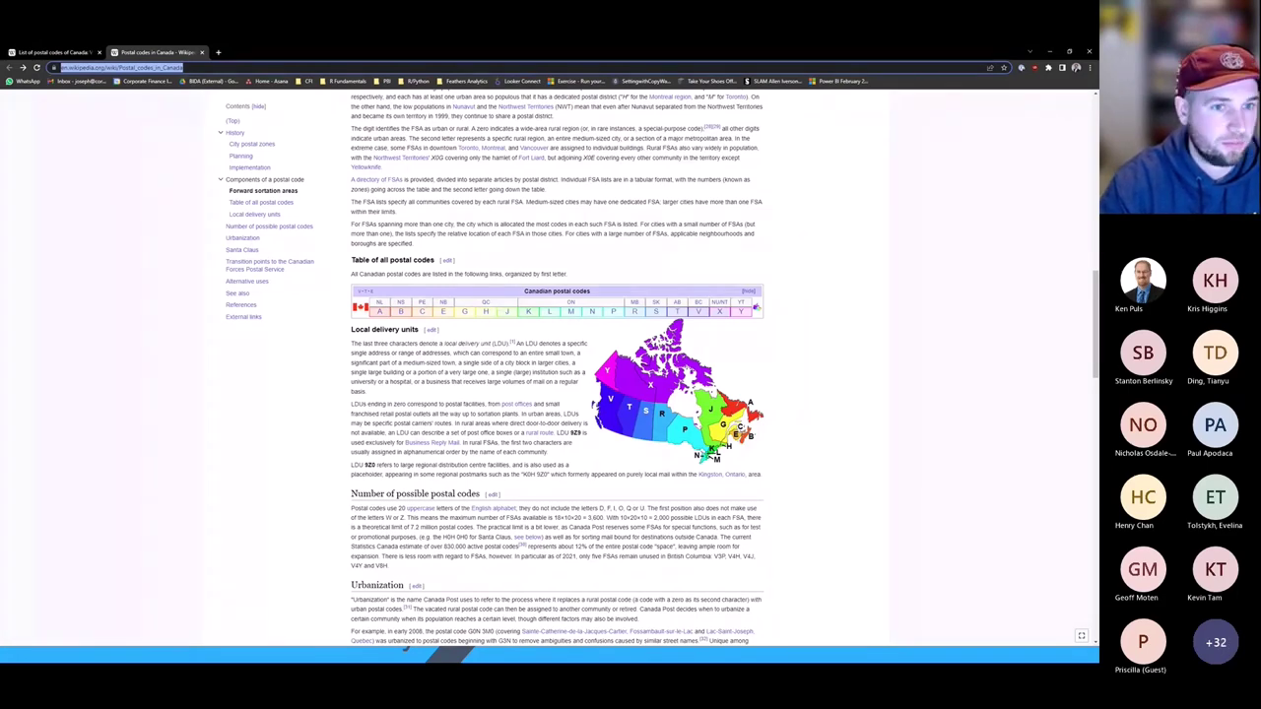
pyautogui.hotkey('alt', 'Tab')
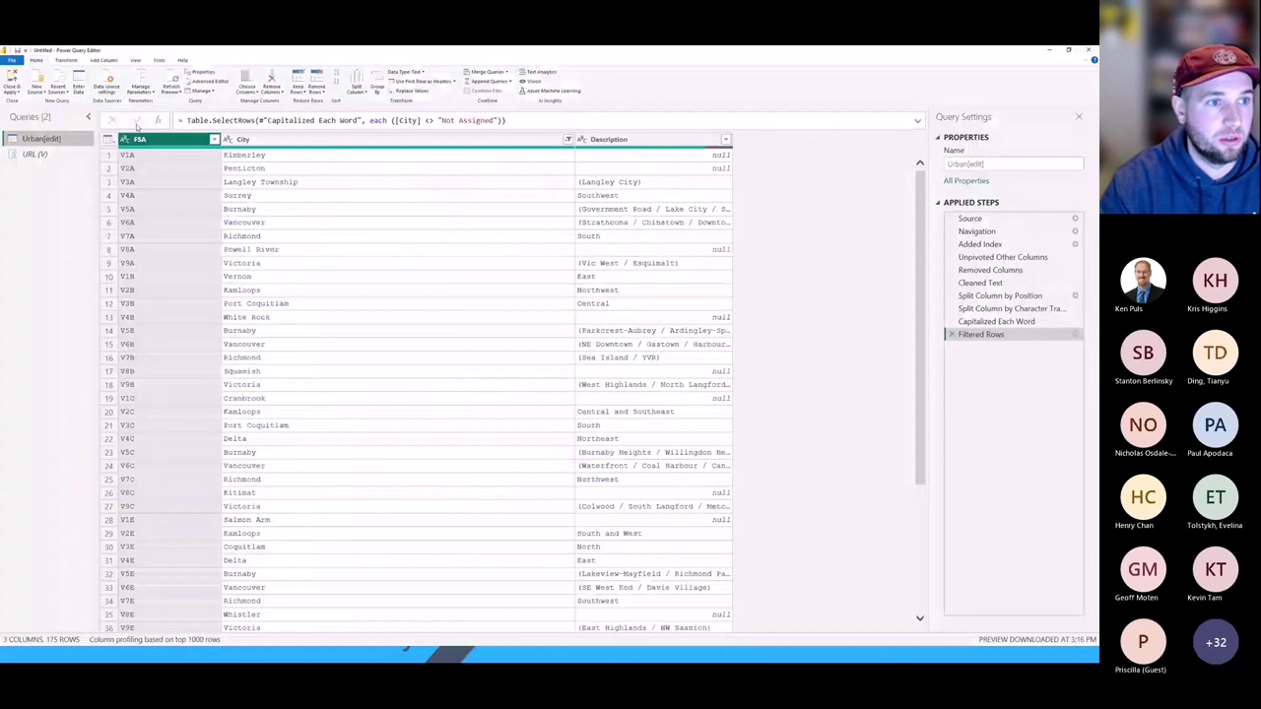
pyautogui.click(36, 86)
pyautogui.click(40, 187)
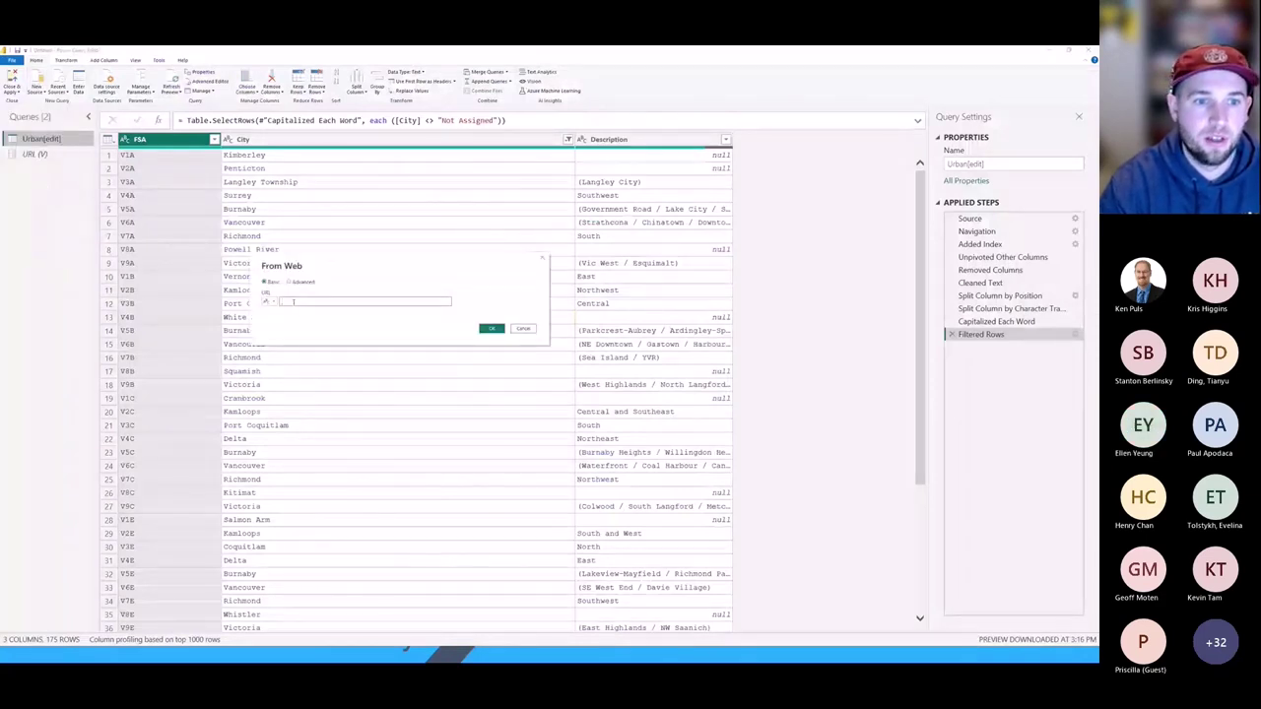
pyautogui.hotkey('ctrl', 'v')
pyautogui.click(490, 328)
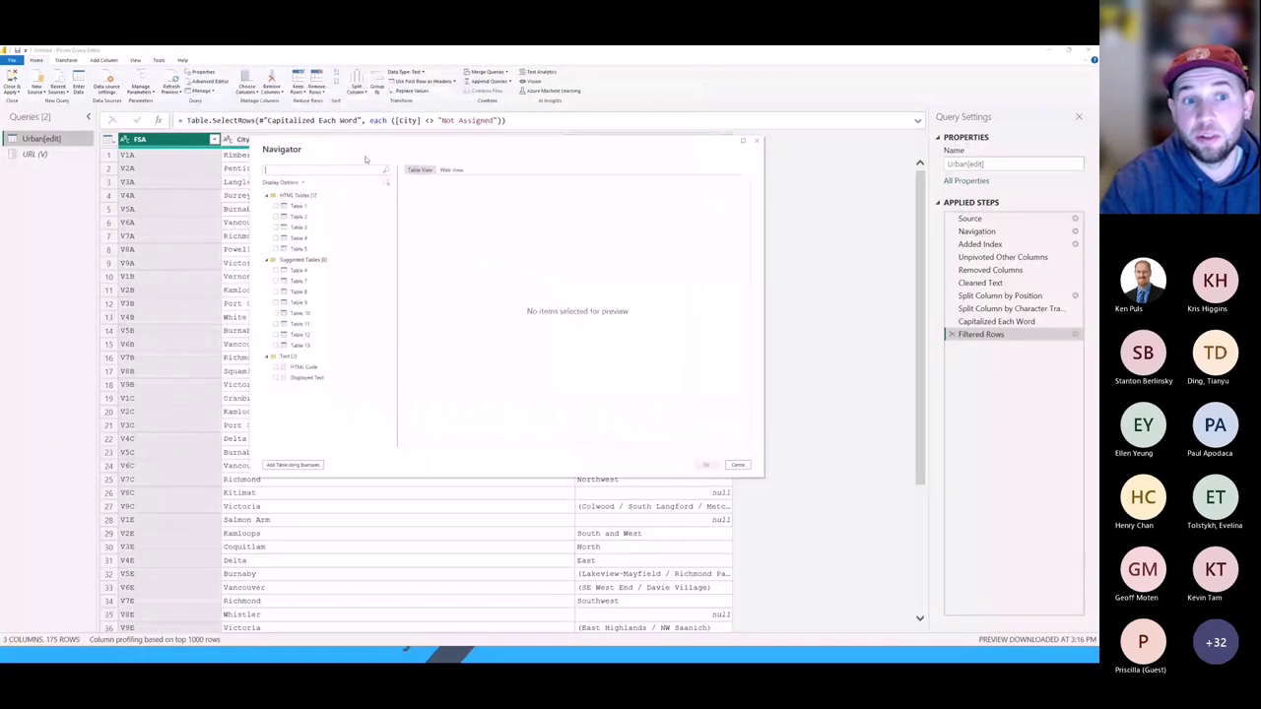
# Preview Table 1 and Table 2 from the article, examining all of Table 2's province and first-letter columns.
pyautogui.click(309, 206)
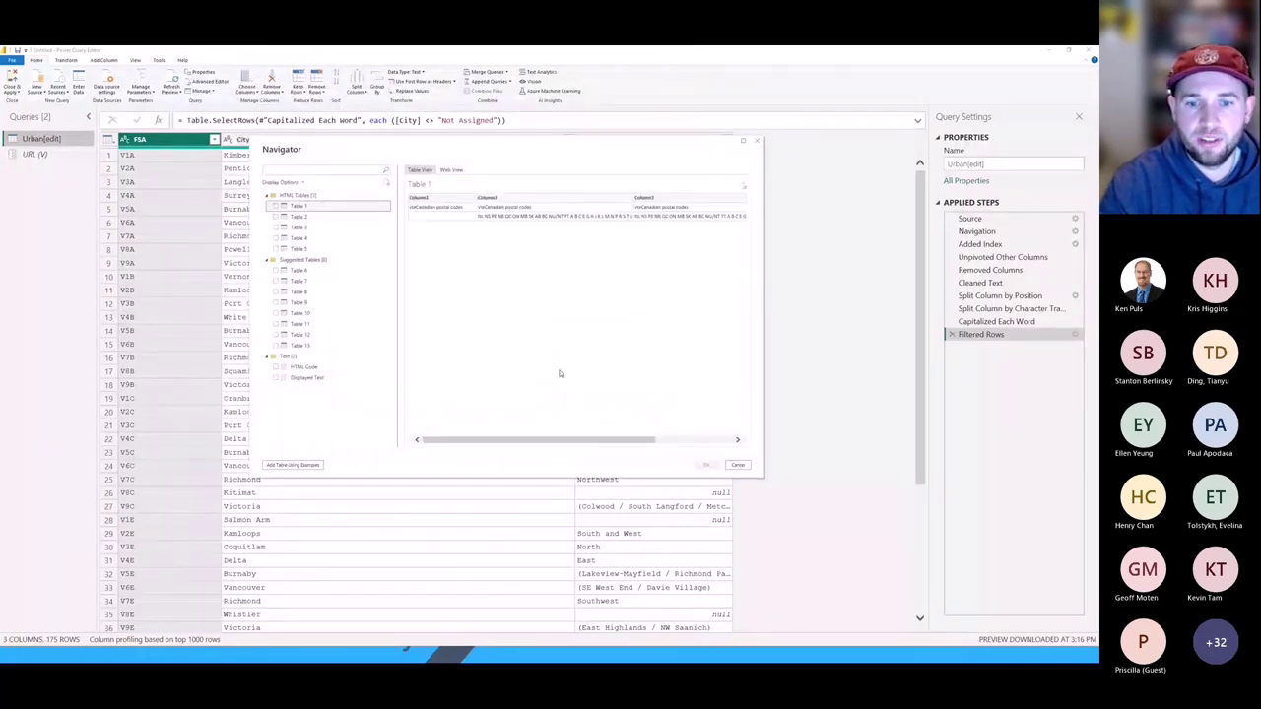
pyautogui.moveTo(544, 442)
pyautogui.mouseDown()
pyautogui.moveTo(622, 443)
pyautogui.moveTo(543, 442)
pyautogui.mouseUp()
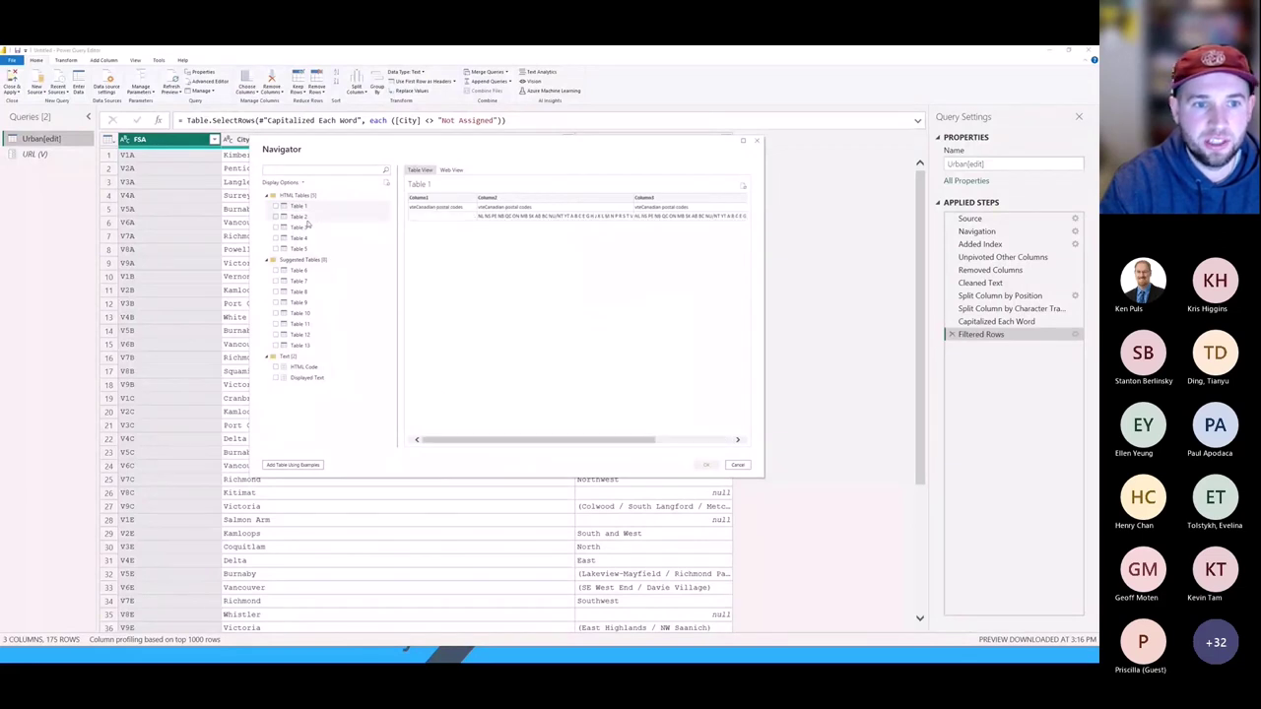
pyautogui.click(305, 217)
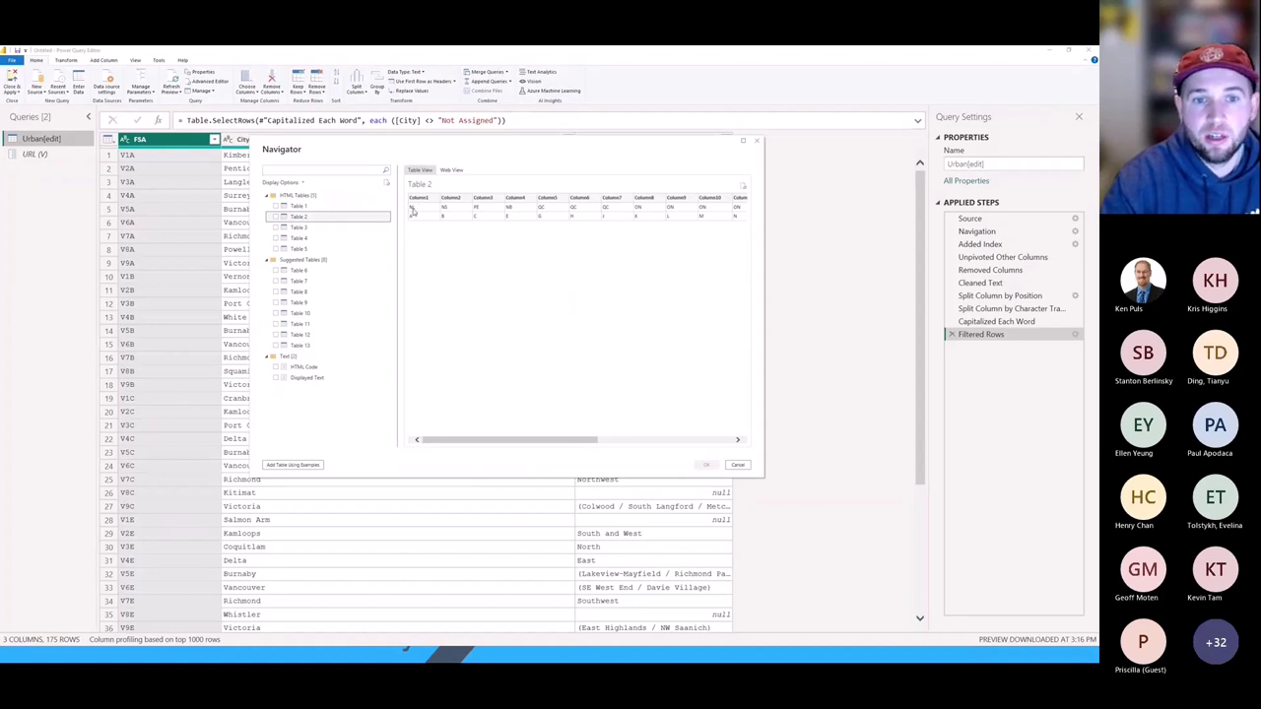
pyautogui.moveTo(487, 445); pyautogui.dragTo(417, 404)
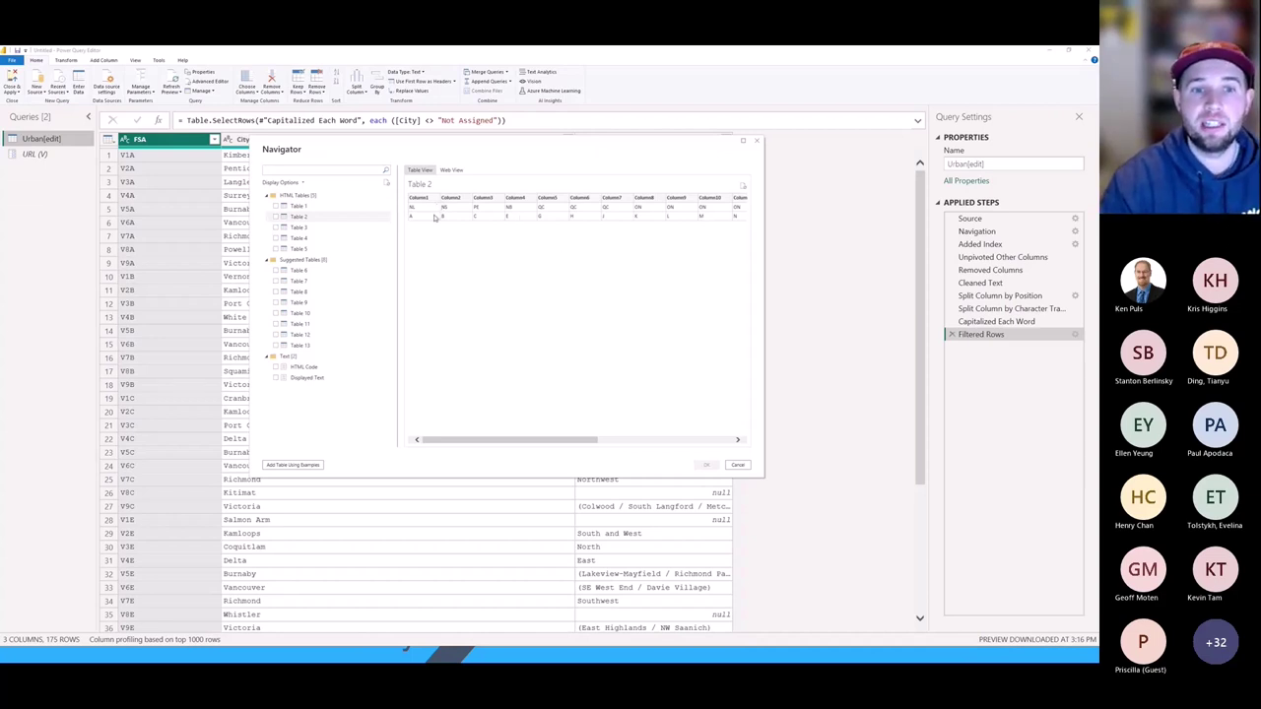
pyautogui.moveTo(471, 442); pyautogui.dragTo(659, 450)
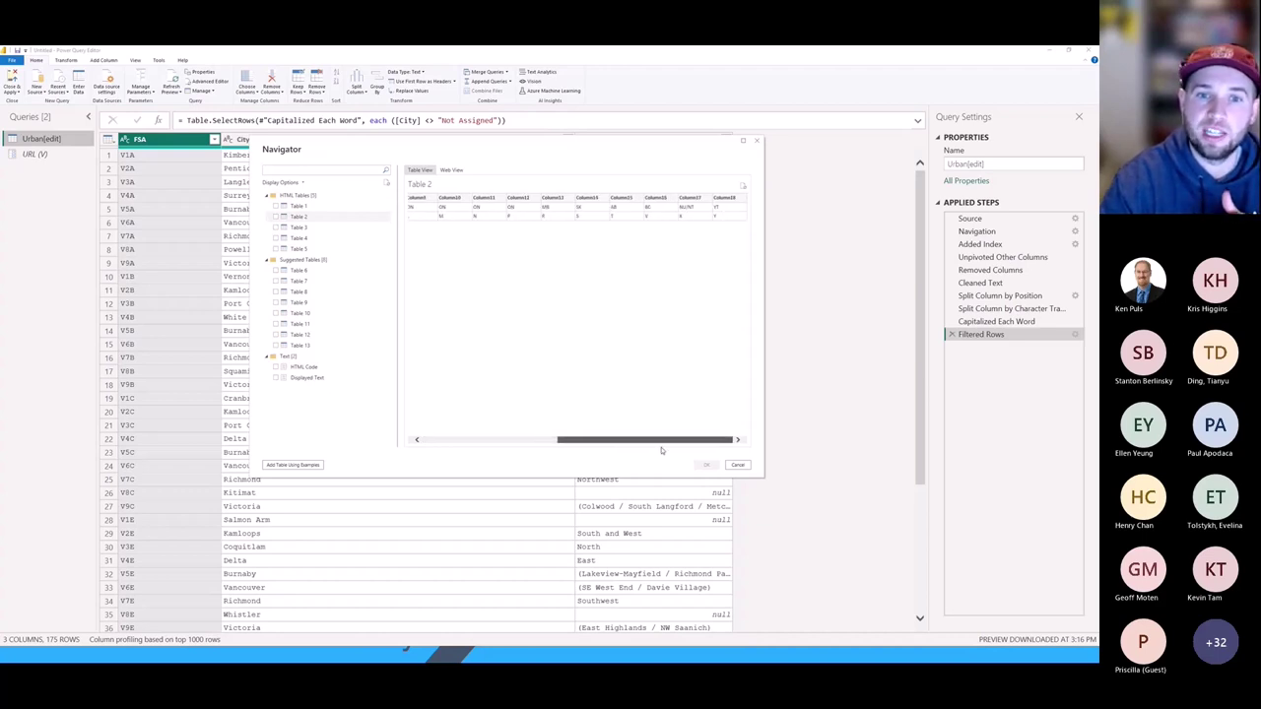
pyautogui.moveTo(662, 451); pyautogui.dragTo(454, 455)
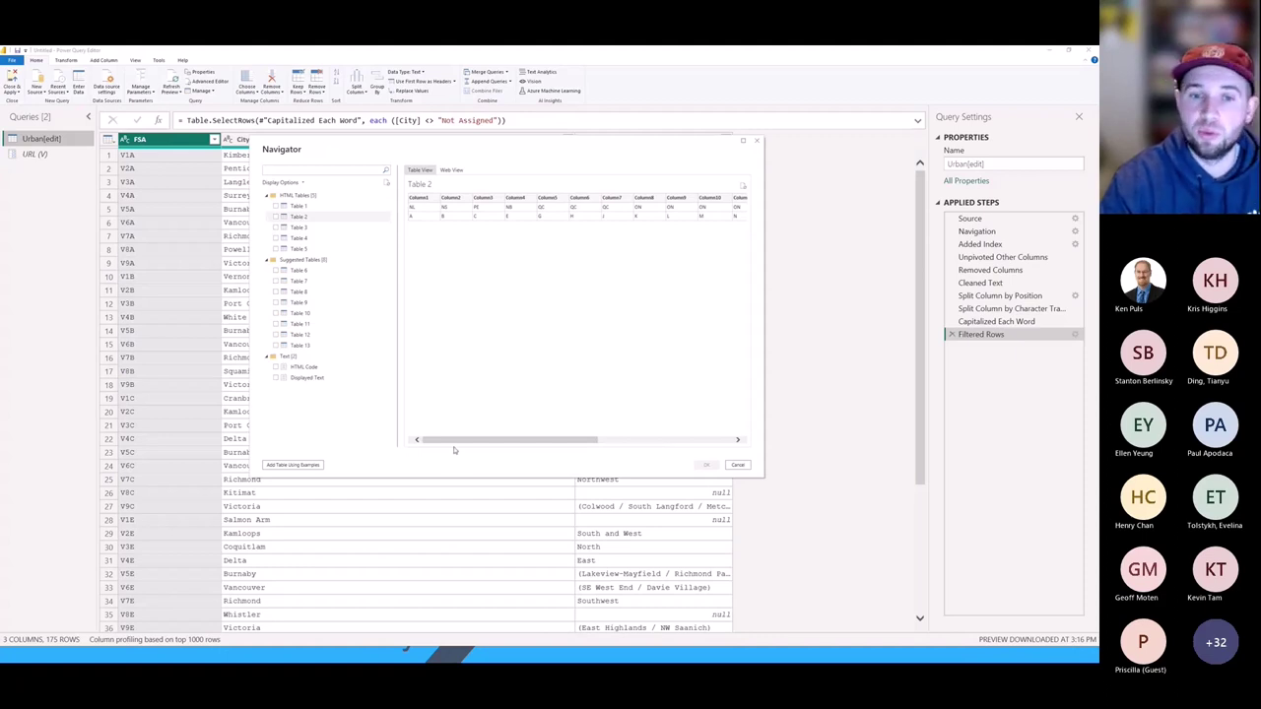
# Import Table 2 from the web page as a new query and delete its automatic Changed Type step.
pyautogui.click(276, 217)
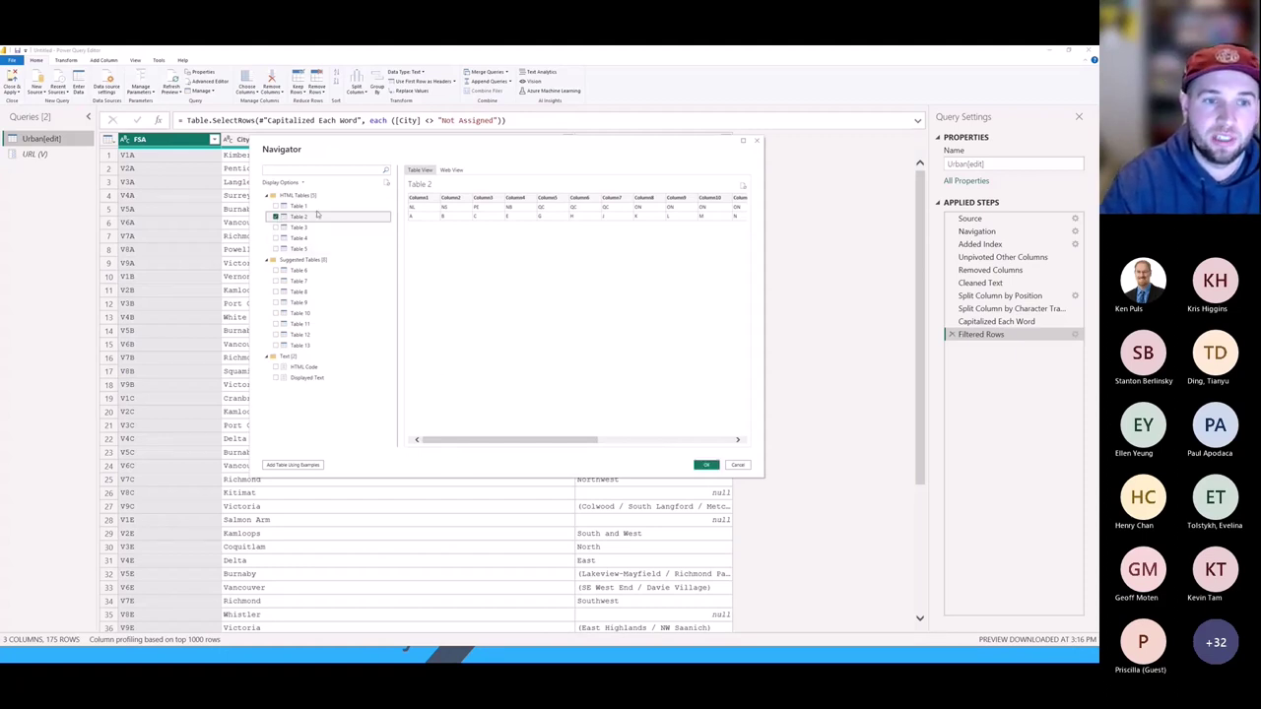
pyautogui.click(709, 465)
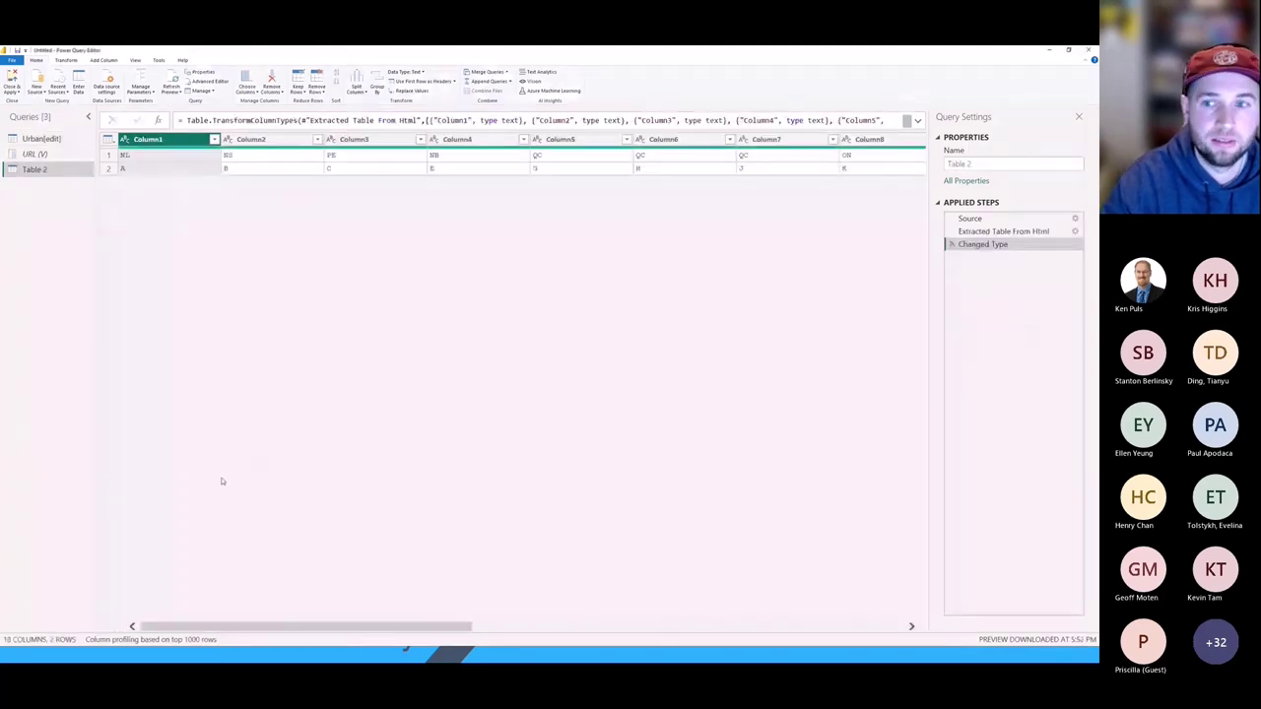
pyautogui.click(951, 245)
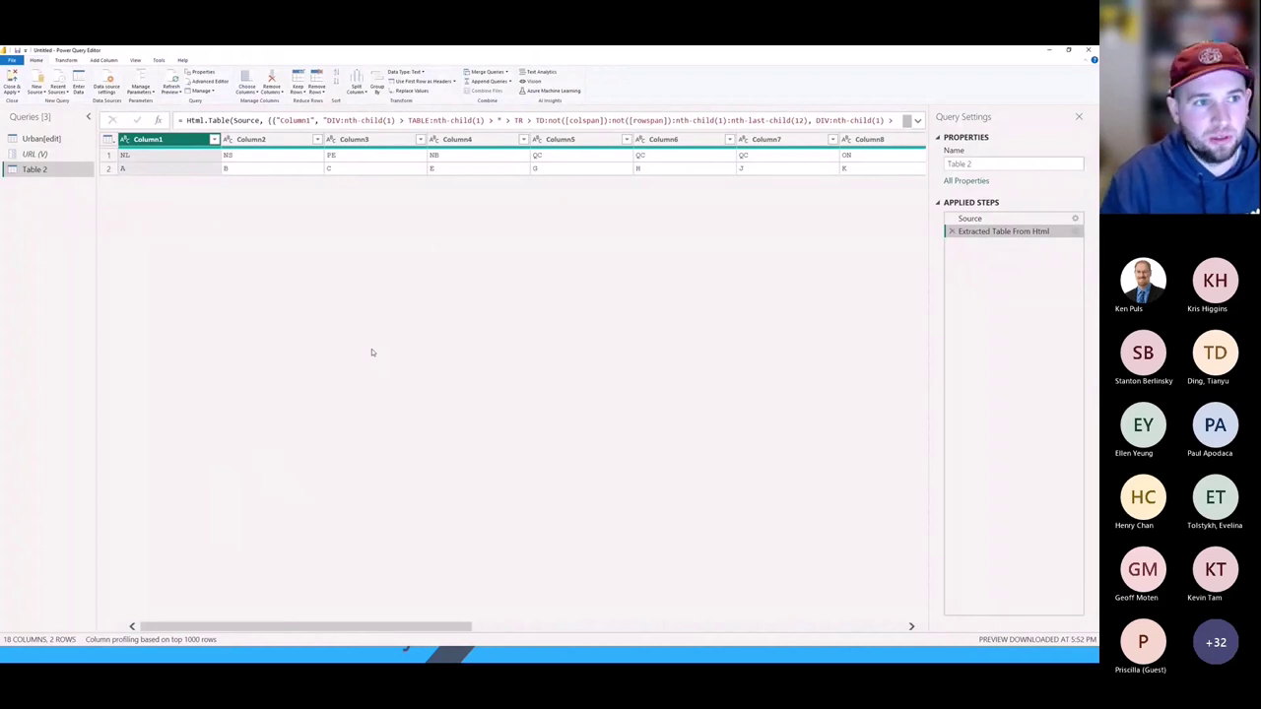
# Transpose the imported table and rename its two columns Province/Territory and URL.
pyautogui.click(65, 60)
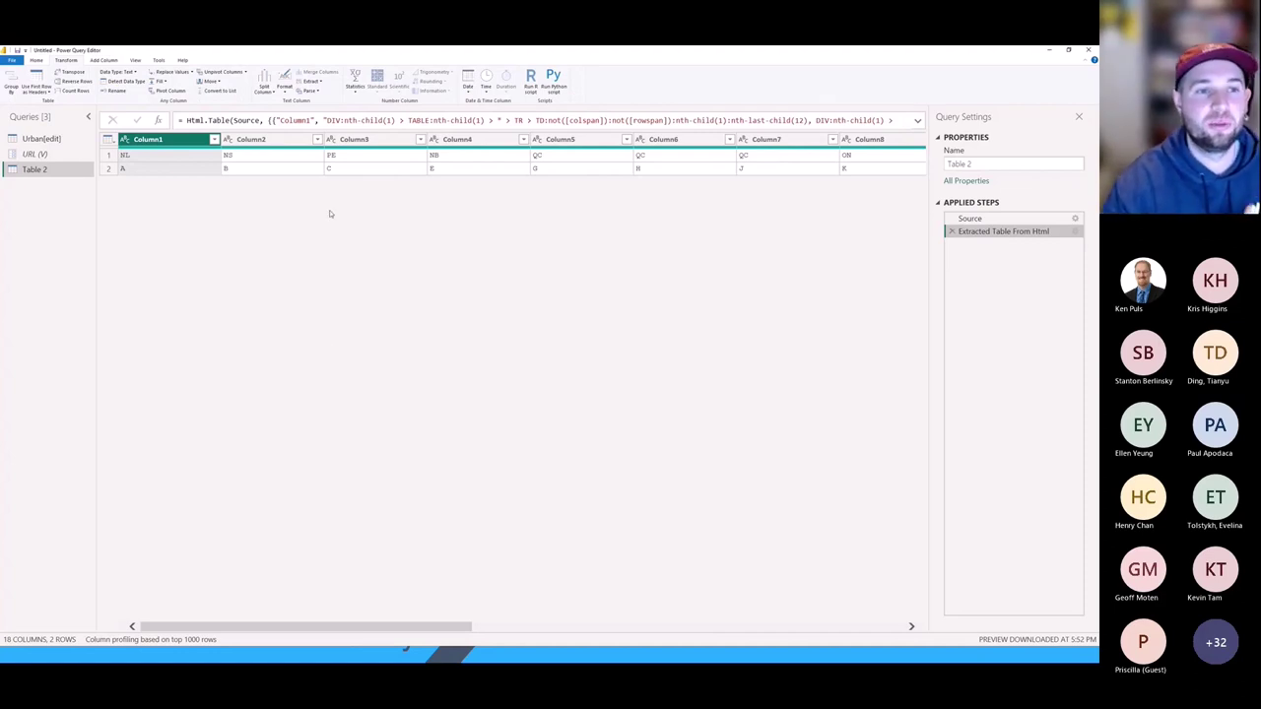
pyautogui.click(70, 73)
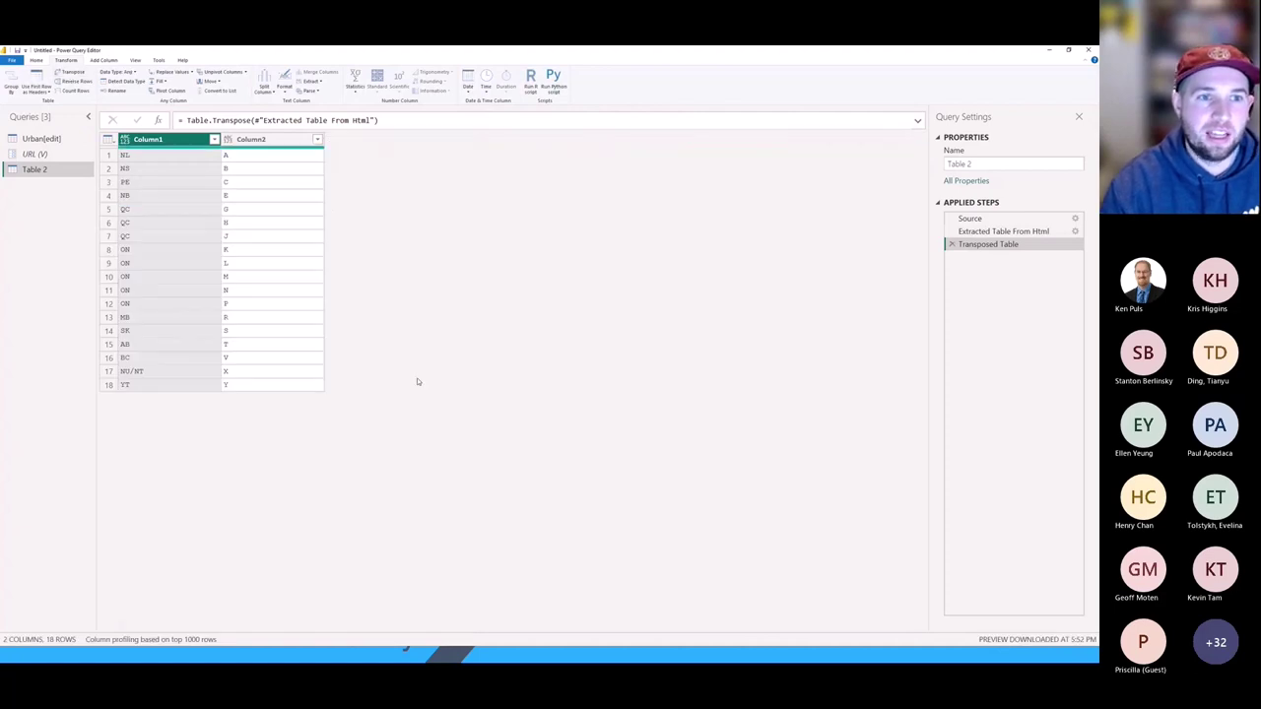
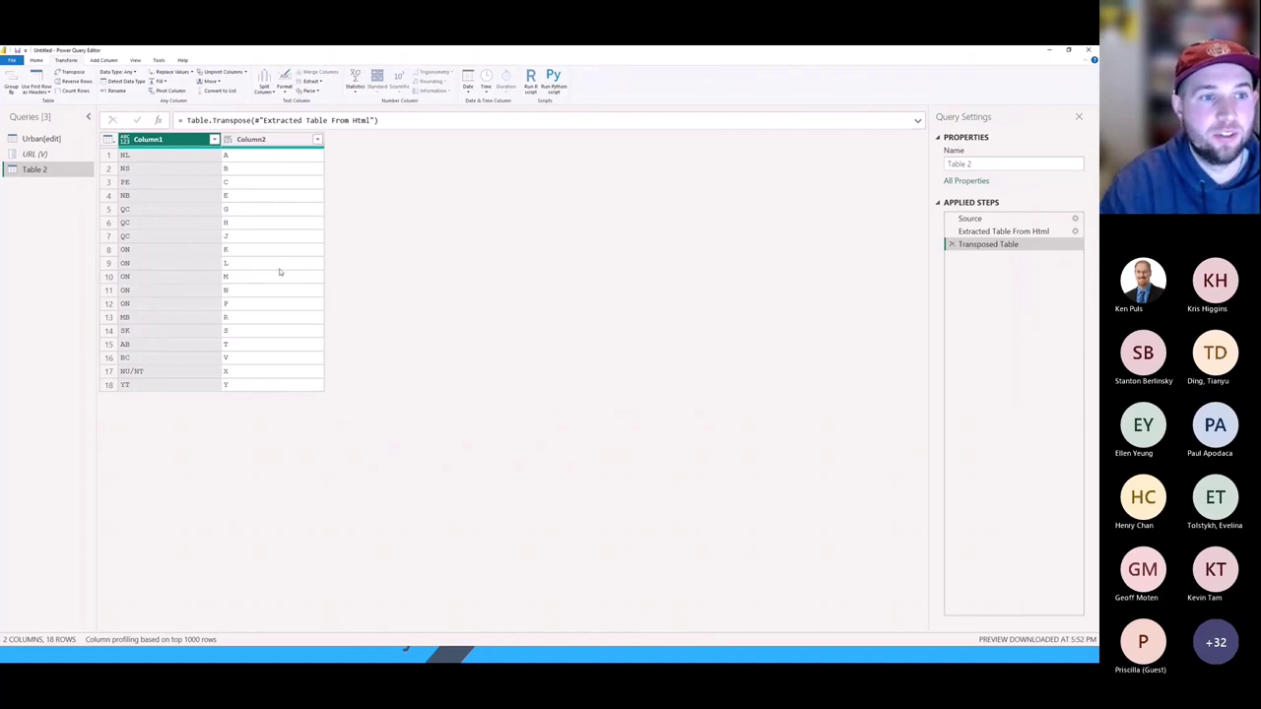
pyautogui.doubleClick(153, 144)
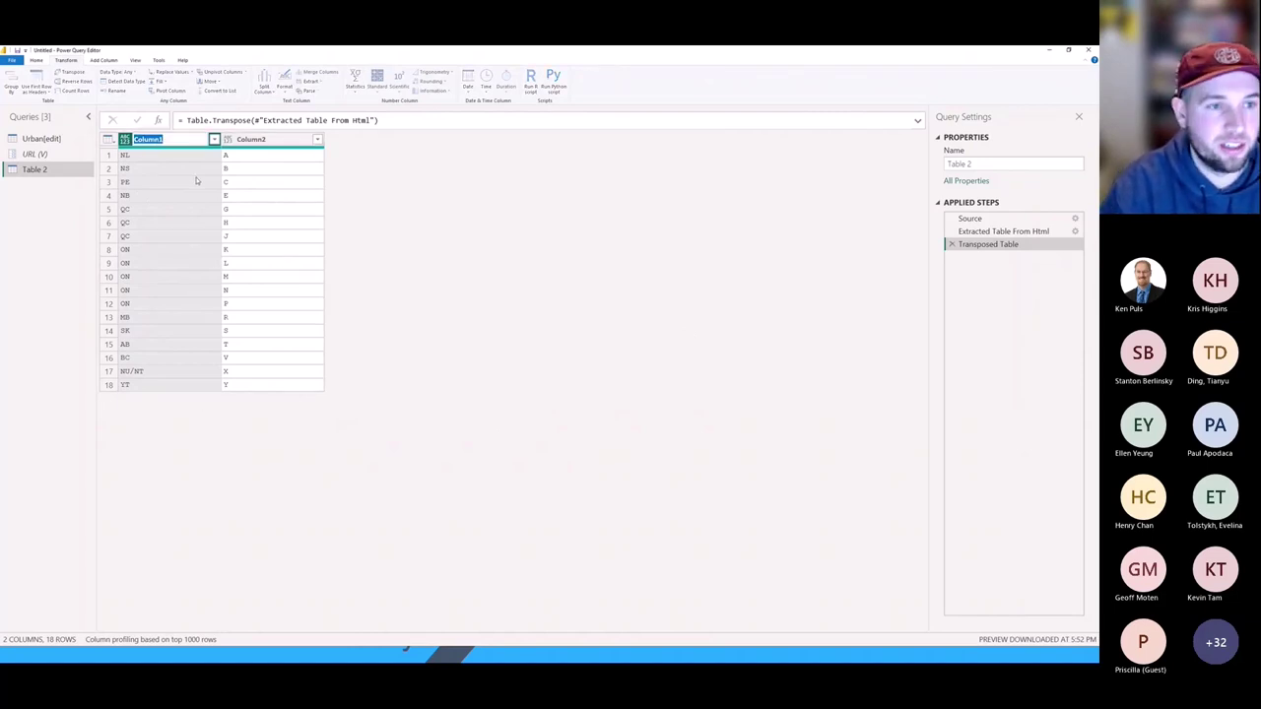
pyautogui.write('Province')
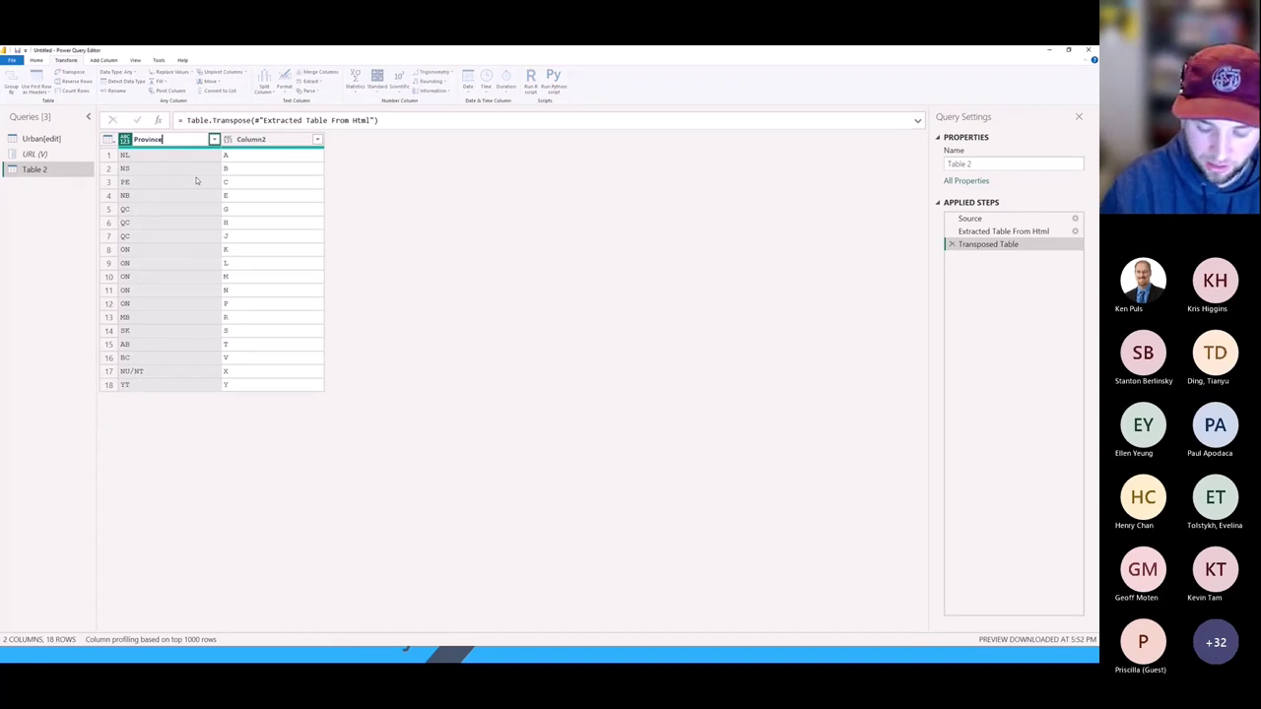
pyautogui.write('/Territo')
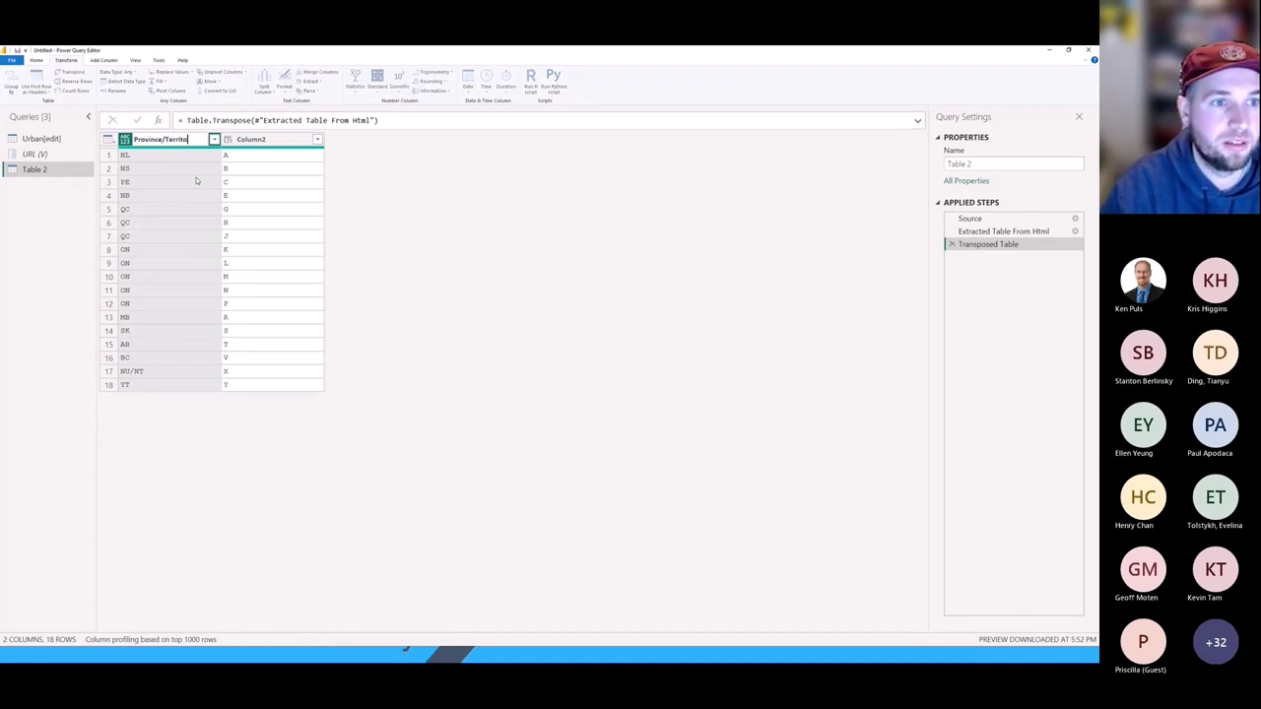
pyautogui.write('ry')
pyautogui.doubleClick(253, 140)
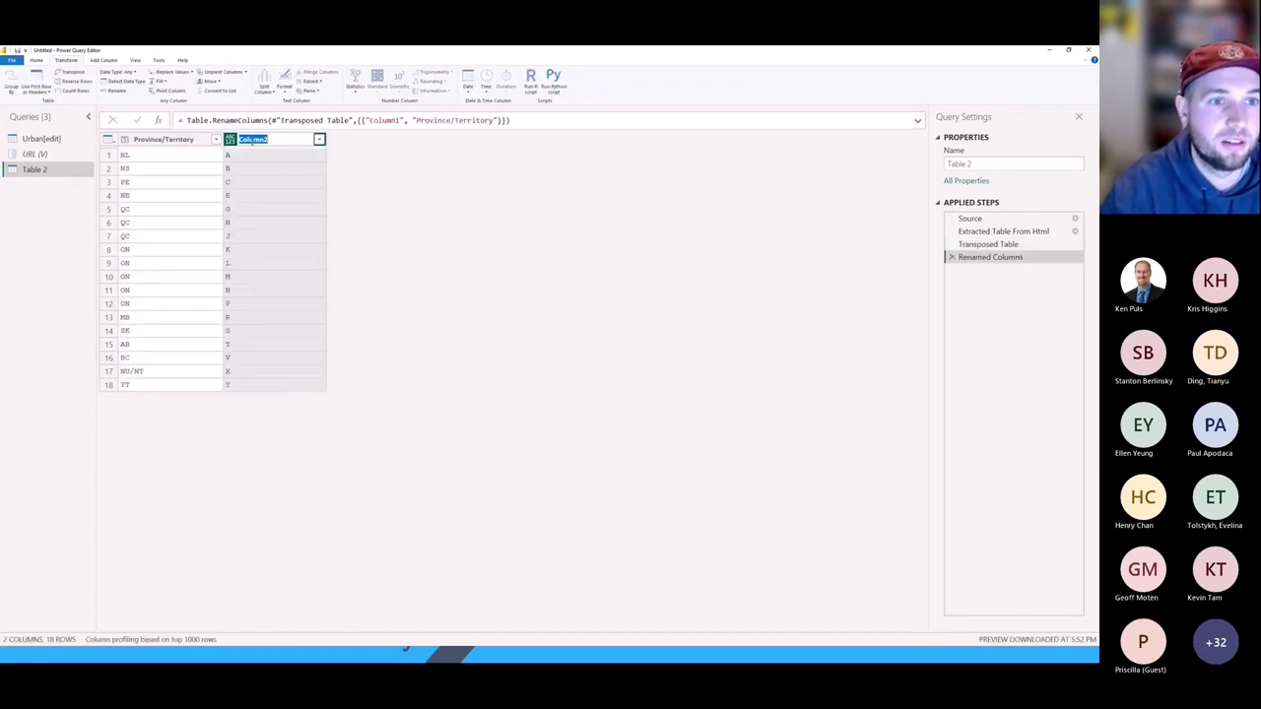
pyautogui.write('URL')
pyautogui.press('Return')
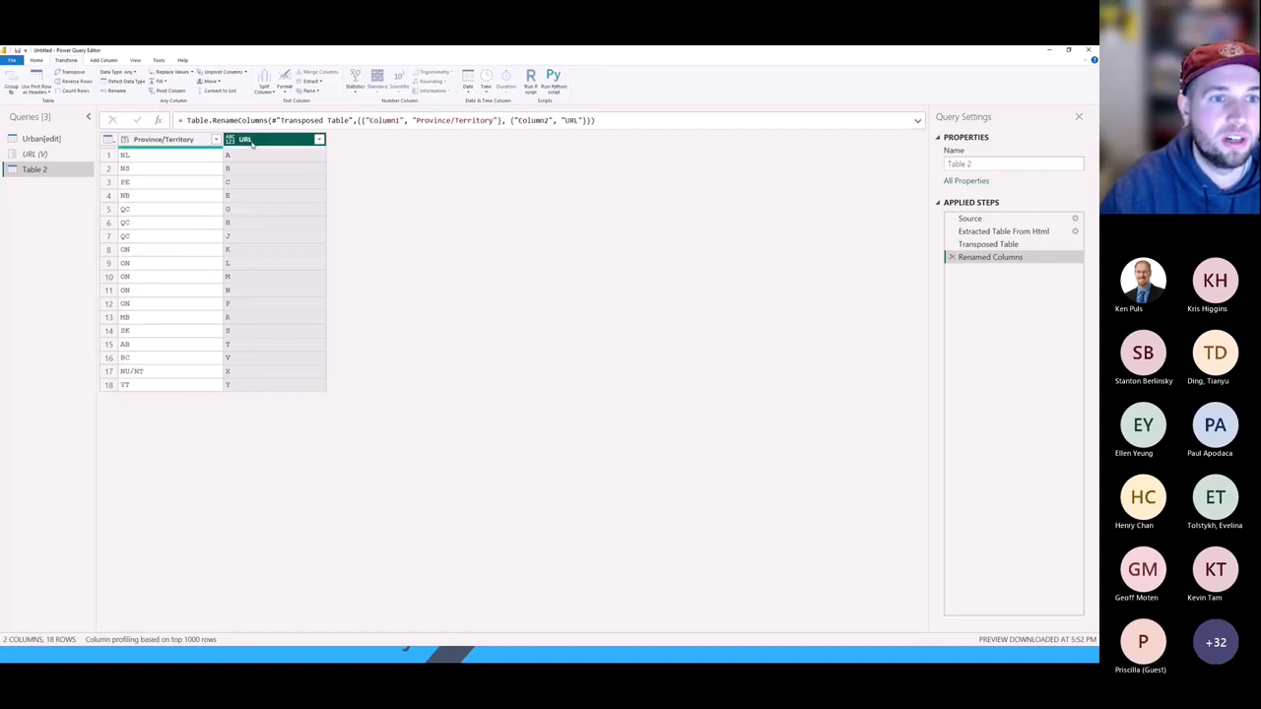
# Change the data type of both the Province/Territory and URL columns to Text.
pyautogui.click(176, 143)
pyautogui.rightClick(176, 143)
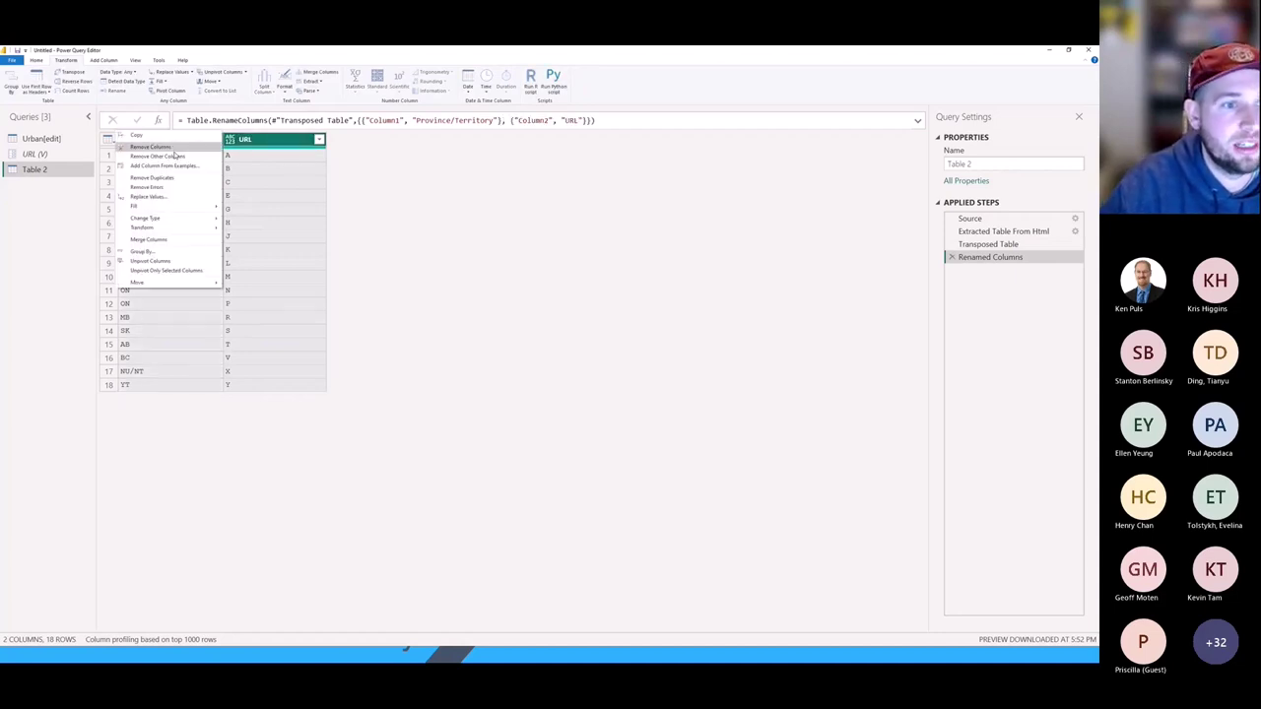
pyautogui.moveTo(184, 221)
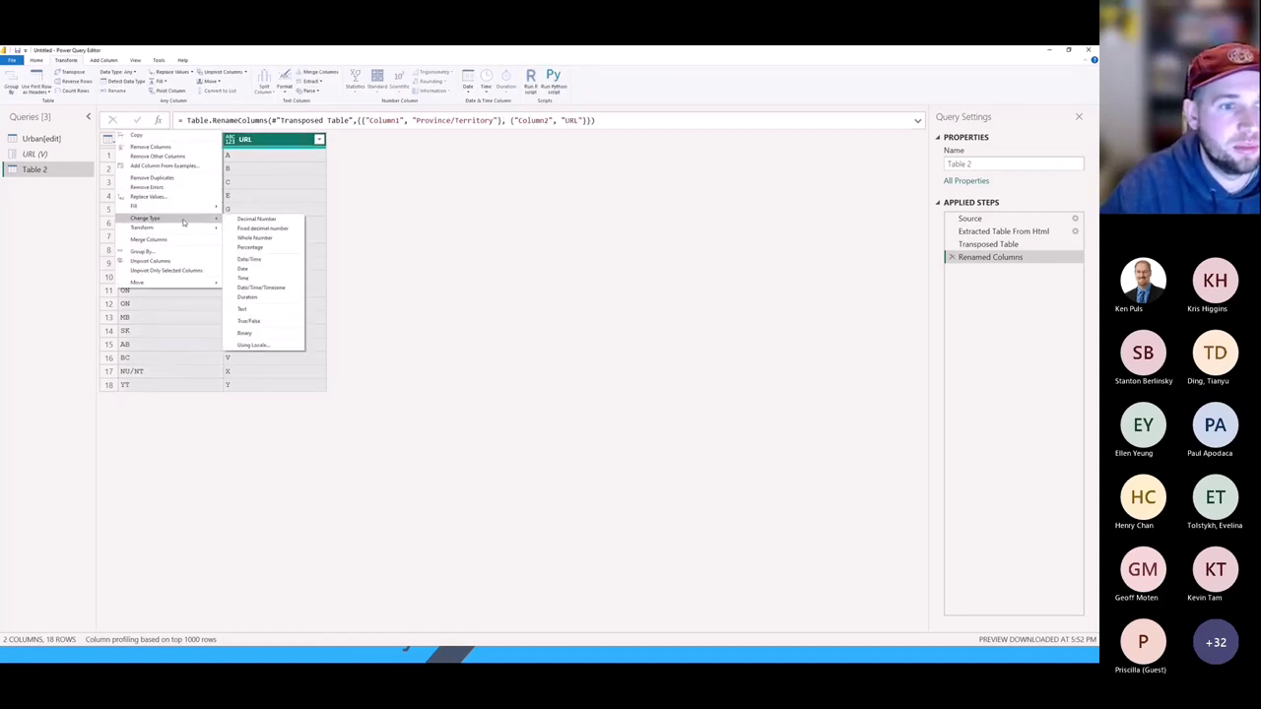
pyautogui.click(247, 313)
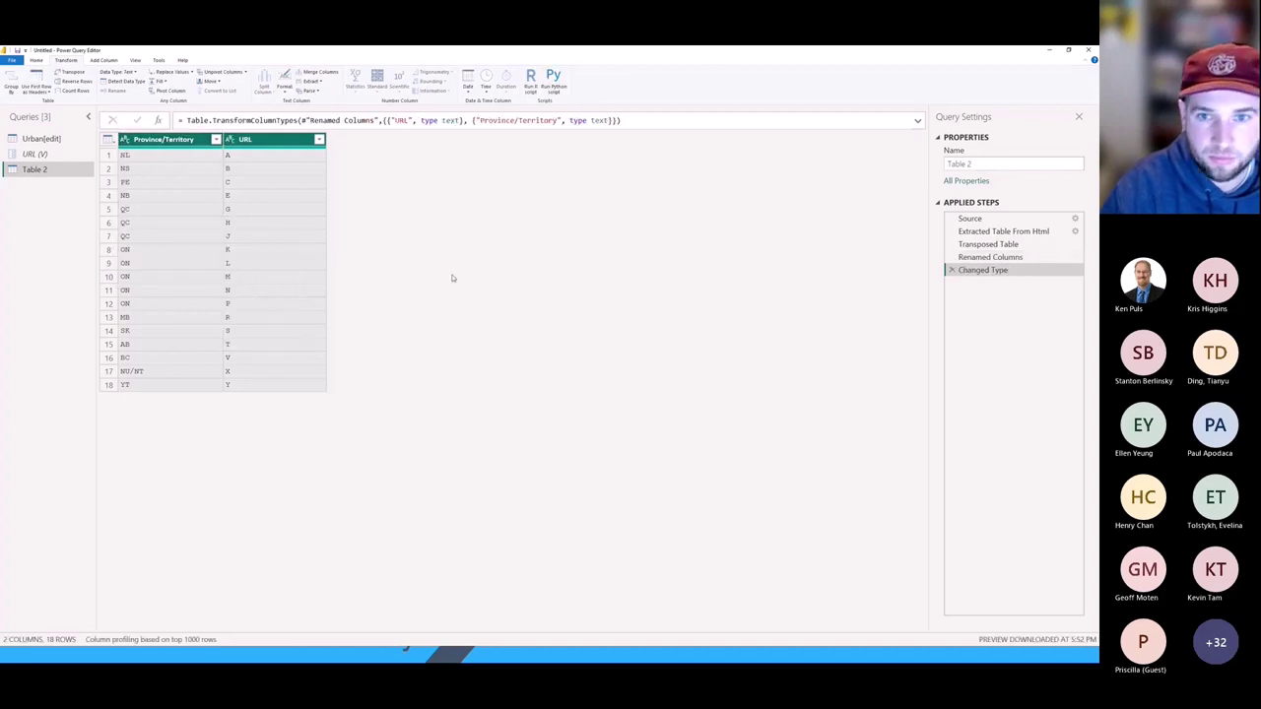
# Rename the Table 2 query as FSA.
pyautogui.click(1013, 164)
pyautogui.write('FSA')
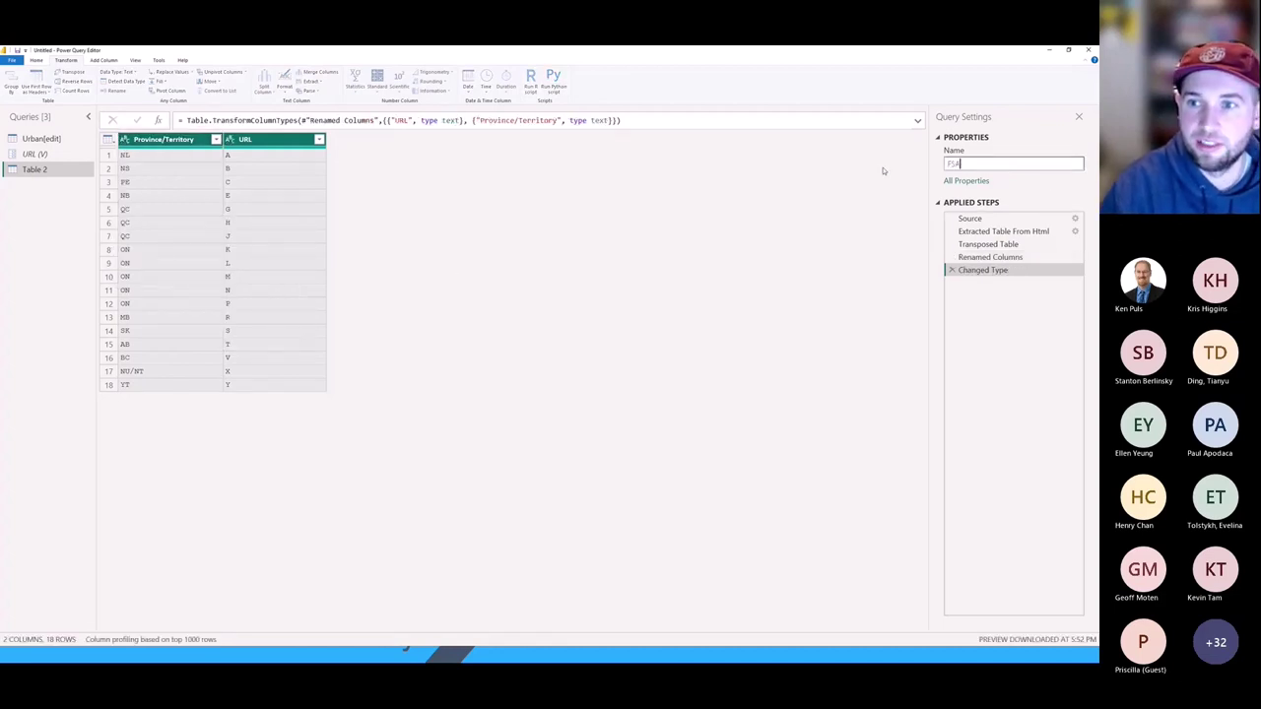
pyautogui.press('Return')
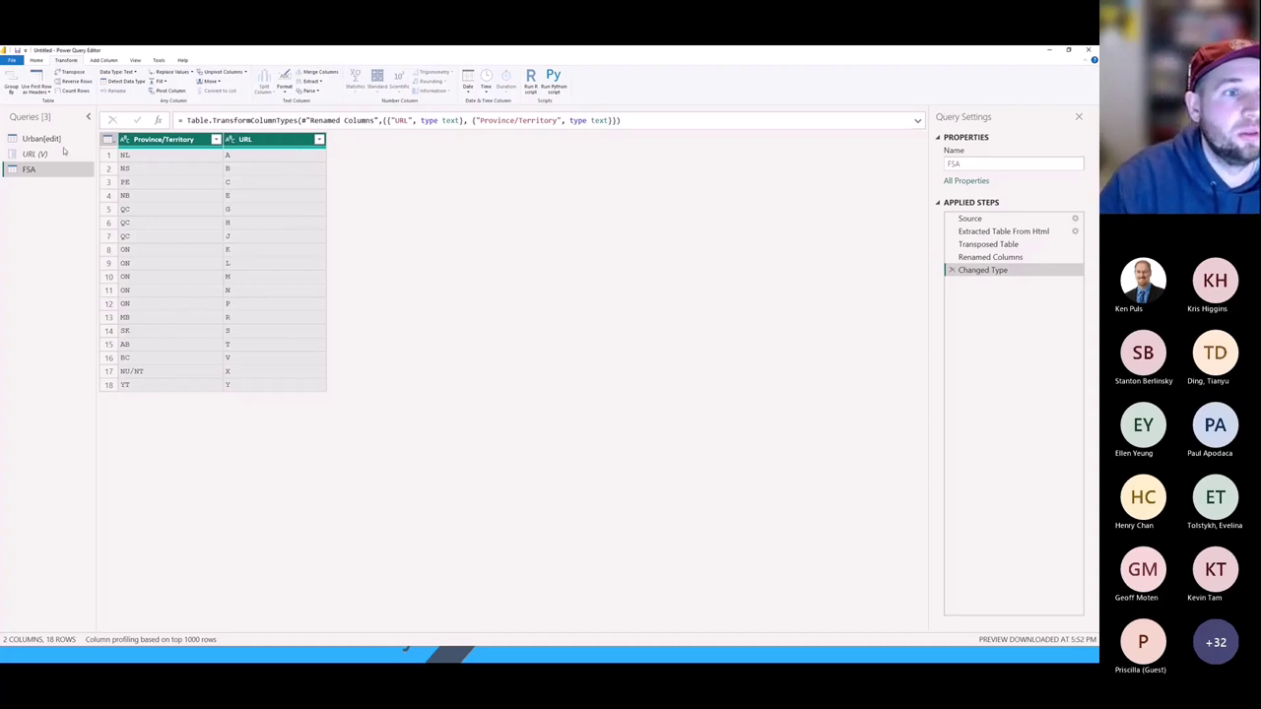
# Create a custom function named fn_Get_FSA from the Urban[edit] query.
pyautogui.click(24, 141)
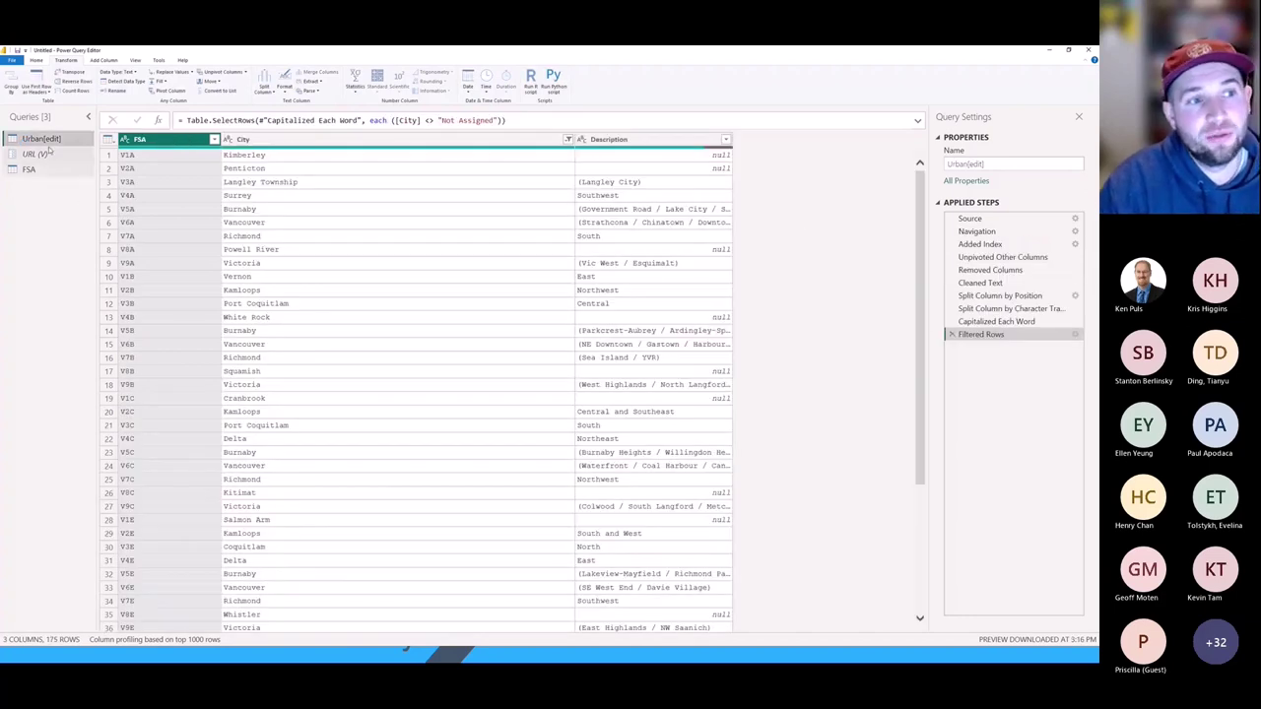
pyautogui.click(35, 61)
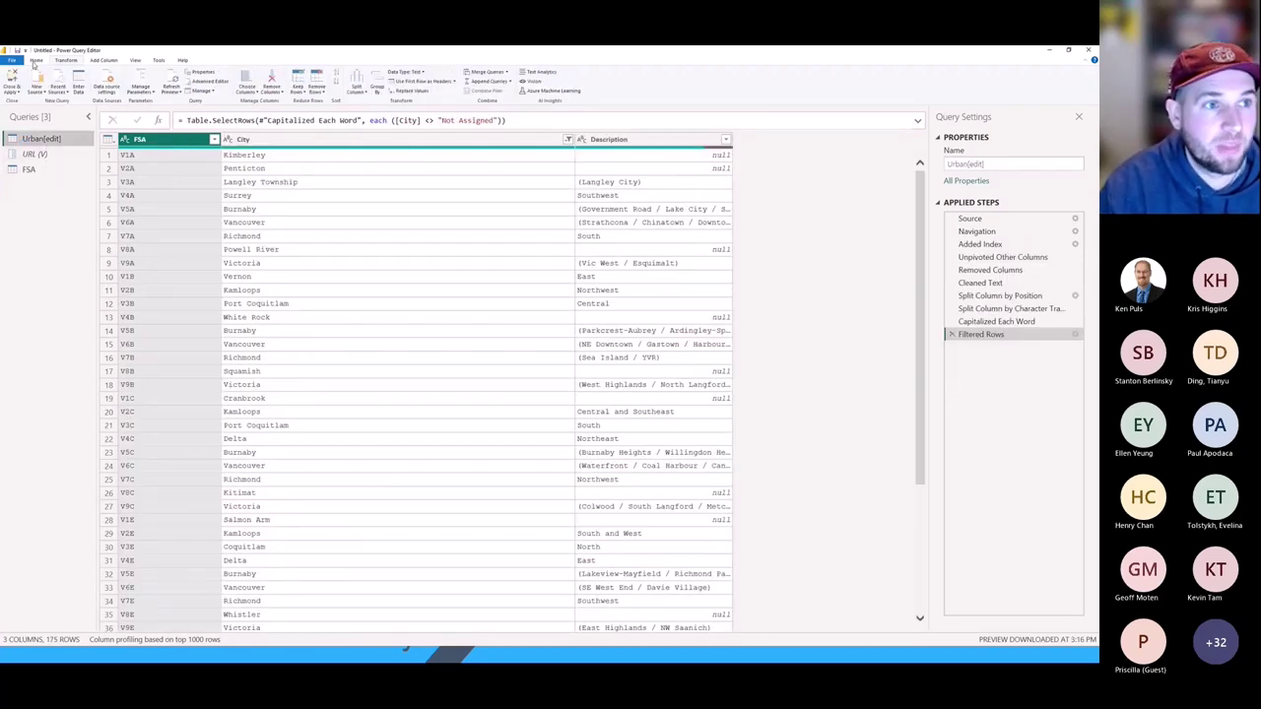
pyautogui.rightClick(28, 138)
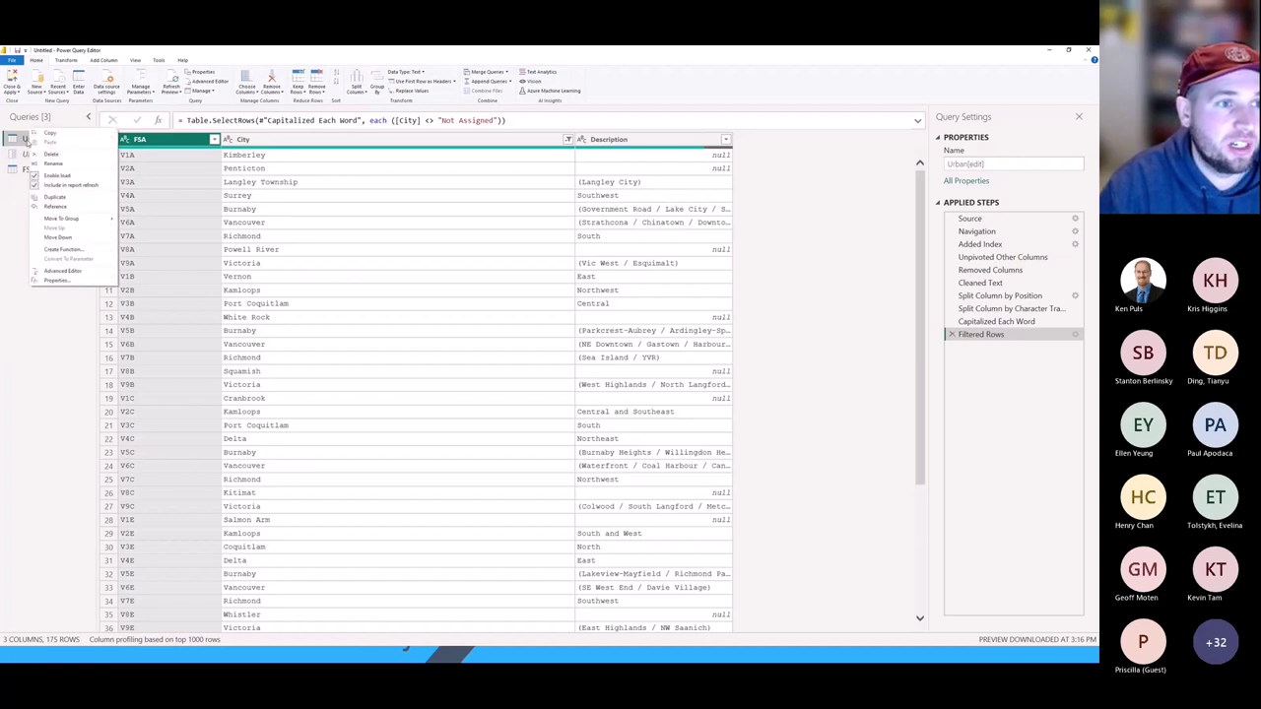
pyautogui.click(63, 249)
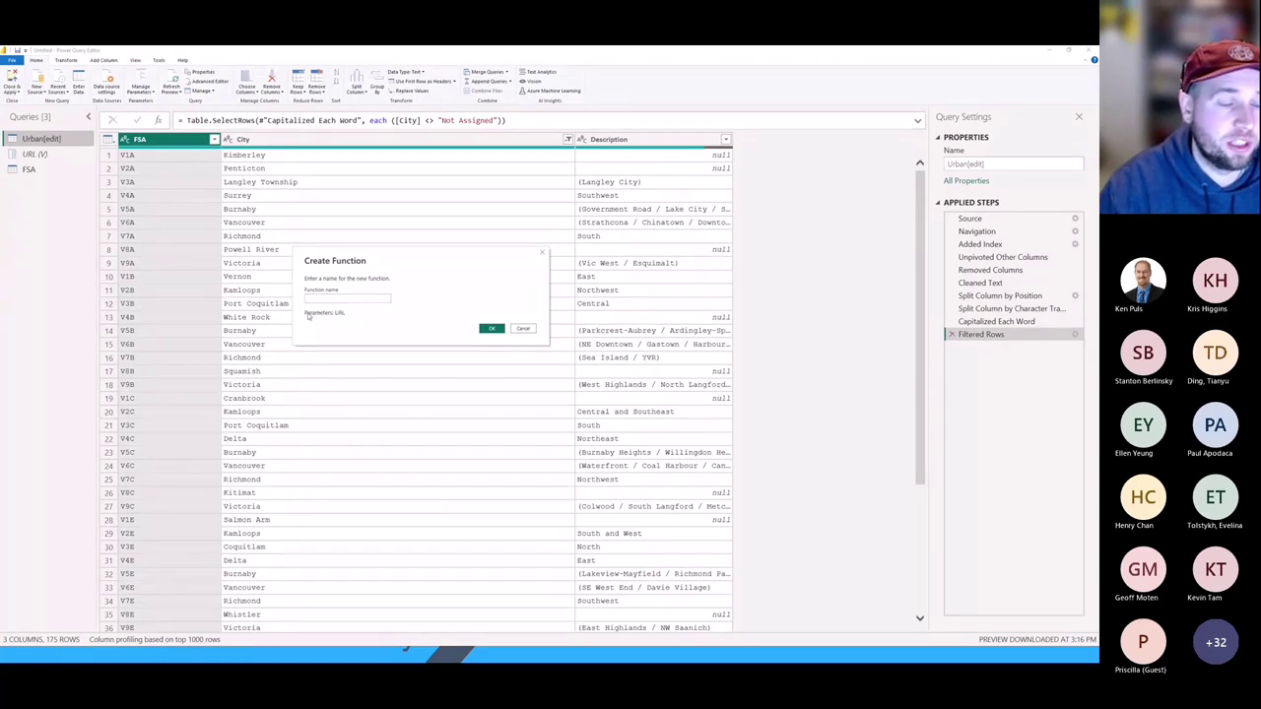
pyautogui.click(347, 298)
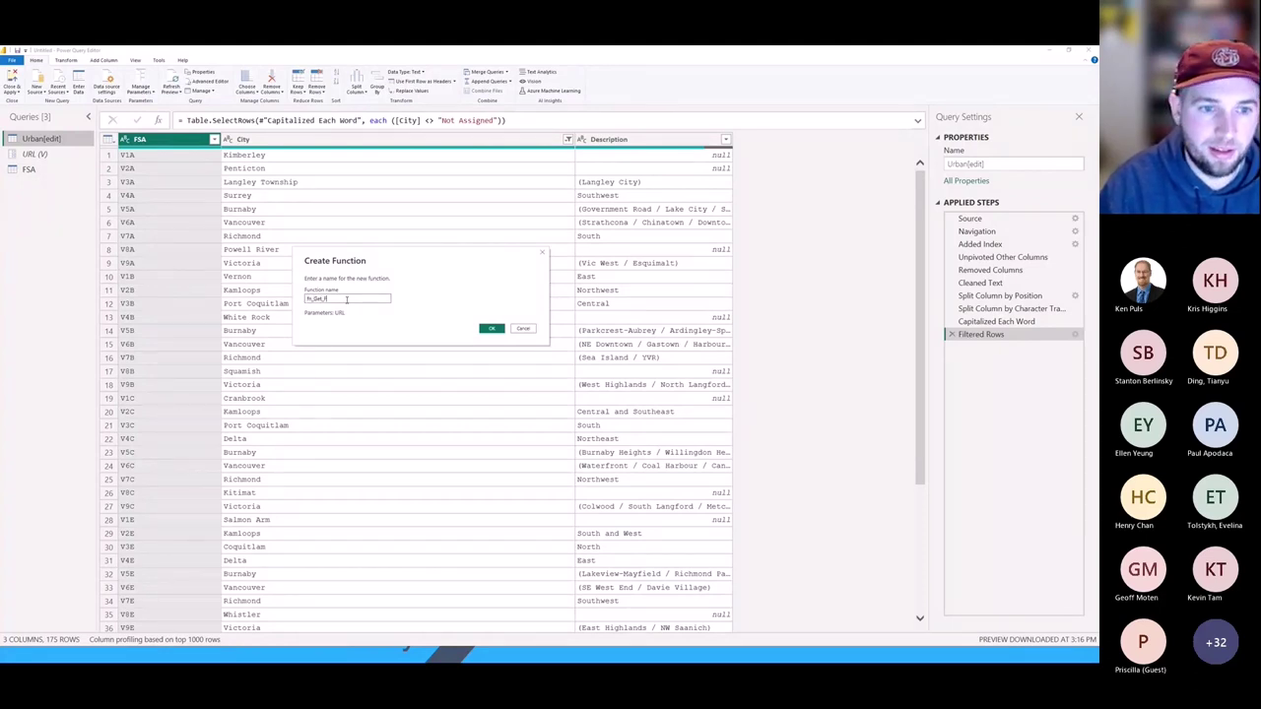
pyautogui.click(491, 328)
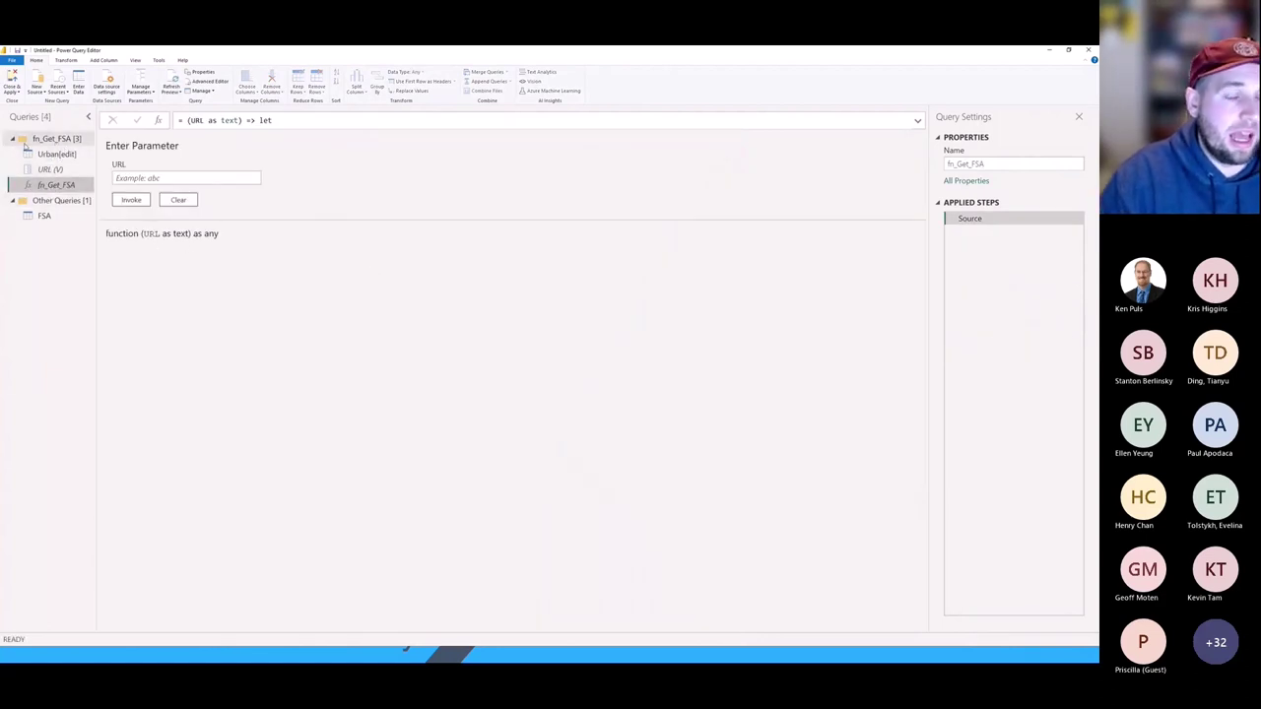
# Widen the query list and review the Urban[edit] query, the URL parameter and the full formula of fn_Get_FSA.
pyautogui.moveTo(94, 153); pyautogui.dragTo(155, 154)
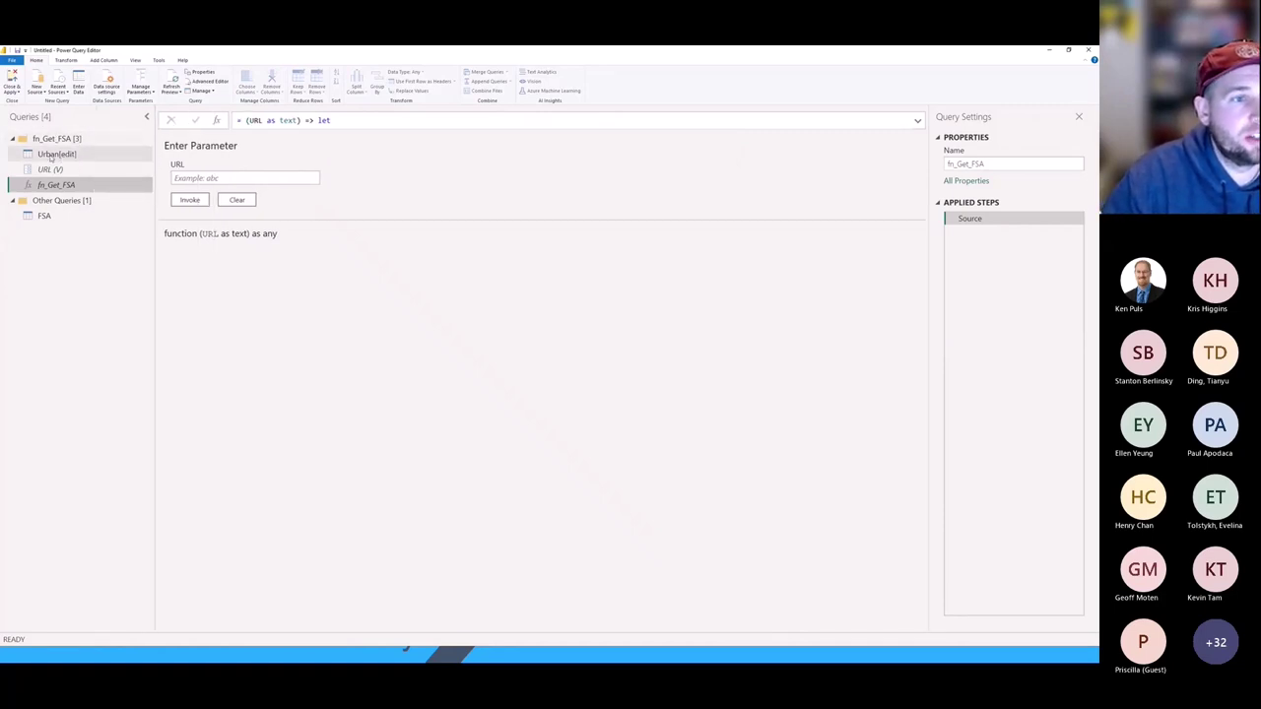
pyautogui.click(53, 155)
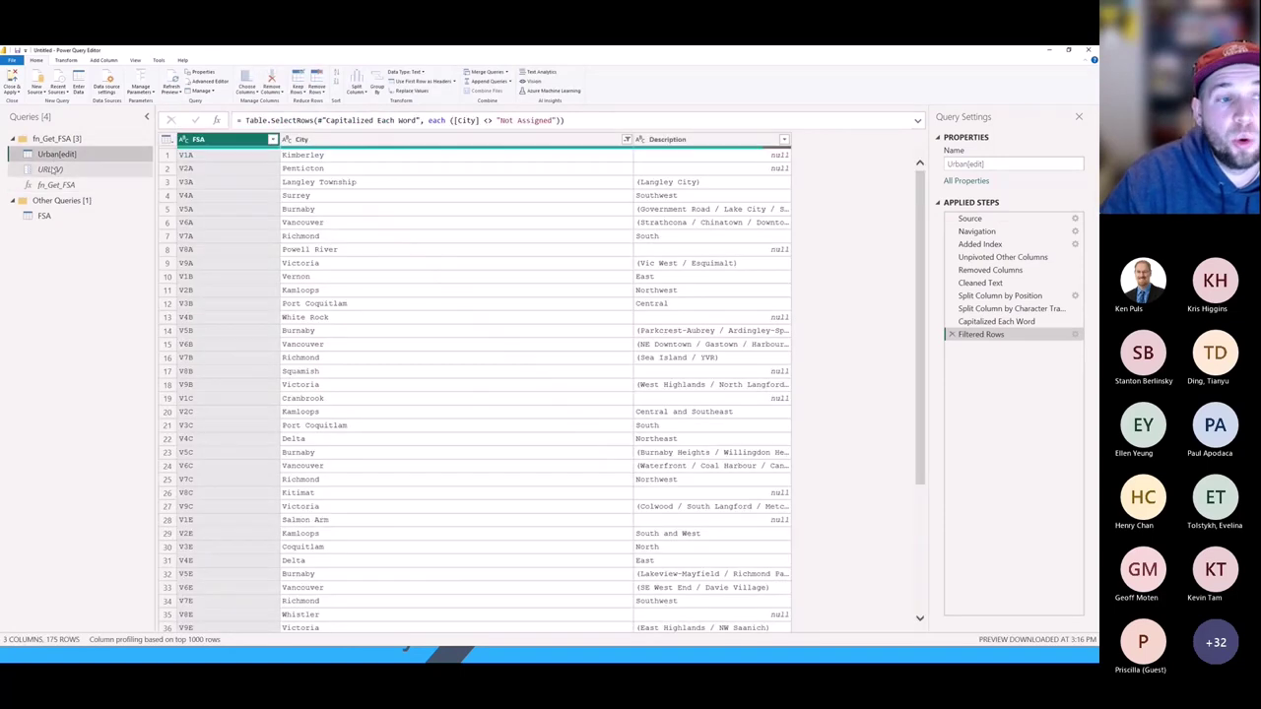
pyautogui.click(51, 170)
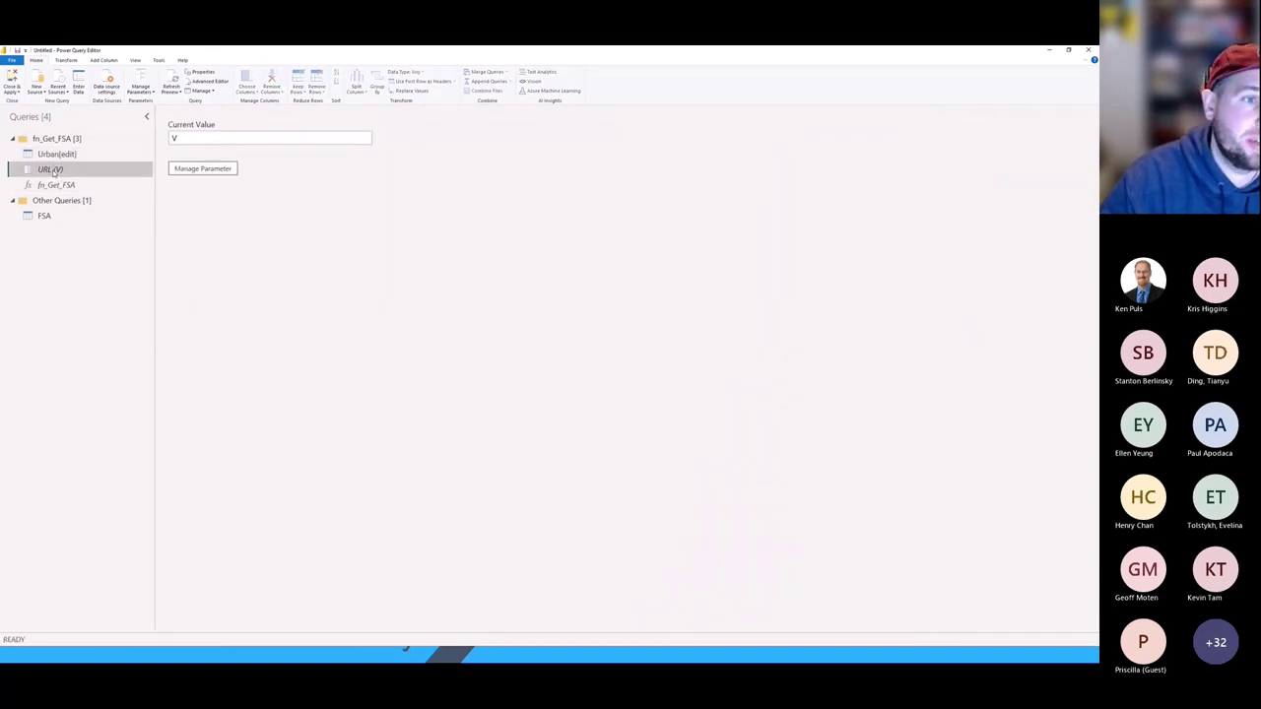
pyautogui.click(58, 187)
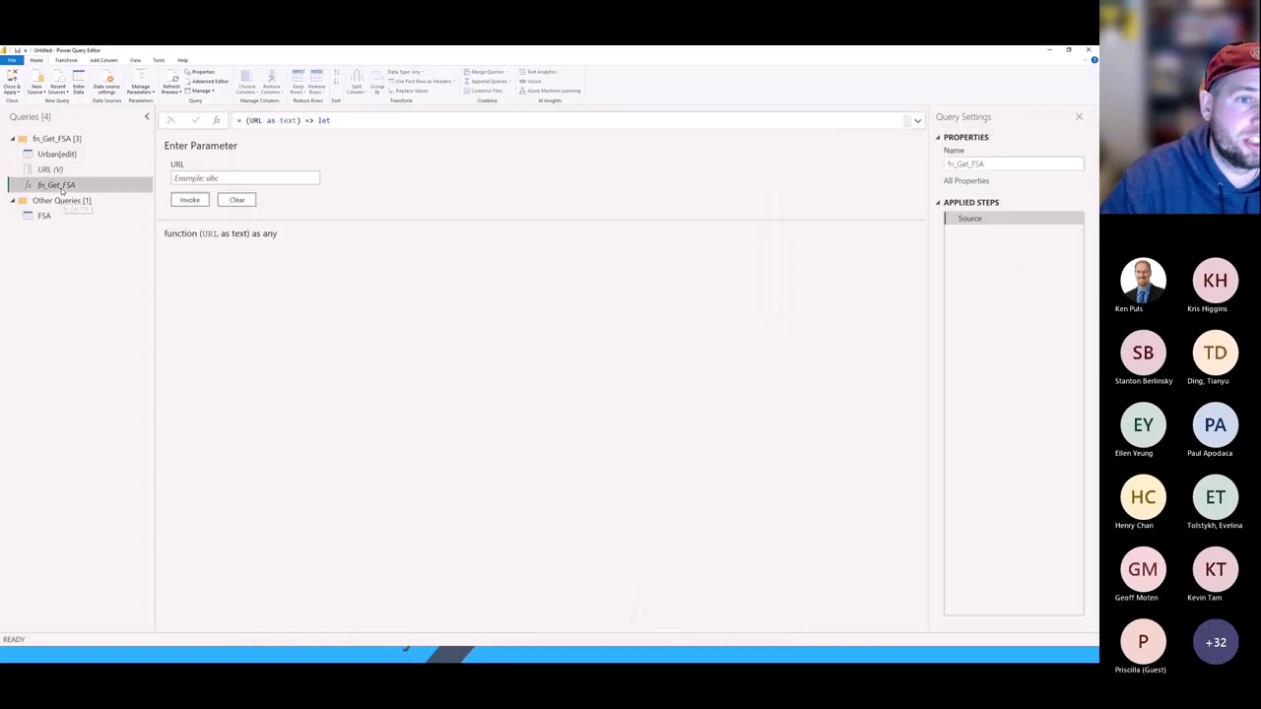
pyautogui.click(917, 122)
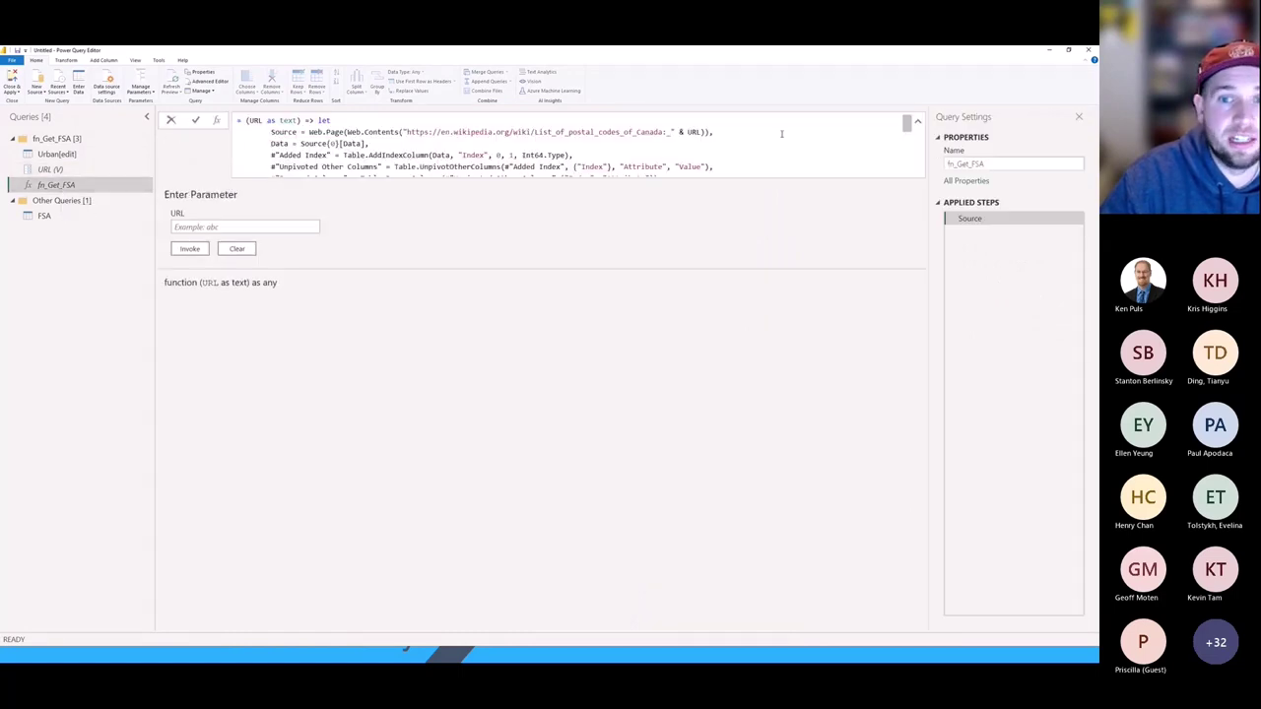
pyautogui.click(917, 122)
# Invoke the fn_Get_FSA custom function on each row of the FSA query, using the URL column as its input.
pyautogui.click(44, 215)
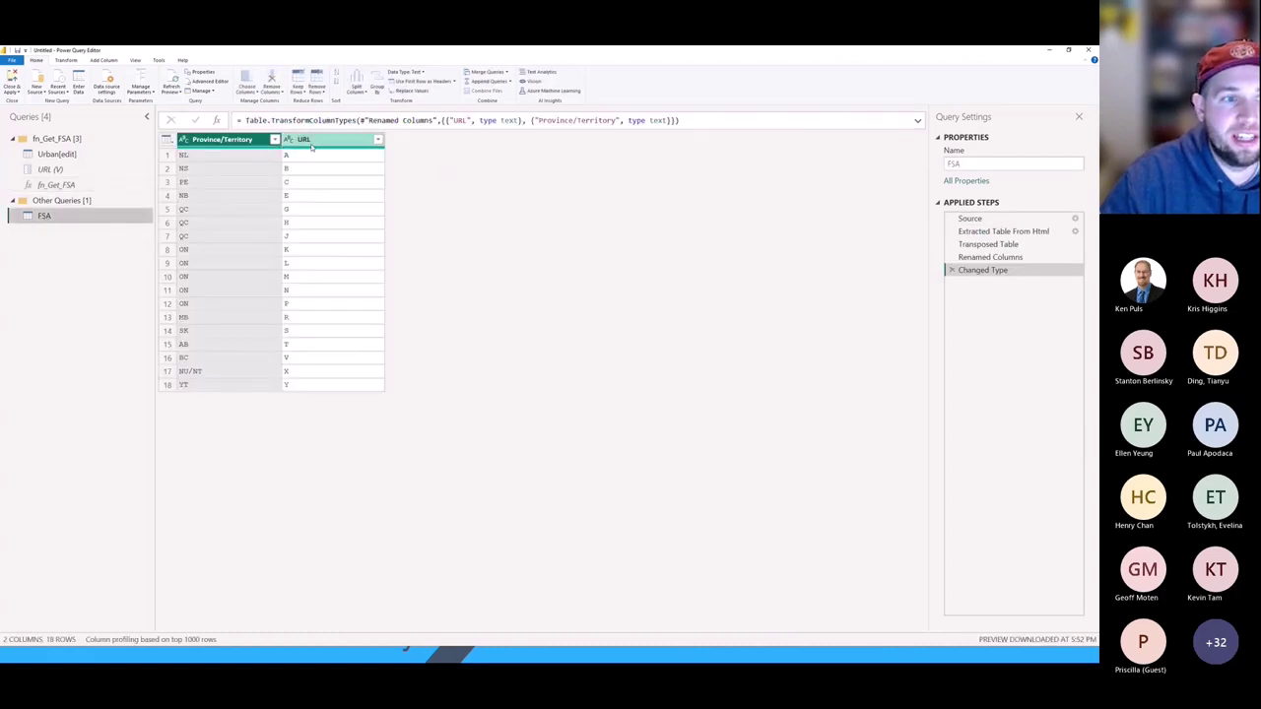
pyautogui.click(311, 144)
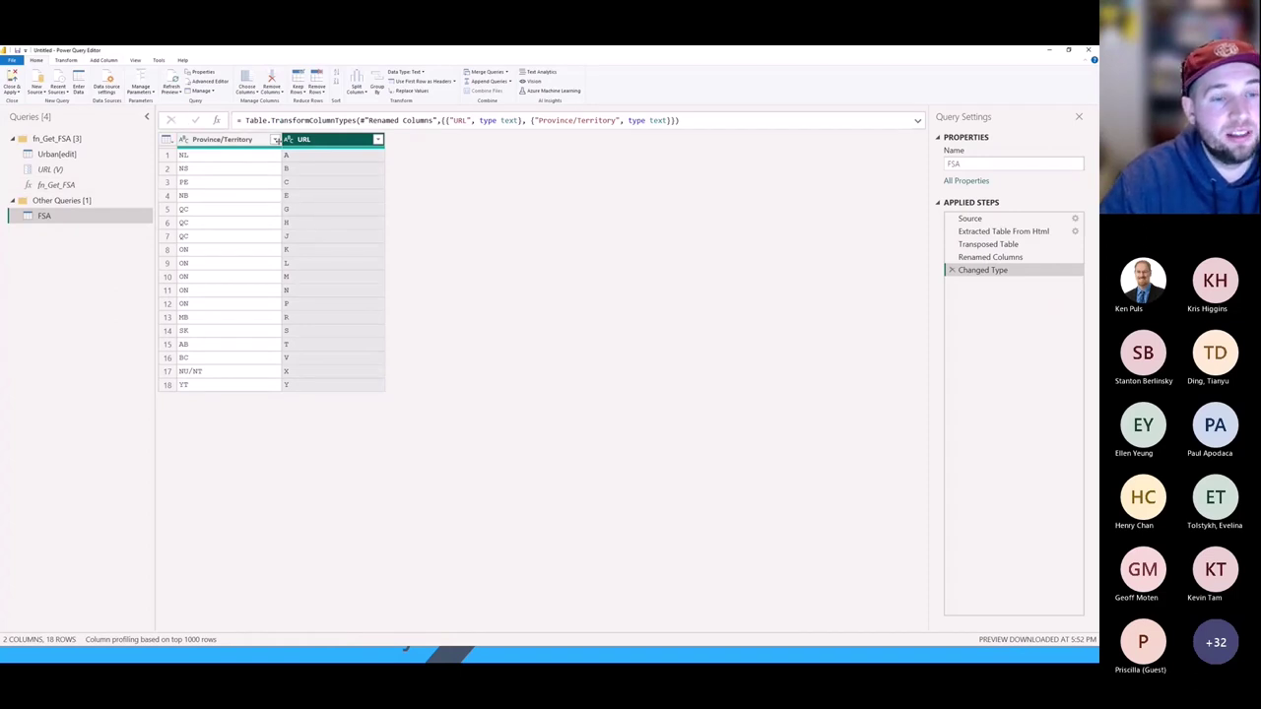
pyautogui.click(103, 60)
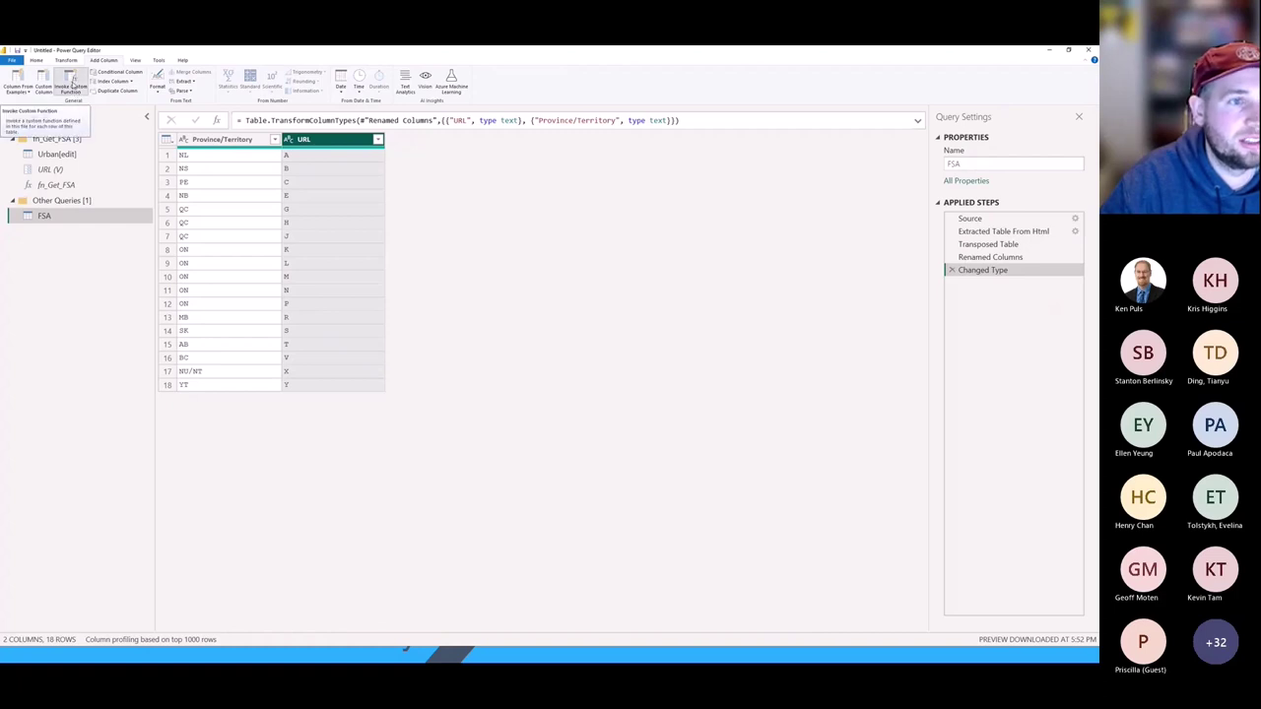
pyautogui.click(72, 84)
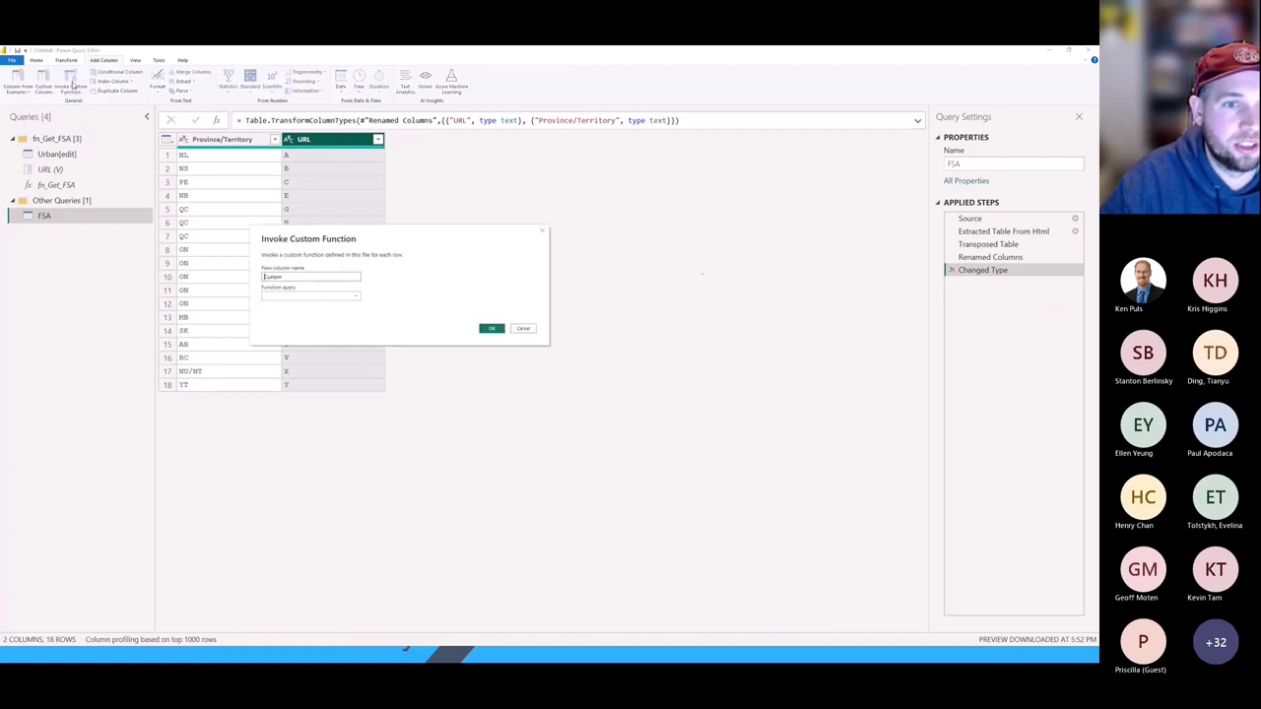
pyautogui.click(332, 296)
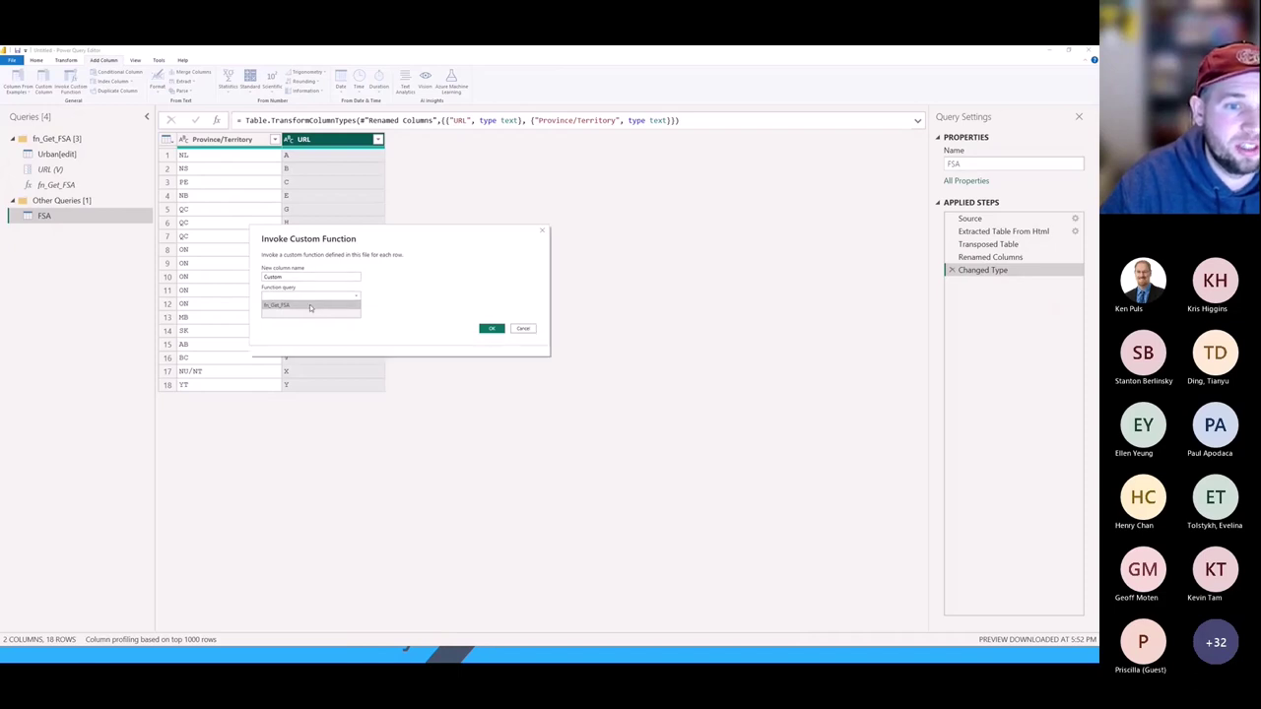
pyautogui.click(309, 308)
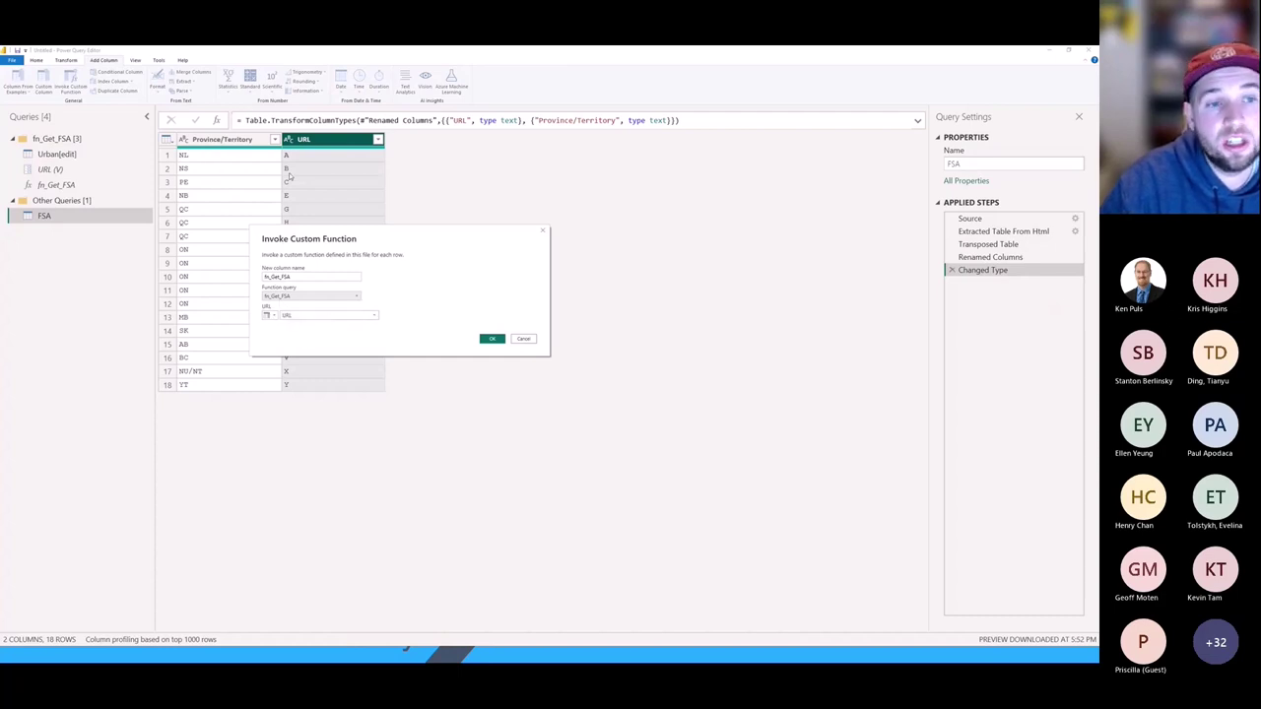
pyautogui.click(374, 315)
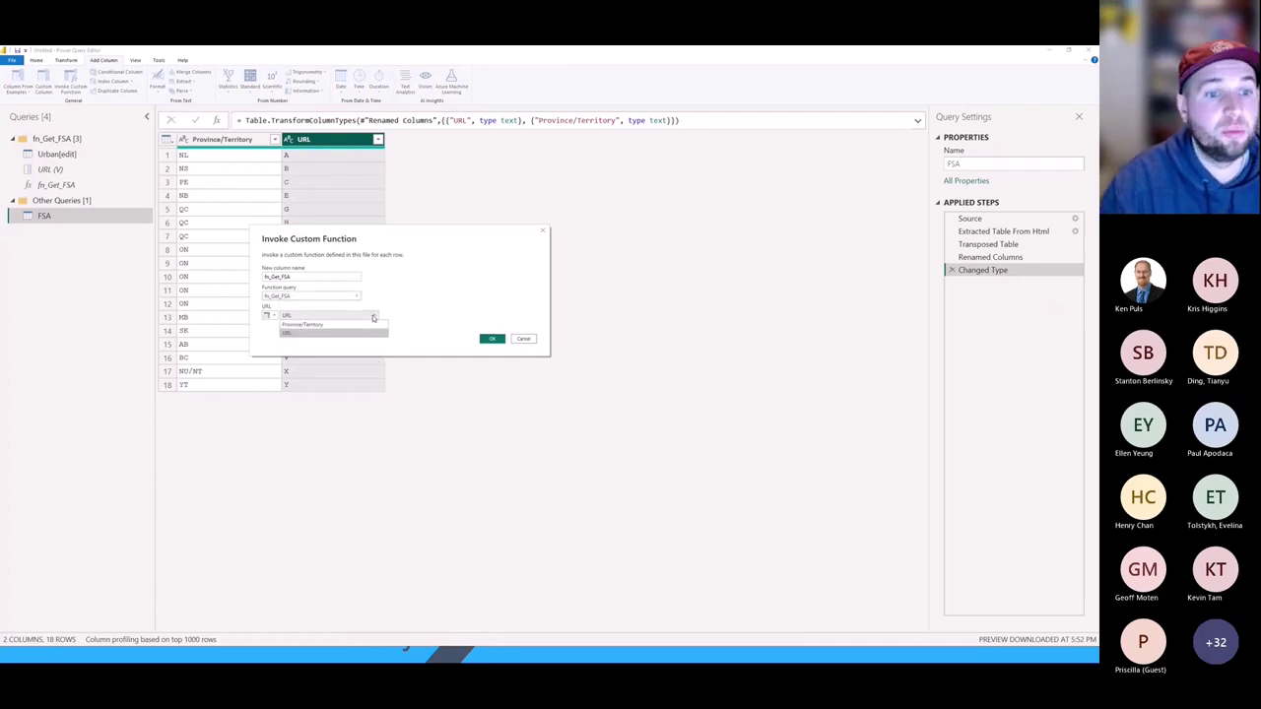
pyautogui.click(363, 333)
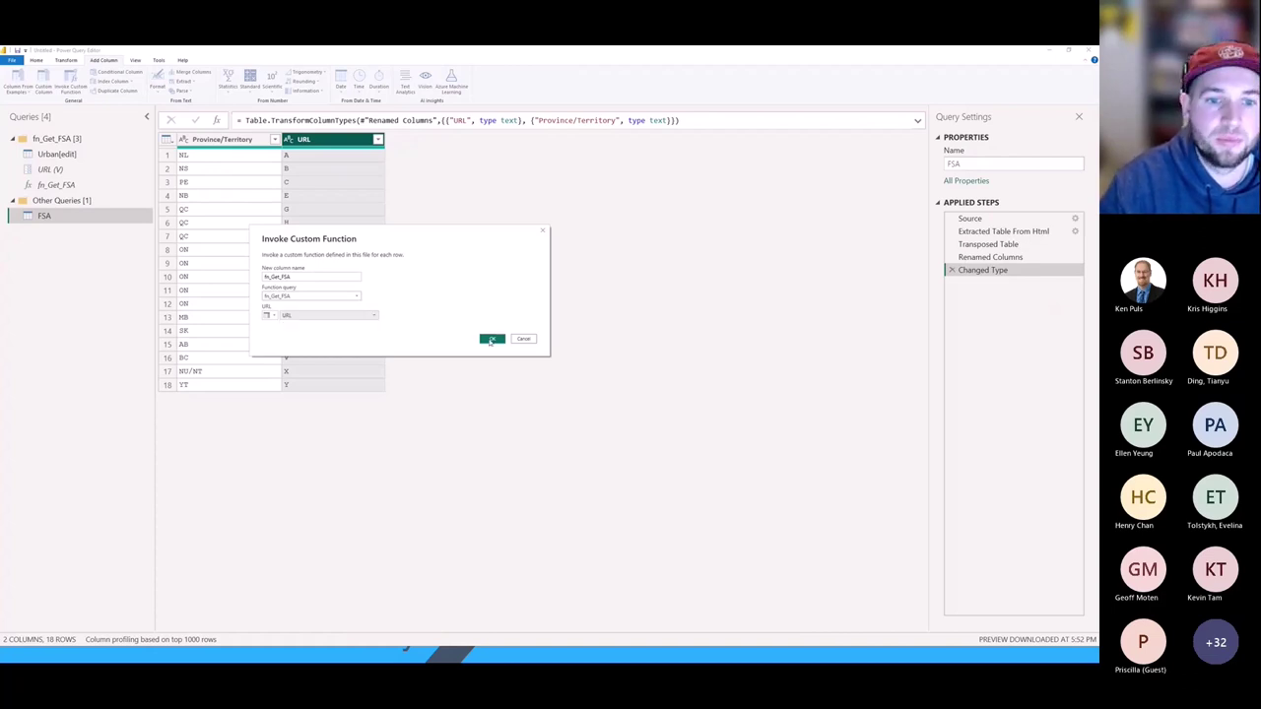
pyautogui.click(490, 340)
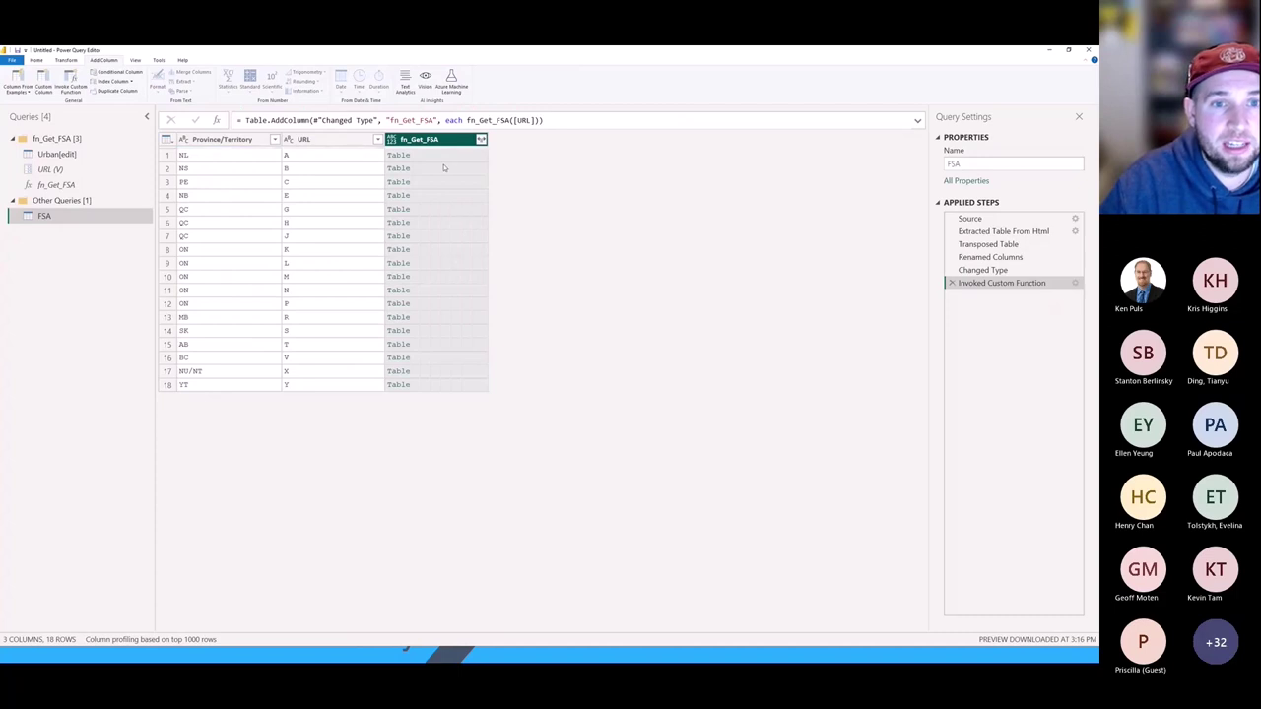
# Preview the nested tables in the fn_Get_FSA column for the first six rows.
pyautogui.click(444, 156)
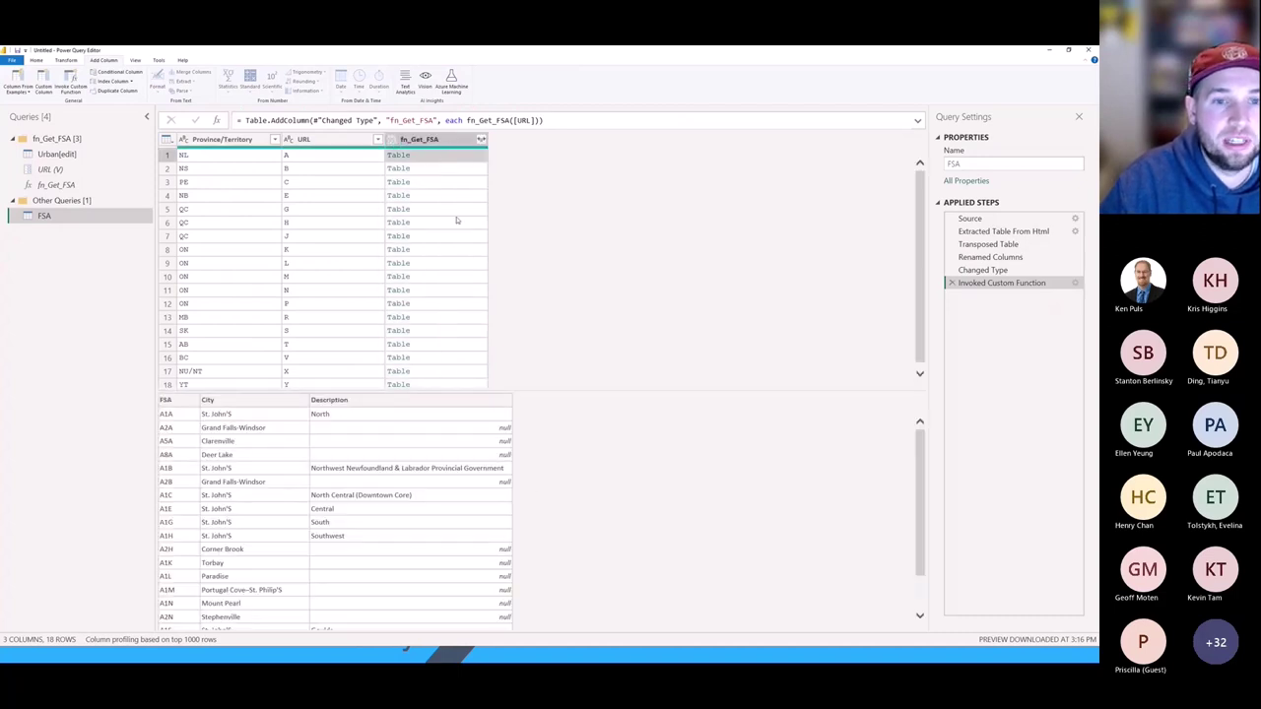
pyautogui.click(456, 170)
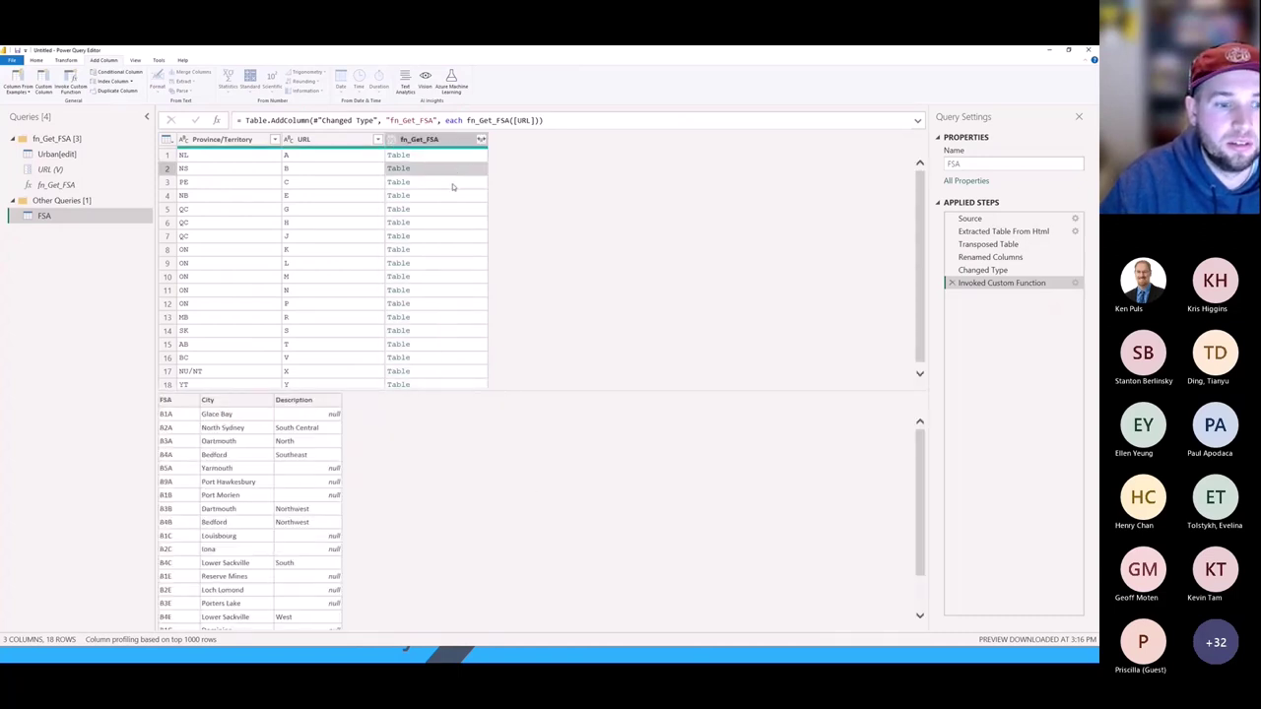
pyautogui.click(454, 183)
pyautogui.click(454, 196)
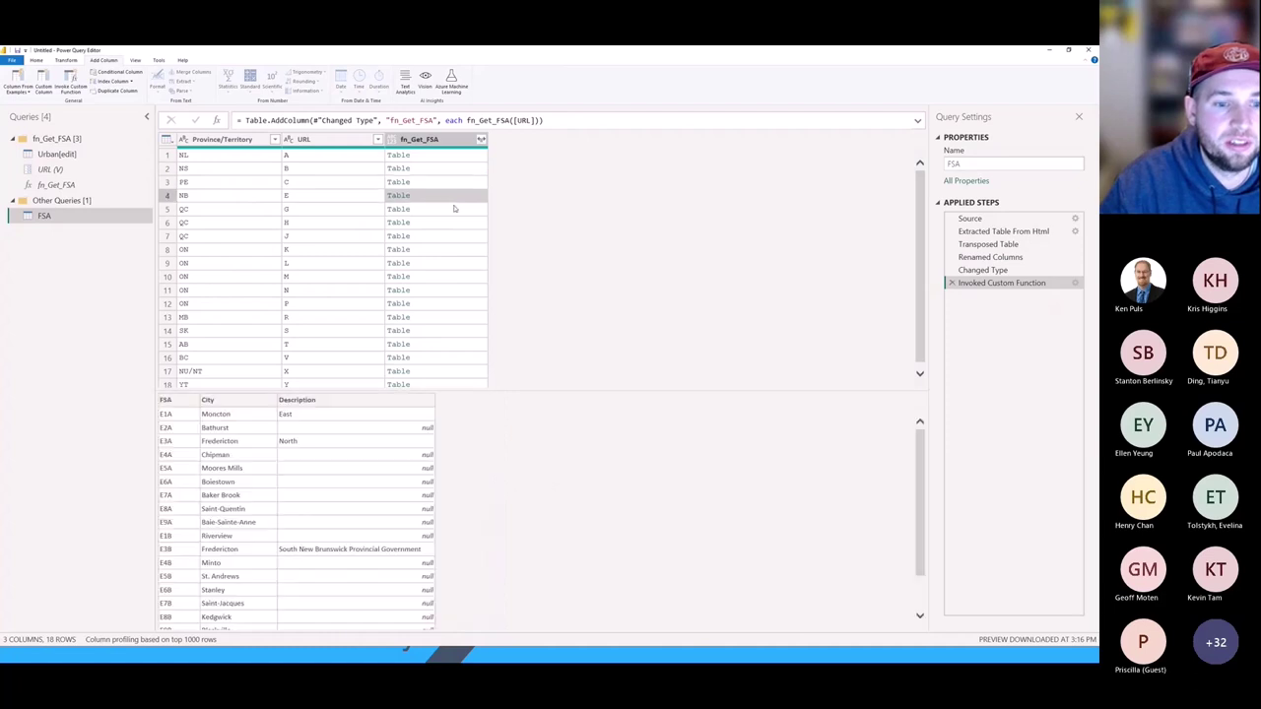
pyautogui.click(454, 210)
pyautogui.click(454, 223)
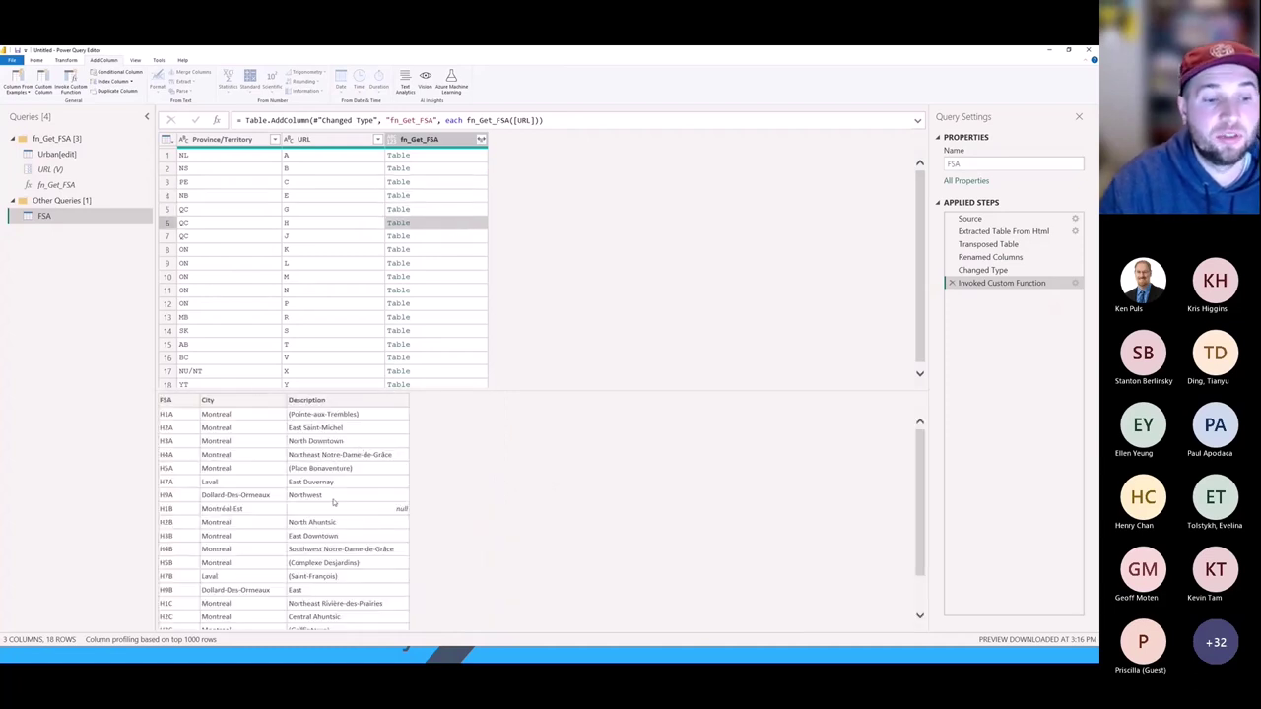
# Expand fn_Get_FSA into FSA, City and Description without the original column name as prefix, and remove the URL column.
pyautogui.click(481, 140)
pyautogui.click(285, 261)
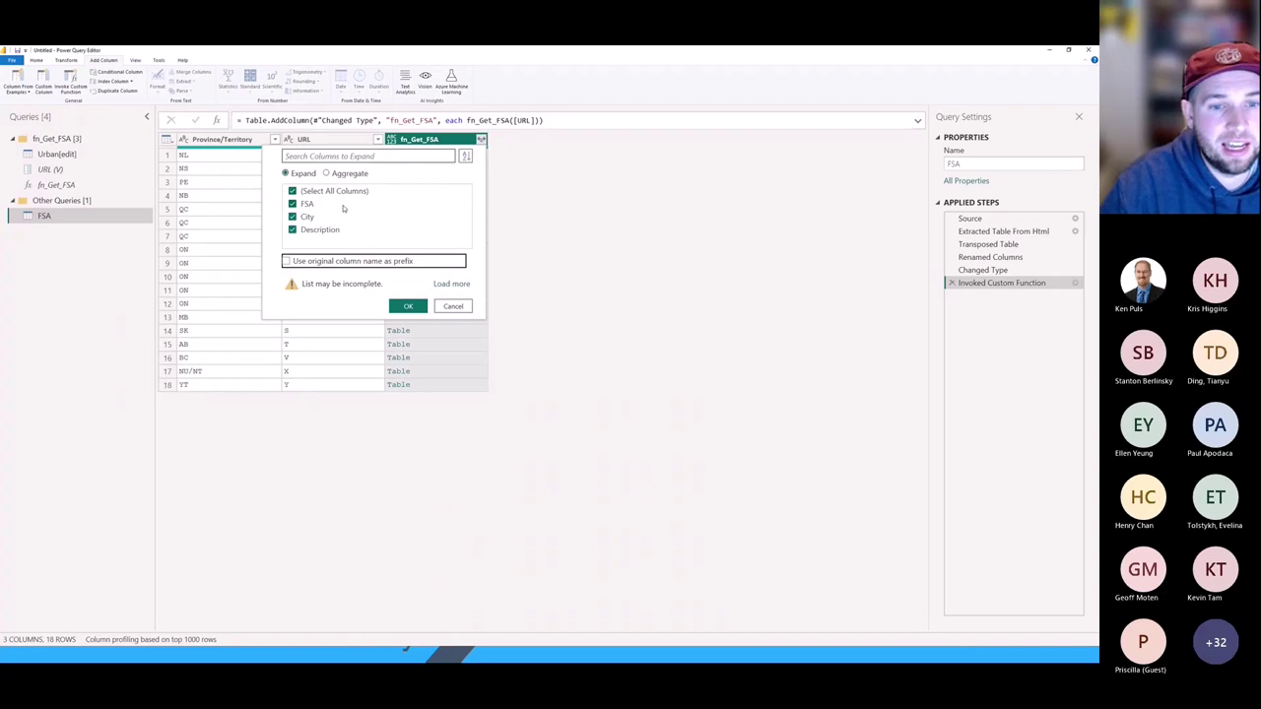
pyautogui.click(408, 306)
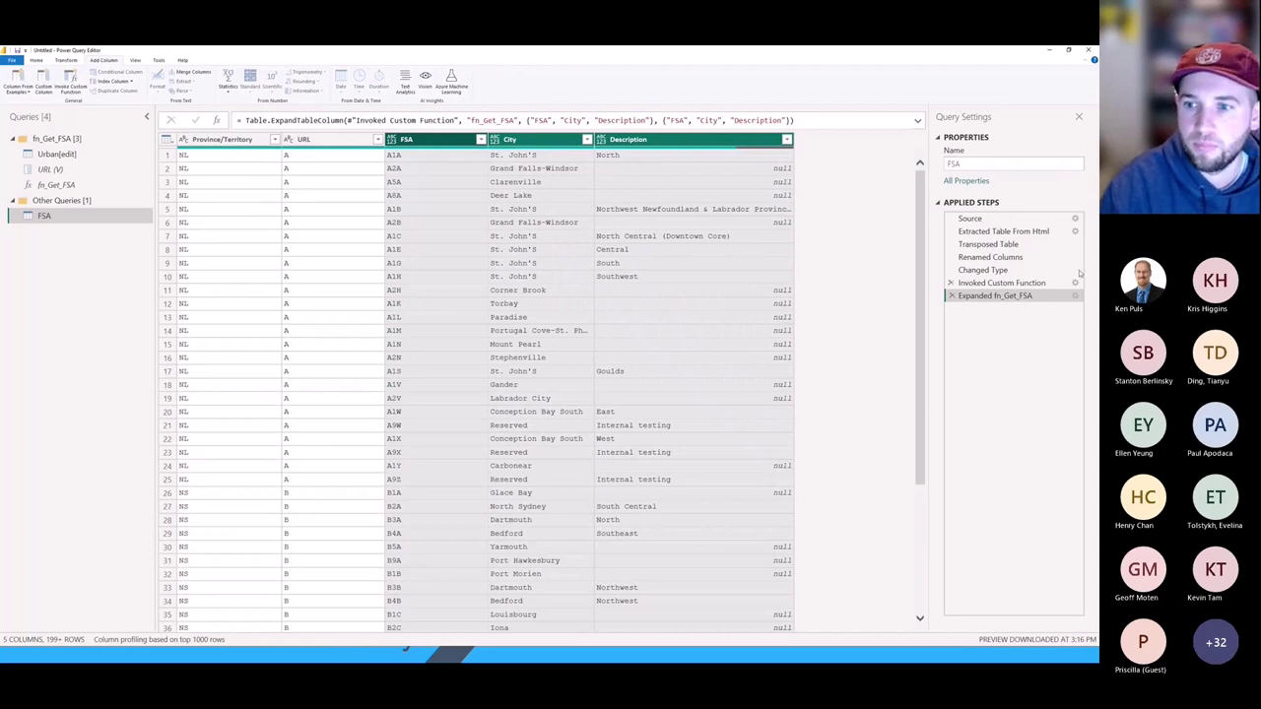
pyautogui.click(323, 139)
pyautogui.rightClick(322, 140)
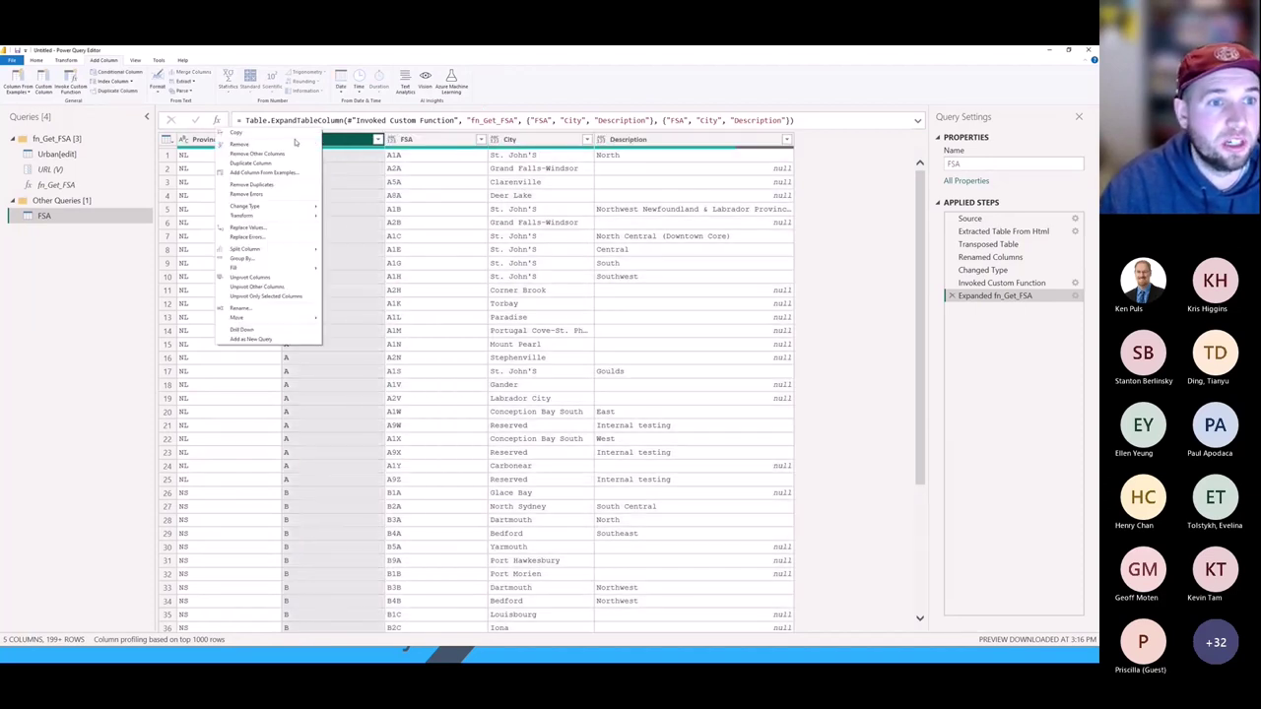
pyautogui.click(294, 144)
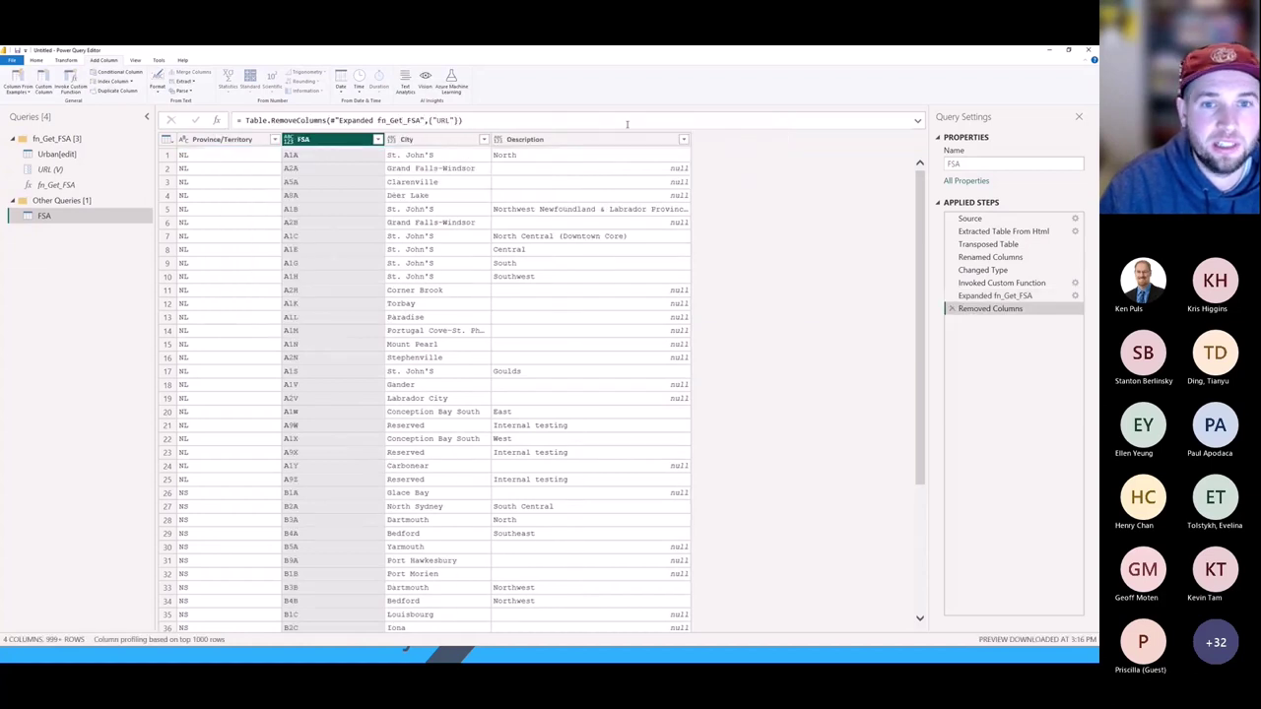
# Change the data type of the FSA, City and Description columns to Text.
pyautogui.keyDown('ctrl'); pyautogui.click(552, 138); pyautogui.keyUp('ctrl')
pyautogui.rightClick(392, 138)
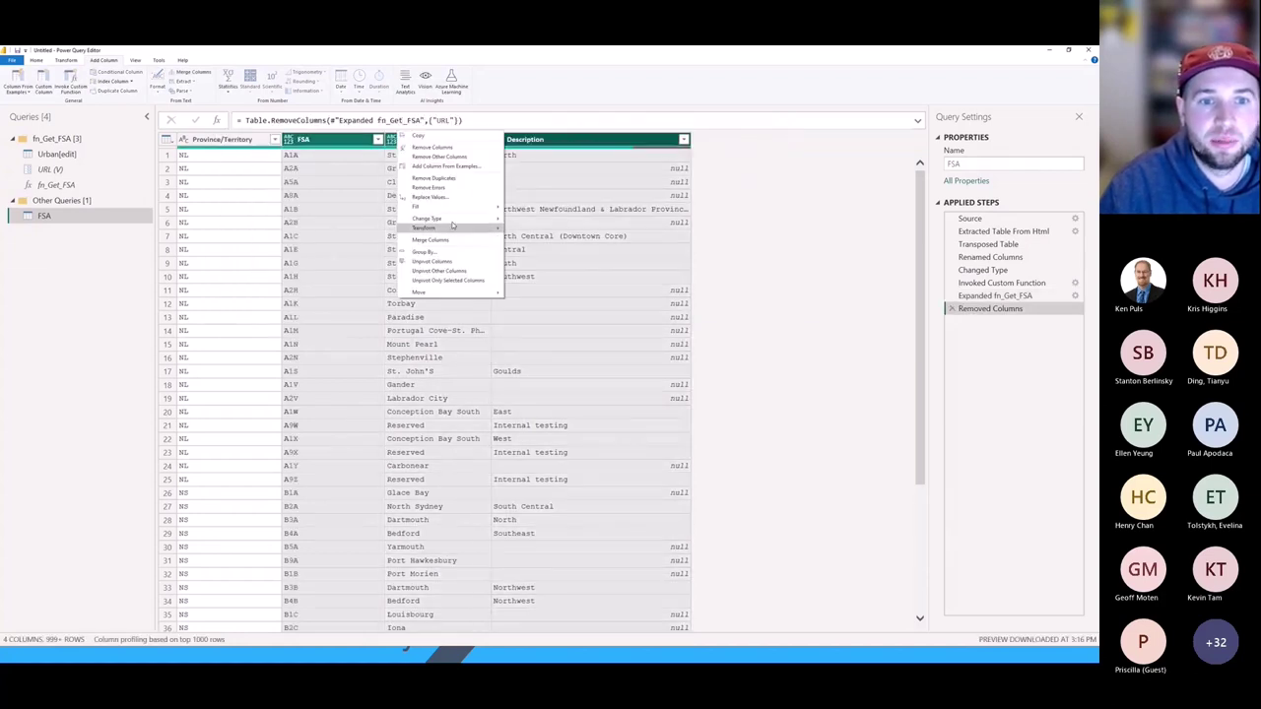
pyautogui.moveTo(459, 220)
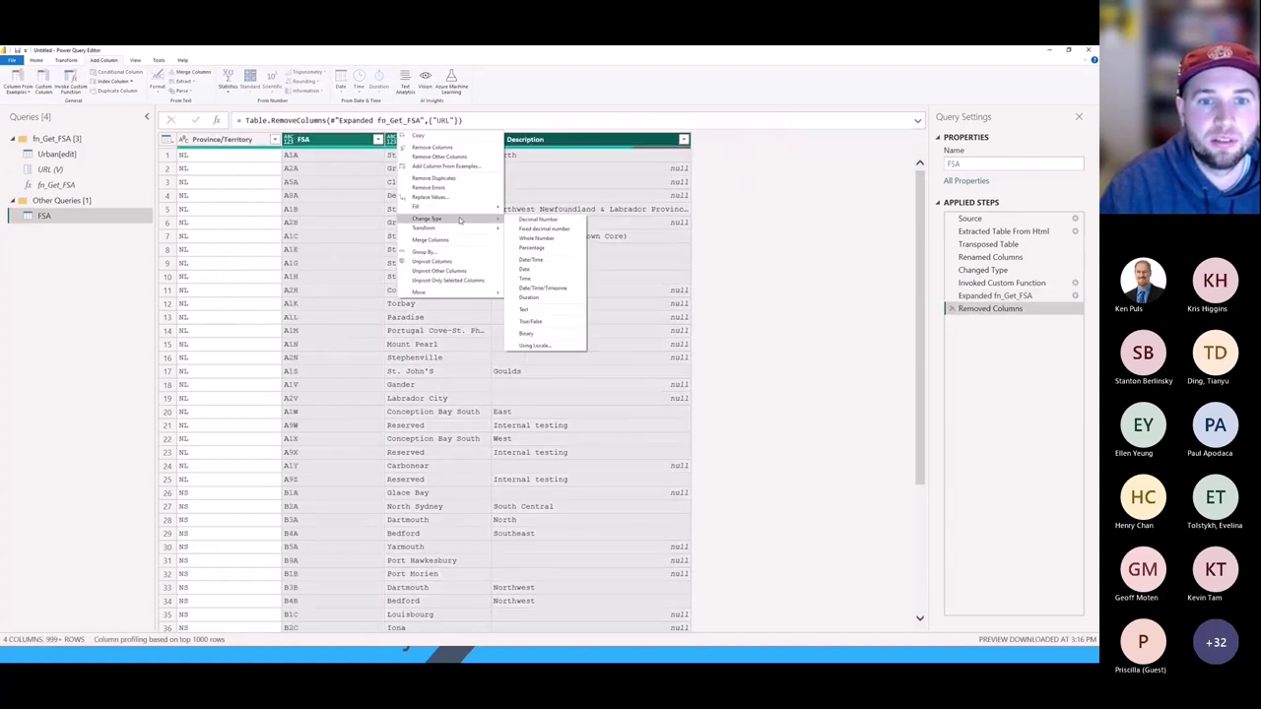
pyautogui.click(523, 309)
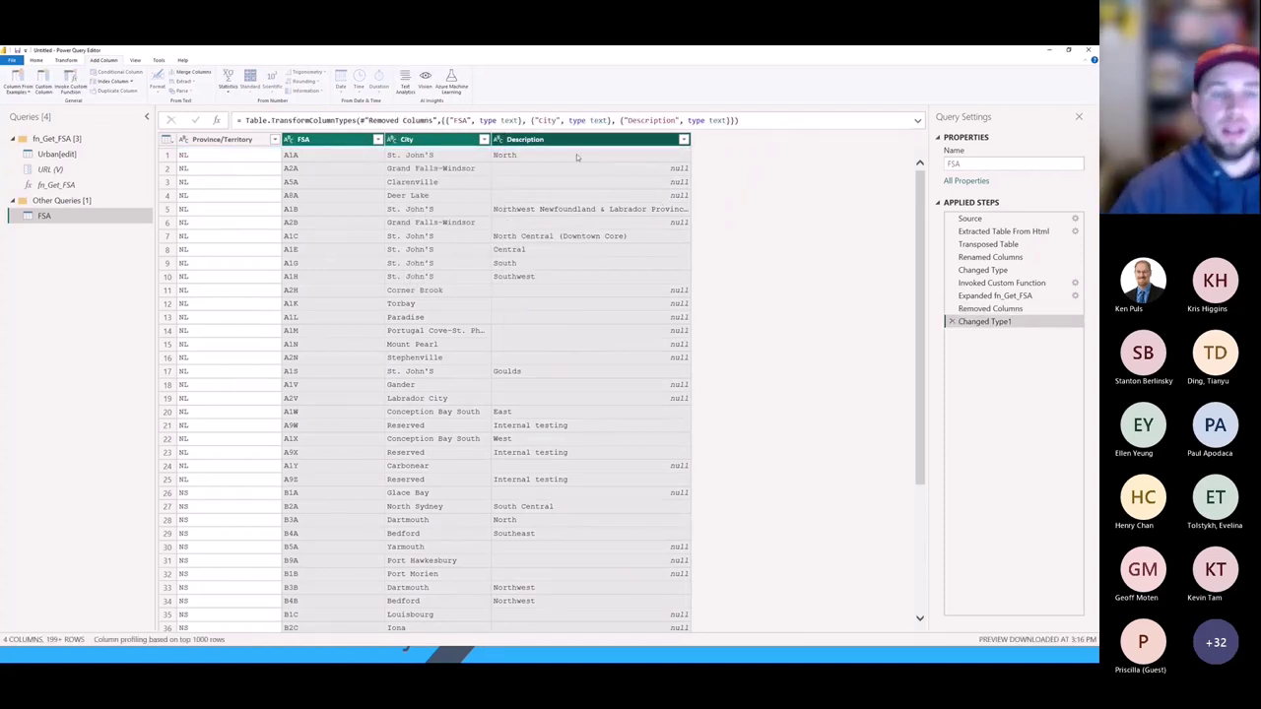
# Examine the rows with Reserved as City and Internal testing as Description, and view the City column's filter values.
pyautogui.click(412, 139)
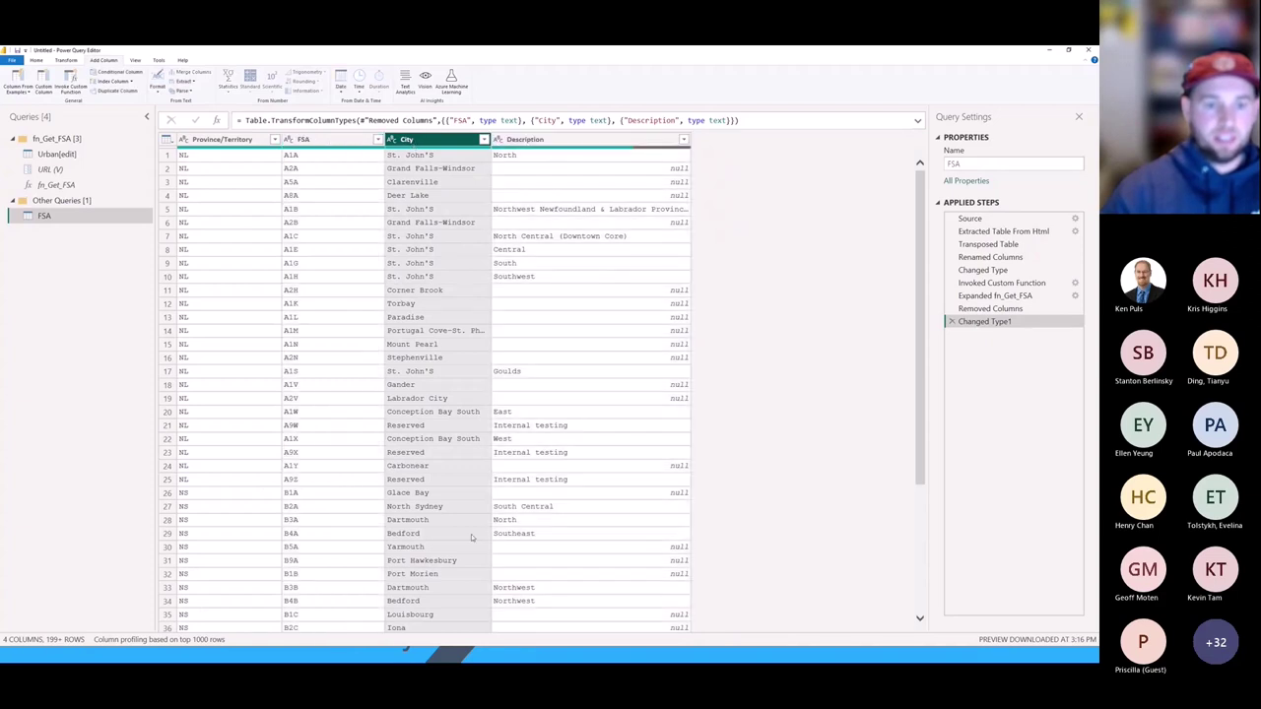
pyautogui.click(417, 453)
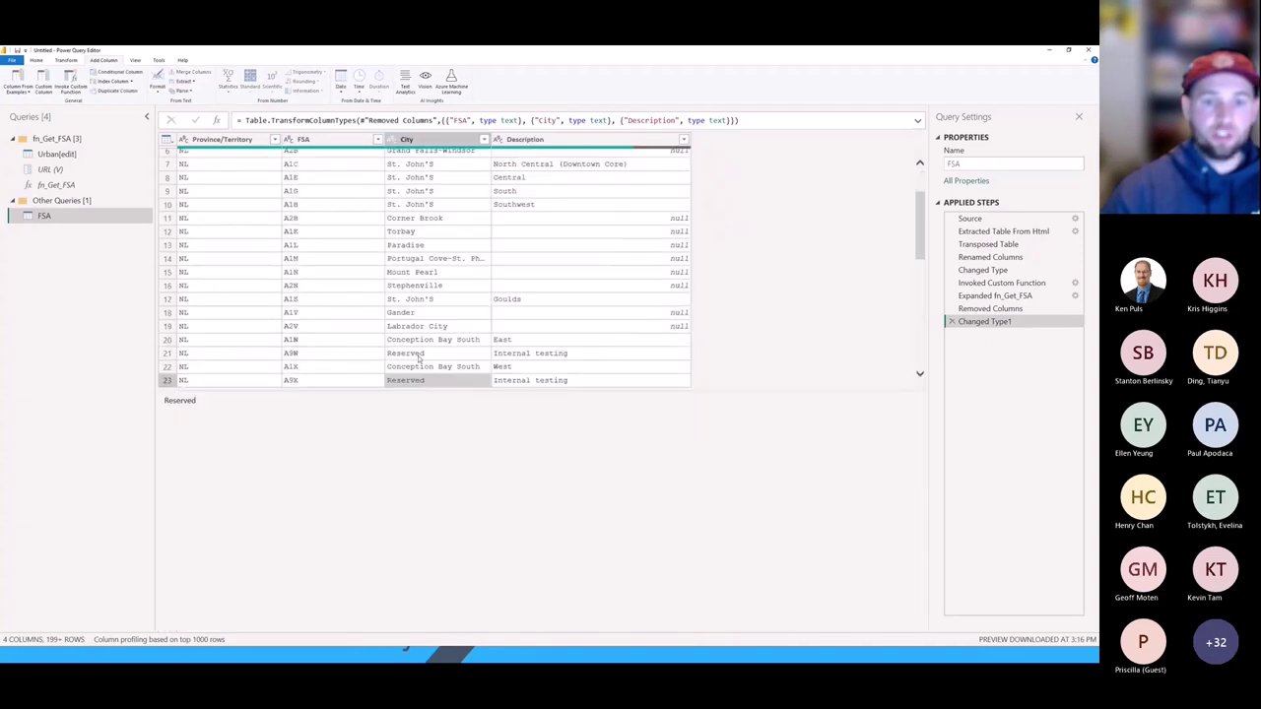
pyautogui.click(418, 355)
pyautogui.scroll(-2, 436, 321)
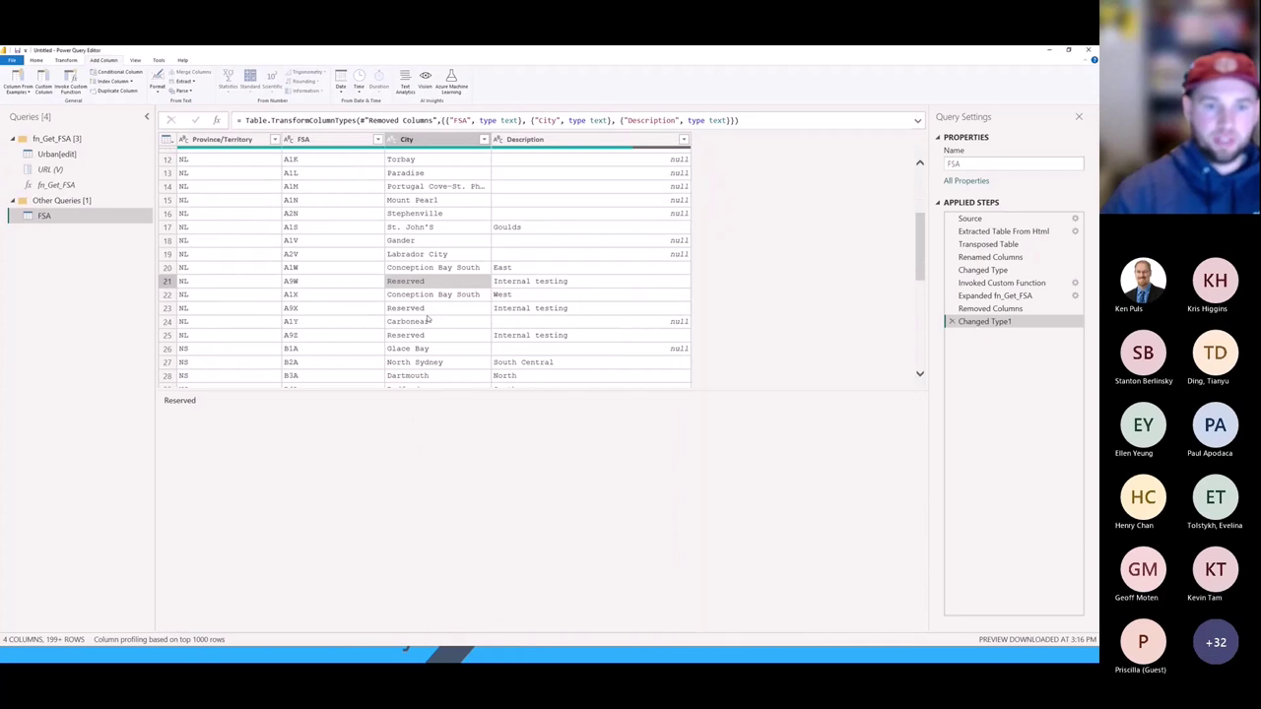
pyautogui.click(420, 308)
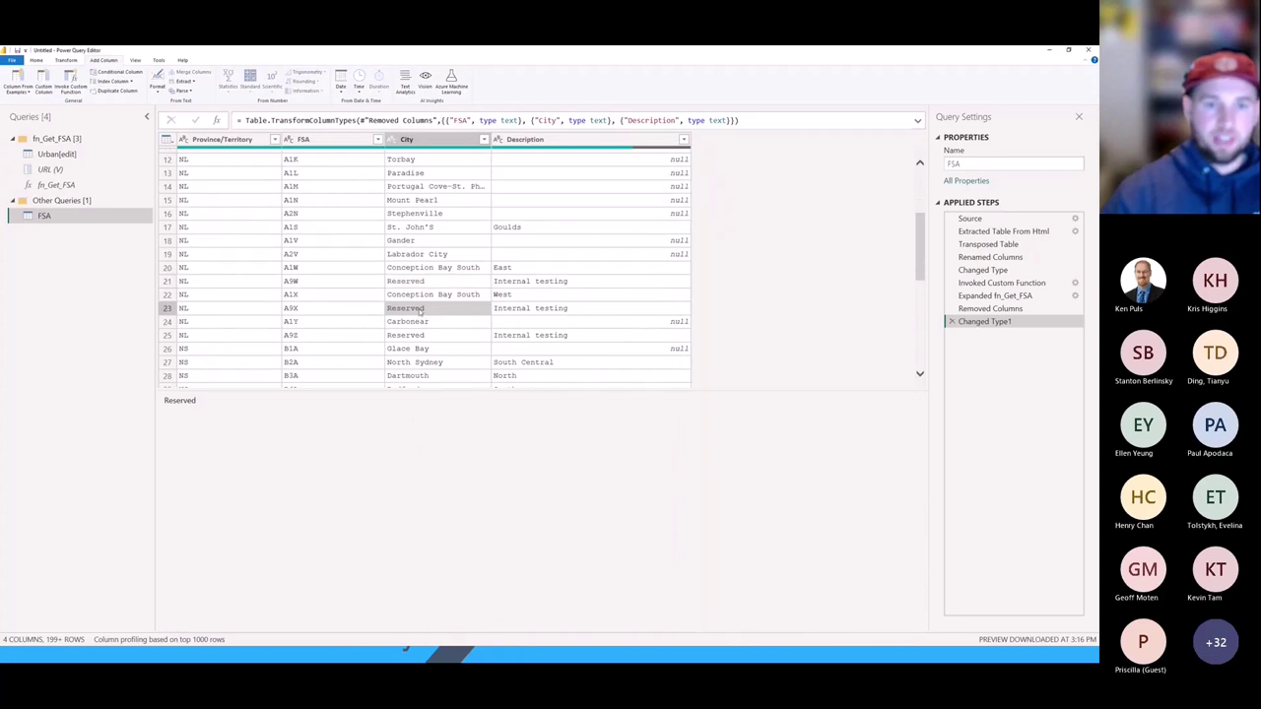
pyautogui.click(532, 281)
pyautogui.click(532, 312)
pyautogui.click(531, 334)
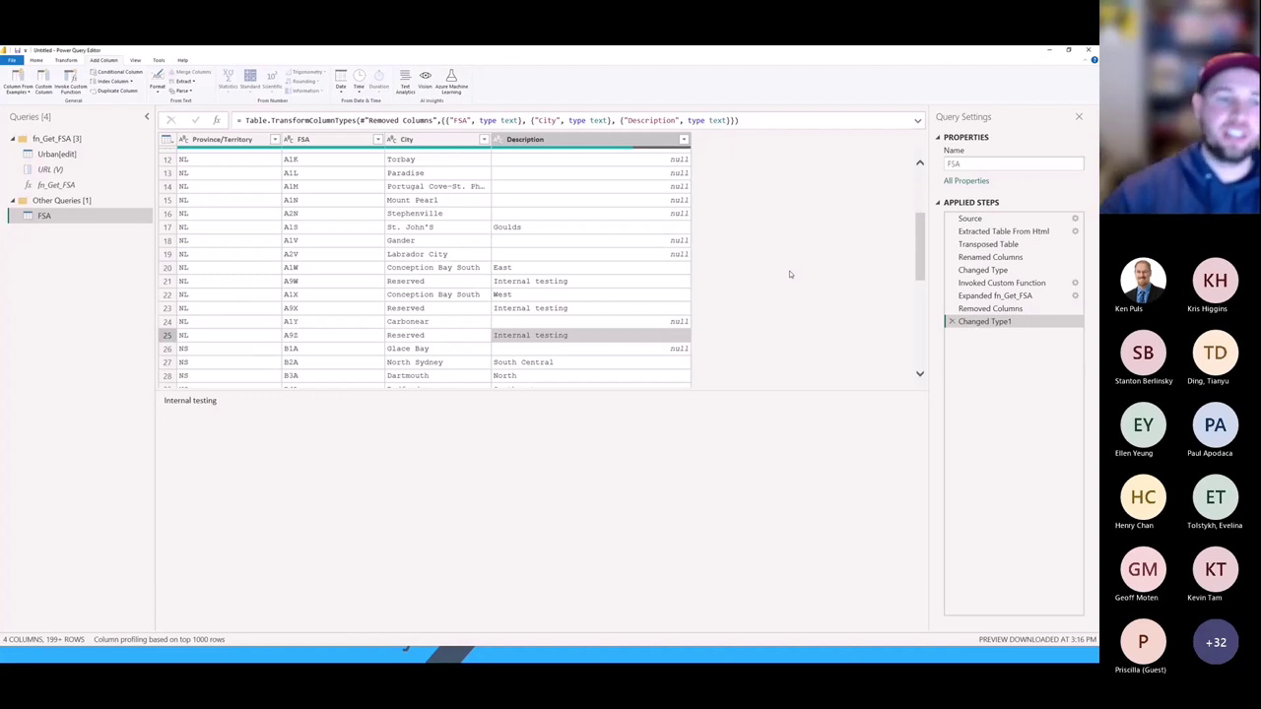
pyautogui.click(484, 139)
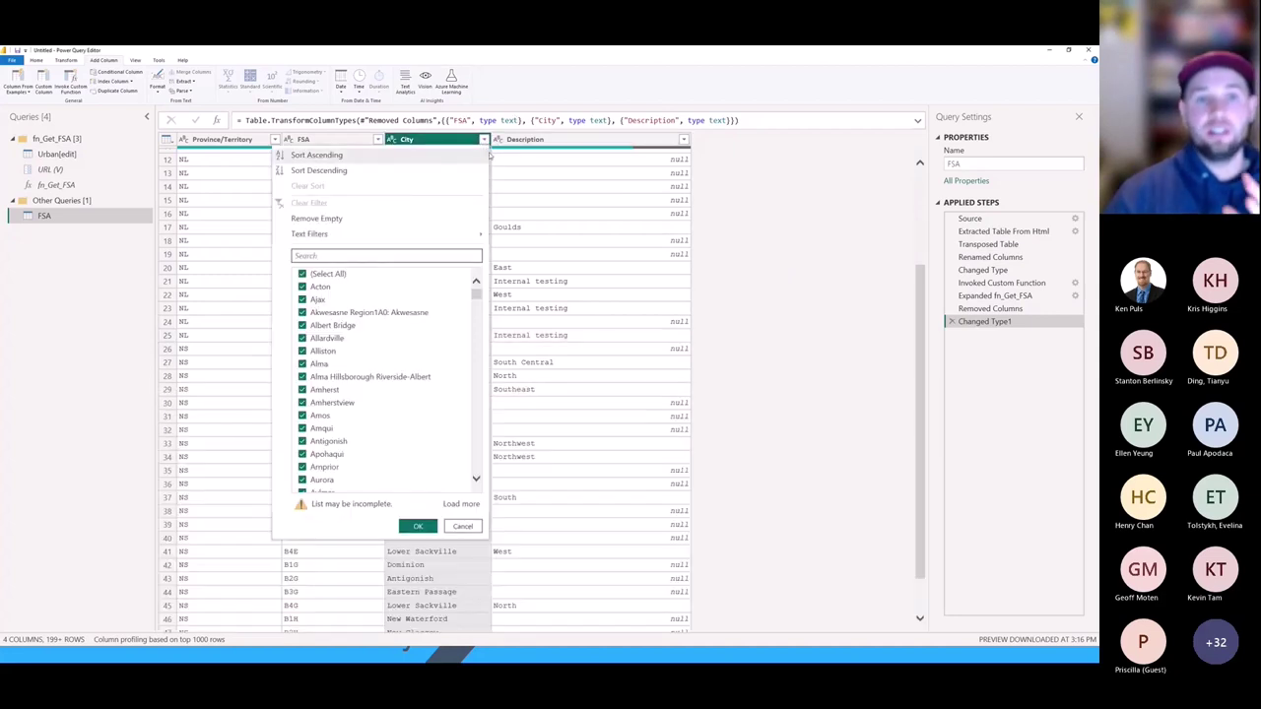
pyautogui.press('Escape')
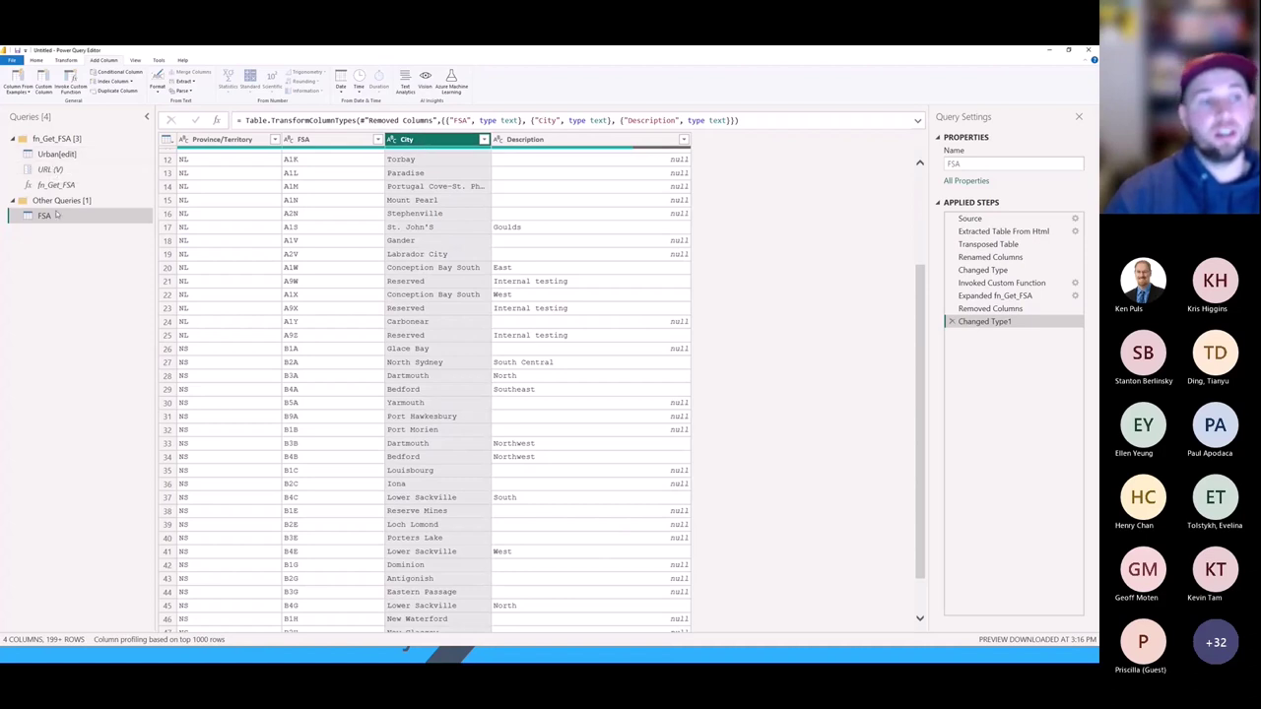
# Extend the Filtered Rows formula of the Urban[edit] query with the condition and [City] <> "Reserved".
pyautogui.click(61, 154)
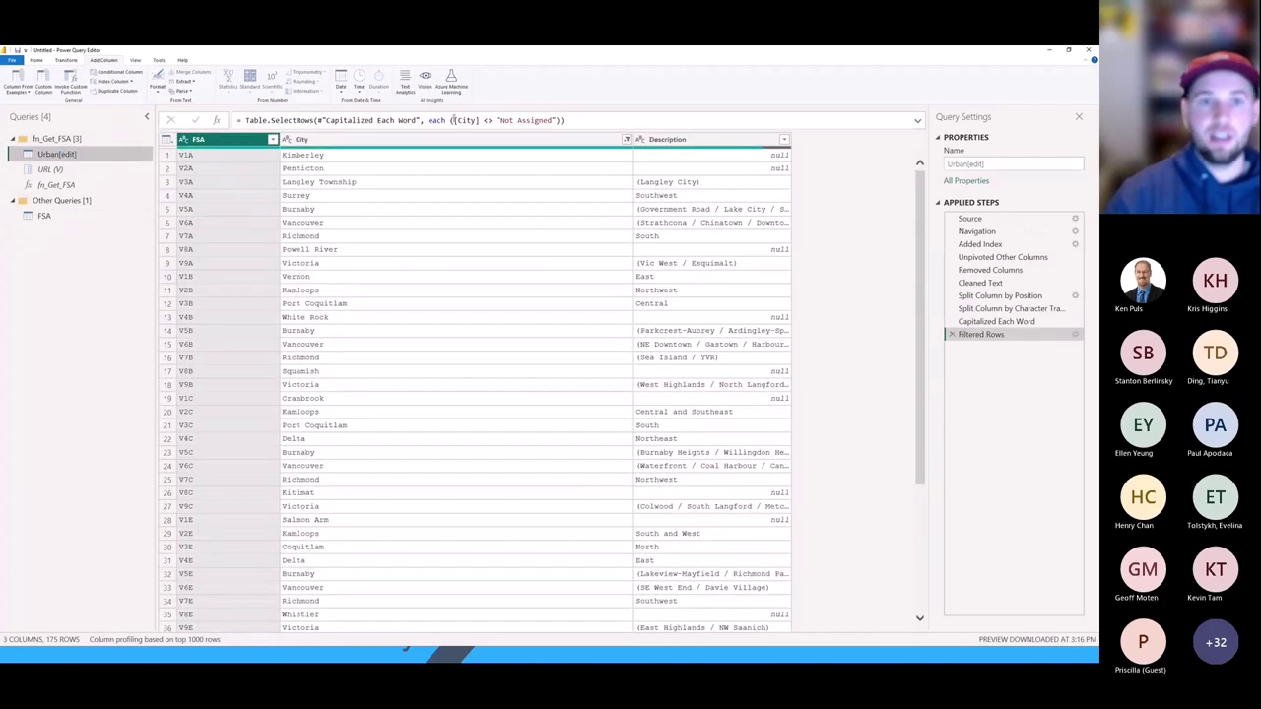
pyautogui.click(558, 120)
pyautogui.write('and ')
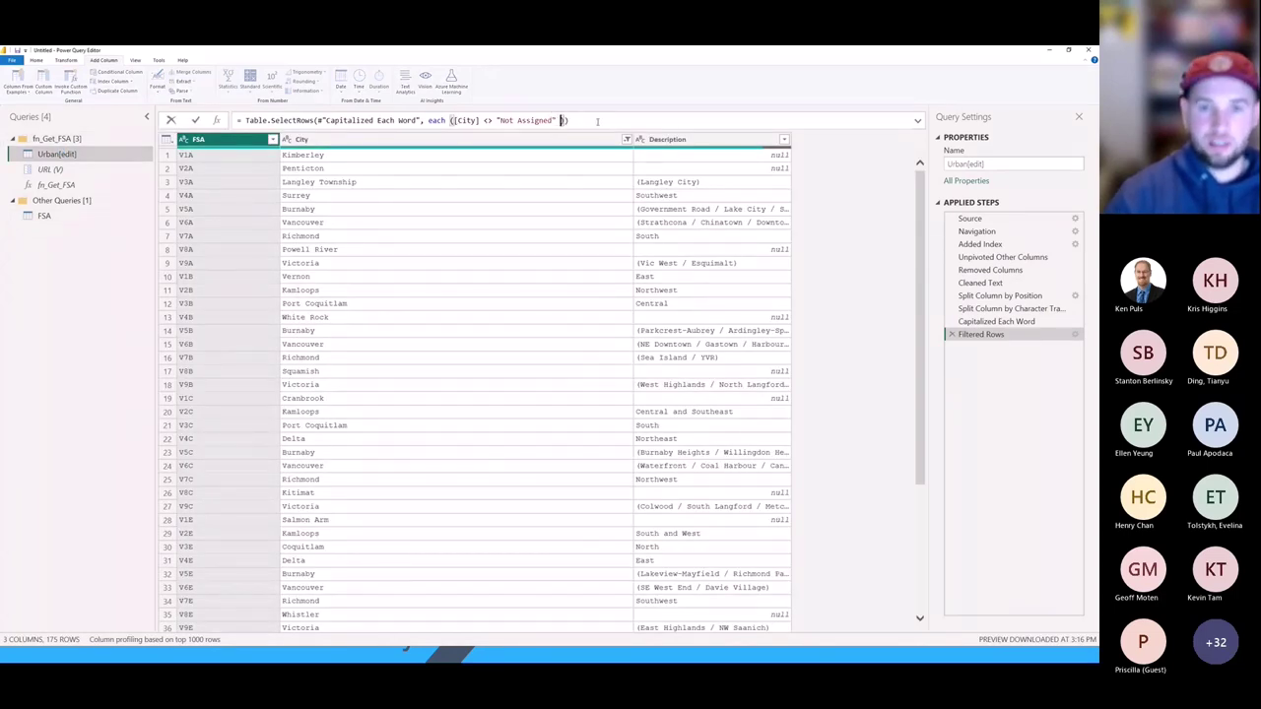
pyautogui.write('[City] ')
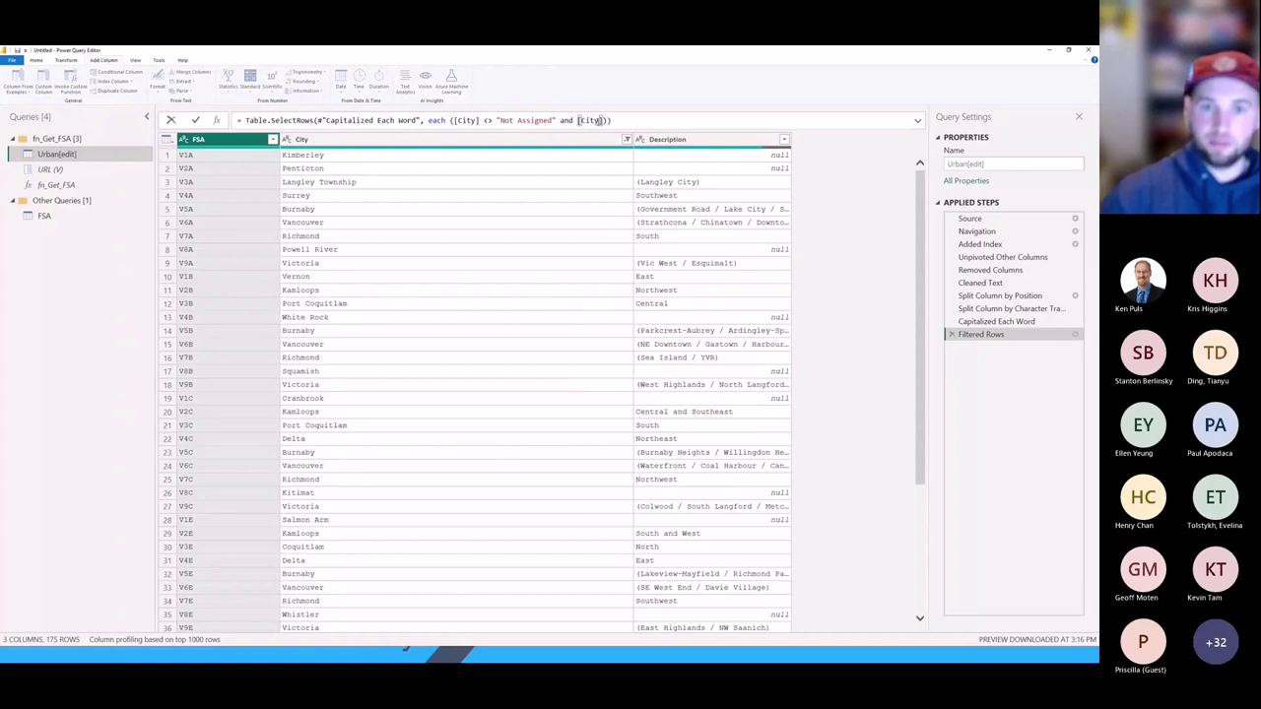
pyautogui.write('<> ')
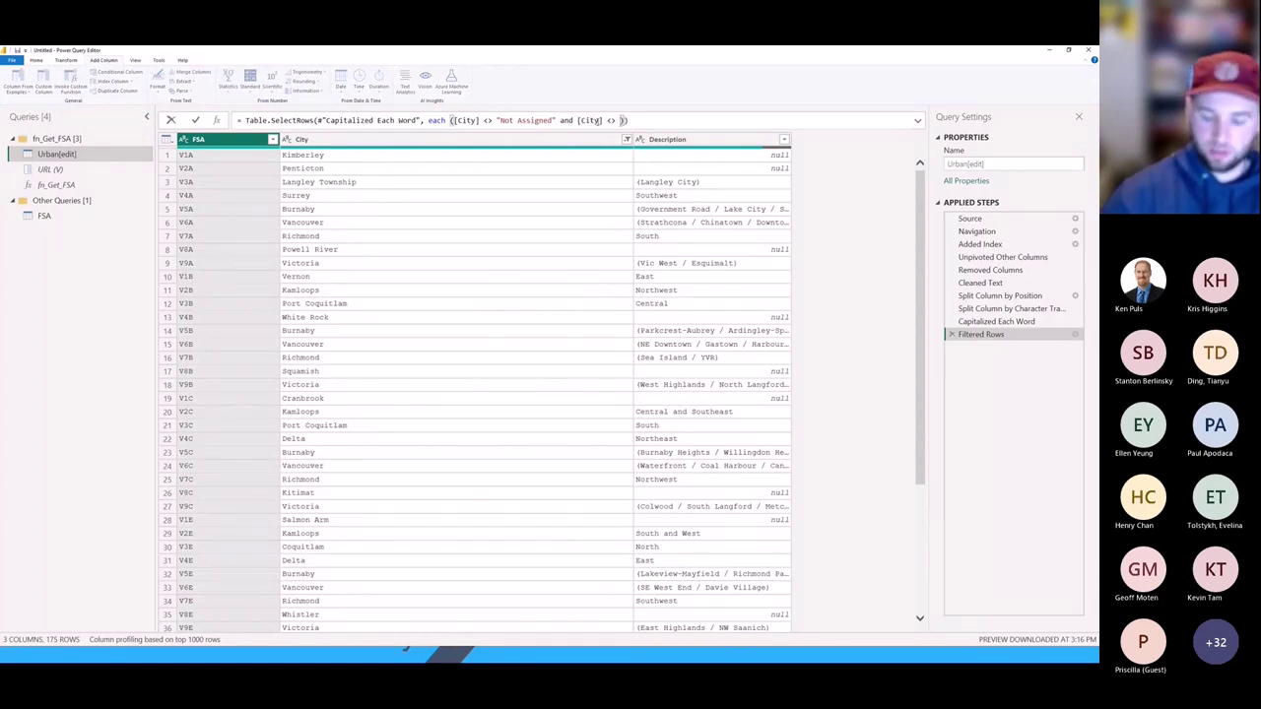
pyautogui.write('"Reserved')
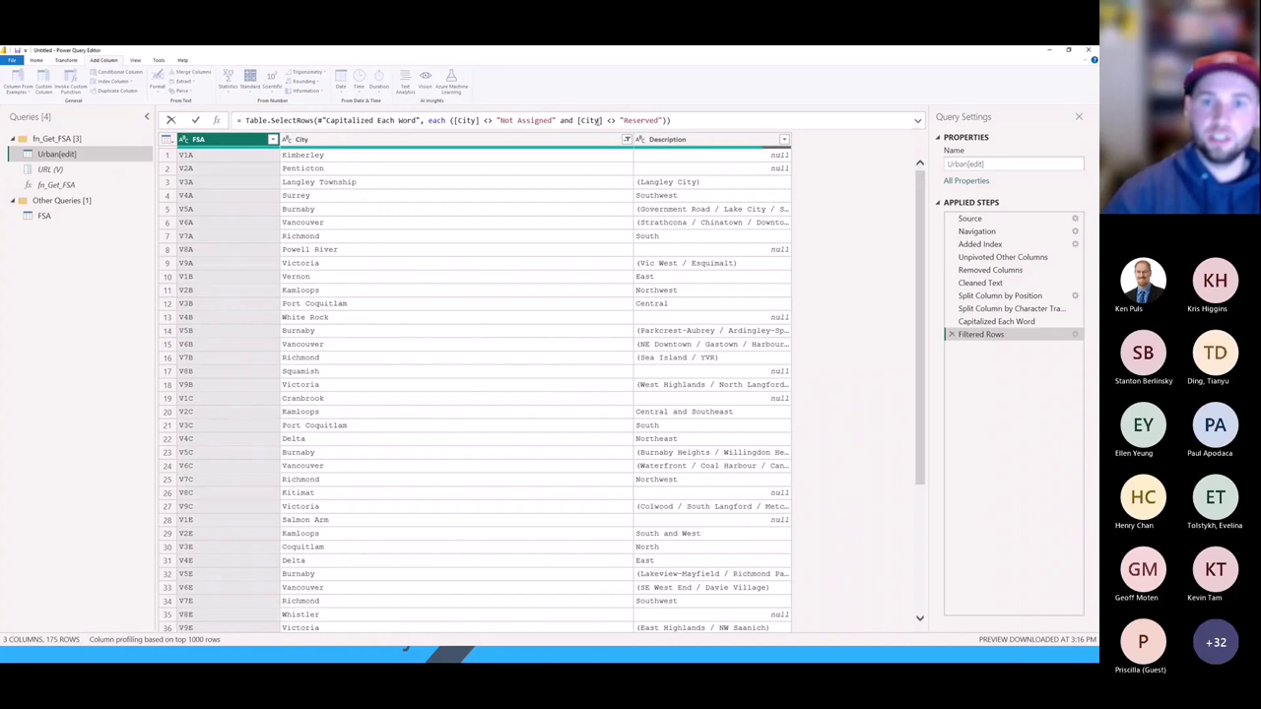
pyautogui.press('Return')
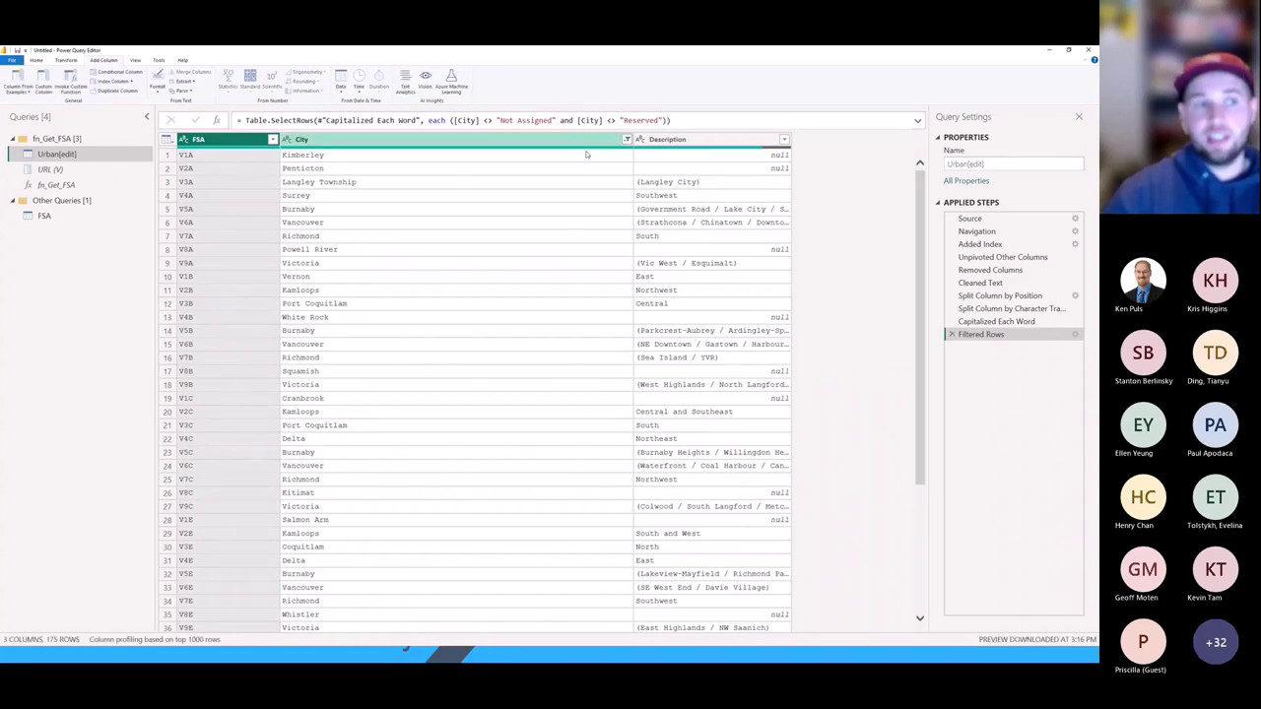
# Check the Filtered Rows line in the full formula of the fn_Get_FSA function.
pyautogui.click(55, 186)
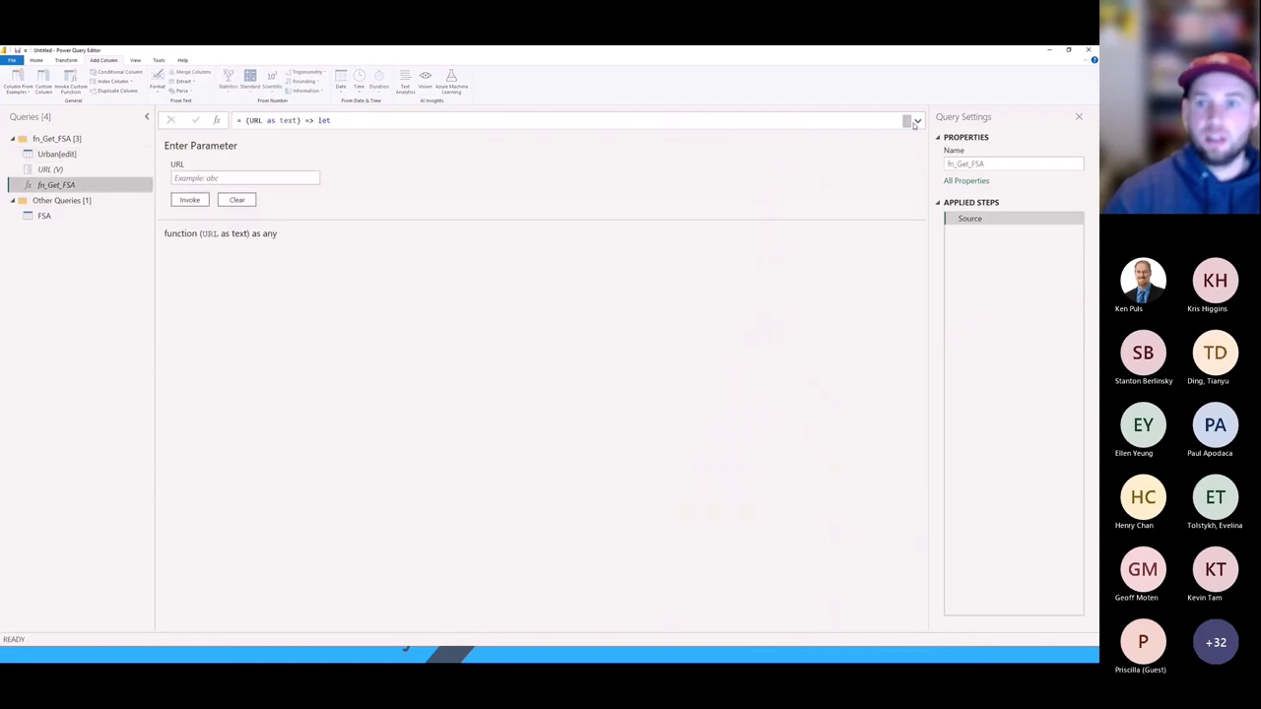
pyautogui.click(908, 122)
pyautogui.scroll(-5, 518, 150)
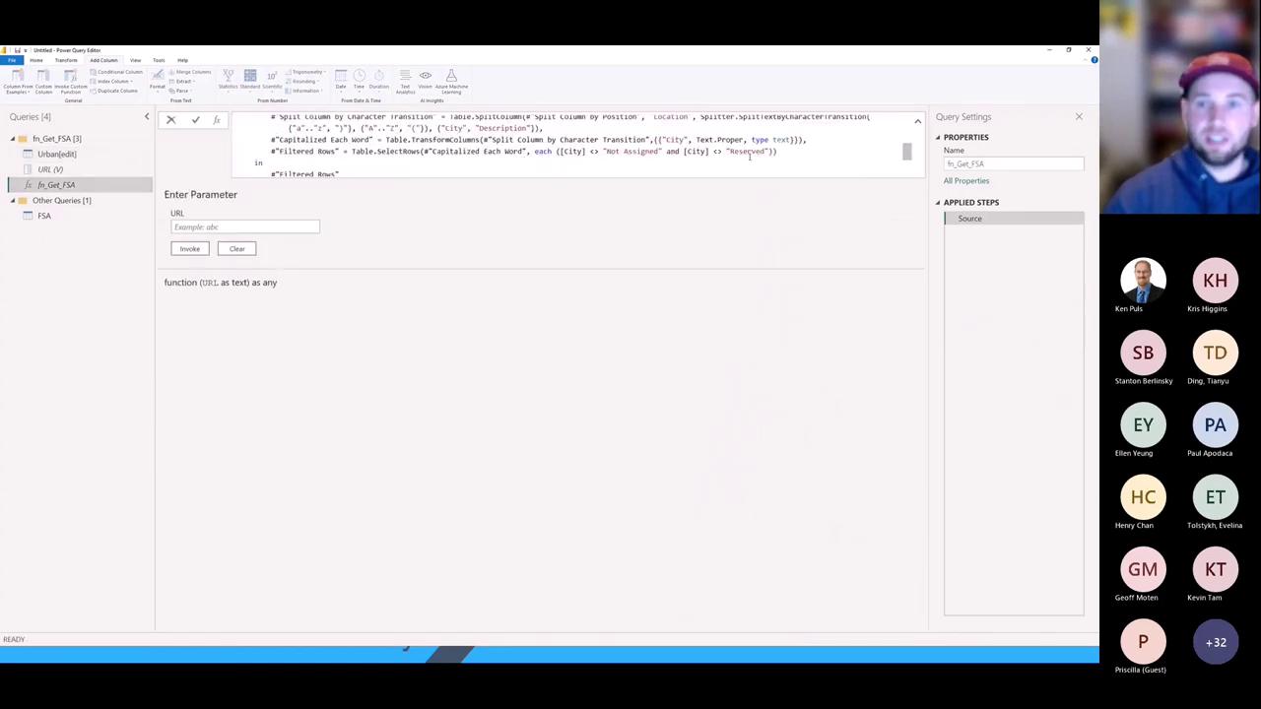
# Return to the FSA query, collapse its formula bar, and widen the City column to read the long PE entries.
pyautogui.moveTo(769, 151); pyautogui.dragTo(706, 151)
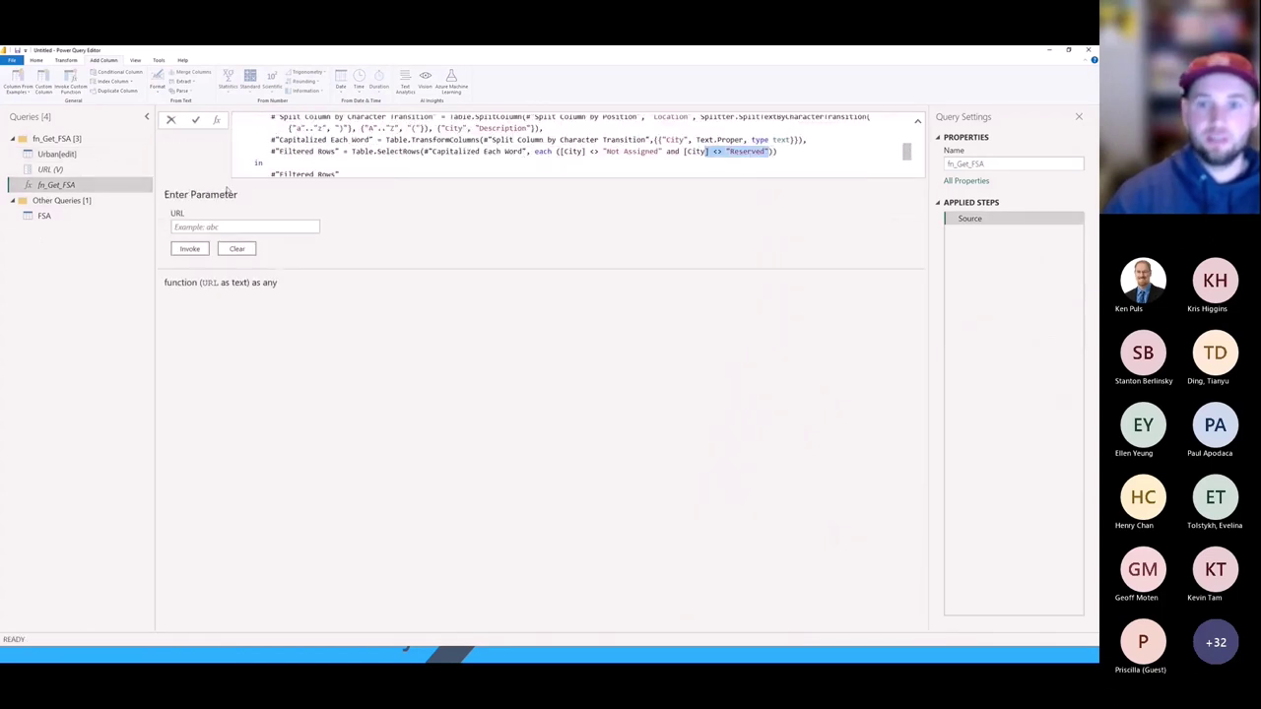
pyautogui.click(43, 216)
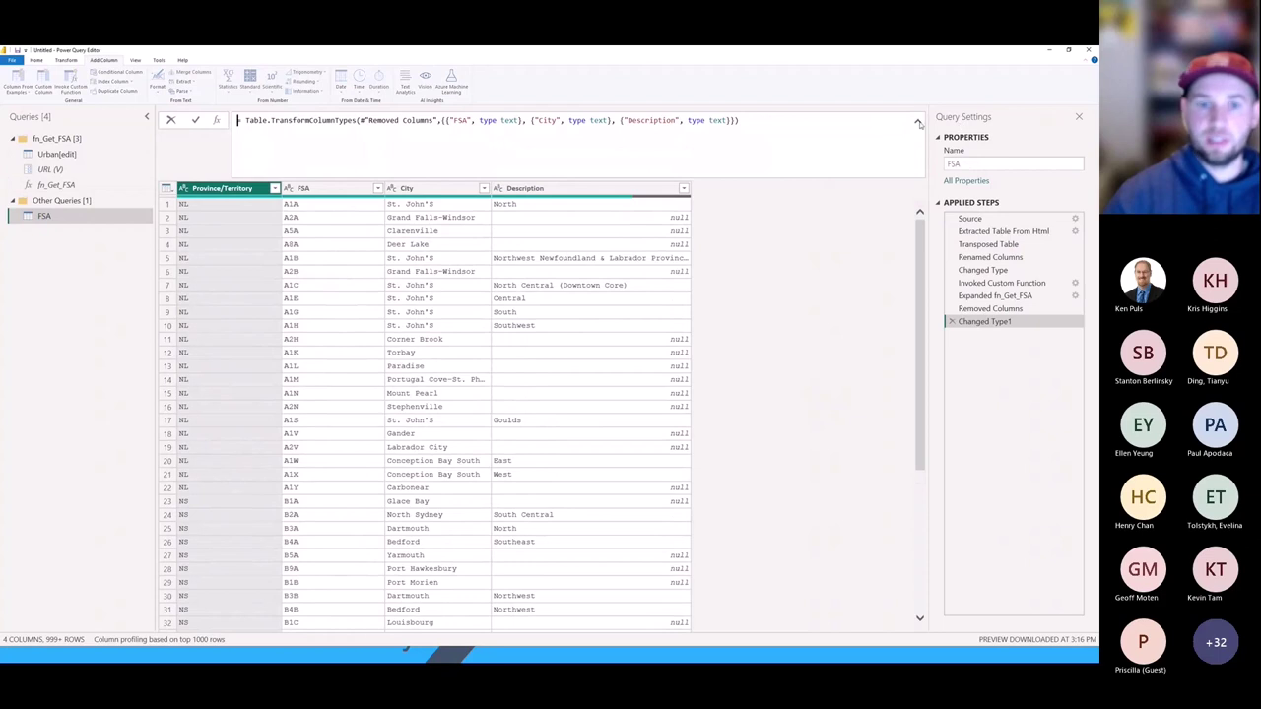
pyautogui.click(917, 121)
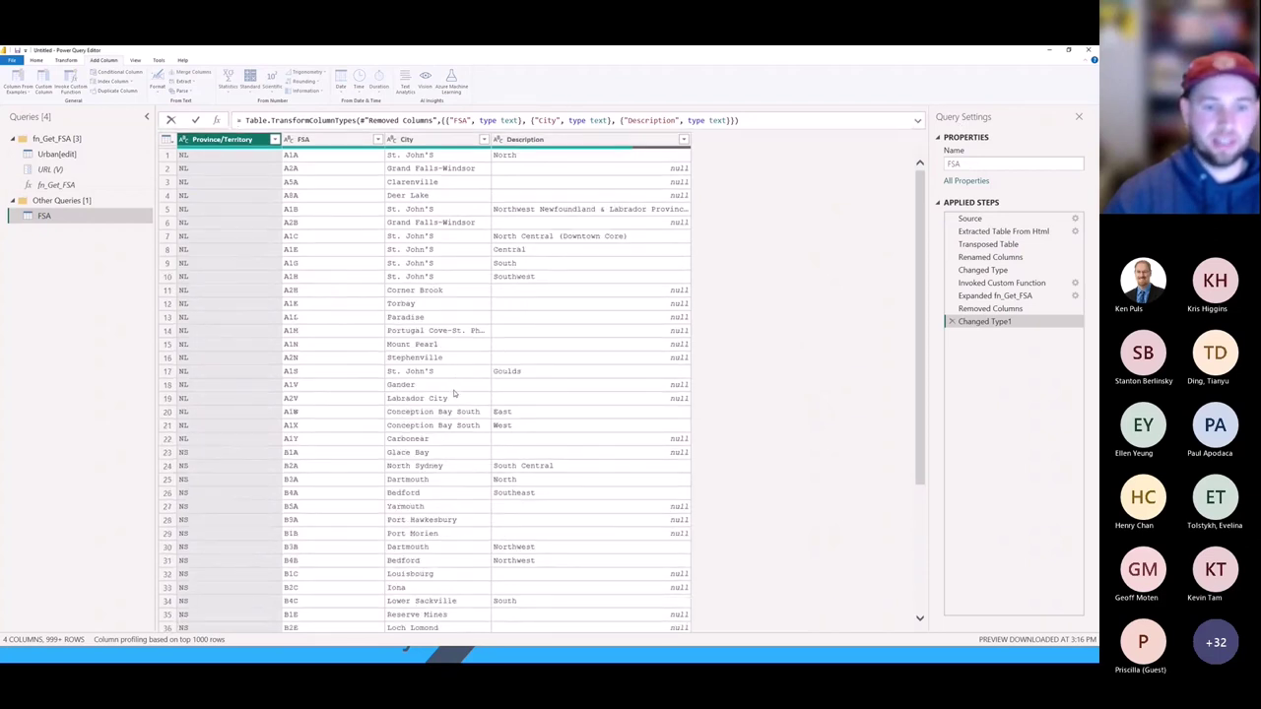
pyautogui.scroll(-20, 658, 422)
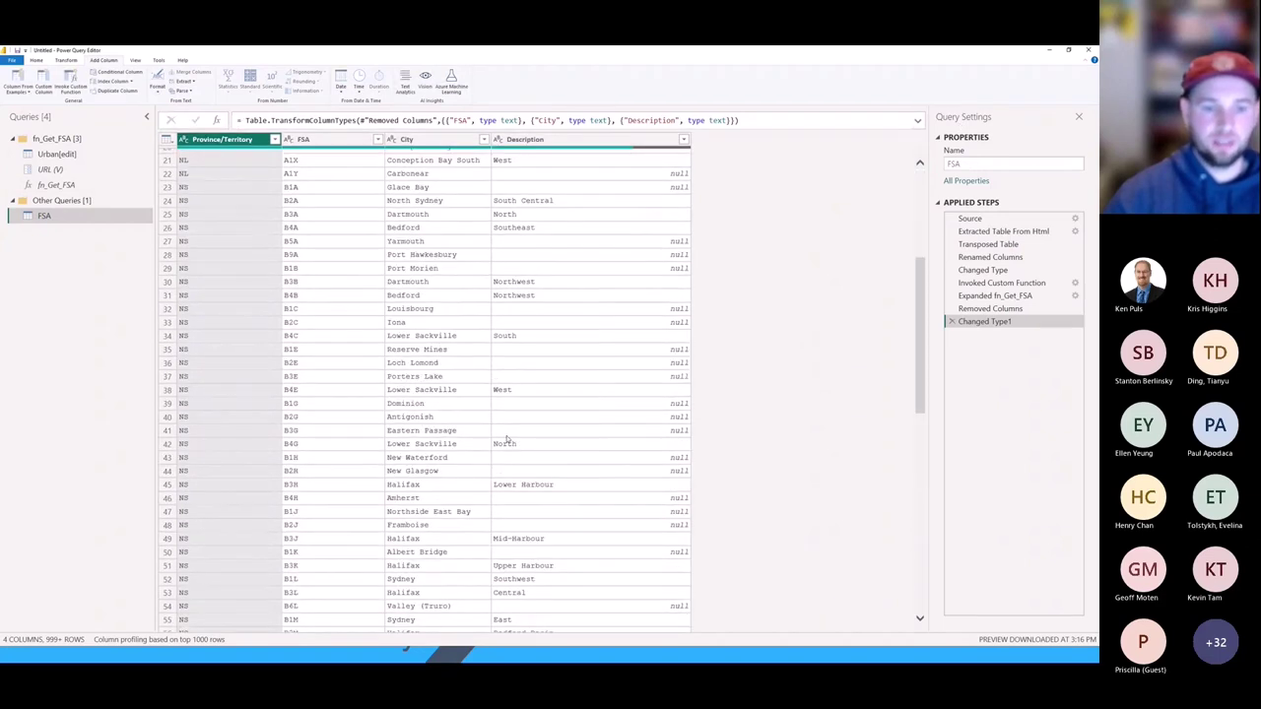
pyautogui.scroll(-5, 495, 442)
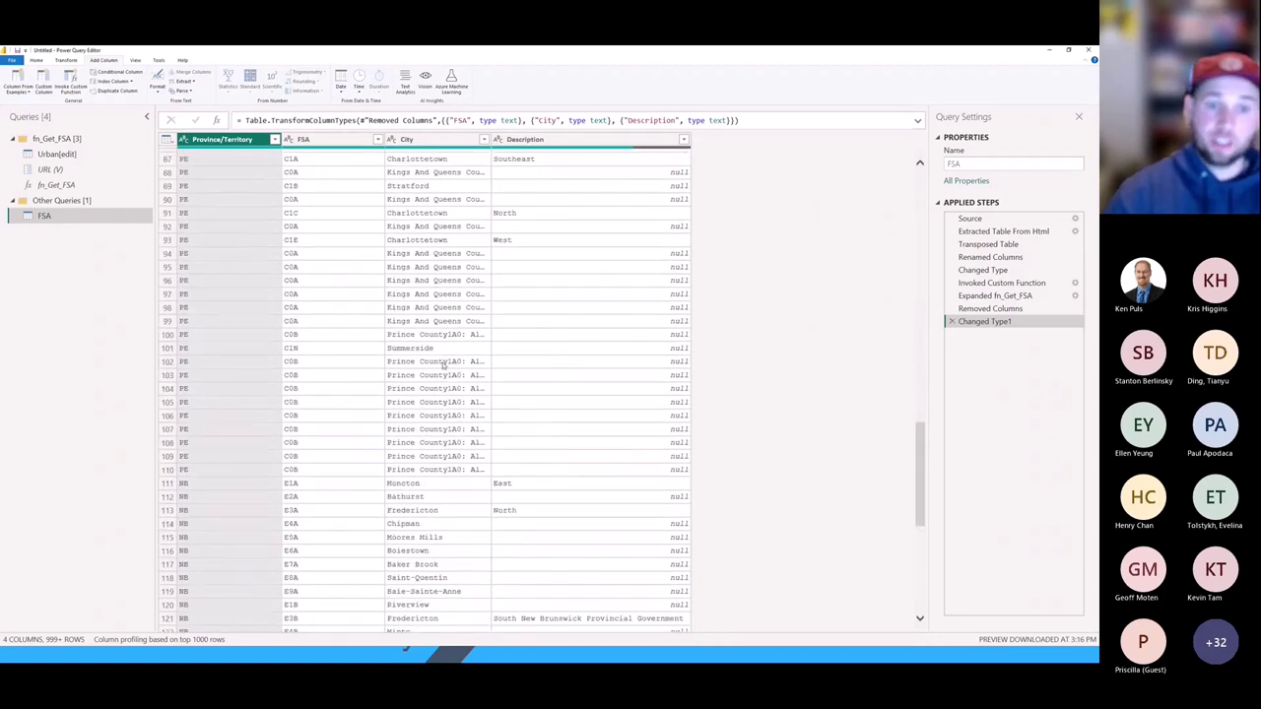
pyautogui.moveTo(490, 139); pyautogui.dragTo(632, 140)
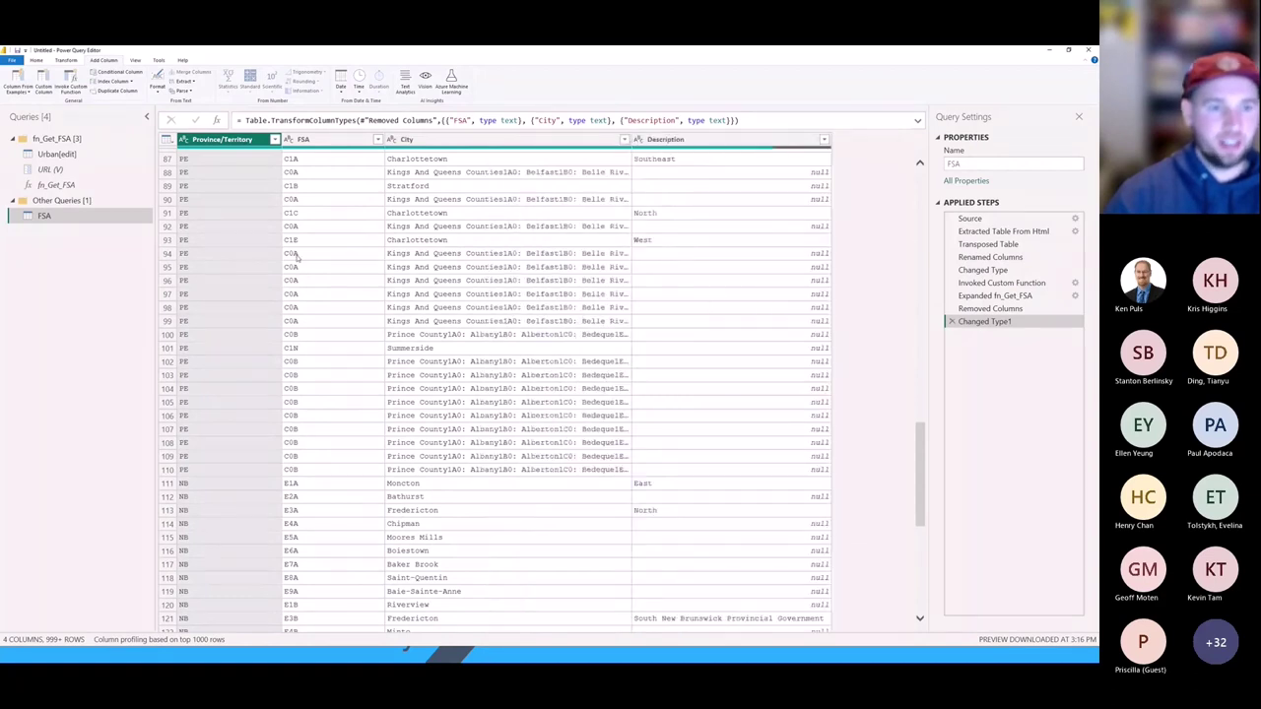
# Compare the repeated C0A rows for PE in the FSA query and widen the City column further.
pyautogui.click(301, 255)
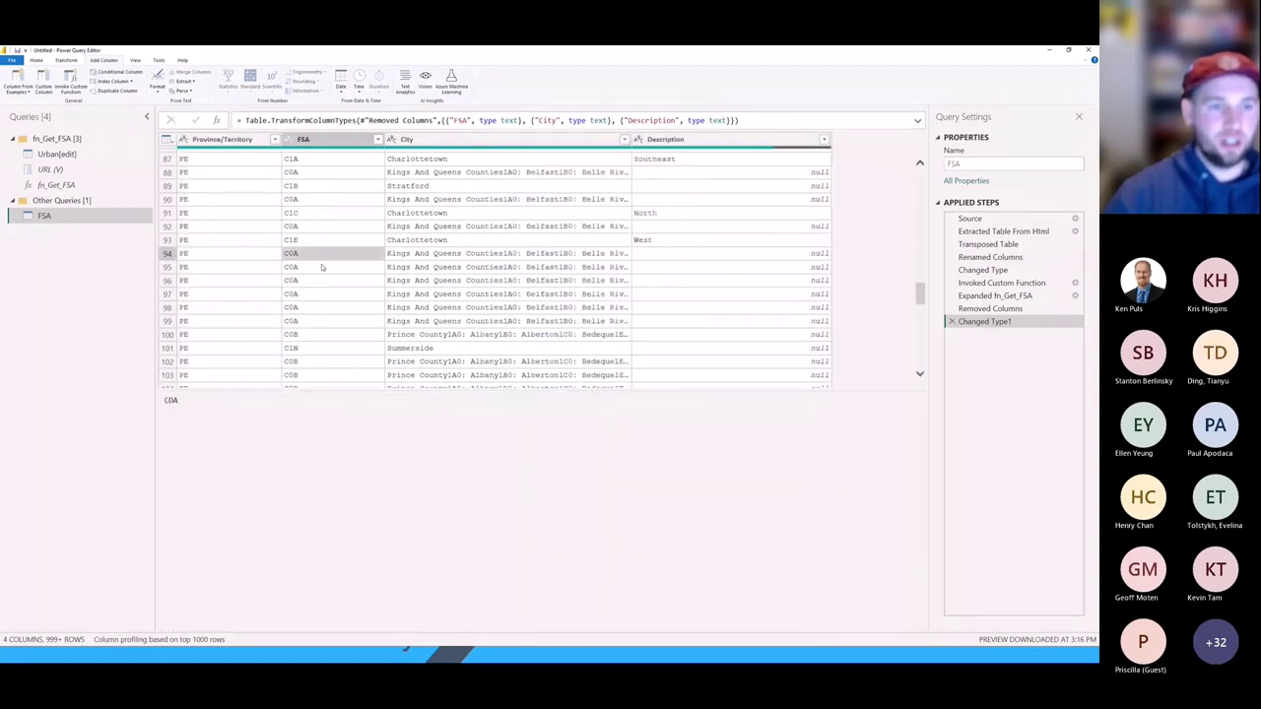
pyautogui.click(168, 254)
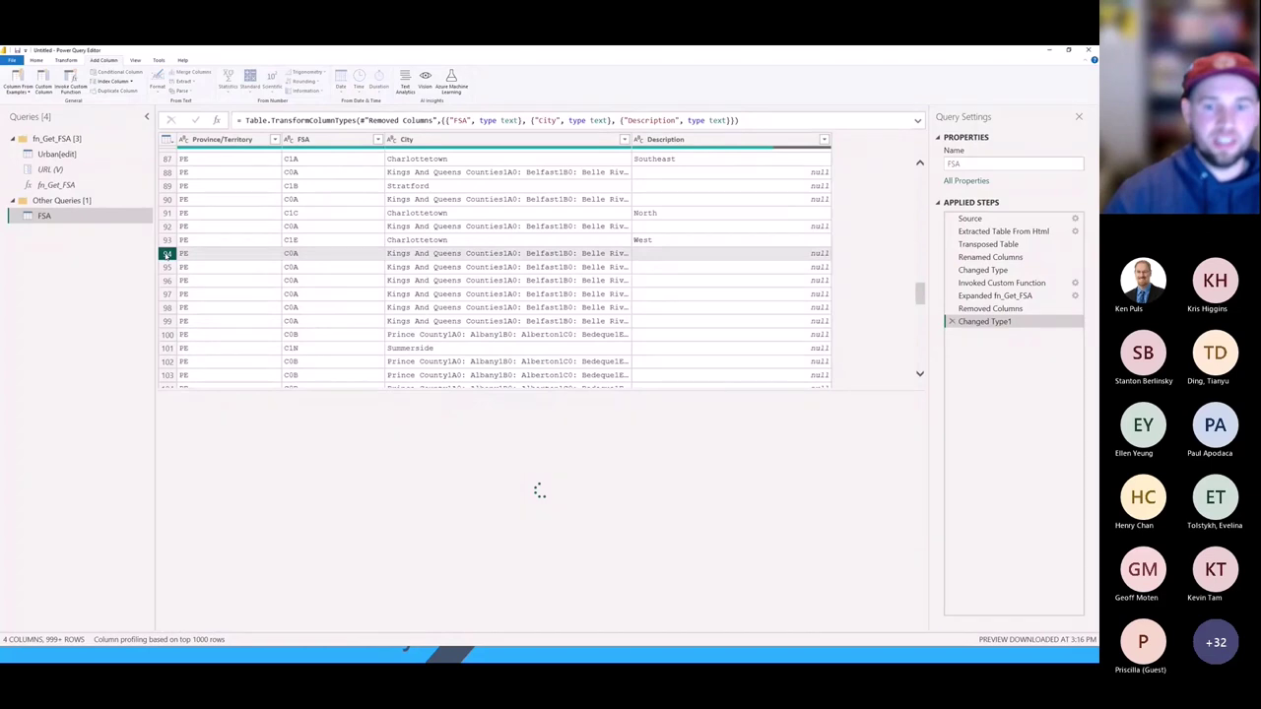
pyautogui.click(168, 267)
pyautogui.click(168, 281)
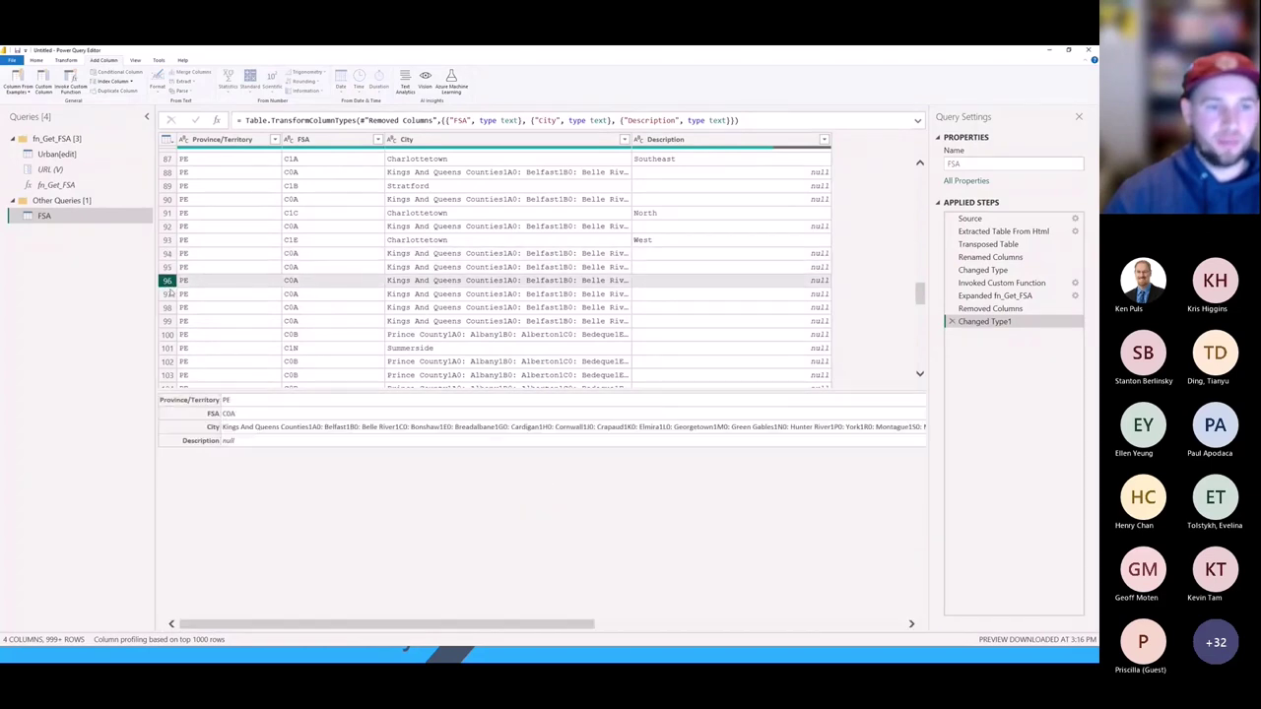
pyautogui.click(167, 293)
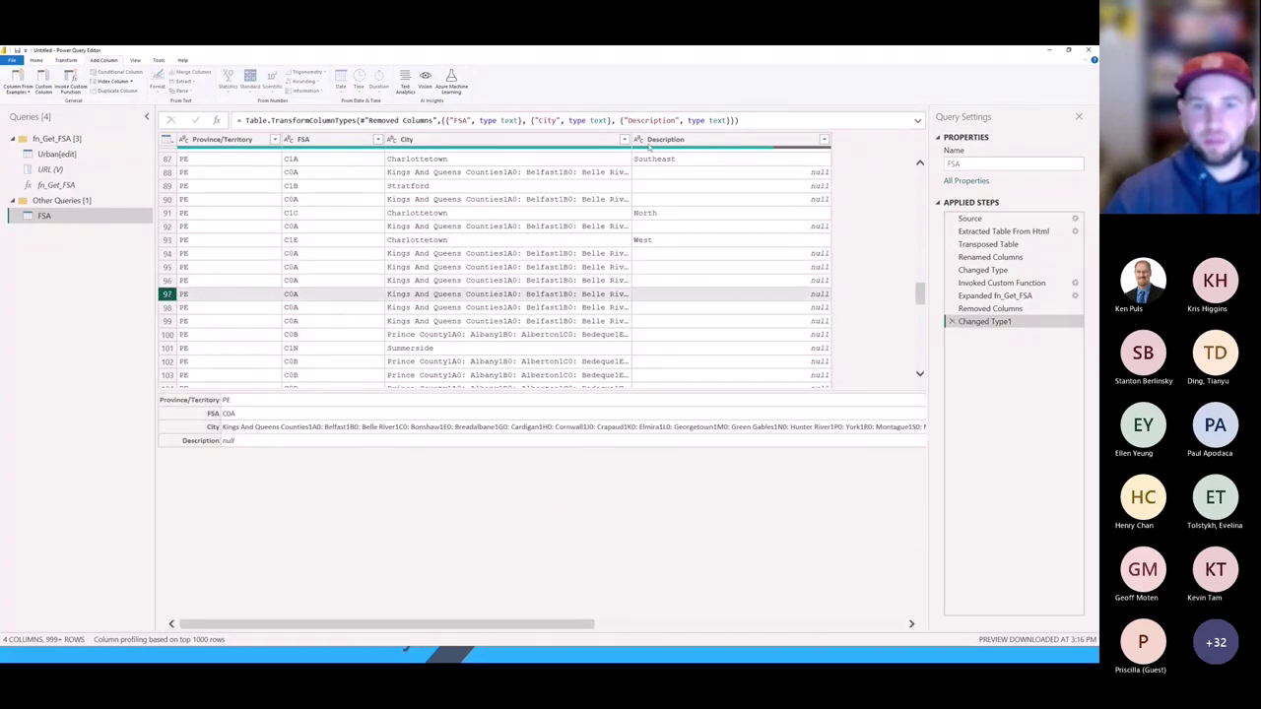
pyautogui.moveTo(631, 139); pyautogui.dragTo(830, 141)
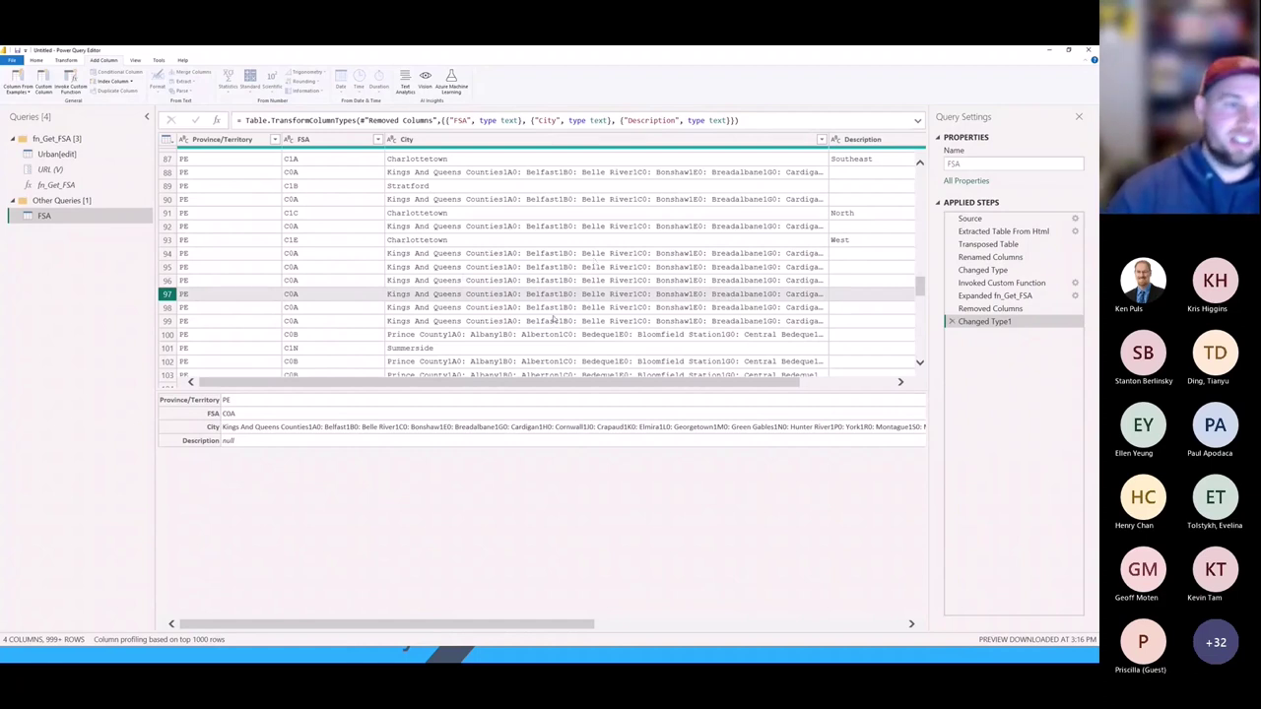
# Remove duplicate rows across the FSA, City and Description columns of the Urban[edit] query.
pyautogui.click(102, 155)
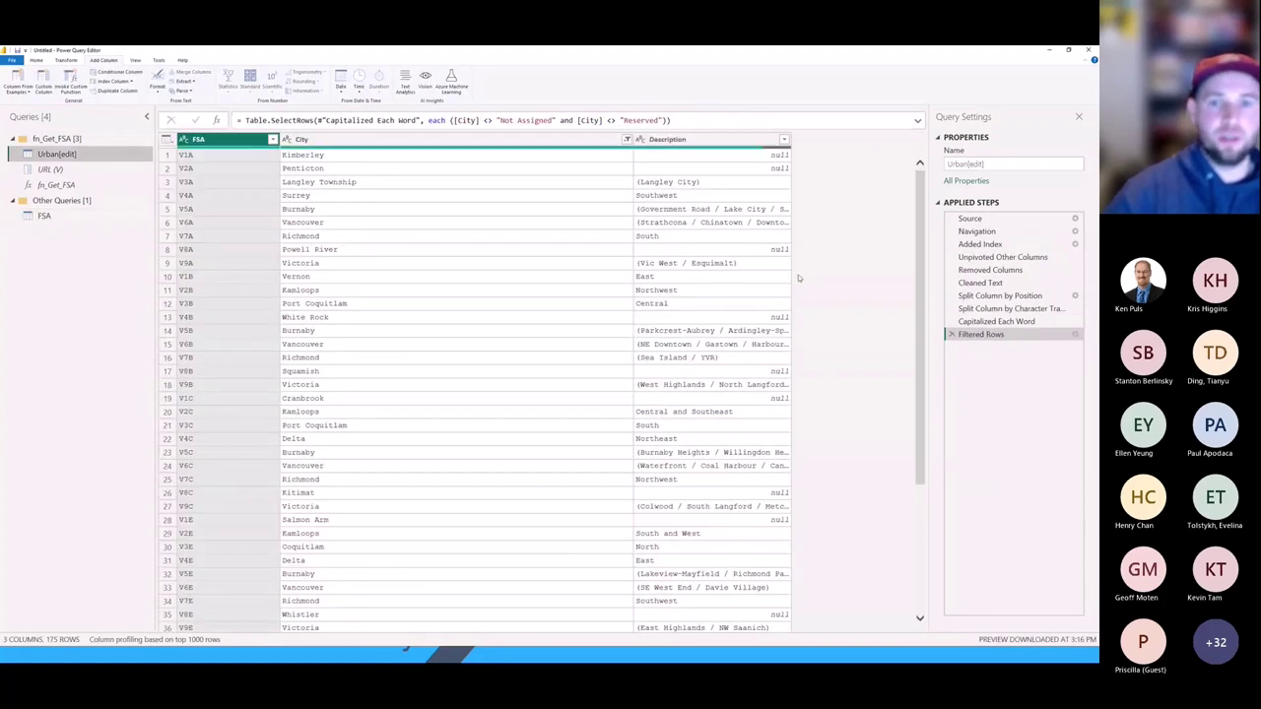
pyautogui.keyDown('shift'); pyautogui.click(684, 140); pyautogui.keyUp('shift')
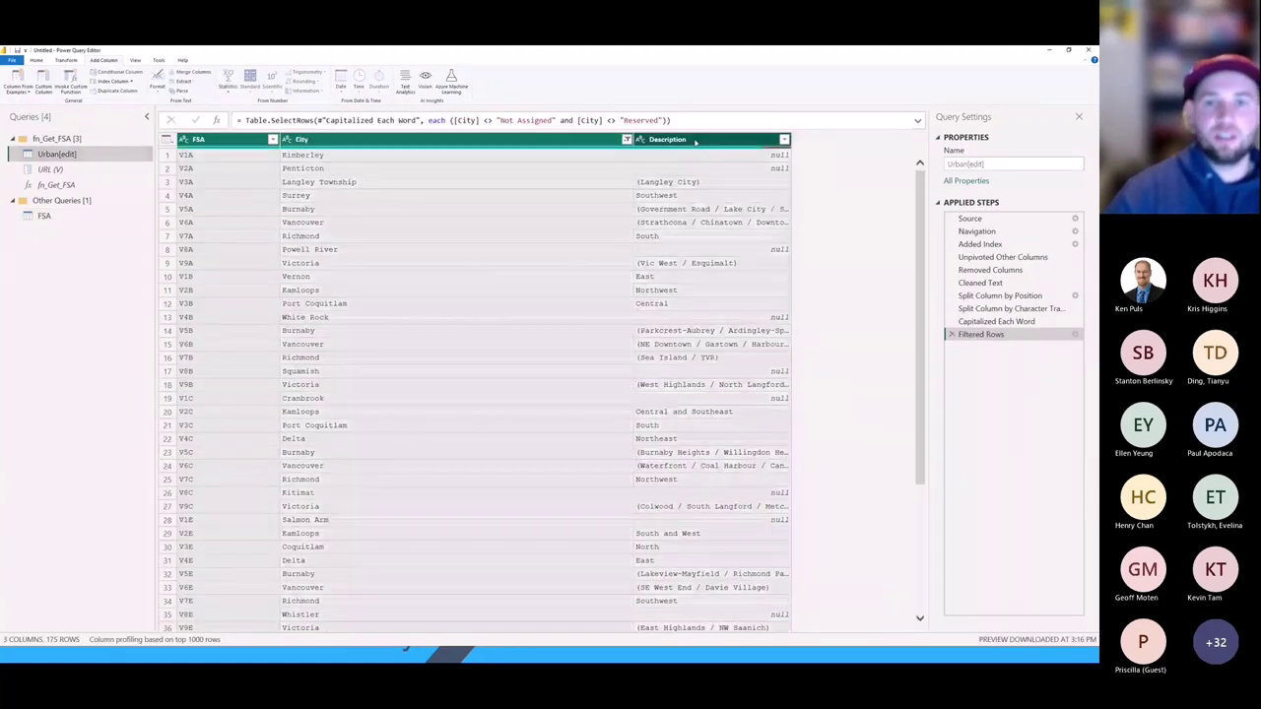
pyautogui.rightClick(572, 136)
pyautogui.click(512, 176)
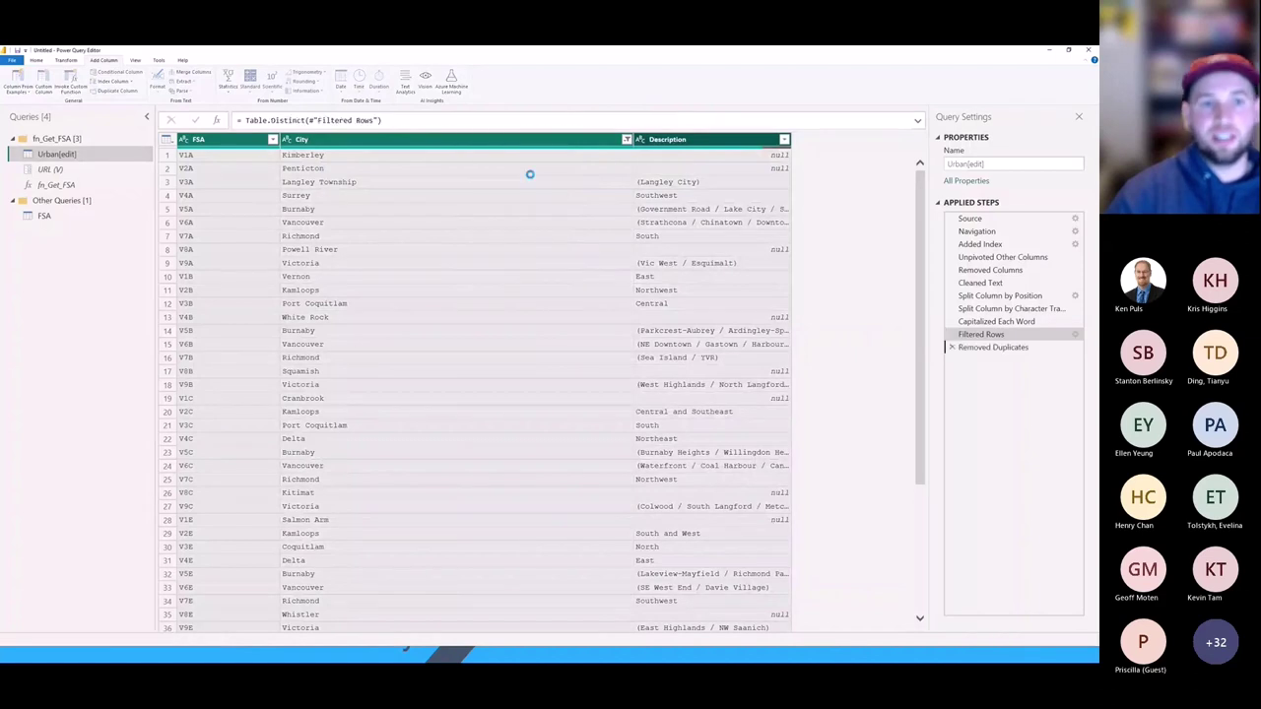
# Check the PE rows for C0A and C0B in the FSA query for duplicates and read the full C0A City value.
pyautogui.click(36, 218)
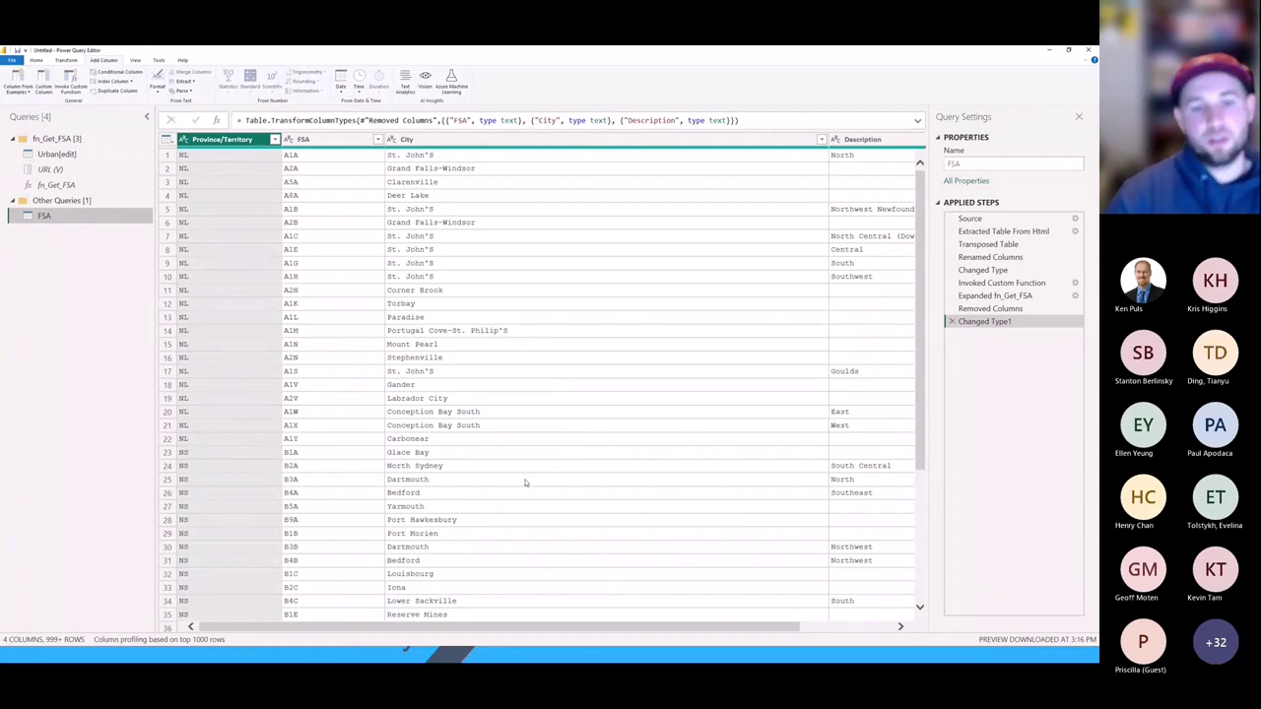
pyautogui.scroll(-20, 525, 483)
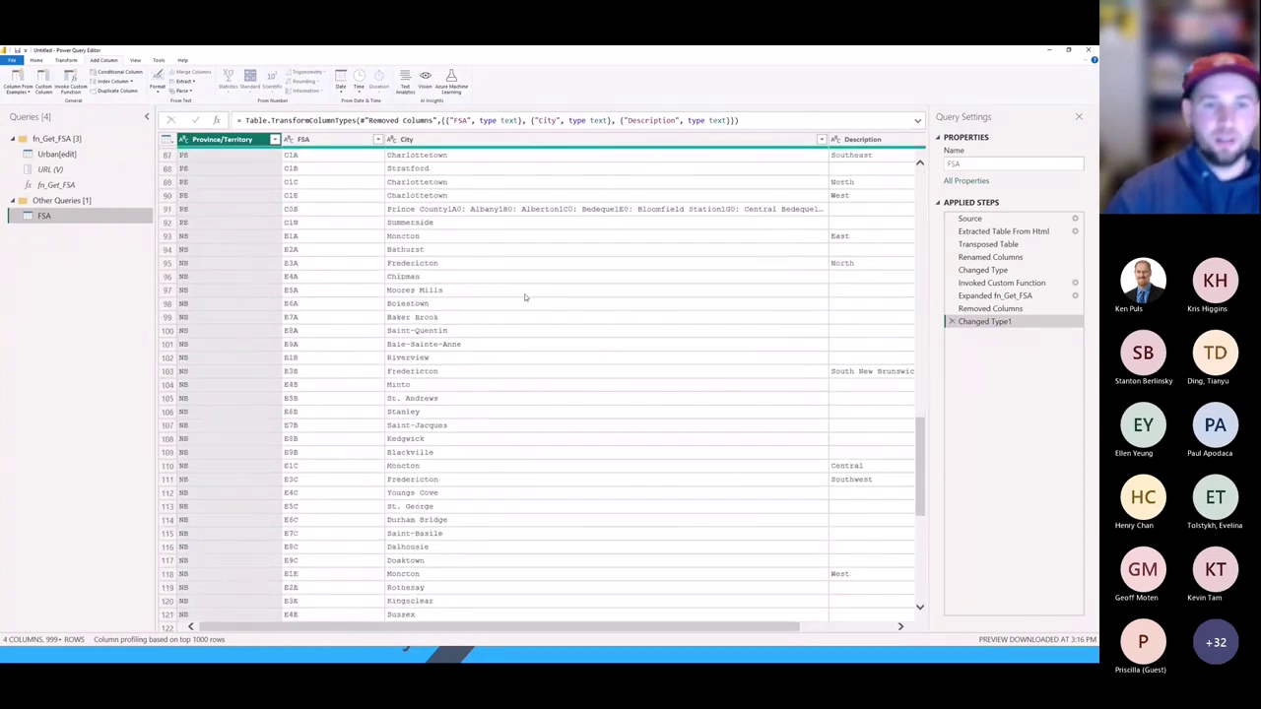
pyautogui.scroll(5, 459, 326)
pyautogui.click(177, 355)
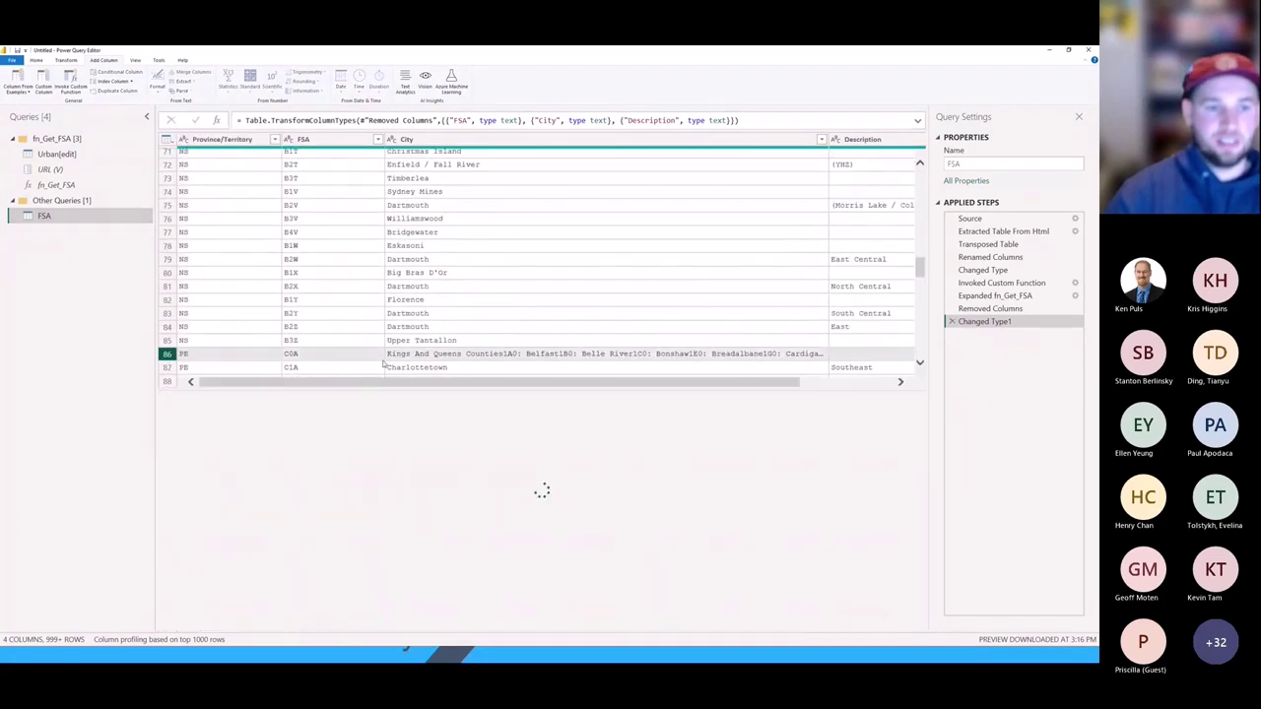
pyautogui.scroll(-3, 439, 301)
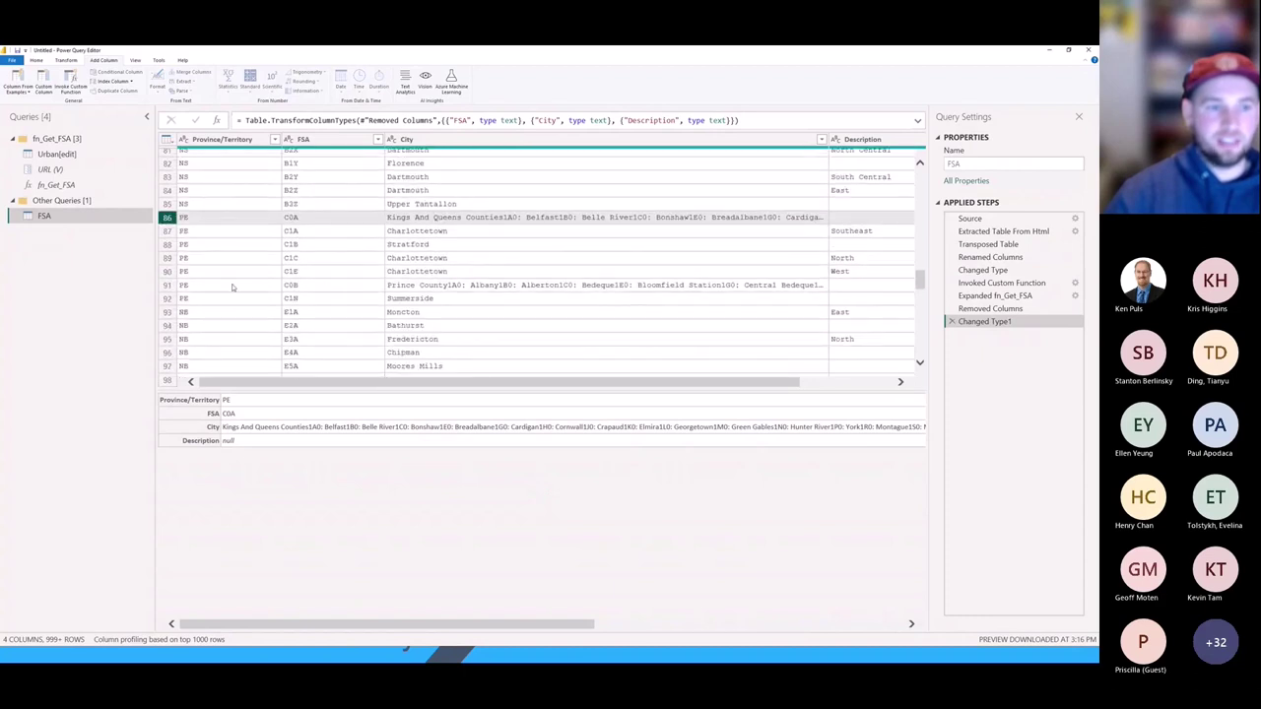
pyautogui.click(183, 286)
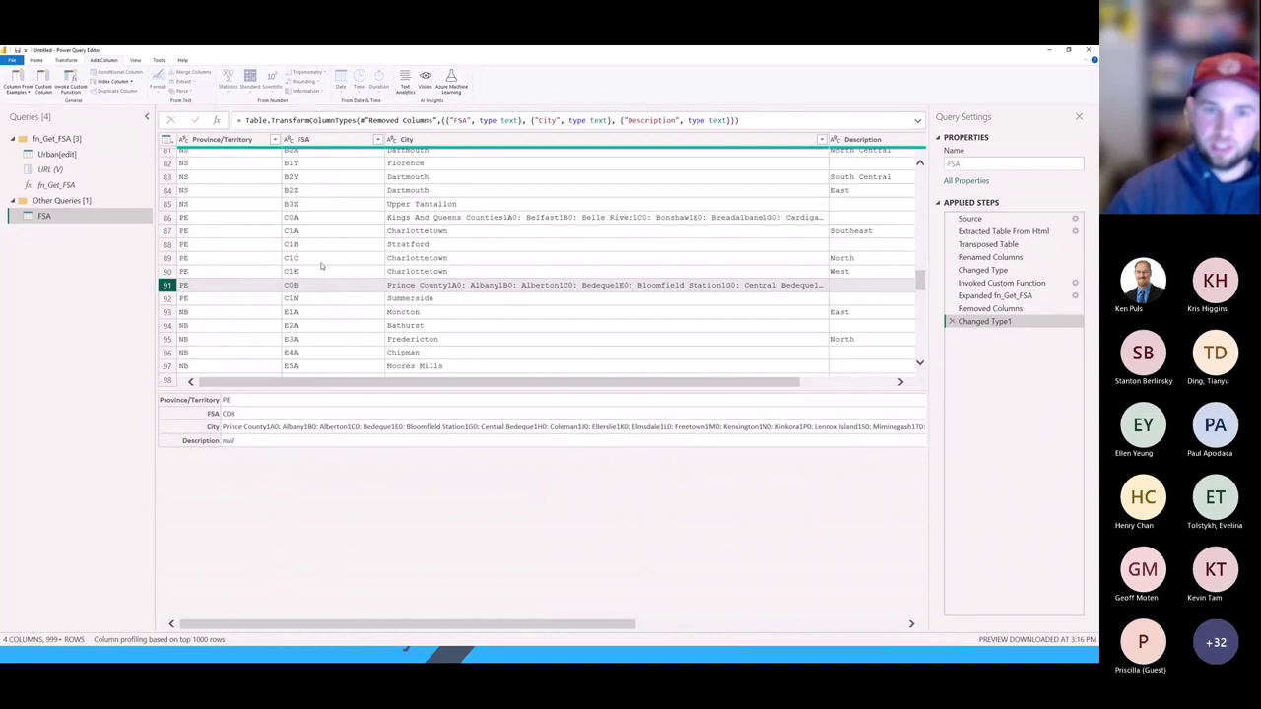
pyautogui.click(413, 218)
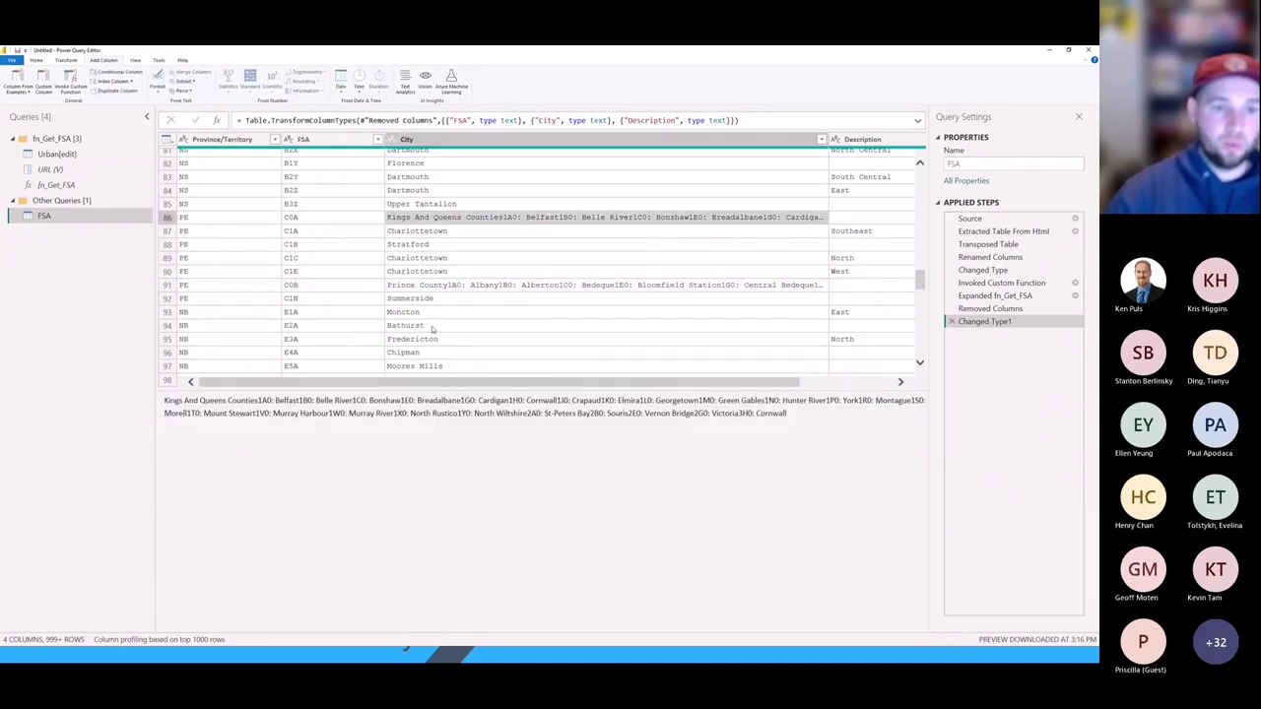
# Select the FSA column and look through the NB rows of the FSA query.
pyautogui.scroll(-3, 414, 311)
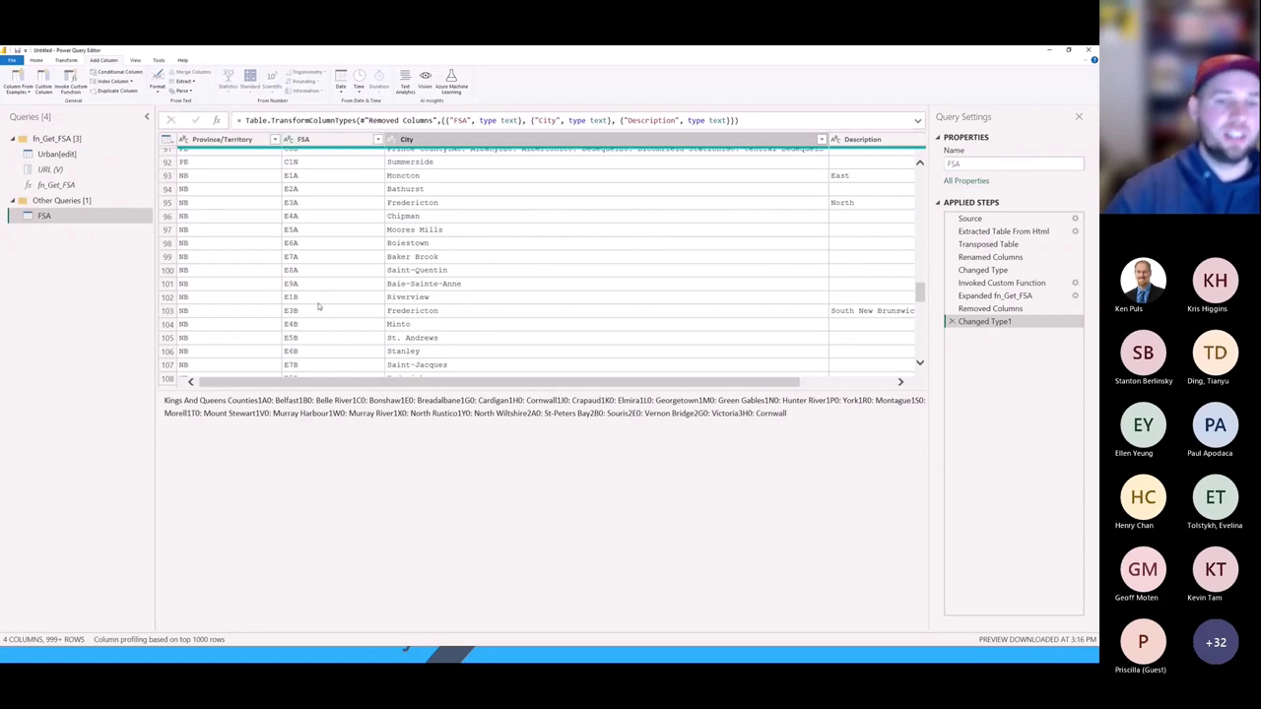
pyautogui.click(315, 139)
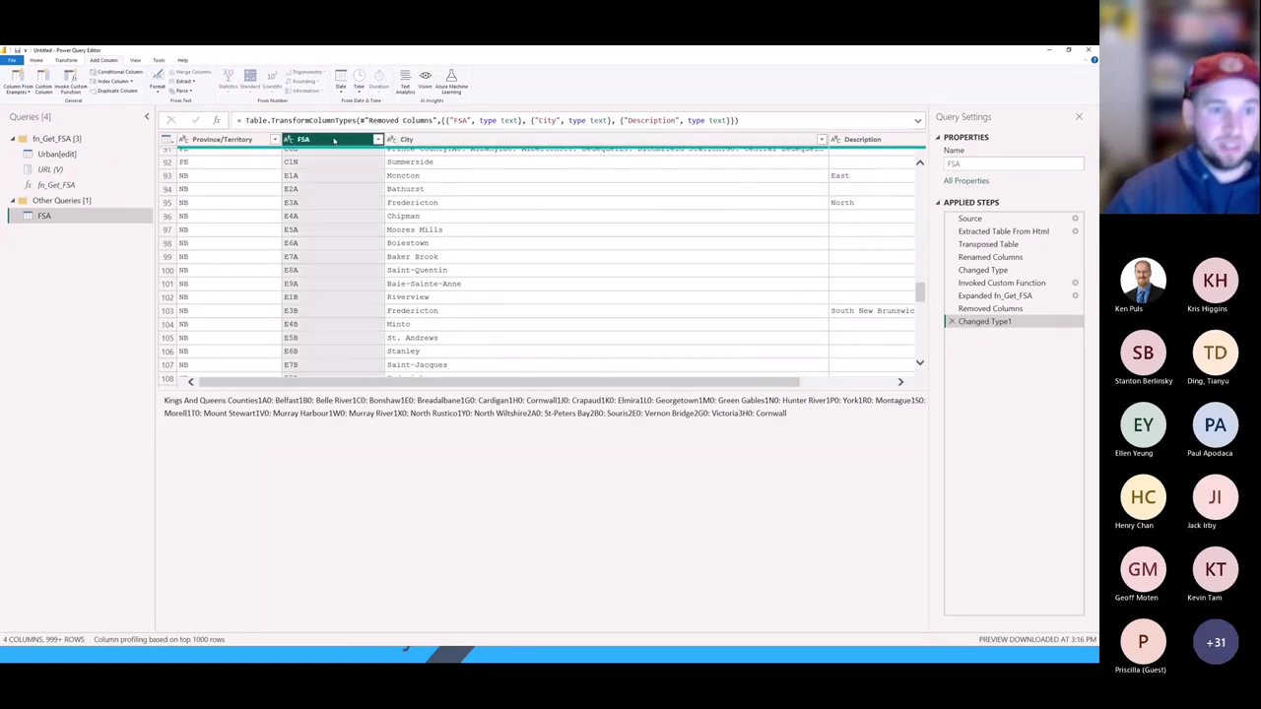
pyautogui.scroll(-5, 487, 430)
pyautogui.scroll(-20, 487, 430)
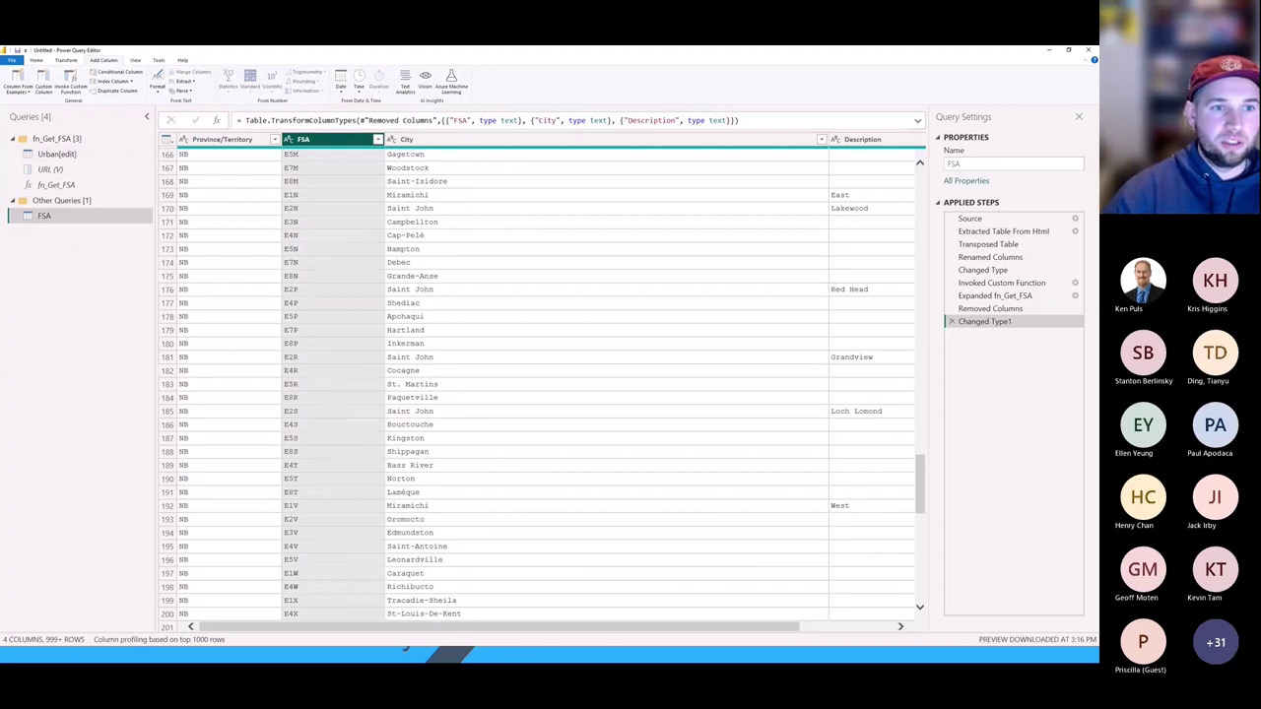
# Switch to the finished FSA from Wikipedia report in Power BI Desktop and inspect the stray map point near the United Kingdom.
pyautogui.hotkey('alt', 'Tab')
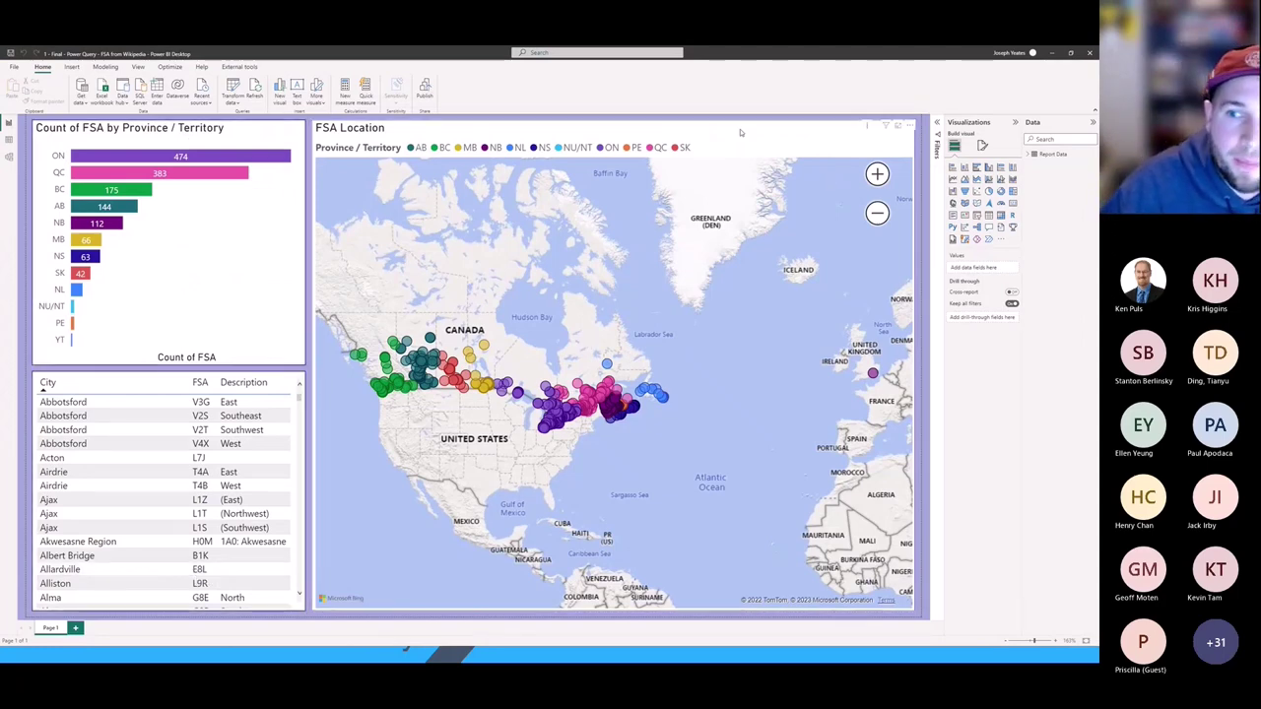
pyautogui.click(841, 138)
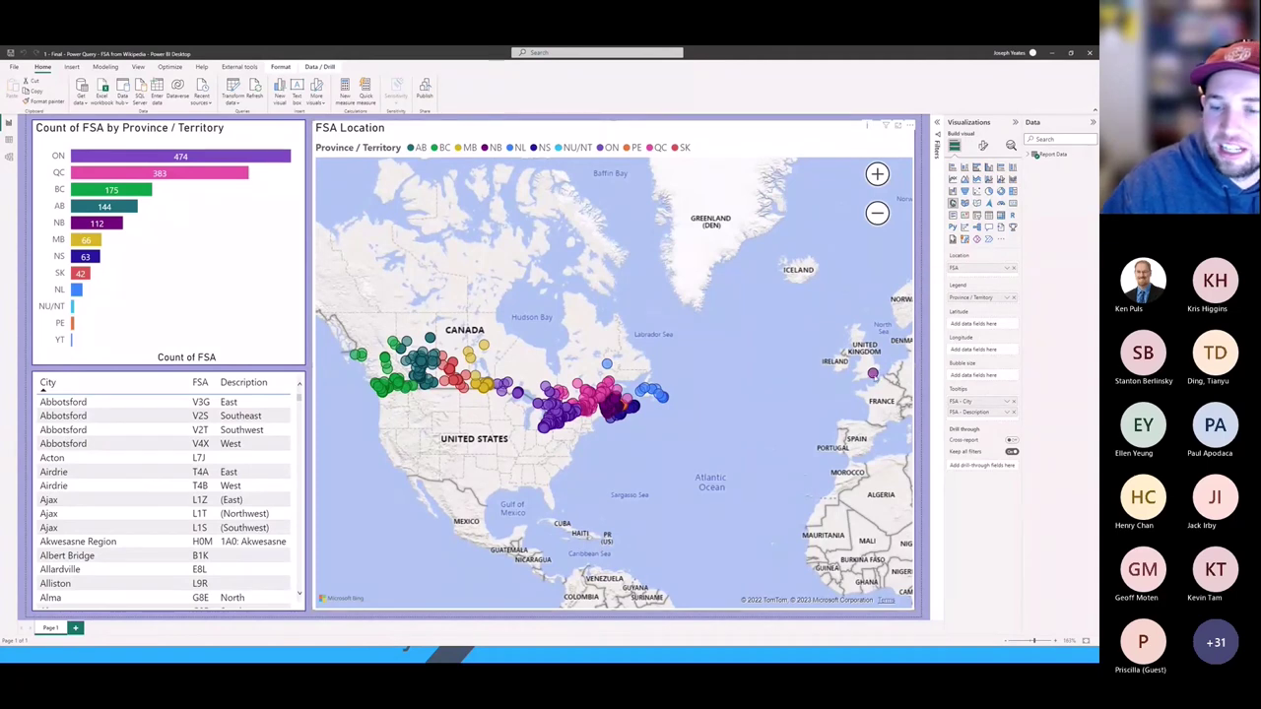
pyautogui.moveTo(873, 373)
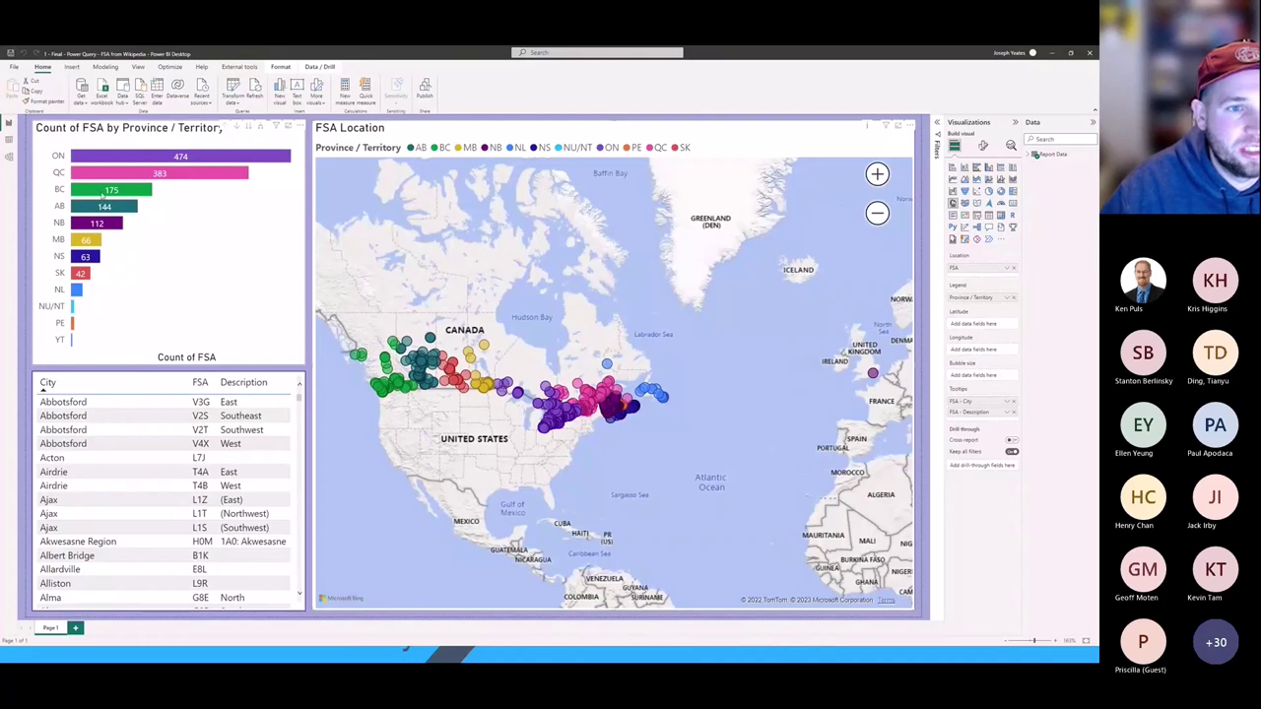
# Filter the report to BC and drill down from BC to its cities in the Count of FSA chart.
pyautogui.click(102, 193)
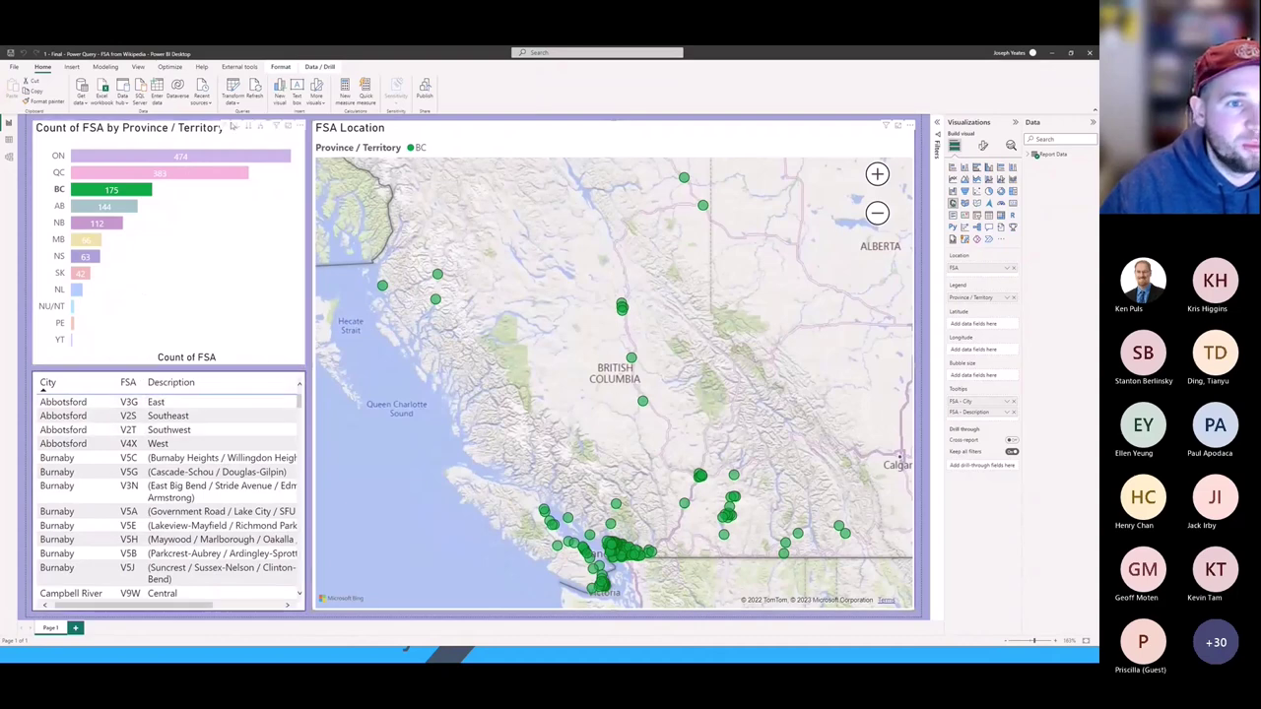
pyautogui.click(118, 200)
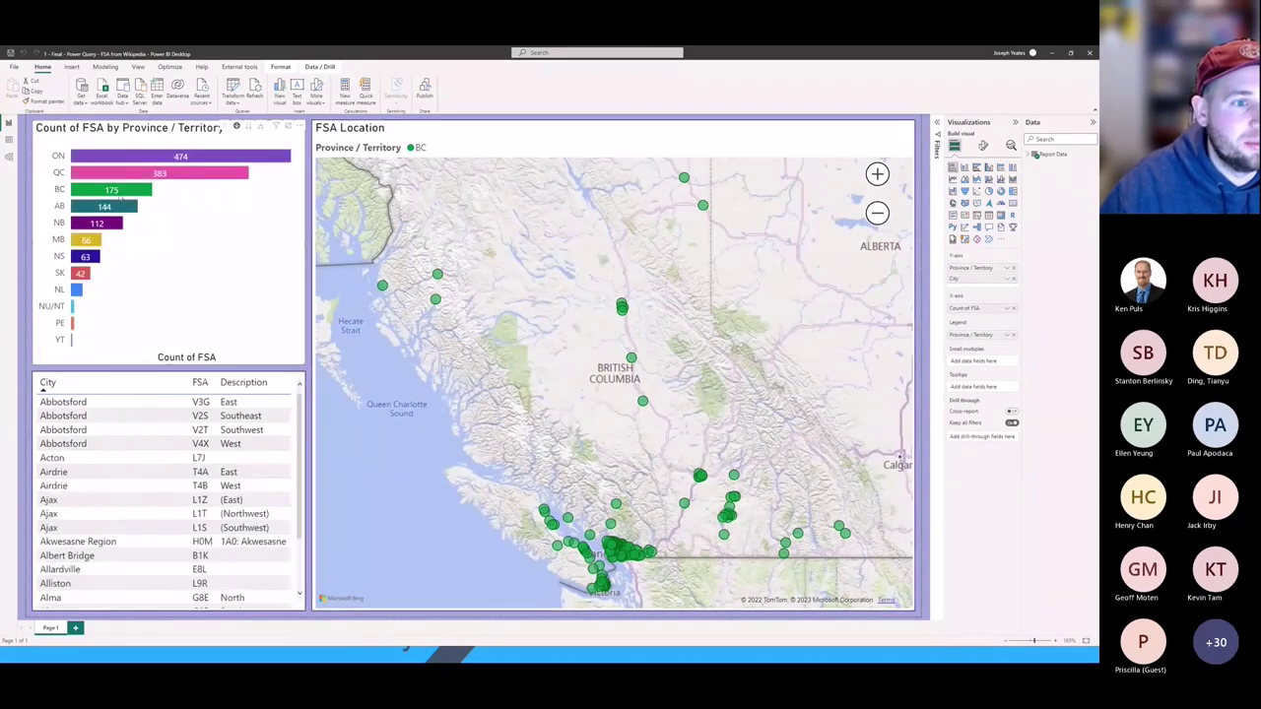
pyautogui.click(118, 193)
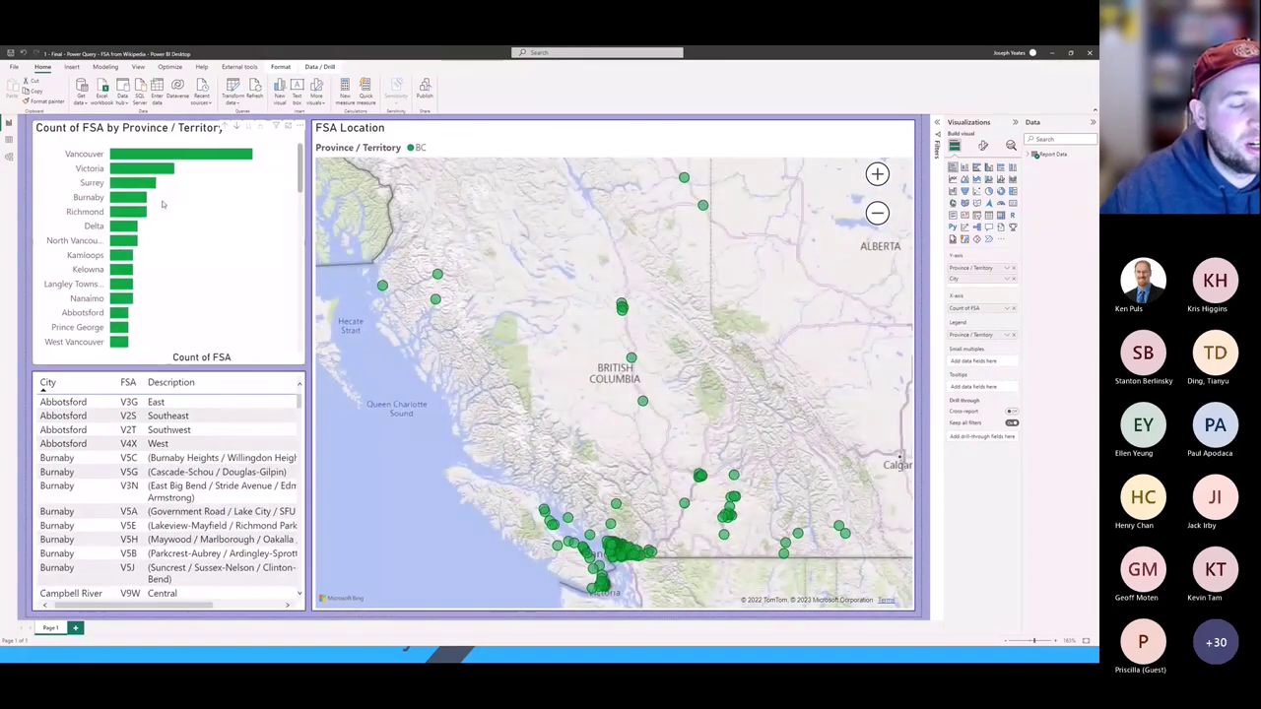
# Filter the report to Vancouver and look through its FSA codes and descriptions in the table.
pyautogui.click(123, 154)
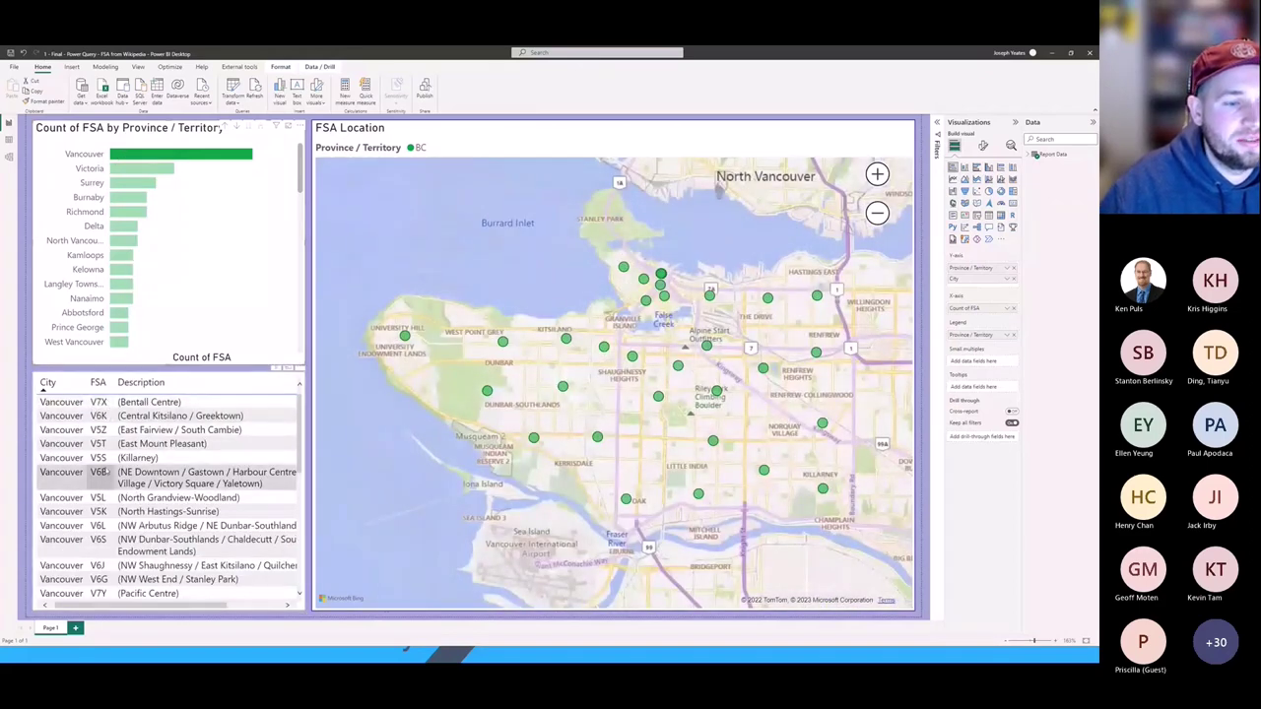
pyautogui.scroll(-2, 128, 443)
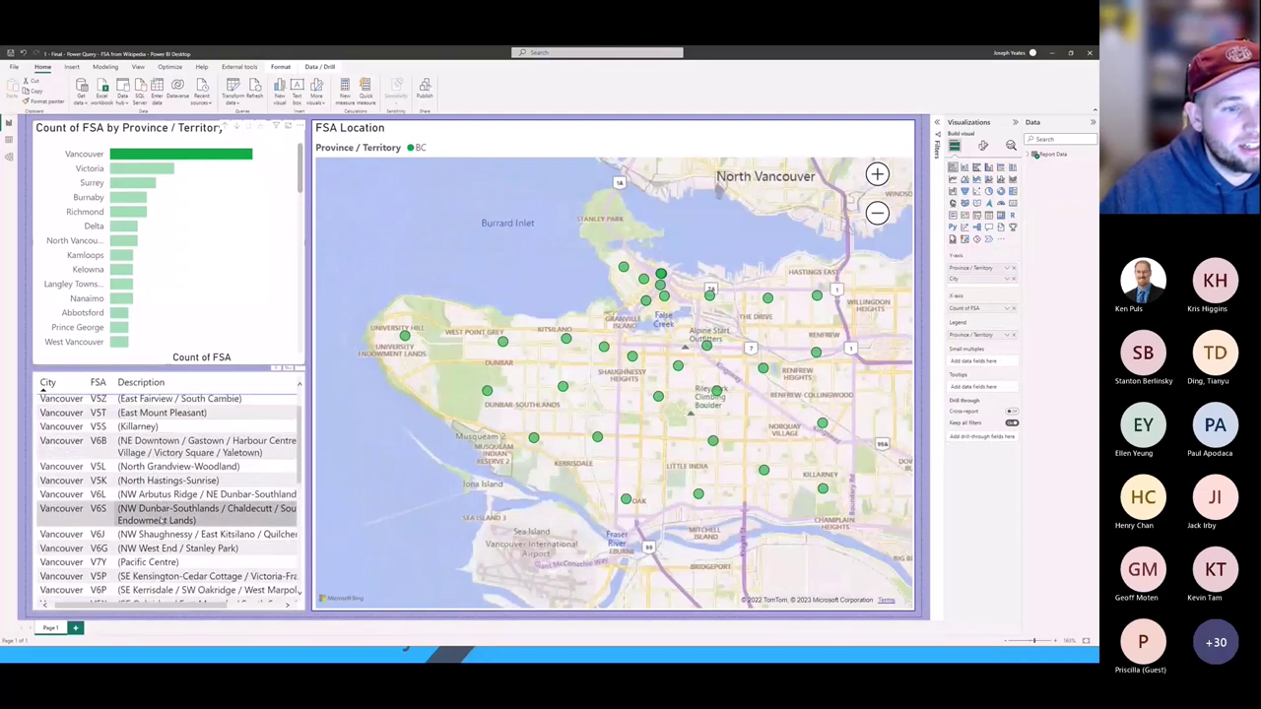
pyautogui.scroll(2, 157, 404)
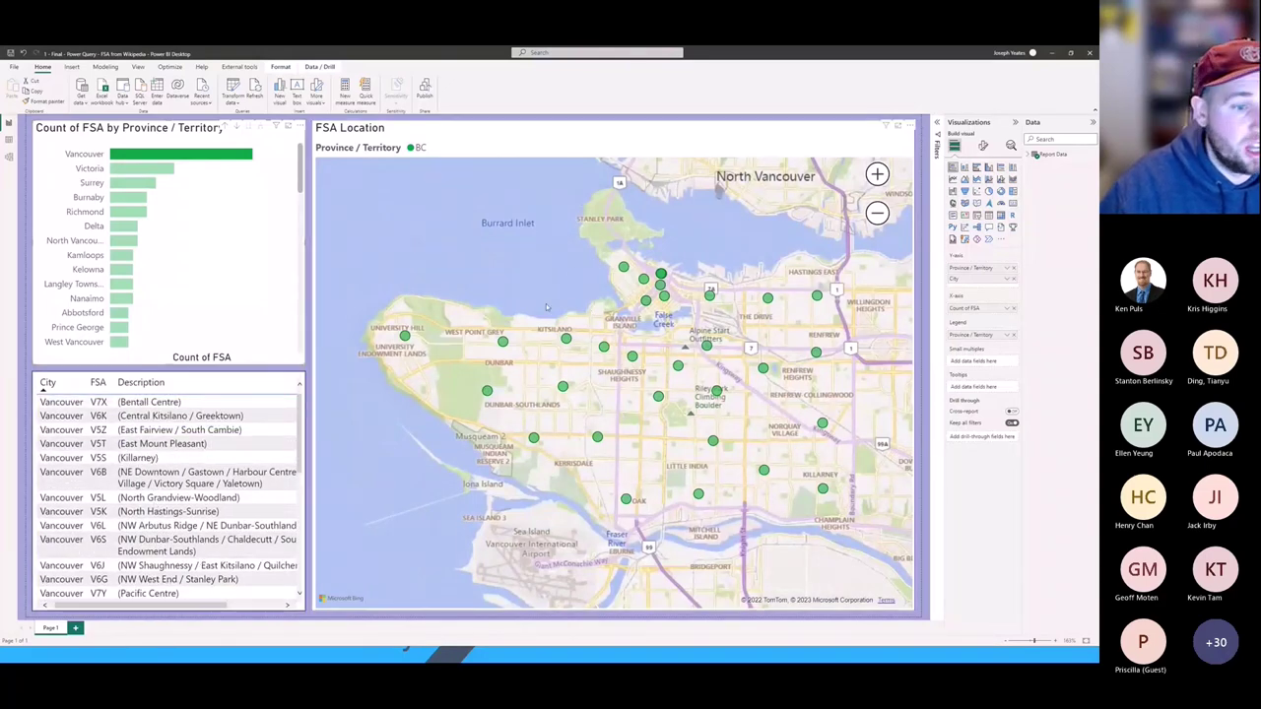
# Select Vancouver's V6K row in the table to locate that FSA on the map within the surrounding area.
pyautogui.click(95, 422)
pyautogui.click(97, 421)
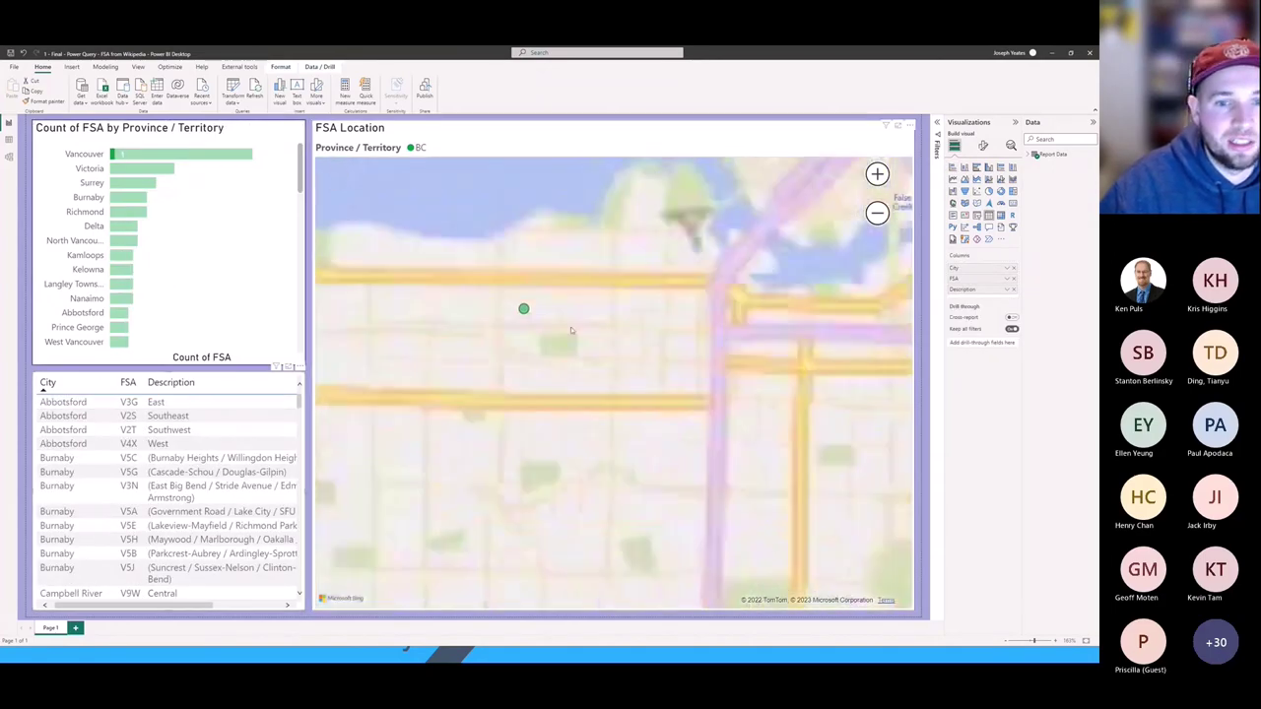
pyautogui.scroll(-5, 510, 330)
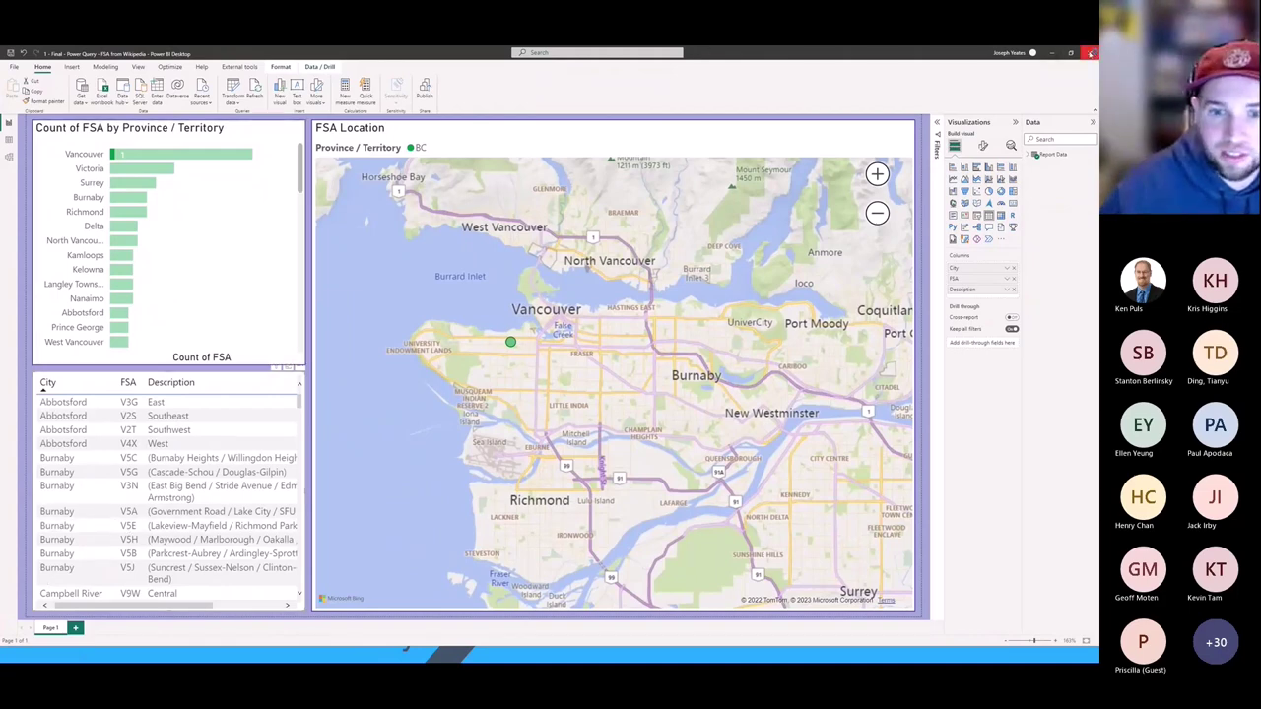
# Close the finished FSA from Wikipedia report without saving its changes.
pyautogui.click(1089, 52)
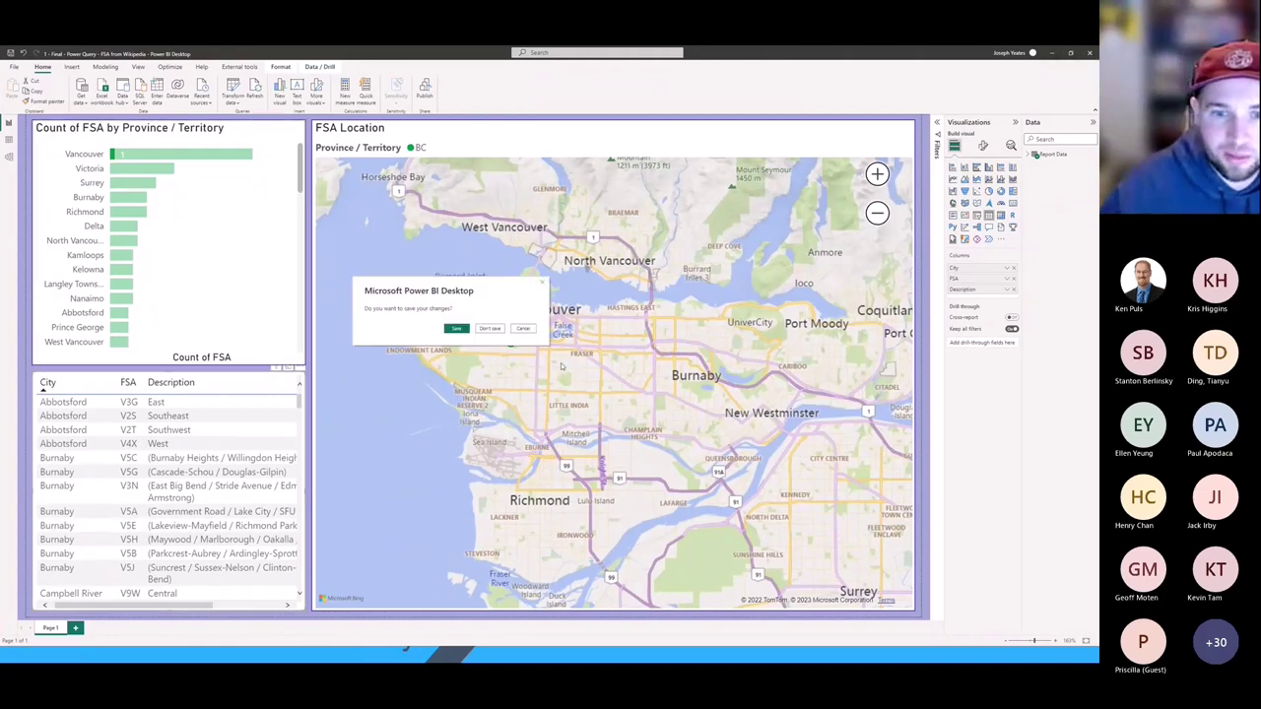
pyautogui.click(490, 329)
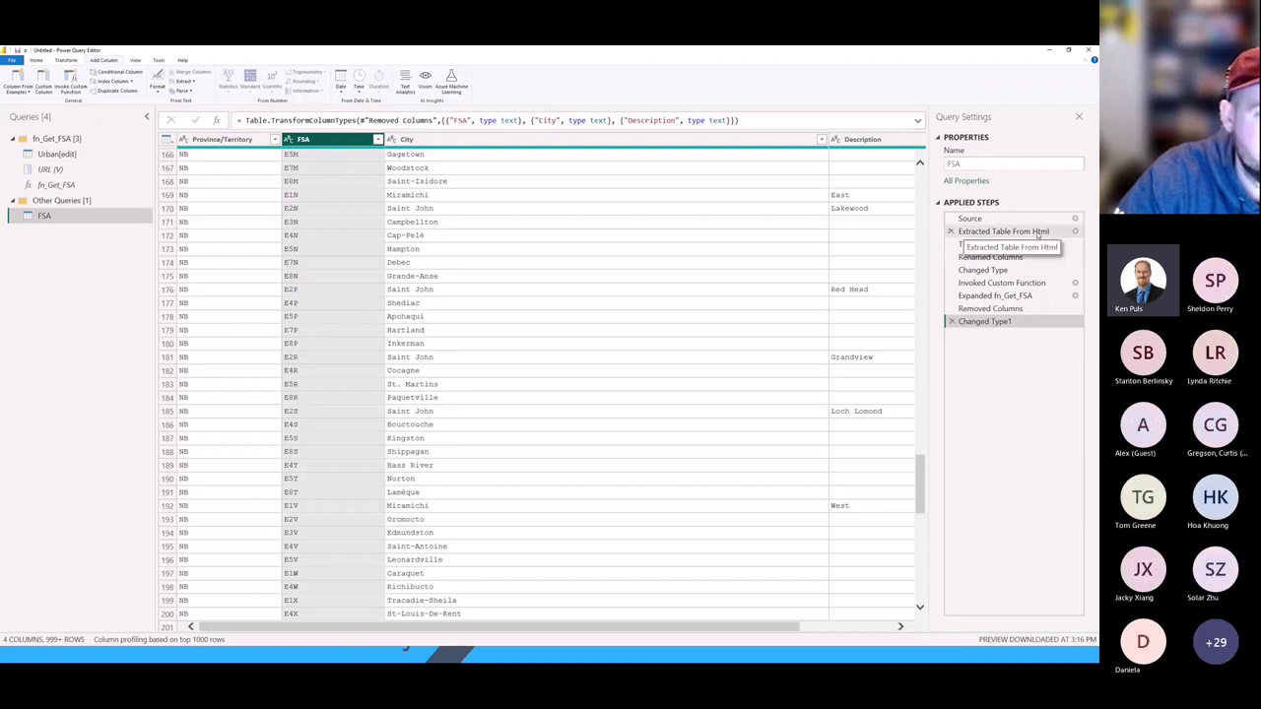
# Review the Urban[edit] query's applied steps, comparing the data at Split Column by Position, Cleaned Text and Unpivoted Other Columns.
pyautogui.click(67, 155)
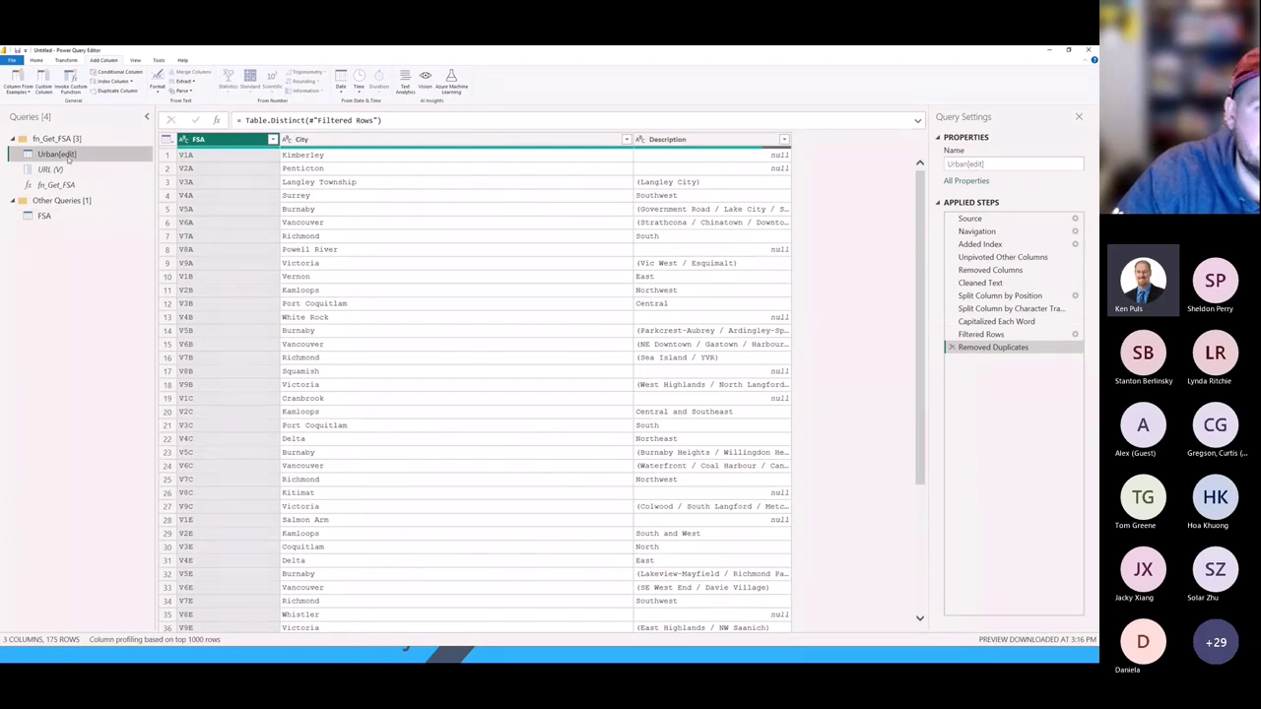
pyautogui.click(1020, 297)
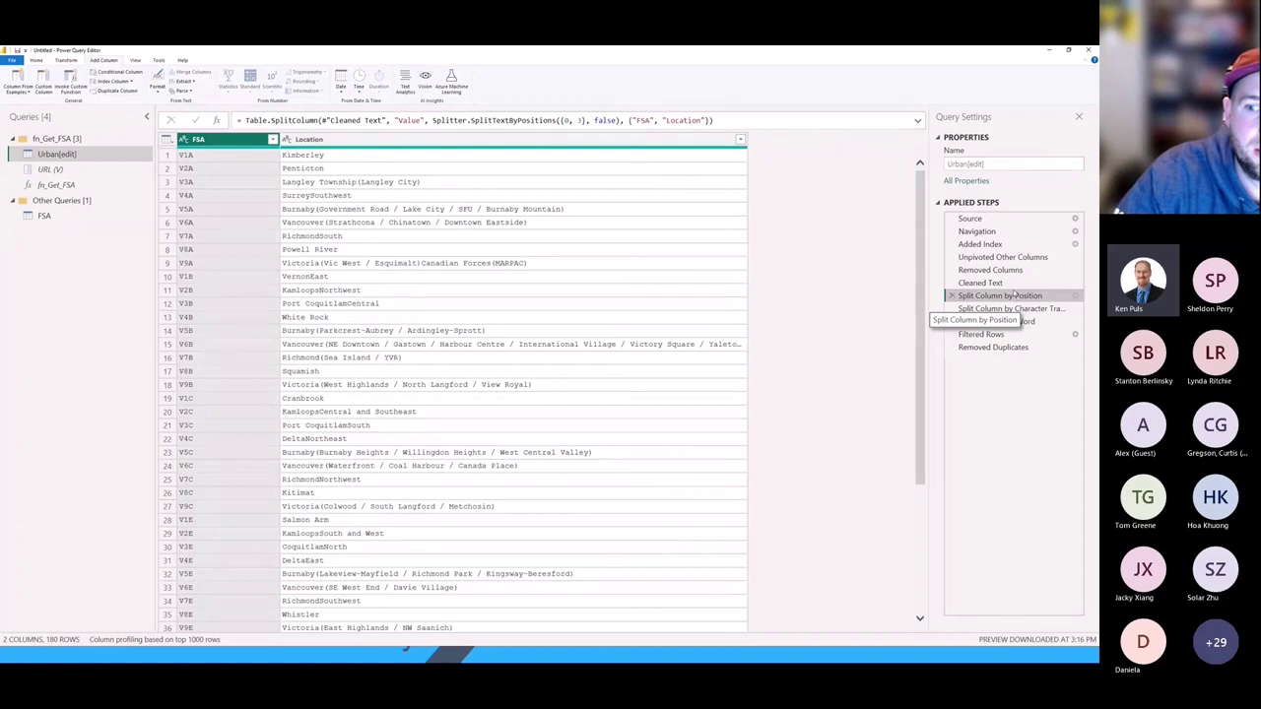
pyautogui.click(1012, 284)
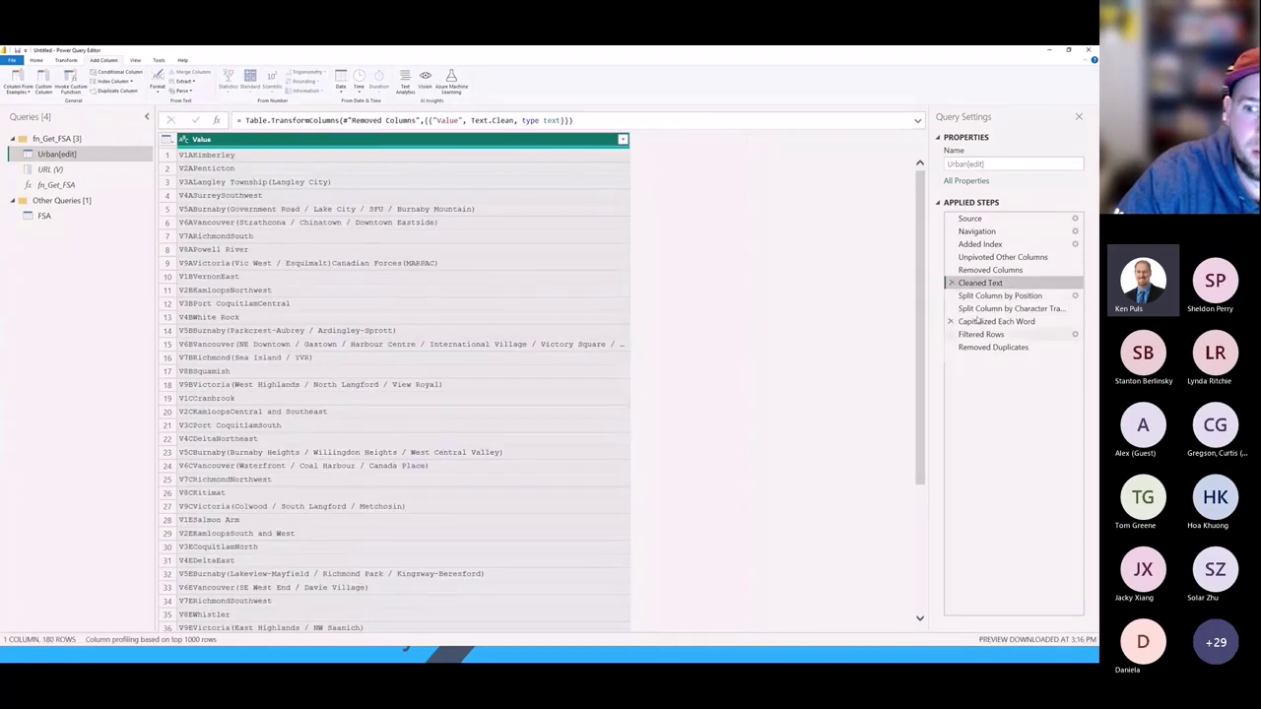
pyautogui.click(1000, 258)
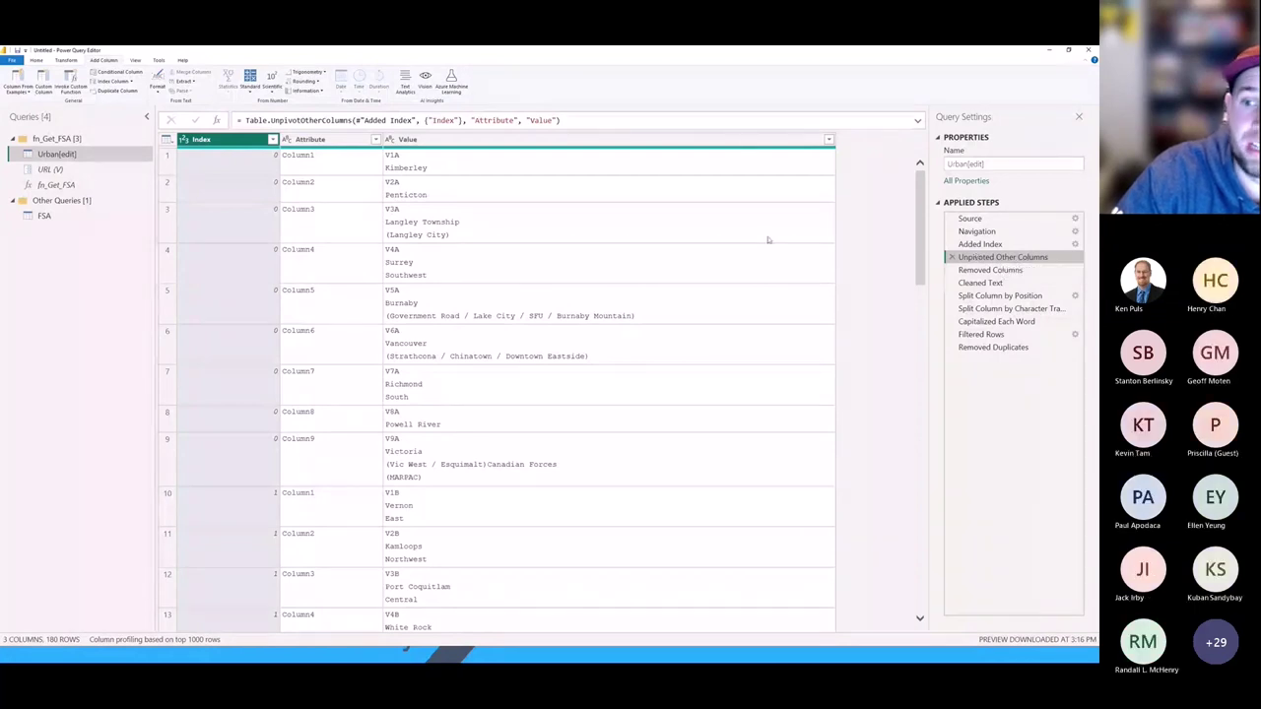
pyautogui.click(982, 284)
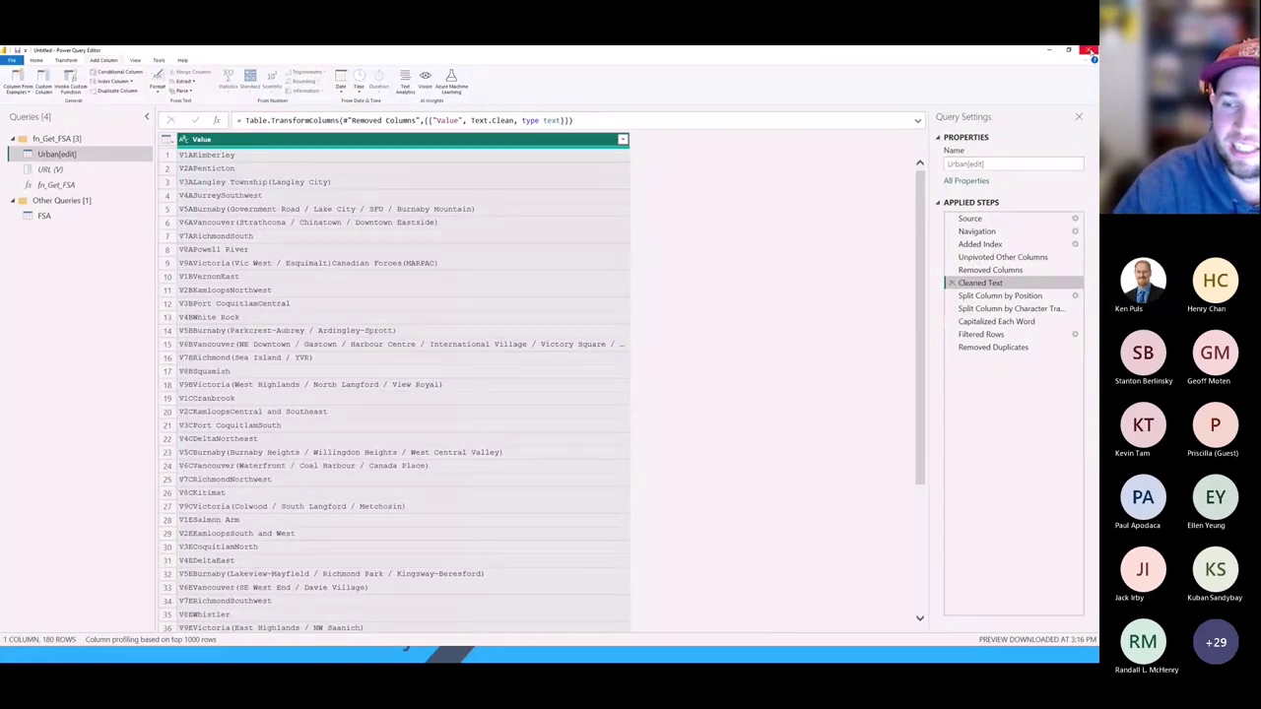
# Close the Power Query Editor, the Wikipedia browser window and the untitled report without applying or saving changes.
pyautogui.click(1087, 49)
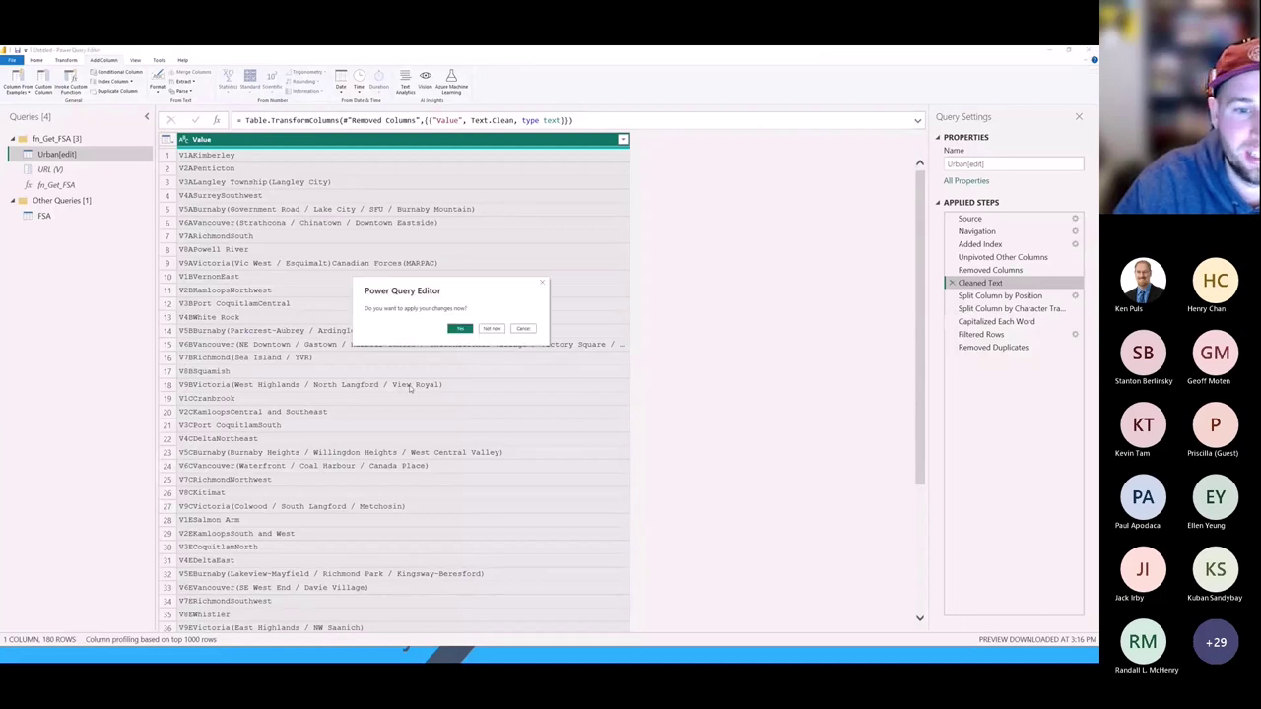
pyautogui.click(488, 330)
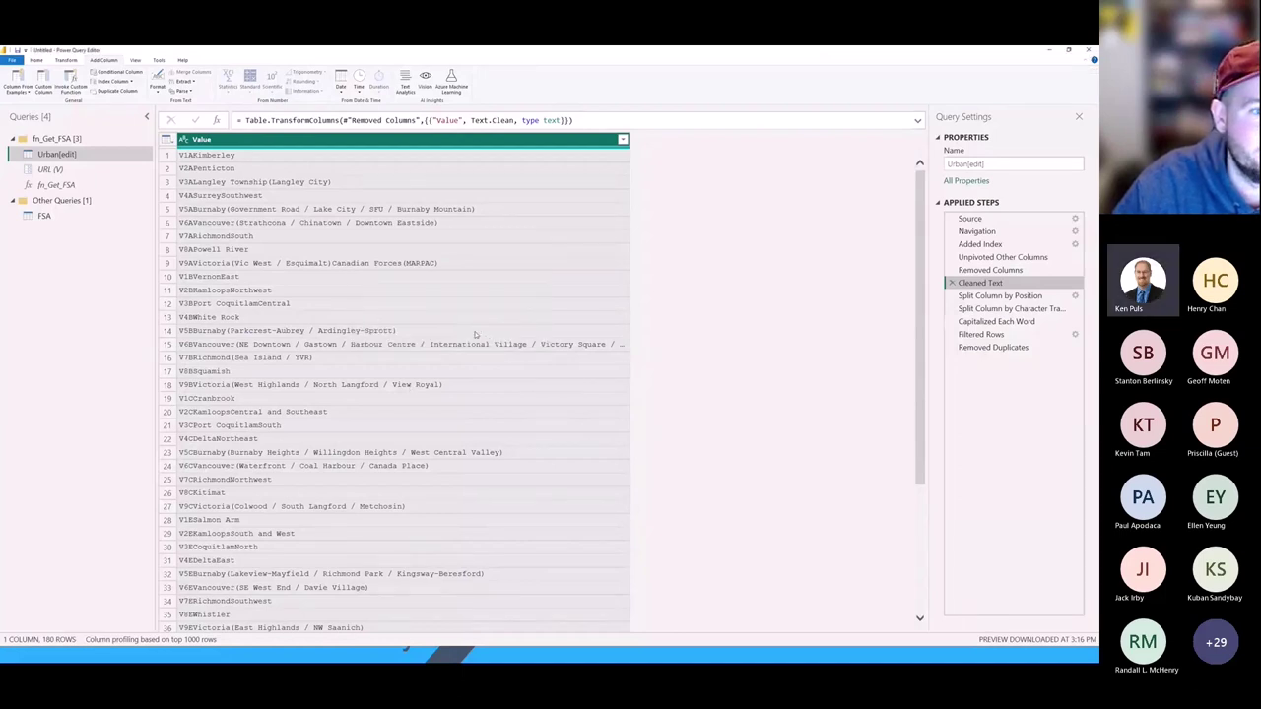
pyautogui.hotkey('alt', 'Tab')
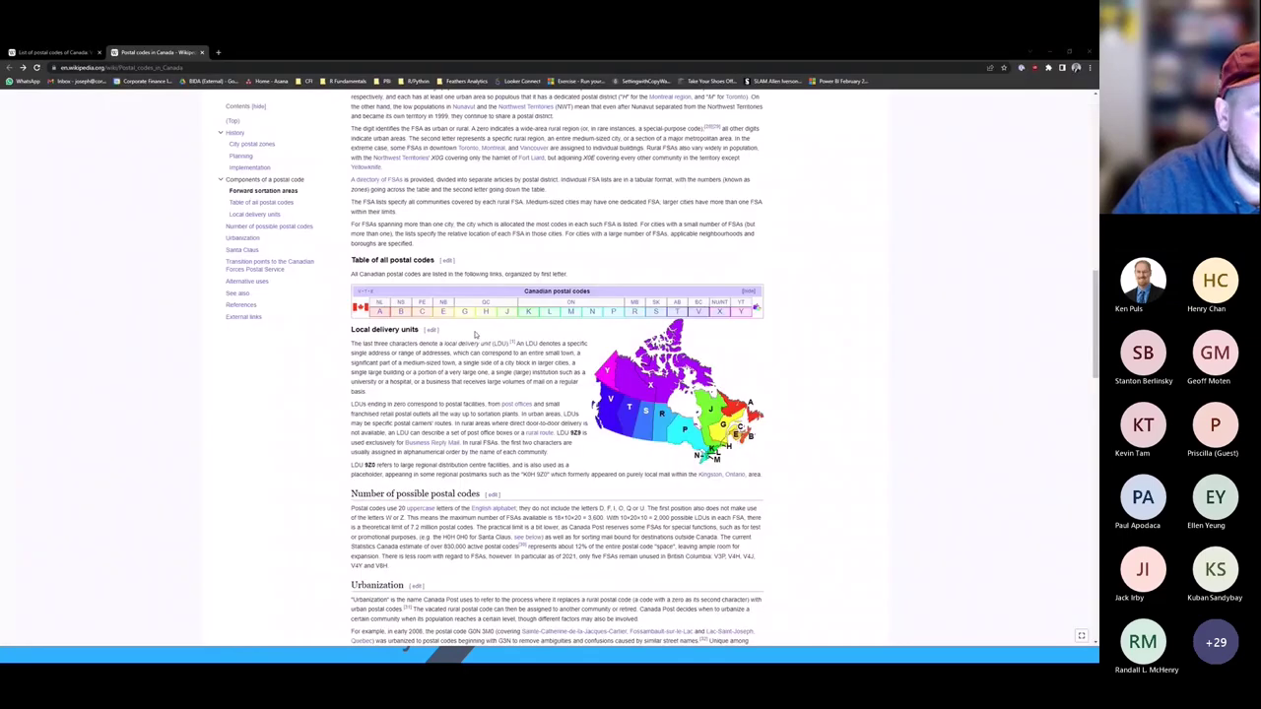
pyautogui.click(1089, 52)
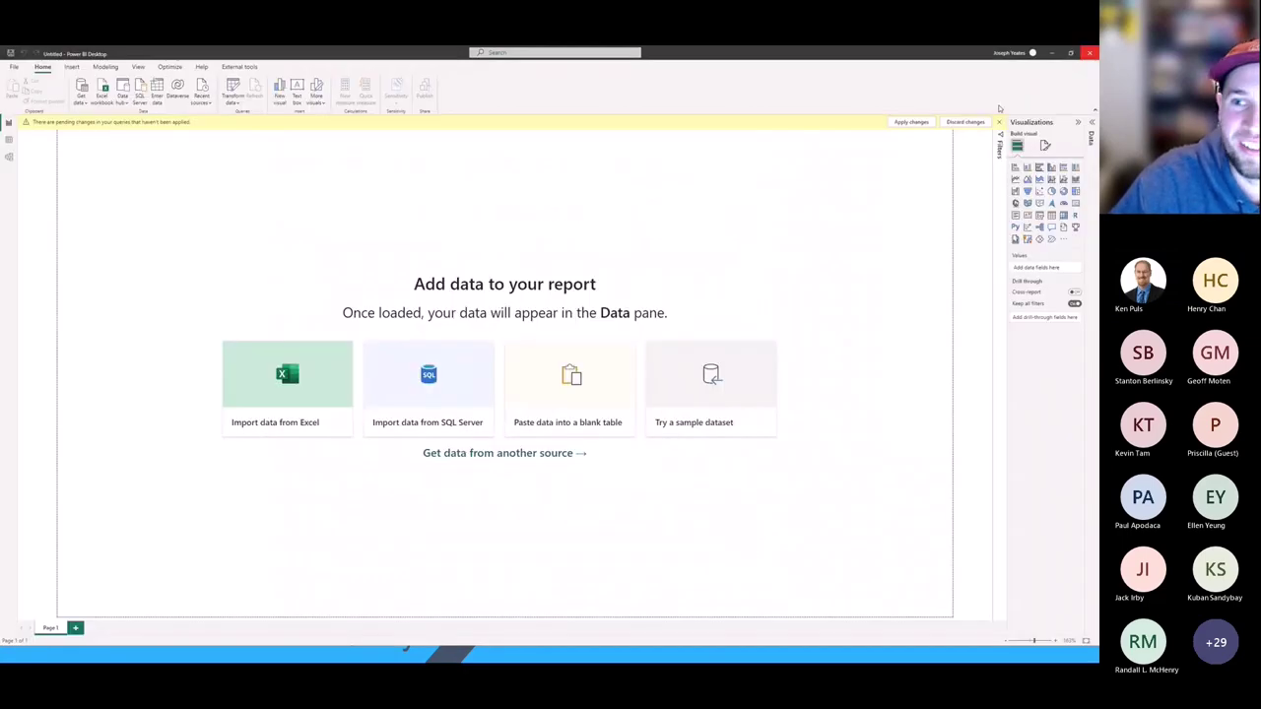
pyautogui.click(1090, 54)
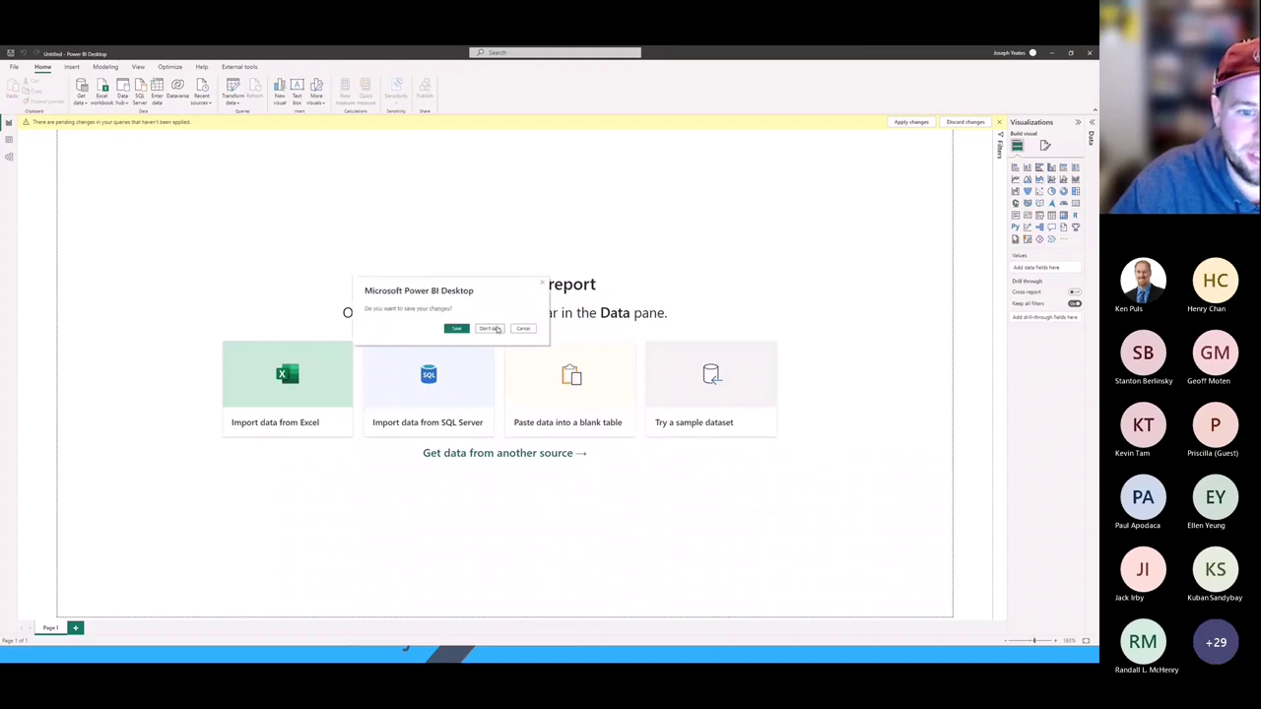
pyautogui.click(490, 328)
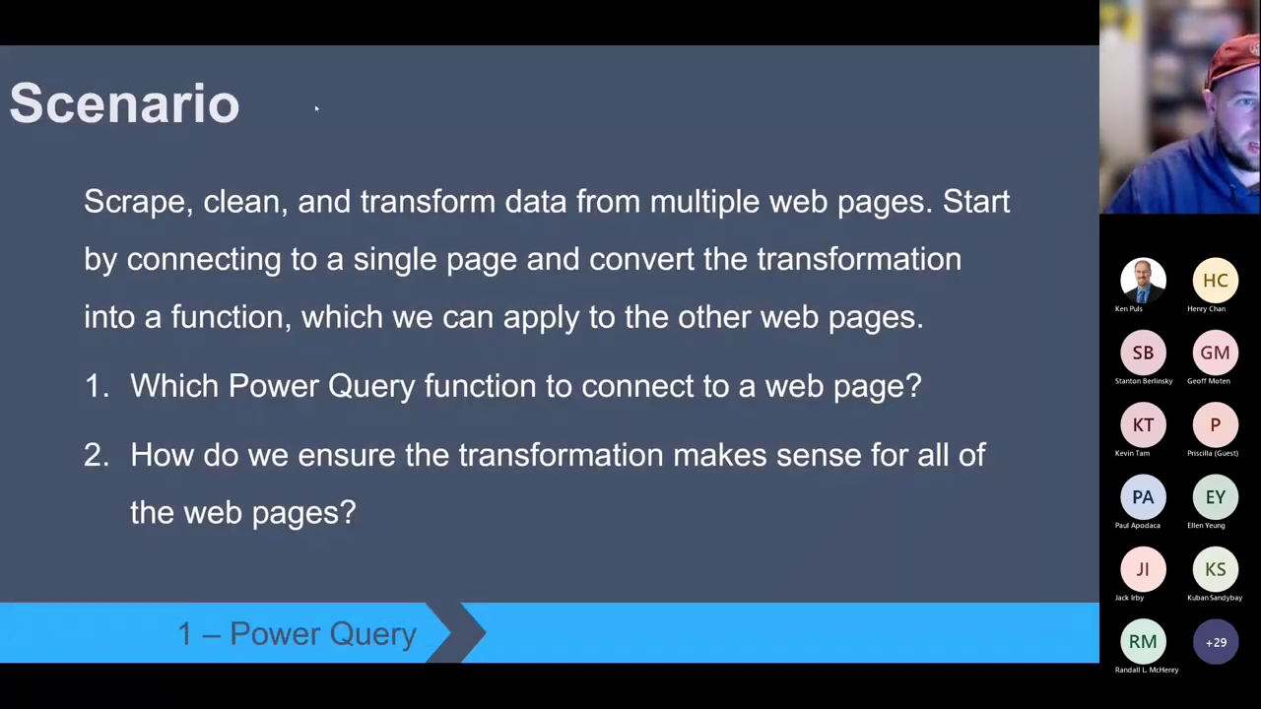
pyautogui.press('Right')
pyautogui.press('Left')
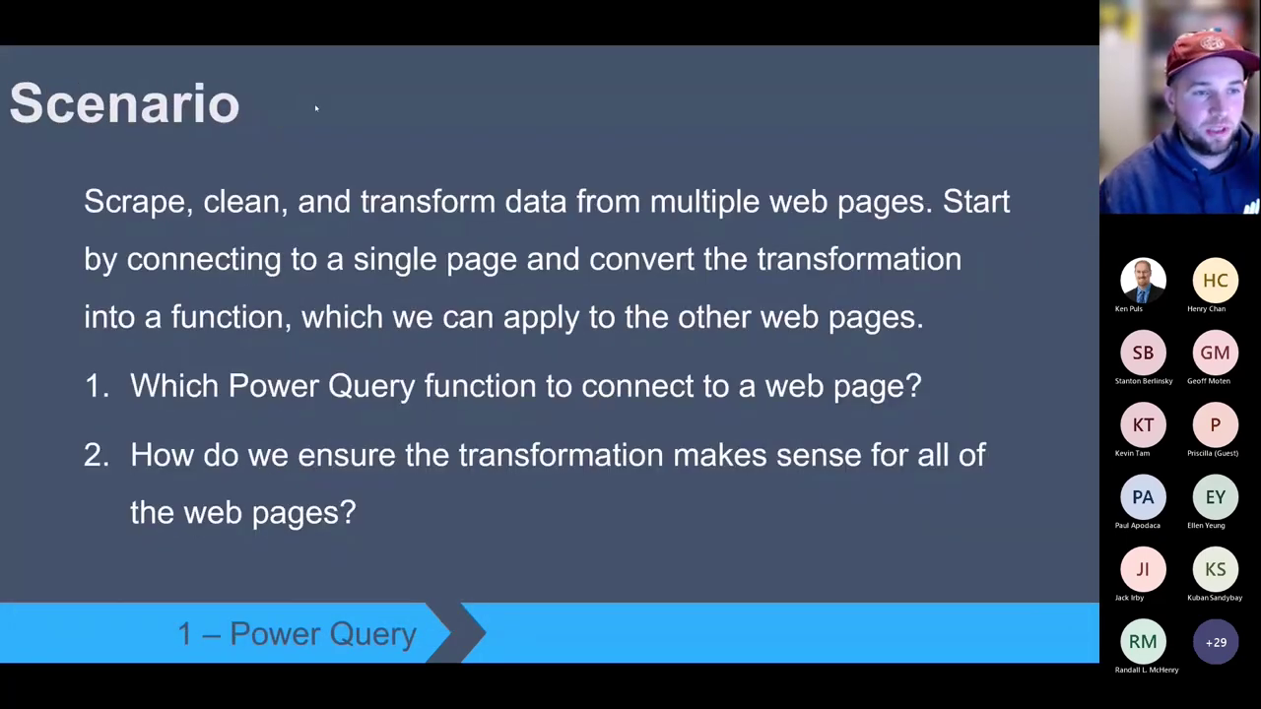
pyautogui.press('Right')
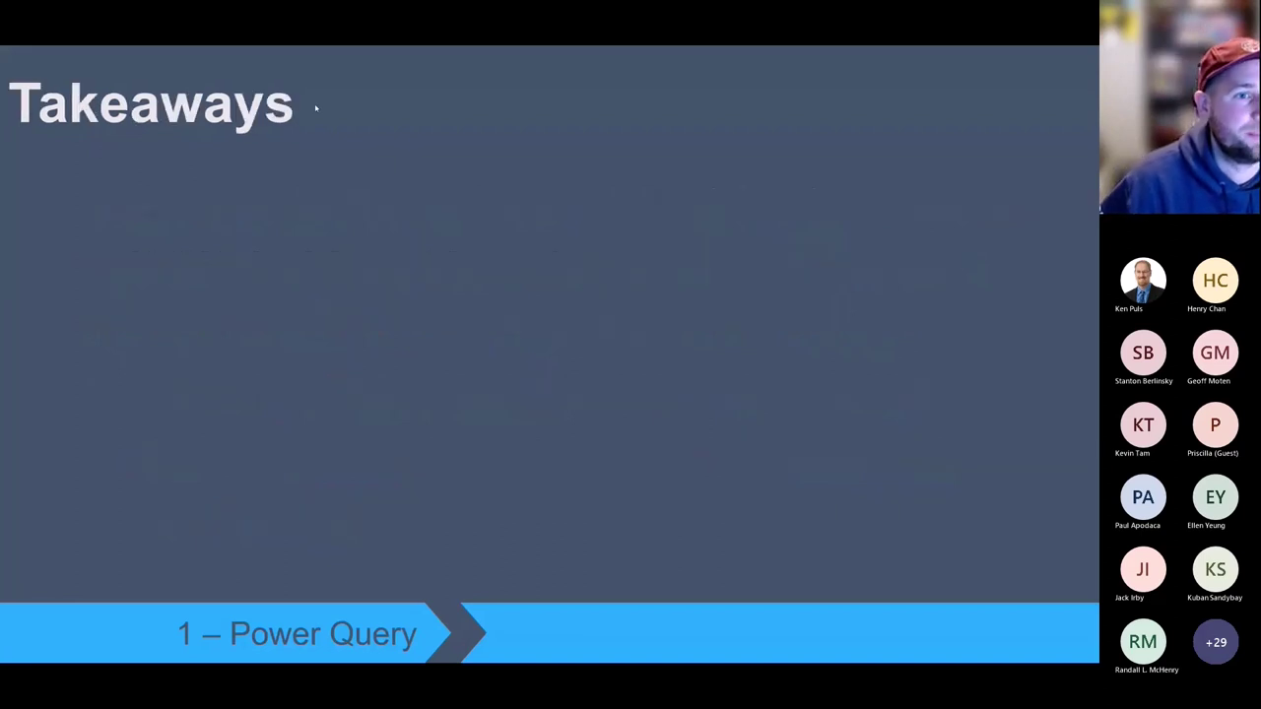
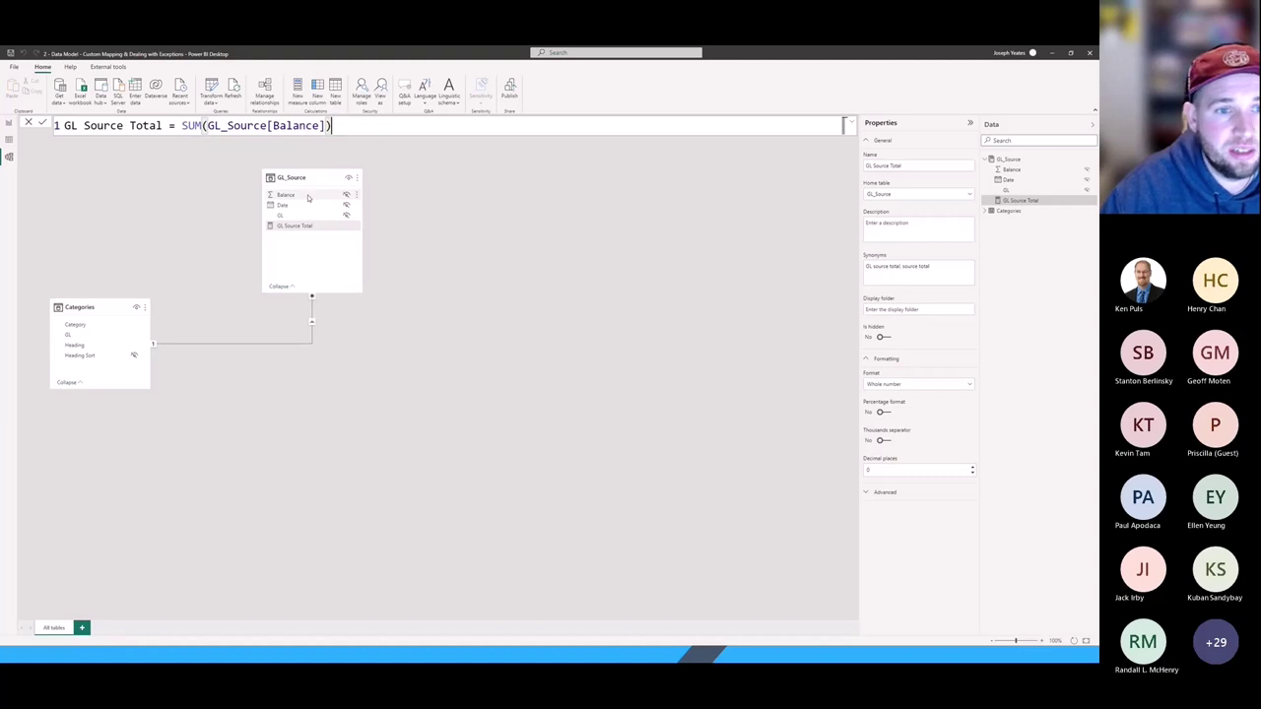
# Examine GL_Source's GL field in the data model and the Mapping report's GL Balances, category table and waterfall visuals.
pyautogui.click(293, 217)
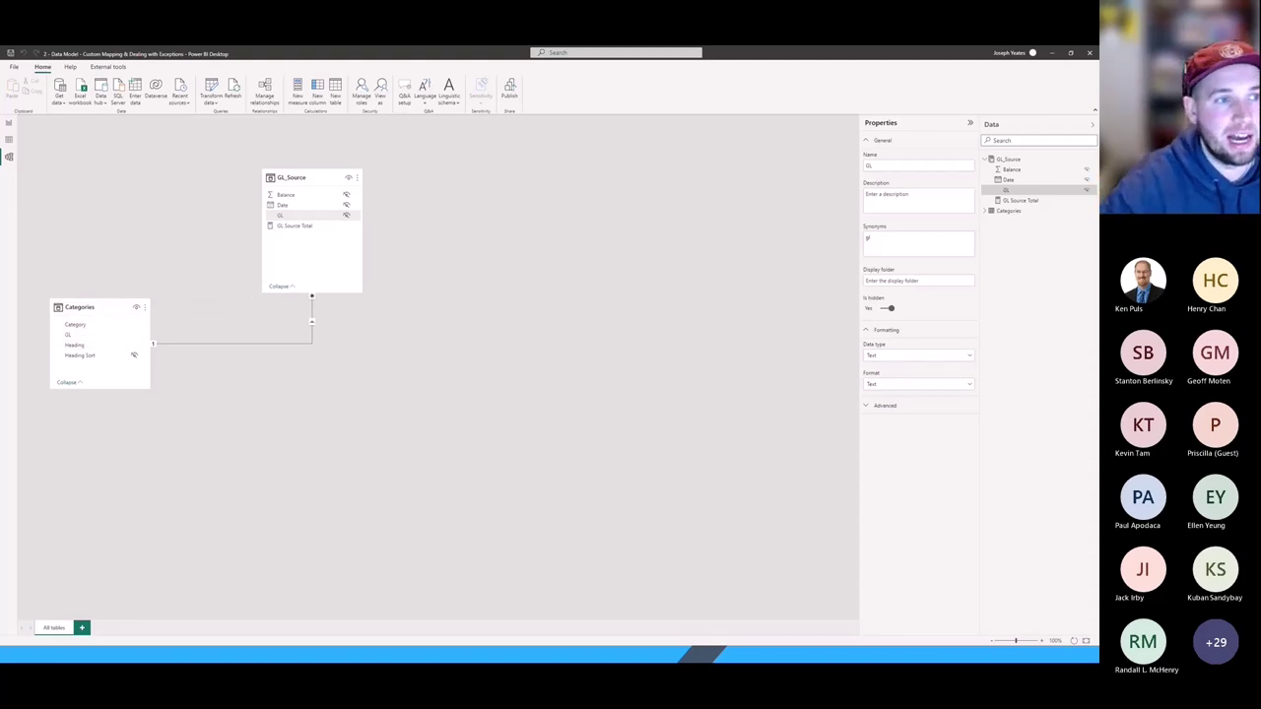
pyautogui.click(9, 125)
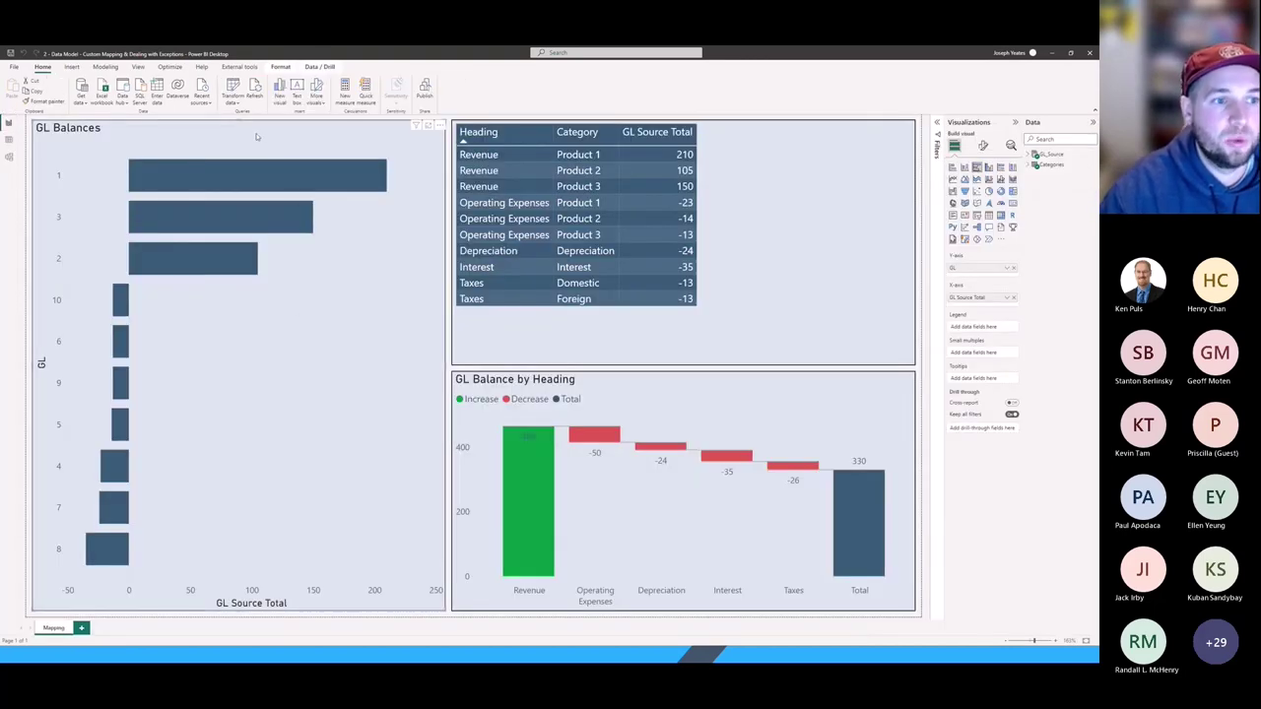
pyautogui.moveTo(192, 232)
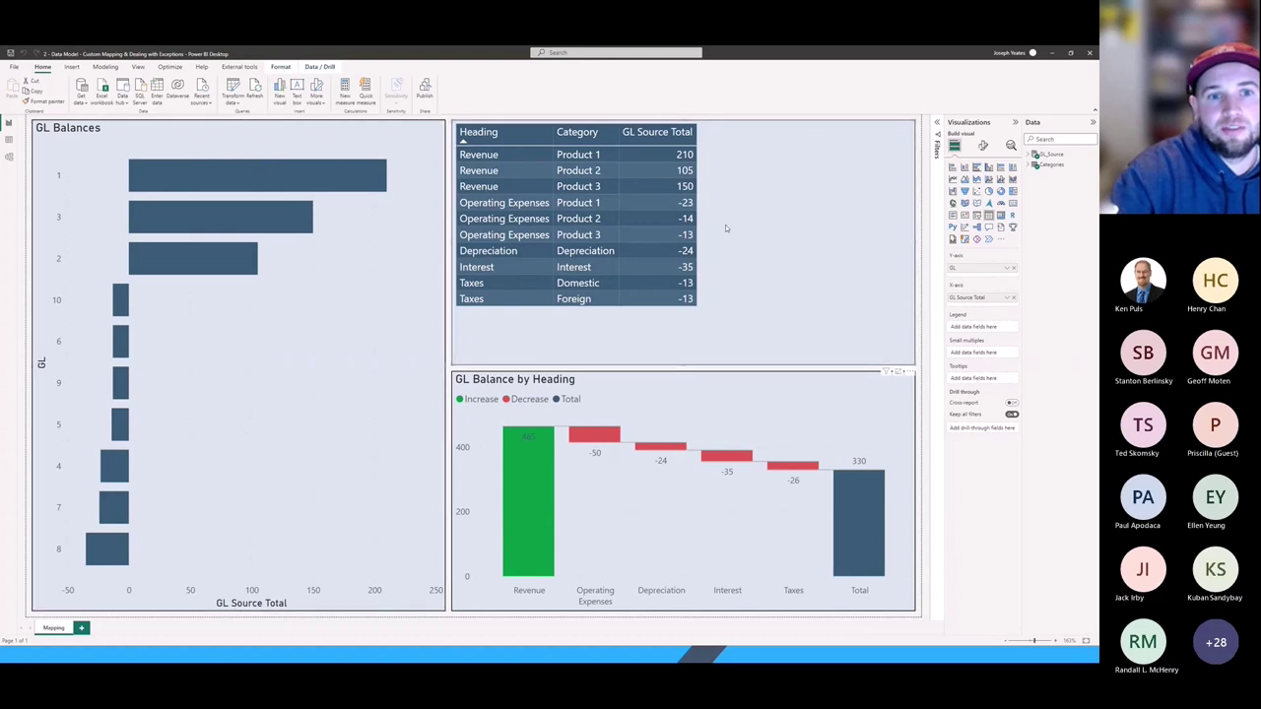
pyautogui.click(657, 132)
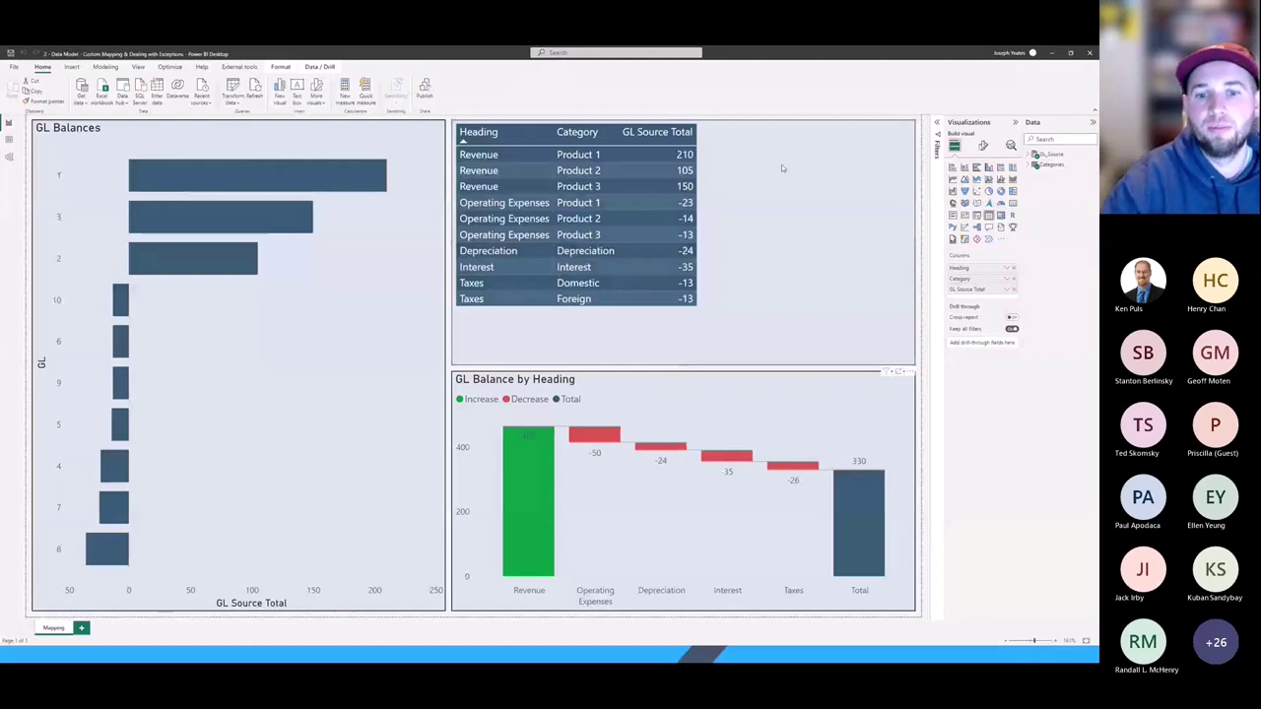
pyautogui.click(758, 420)
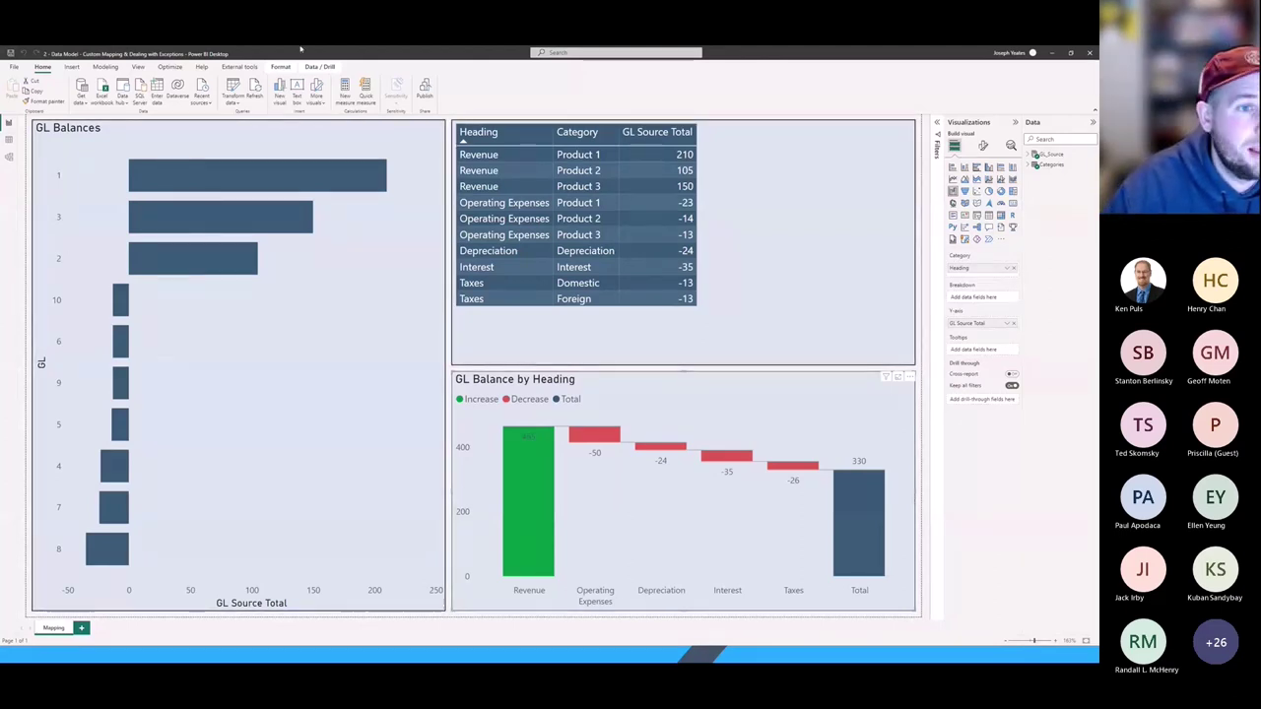
# Open the report's queries in the Power Query Editor and compare the Remap query with GL_Source.
pyautogui.click(242, 88)
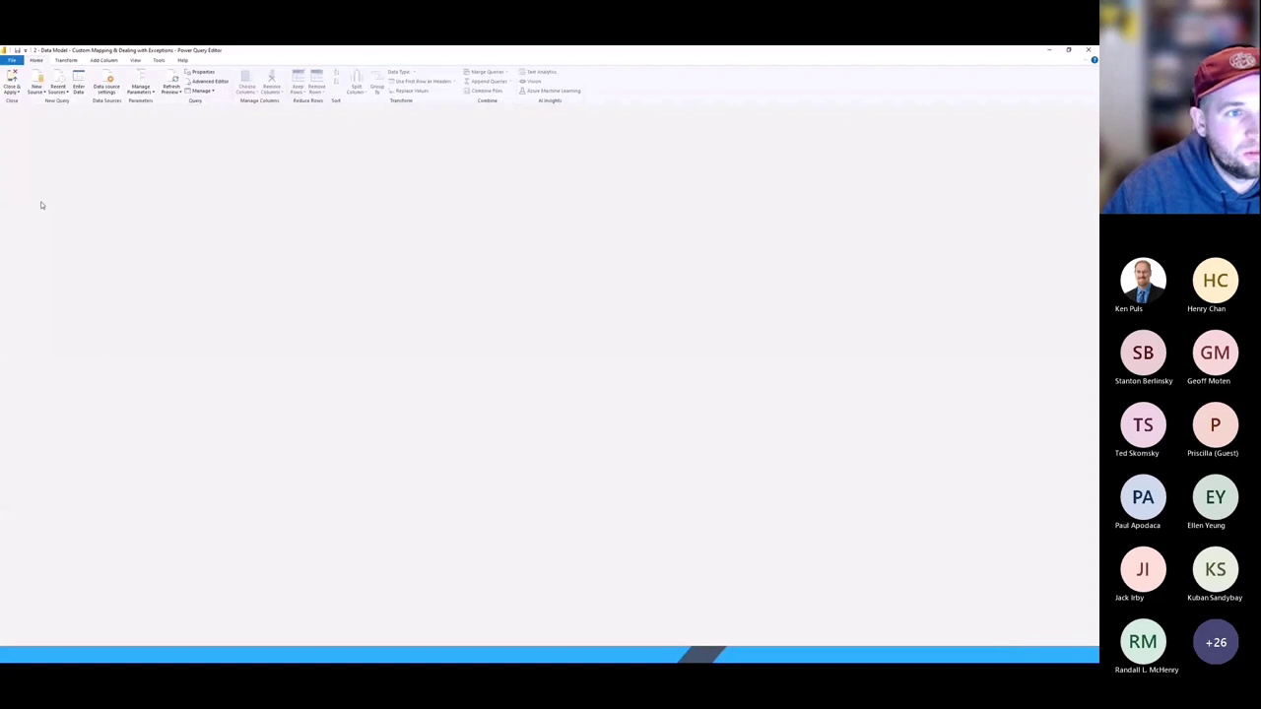
pyautogui.click(24, 169)
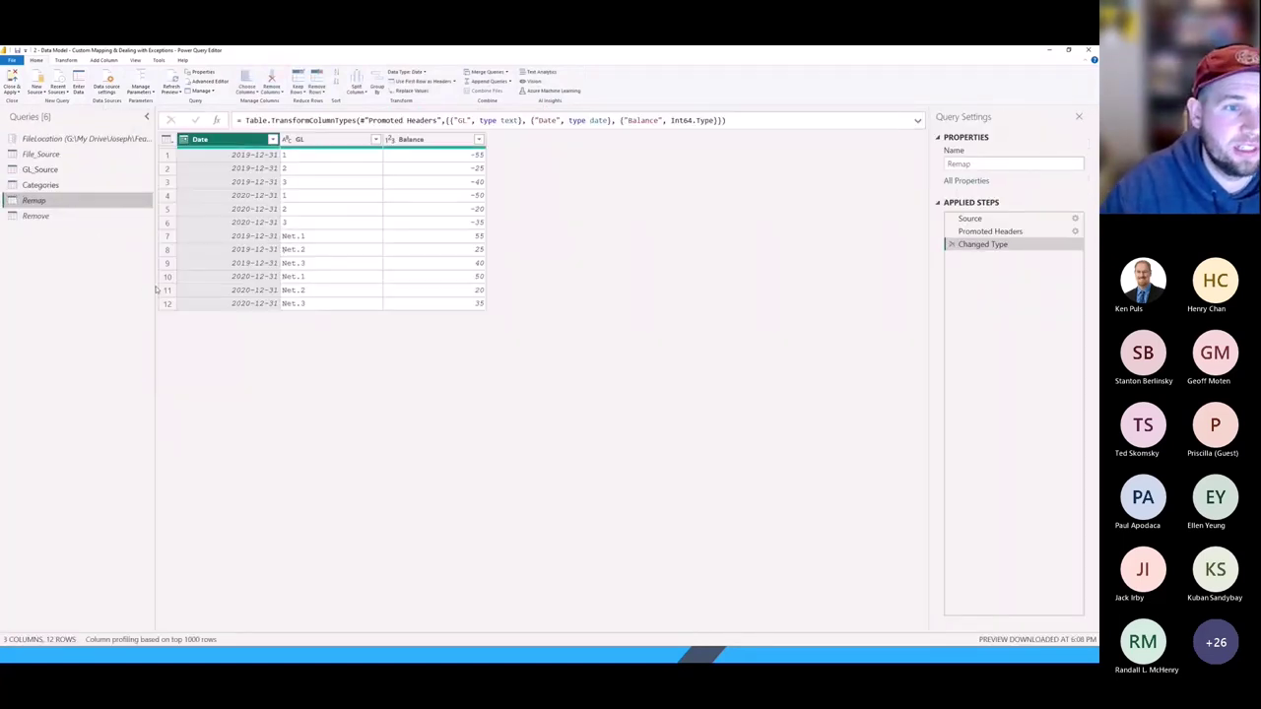
pyautogui.moveTo(152, 289); pyautogui.dragTo(101, 288)
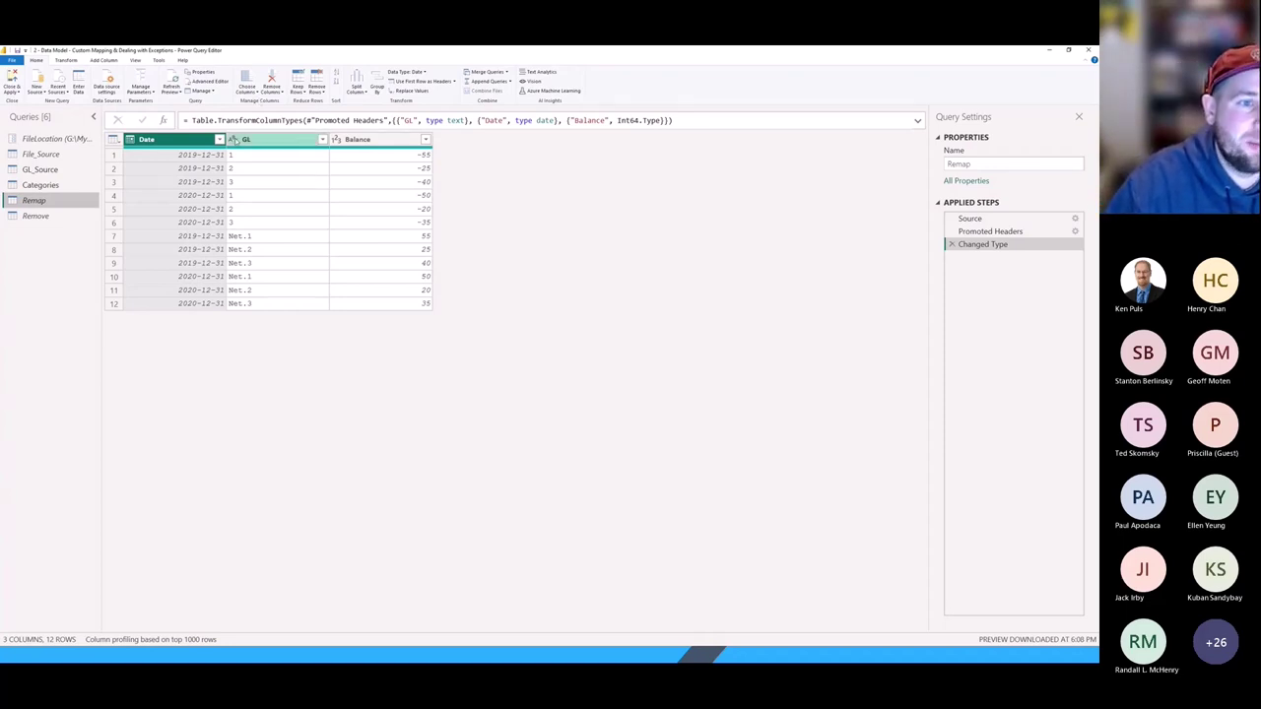
pyautogui.click(40, 170)
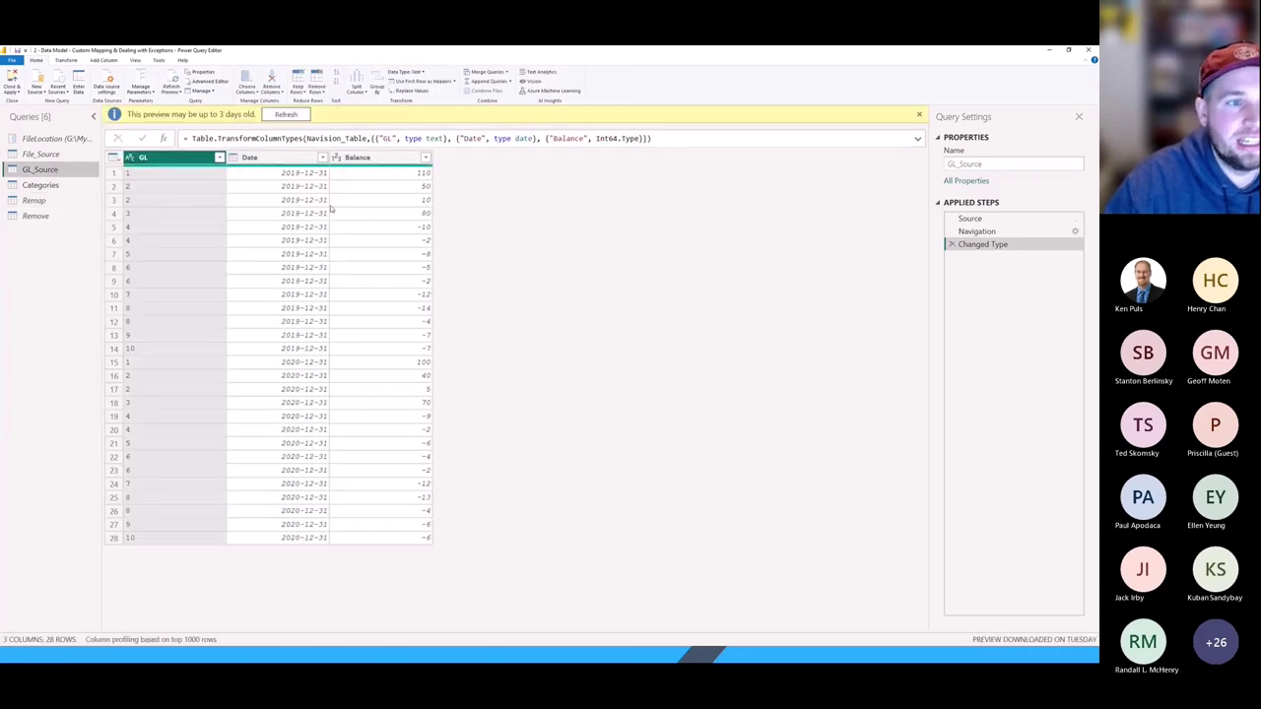
pyautogui.click(36, 201)
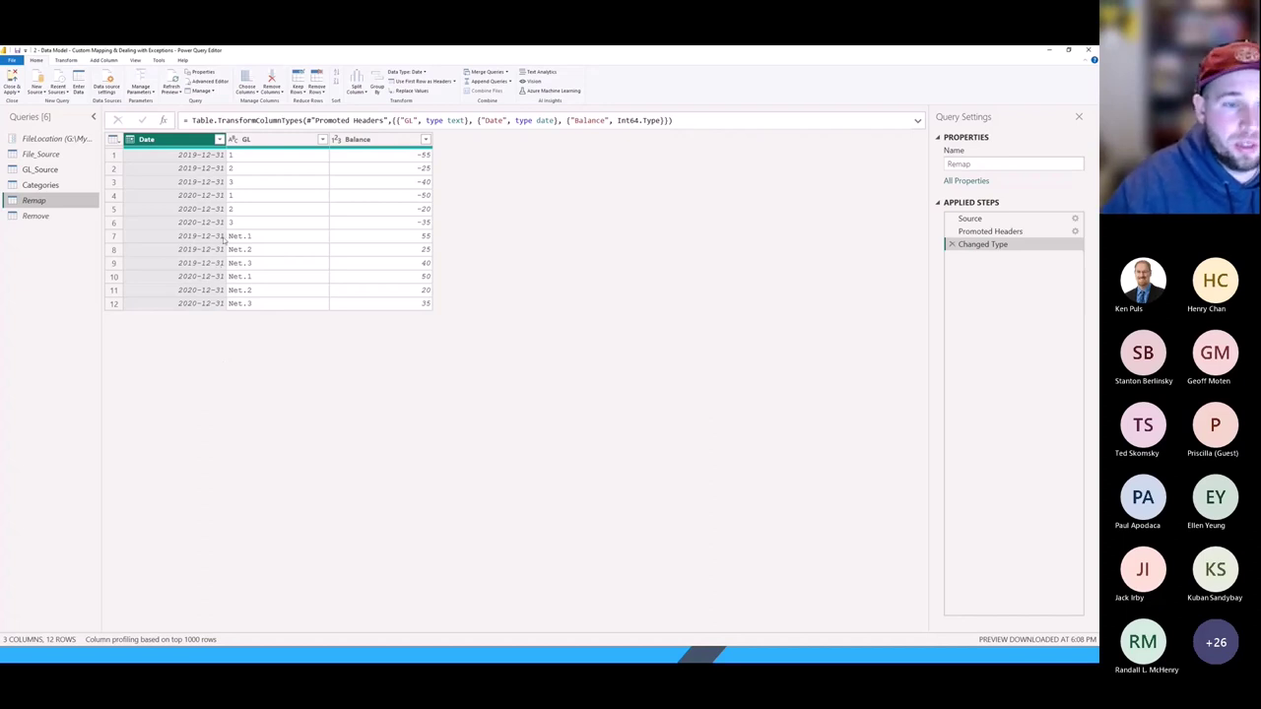
# Examine the Remap query's GL column and compare its 2019-12-31 rows for GL 1 and Net.1.
pyautogui.click(260, 142)
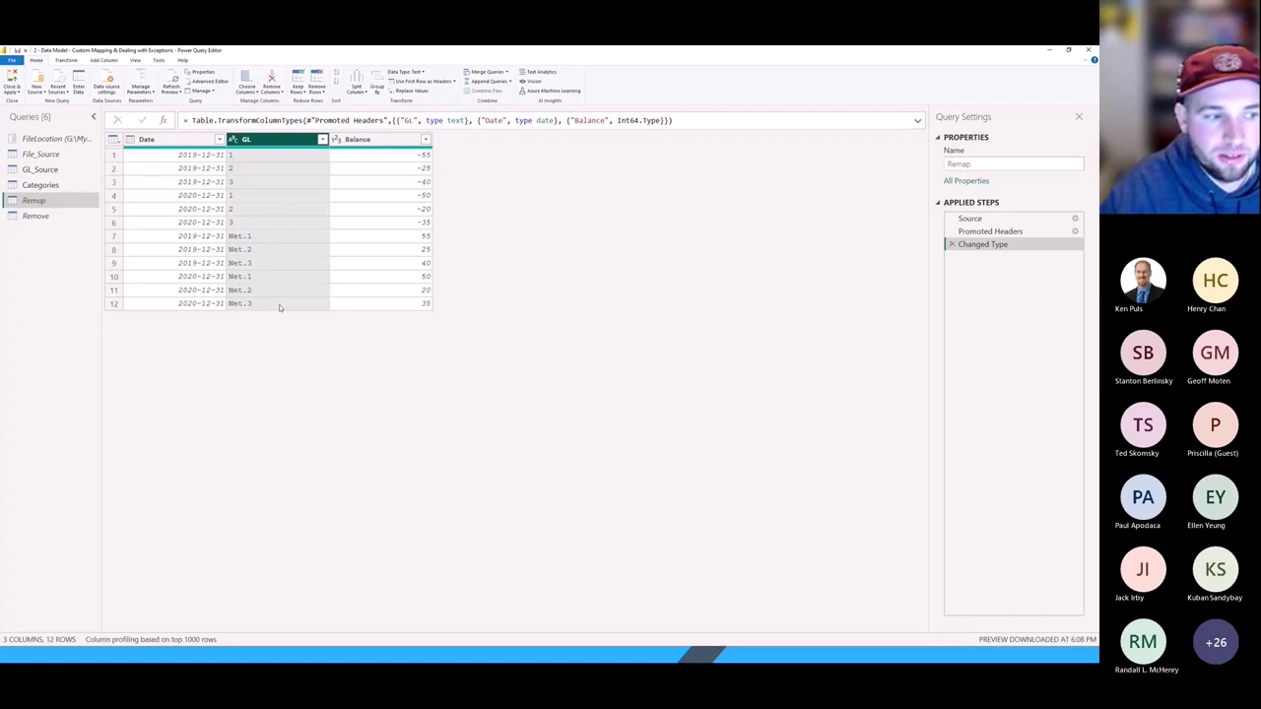
pyautogui.click(113, 154)
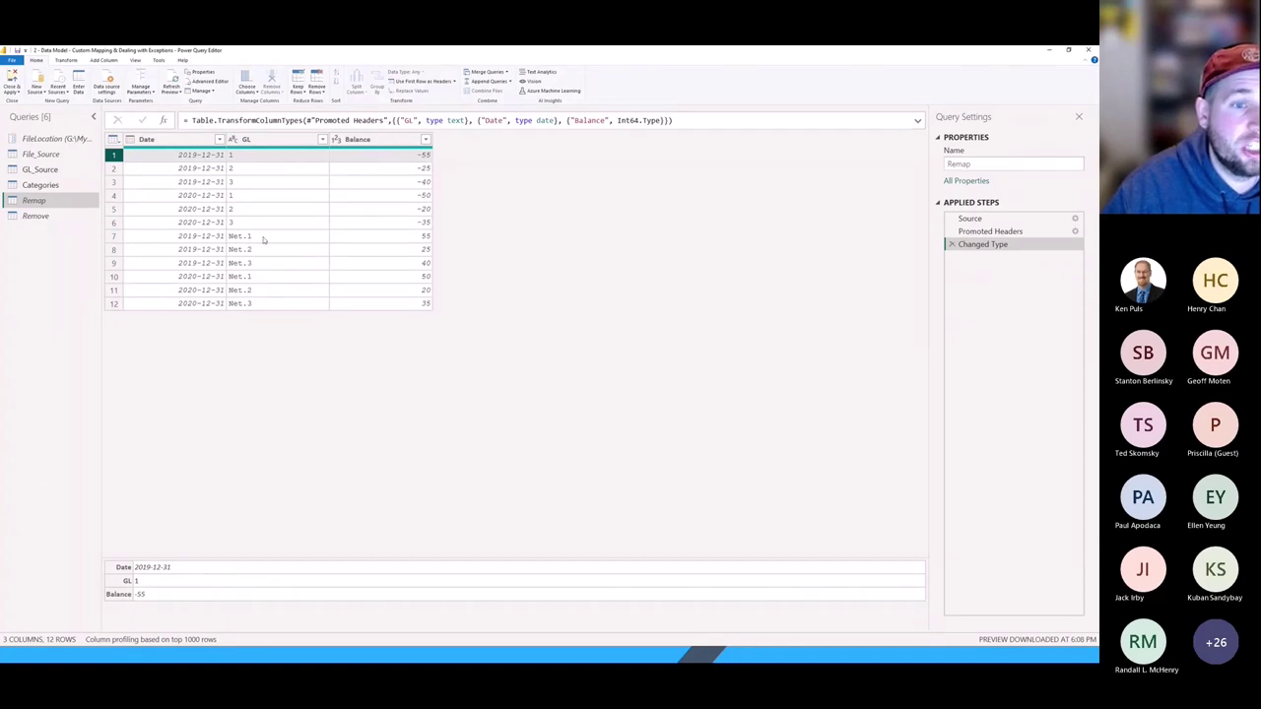
pyautogui.click(123, 237)
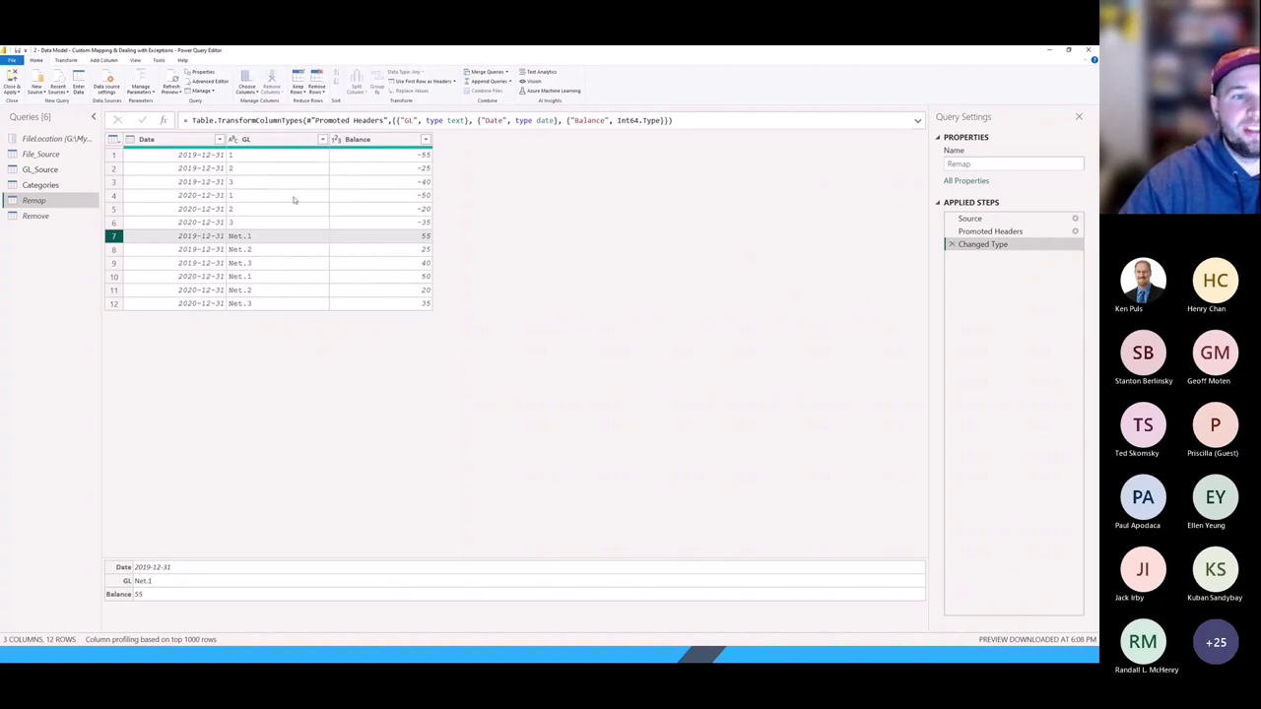
# Enable loading for the Remove and Remap queries and apply the changes to the report.
pyautogui.click(36, 216)
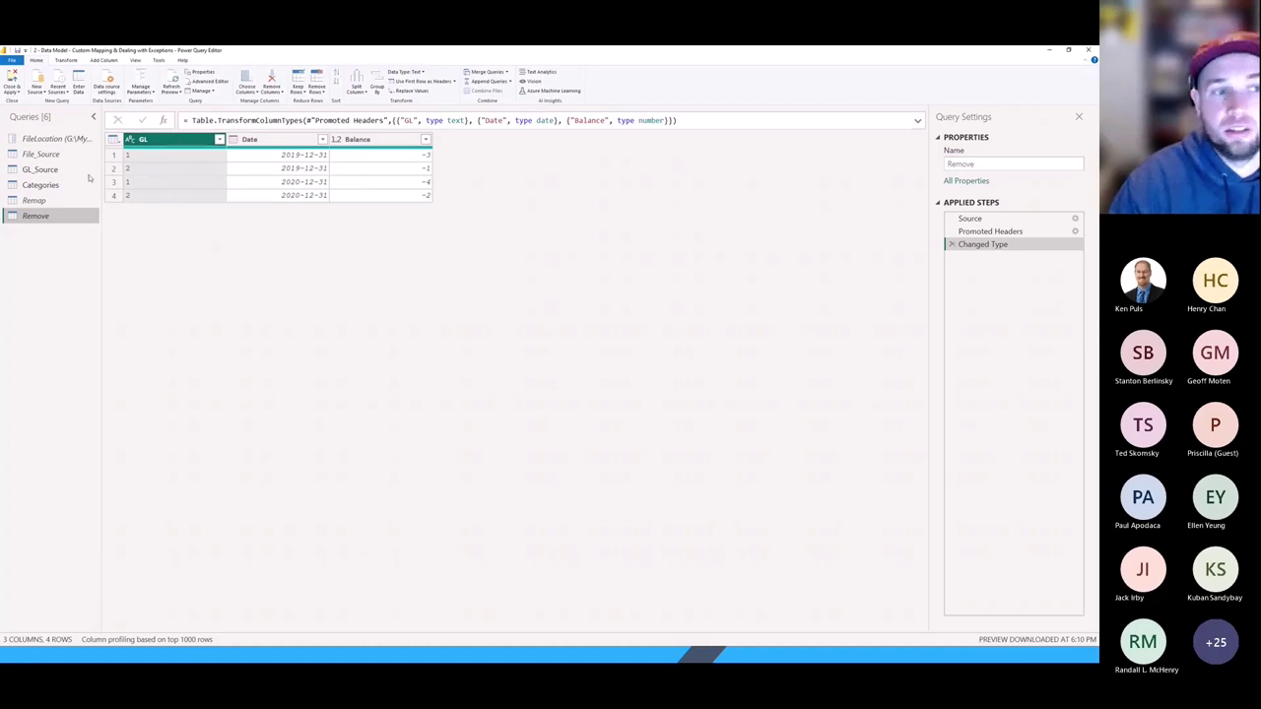
pyautogui.rightClick(44, 201)
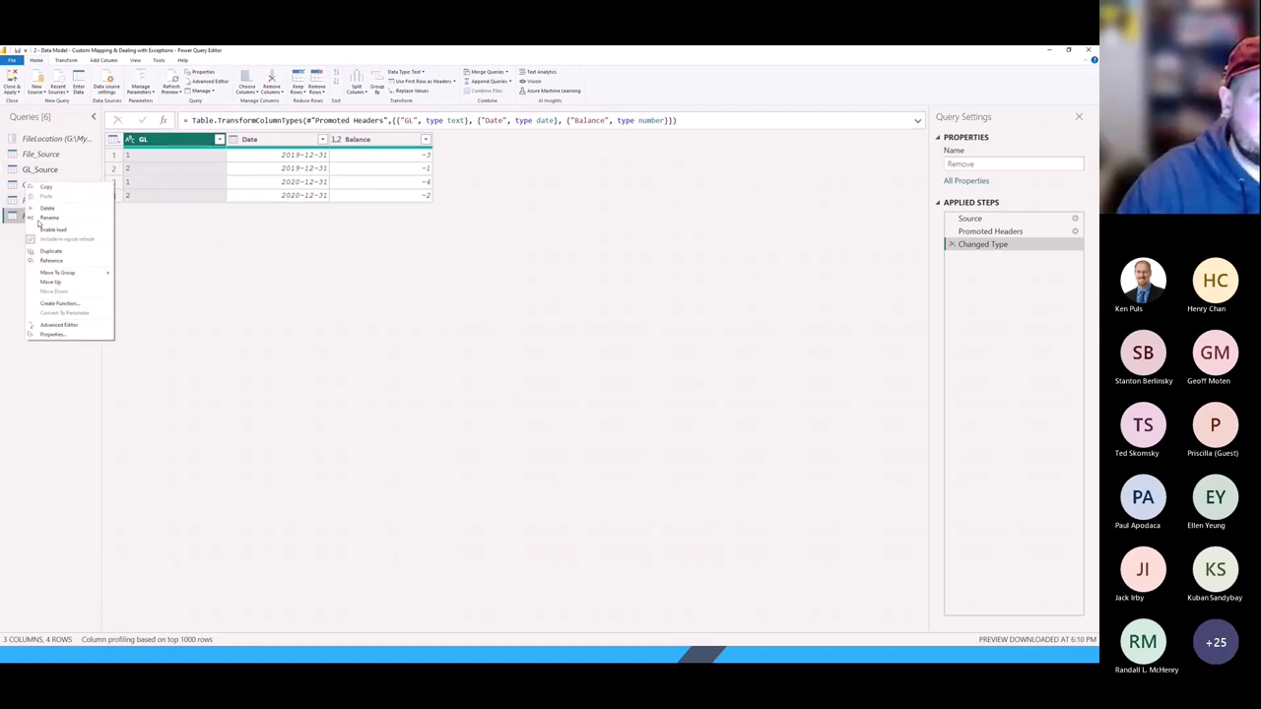
pyautogui.press('Escape')
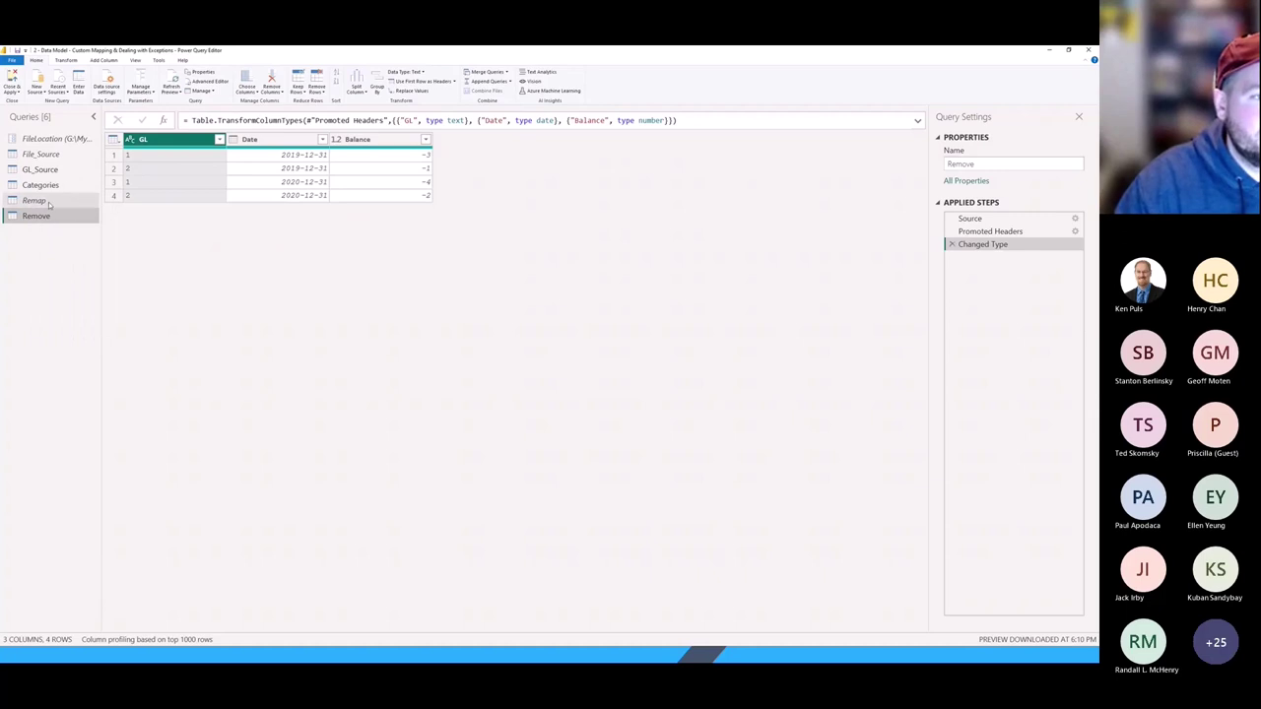
pyautogui.click(33, 201)
pyautogui.rightClick(34, 207)
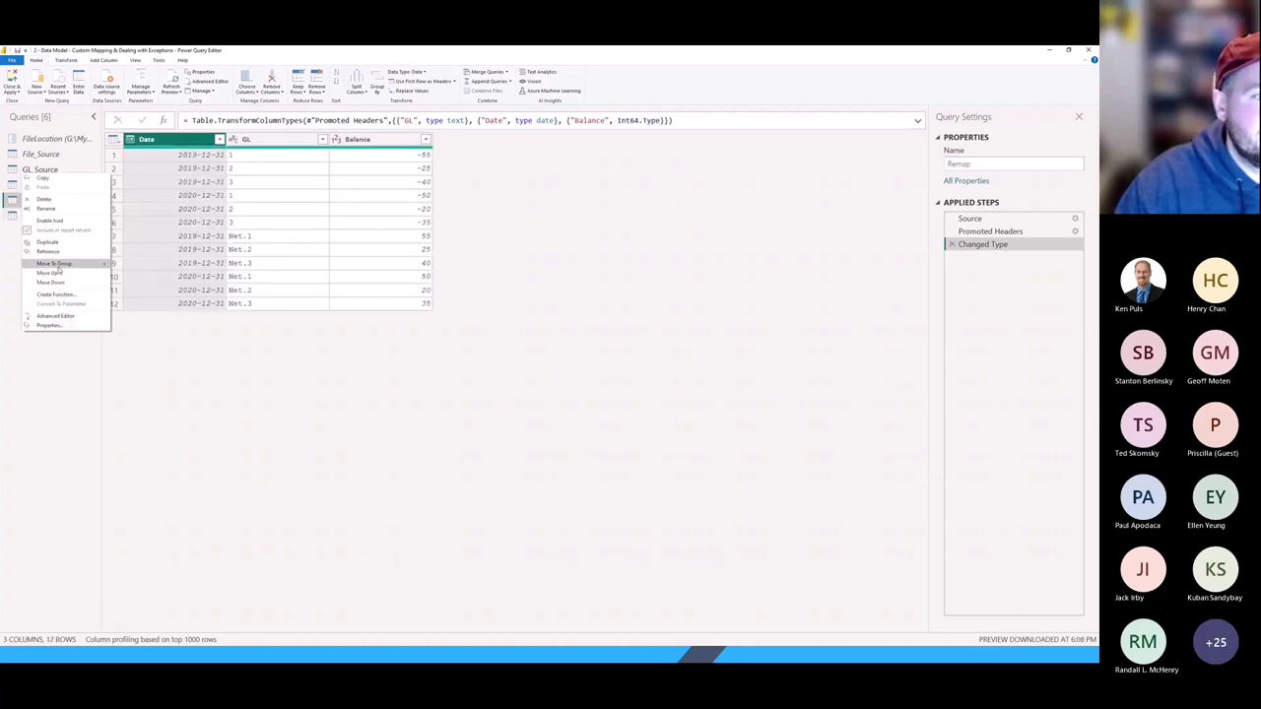
pyautogui.press('Escape')
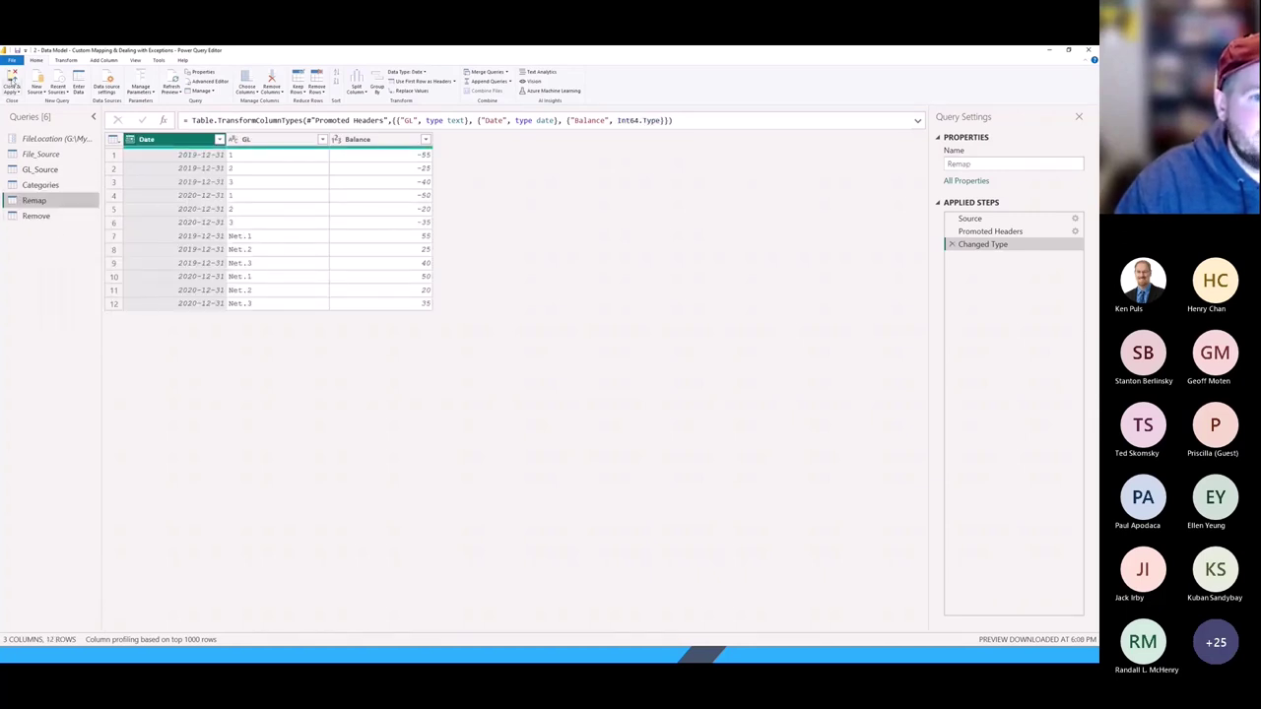
pyautogui.click(11, 82)
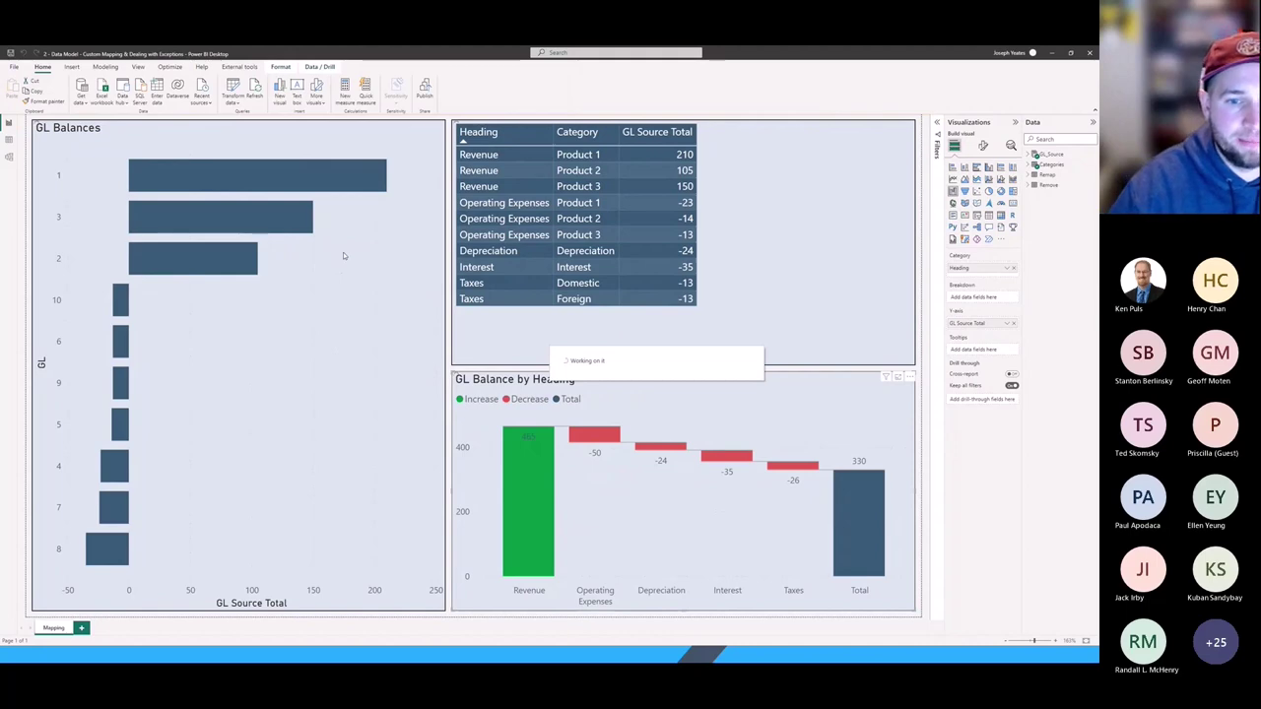
# Arrange the data model diagram with Remap and Remove stacked below GL_Source and Categories placed beside them.
pyautogui.click(8, 157)
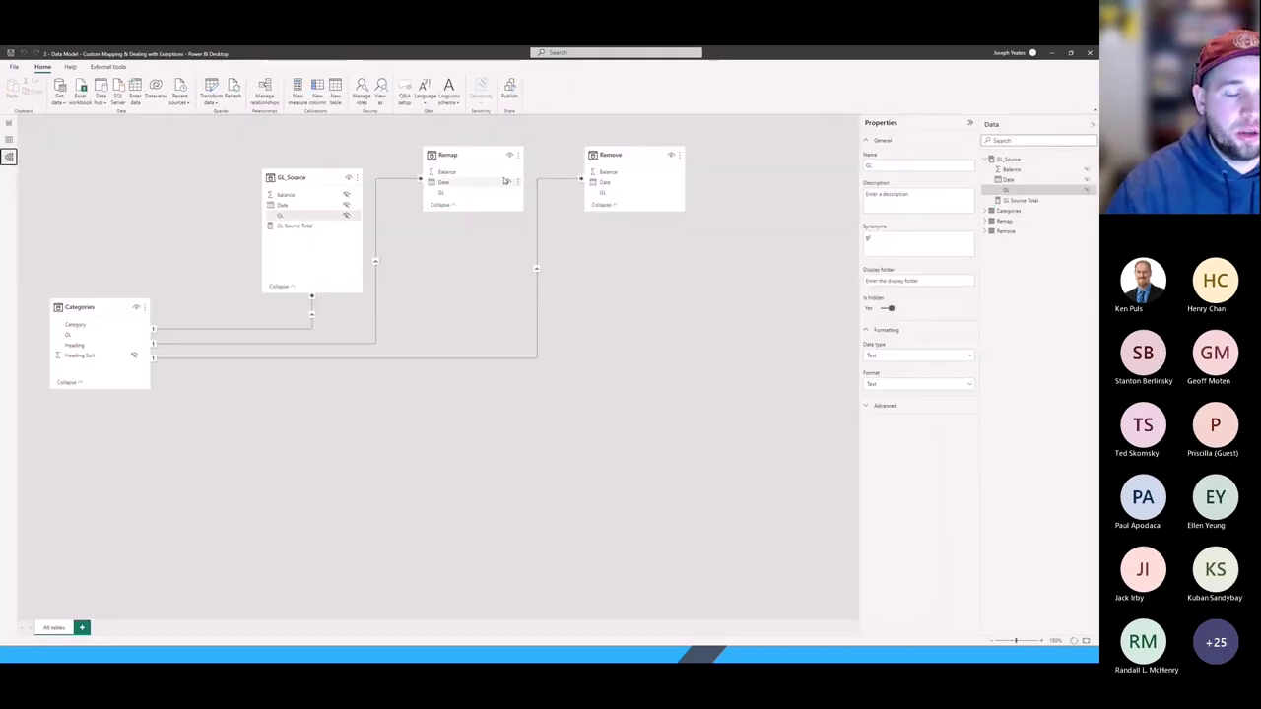
pyautogui.moveTo(89, 308); pyautogui.dragTo(99, 274)
pyautogui.moveTo(467, 161); pyautogui.dragTo(316, 328)
pyautogui.moveTo(599, 160); pyautogui.dragTo(277, 497)
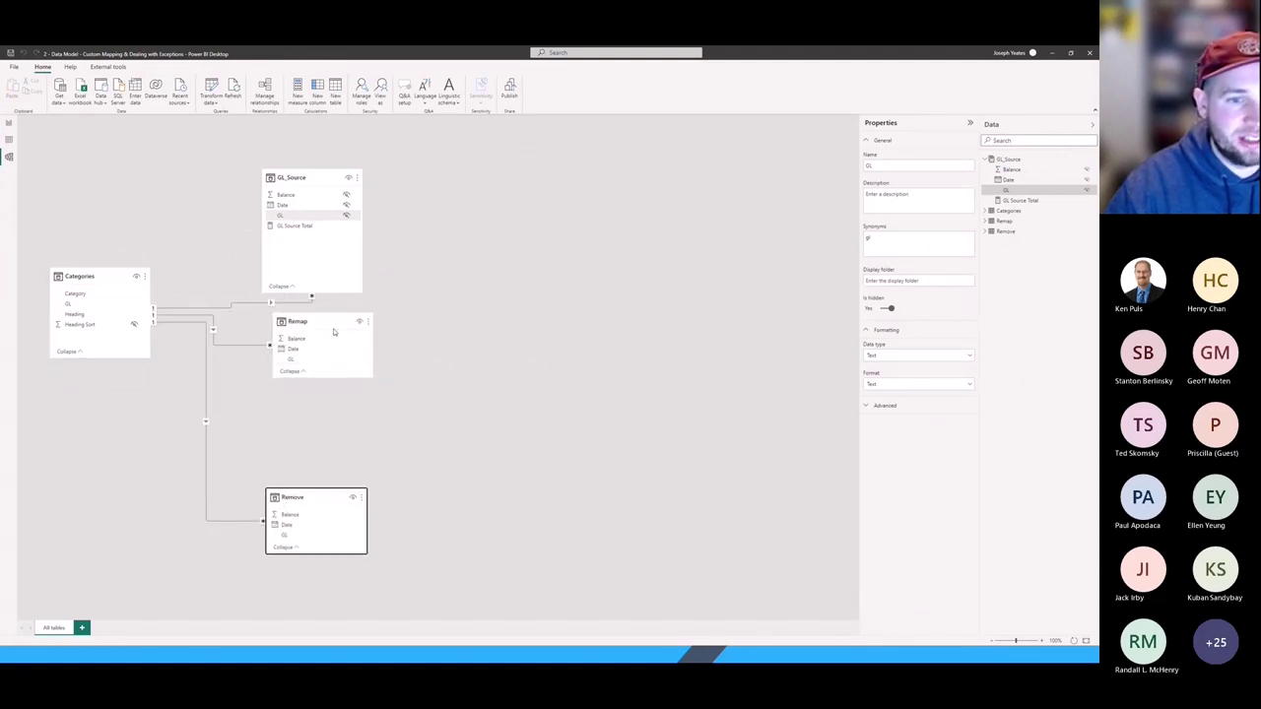
pyautogui.moveTo(322, 320); pyautogui.dragTo(326, 384)
pyautogui.moveTo(72, 265); pyautogui.dragTo(72, 313)
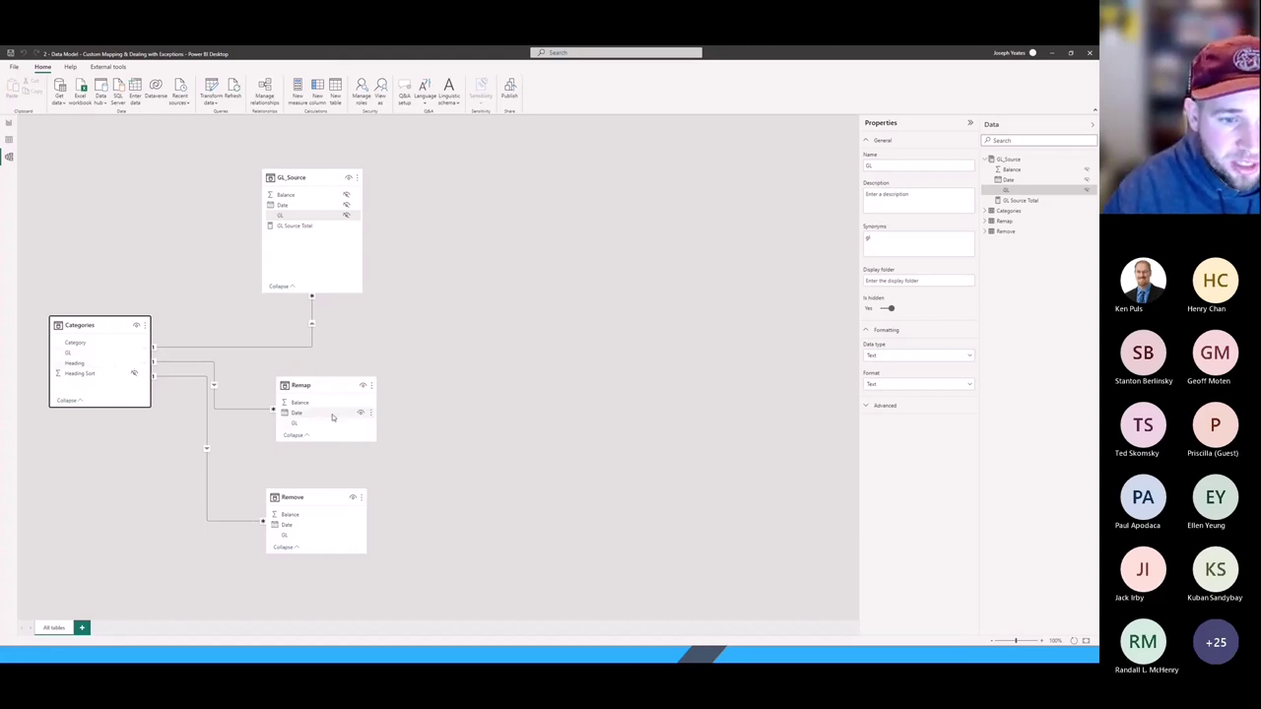
# Hide the GL and Date fields of the Remap and Remove tables from report view.
pyautogui.click(359, 425)
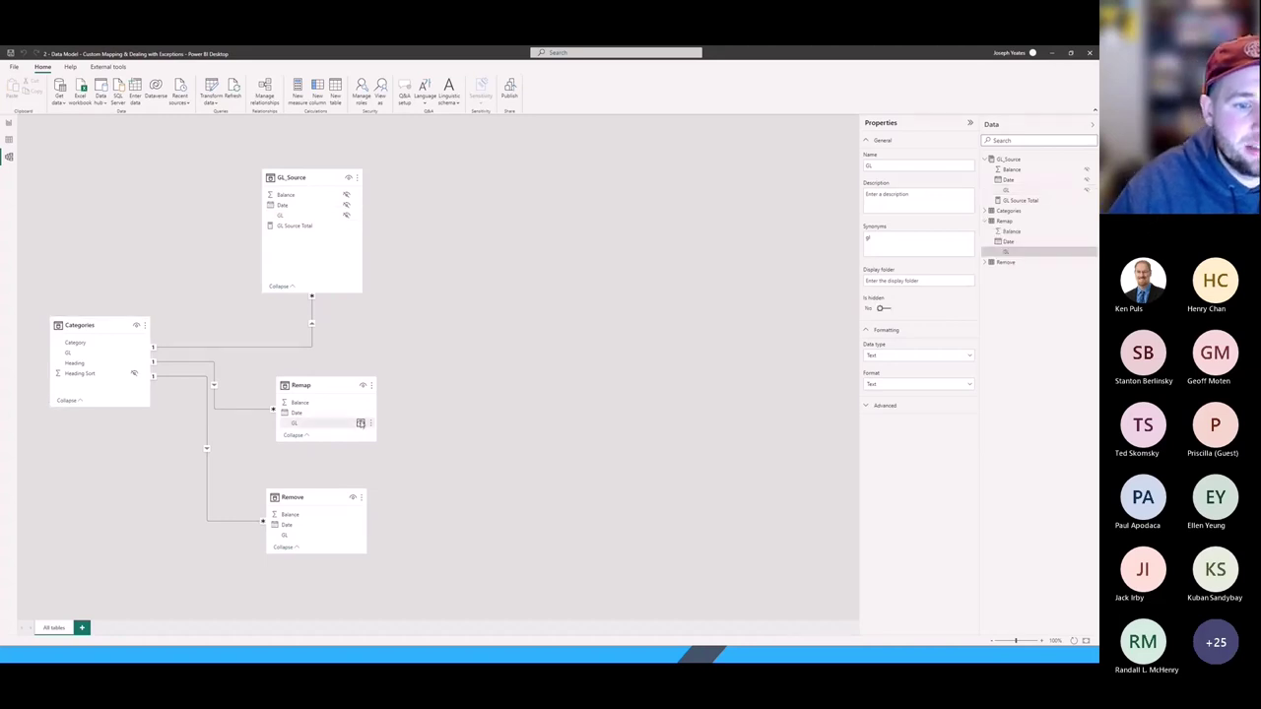
pyautogui.click(361, 424)
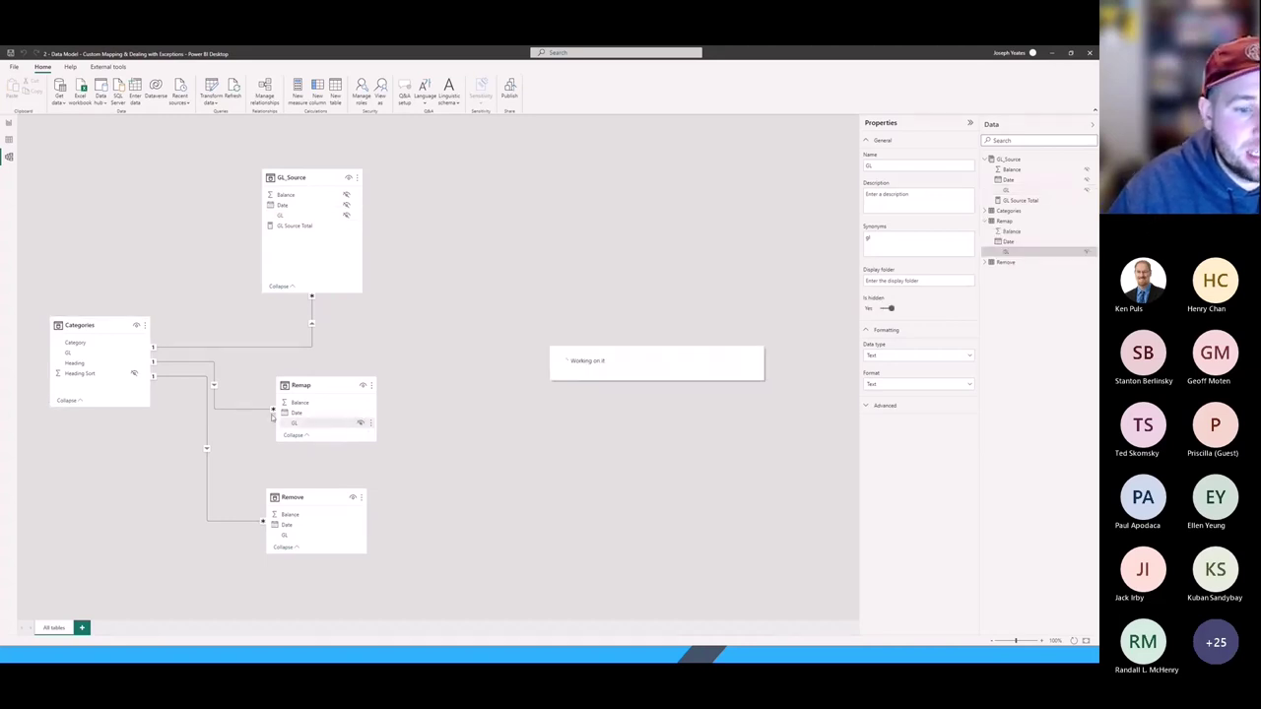
pyautogui.click(352, 536)
pyautogui.click(353, 535)
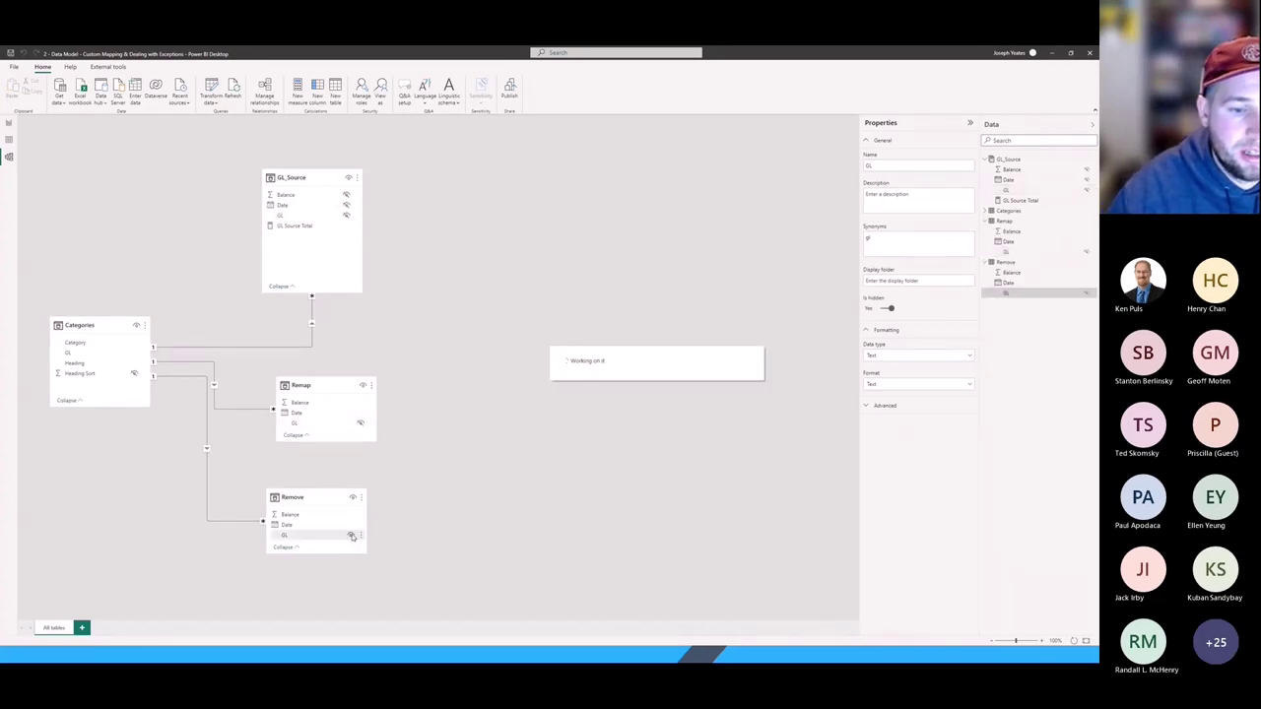
pyautogui.click(351, 525)
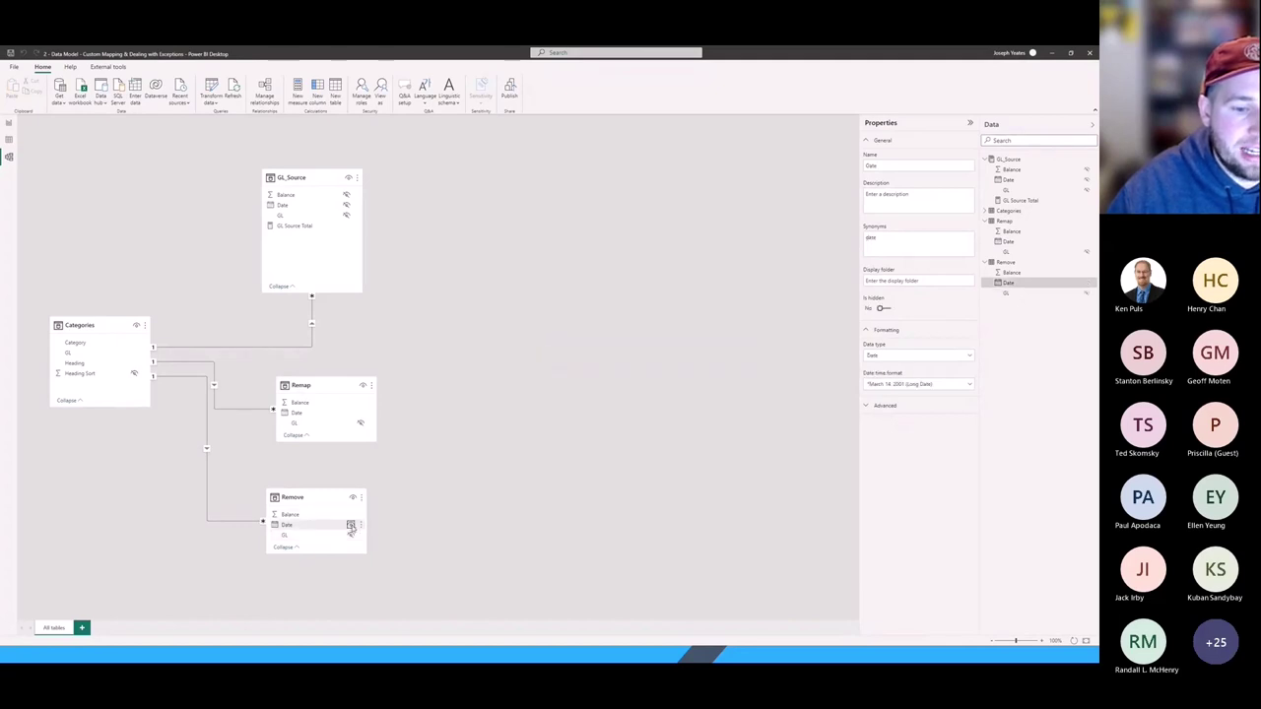
pyautogui.click(350, 525)
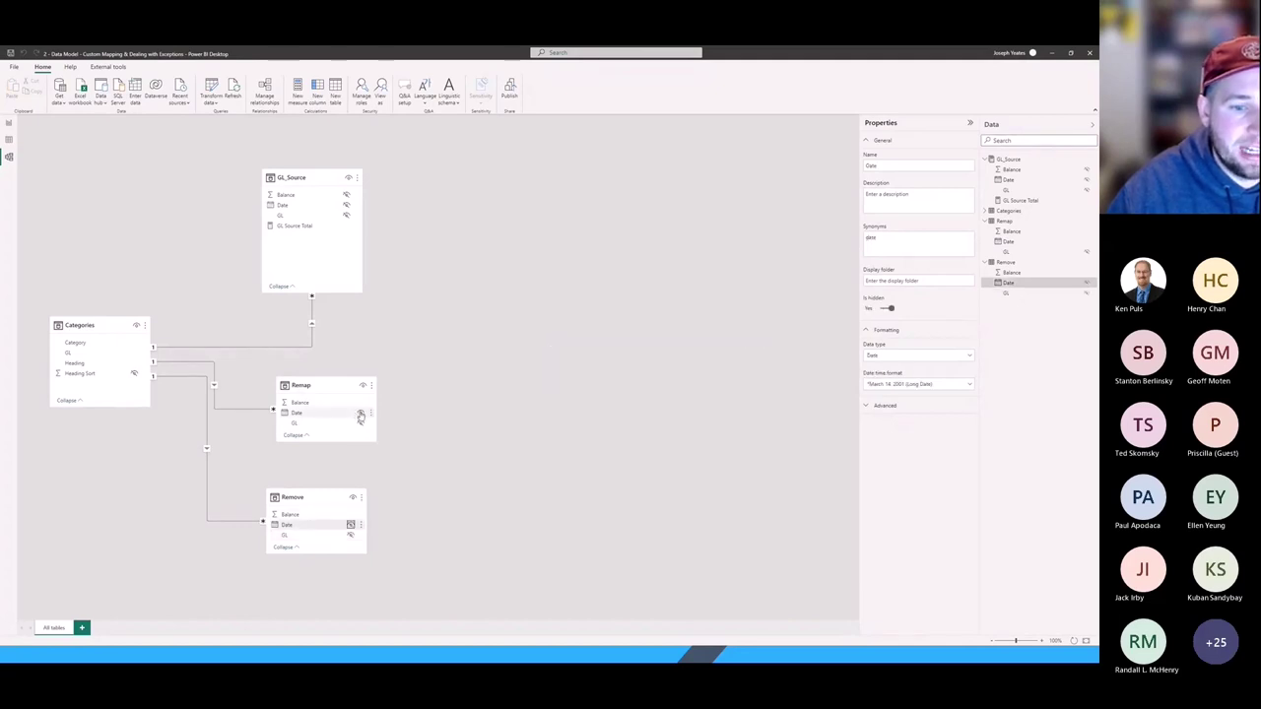
pyautogui.click(360, 414)
pyautogui.click(361, 415)
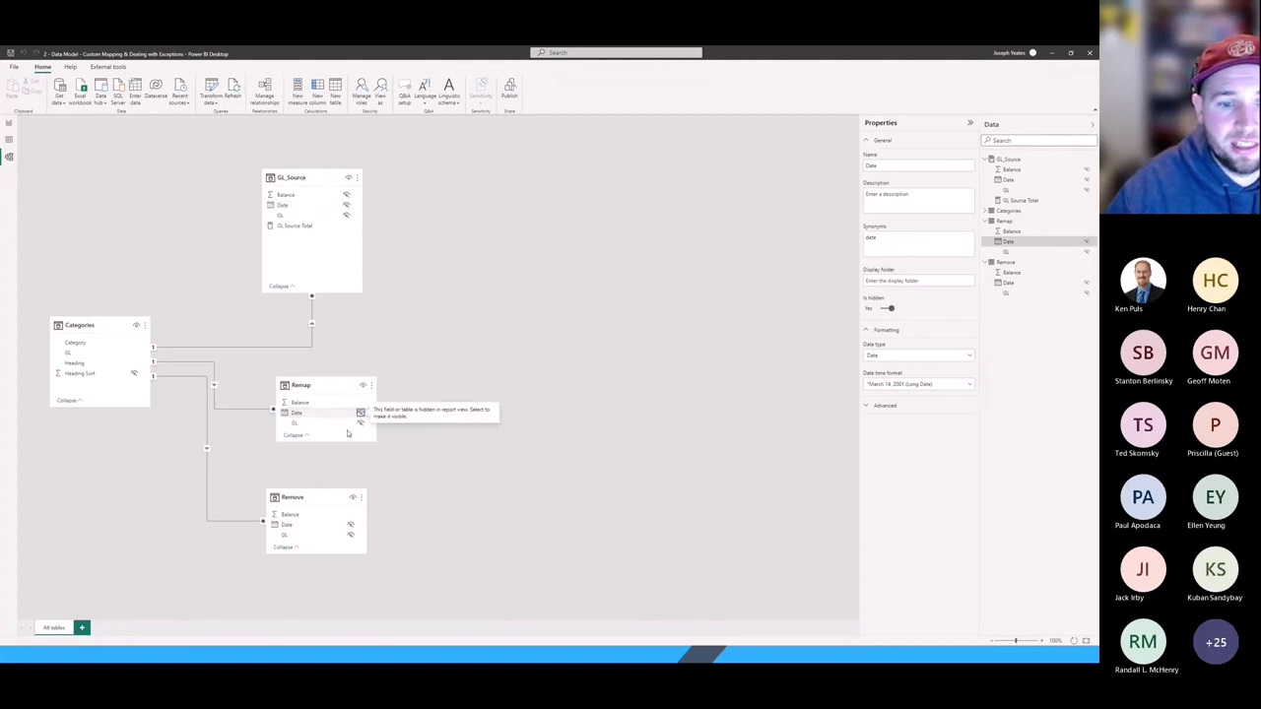
pyautogui.click(485, 505)
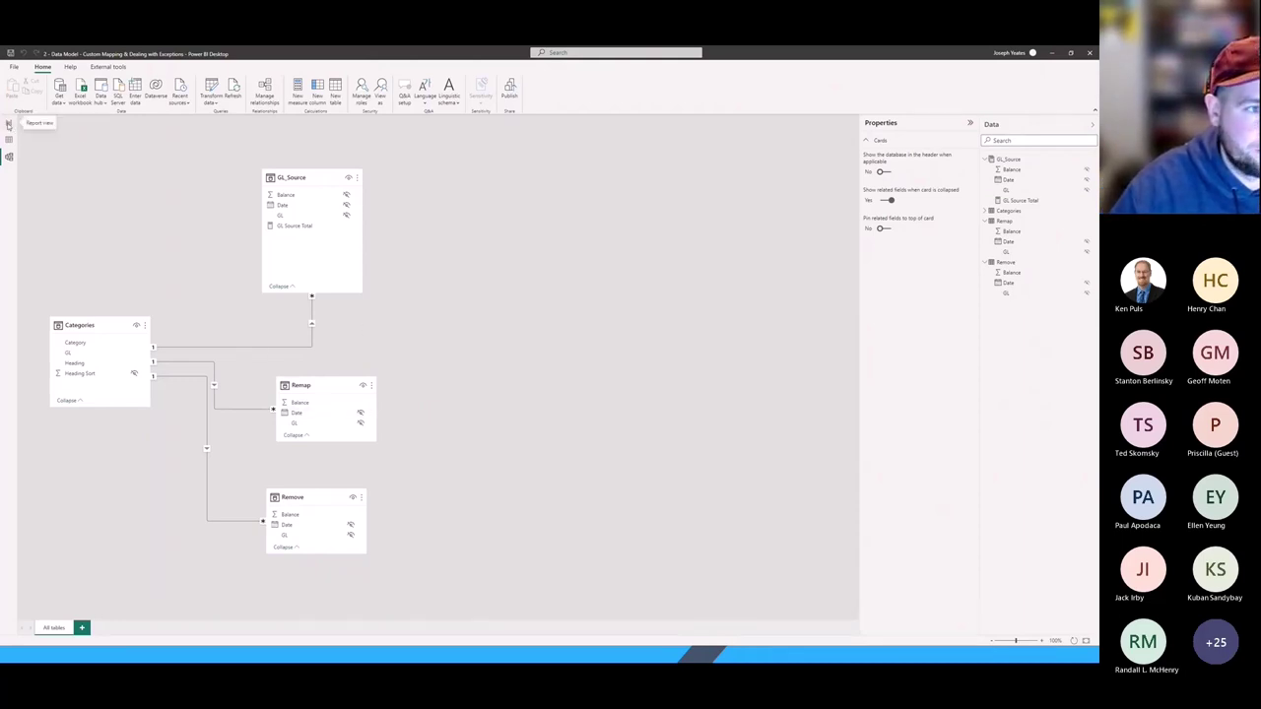
# Add the Balance fields from Remap and Remove to the X-axis of the report's GL Balances bar chart.
pyautogui.click(9, 123)
pyautogui.click(361, 141)
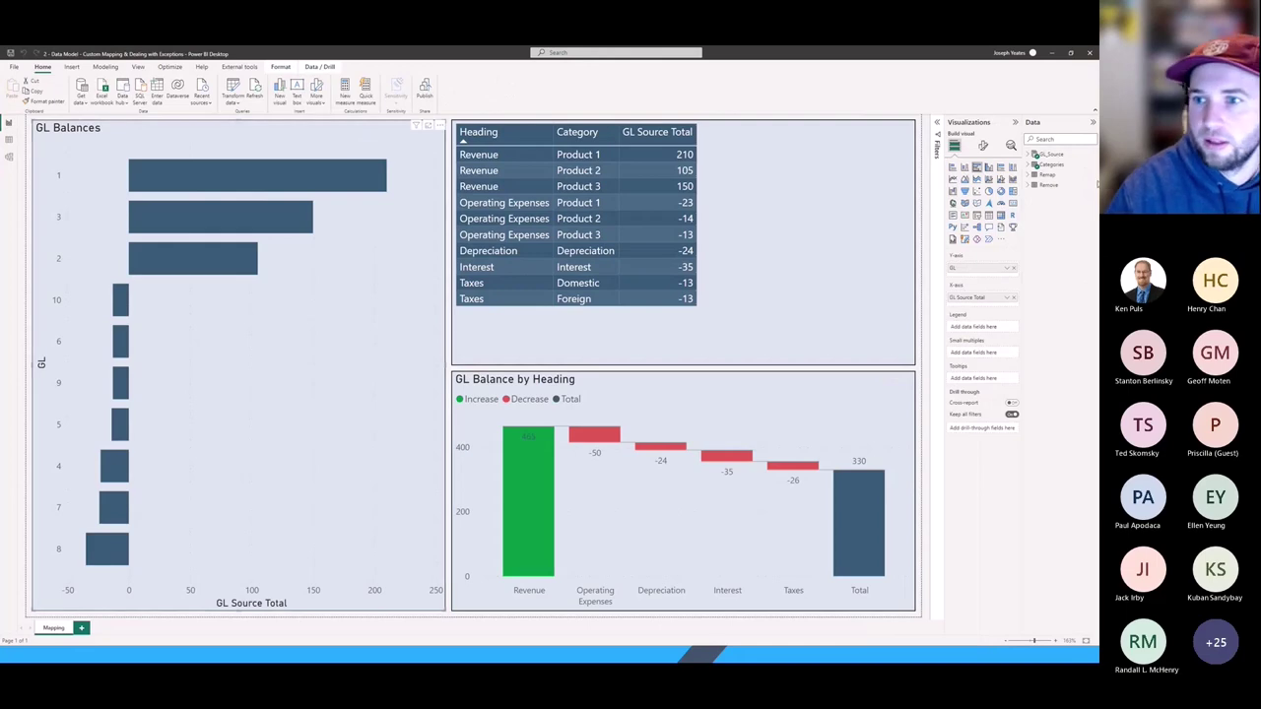
pyautogui.click(1029, 174)
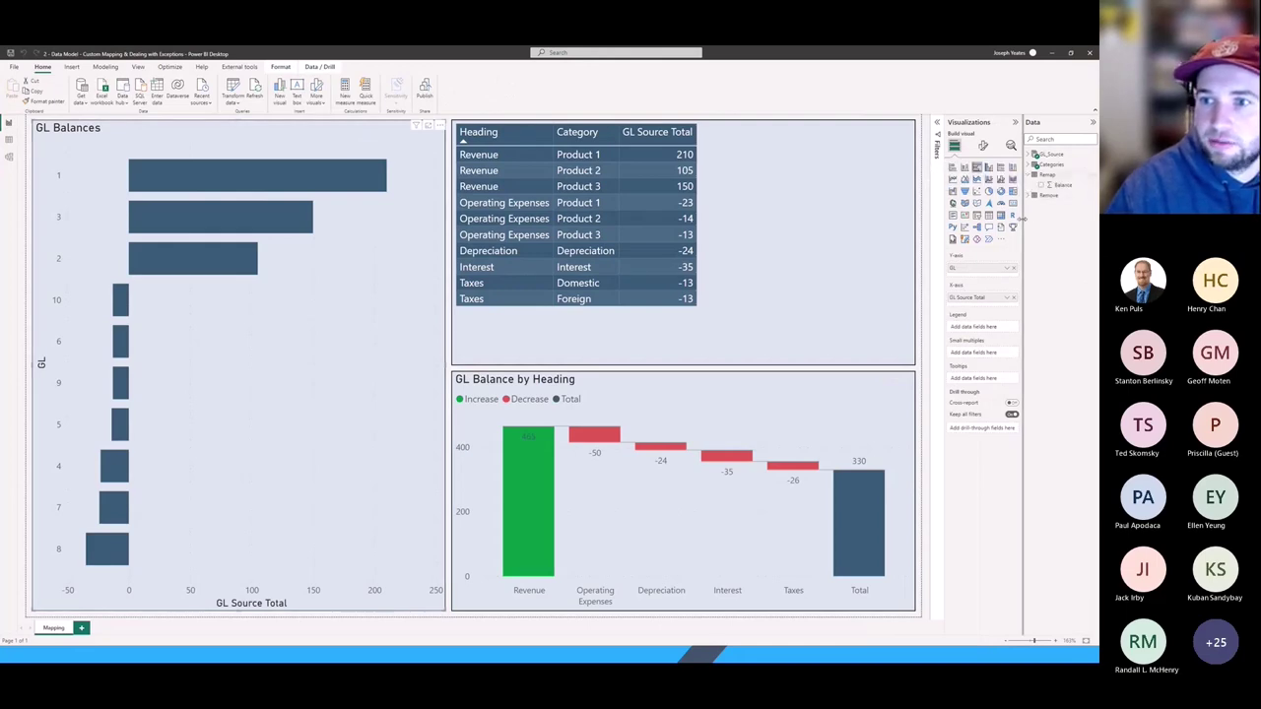
pyautogui.click(996, 155)
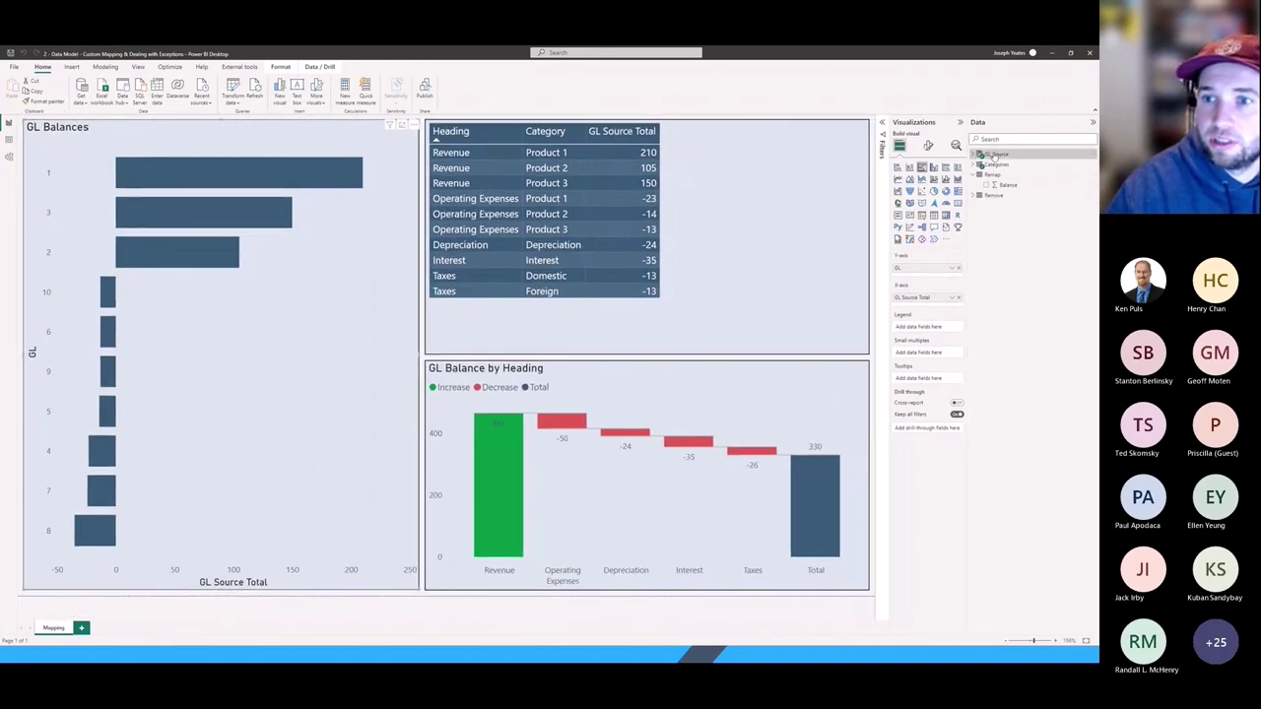
pyautogui.click(980, 156)
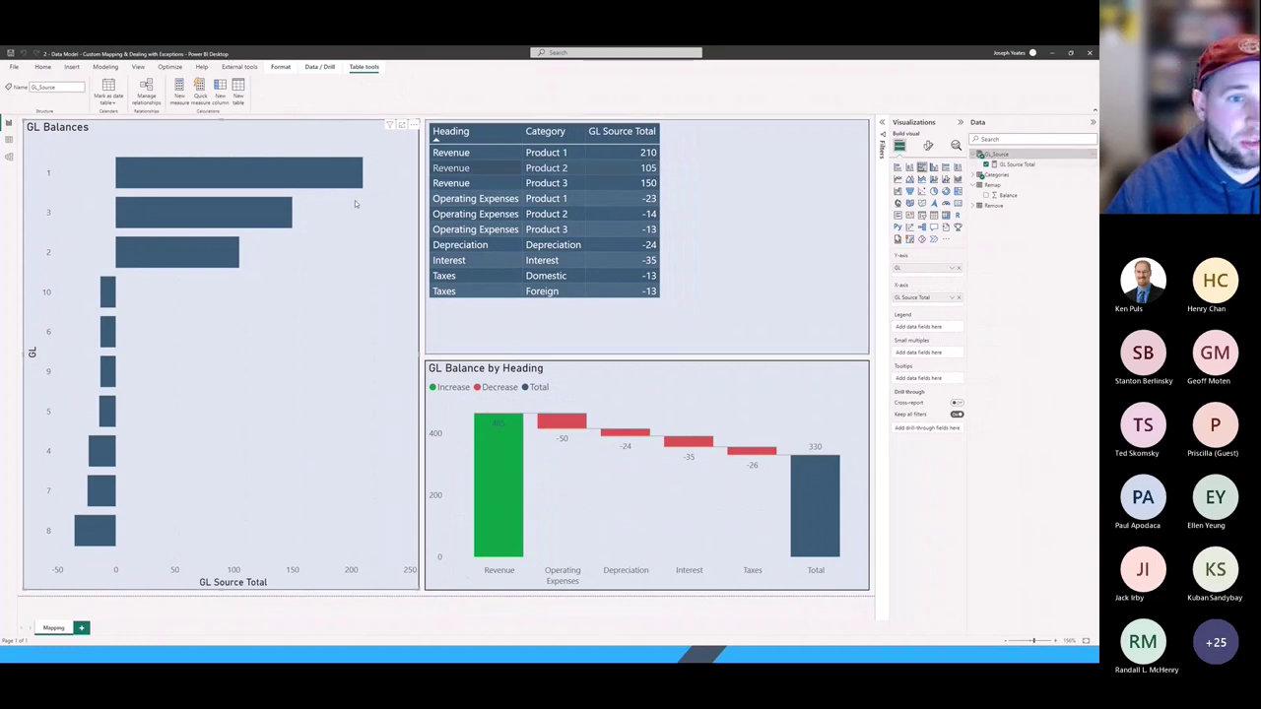
pyautogui.click(977, 207)
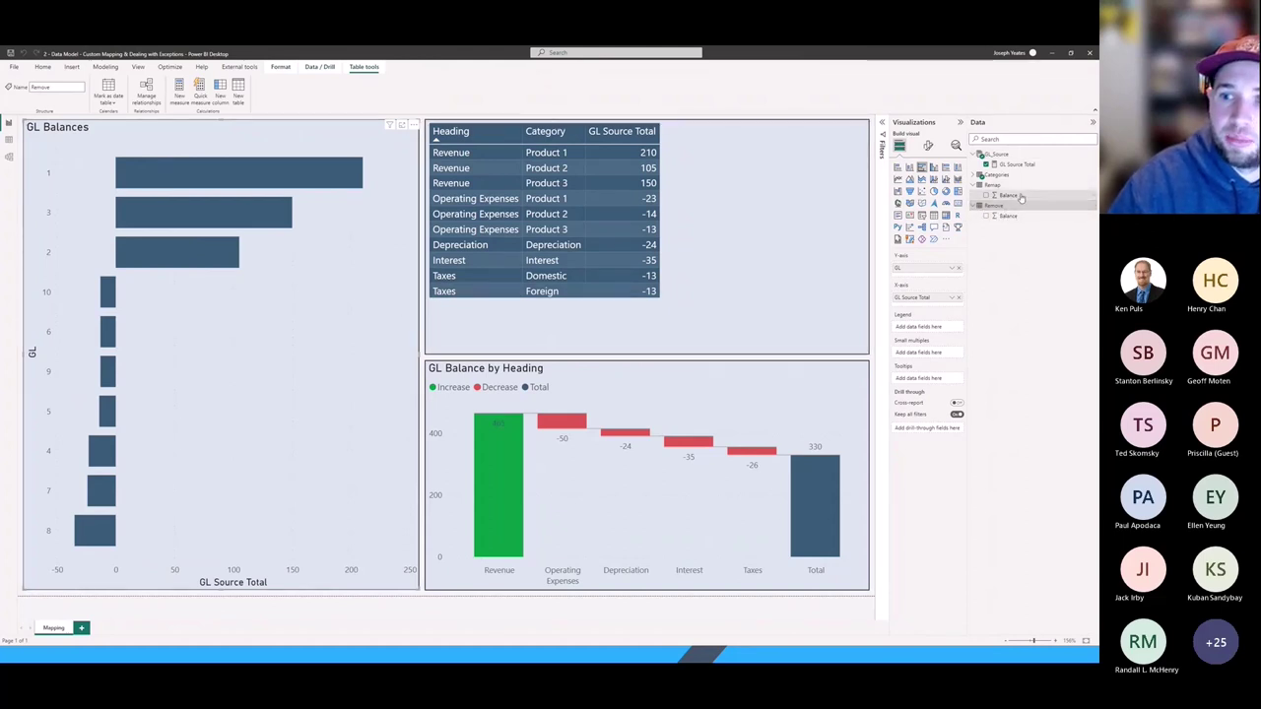
pyautogui.moveTo(1020, 197); pyautogui.dragTo(963, 274)
pyautogui.moveTo(951, 307); pyautogui.dragTo(948, 306)
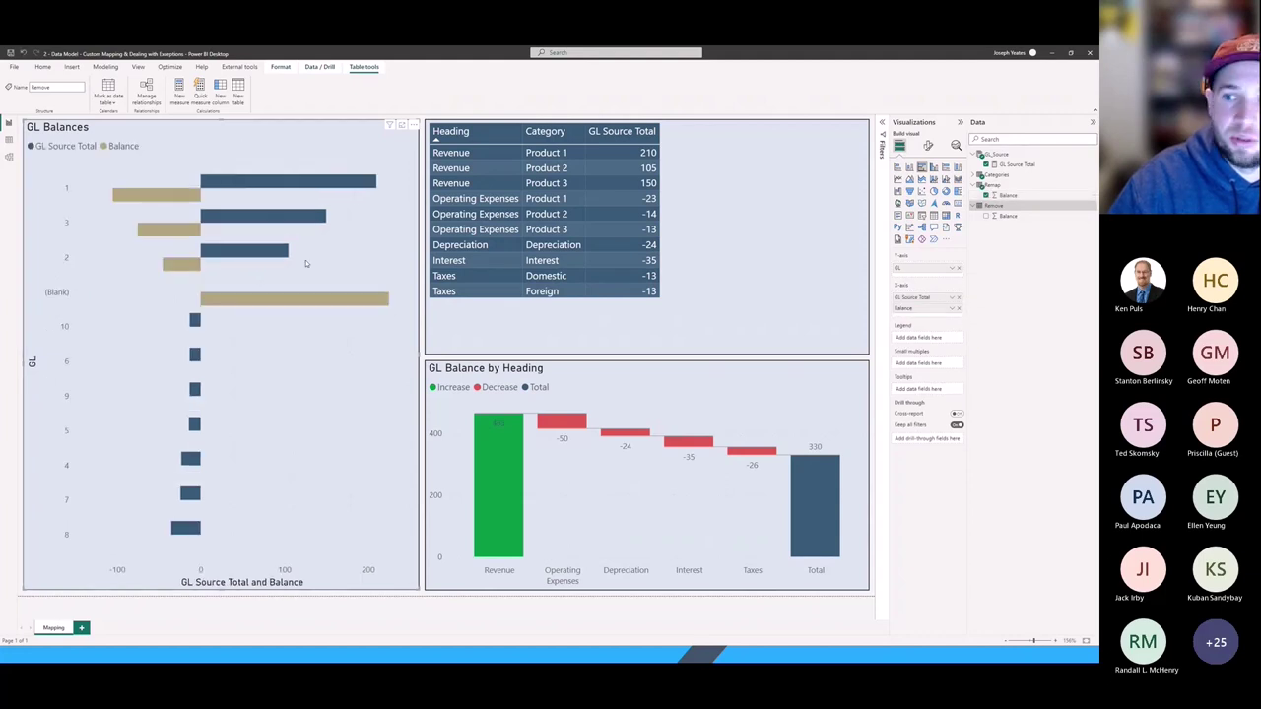
pyautogui.moveTo(1006, 215); pyautogui.dragTo(943, 314)
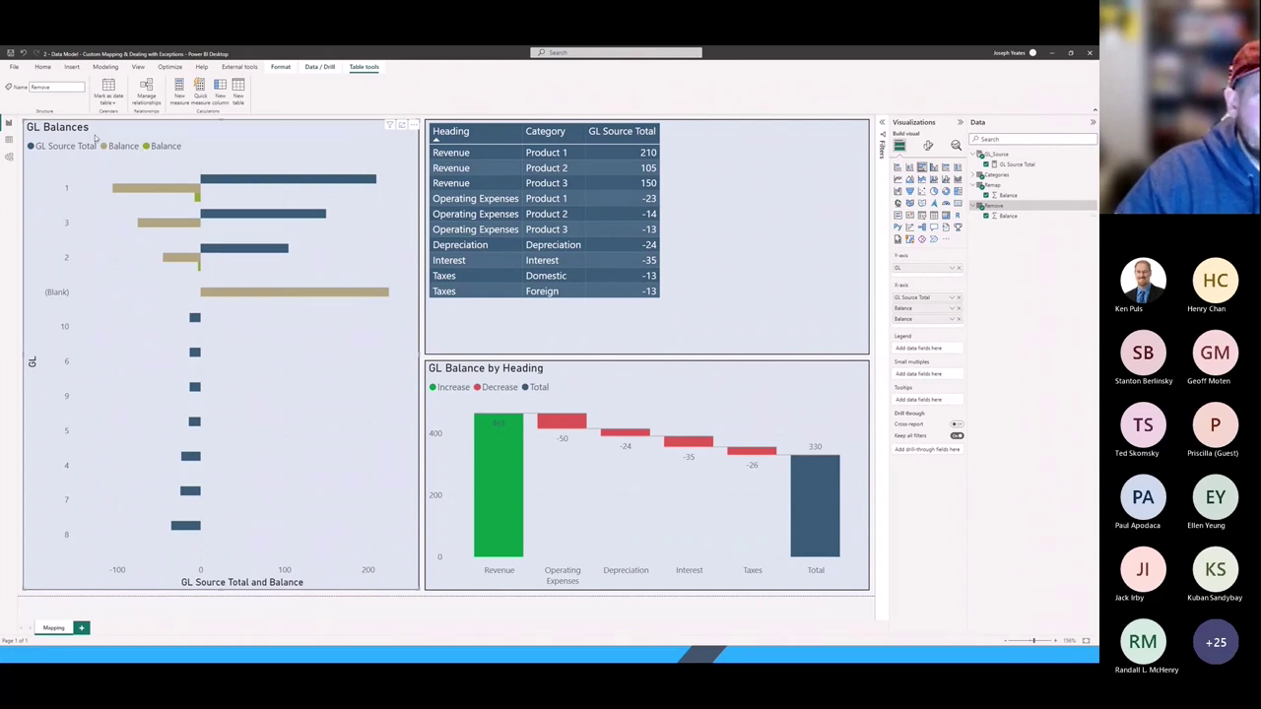
pyautogui.moveTo(190, 187)
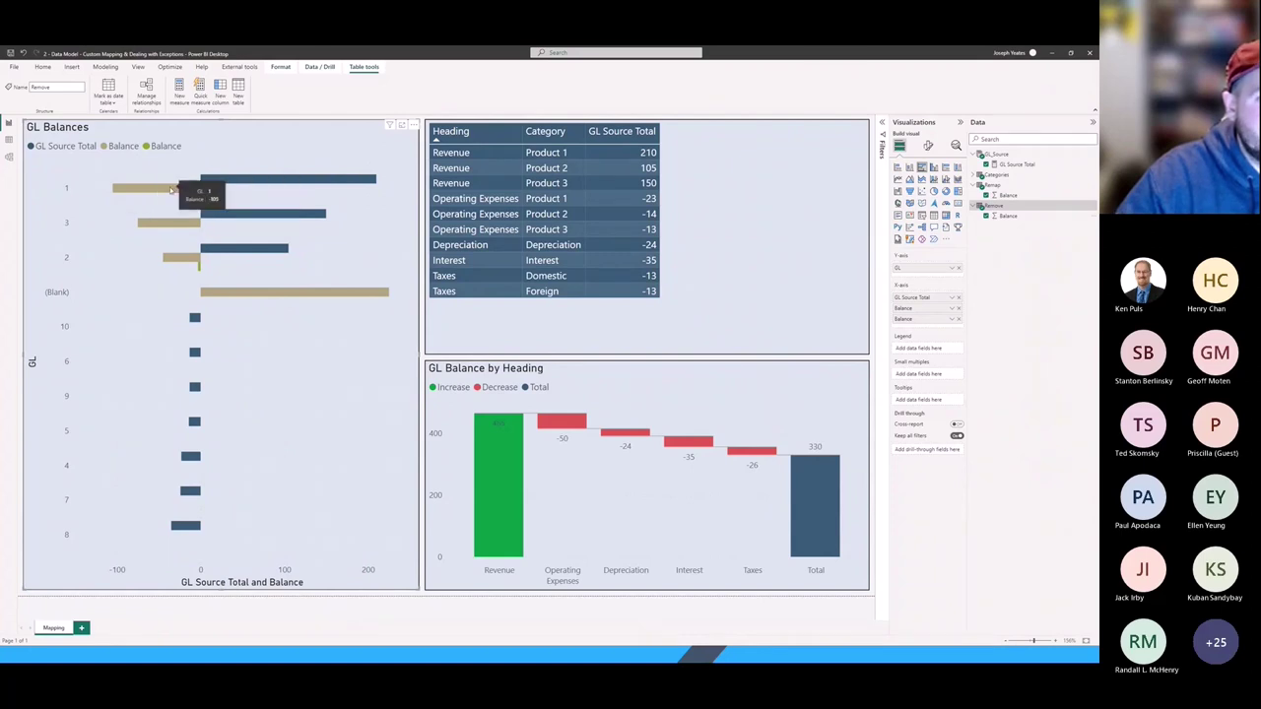
pyautogui.moveTo(175, 259)
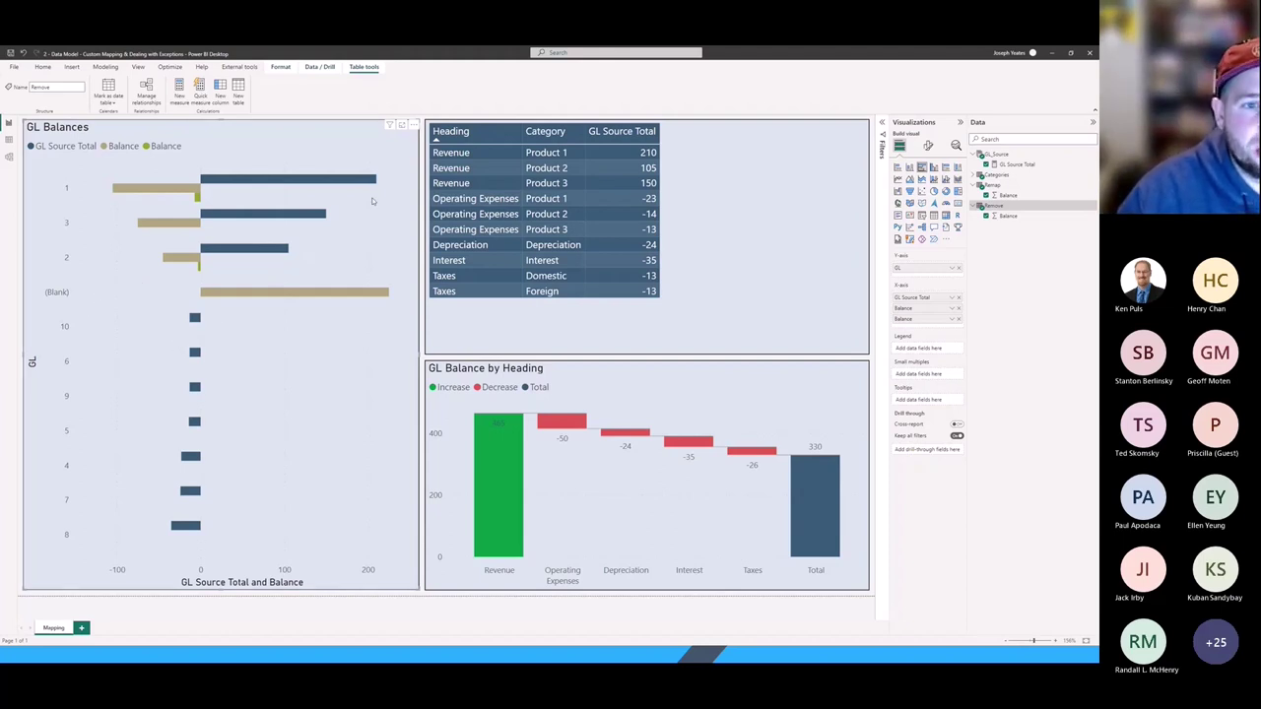
# Add Remap's Balance column to the Heading and Category table, compare it with the waterfall chart, and remove it again.
pyautogui.click(748, 315)
pyautogui.moveTo(1007, 195); pyautogui.dragTo(684, 213)
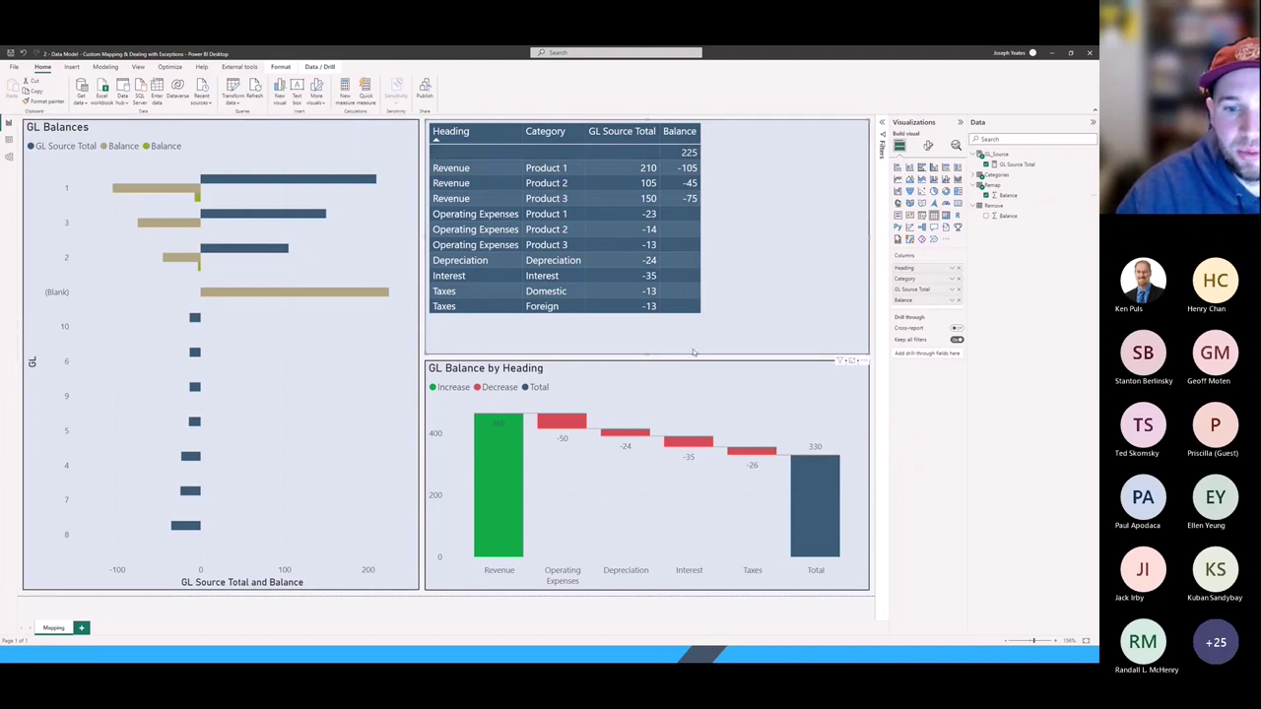
pyautogui.click(652, 404)
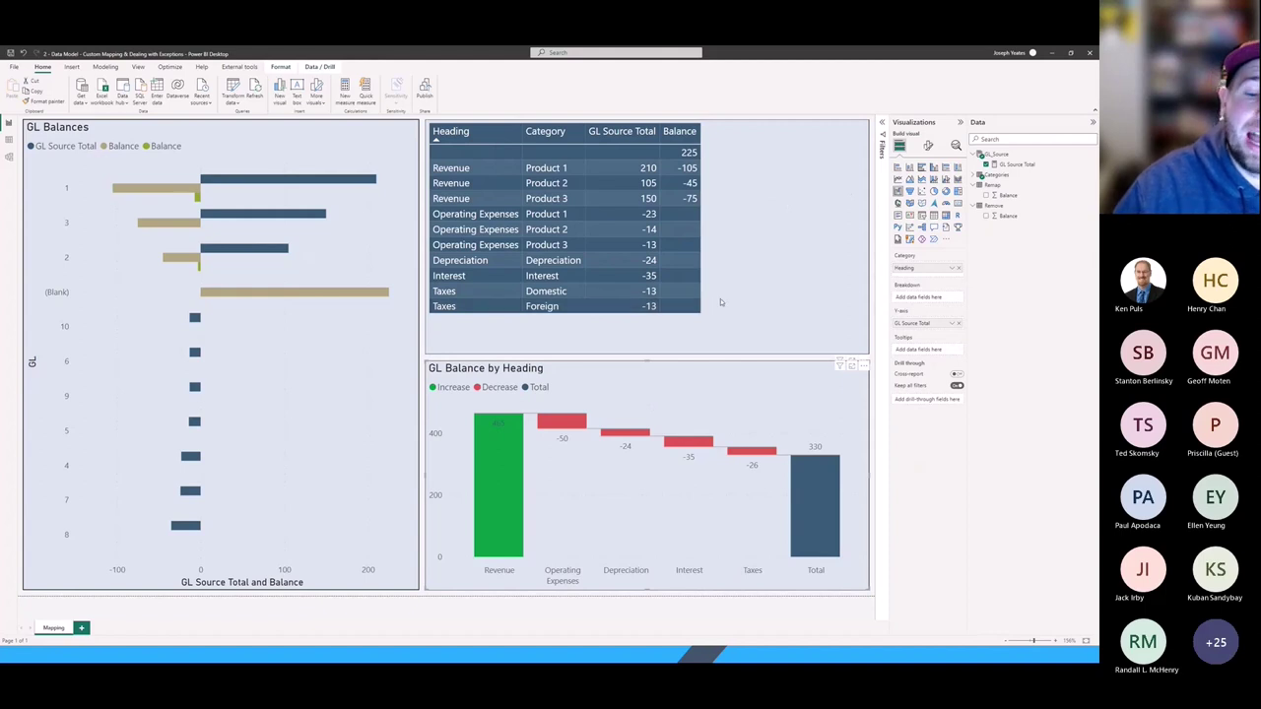
pyautogui.moveTo(616, 435)
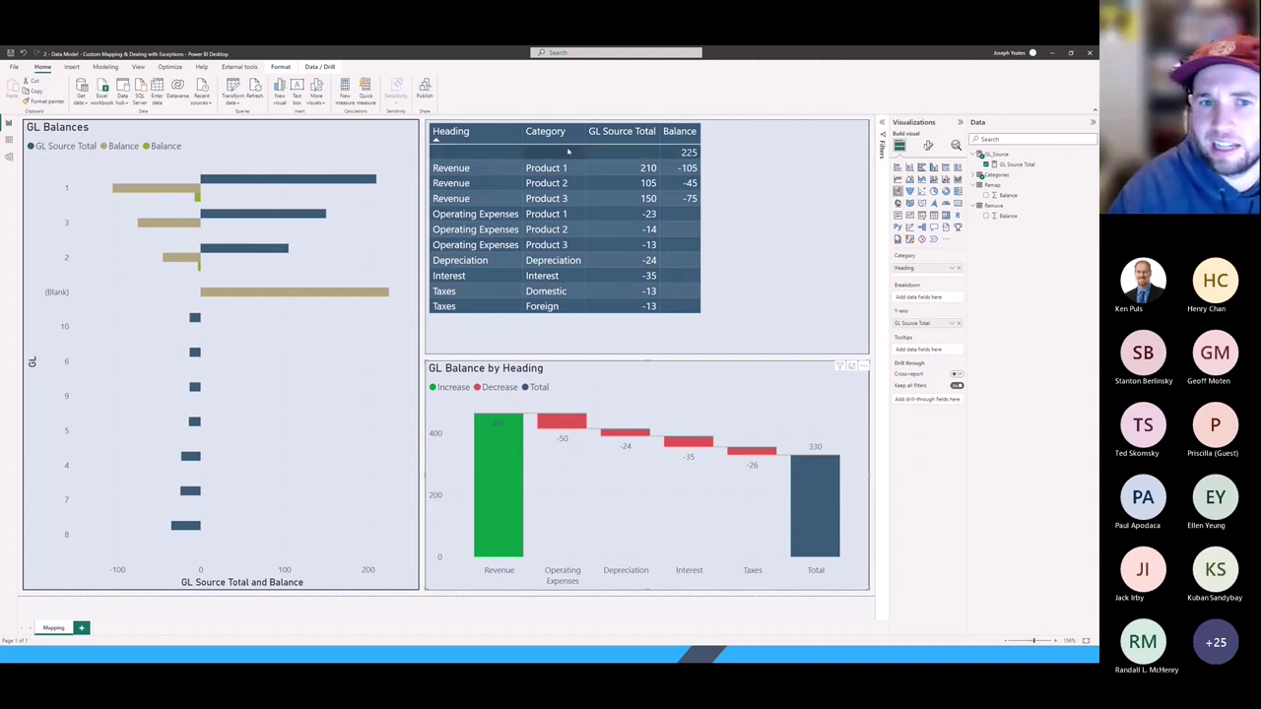
pyautogui.click(851, 228)
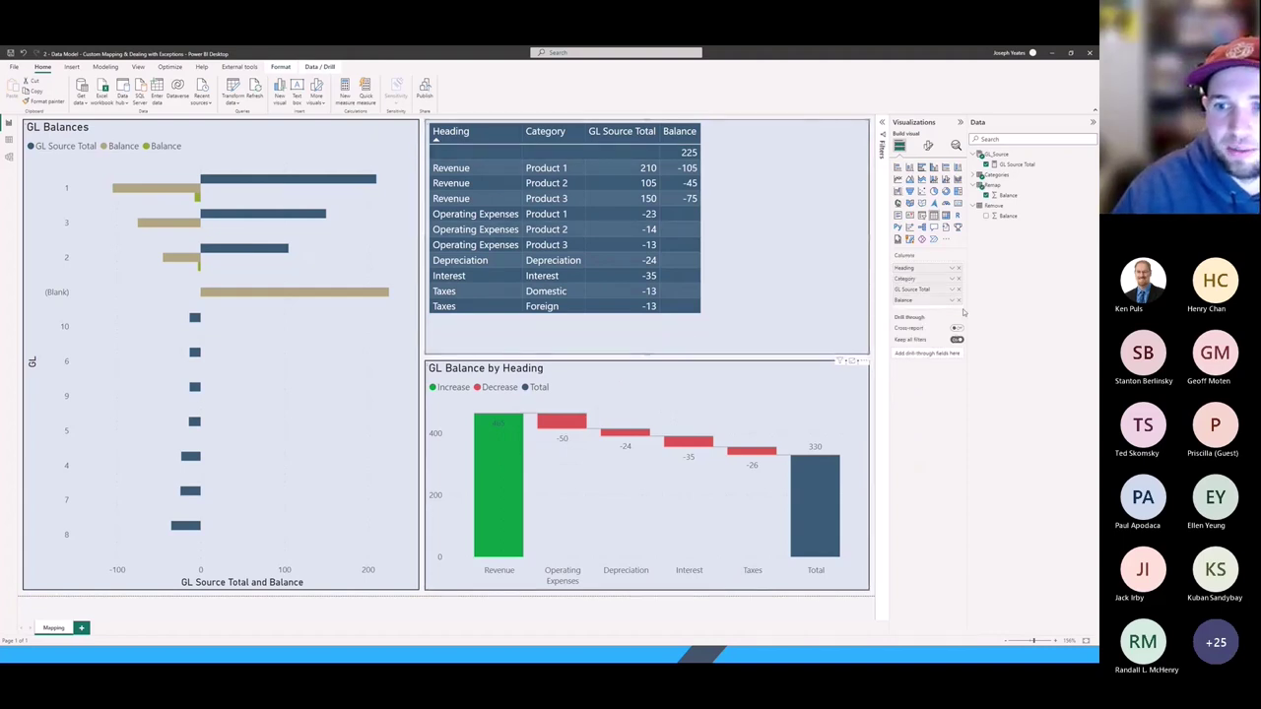
pyautogui.click(957, 300)
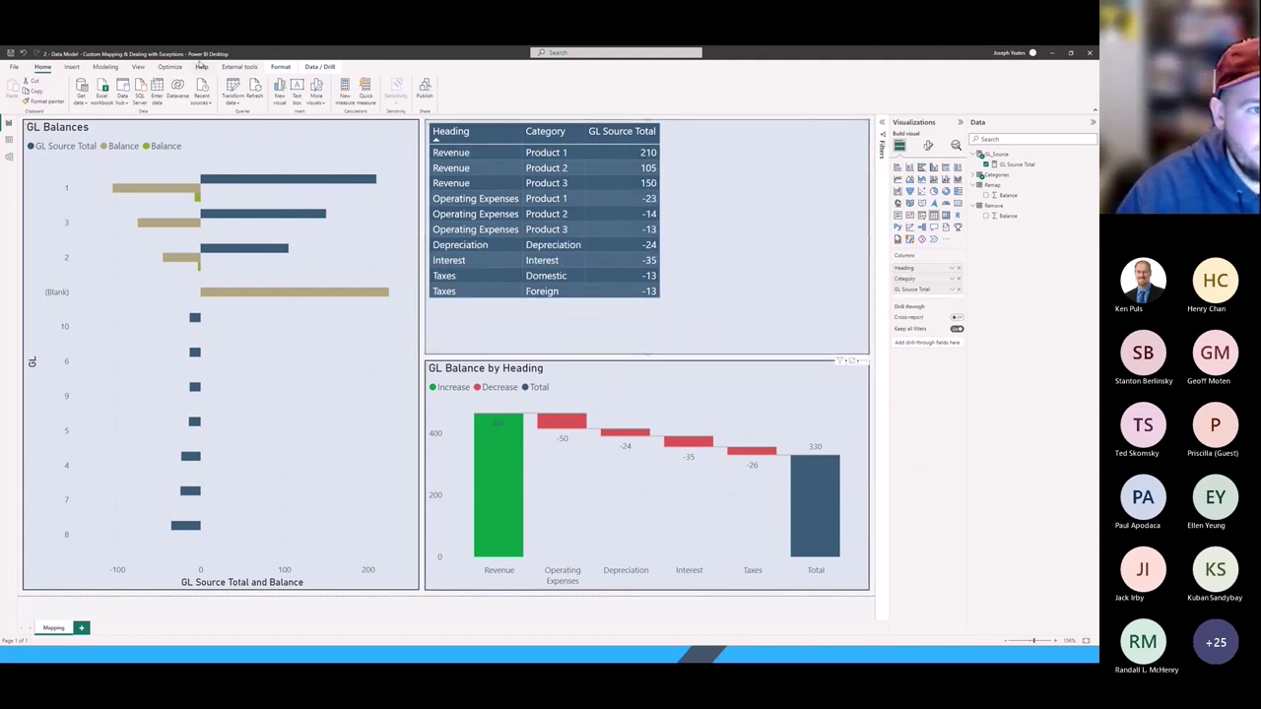
# Compare the GL values of the Categories query with the Net.1, Net.2 and Net.3 entries of Remap in the Power Query Editor.
pyautogui.click(233, 88)
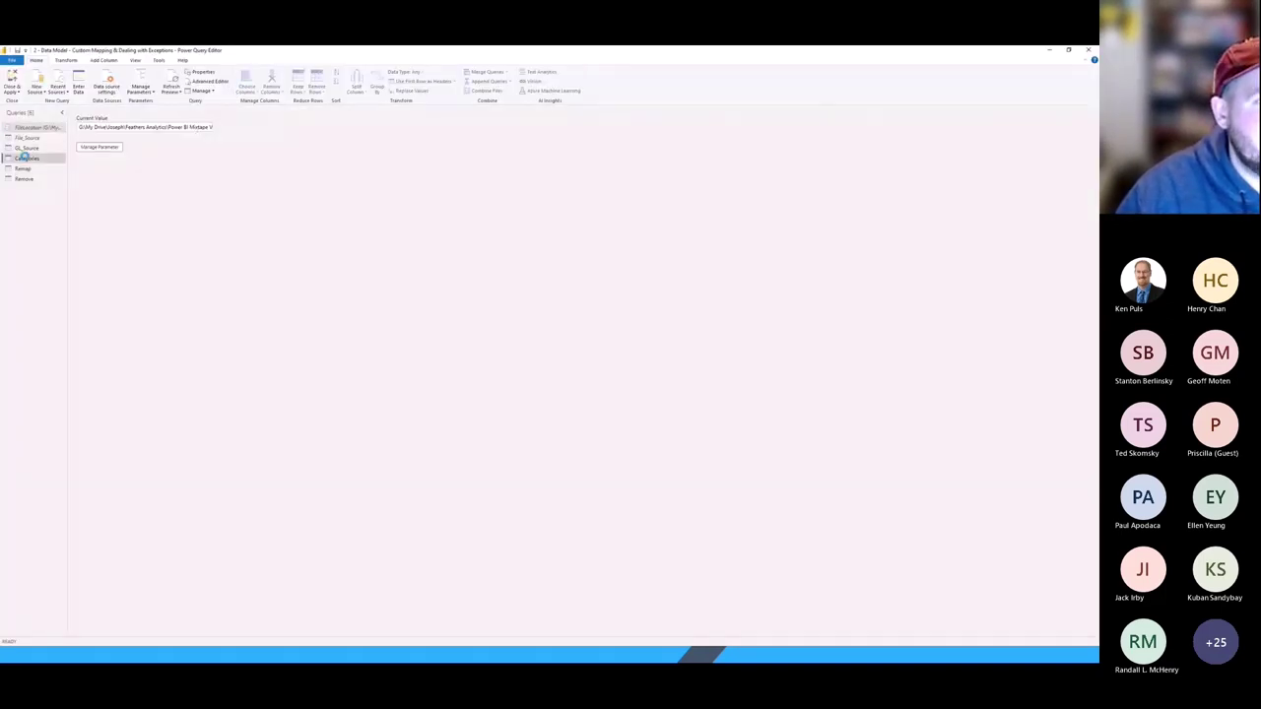
pyautogui.click(25, 158)
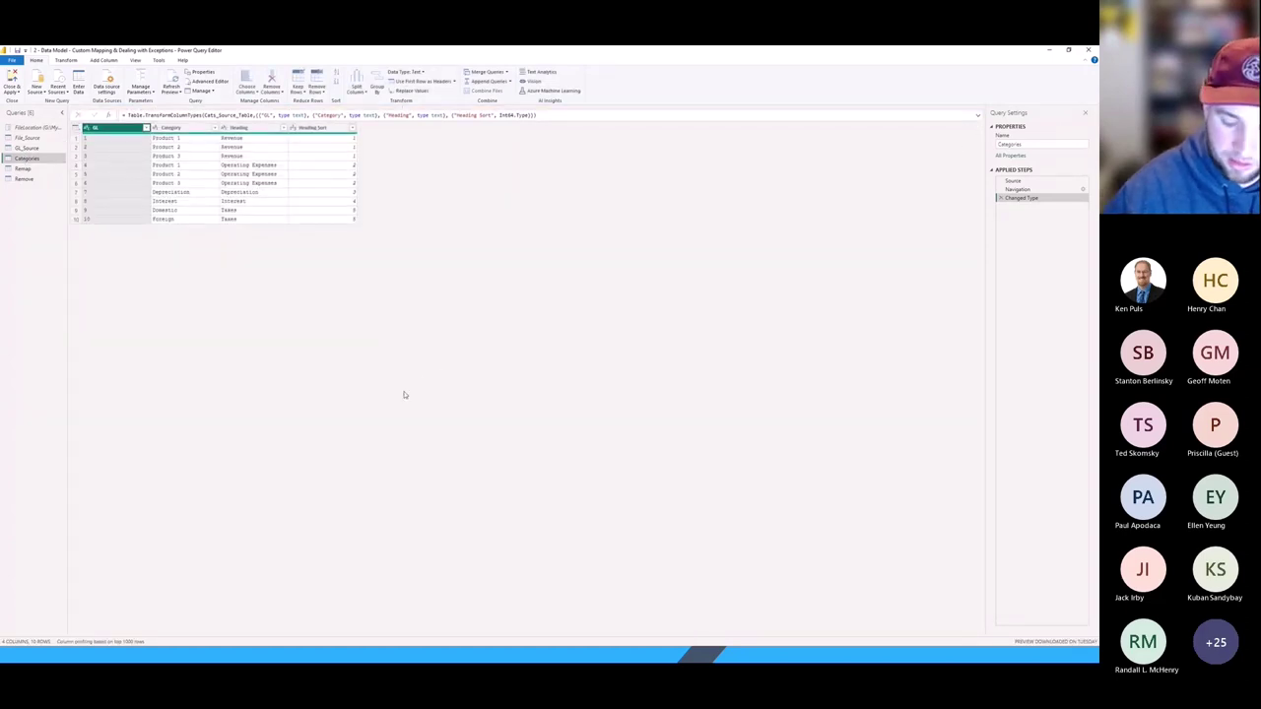
pyautogui.hotkey('ctrl', 'shift', '+')
pyautogui.hotkey('ctrl', 'shift', '+')
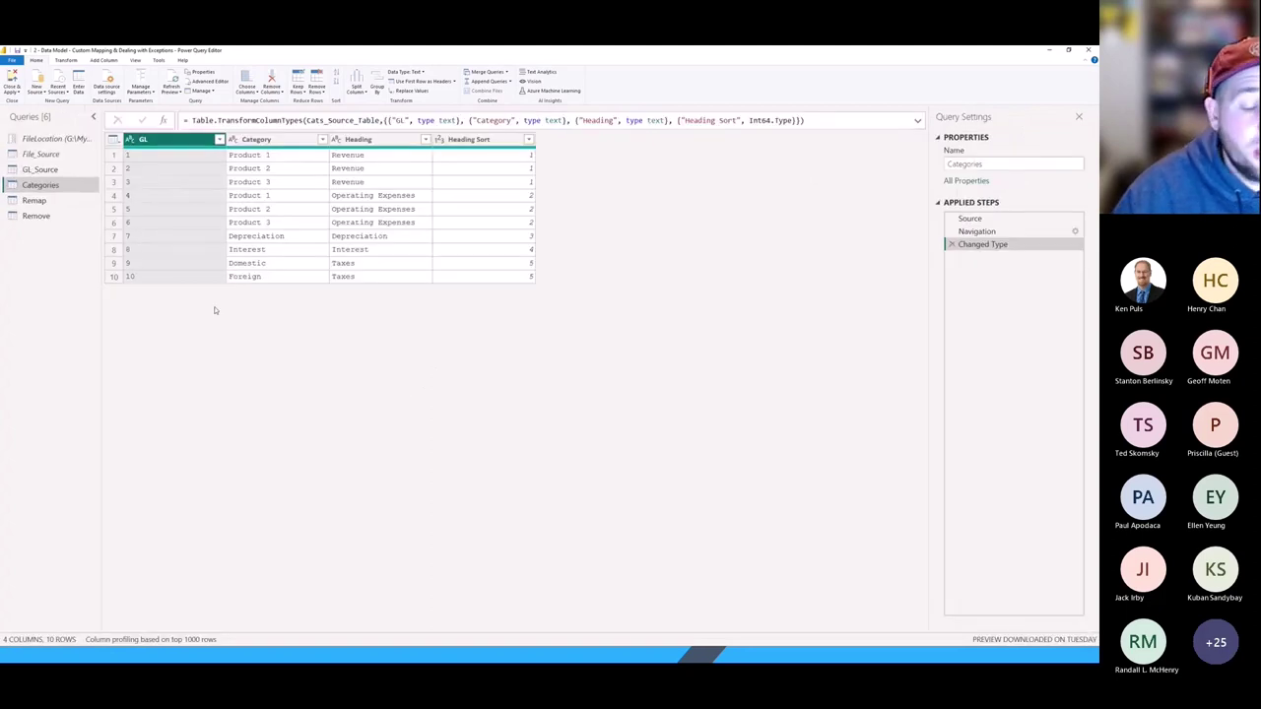
pyautogui.click(48, 203)
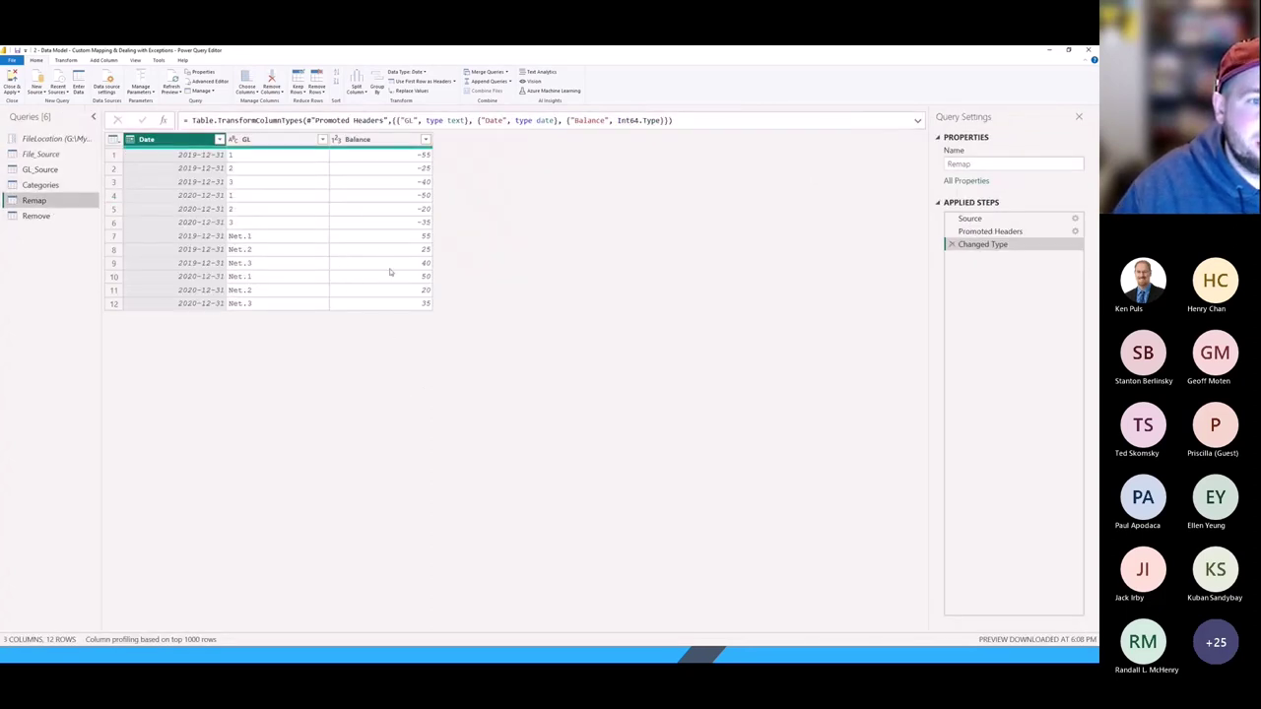
pyautogui.click(242, 240)
pyautogui.click(251, 254)
pyautogui.click(255, 262)
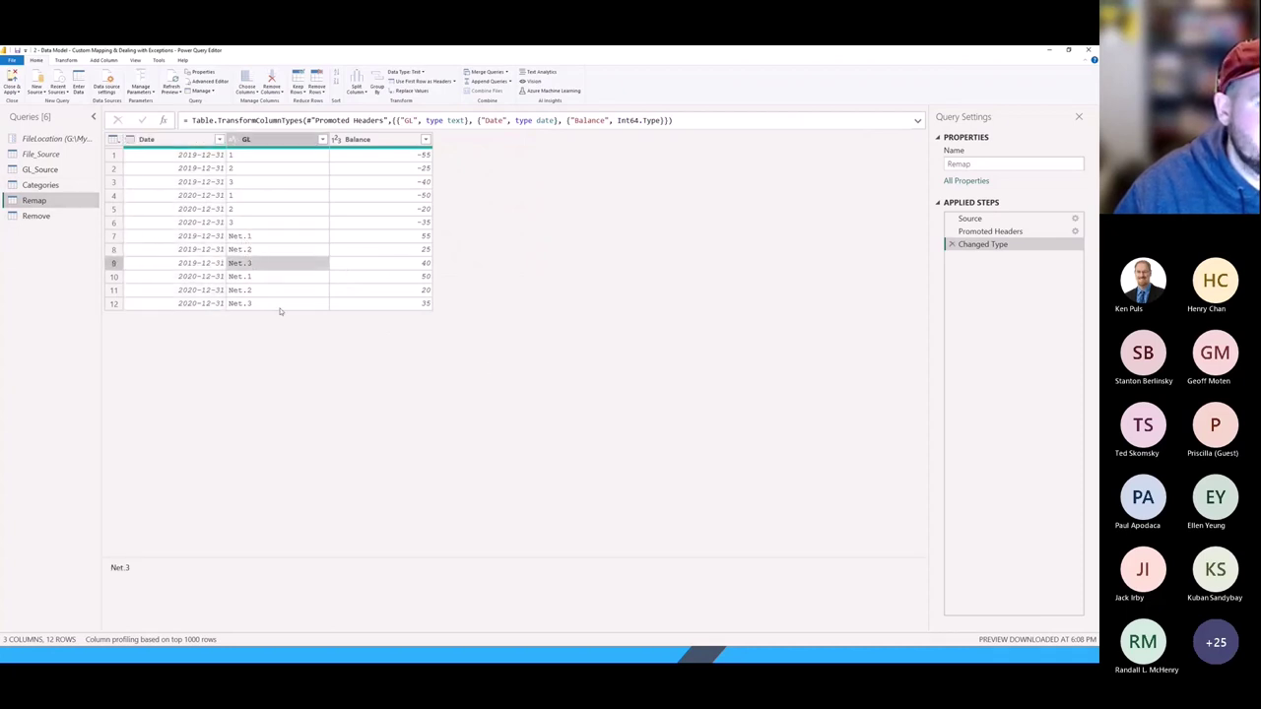
pyautogui.click(40, 185)
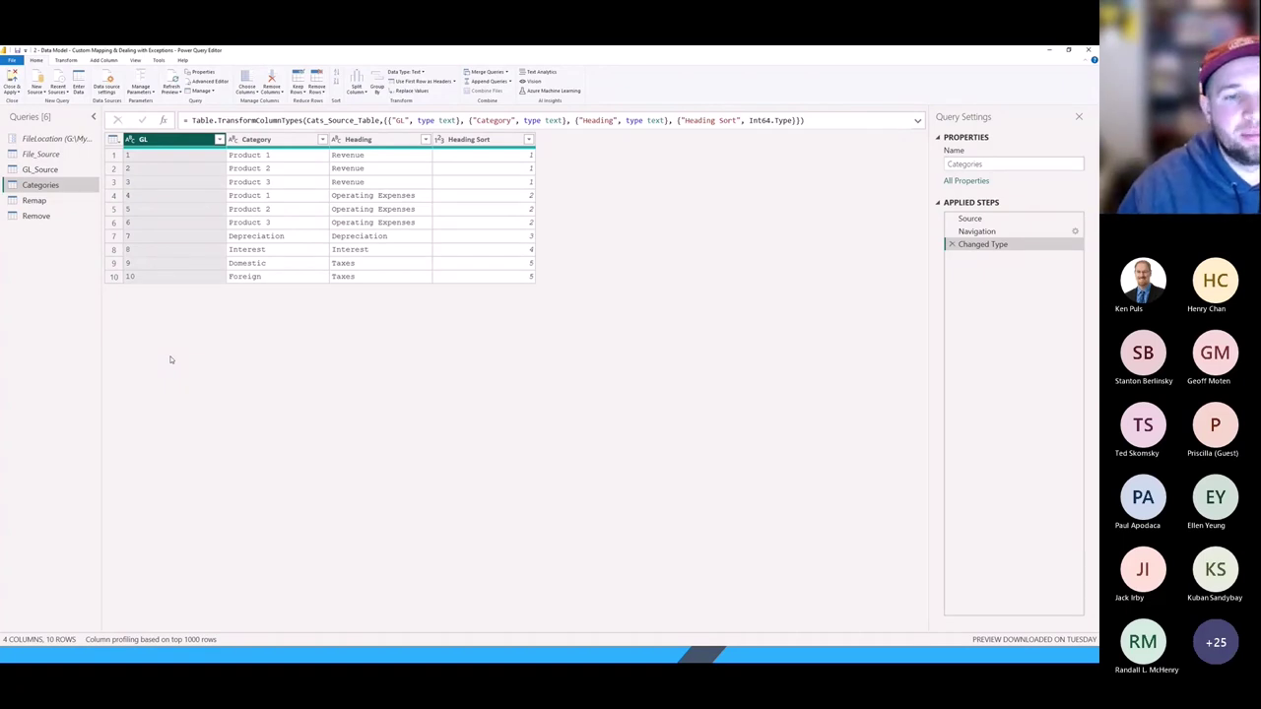
# Point the Categories query's Navigation step to the Cats_Custom table.
pyautogui.click(1024, 231)
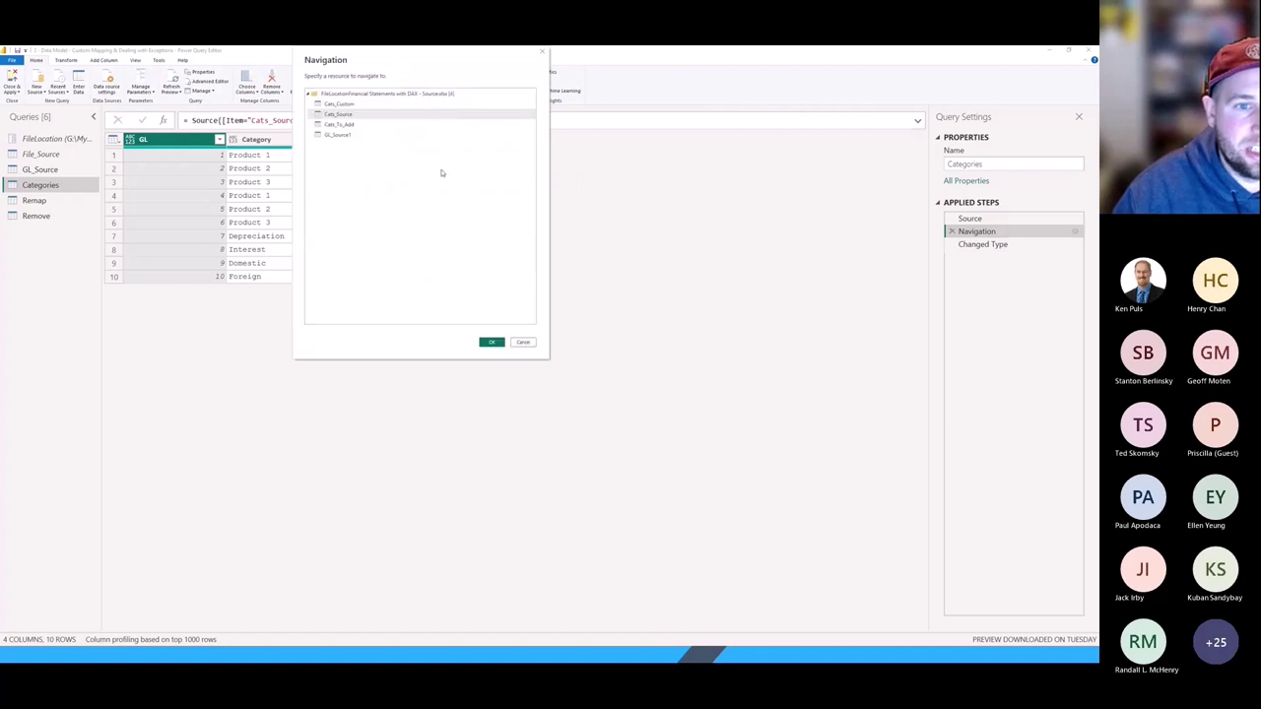
pyautogui.click(493, 343)
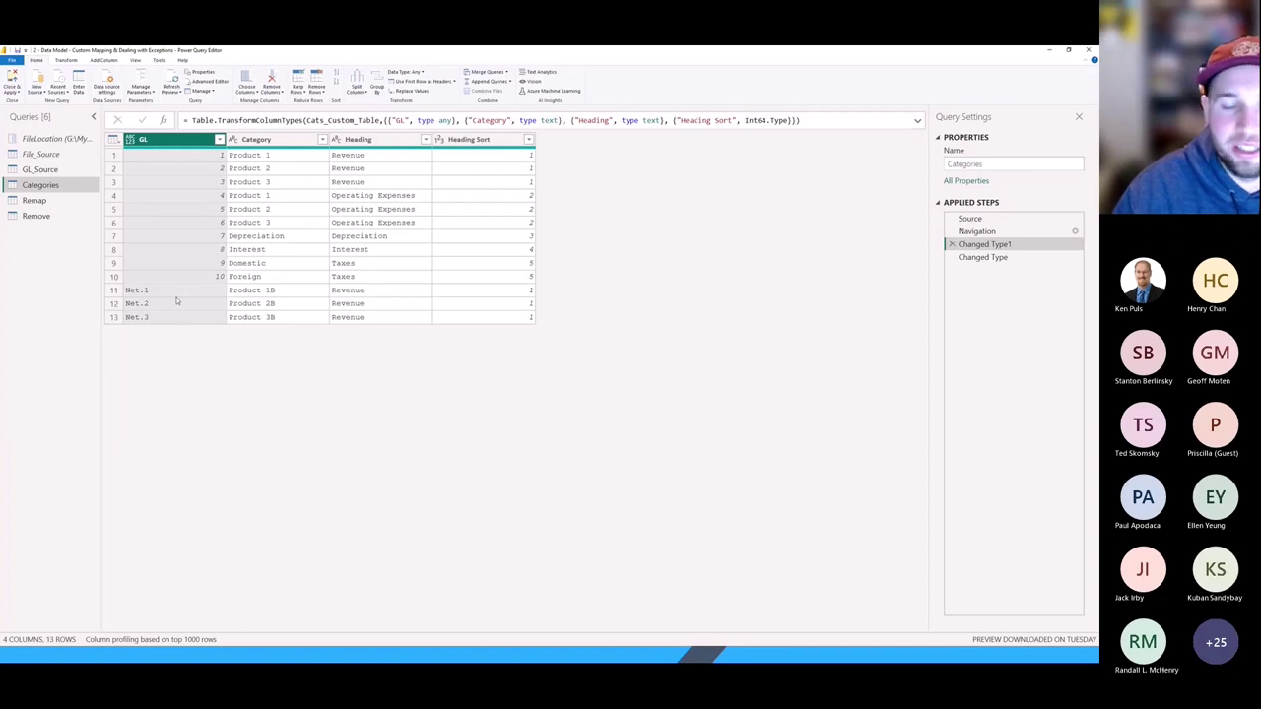
# Delete the Categories query's final Changed Type step and set the GL column's data type to Text.
pyautogui.click(977, 258)
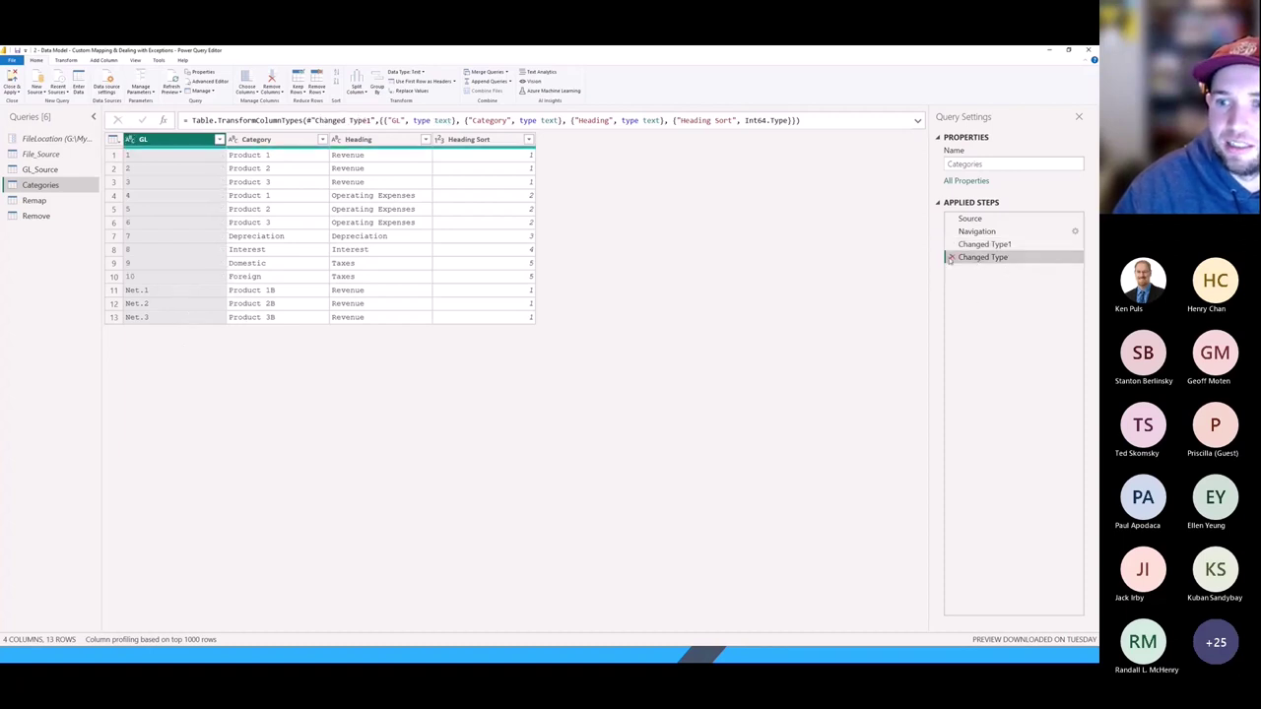
pyautogui.click(952, 257)
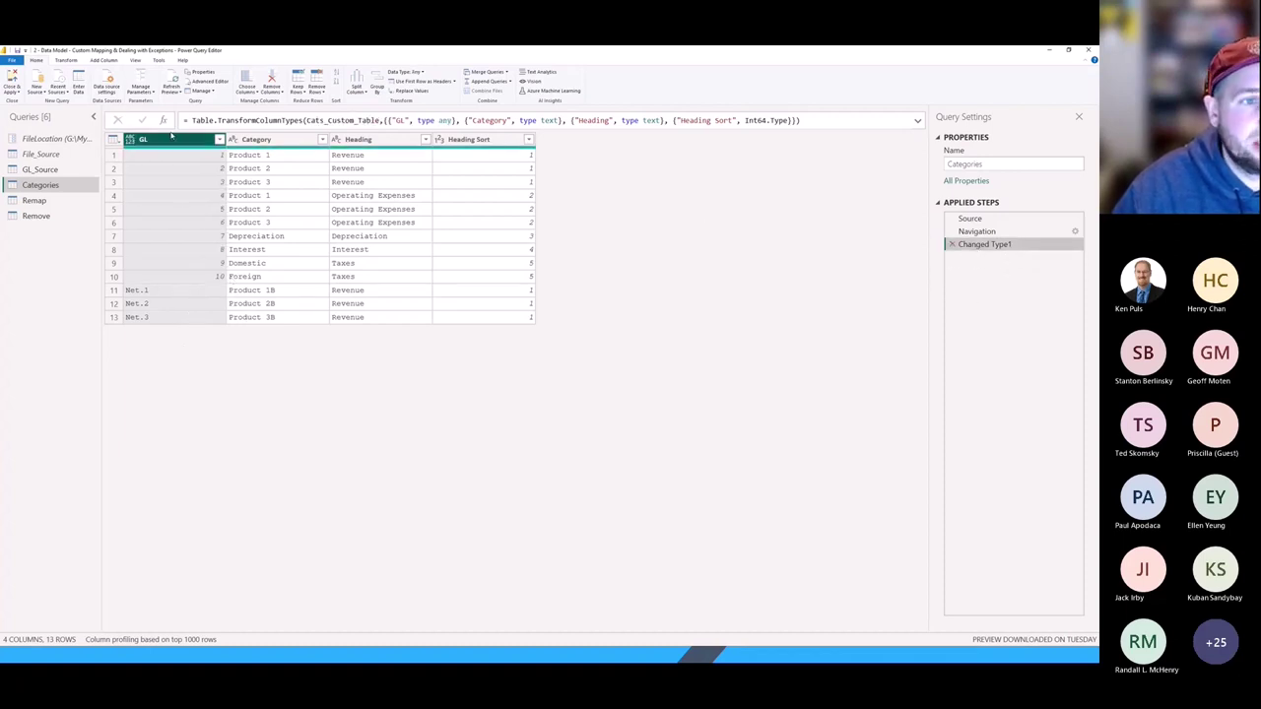
pyautogui.click(129, 140)
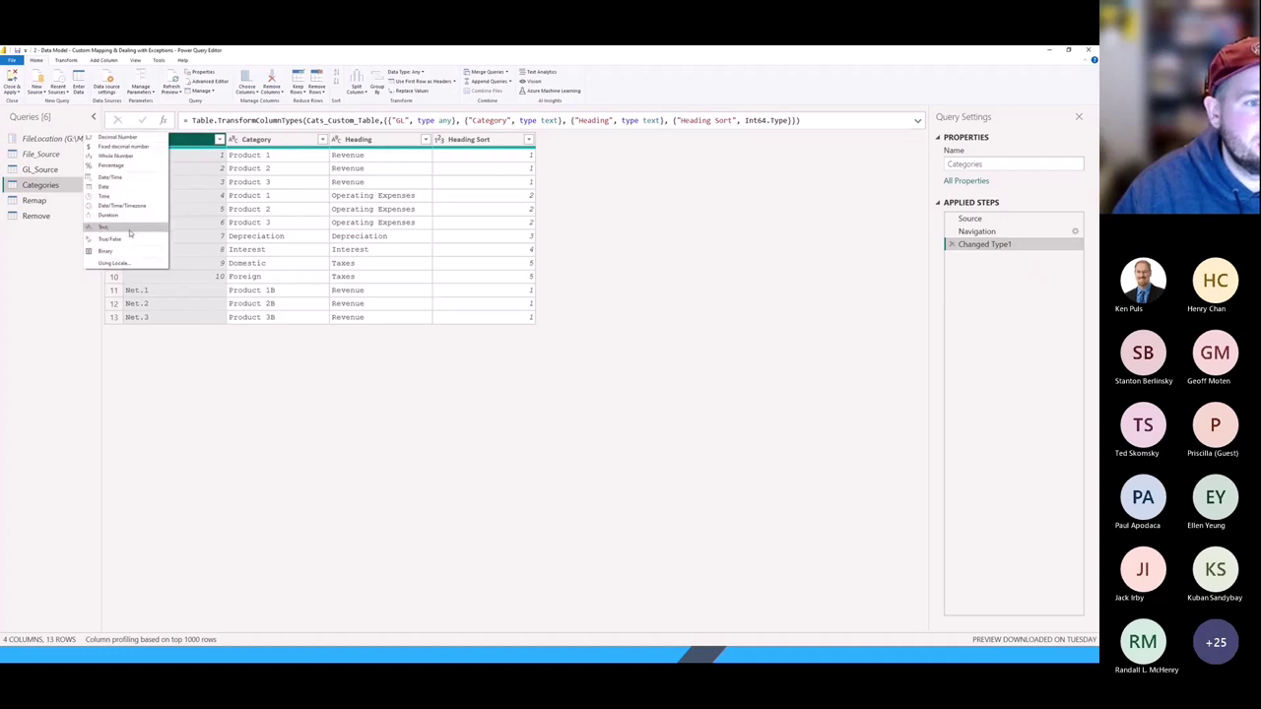
pyautogui.click(135, 240)
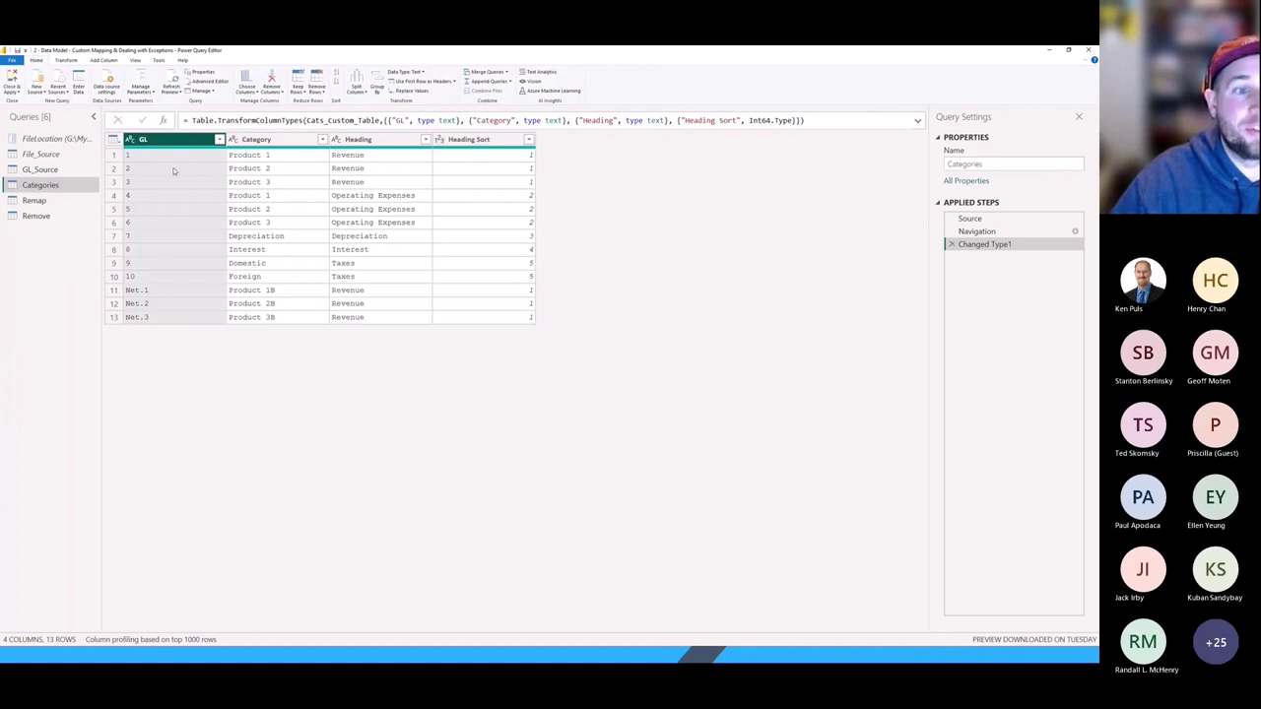
# Check the GL_Source and Remove queries, apply the query changes to the report, and review the GL Balances chart.
pyautogui.click(39, 170)
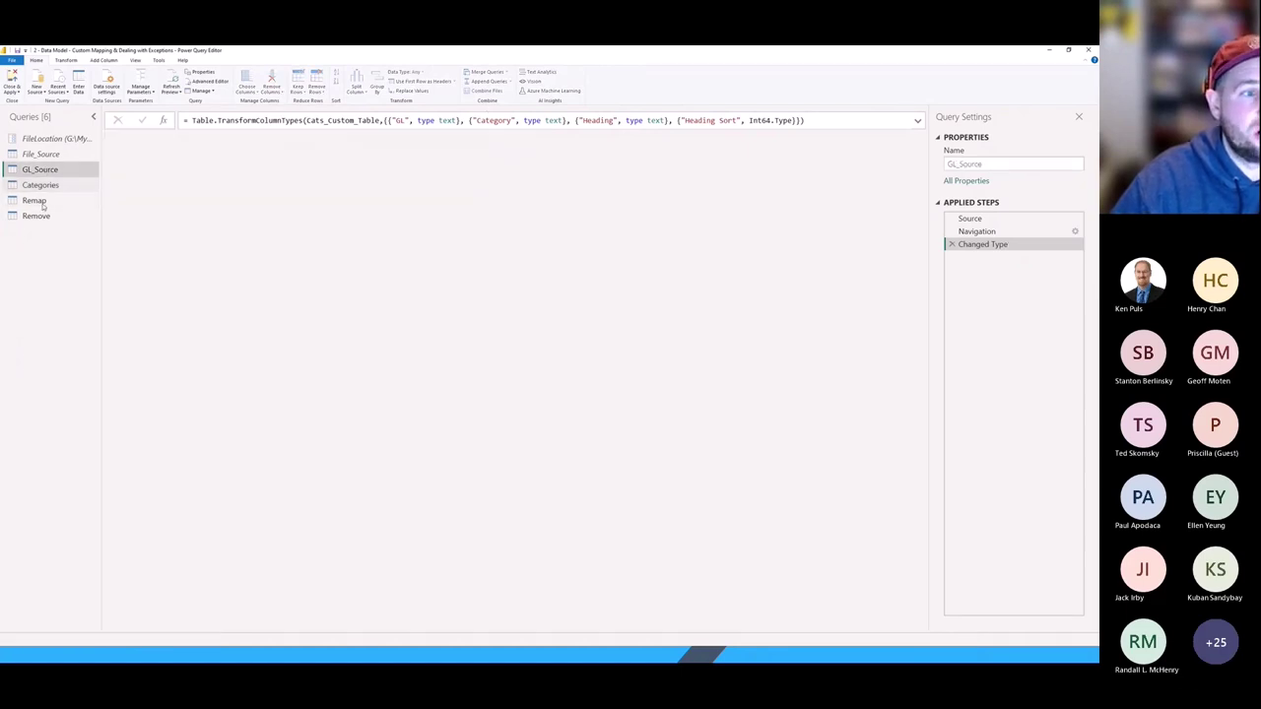
pyautogui.click(35, 216)
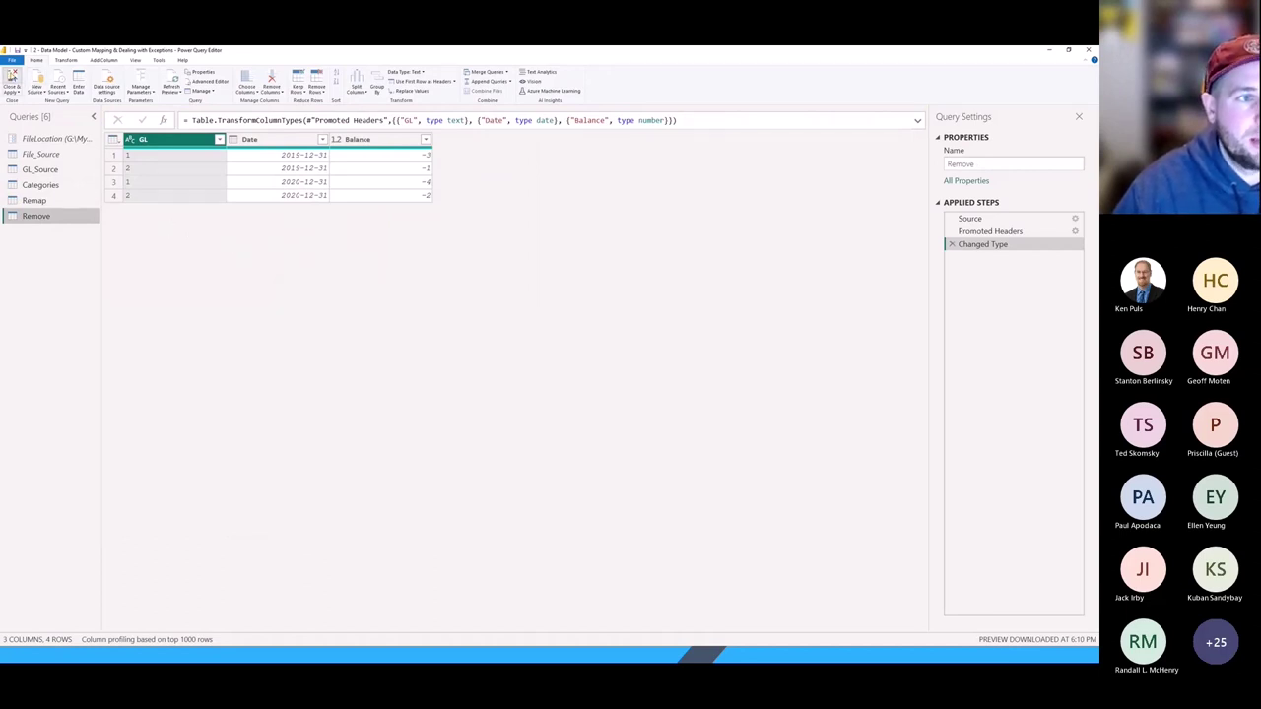
pyautogui.click(12, 77)
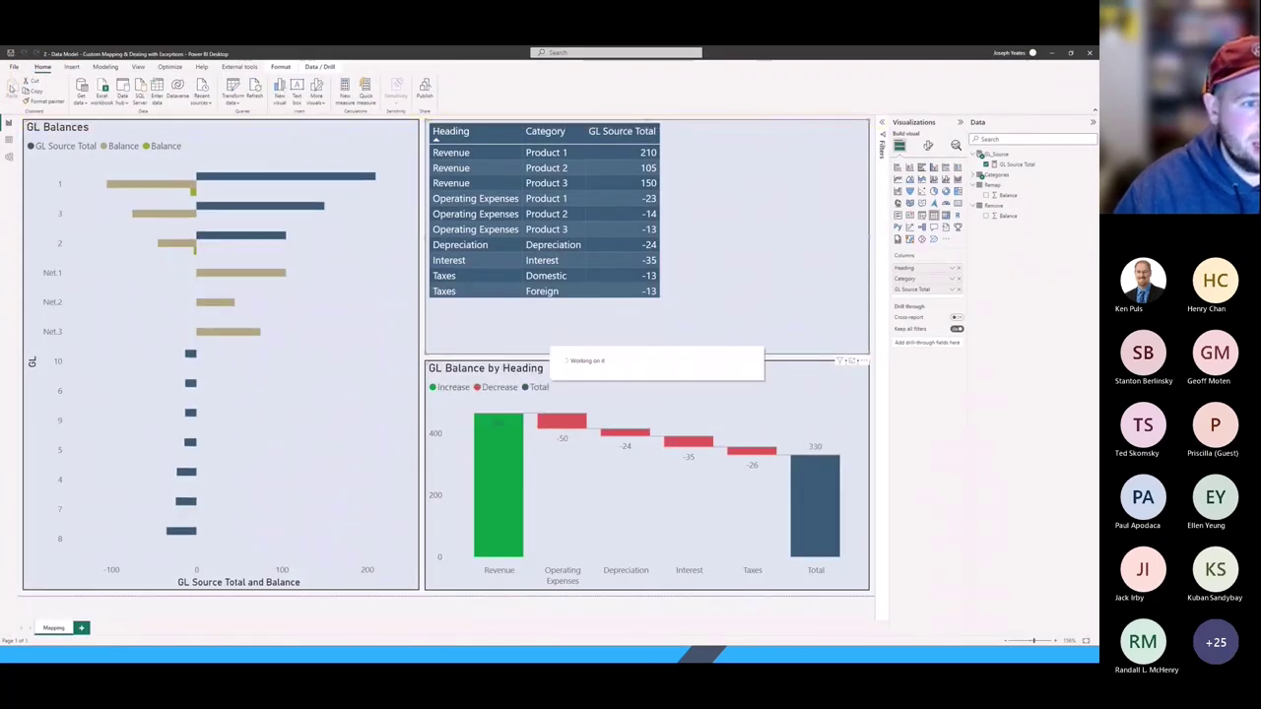
pyautogui.click(190, 157)
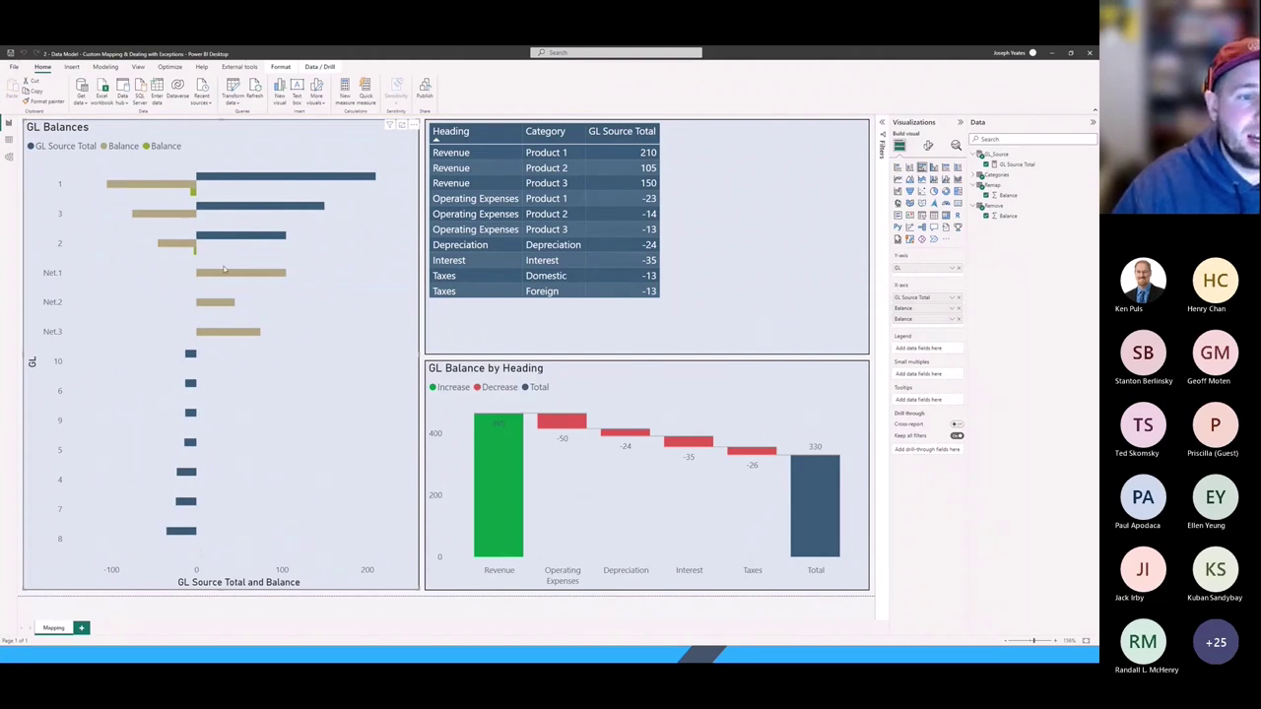
pyautogui.moveTo(172, 184)
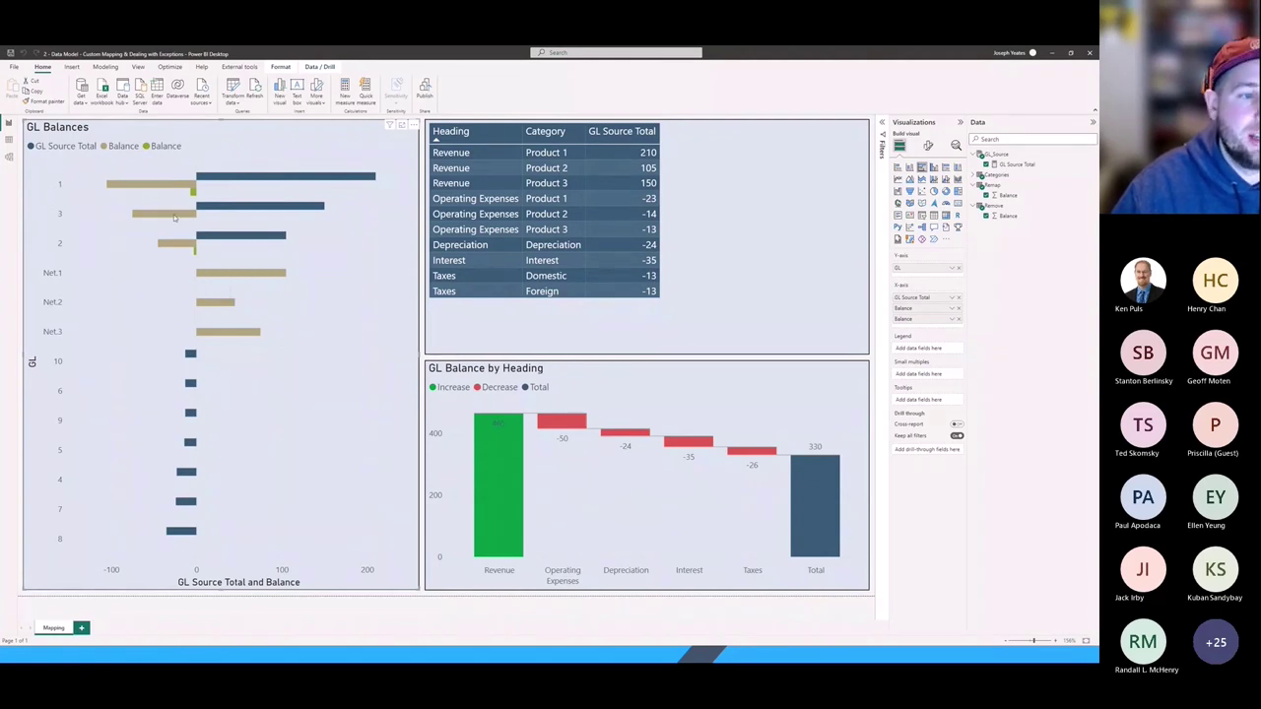
pyautogui.moveTo(136, 220)
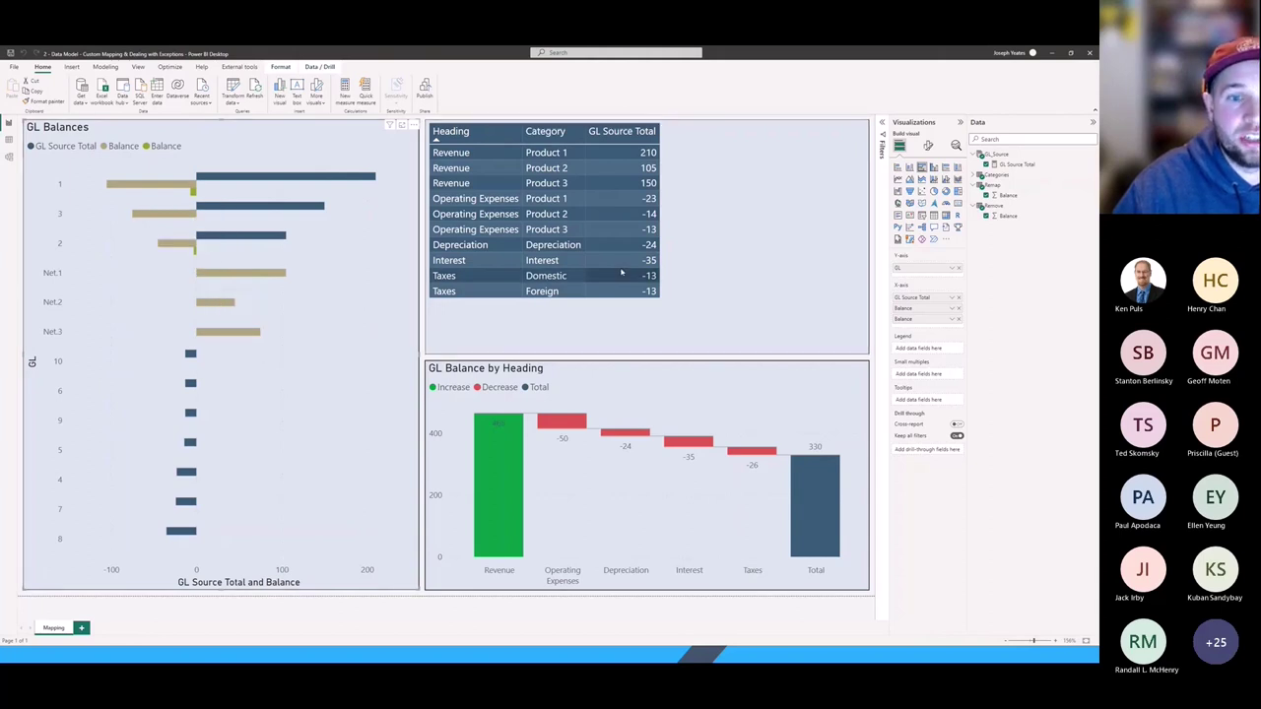
# Create the measure Remap Total = SUM(Remap[Balance]) in the Remap table.
pyautogui.click(706, 224)
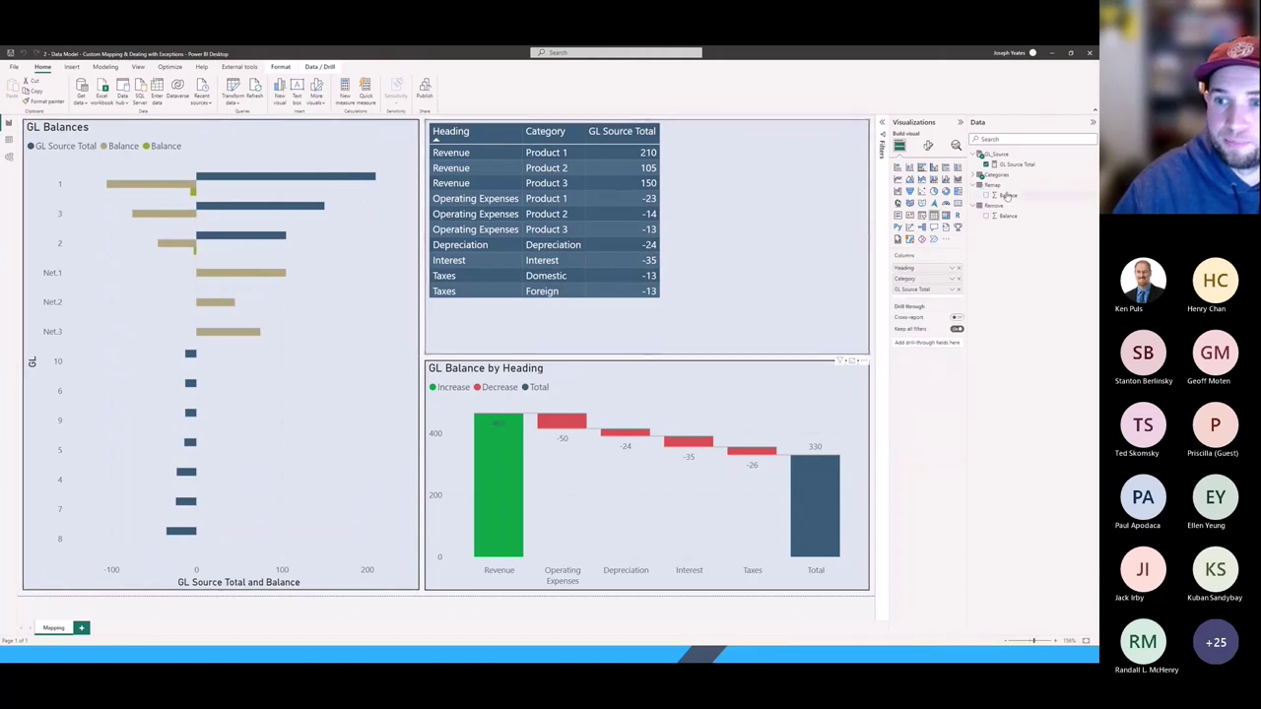
pyautogui.click(989, 195)
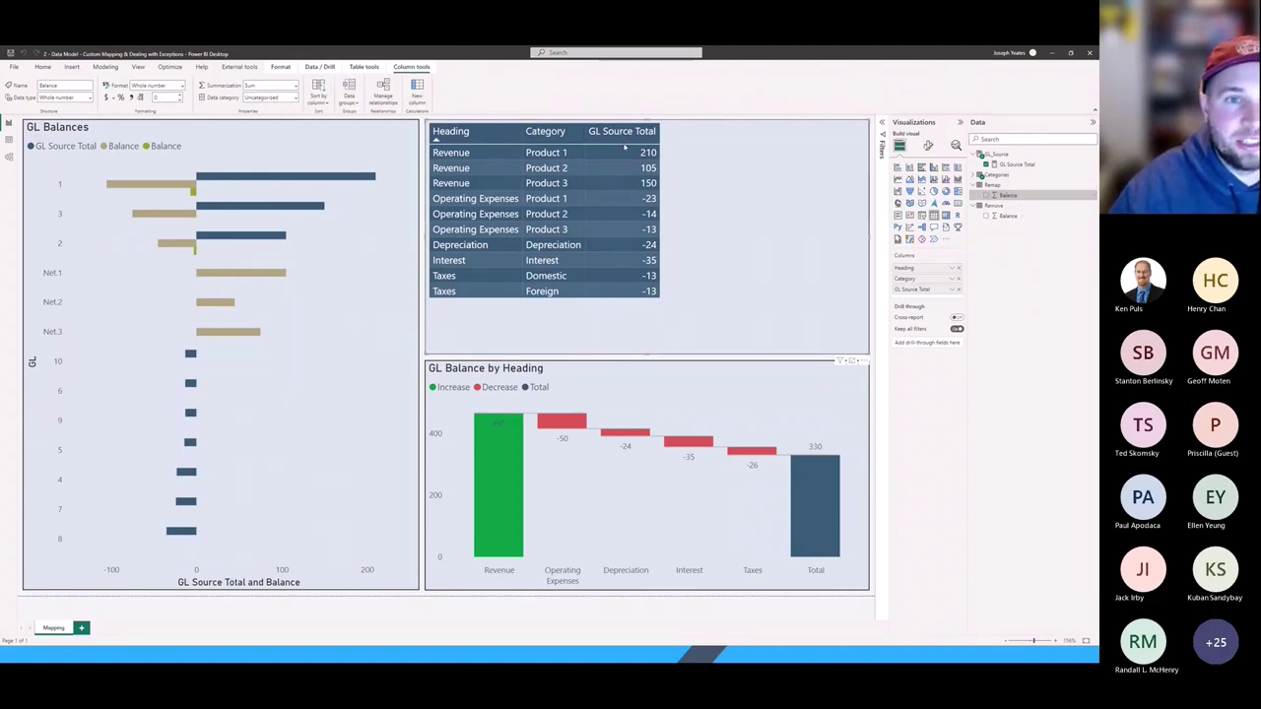
pyautogui.click(363, 66)
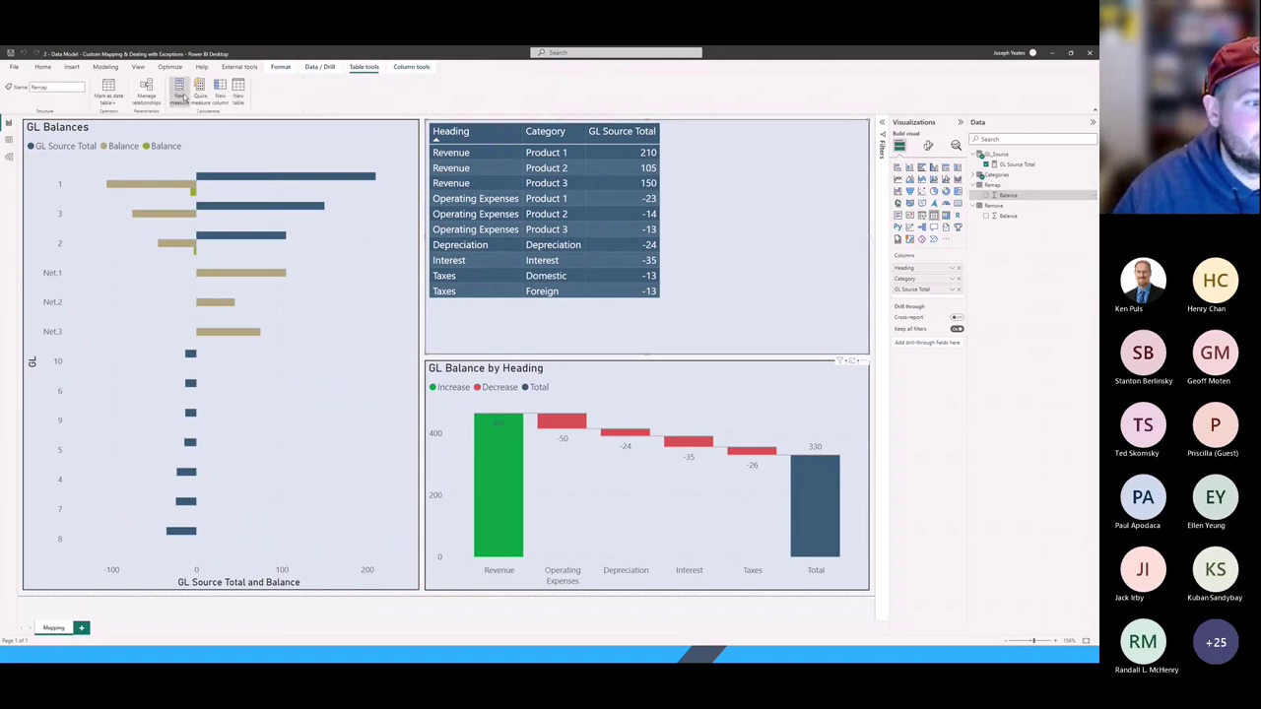
pyautogui.click(180, 93)
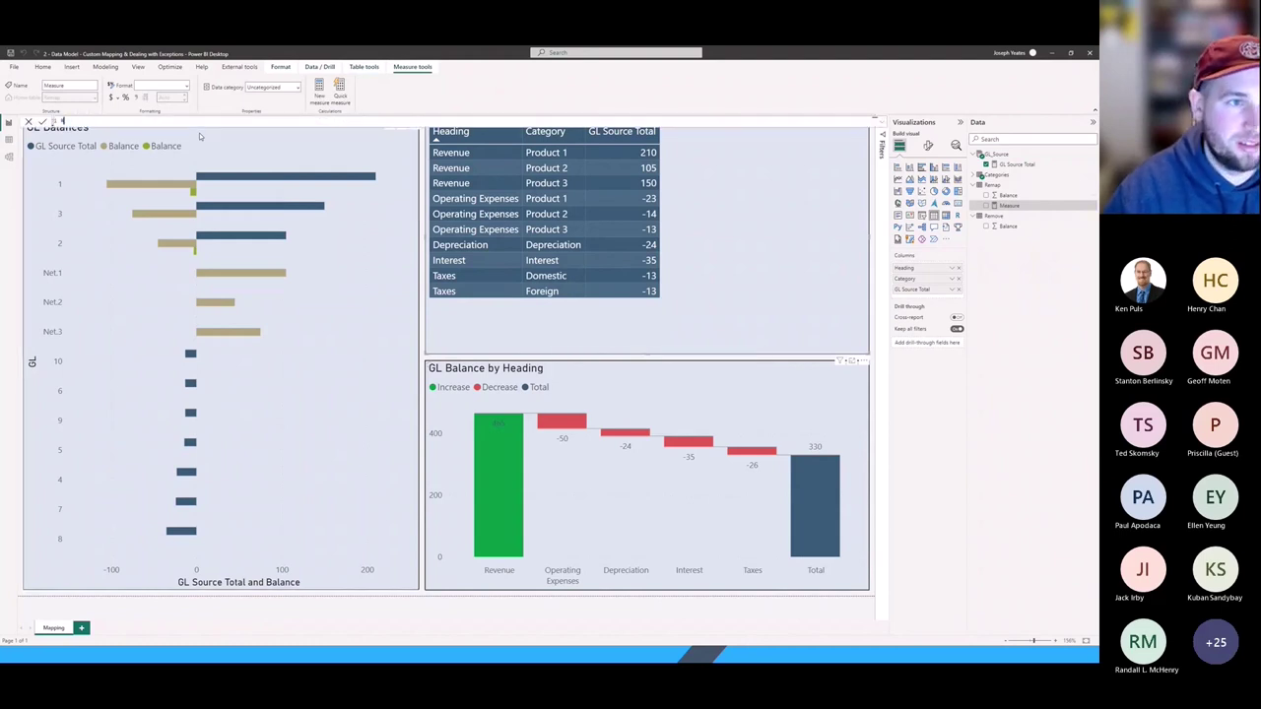
pyautogui.write('Remap Total = s')
pyautogui.press('Escape')
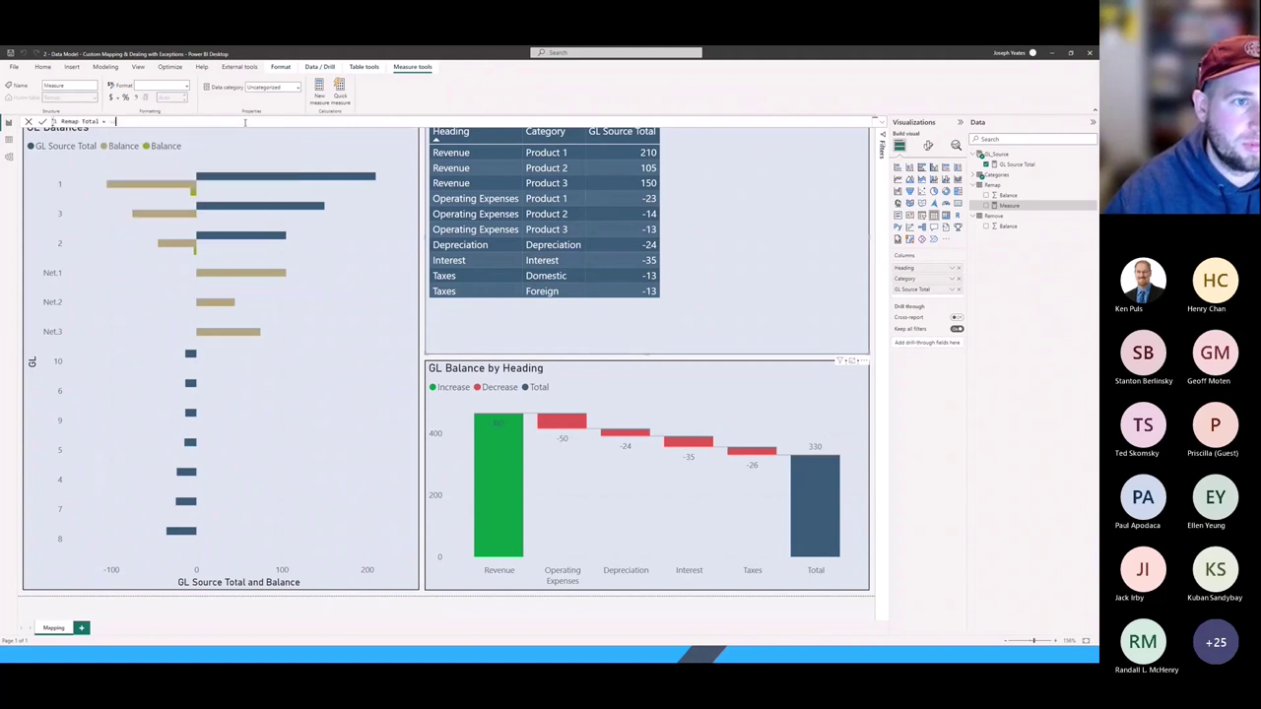
pyautogui.keyDown('ctrl'); pyautogui.scroll(2, 245, 123); pyautogui.keyUp('ctrl')
pyautogui.write('u')
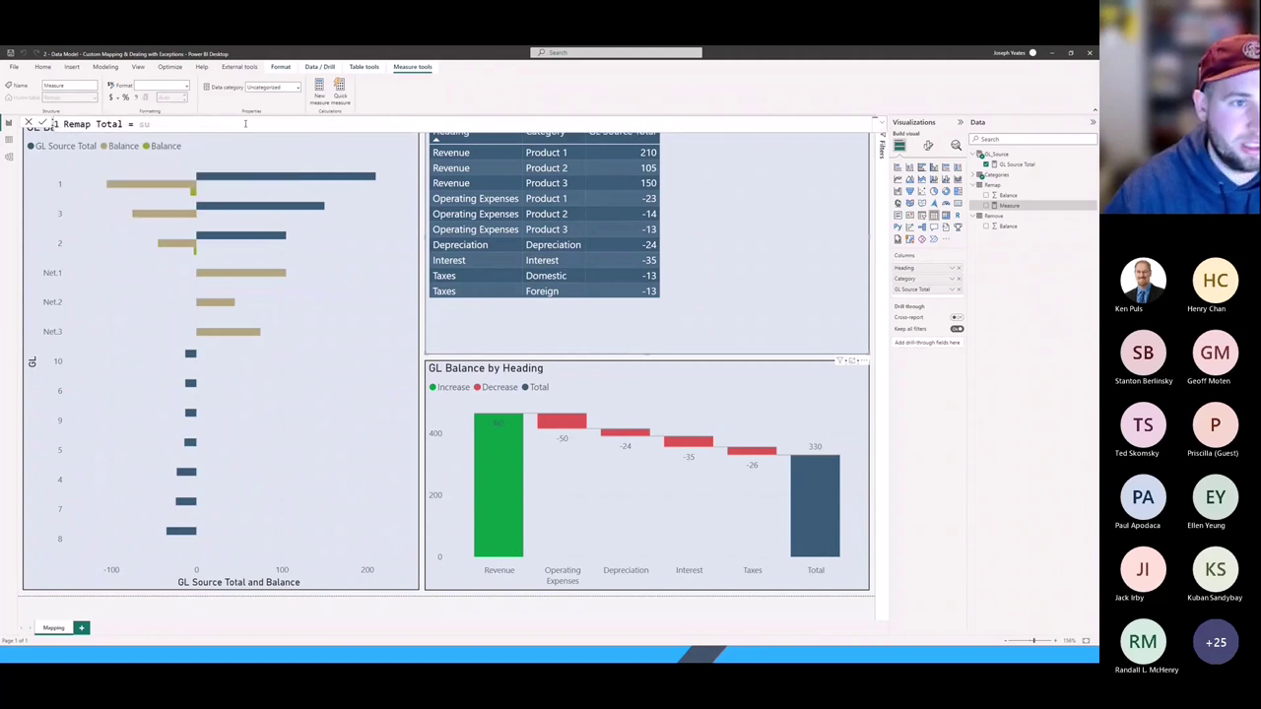
pyautogui.write('m(bala')
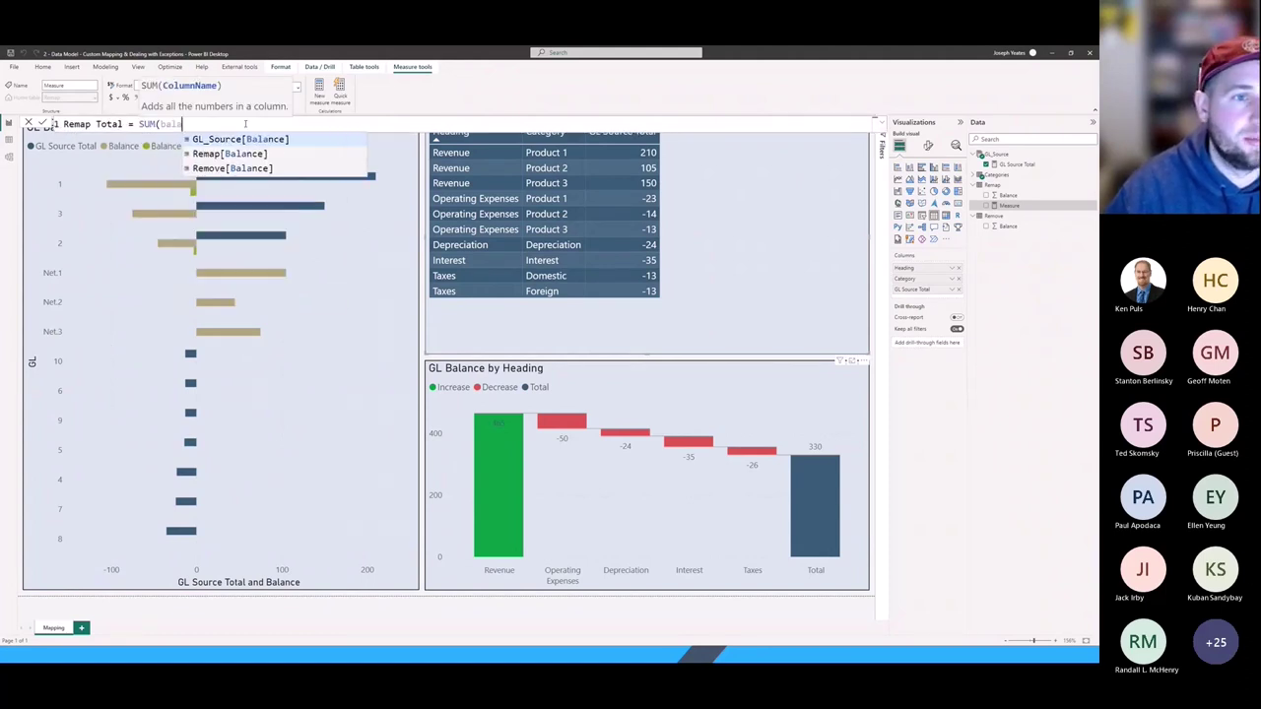
pyautogui.press('Down')
pyautogui.press('Tab')
pyautogui.write(')')
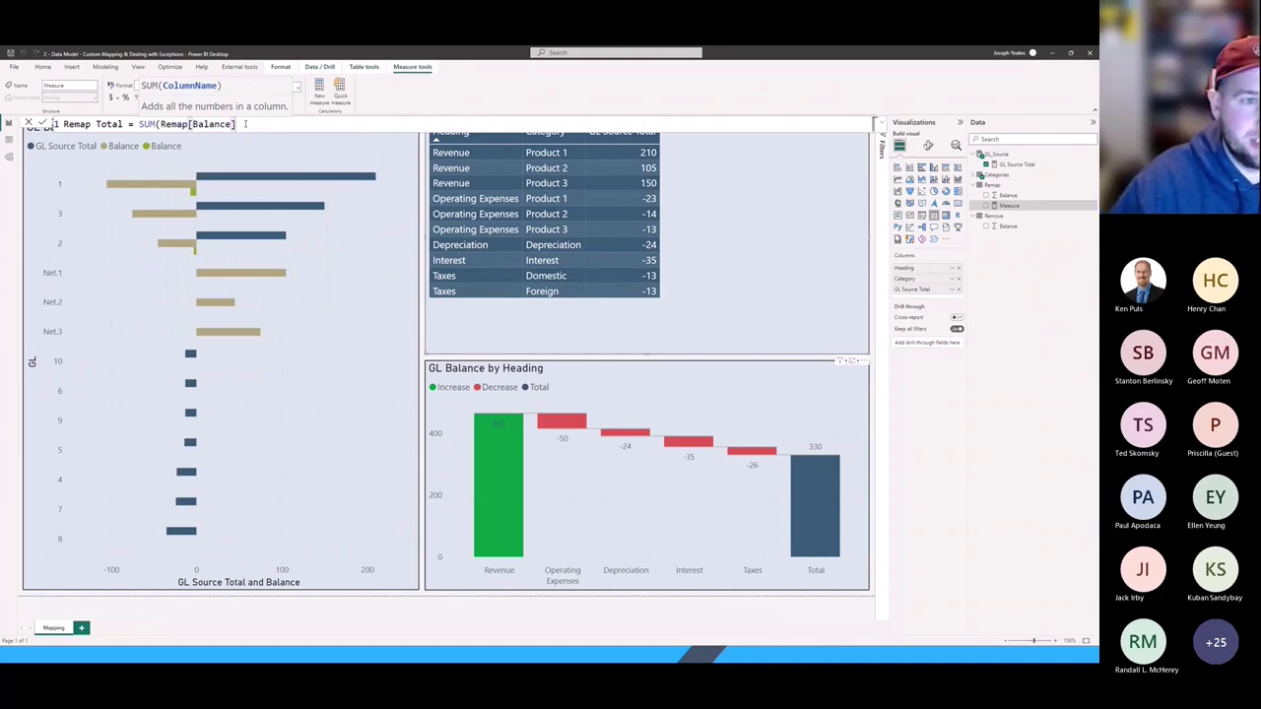
pyautogui.press('Return')
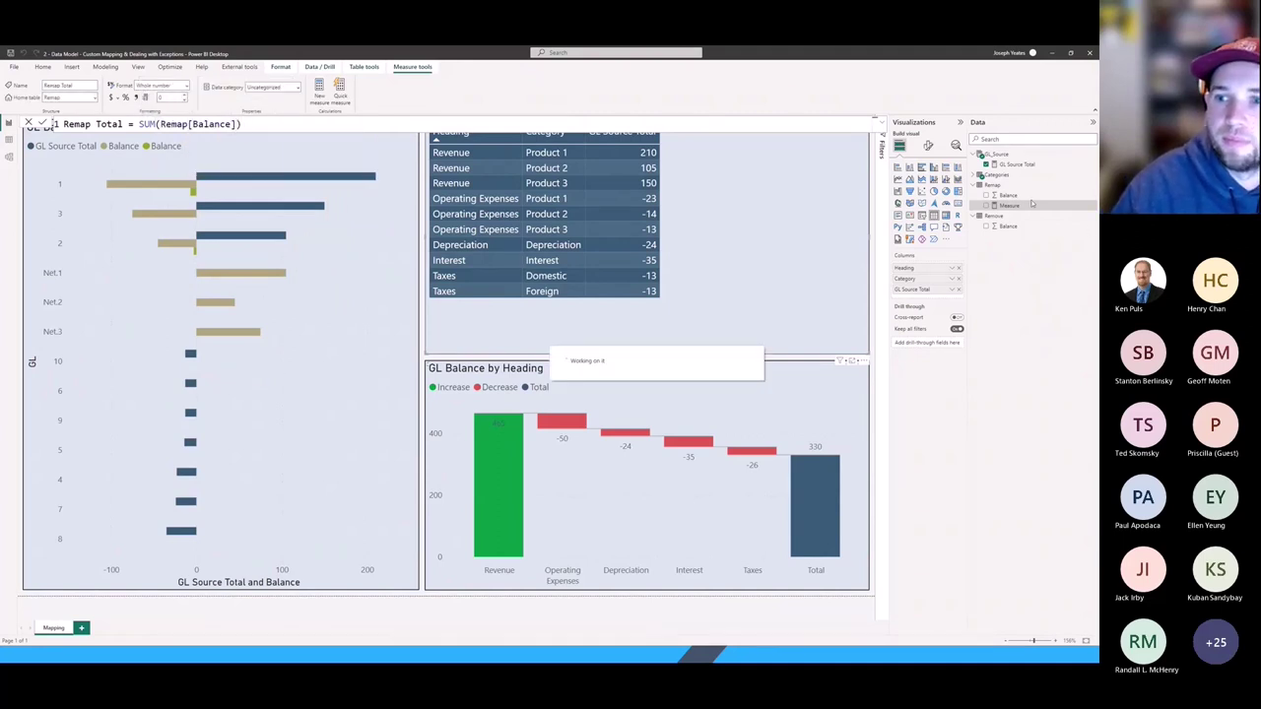
# Hide the Balance column of the Remap table from the report fields.
pyautogui.click(1007, 196)
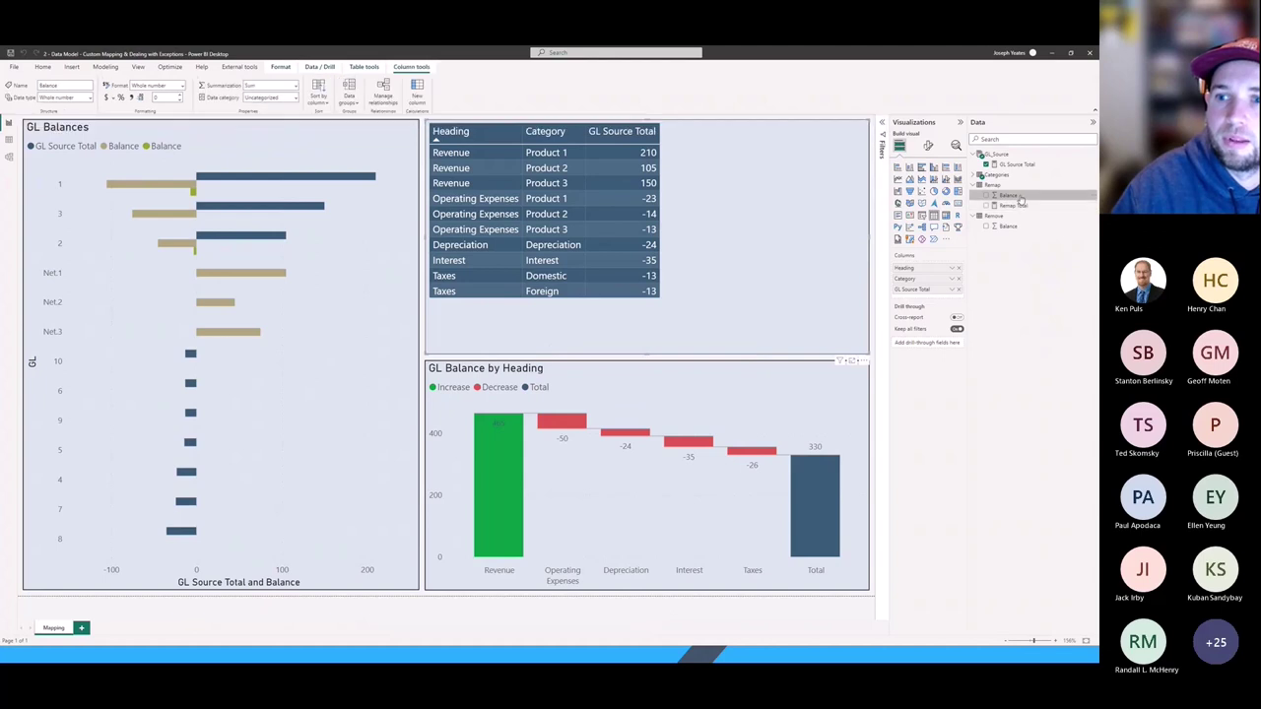
pyautogui.rightClick(1006, 196)
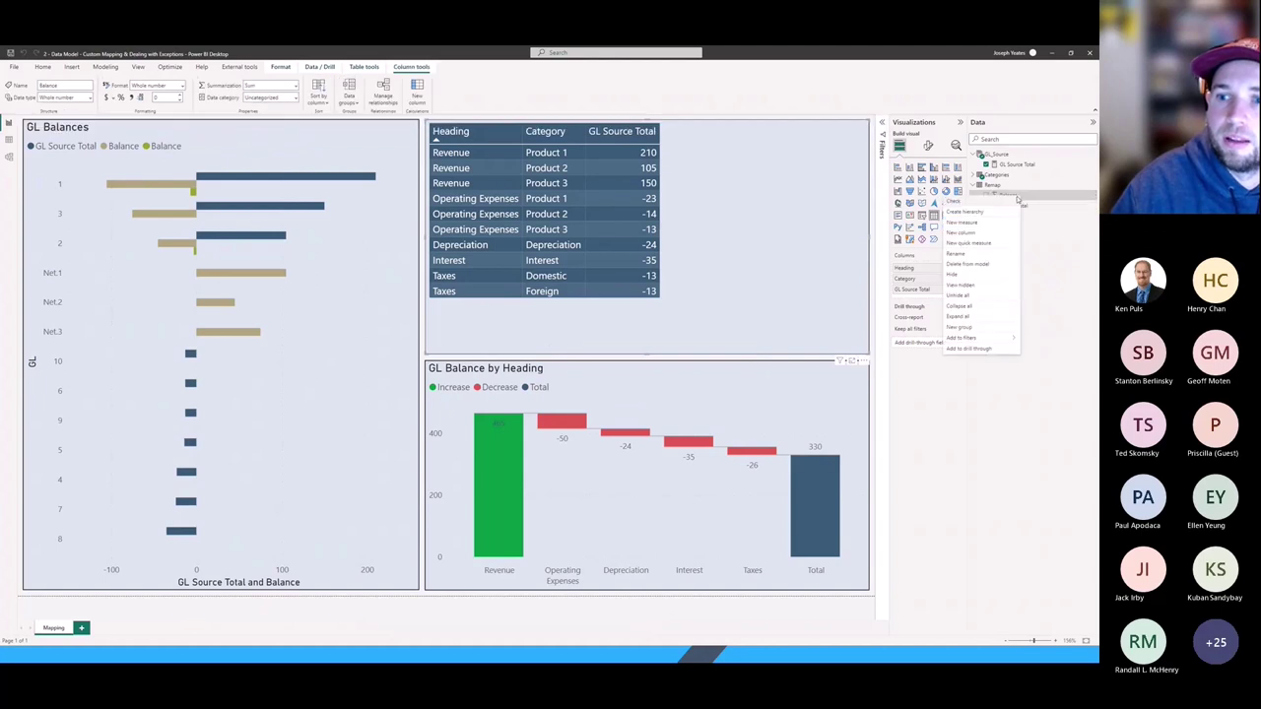
pyautogui.click(994, 280)
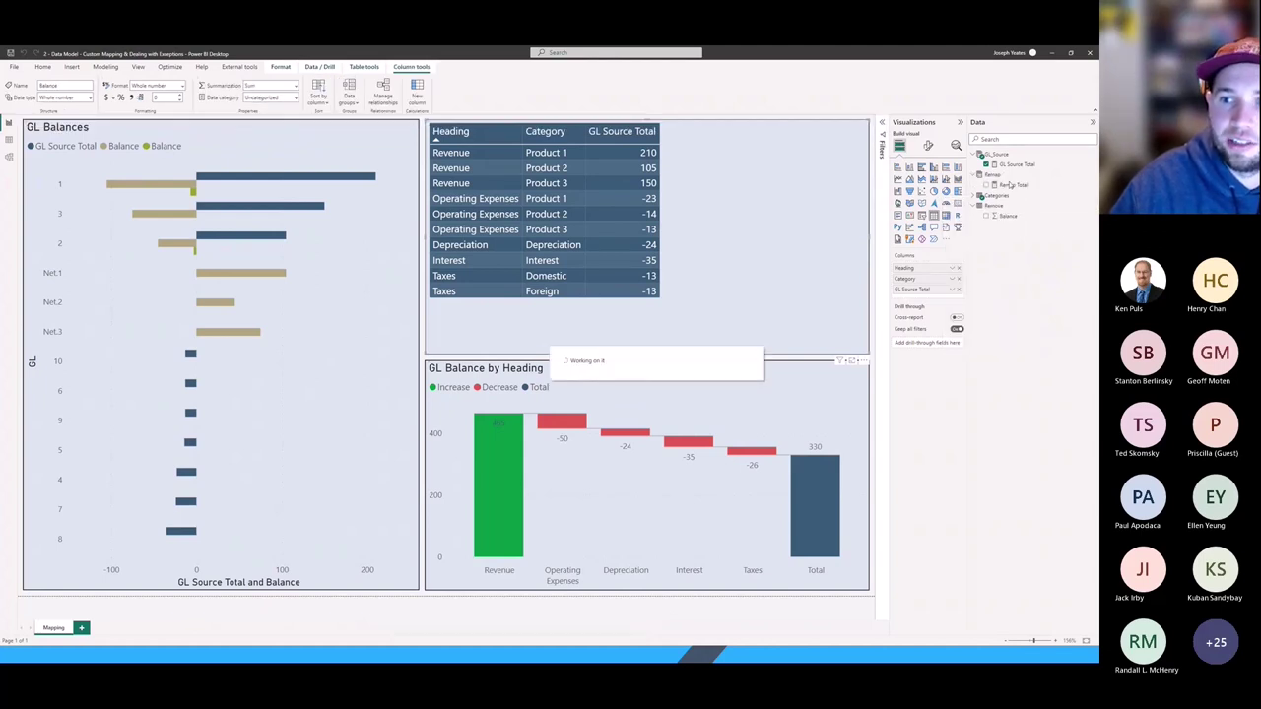
# Create the measure Remove Total = SUM(Remove[Balance]) in the Remove table.
pyautogui.click(1003, 215)
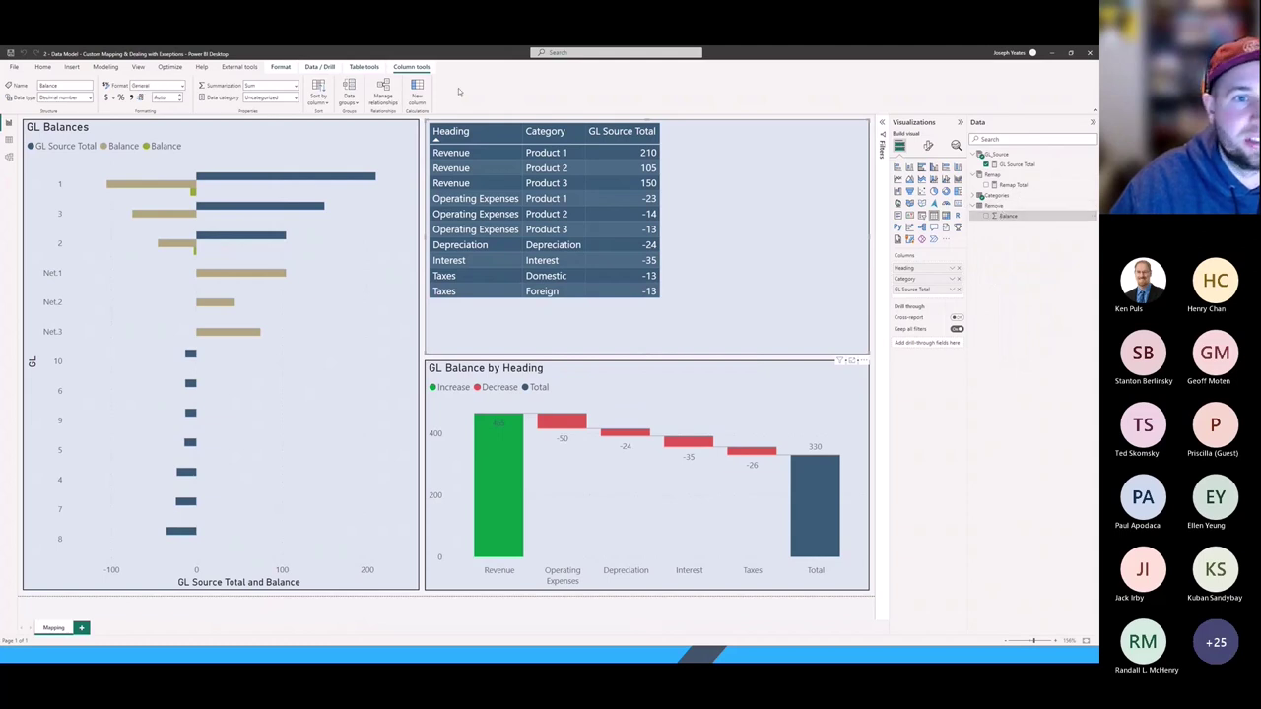
pyautogui.click(356, 67)
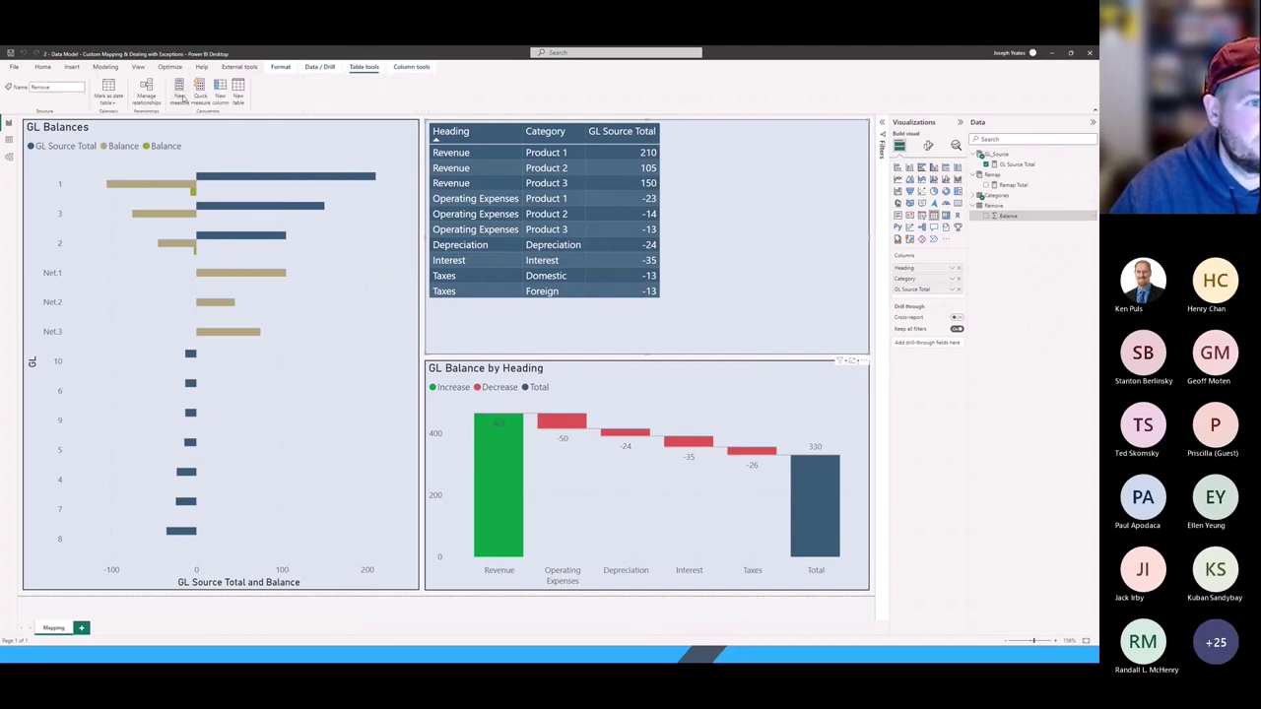
pyautogui.click(180, 91)
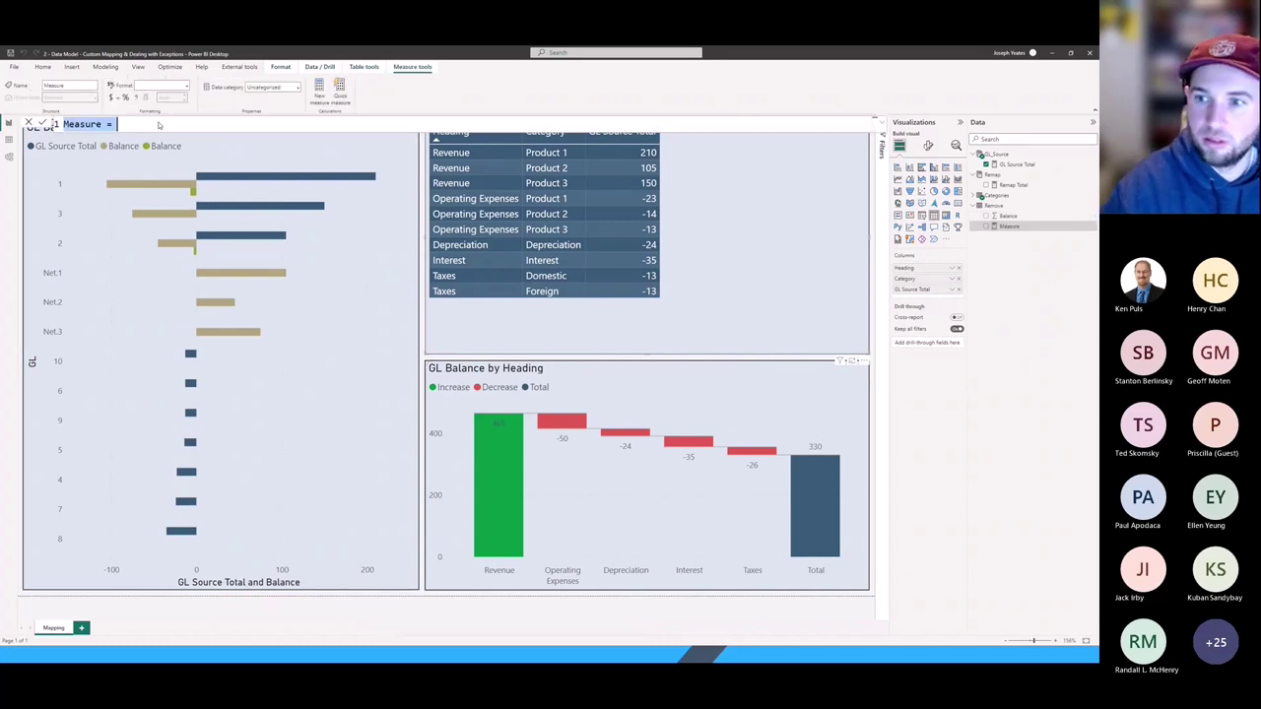
pyautogui.write('Remove T')
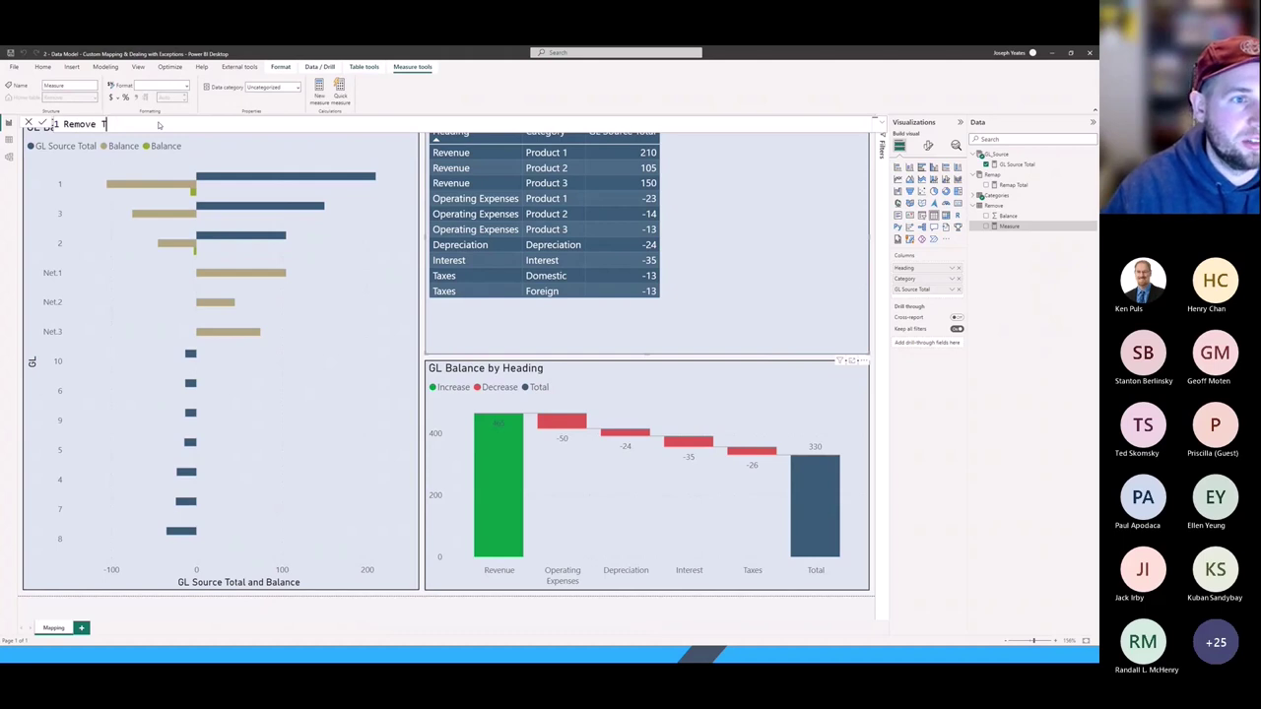
pyautogui.write('otal = SUM(remove')
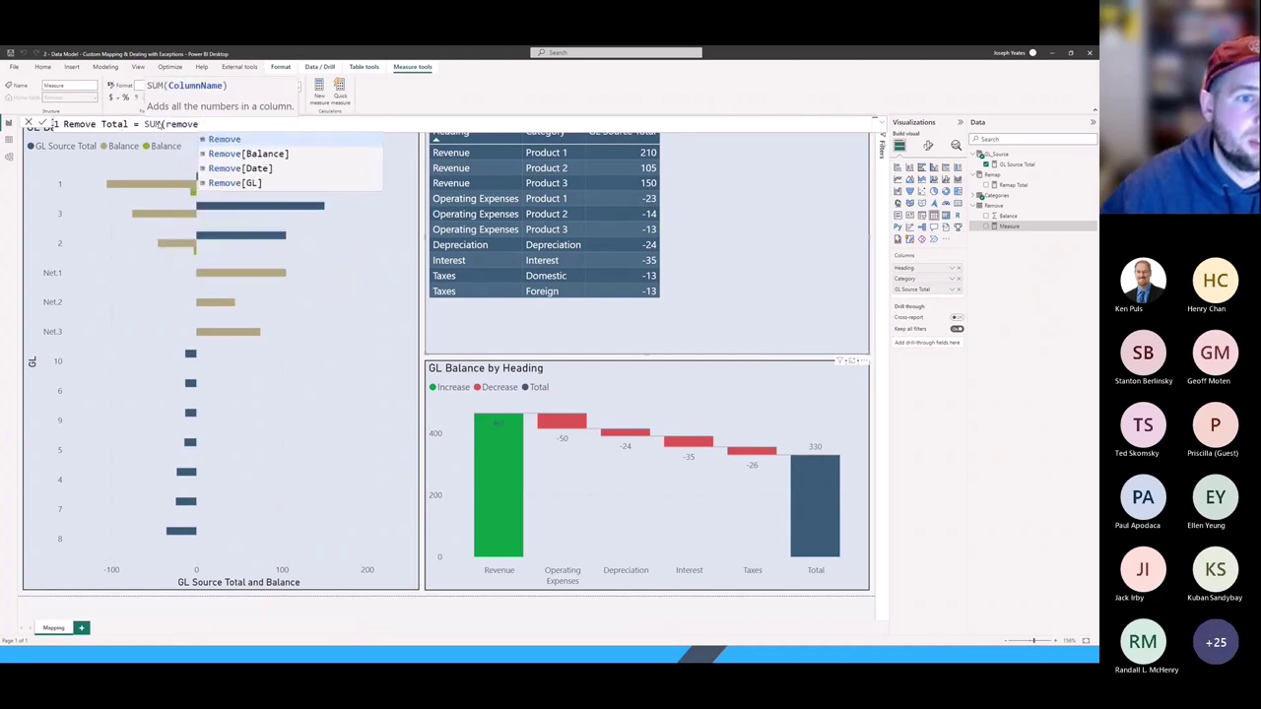
pyautogui.press('Down')
pyautogui.press('Tab')
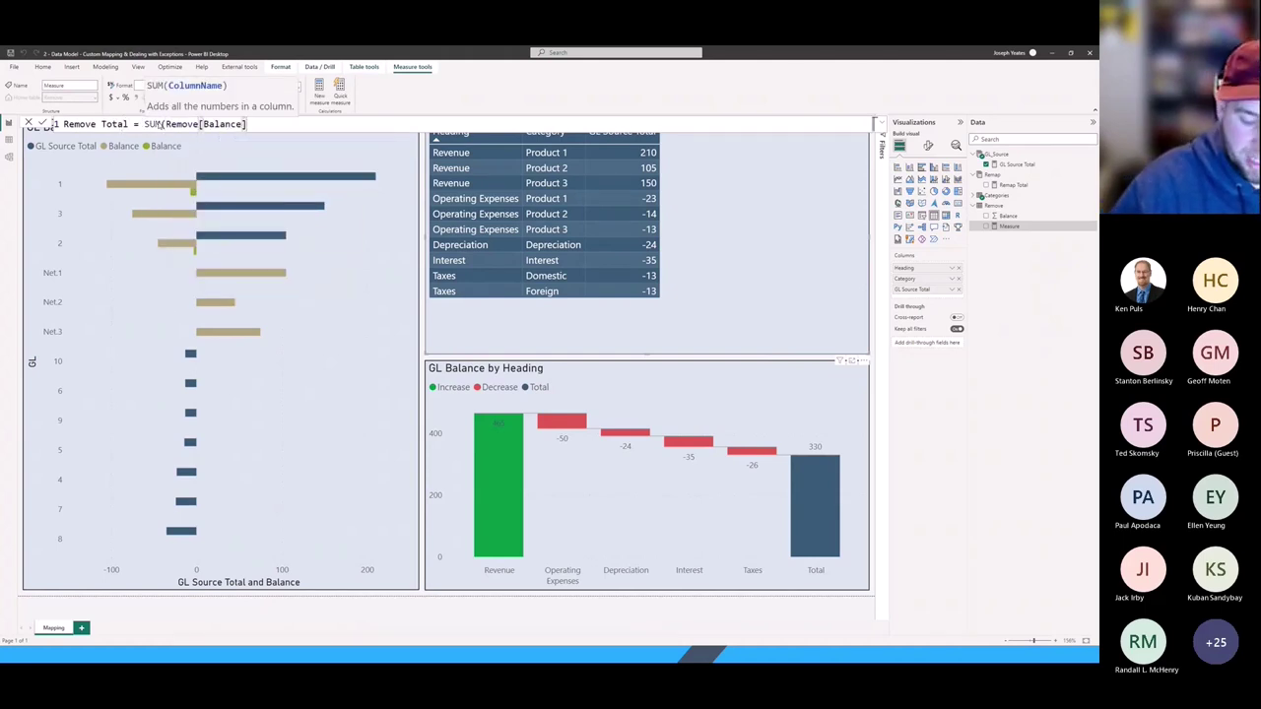
pyautogui.write(')')
pyautogui.press('Return')
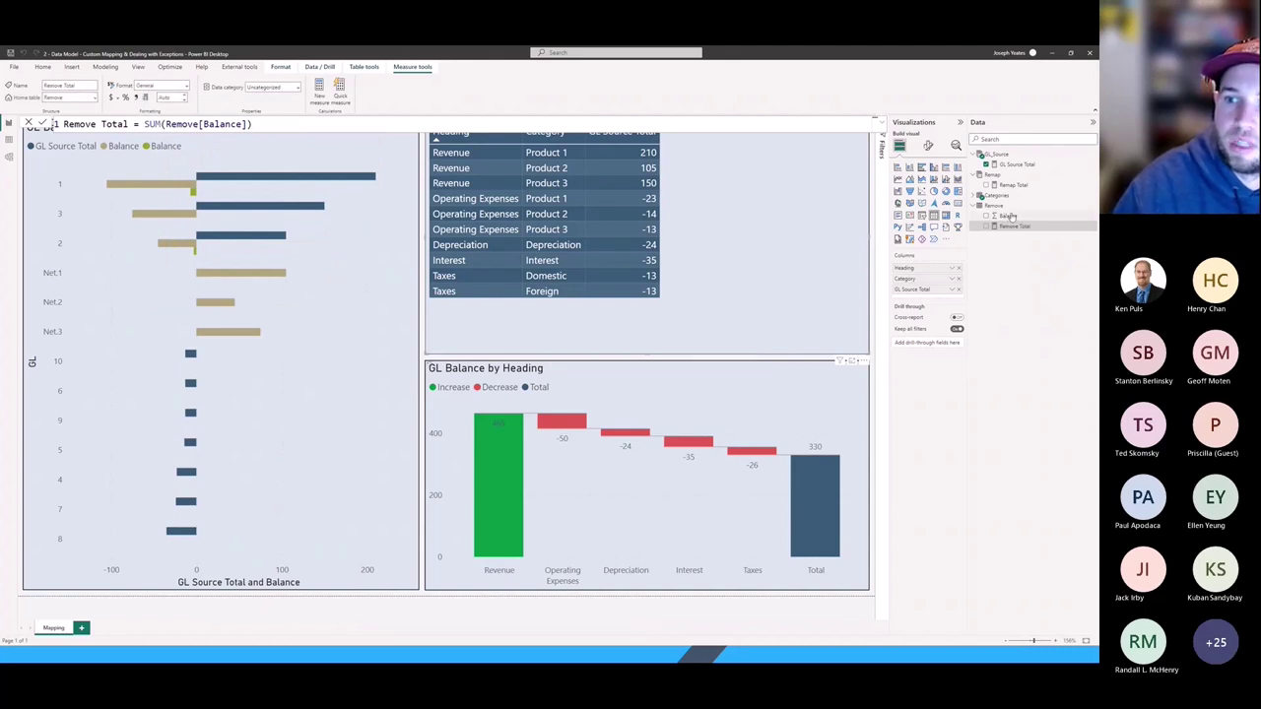
# Hide the Balance column of the Remove table from the report fields.
pyautogui.rightClick(1012, 217)
pyautogui.click(1009, 217)
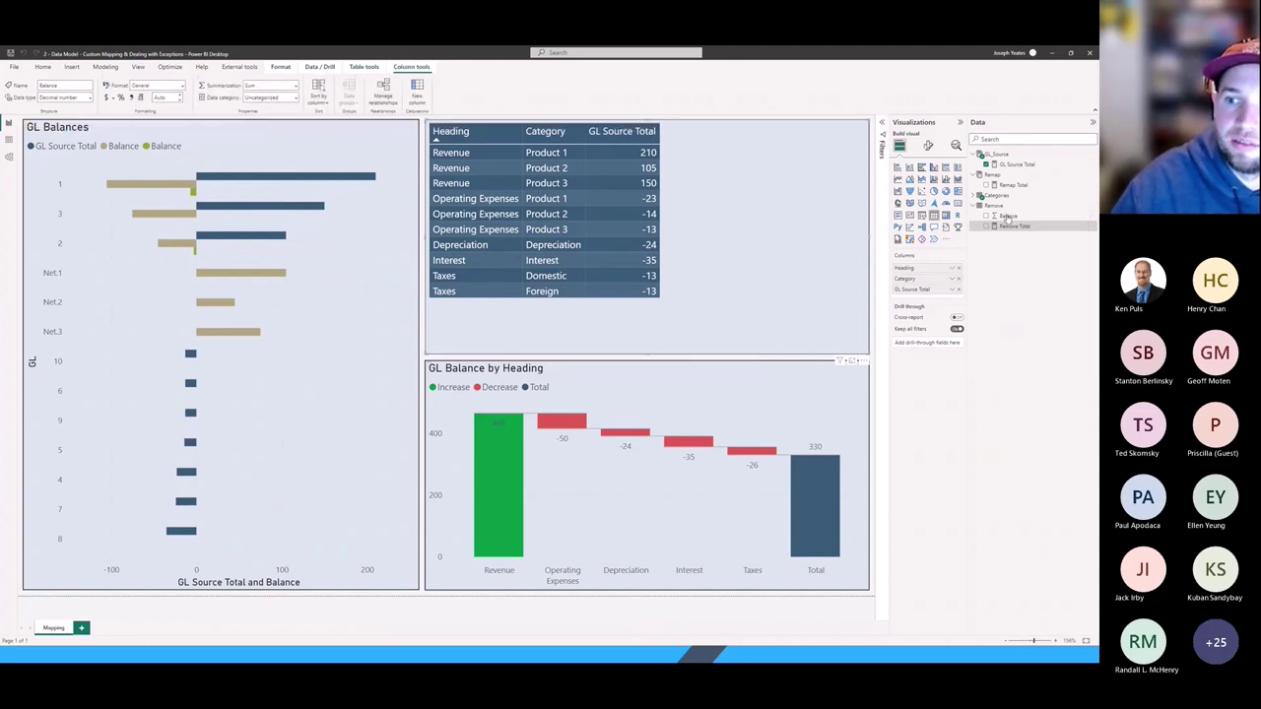
pyautogui.rightClick(1005, 218)
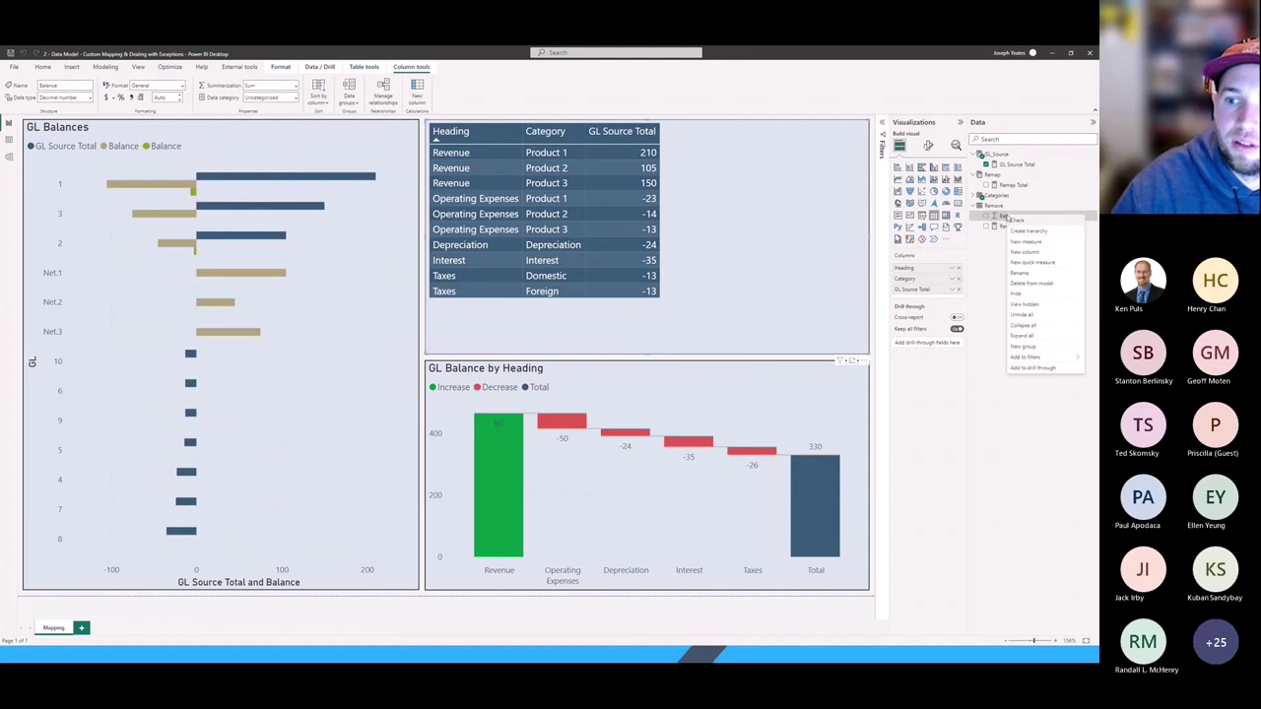
pyautogui.click(1025, 296)
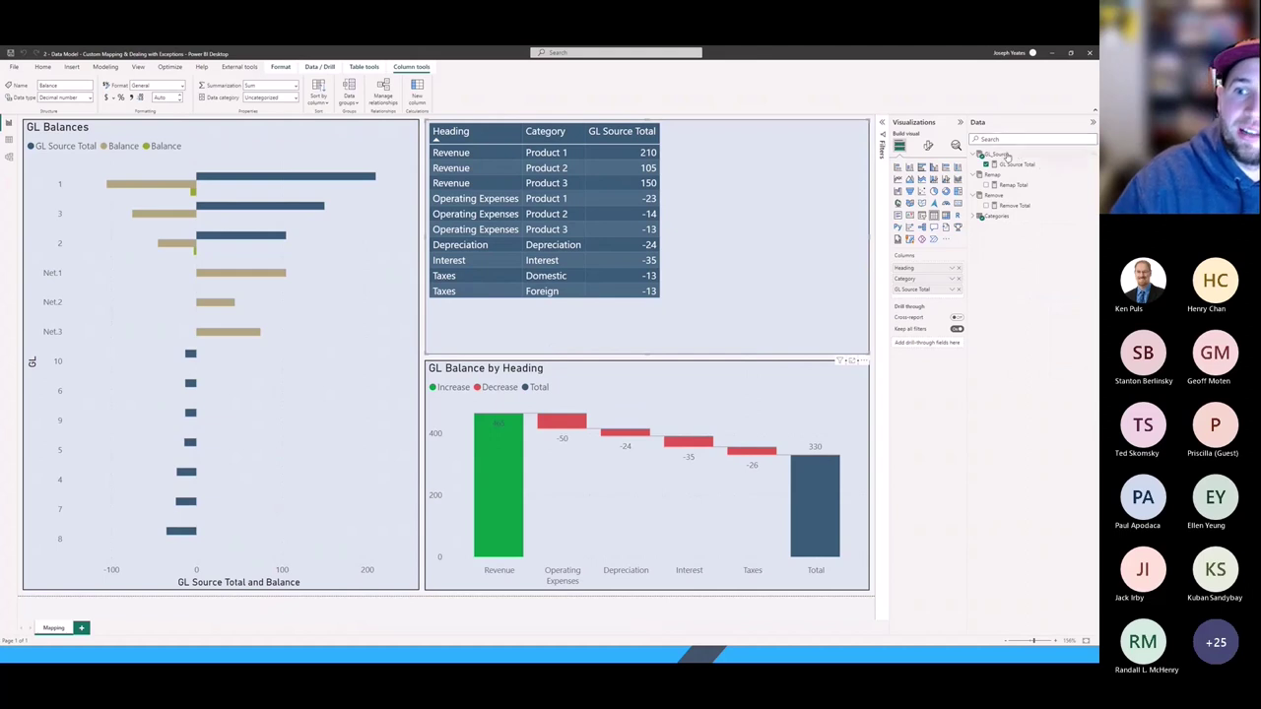
# Add the Remap Total and Remove Total measures as columns to the Heading and Category table.
pyautogui.click(977, 217)
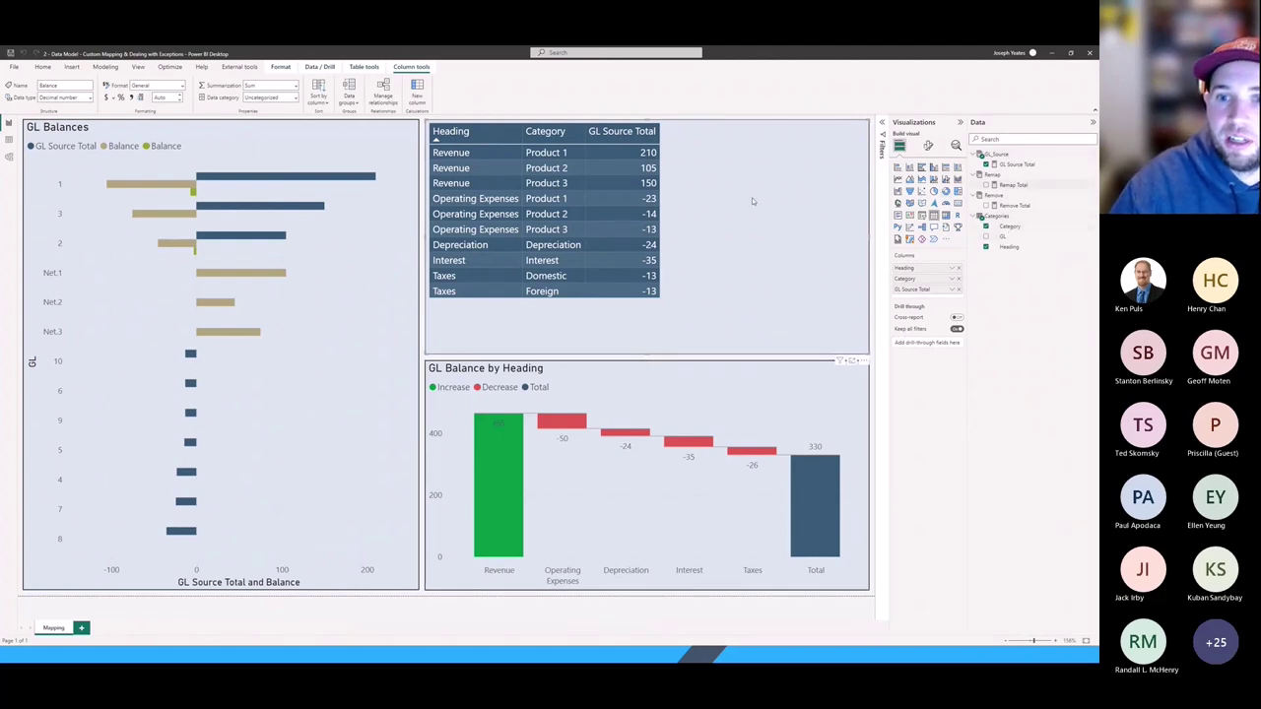
pyautogui.moveTo(1025, 185); pyautogui.dragTo(955, 310)
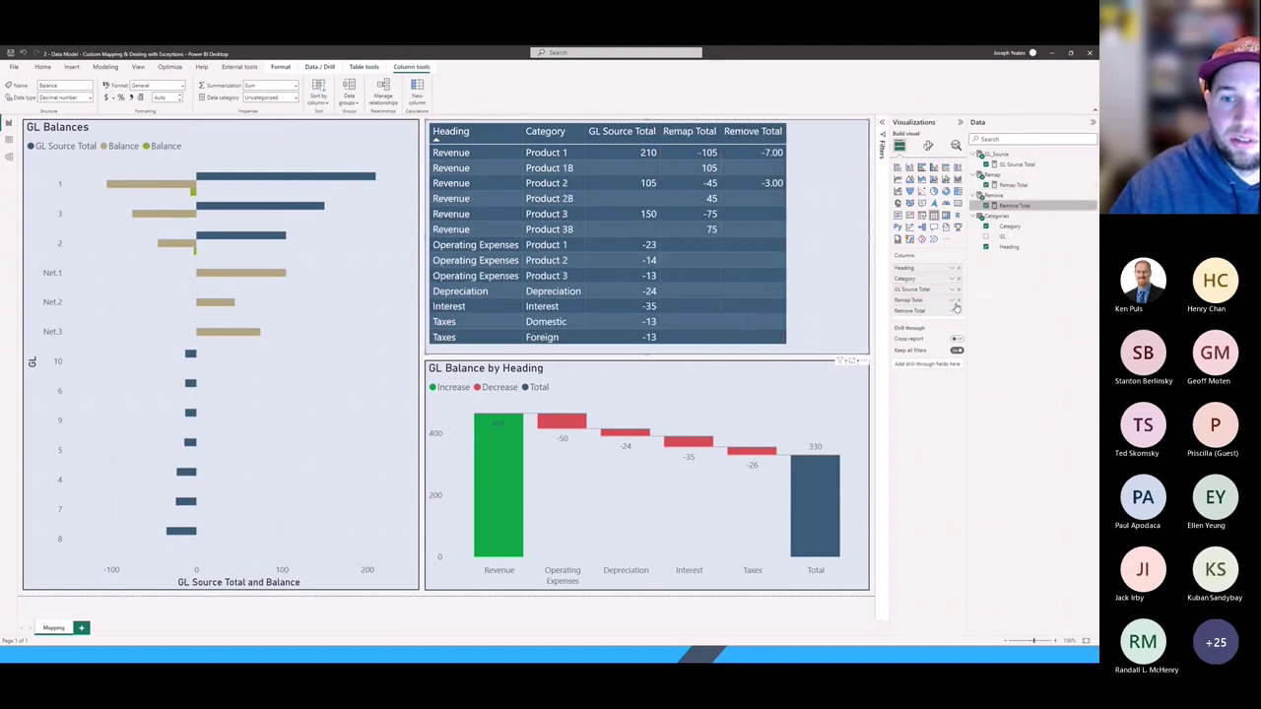
pyautogui.click(1016, 205)
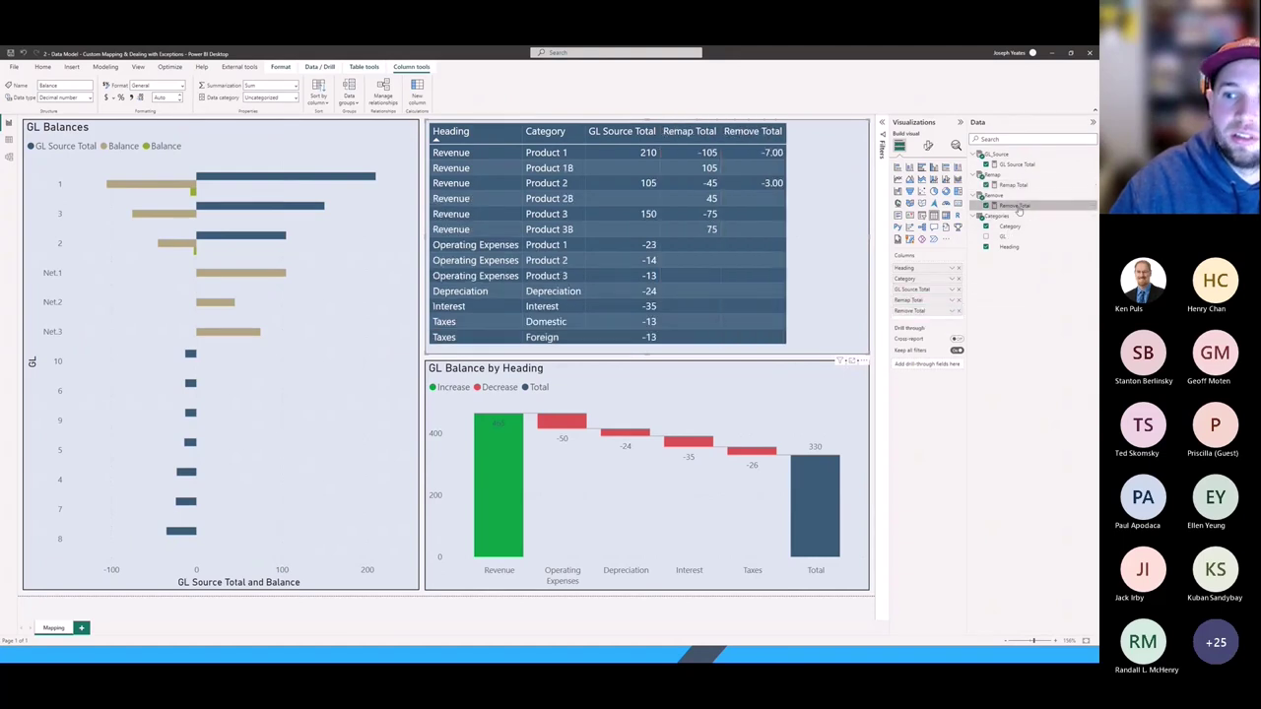
# Format the Remove Total measure as a whole number.
pyautogui.click(147, 85)
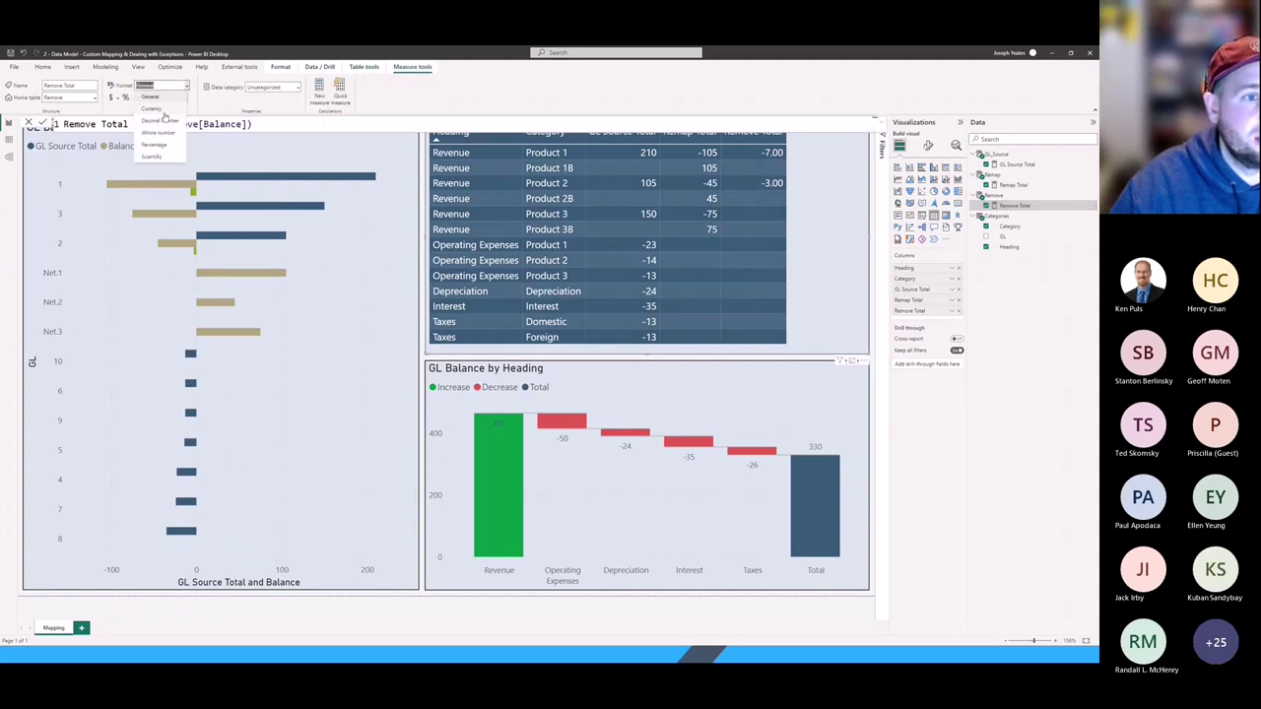
pyautogui.click(177, 131)
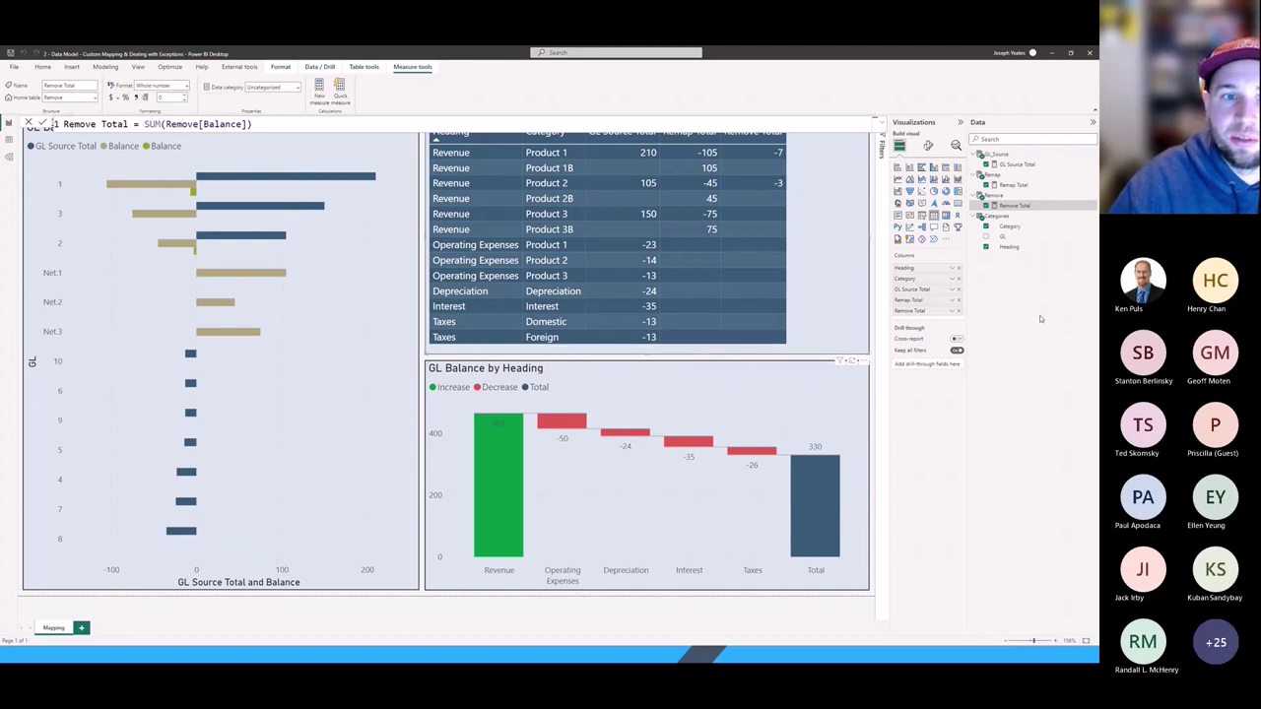
pyautogui.click(1003, 236)
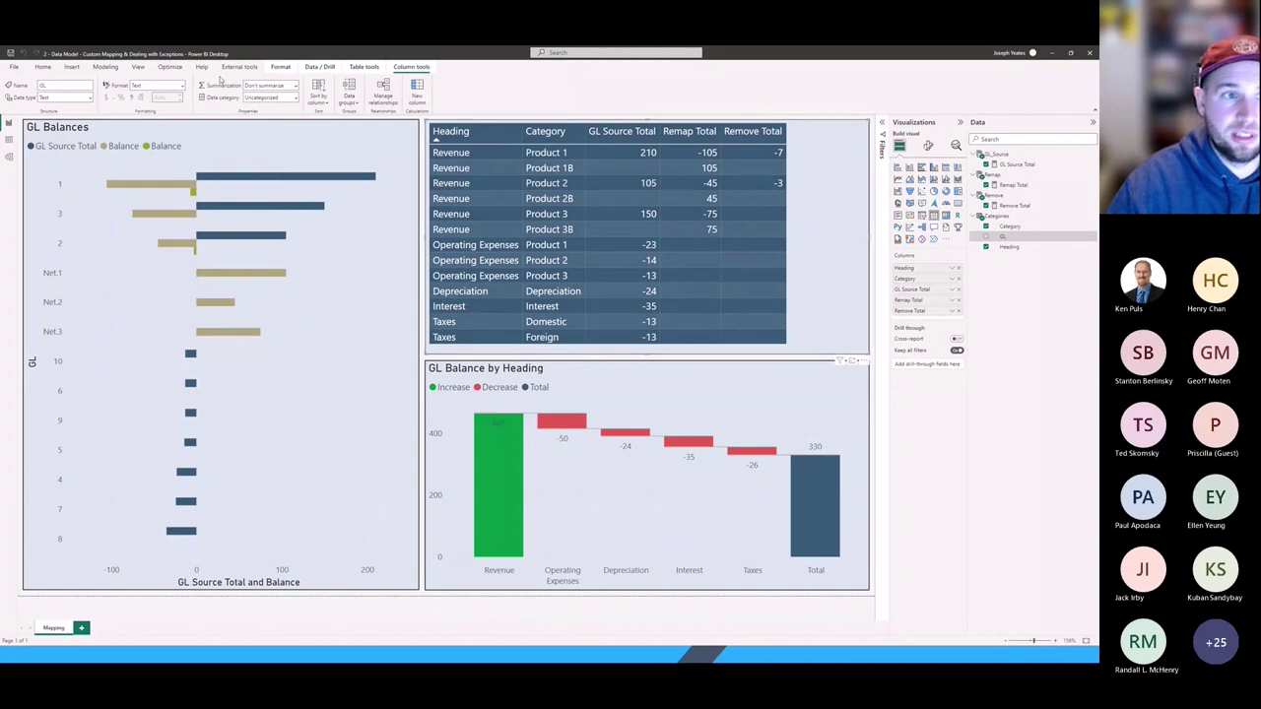
# Create the measure Current Total = GL_Source[GL Source Total] + Remap[Remap Total] + Remove[Remove Total] in the GL_Source table.
pyautogui.click(997, 155)
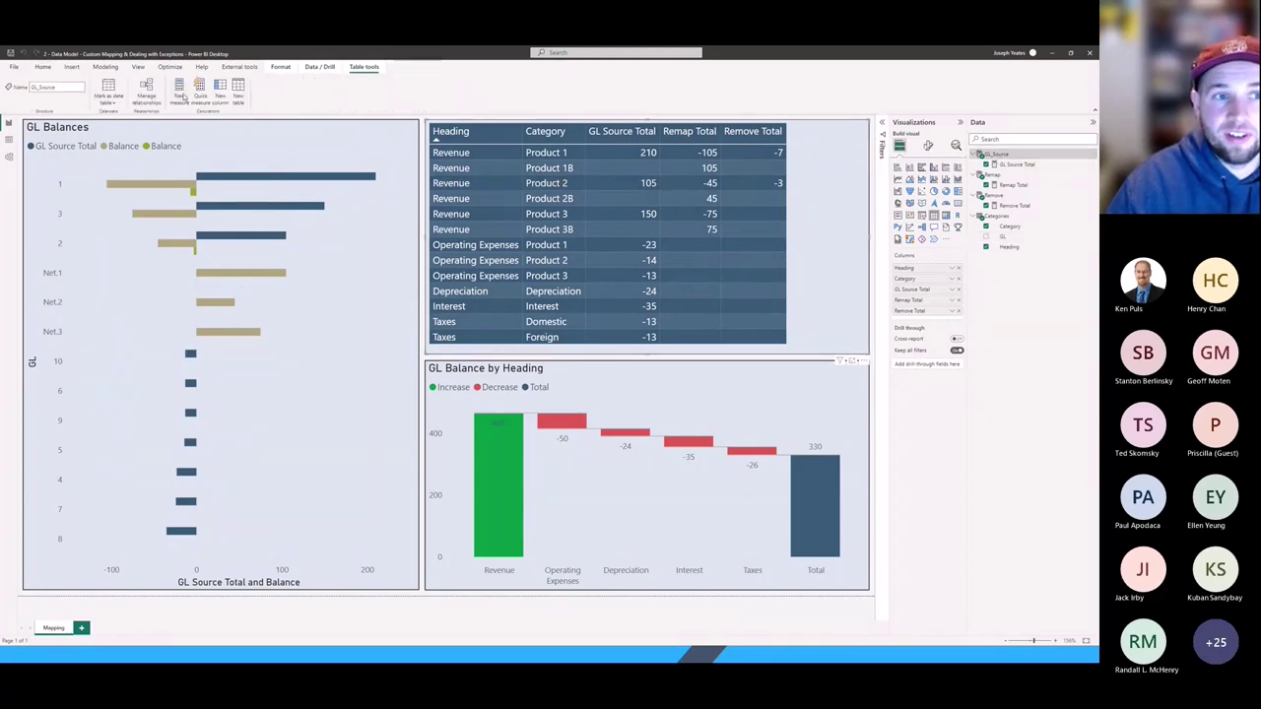
pyautogui.click(181, 92)
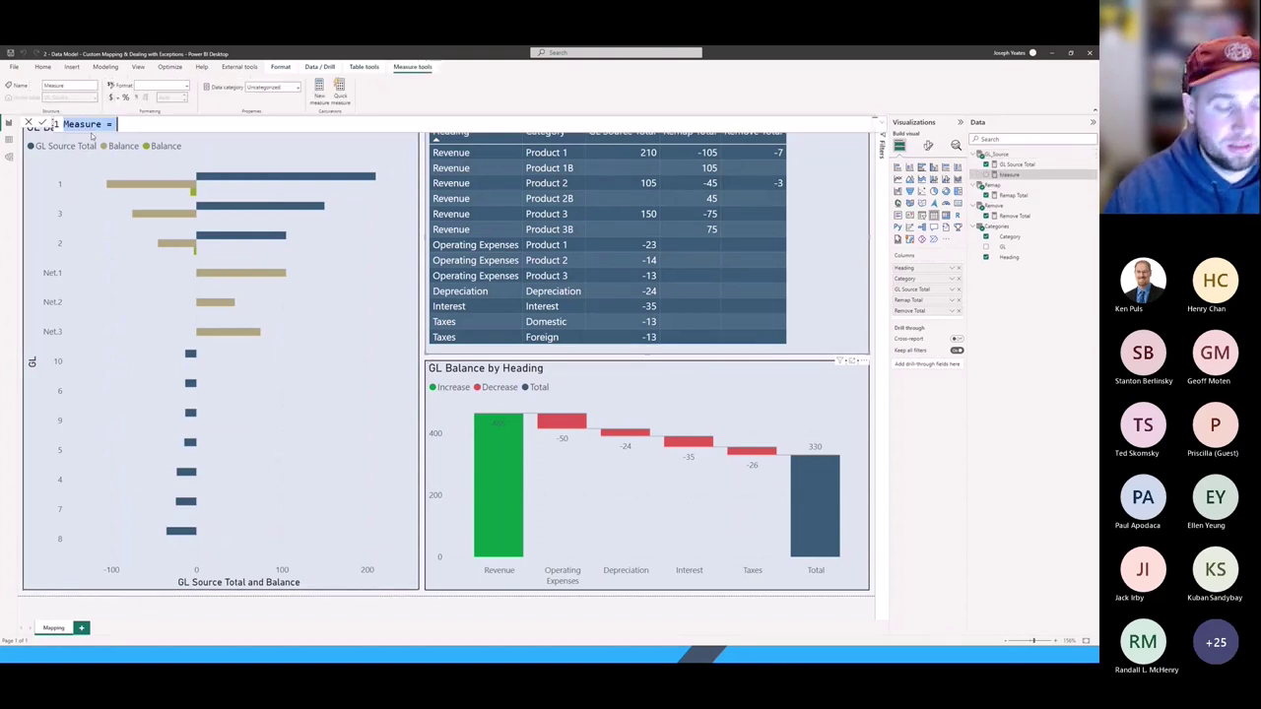
pyautogui.write('Current Tot')
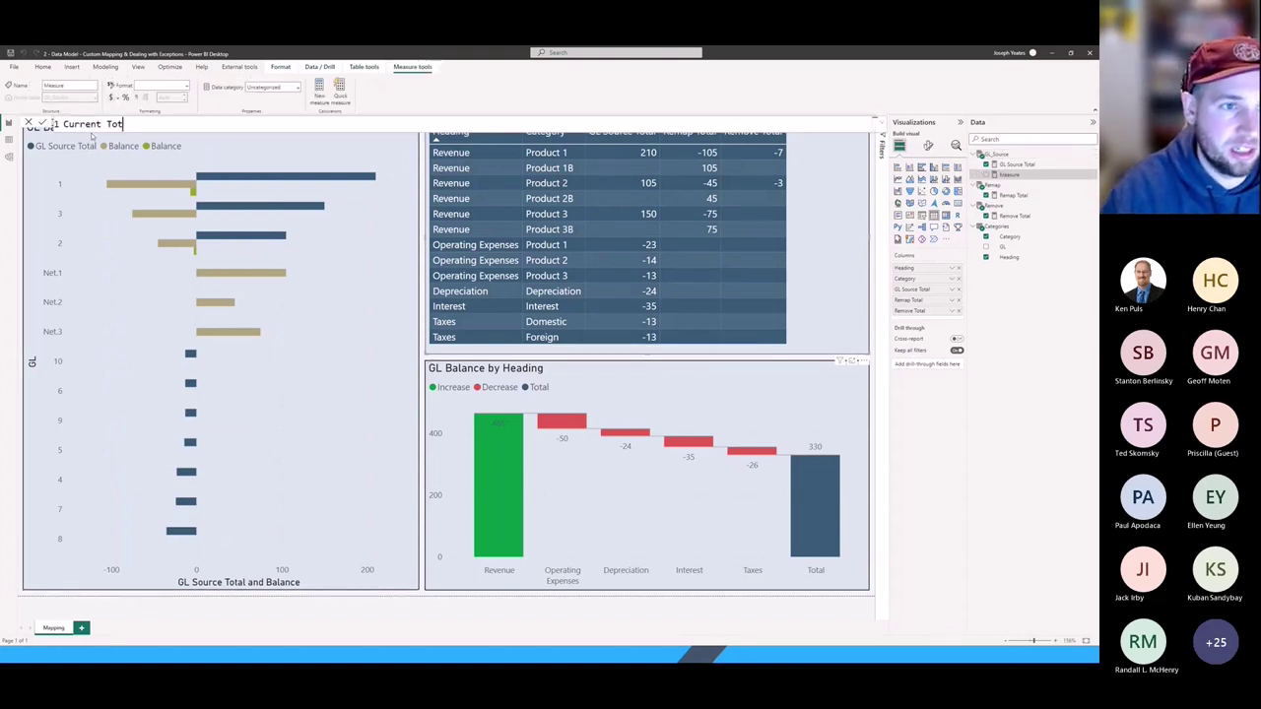
pyautogui.write('al = GL_Source[GL Source Total] ')
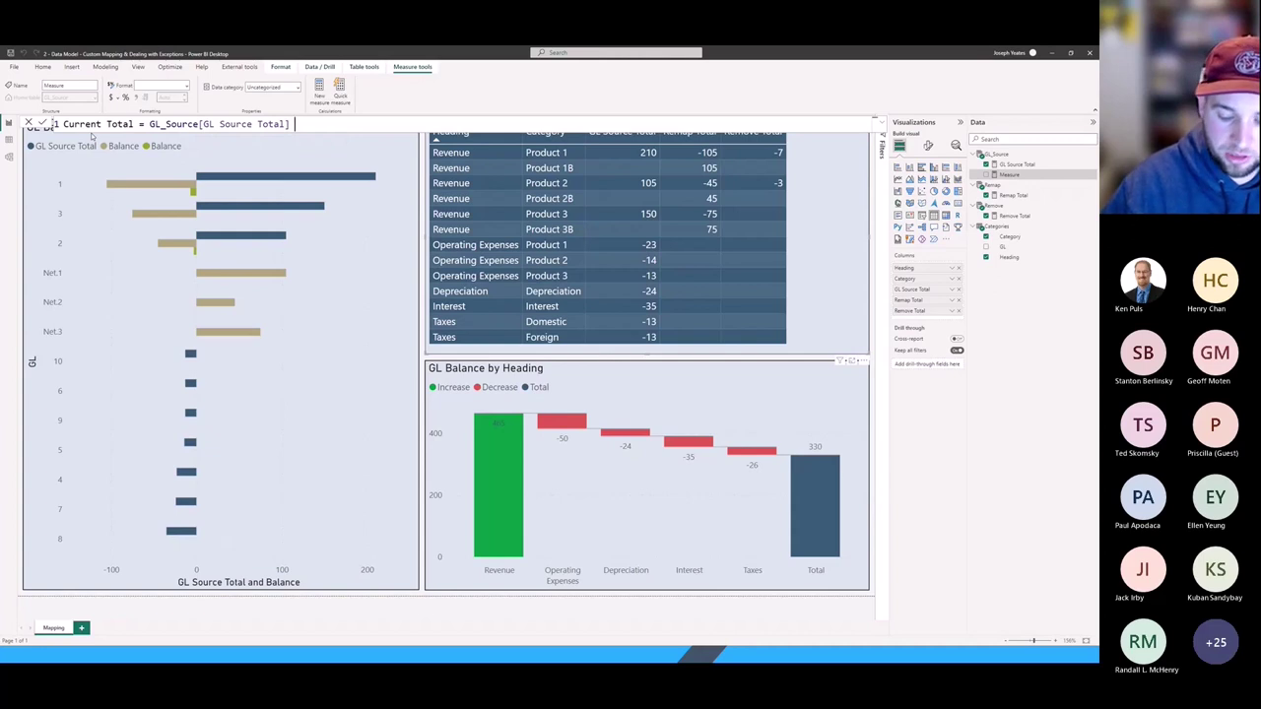
pyautogui.write('+ rema')
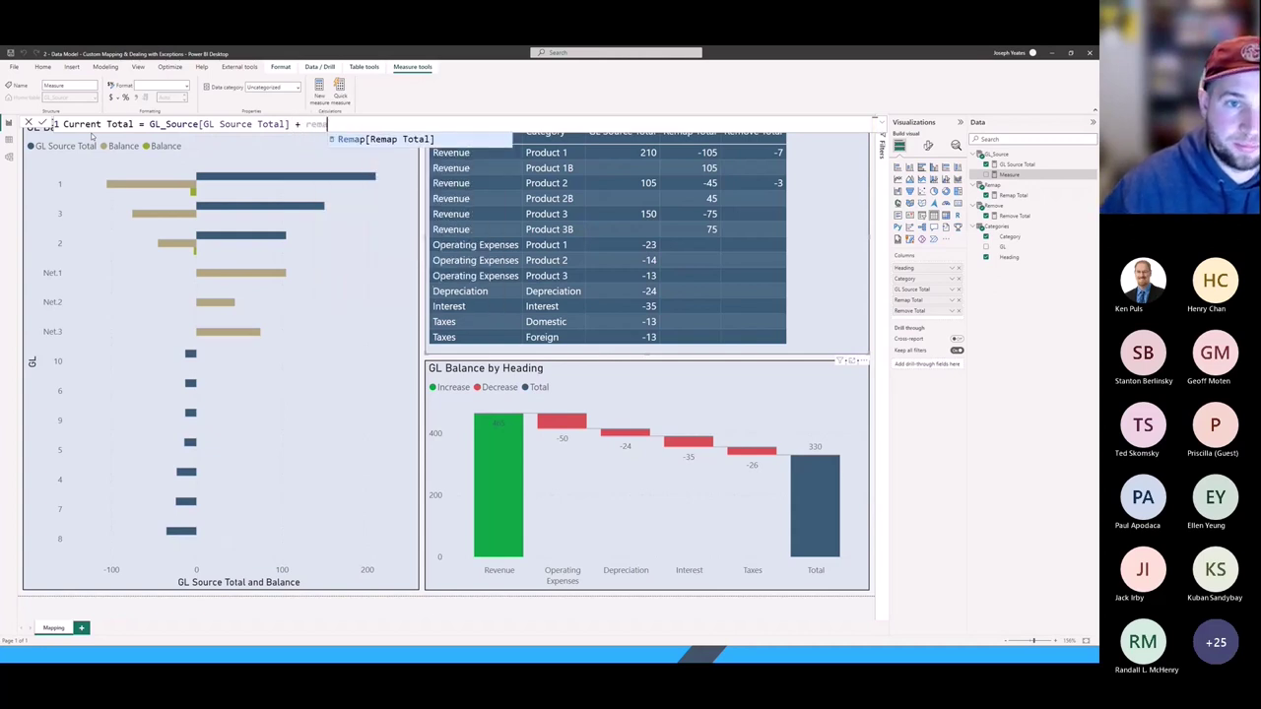
pyautogui.press('Tab')
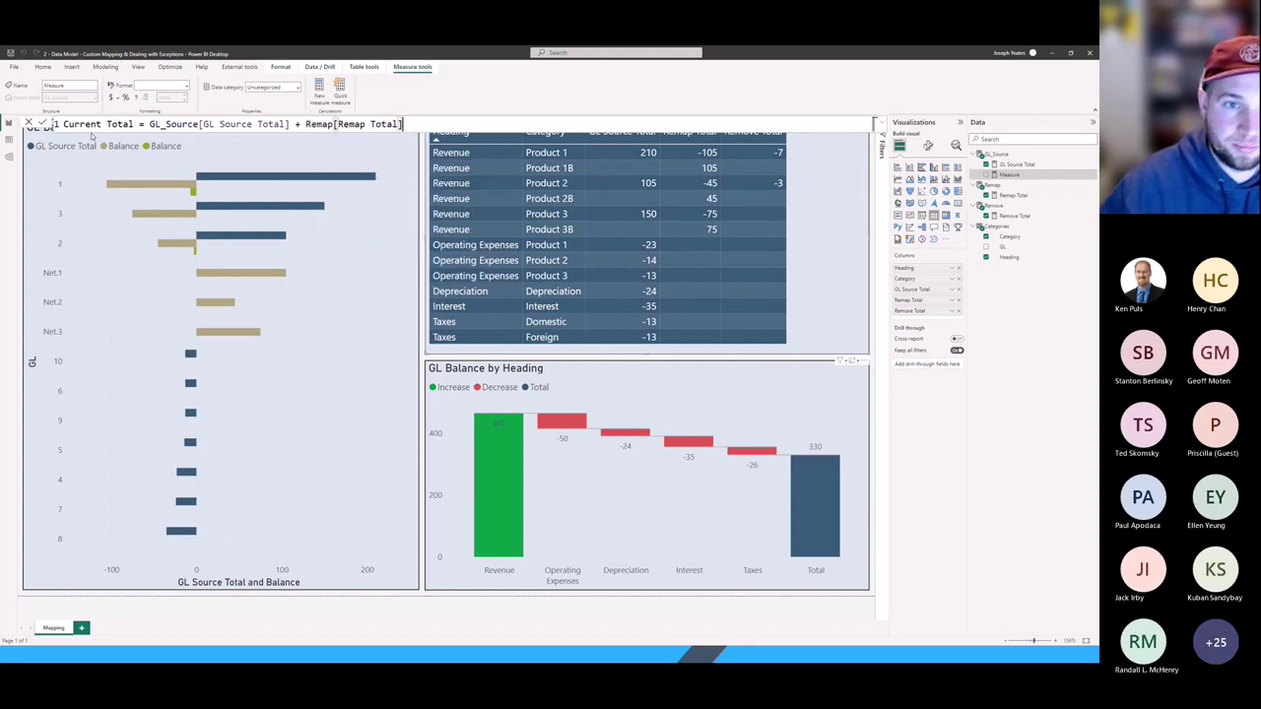
pyautogui.write('+ rem')
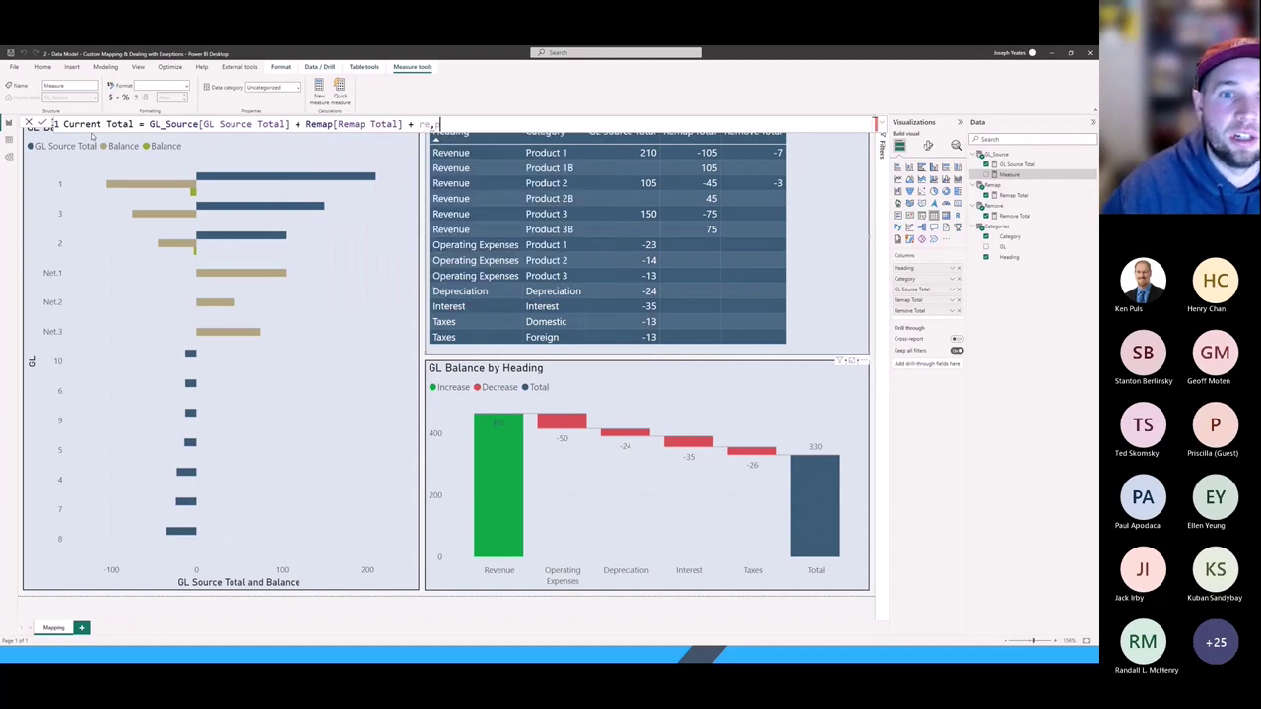
pyautogui.write('ov')
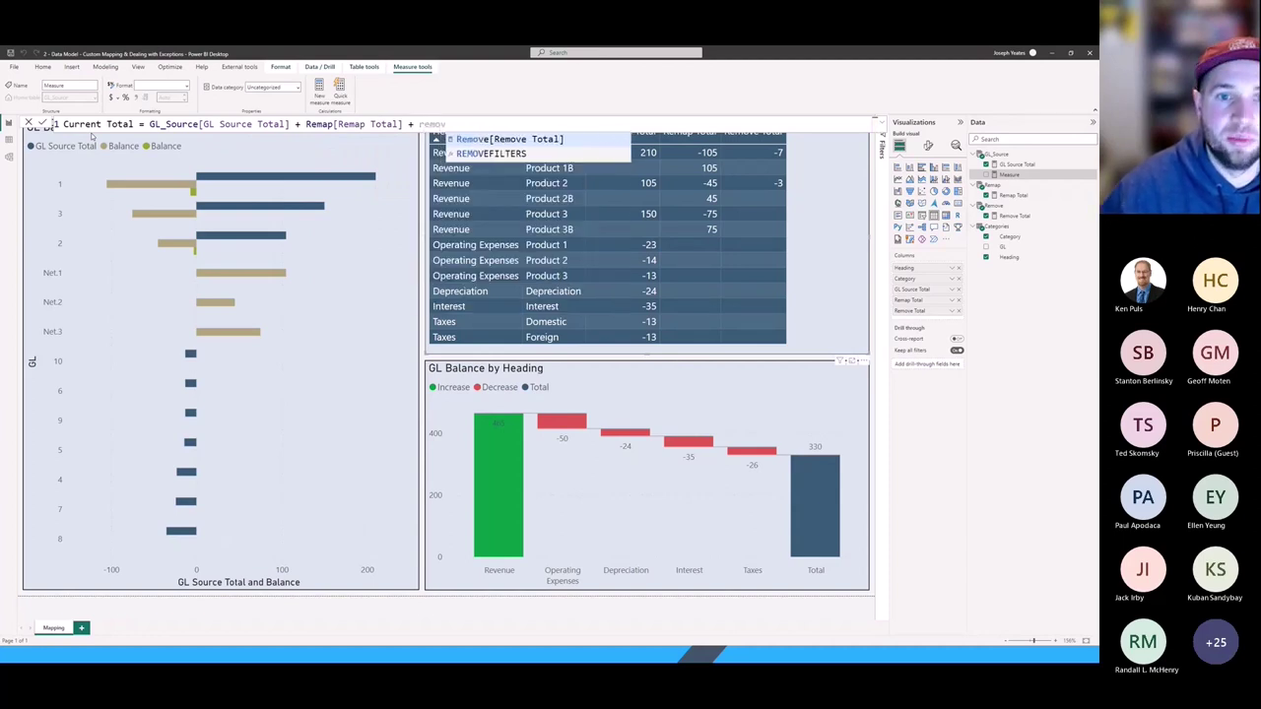
pyautogui.press('Tab')
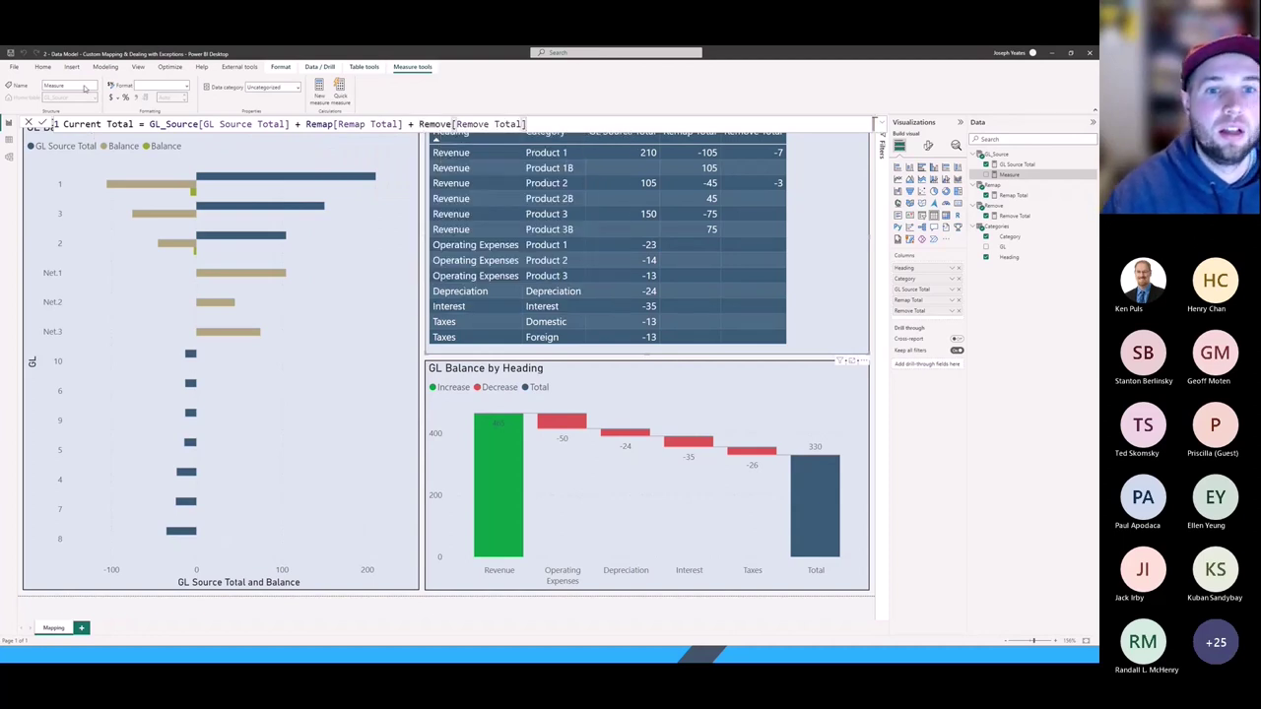
pyautogui.press('Return')
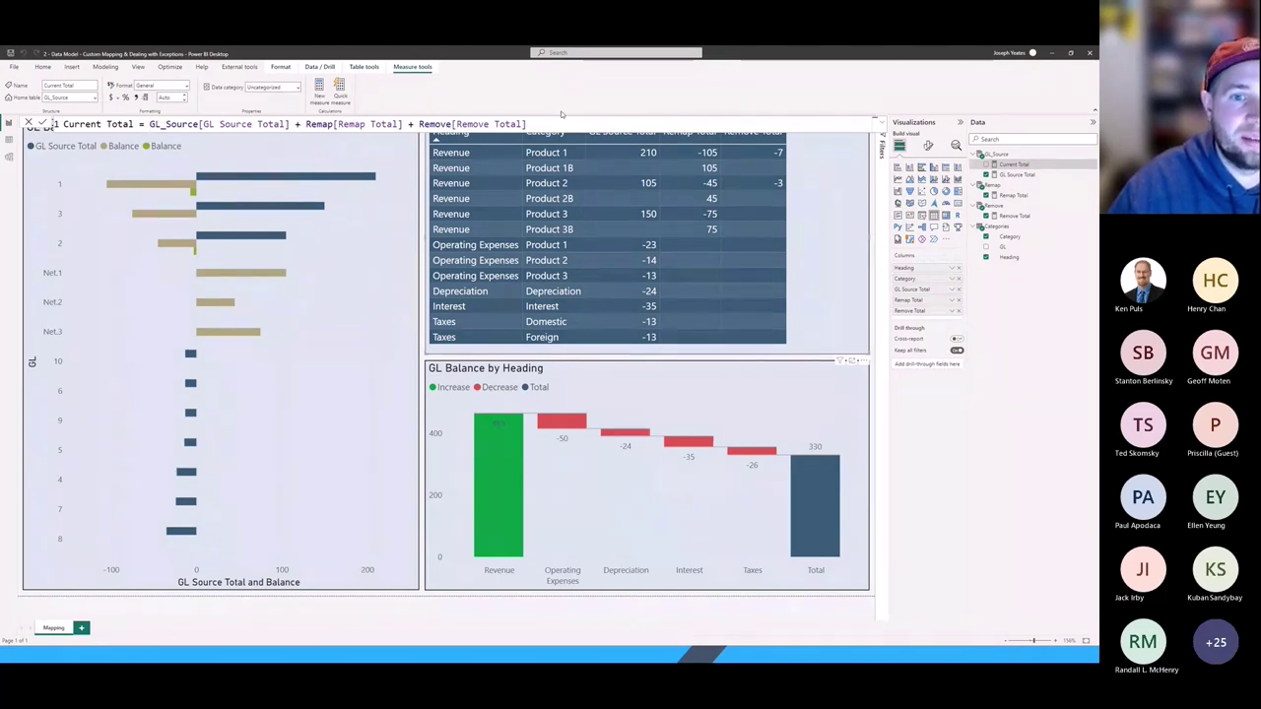
# Add the Current Total measure as a column to the Heading and Category table and format it as a whole number.
pyautogui.moveTo(1020, 164); pyautogui.dragTo(838, 222)
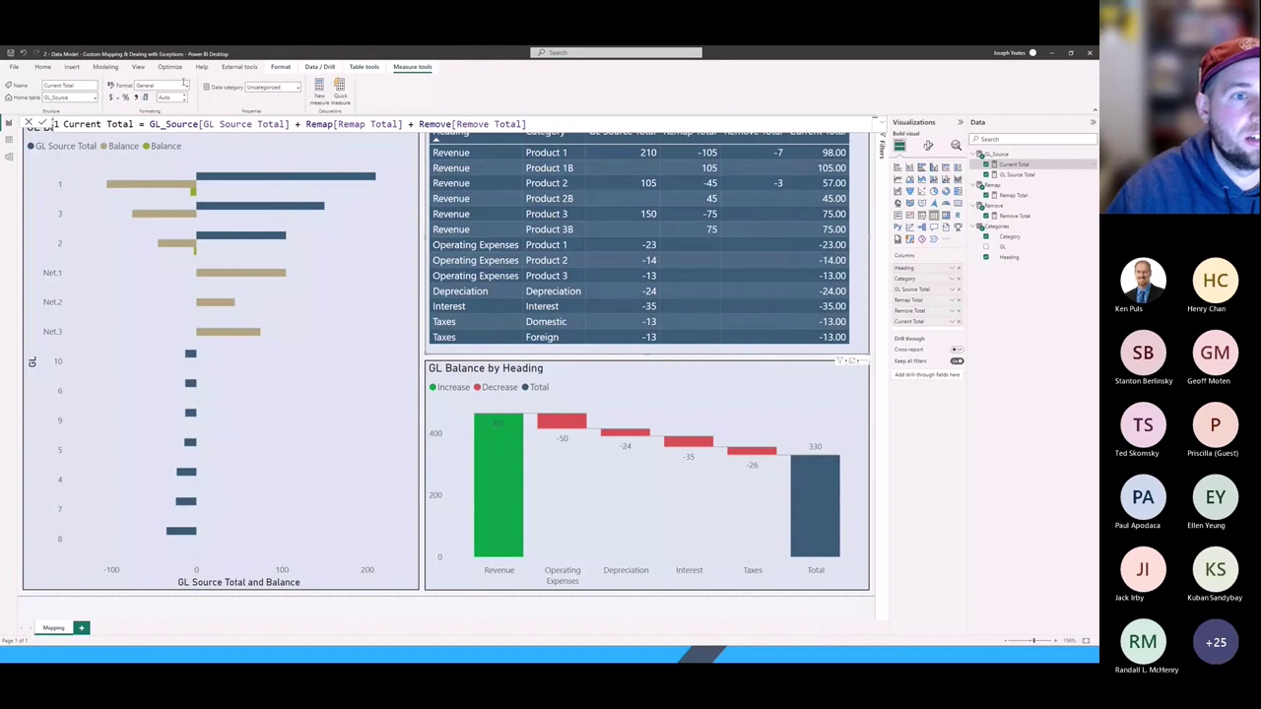
pyautogui.click(184, 86)
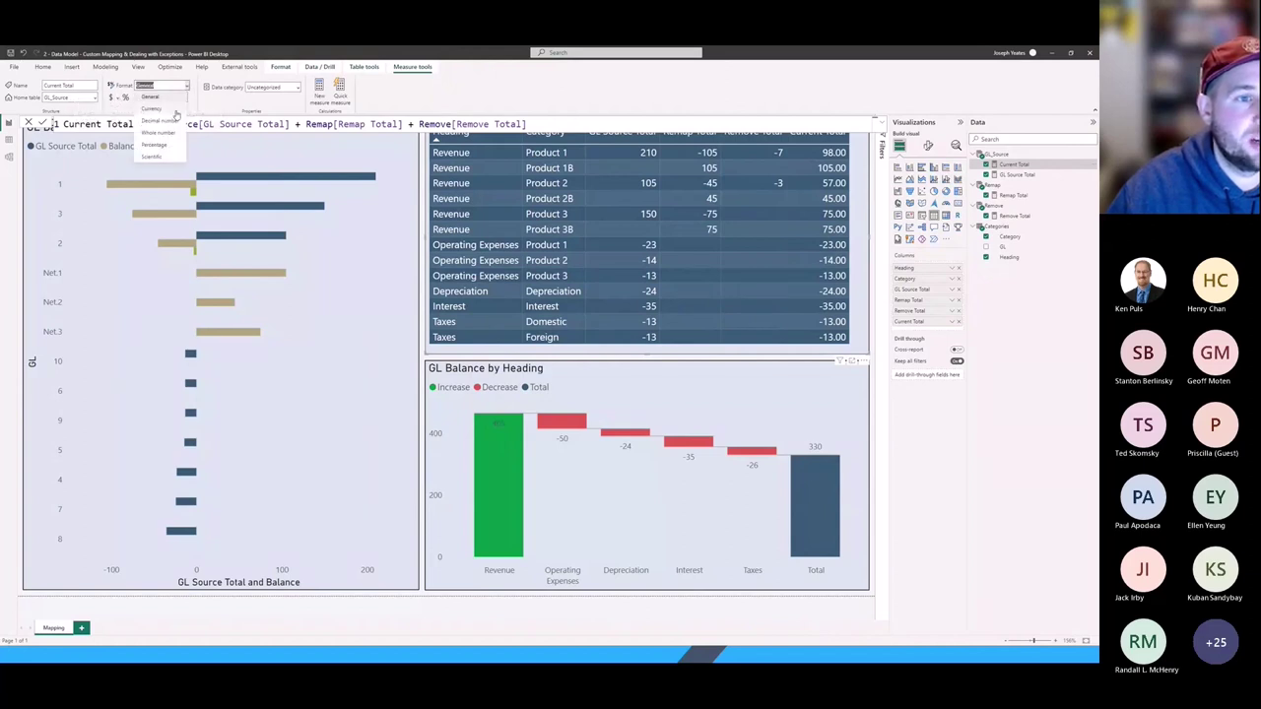
pyautogui.click(156, 132)
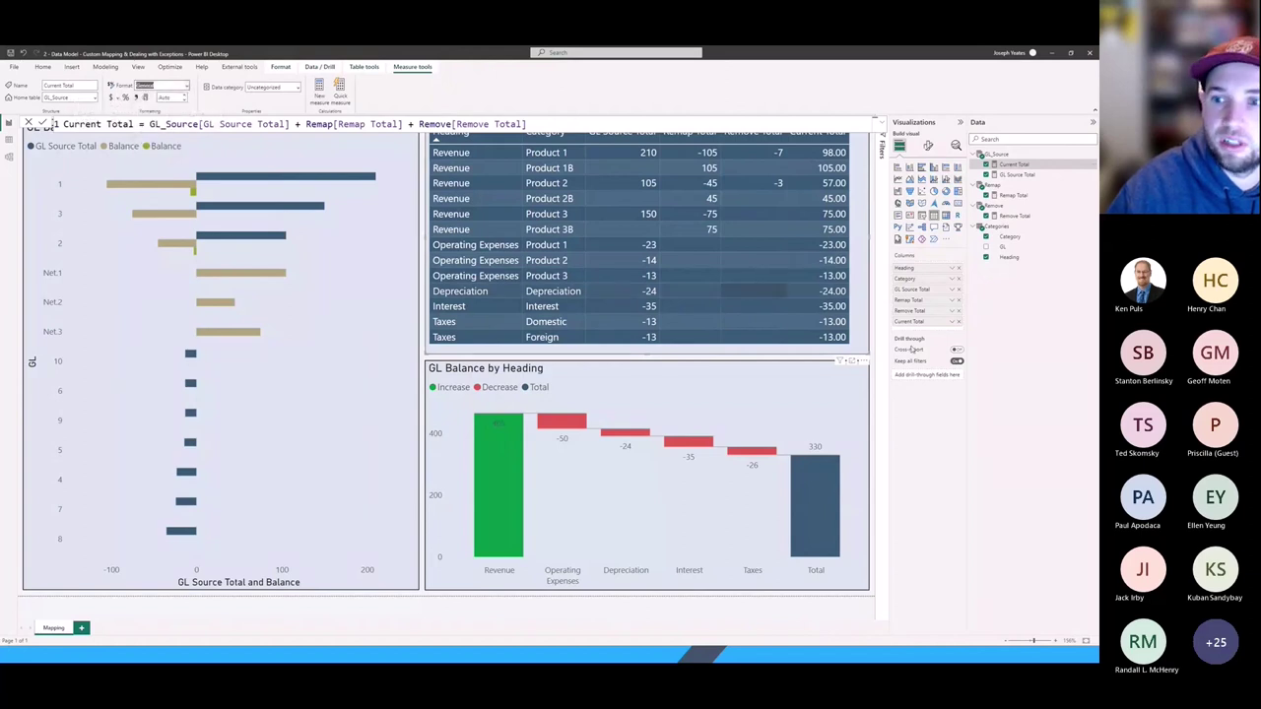
pyautogui.click(1010, 258)
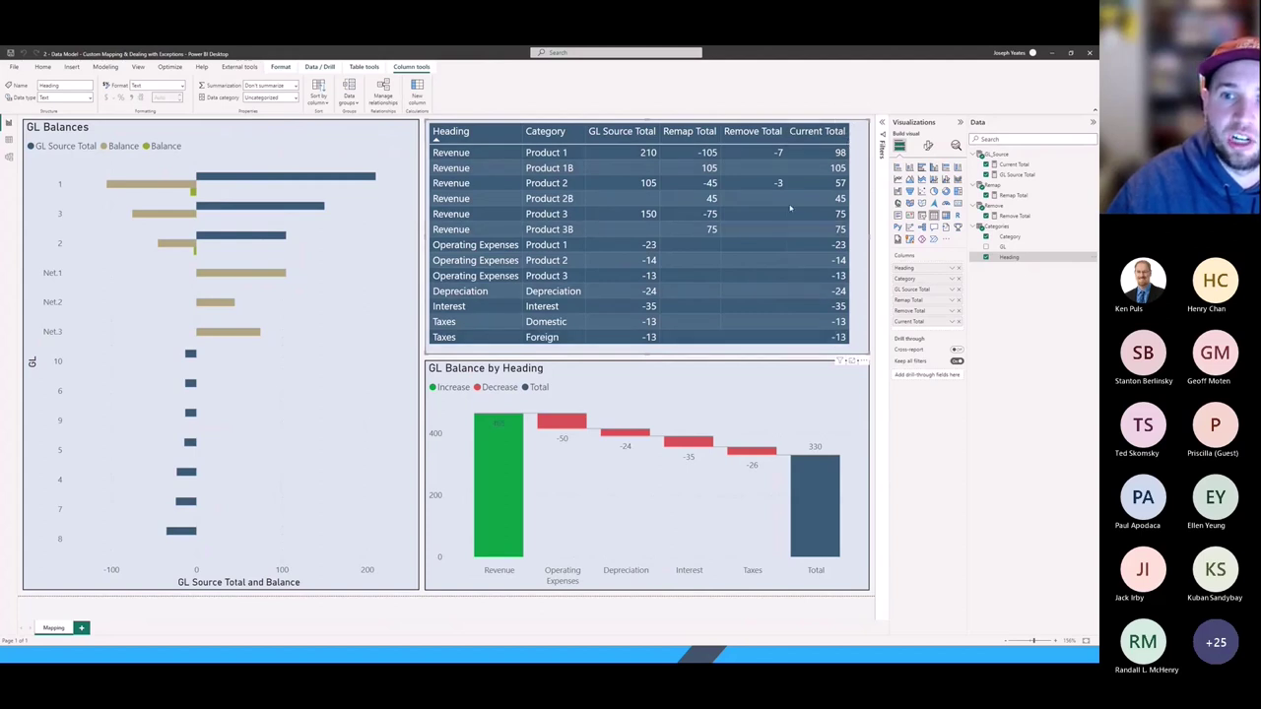
# Use the Current Total measure as the Y-axis value of the GL Balance by Heading waterfall chart.
pyautogui.click(691, 423)
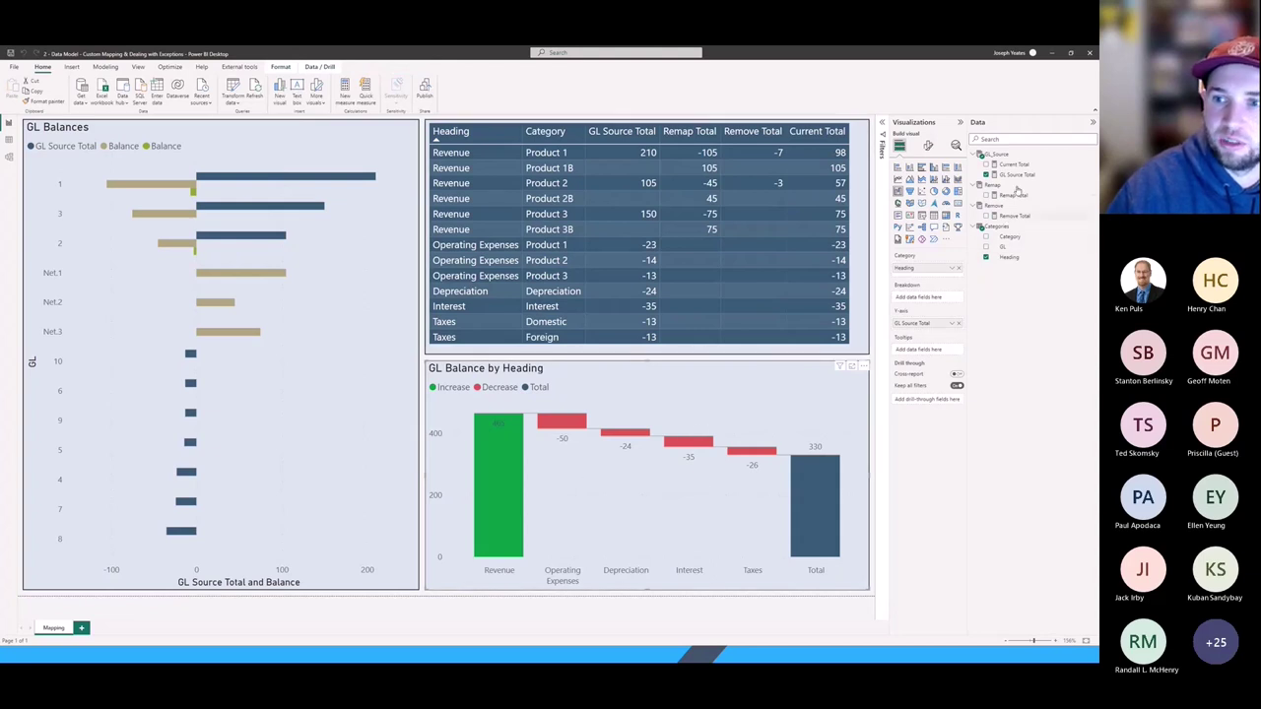
pyautogui.moveTo(1015, 164); pyautogui.dragTo(944, 327)
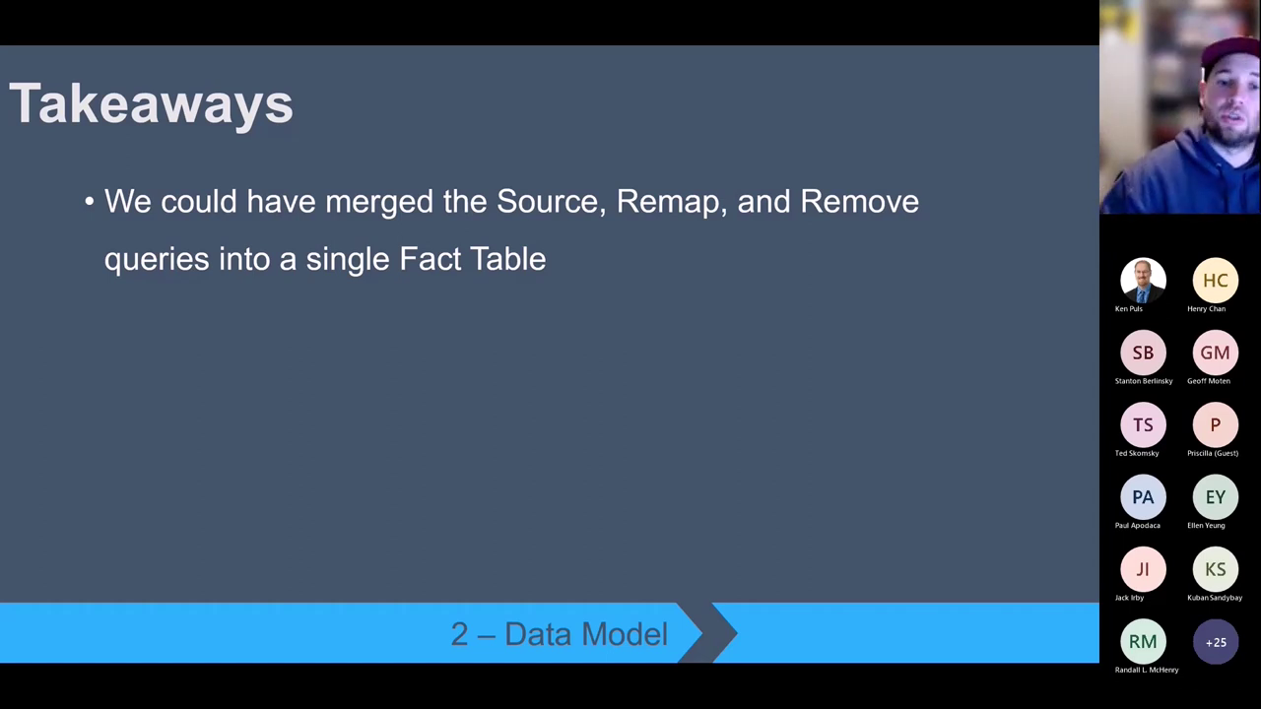
pyautogui.press('Right')
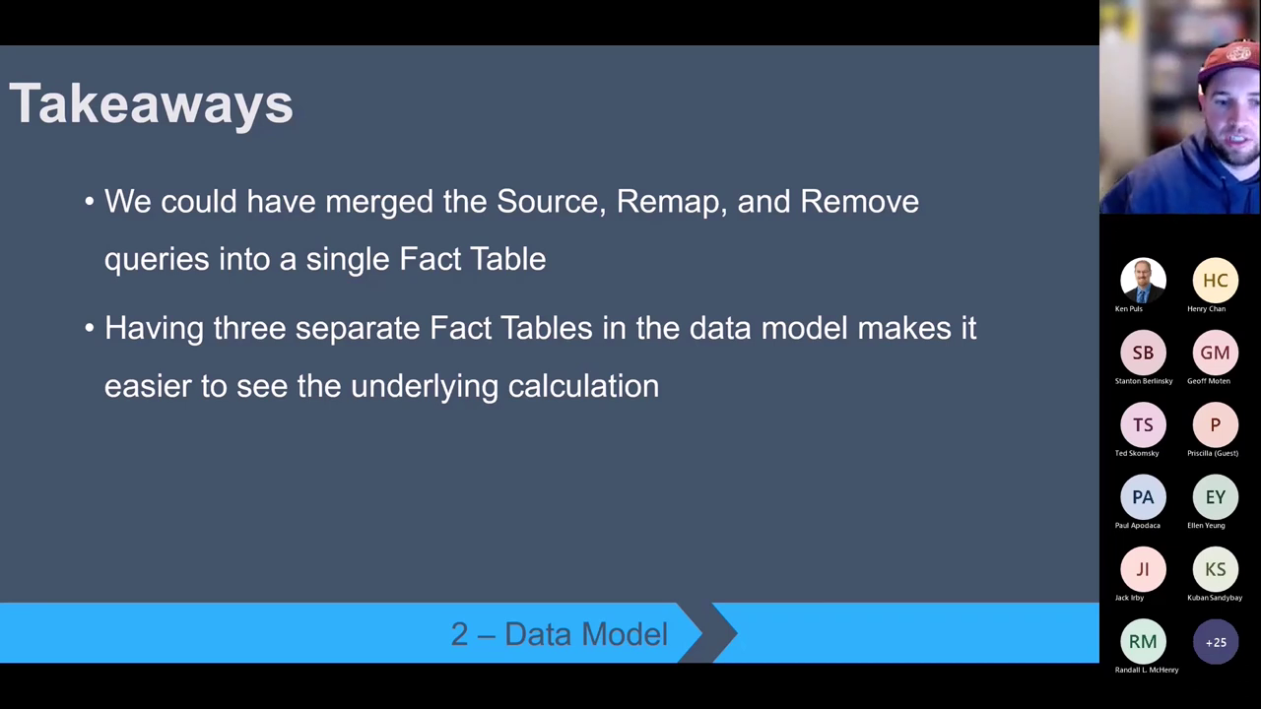
pyautogui.press('Right')
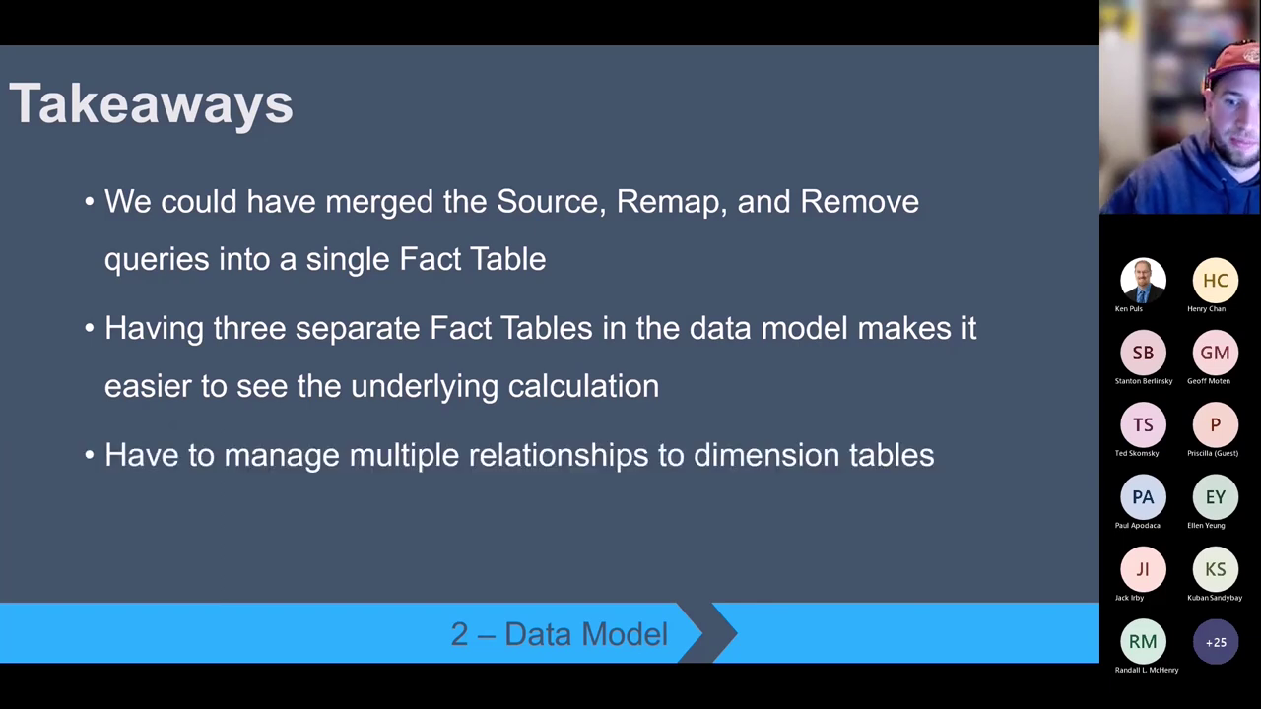
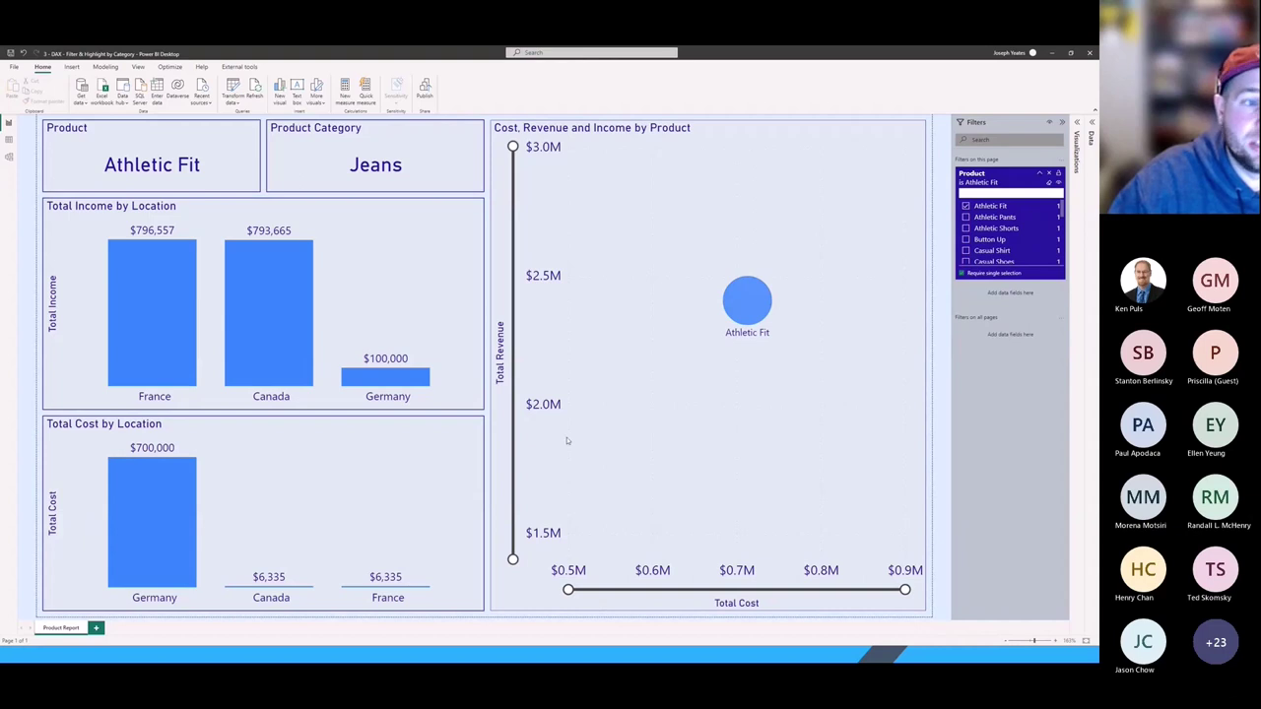
# Compare the product report for Athletic Pants, Athletic Shorts and Button Up by switching the page's Product filter.
pyautogui.click(966, 216)
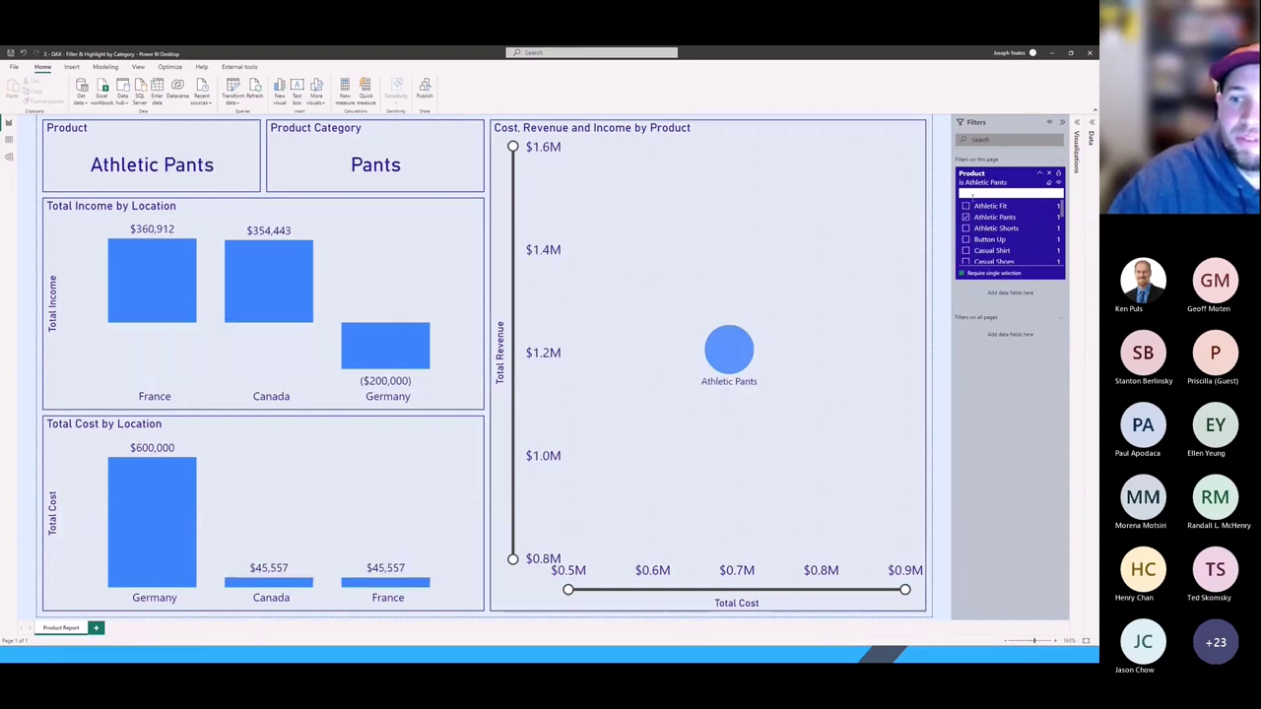
pyautogui.click(966, 229)
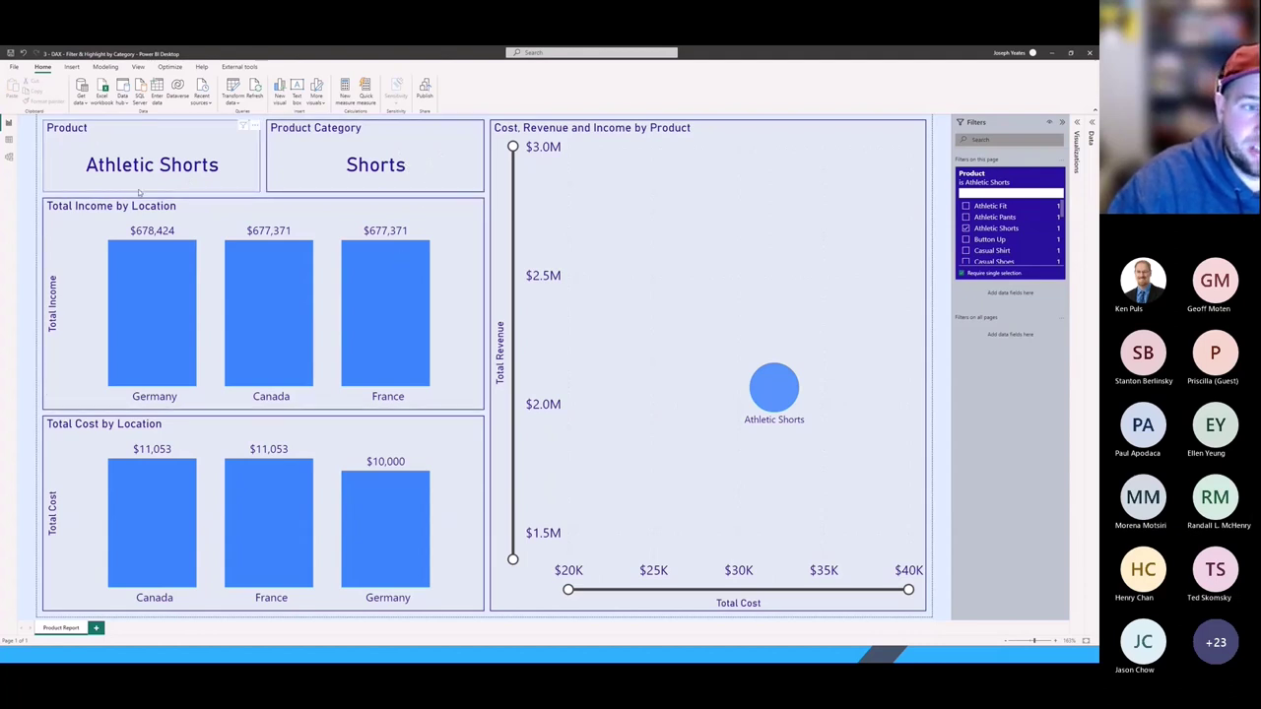
pyautogui.click(966, 239)
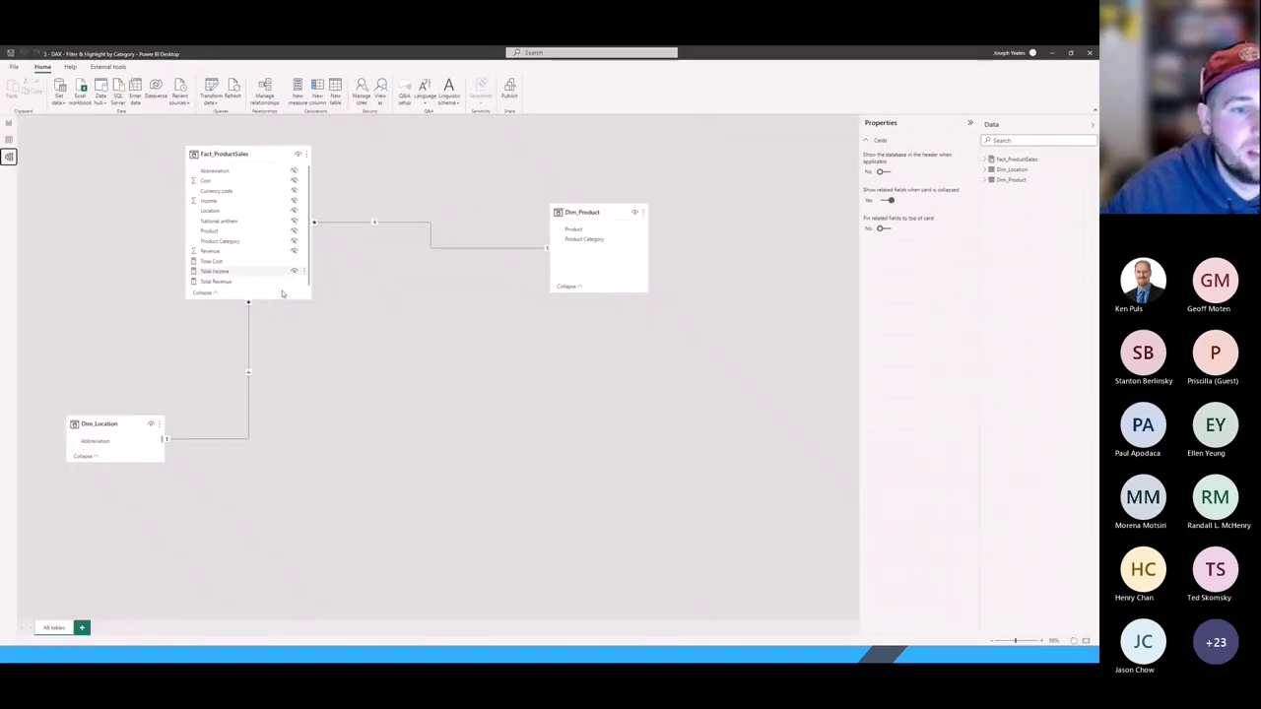
# Enlarge the Fact_ProductSales and Dim_Location cards to show all their fields, moving Fact_ProductSales closer to Dim_Product.
pyautogui.moveTo(294, 344); pyautogui.dragTo(294, 312)
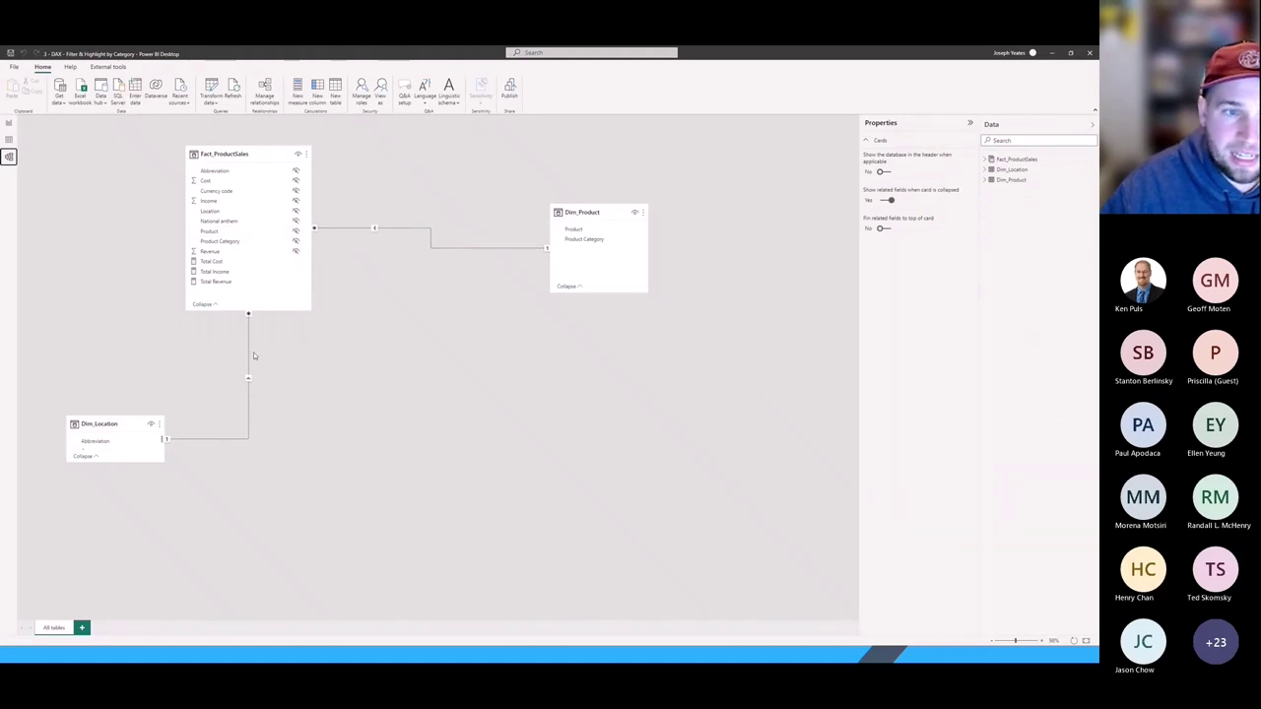
pyautogui.moveTo(258, 153); pyautogui.dragTo(325, 176)
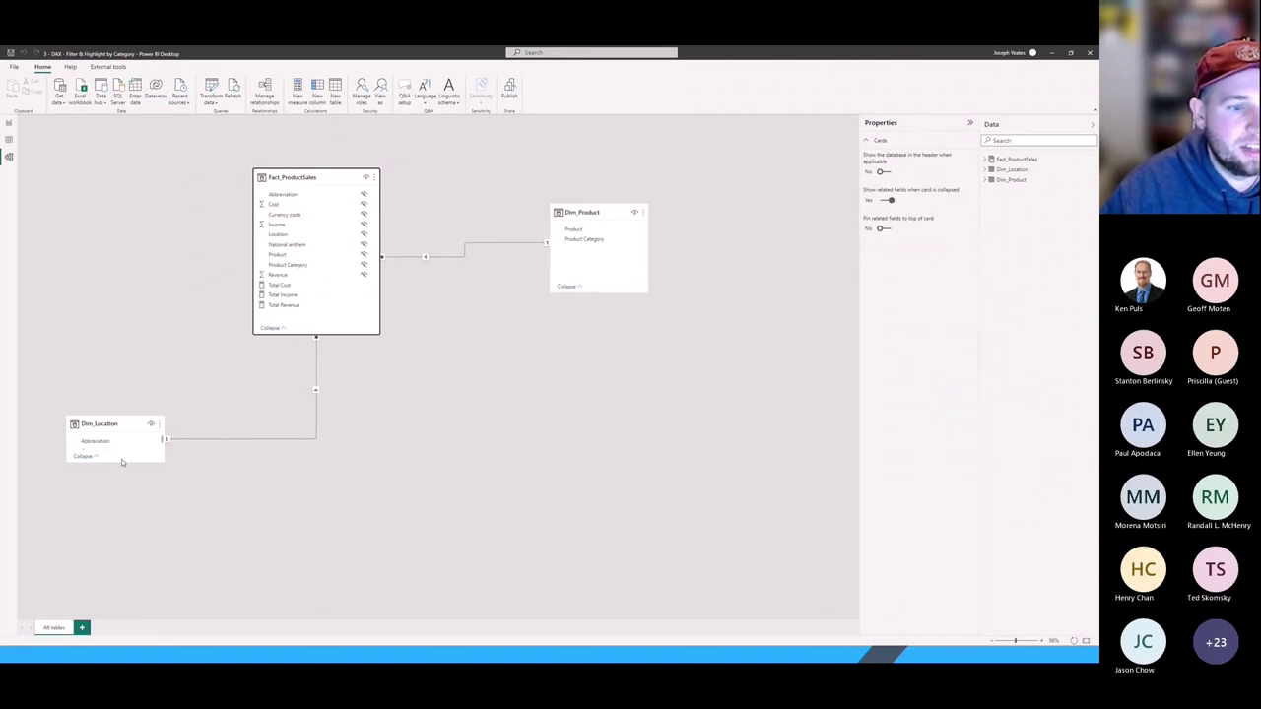
pyautogui.moveTo(121, 461); pyautogui.dragTo(118, 525)
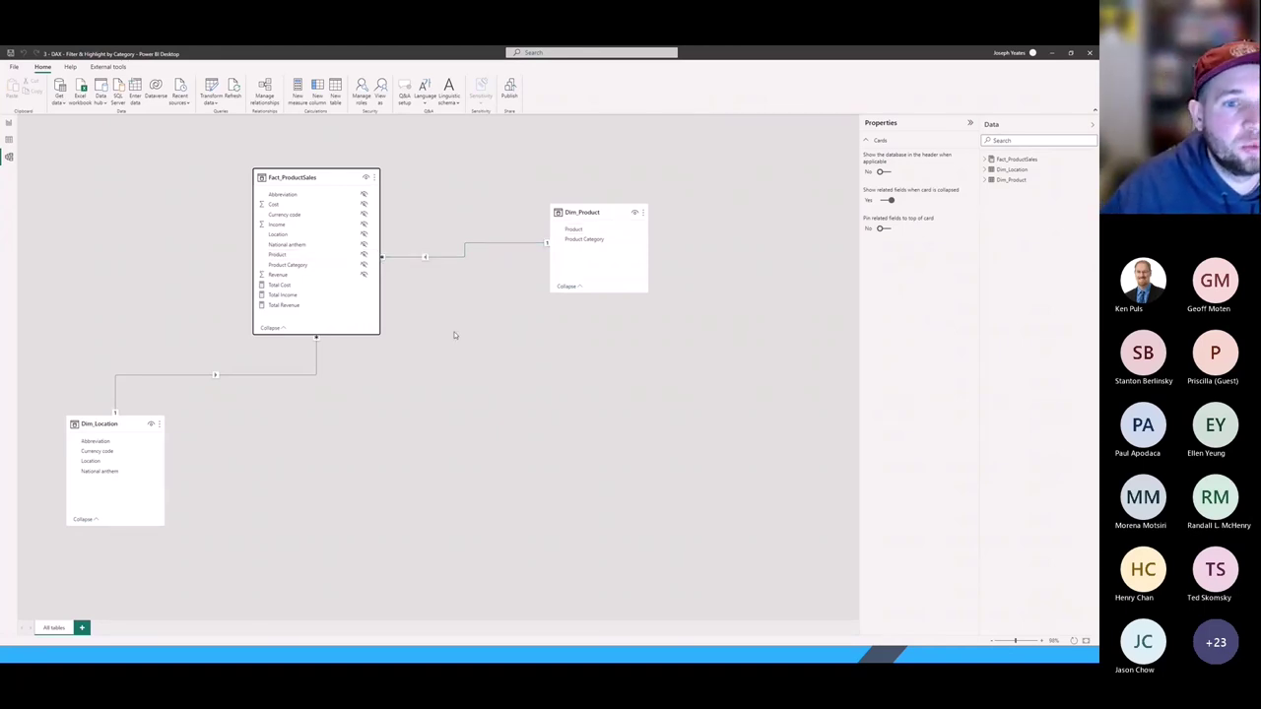
pyautogui.moveTo(591, 218)
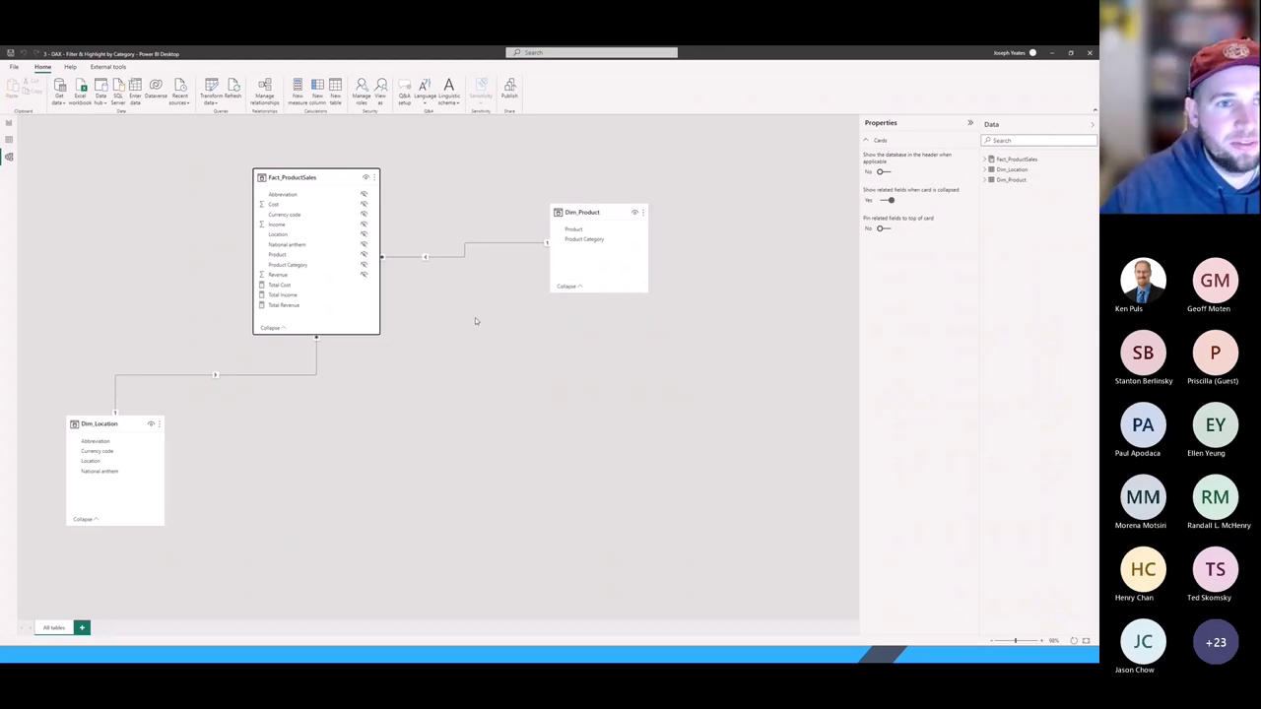
# Create the calculated table Dim_Category = VALUES(Dim_Product[Product Category]) and place its card below Dim_Product.
pyautogui.click(338, 89)
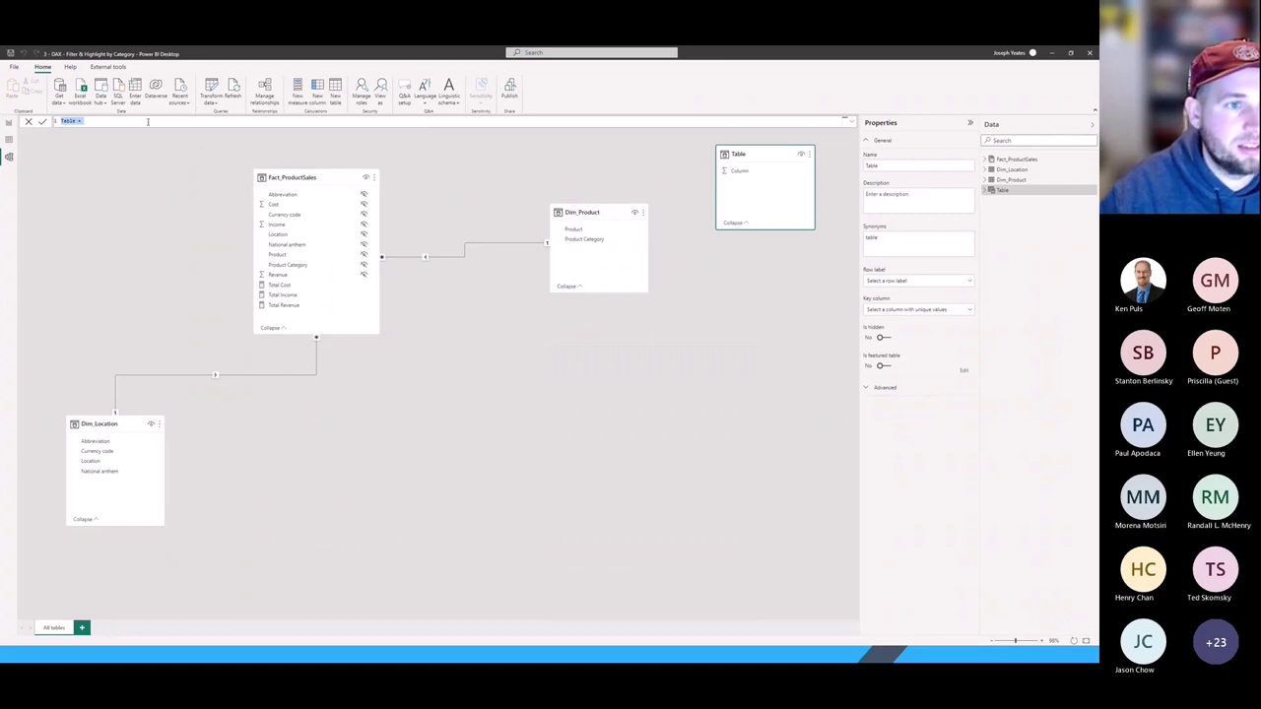
pyautogui.write('D')
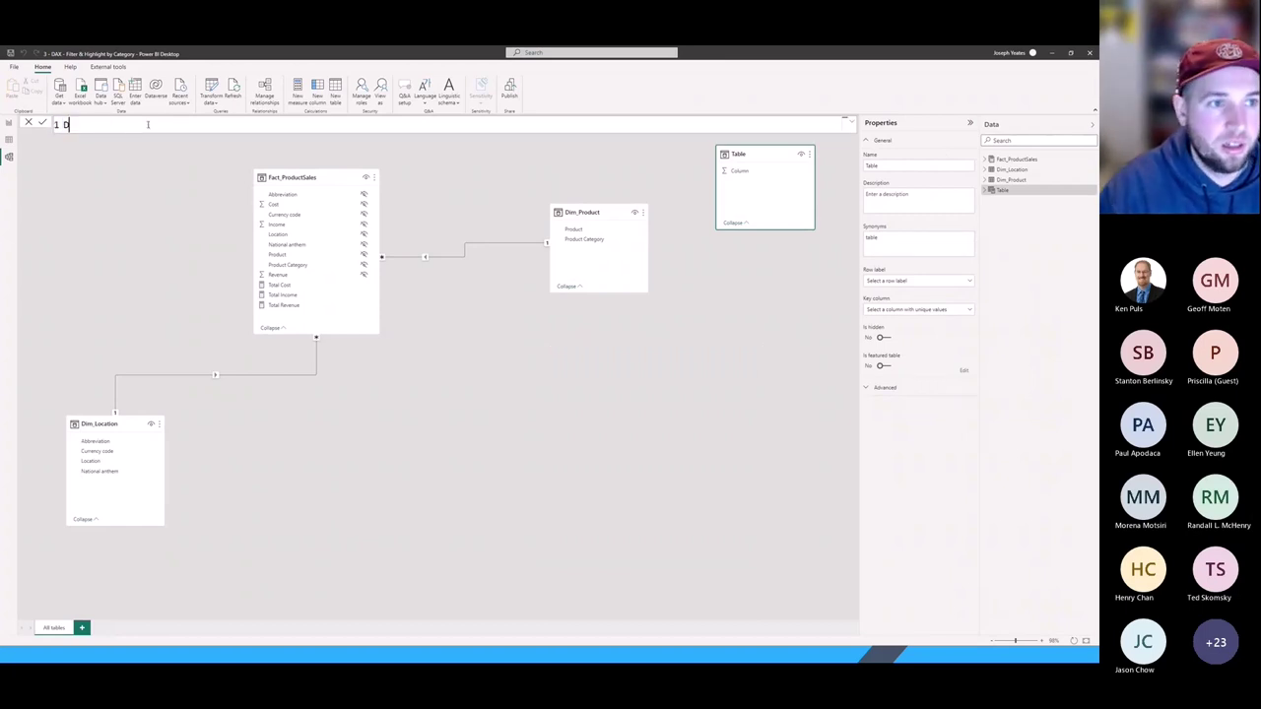
pyautogui.write('im_Cat')
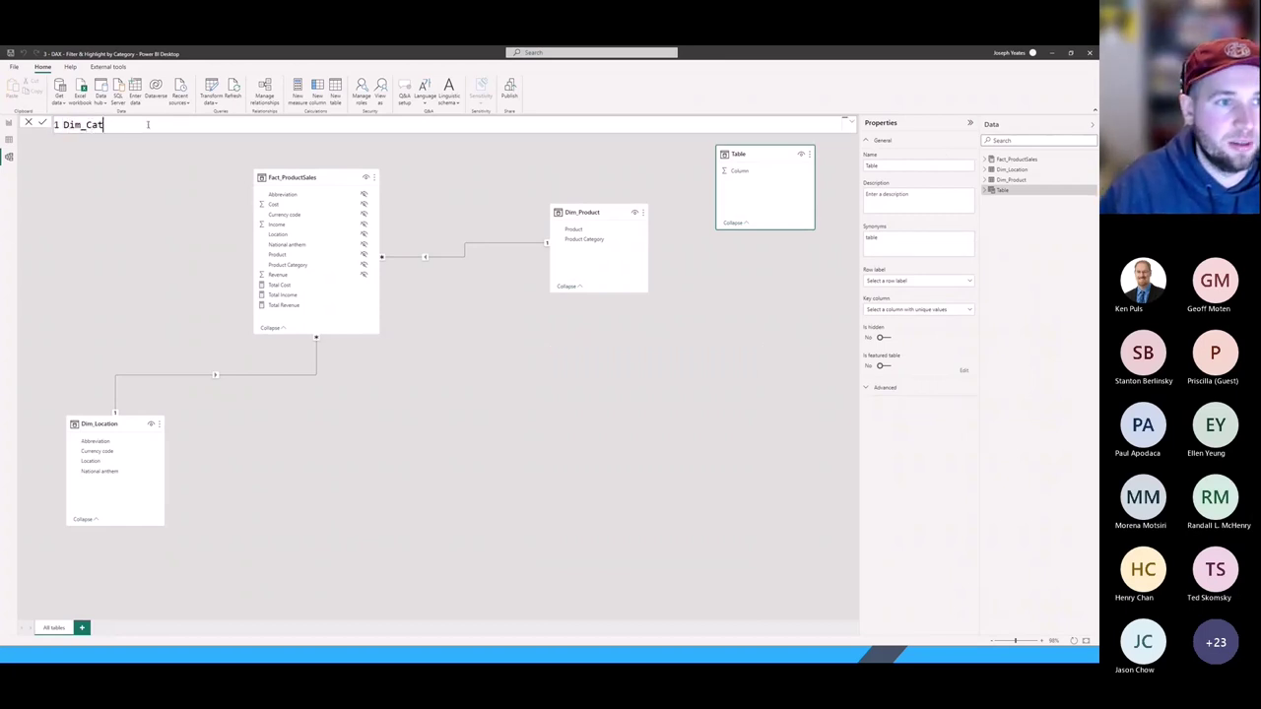
pyautogui.write('egory = VALUES(')
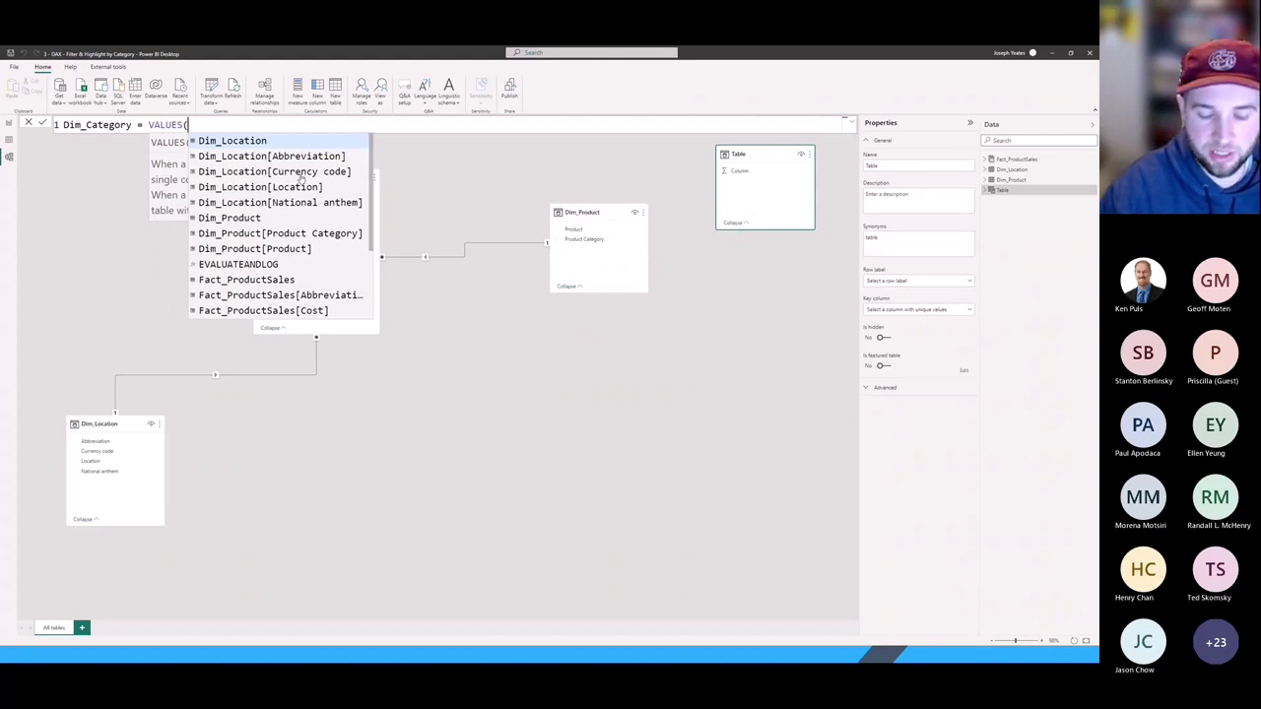
pyautogui.write('prod')
pyautogui.press('Up')
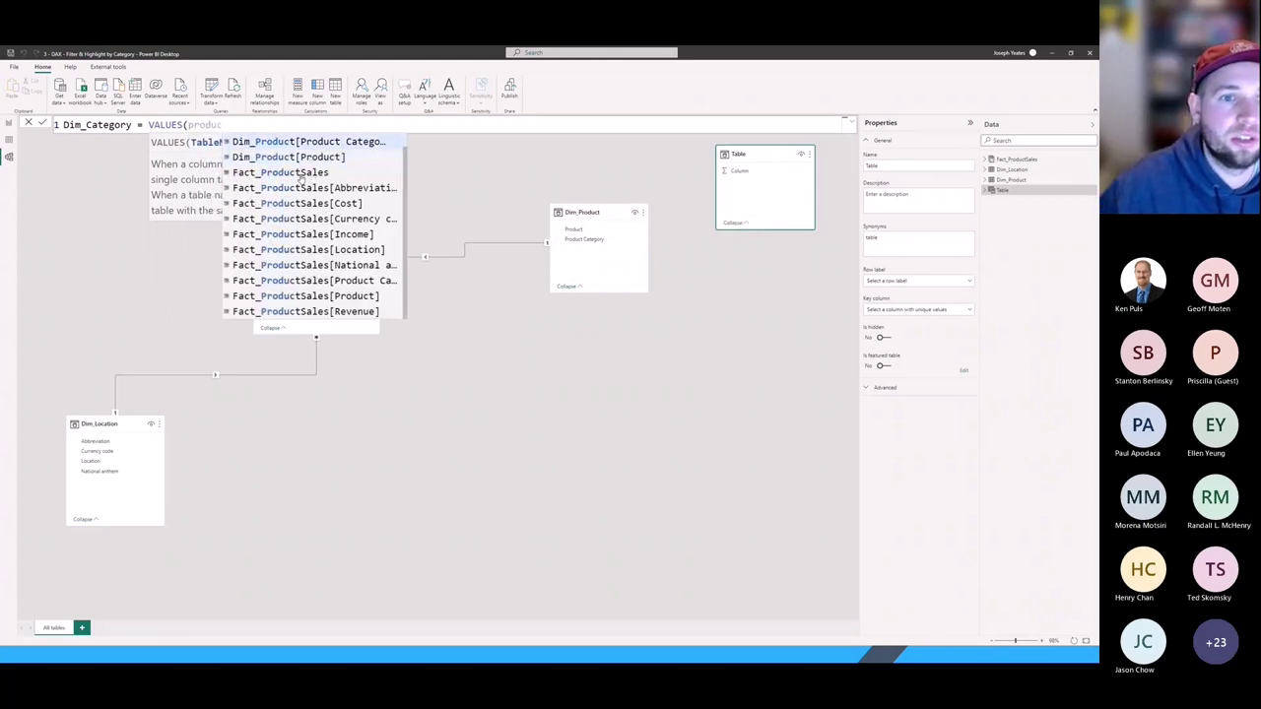
pyautogui.press('Tab')
pyautogui.write(')')
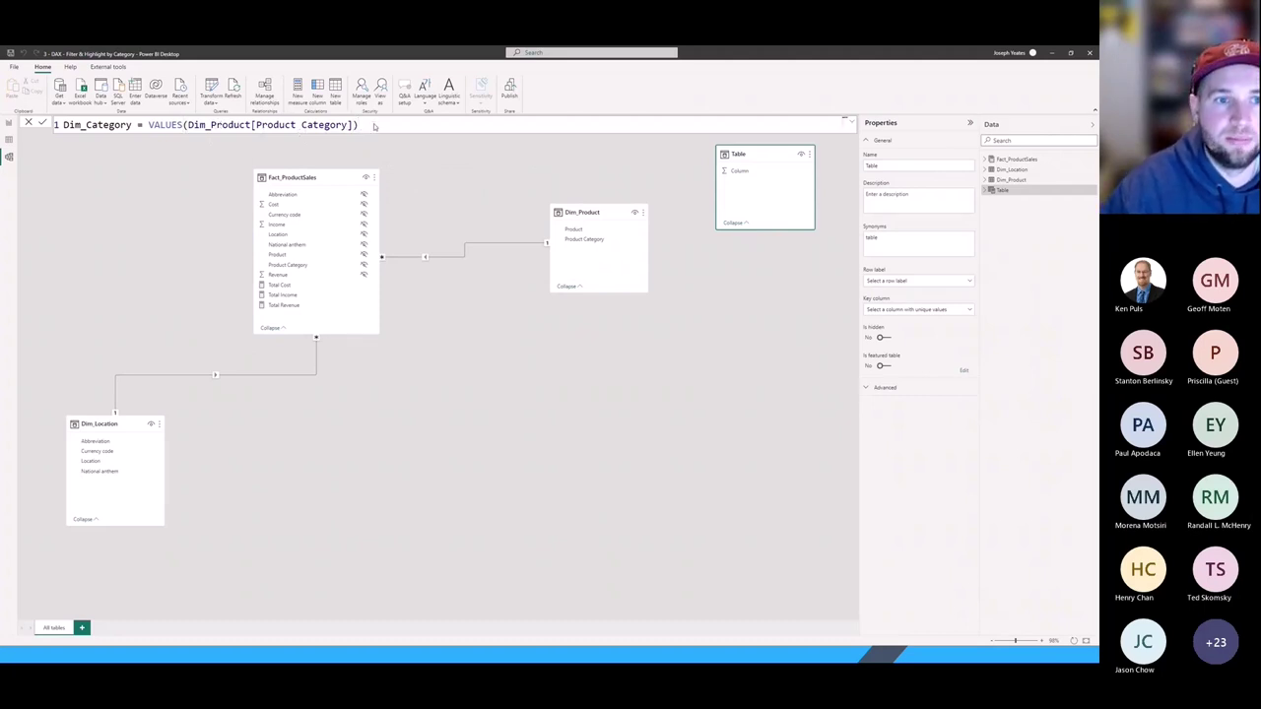
pyautogui.press('Return')
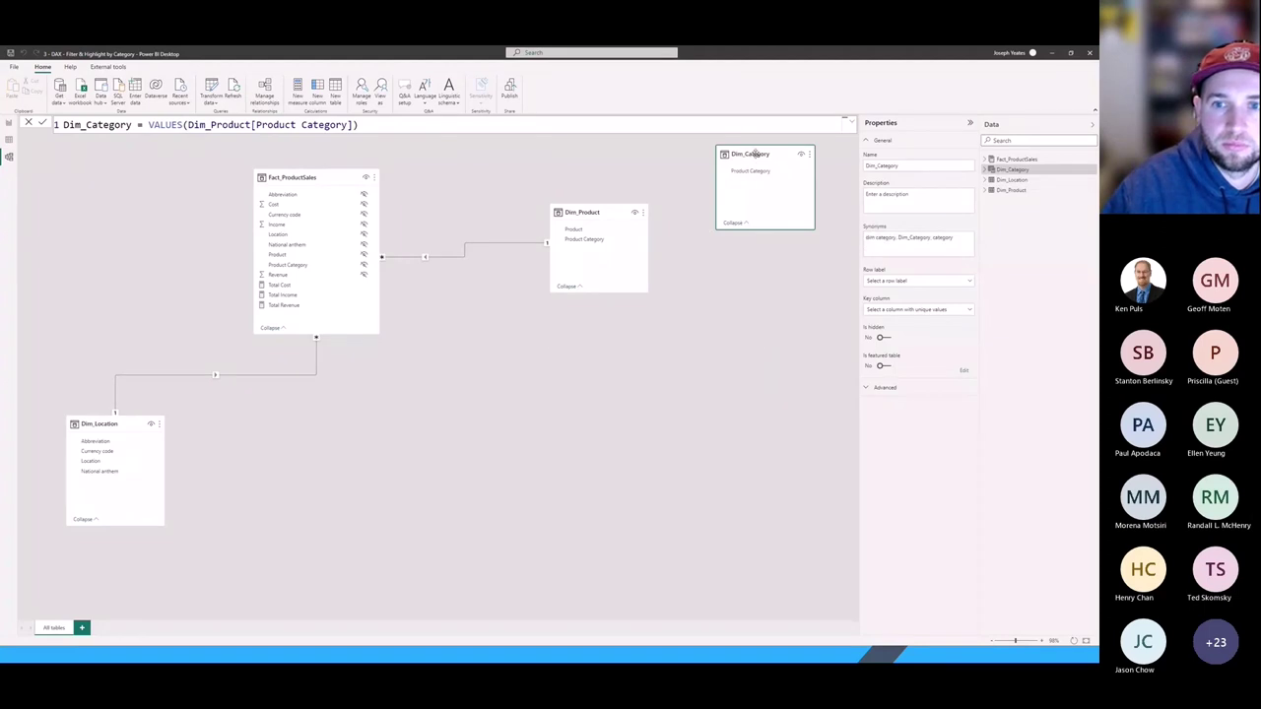
pyautogui.moveTo(729, 250); pyautogui.dragTo(508, 347)
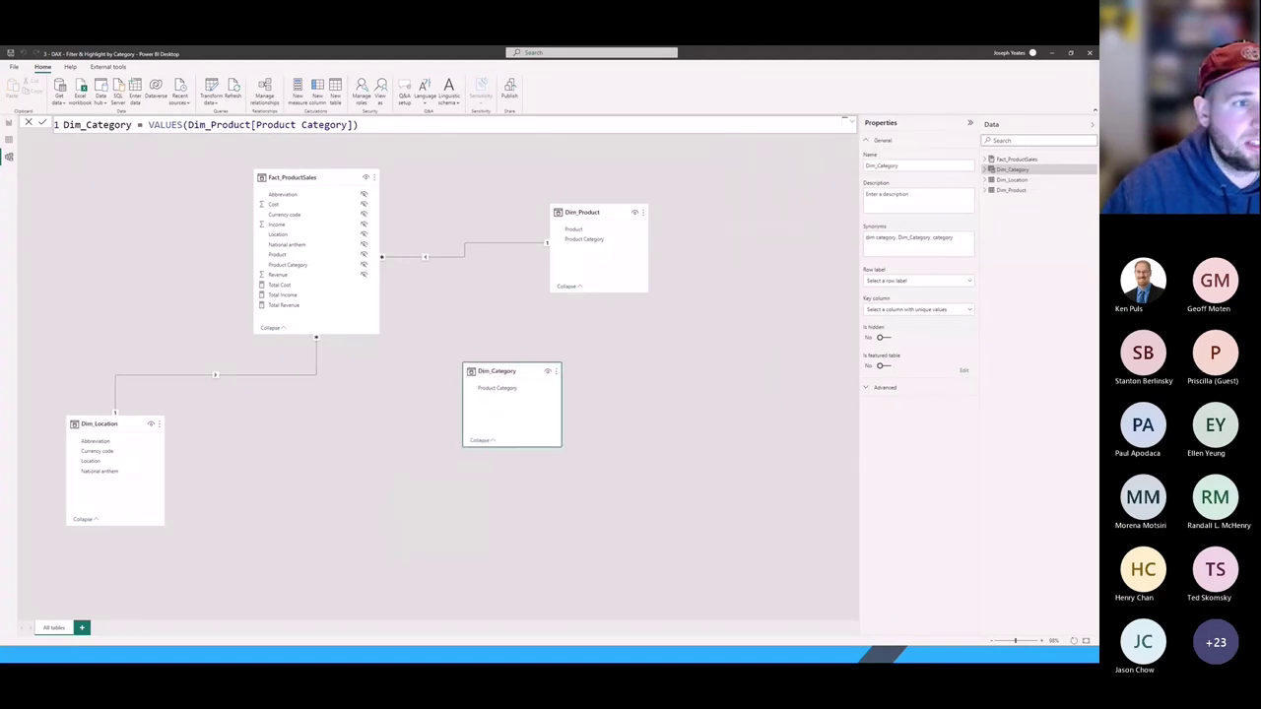
# Check the Product Category values in the Dim_Category table's data.
pyautogui.click(9, 140)
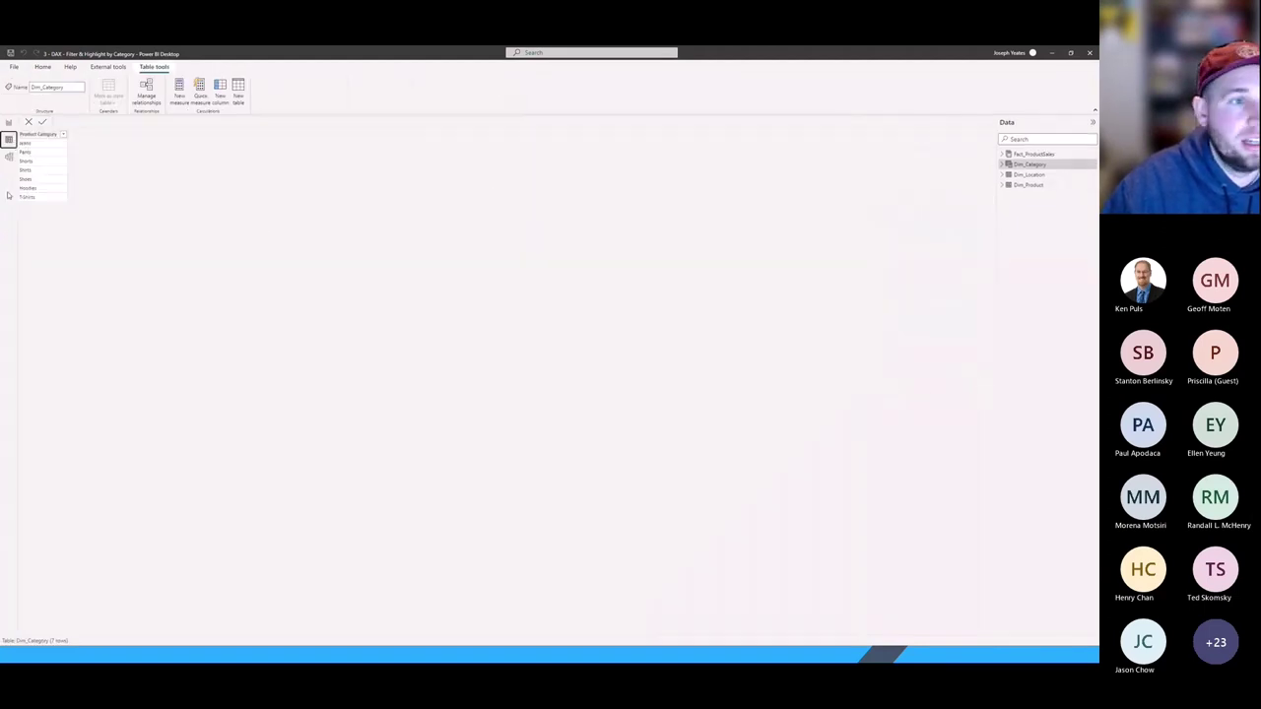
pyautogui.click(39, 148)
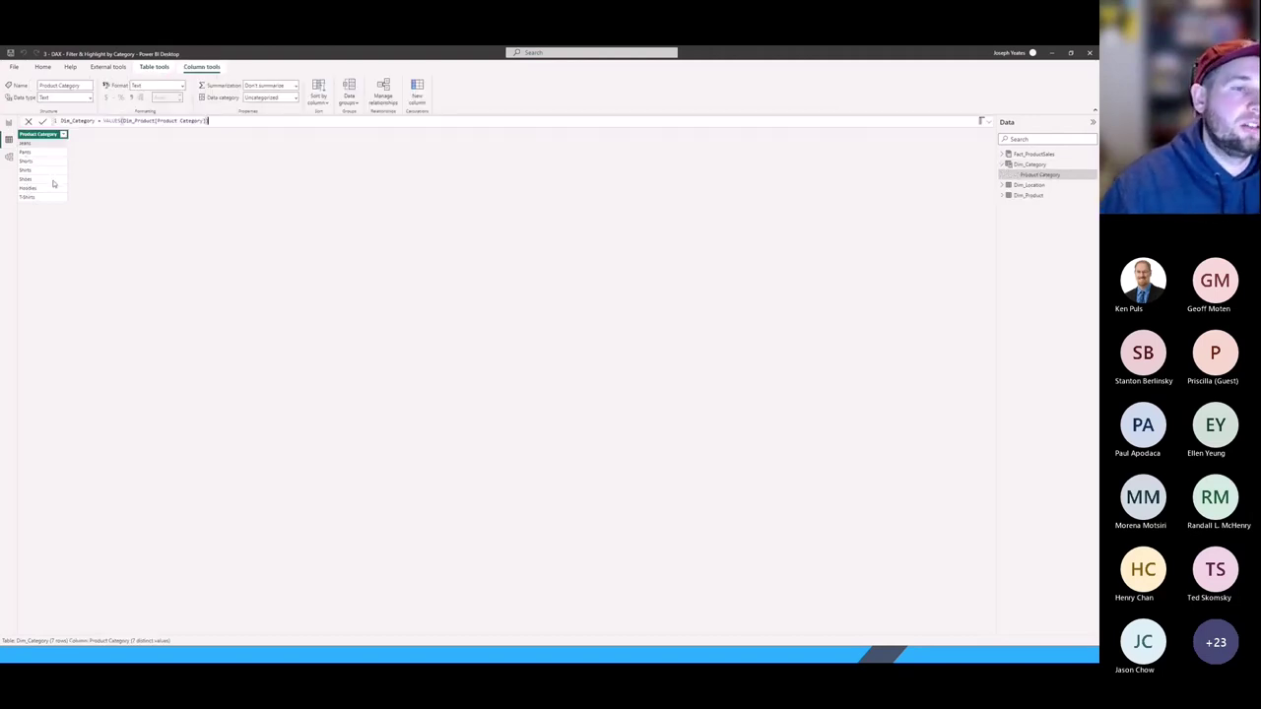
pyautogui.click(9, 158)
# Relate Dim_Category to Fact_ProductSales on Product Category and reposition the Dim_Category card below the gap between Fact_ProductSales and Dim_Product.
pyautogui.moveTo(522, 370); pyautogui.dragTo(497, 351)
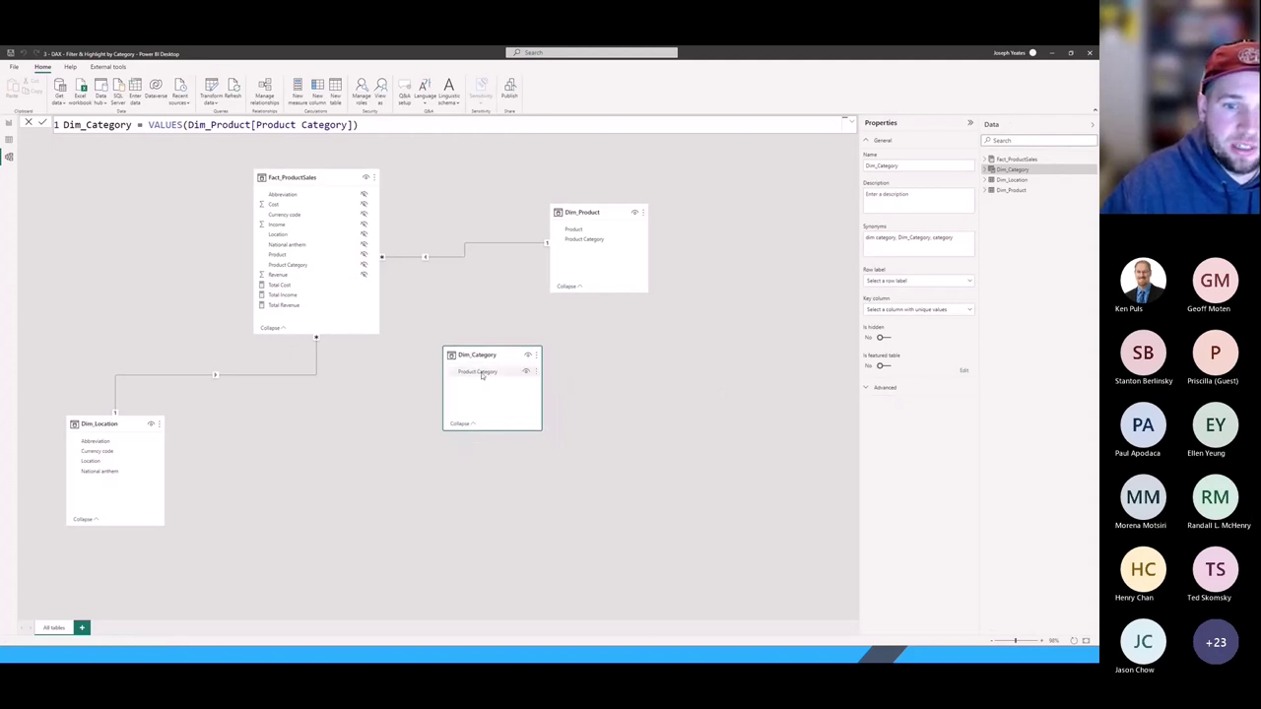
pyautogui.moveTo(482, 374); pyautogui.dragTo(312, 266)
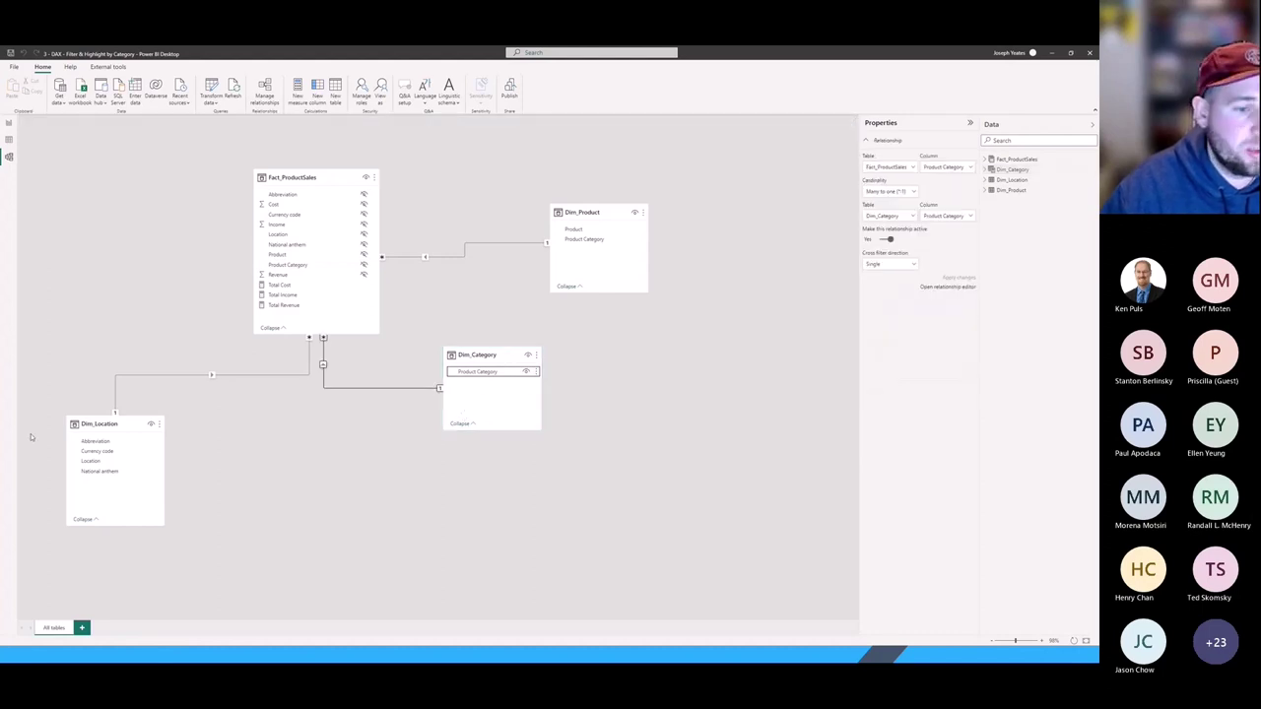
pyautogui.moveTo(470, 358); pyautogui.dragTo(519, 389)
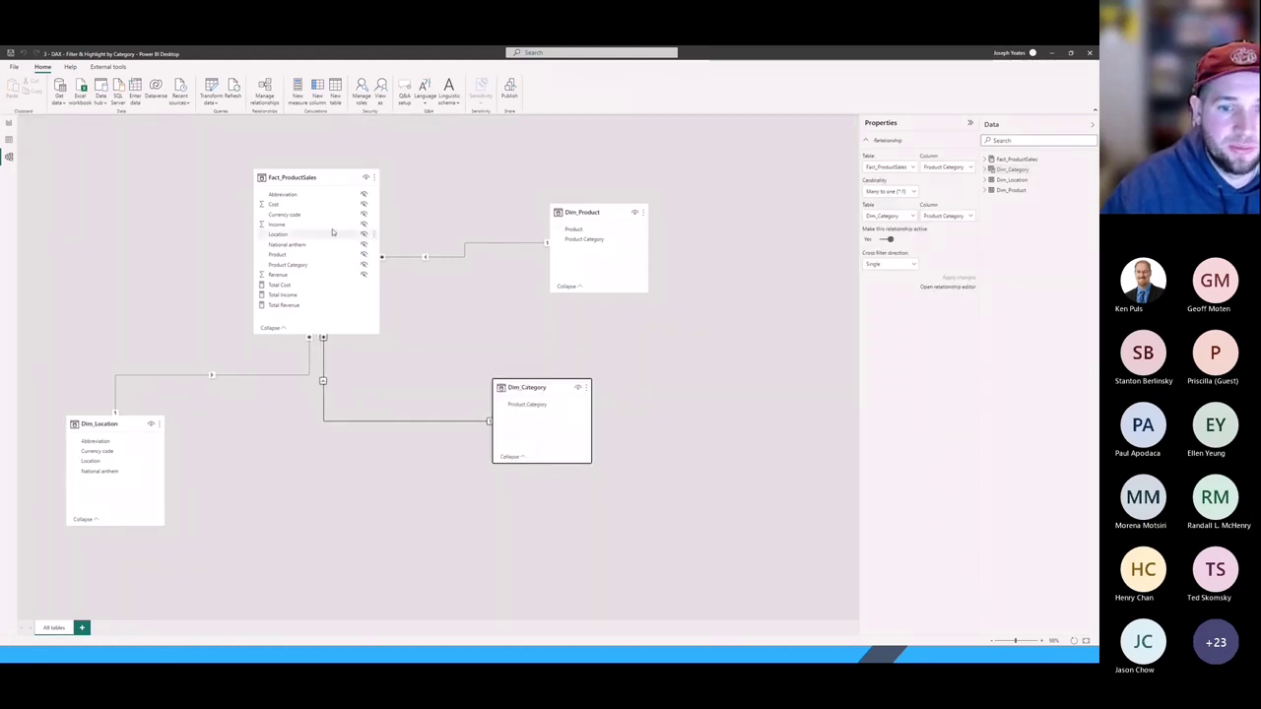
pyautogui.moveTo(532, 386); pyautogui.dragTo(492, 387)
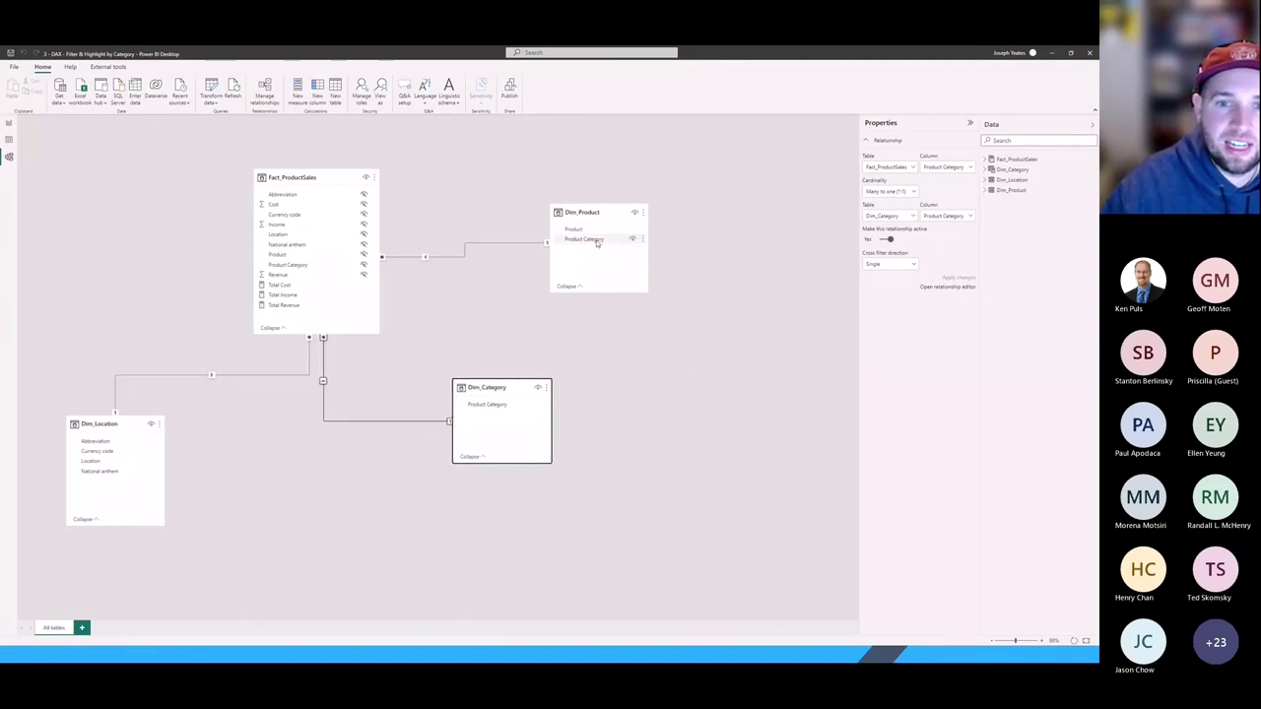
# Relate Dim_Category to Dim_Product on Product Category, lower the Dim_Category card and set this relationship's cross-filter direction to Both.
pyautogui.moveTo(503, 408); pyautogui.dragTo(619, 248)
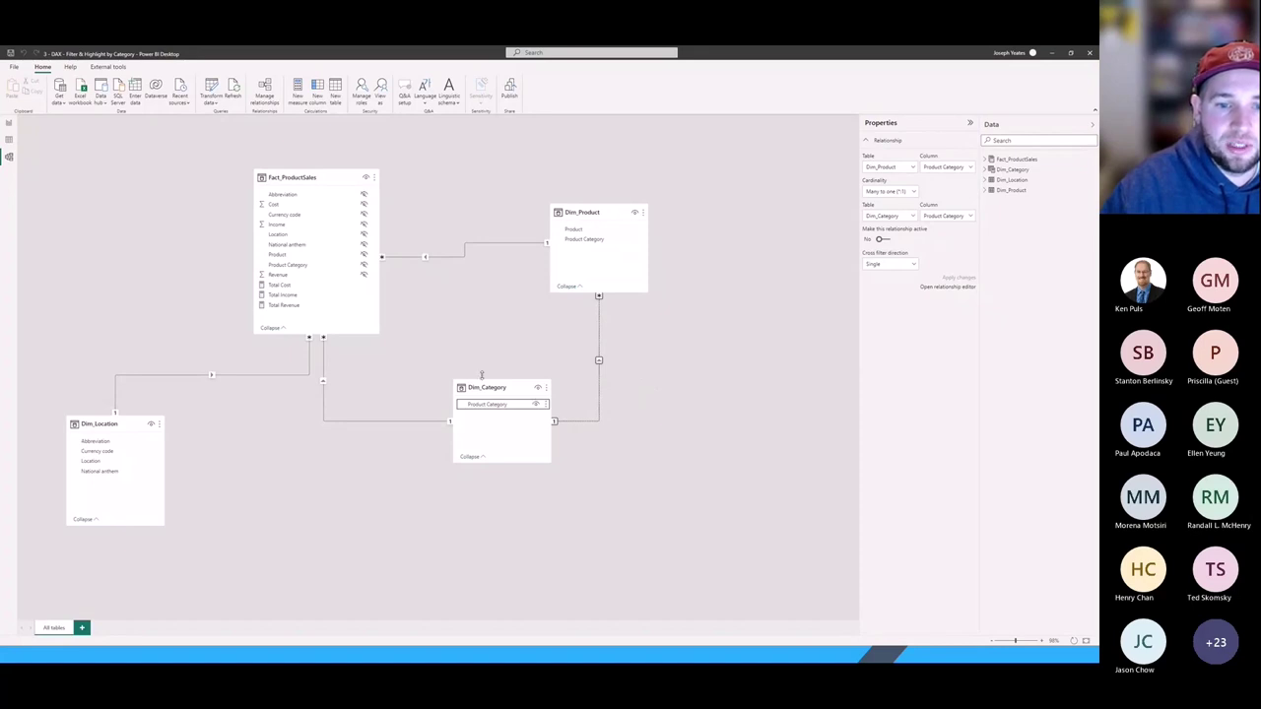
pyautogui.moveTo(483, 387); pyautogui.dragTo(500, 441)
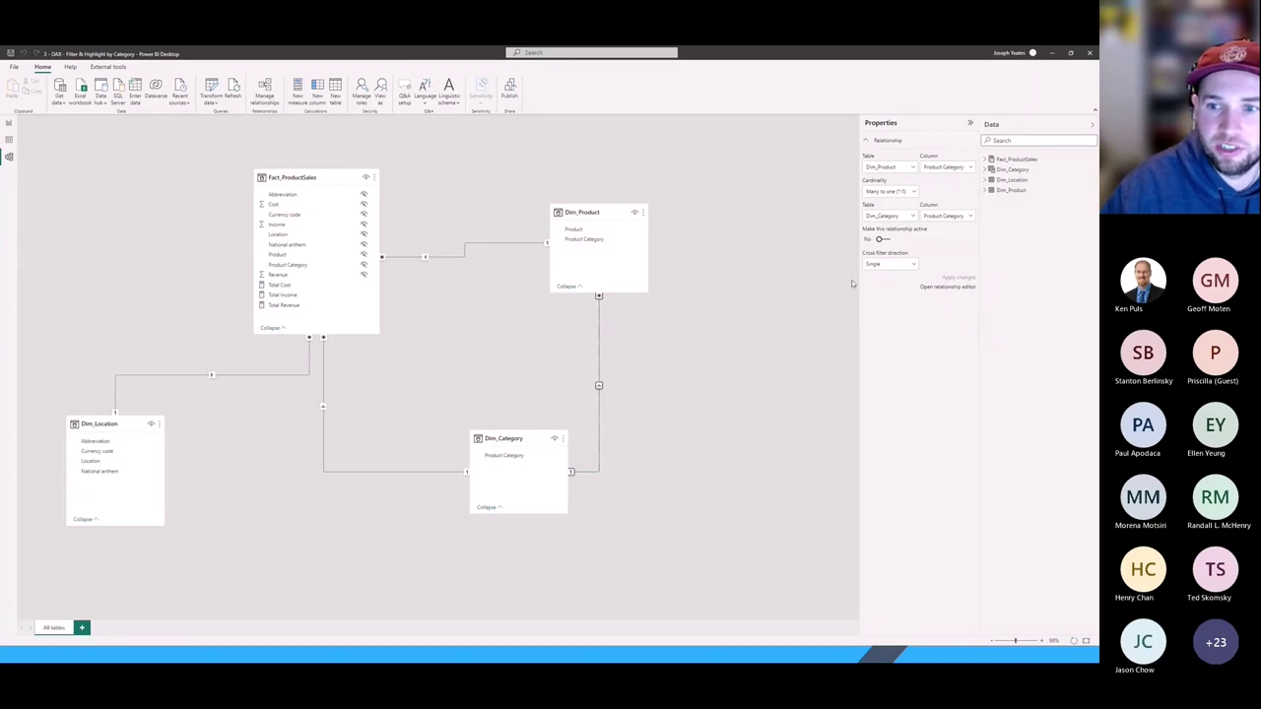
pyautogui.click(890, 264)
pyautogui.click(897, 287)
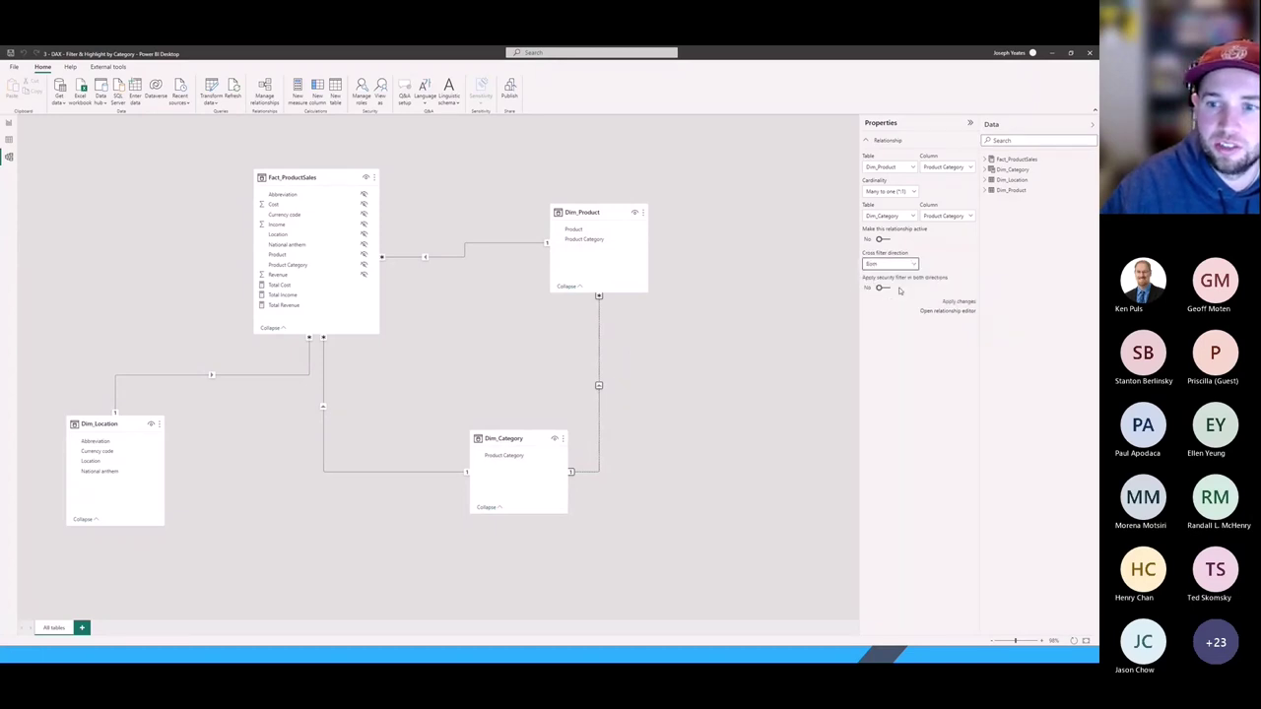
pyautogui.click(952, 300)
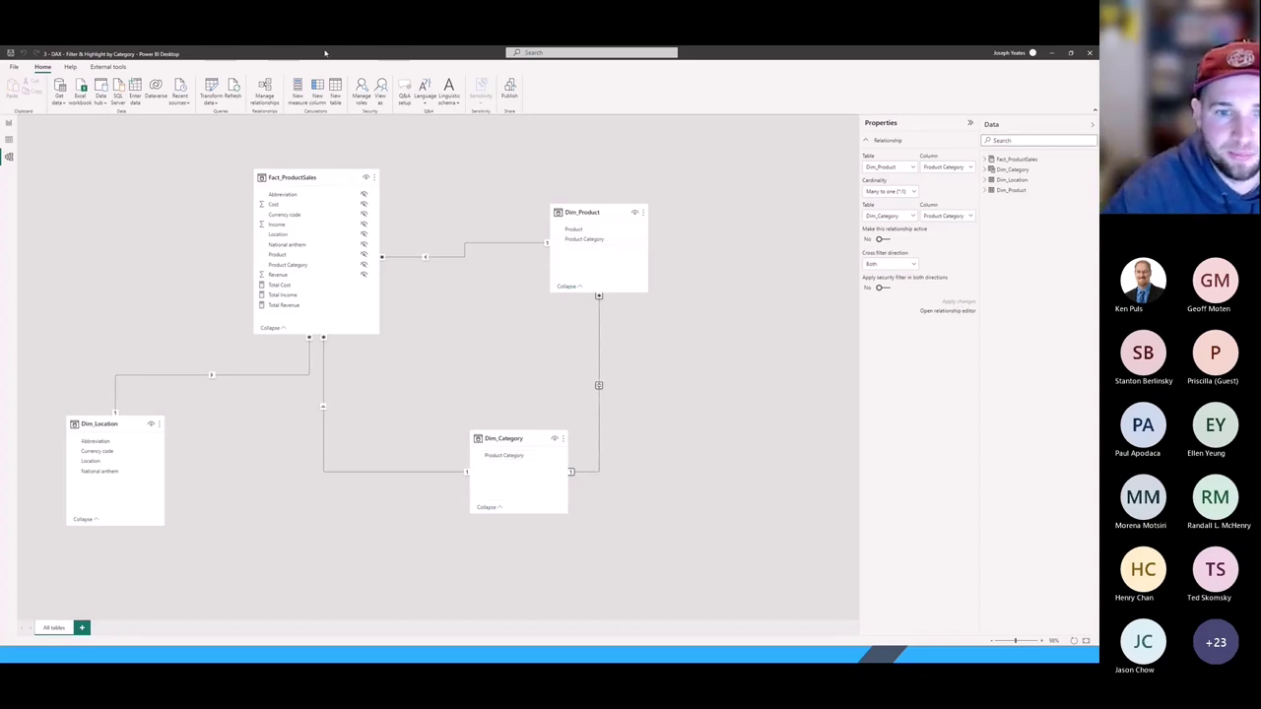
# Deactivate the Product relationship between Fact_ProductSales and Dim_Product.
pyautogui.click(474, 243)
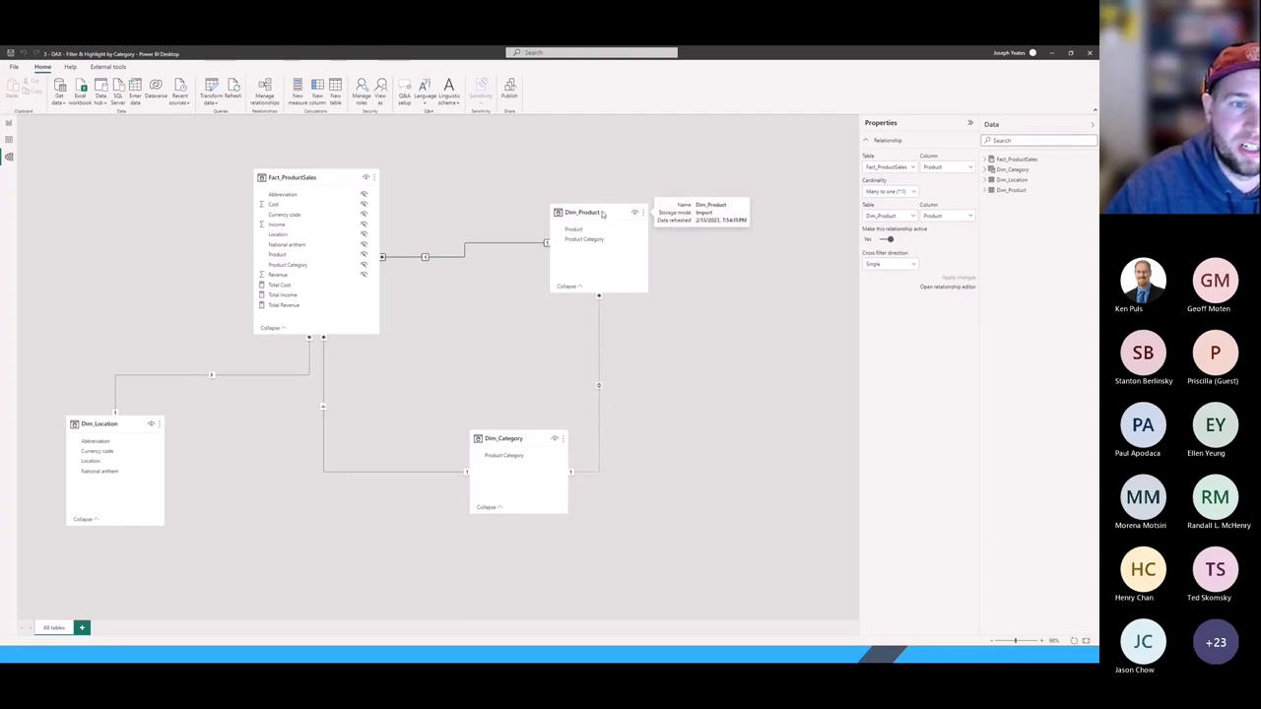
pyautogui.click(886, 242)
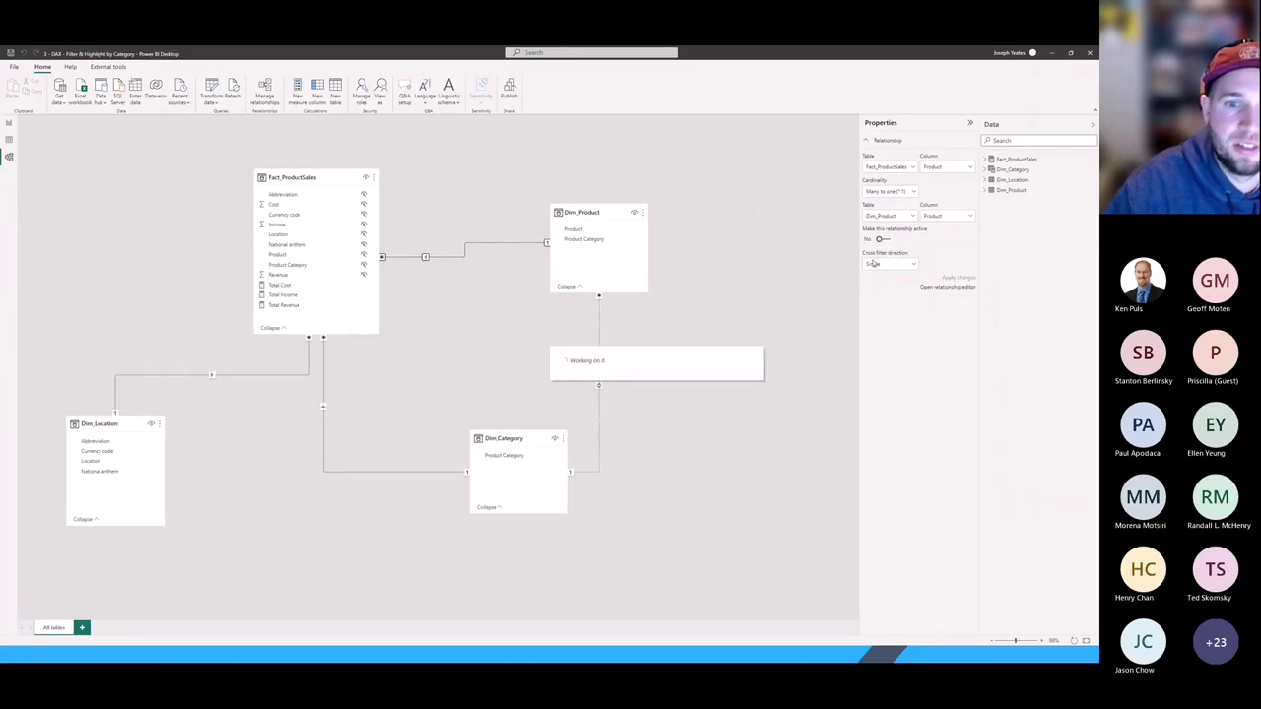
# Try to apply the security filter in both directions on the Dim_Product–Dim_Category relationship, then return its cross-filter direction to Single.
pyautogui.click(601, 332)
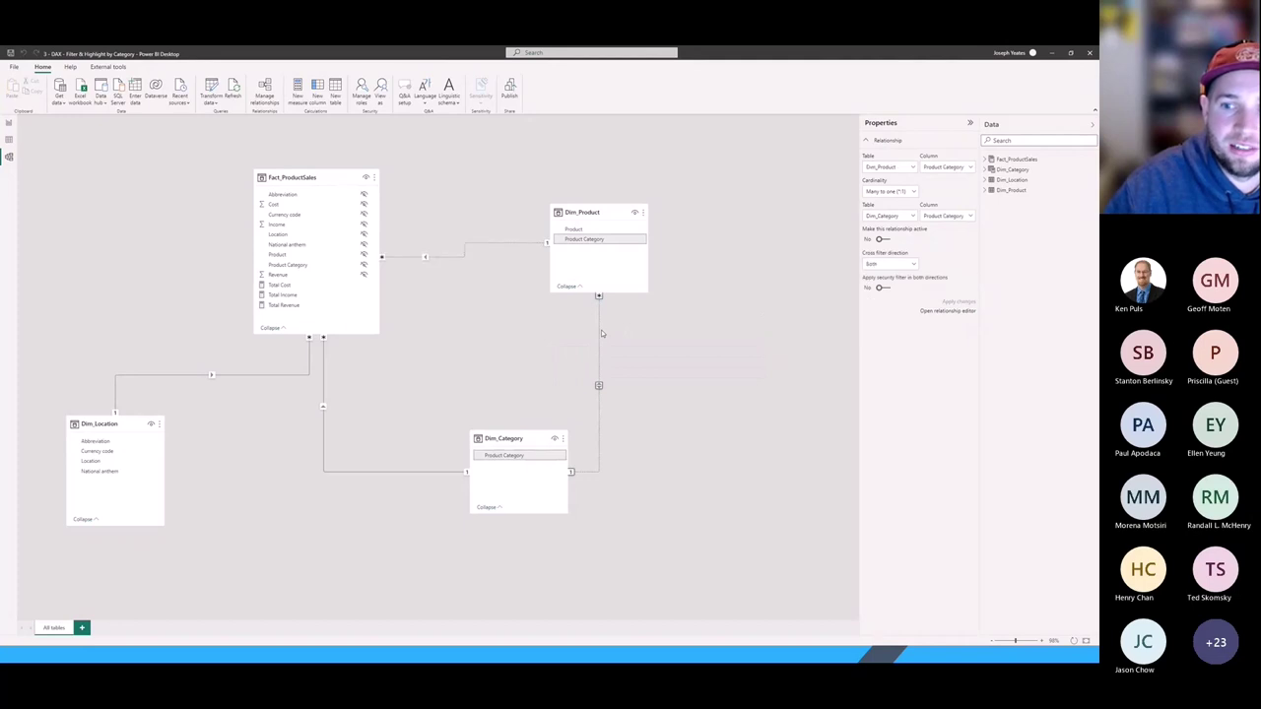
pyautogui.click(882, 287)
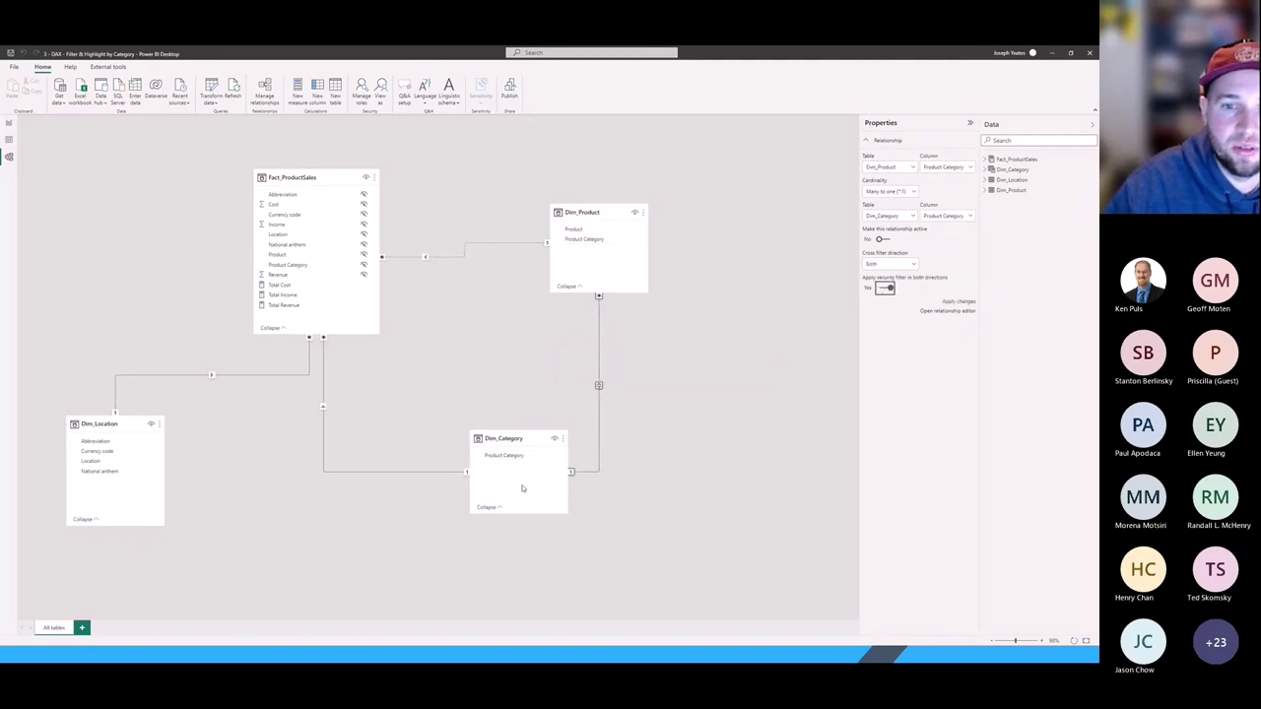
pyautogui.click(957, 301)
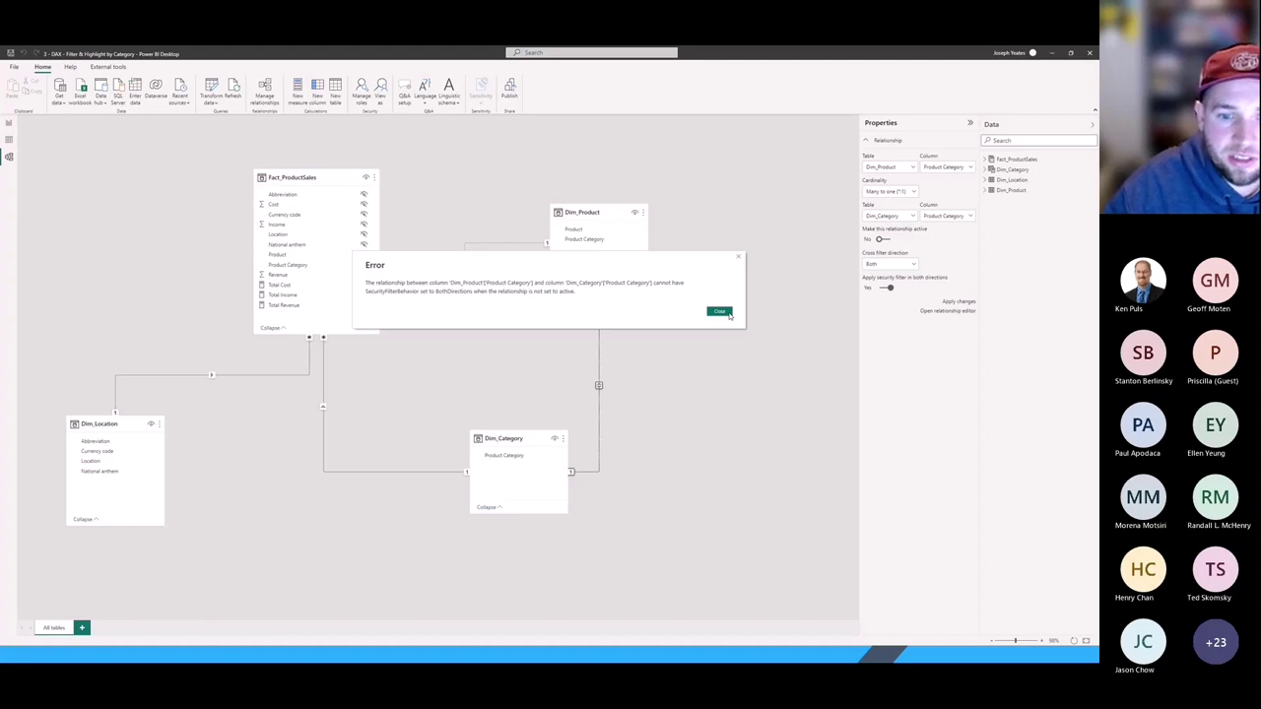
pyautogui.click(720, 312)
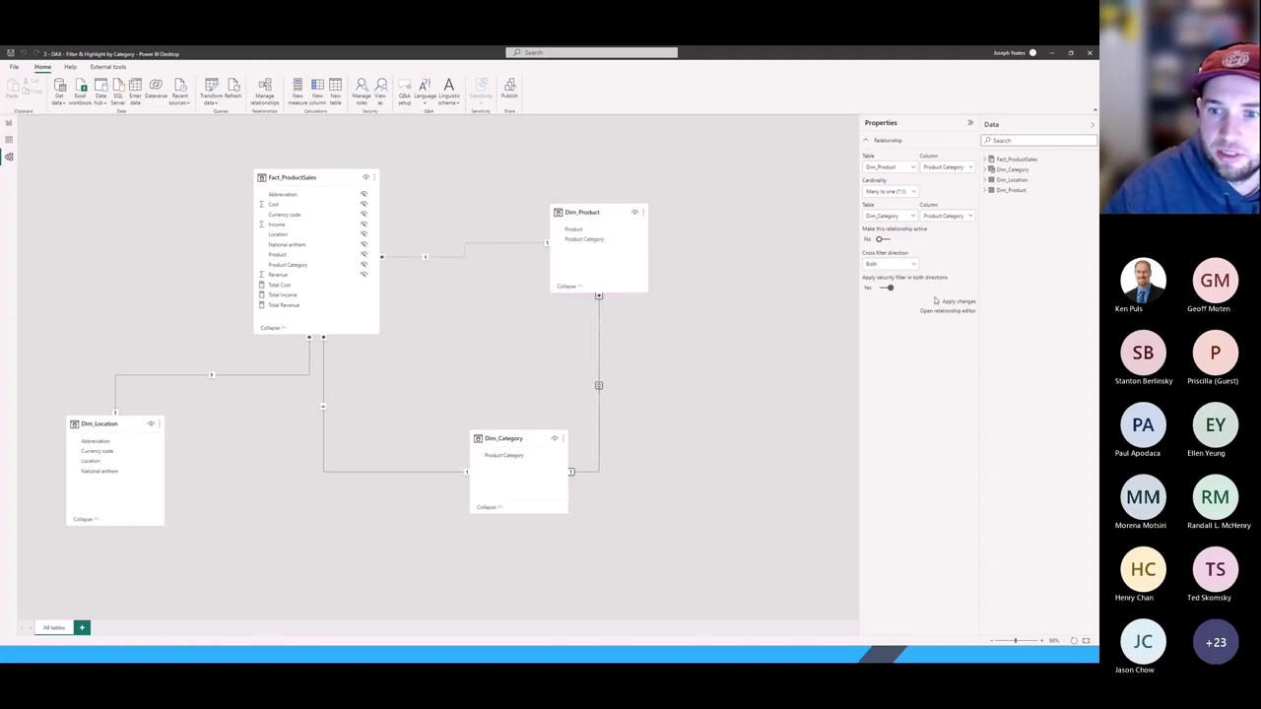
pyautogui.click(902, 266)
pyautogui.click(899, 277)
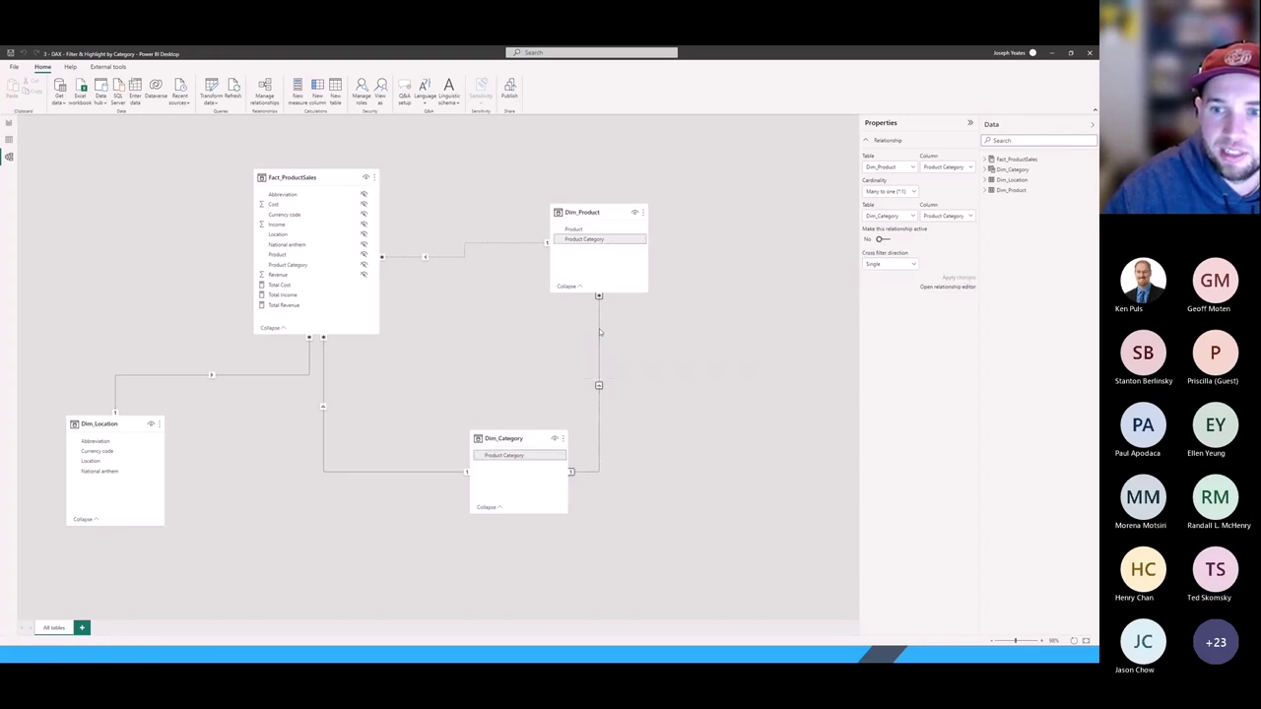
# Activate the Dim_Product–Dim_Category relationship and set its cross-filter direction to Both.
pyautogui.click(883, 239)
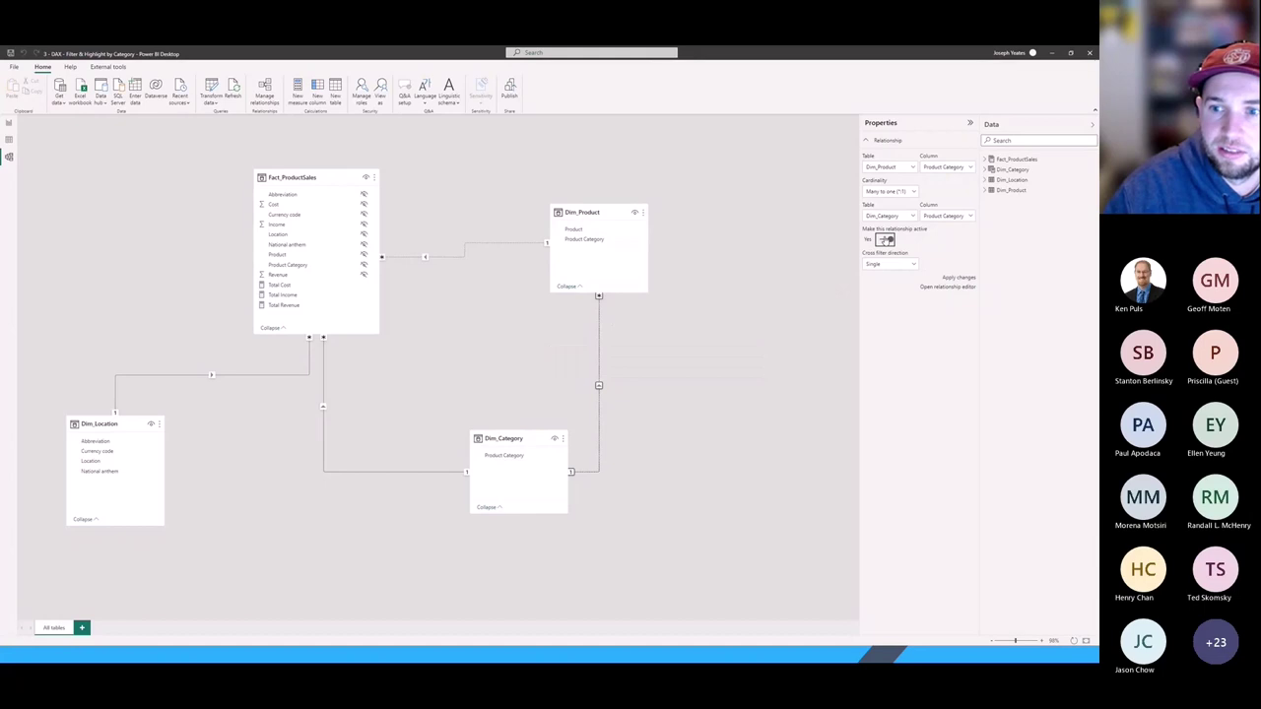
pyautogui.click(957, 279)
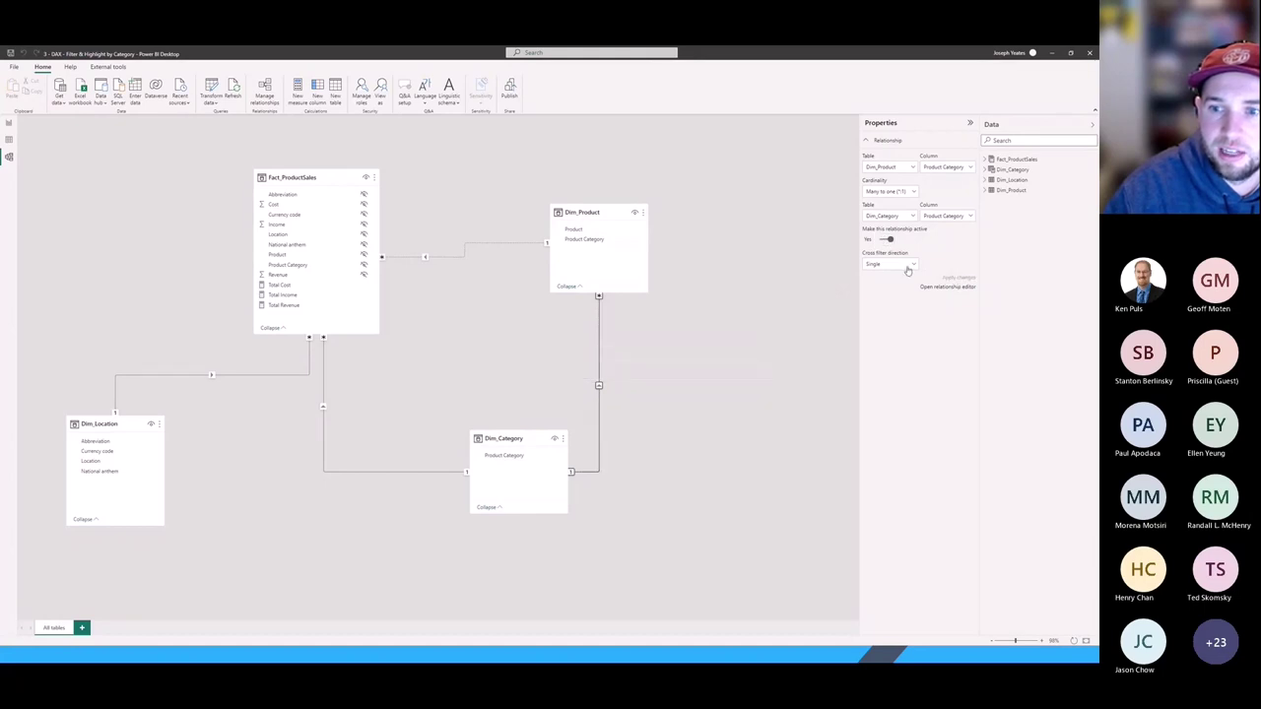
pyautogui.click(908, 268)
pyautogui.click(901, 286)
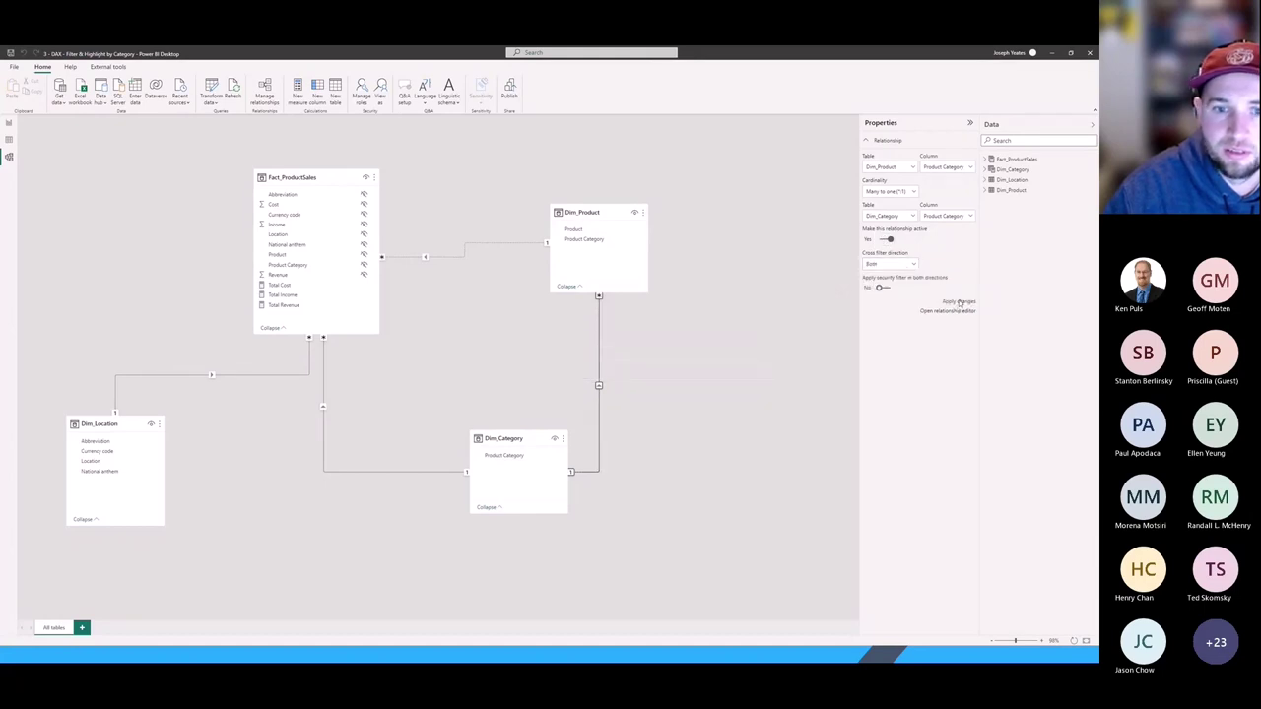
pyautogui.click(960, 302)
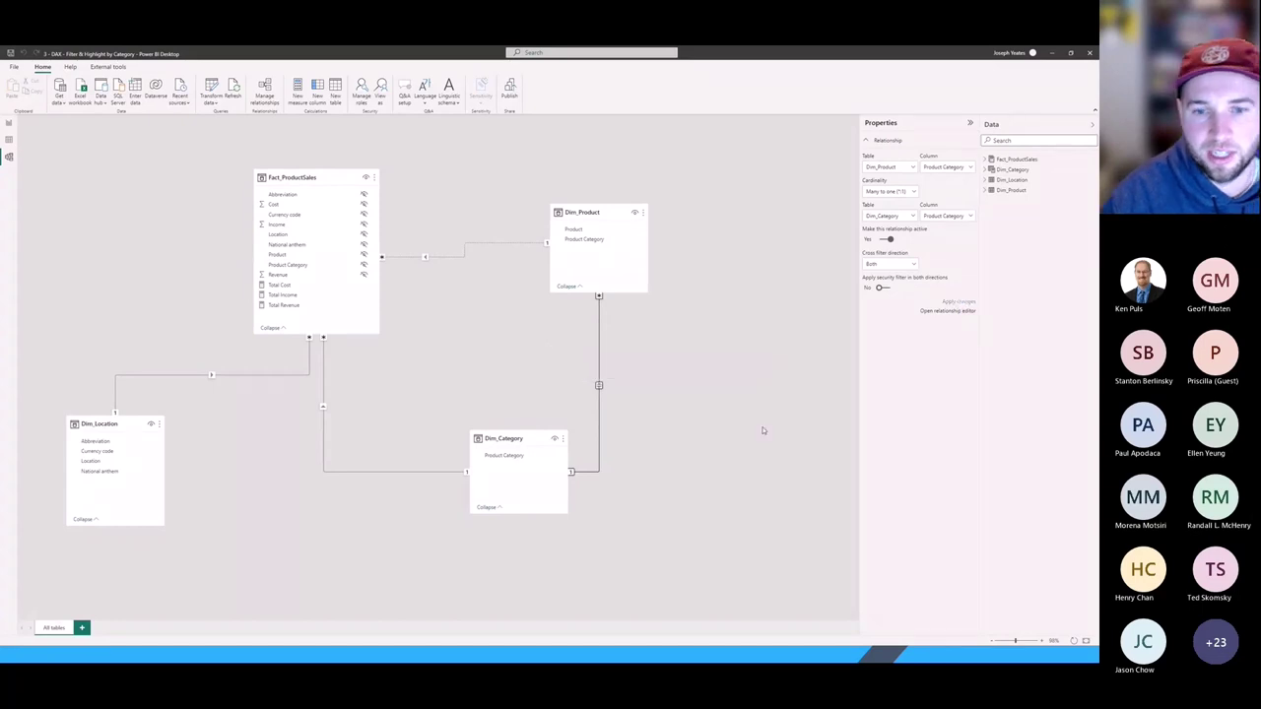
# Review the two Dim_Product relationships and move the Dim_Product card further away from Fact_ProductSales.
pyautogui.click(656, 372)
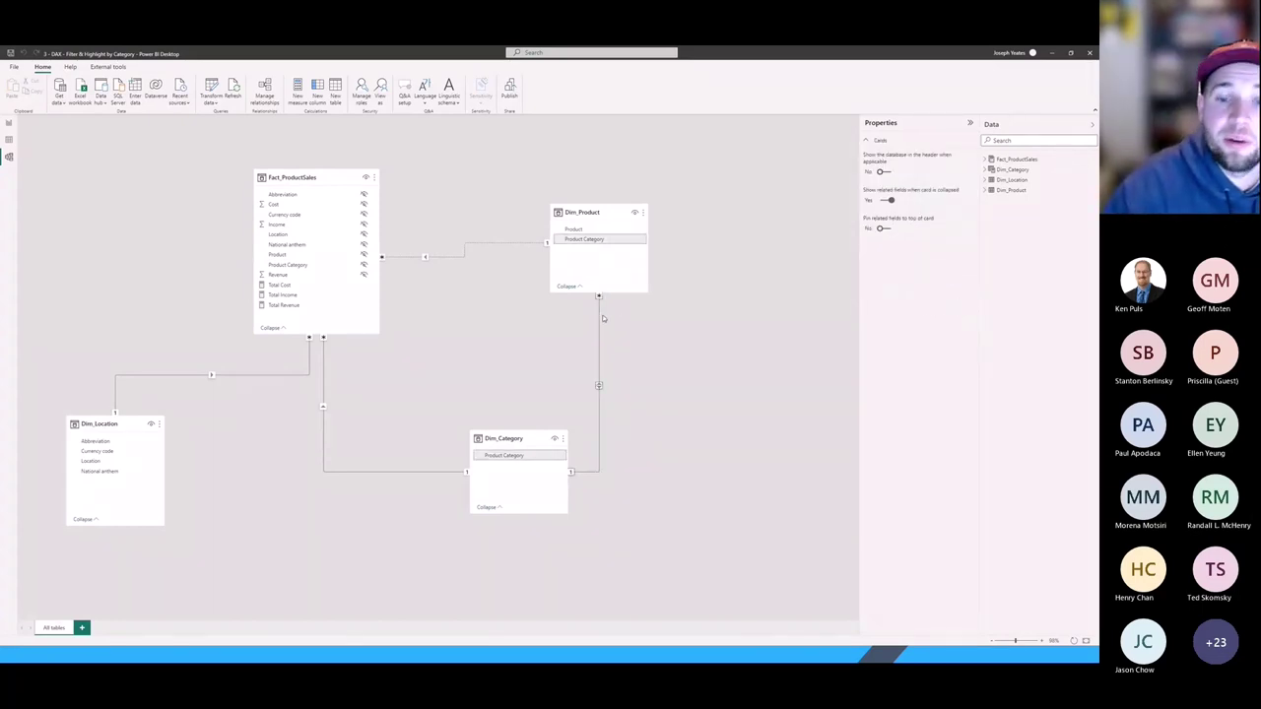
pyautogui.click(599, 440)
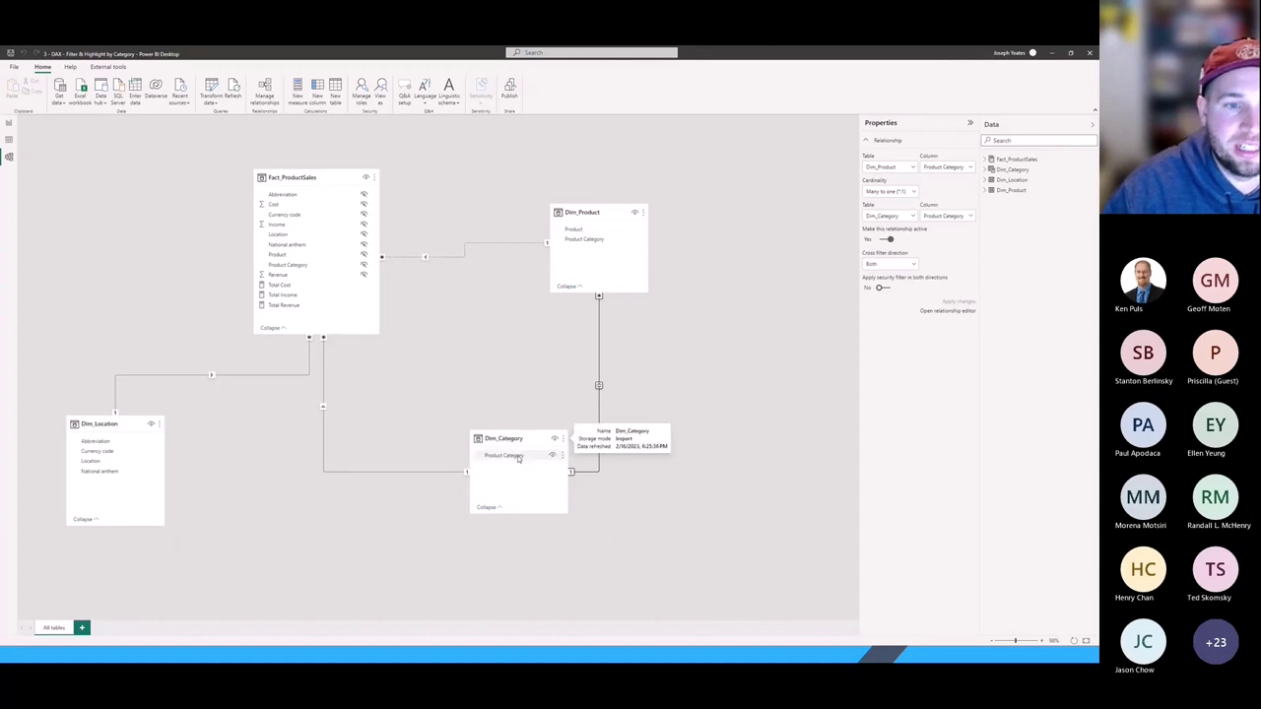
pyautogui.click(511, 244)
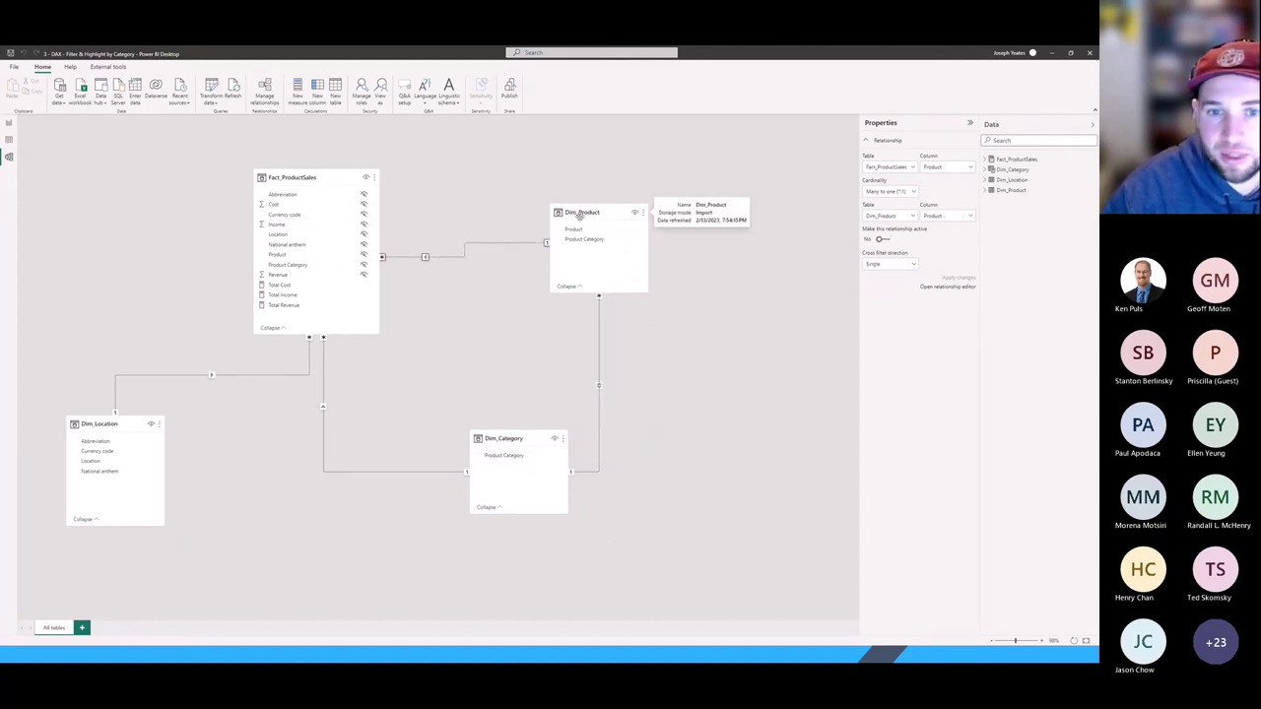
pyautogui.moveTo(579, 213); pyautogui.dragTo(636, 209)
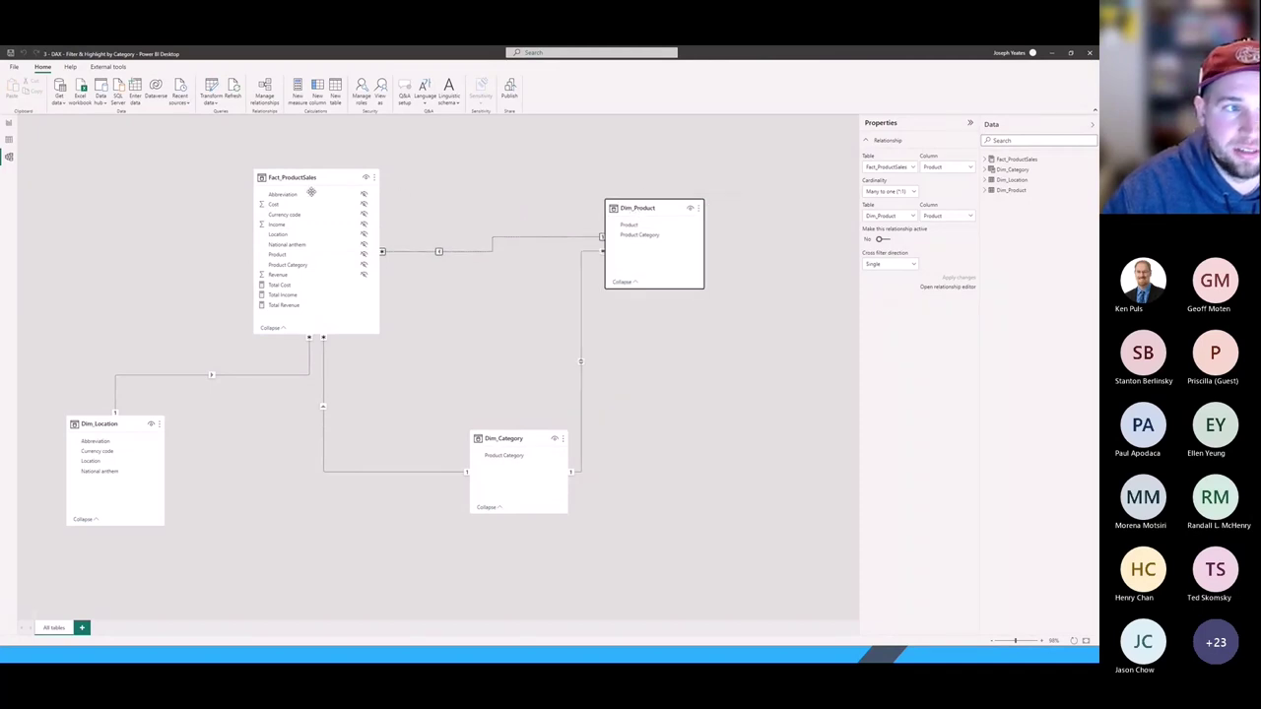
# Return to the Product Report page and select the Cost, Revenue and Income by Product scatter chart to inspect its filters.
pyautogui.click(10, 125)
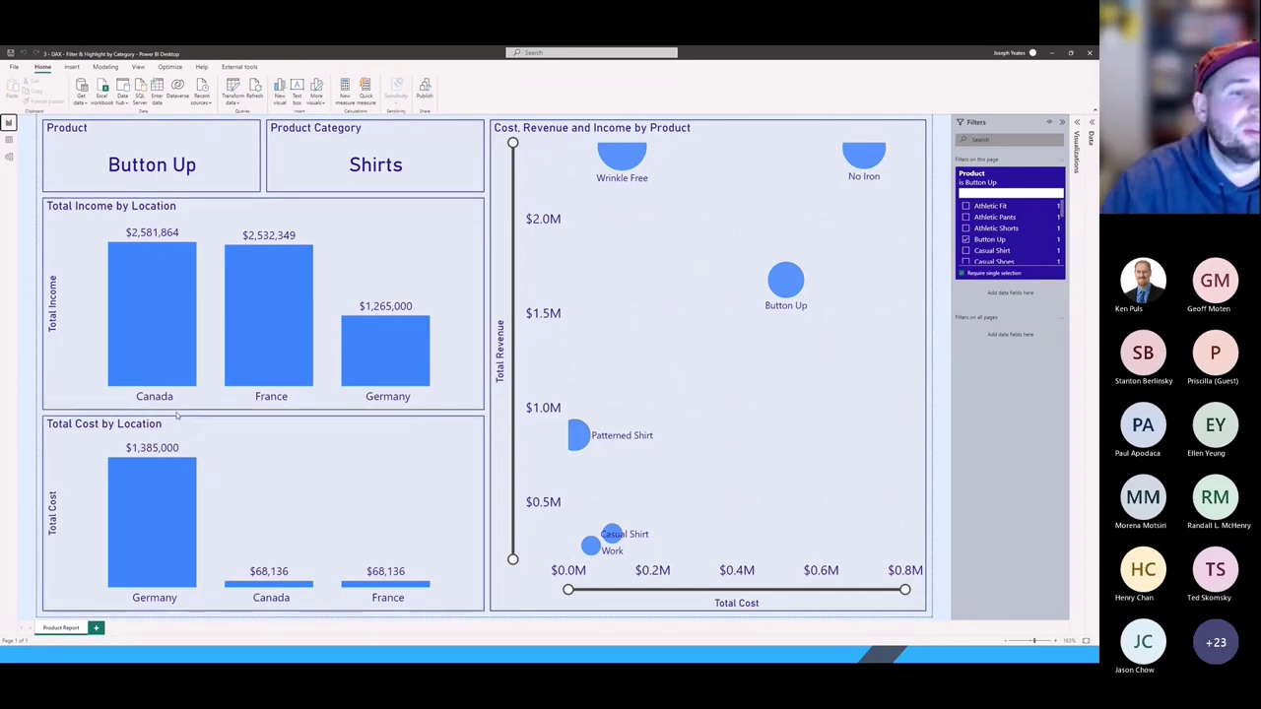
pyautogui.click(650, 319)
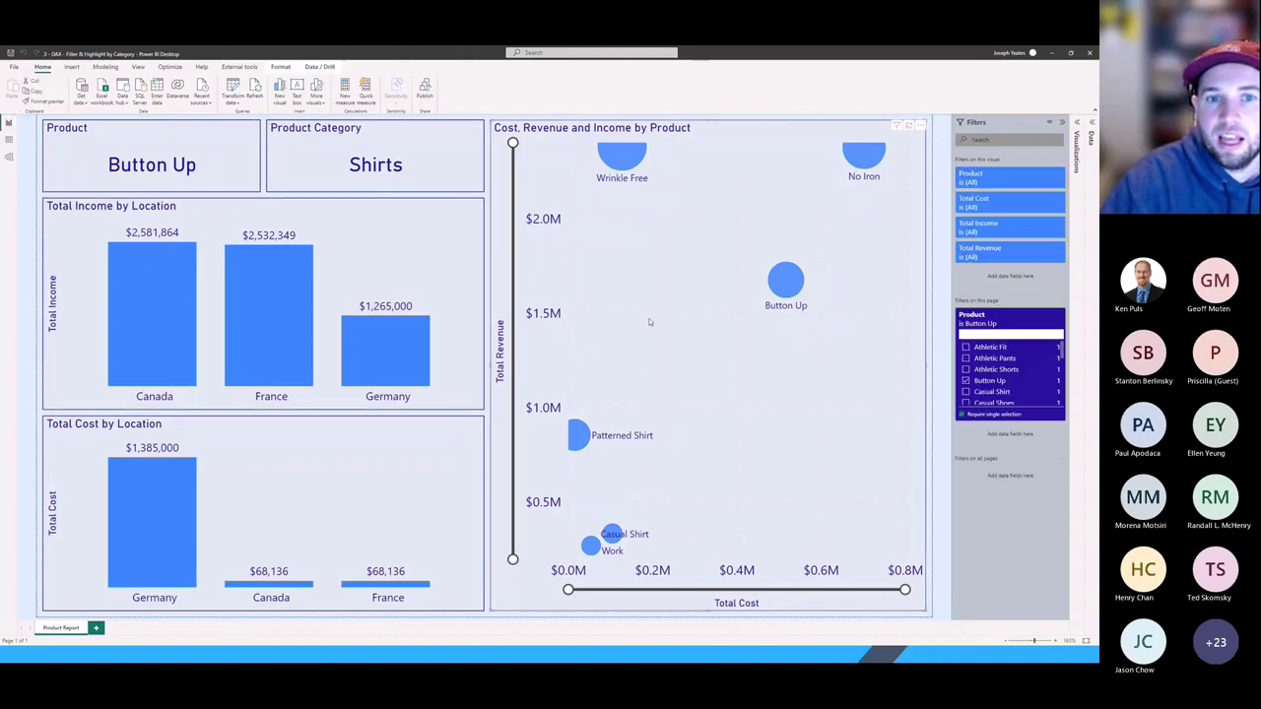
# Check the report by filtering the page in turn to Athletic Fit, Athletic Pants, Athletic Shorts, Button Up, Casual Shirt and Casual Shoes.
pyautogui.click(968, 349)
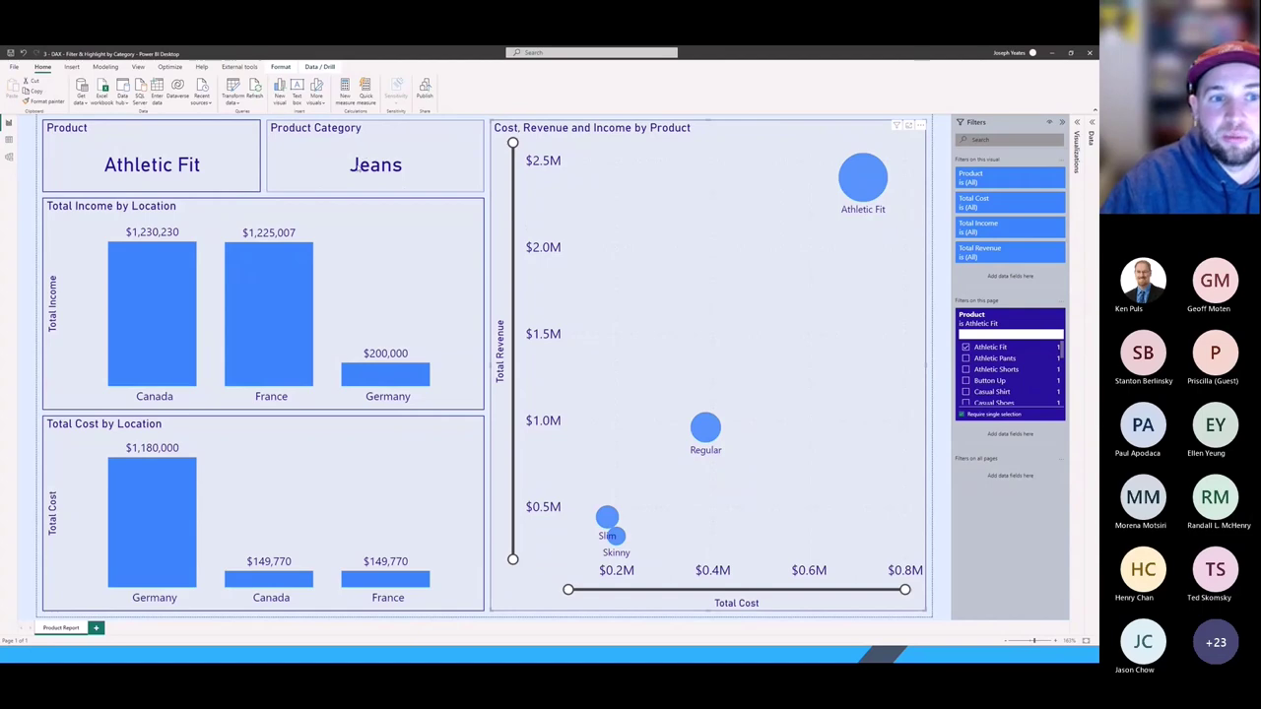
pyautogui.click(967, 358)
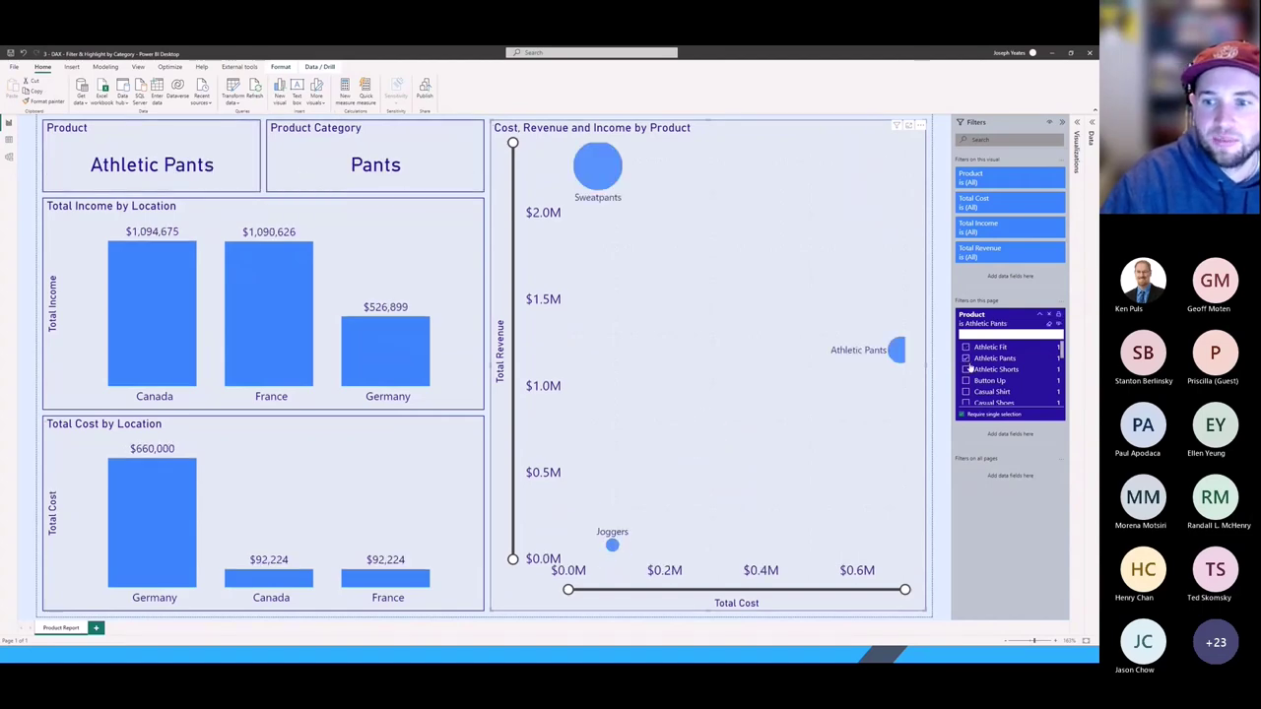
pyautogui.click(967, 370)
pyautogui.click(966, 380)
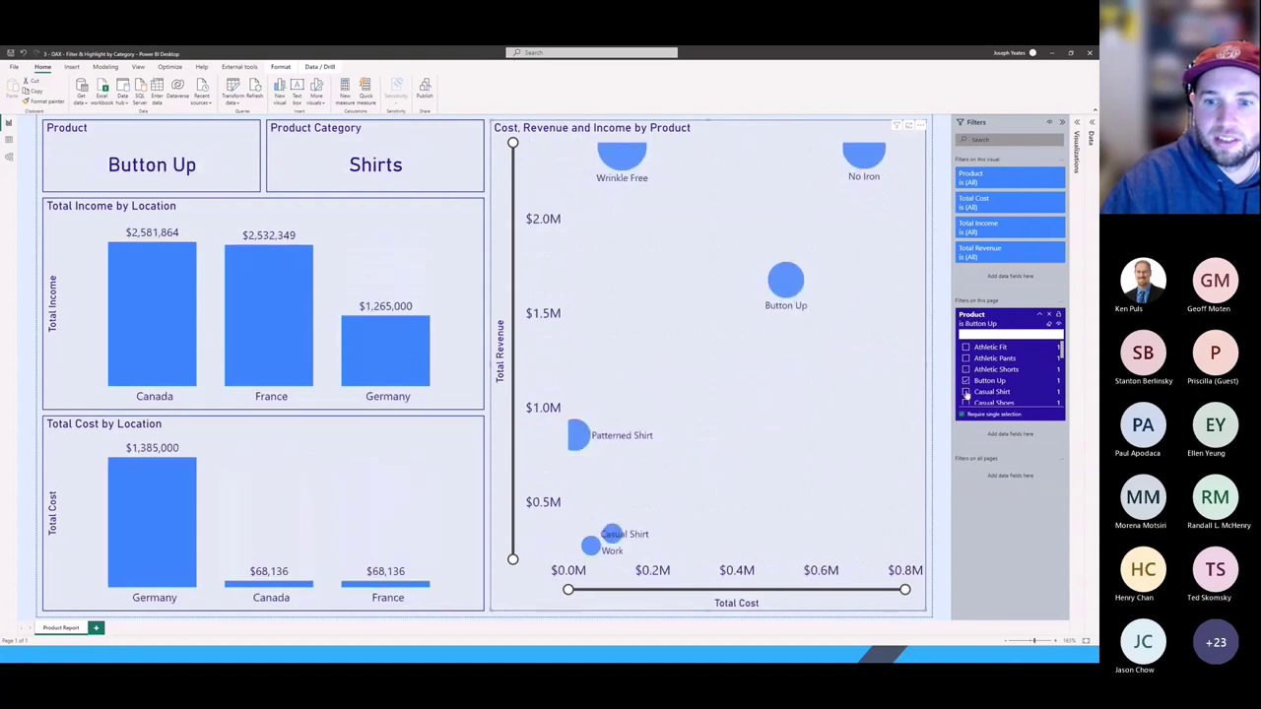
pyautogui.click(967, 391)
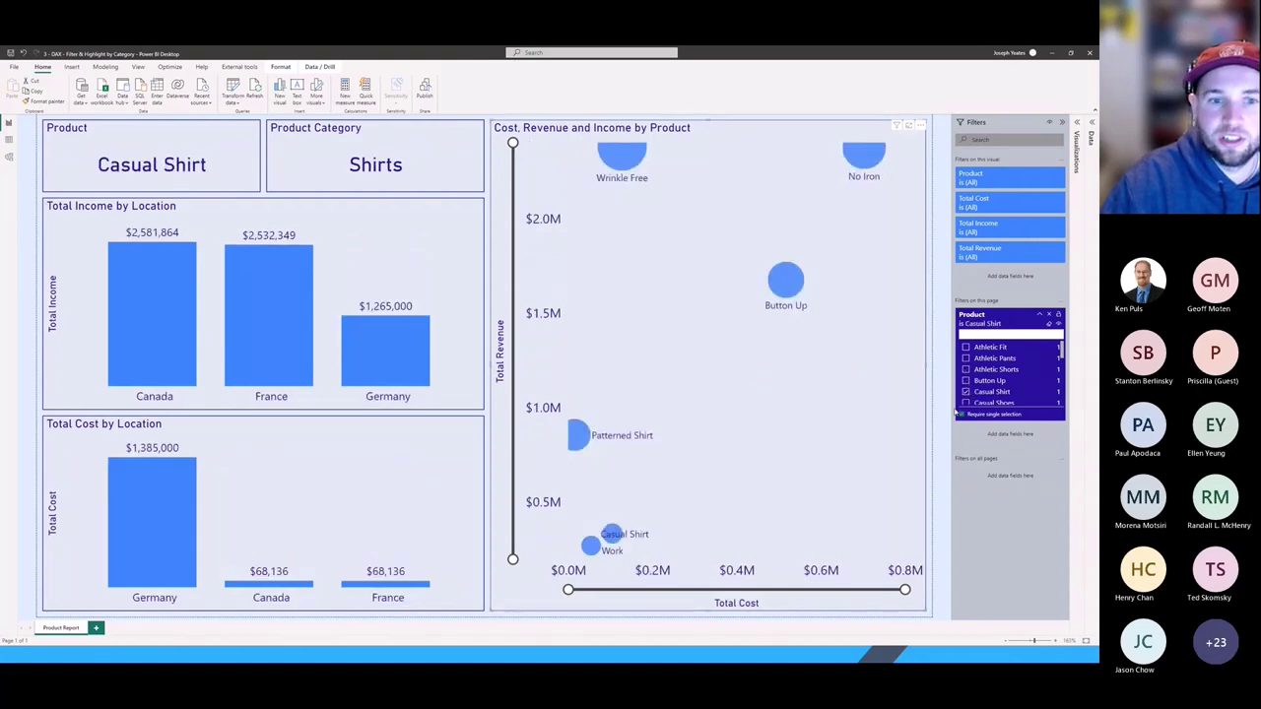
pyautogui.scroll(-1, 985, 379)
pyautogui.click(966, 394)
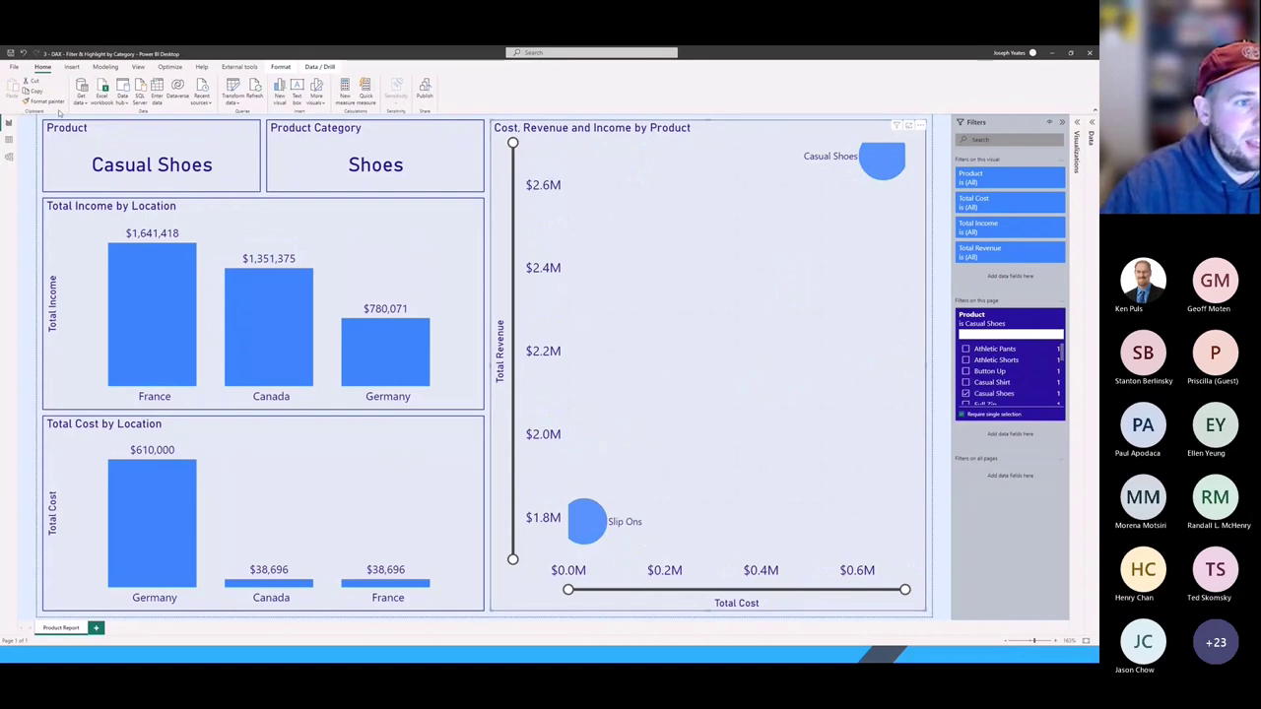
# Shift the Fact_ProductSales card slightly away from the other tables in the model and inspect the Dim_Product and Fact_ProductSales tables.
pyautogui.click(9, 155)
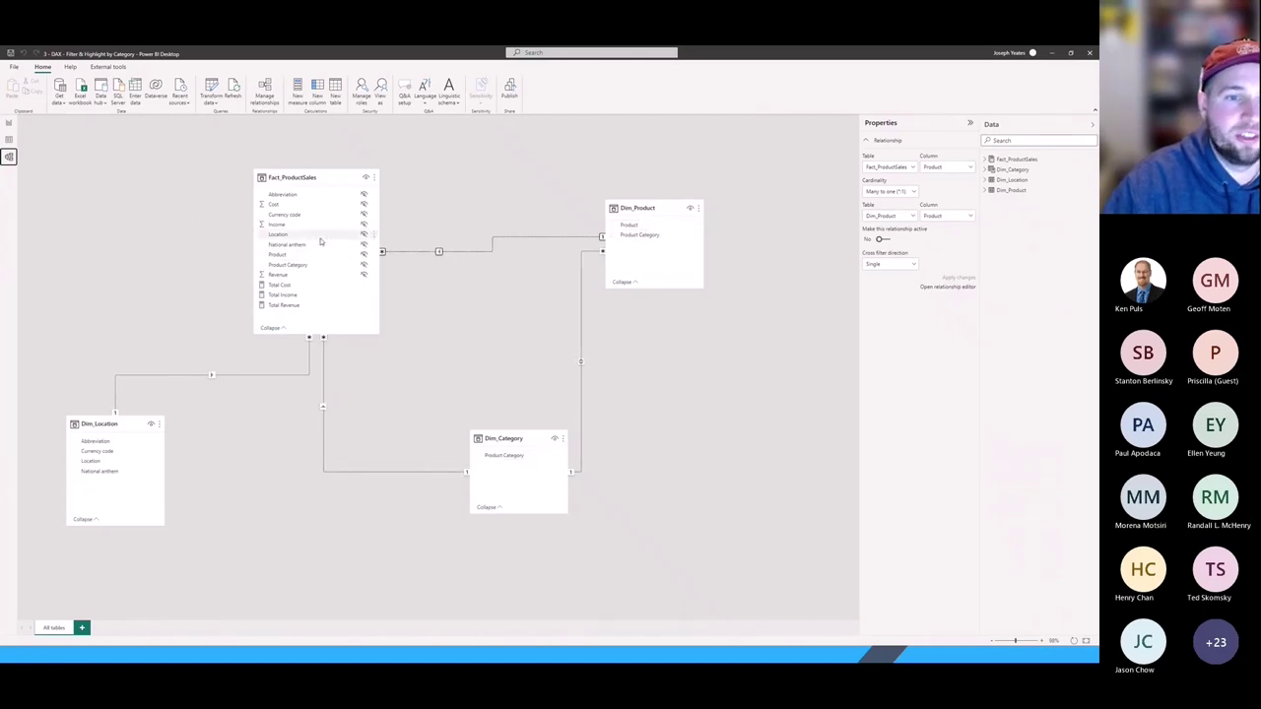
pyautogui.moveTo(312, 179); pyautogui.dragTo(295, 162)
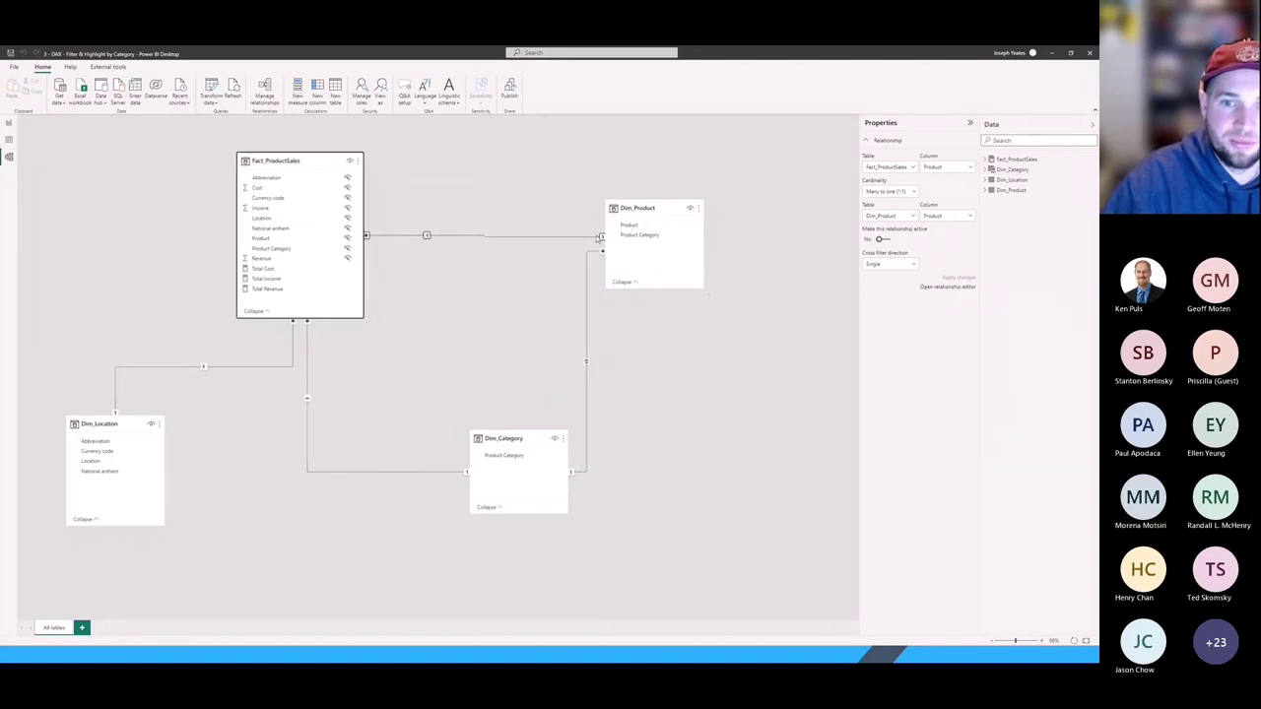
pyautogui.click(643, 208)
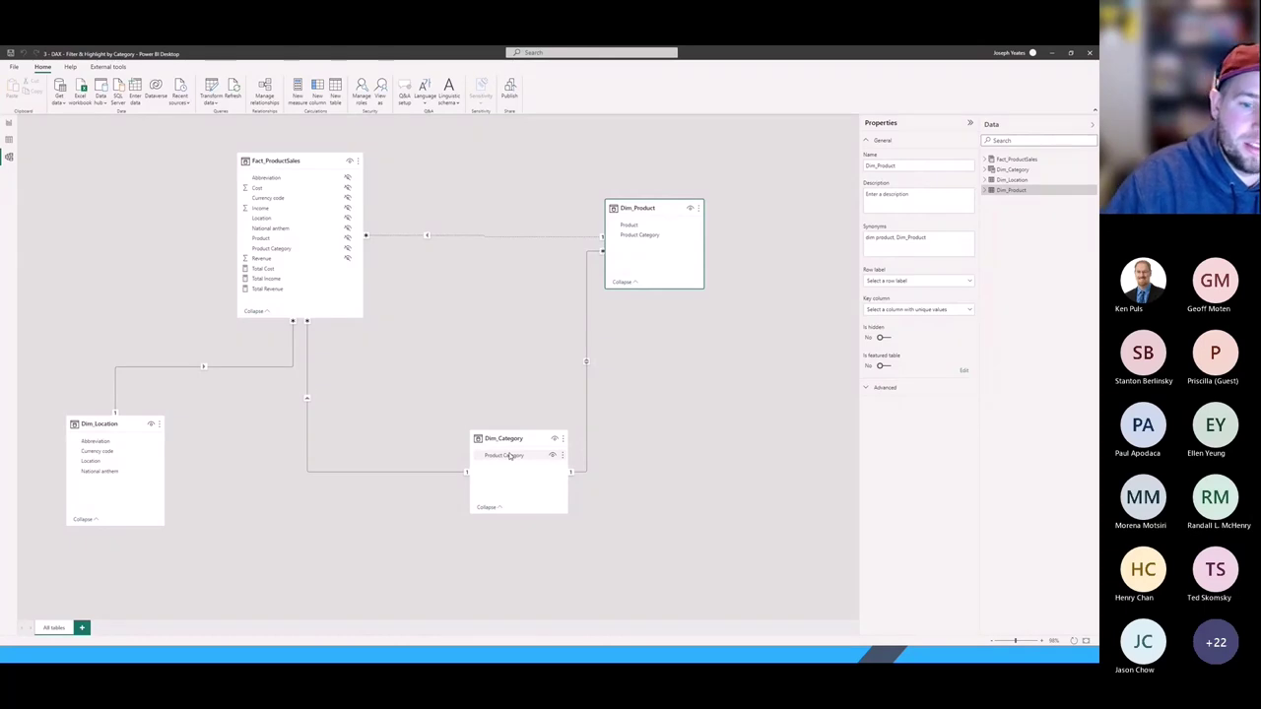
pyautogui.click(310, 161)
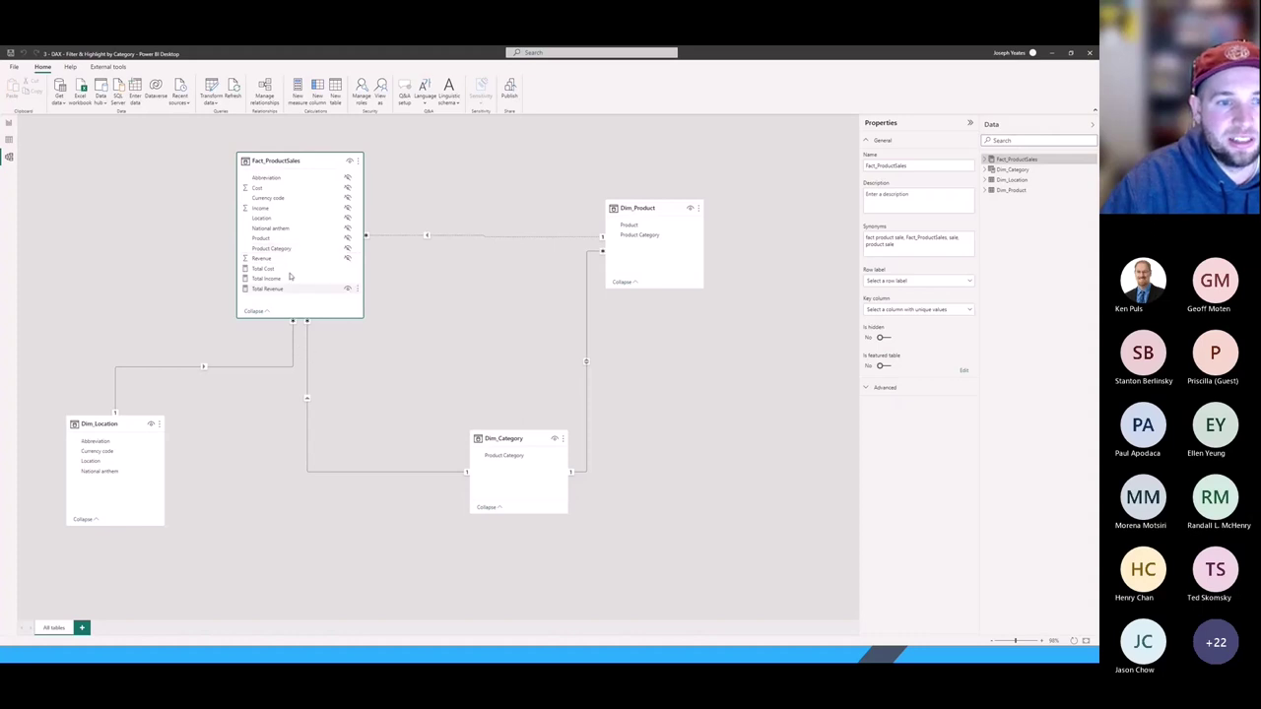
# Return to the Product Report page with its fields and visual settings shown, and filter the page to the Athletic Pants product.
pyautogui.click(9, 122)
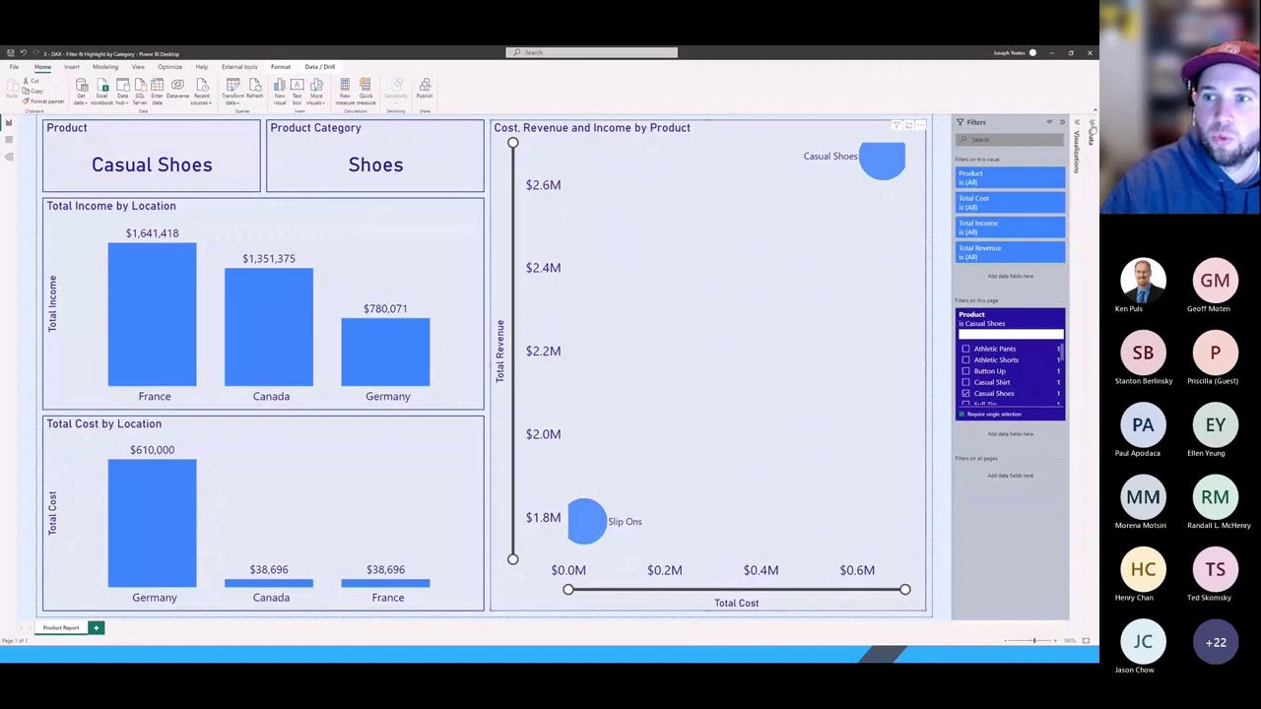
pyautogui.click(1090, 130)
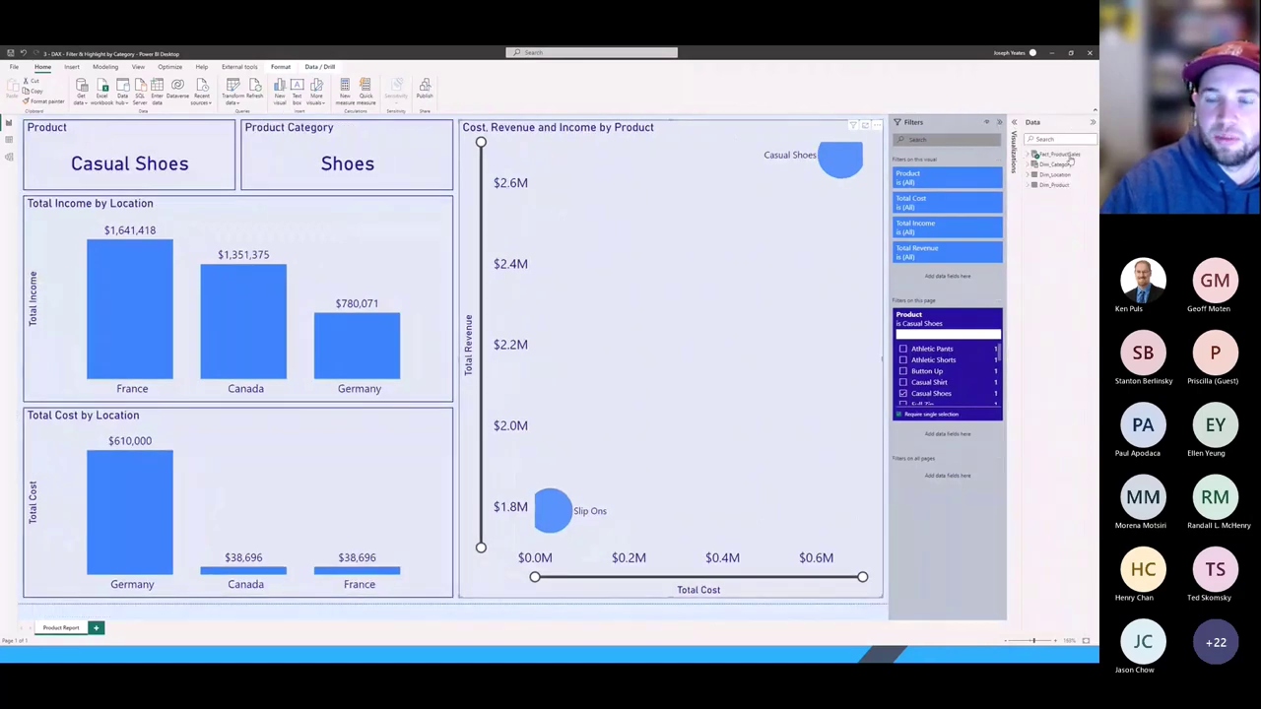
pyautogui.click(1015, 123)
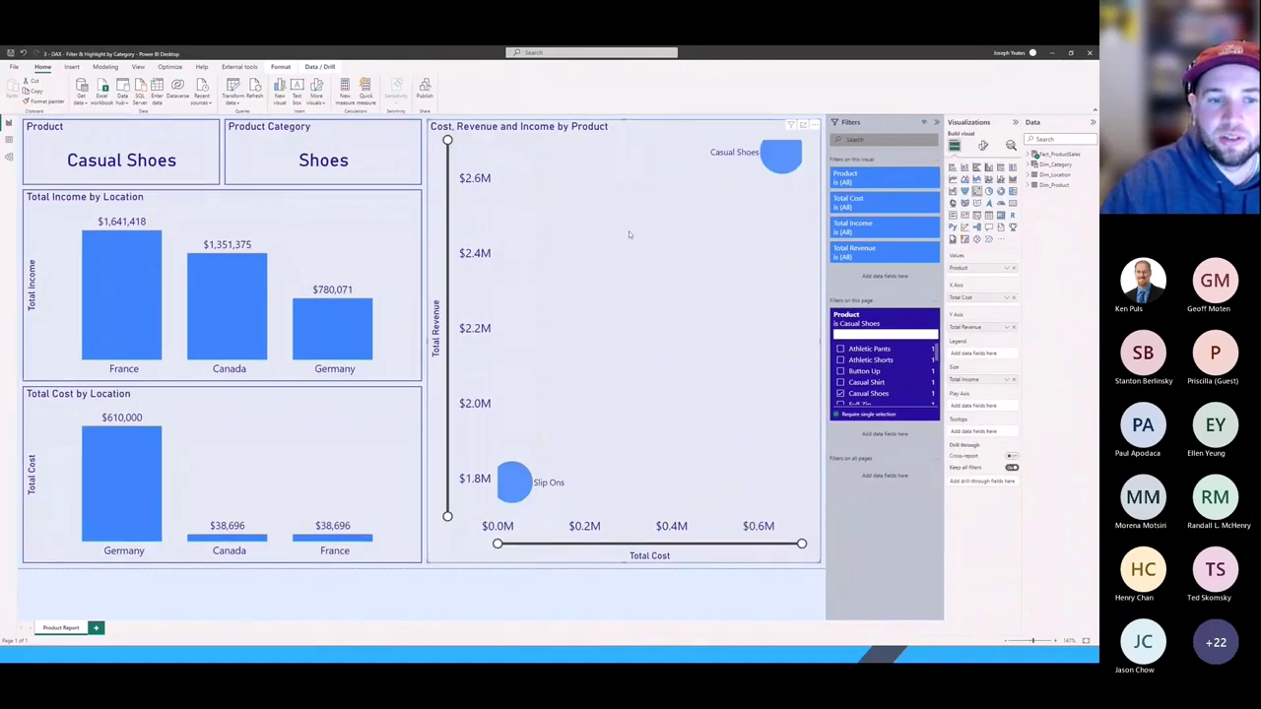
pyautogui.click(840, 349)
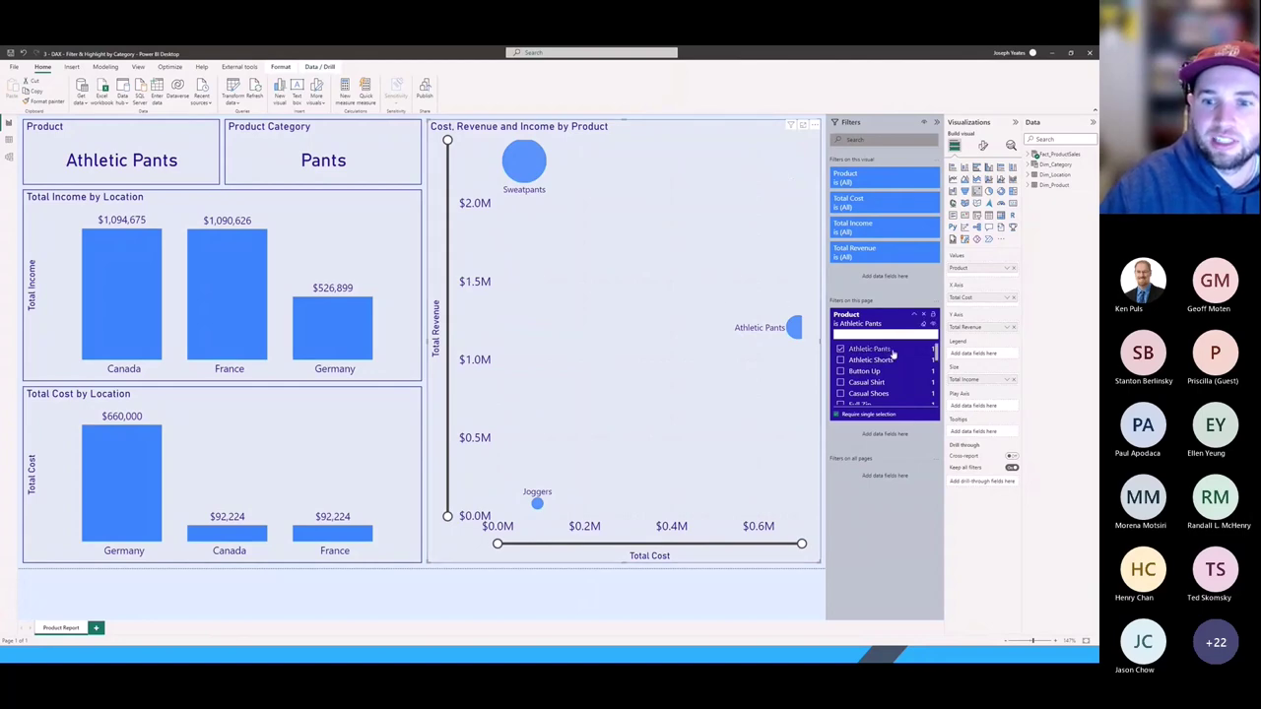
# Create a Fact_ProductSales measure named Product - Total Income and begin its formula with CALCULATE([Total Income].
pyautogui.click(1029, 156)
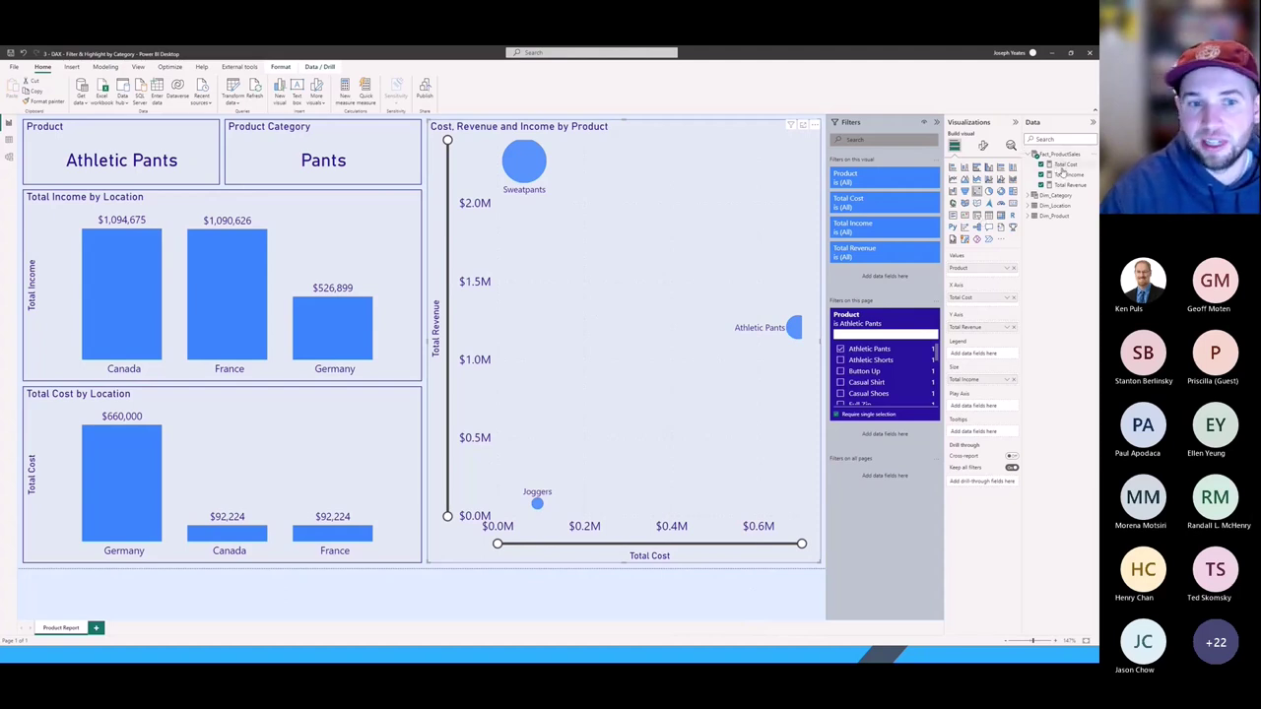
pyautogui.click(394, 207)
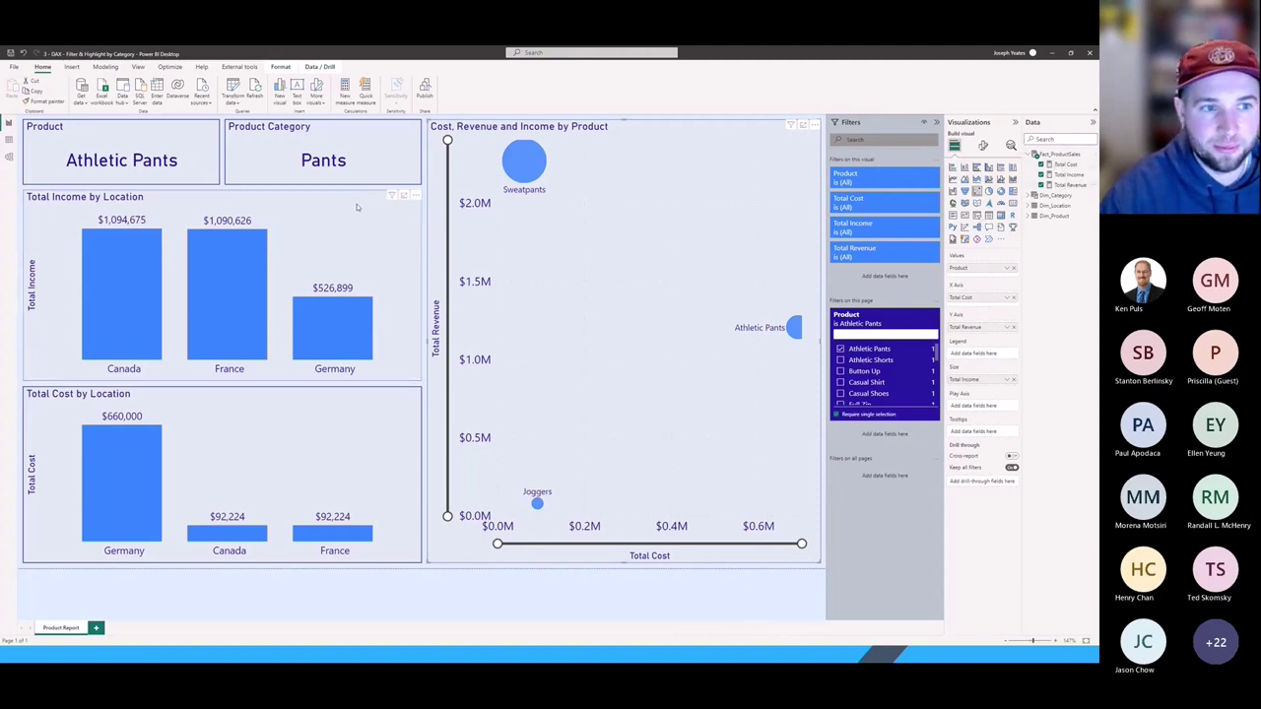
pyautogui.click(1069, 174)
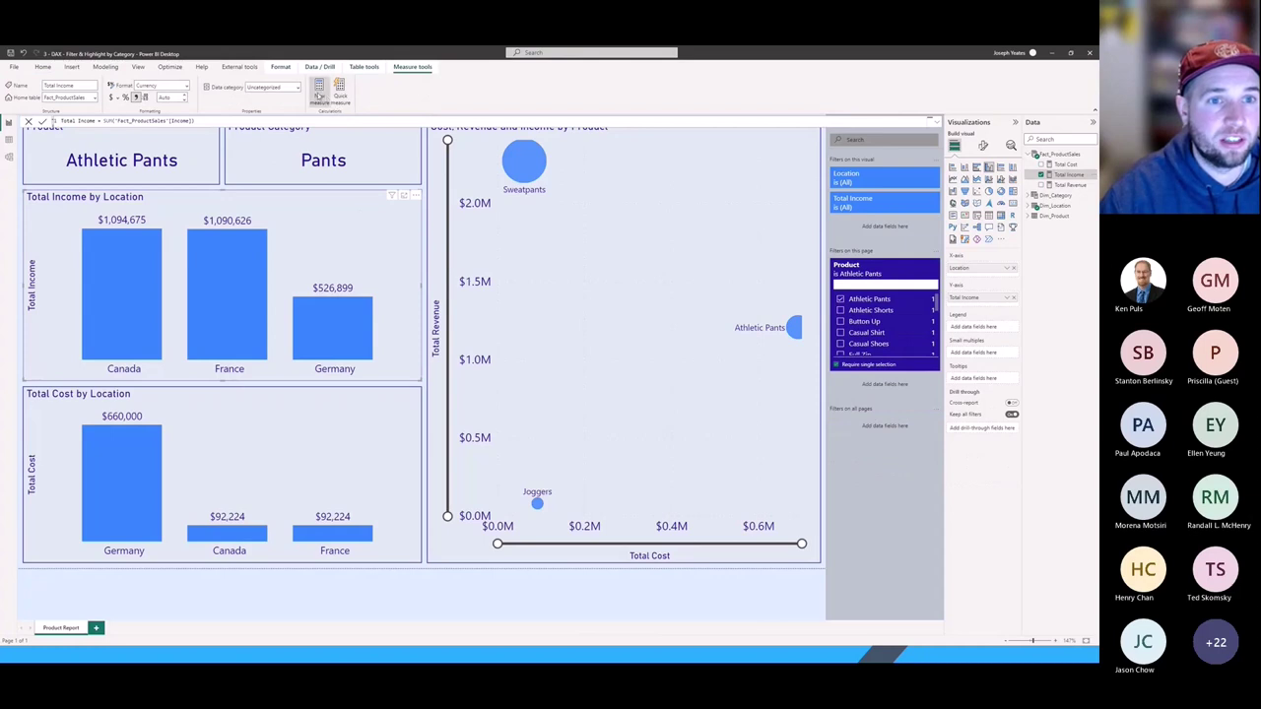
pyautogui.click(318, 92)
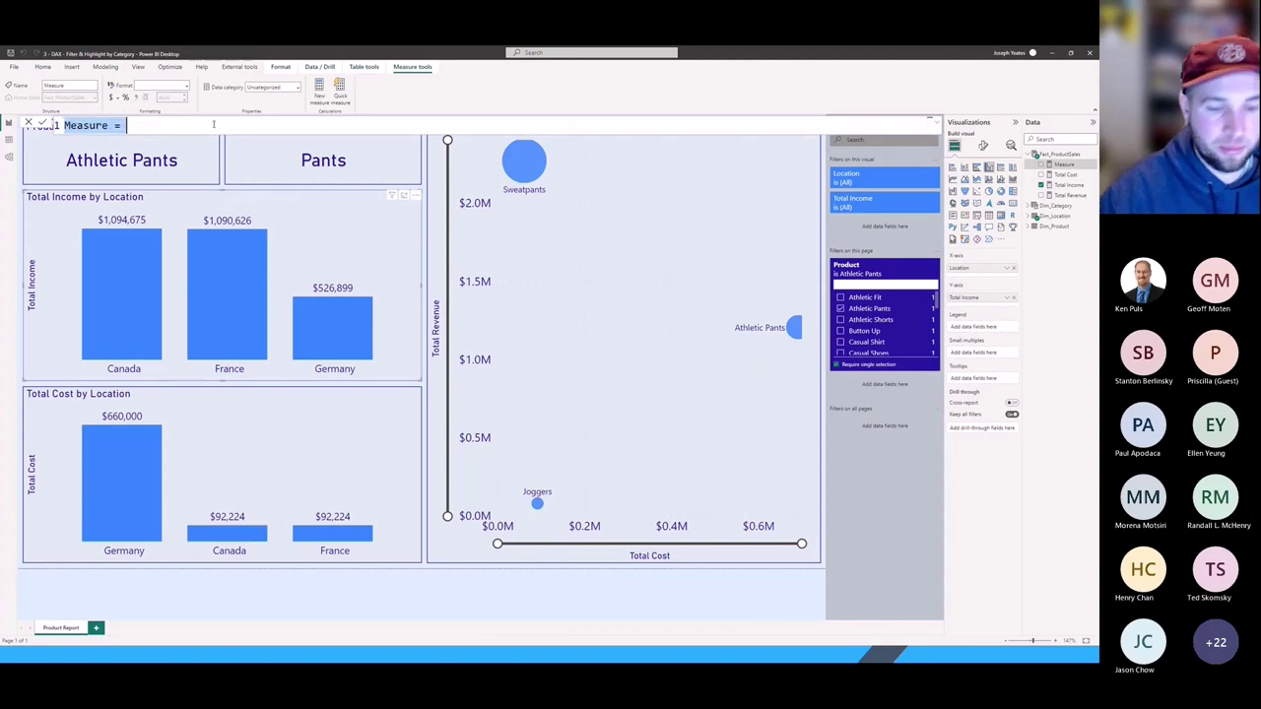
pyautogui.write('P')
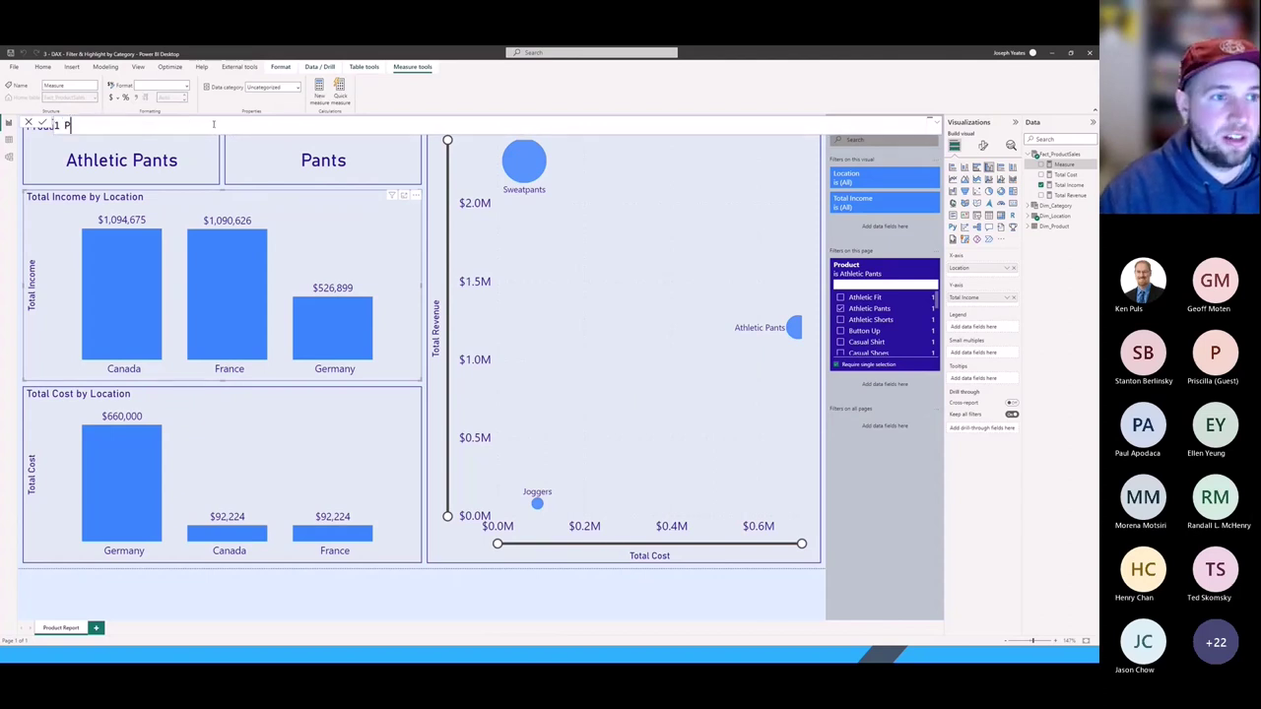
pyautogui.write('roduct - T')
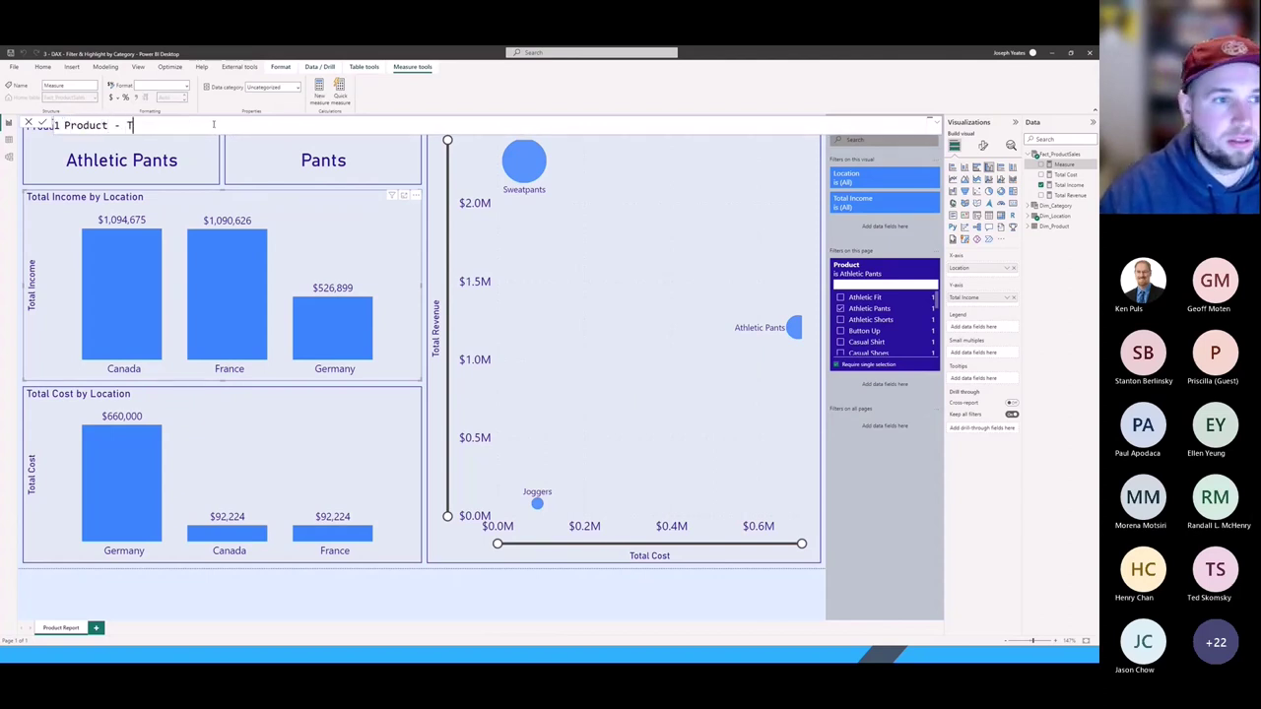
pyautogui.write('otal Income')
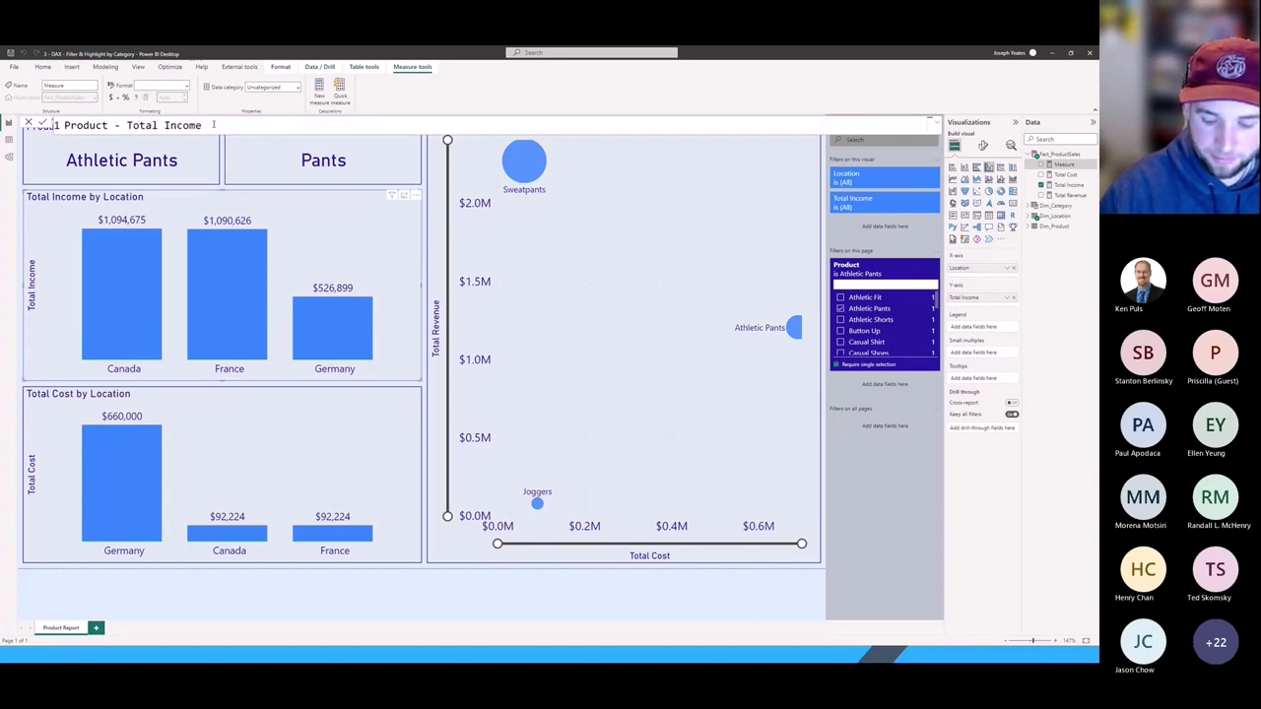
pyautogui.write(' = CALCULATE(')
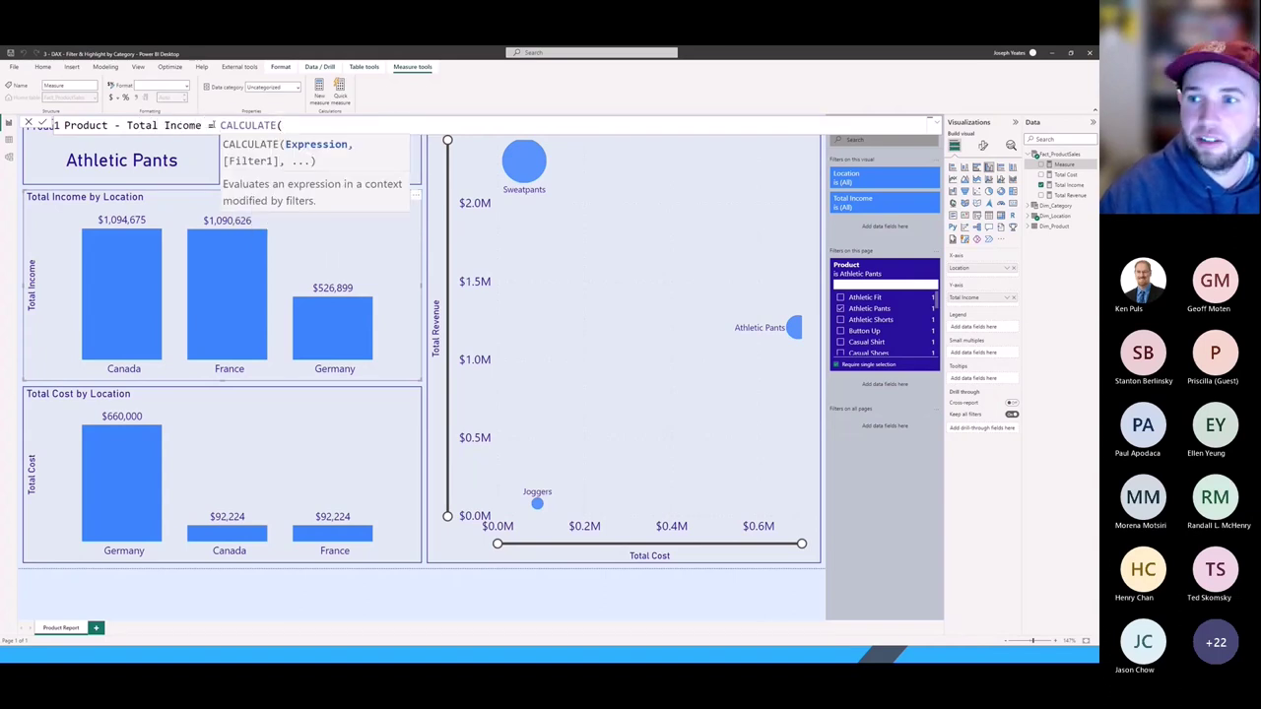
pyautogui.write('[Total Income]')
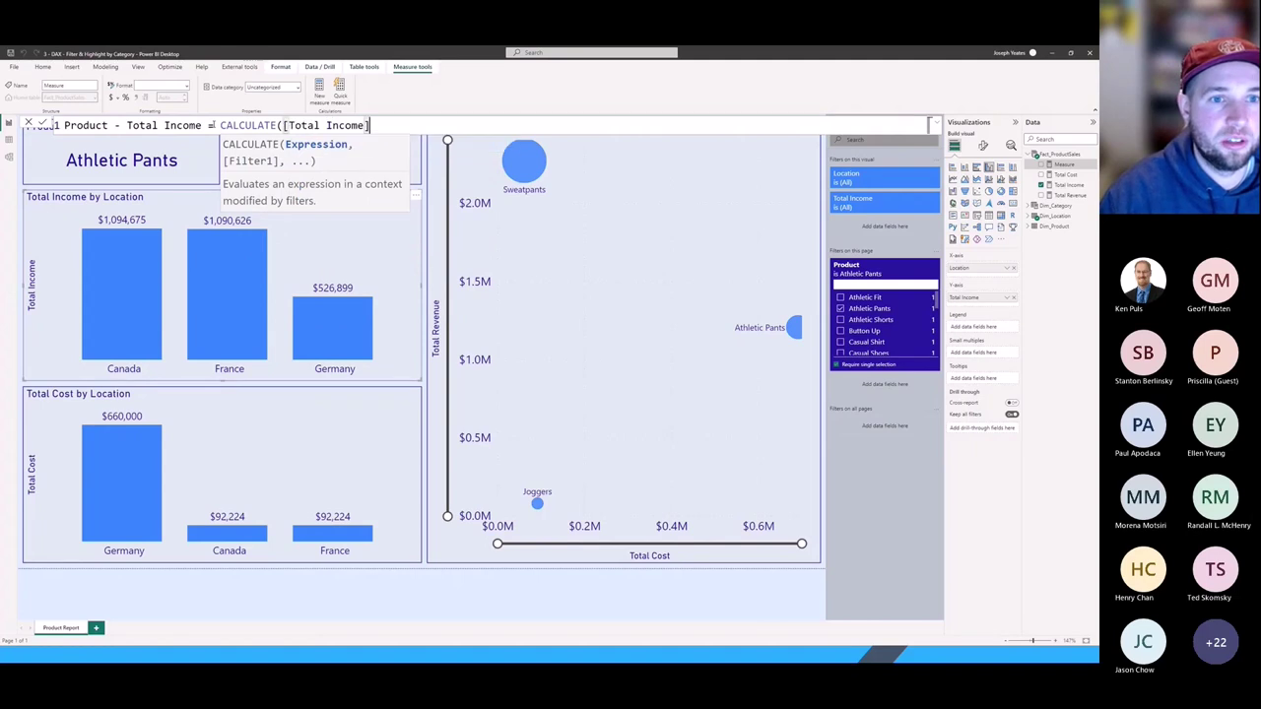
# Add a USERELATIONSHIP filter argument to the measure with Dim_Product[Product] as its first column.
pyautogui.write(', user')
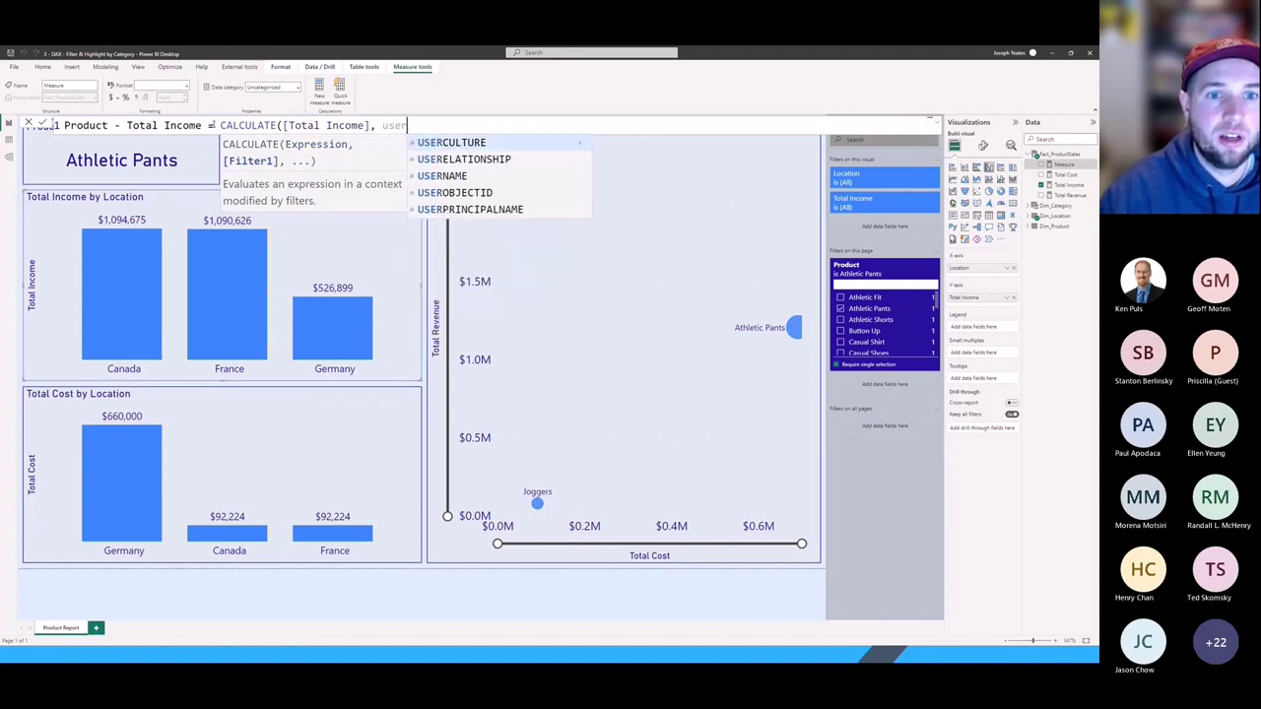
pyautogui.press('Down')
pyautogui.press('Tab')
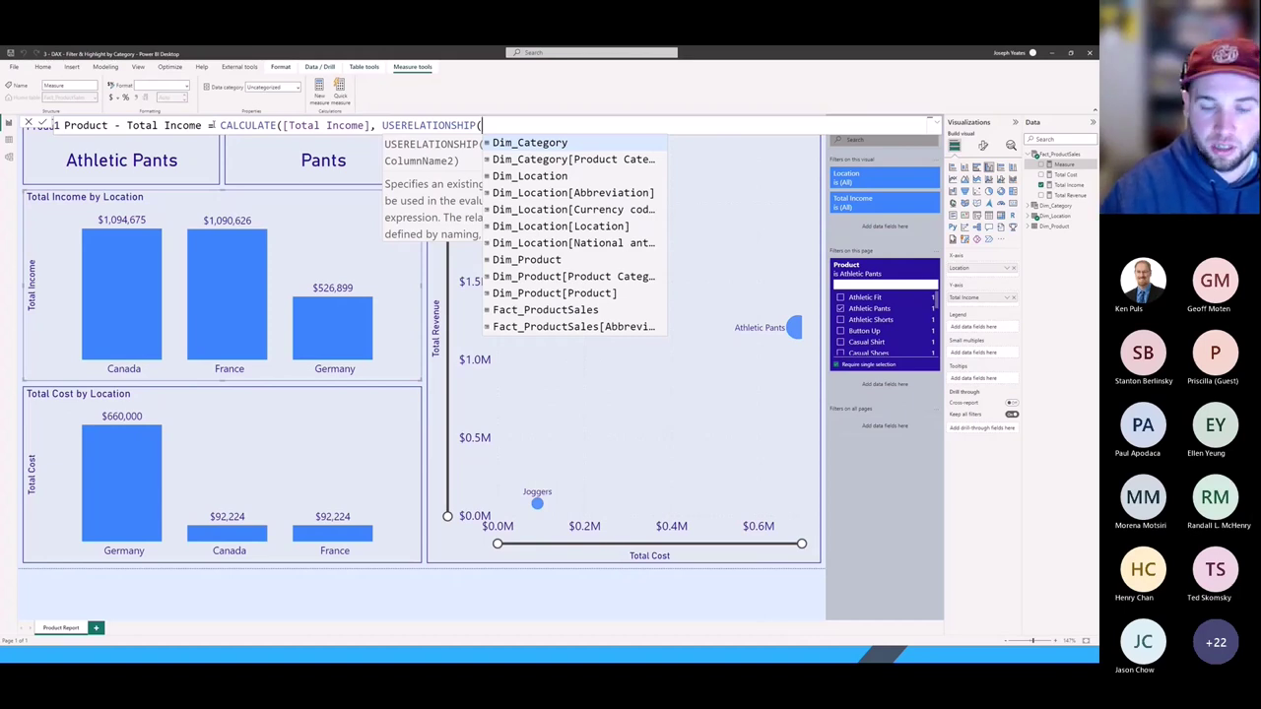
pyautogui.write('dim_')
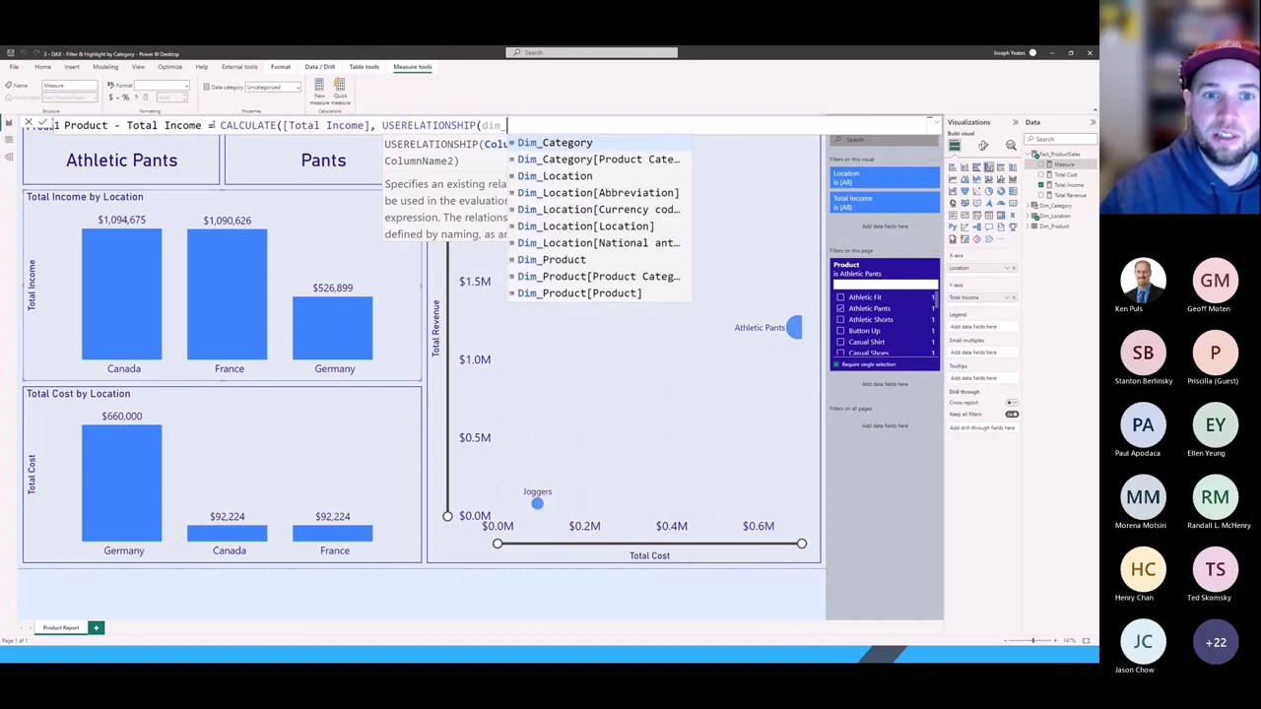
pyautogui.write('p')
pyautogui.press('Down')
pyautogui.press('Down')
pyautogui.press('Tab')
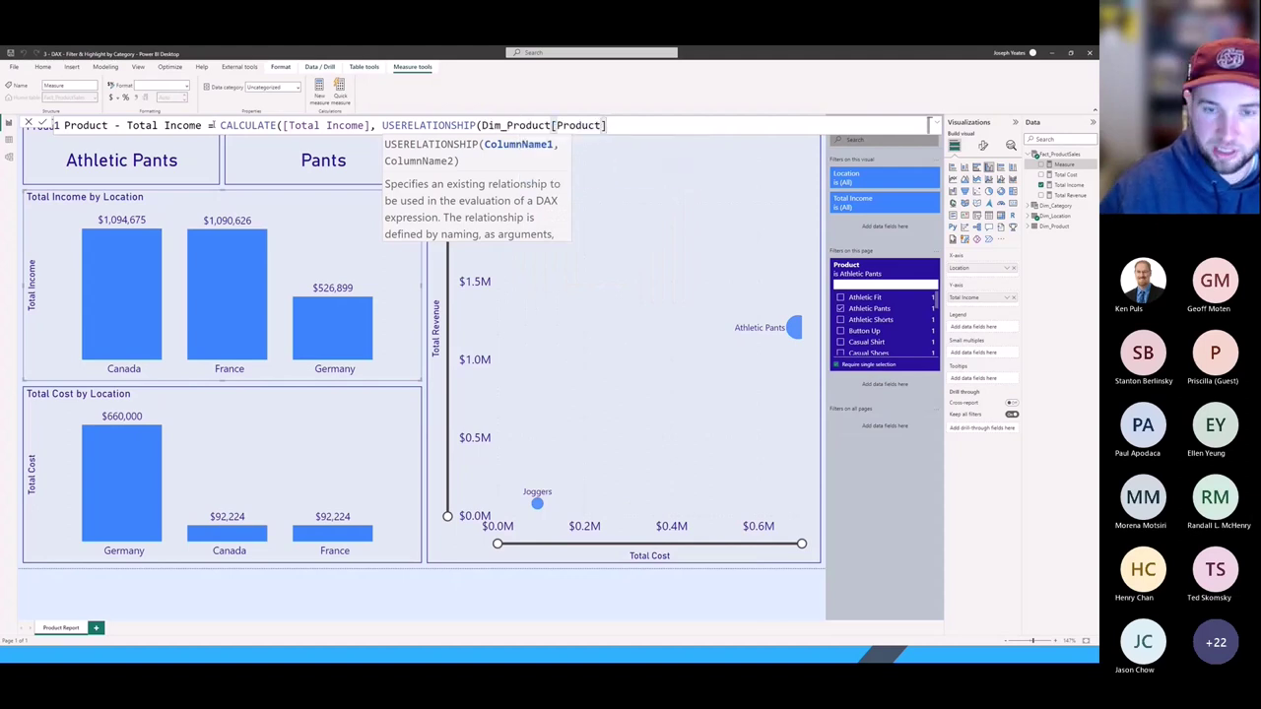
# Give Fact_ProductSales[Product] as the second relationship column, close both parentheses and commit the Product - Total Income measure.
pyautogui.write(', prod')
pyautogui.press('Down')
pyautogui.press('Down')
pyautogui.press('Down')
pyautogui.press('Down')
pyautogui.press('Down')
pyautogui.press('Down')
pyautogui.press('Down')
pyautogui.press('Down')
pyautogui.press('Down')
pyautogui.press('Down')
pyautogui.press('Down')
pyautogui.press('Down')
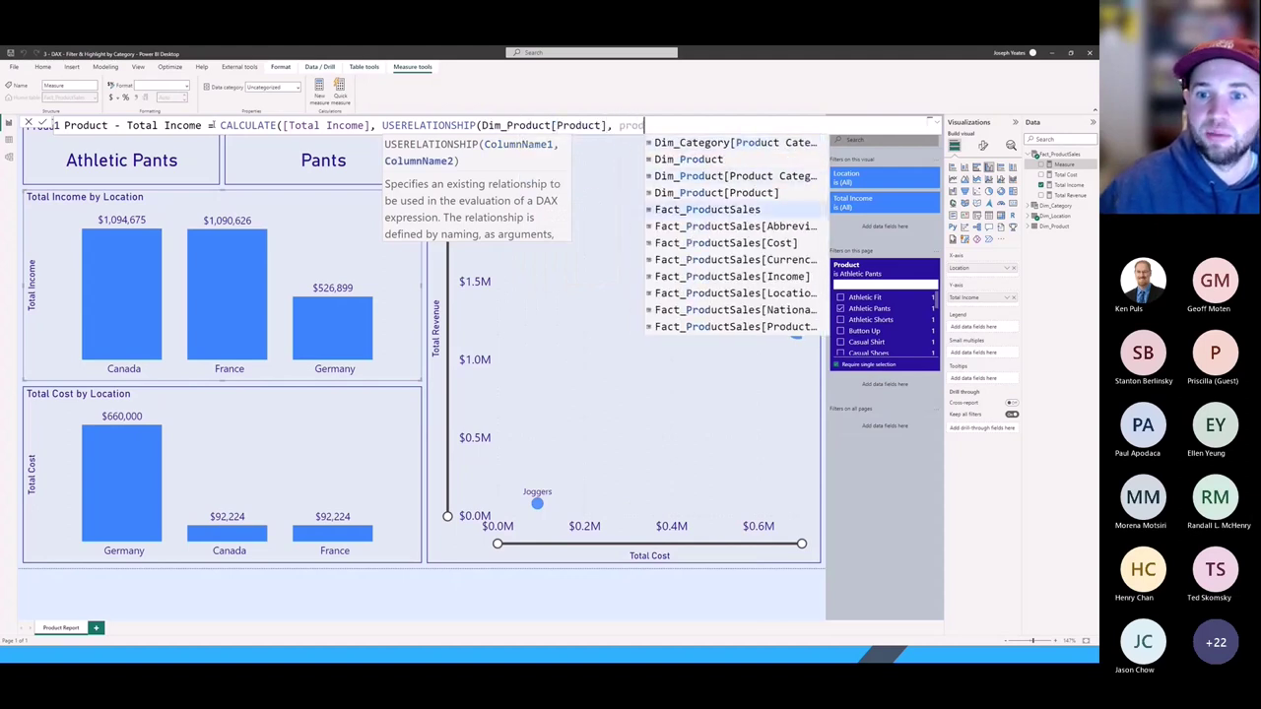
pyautogui.press('Tab')
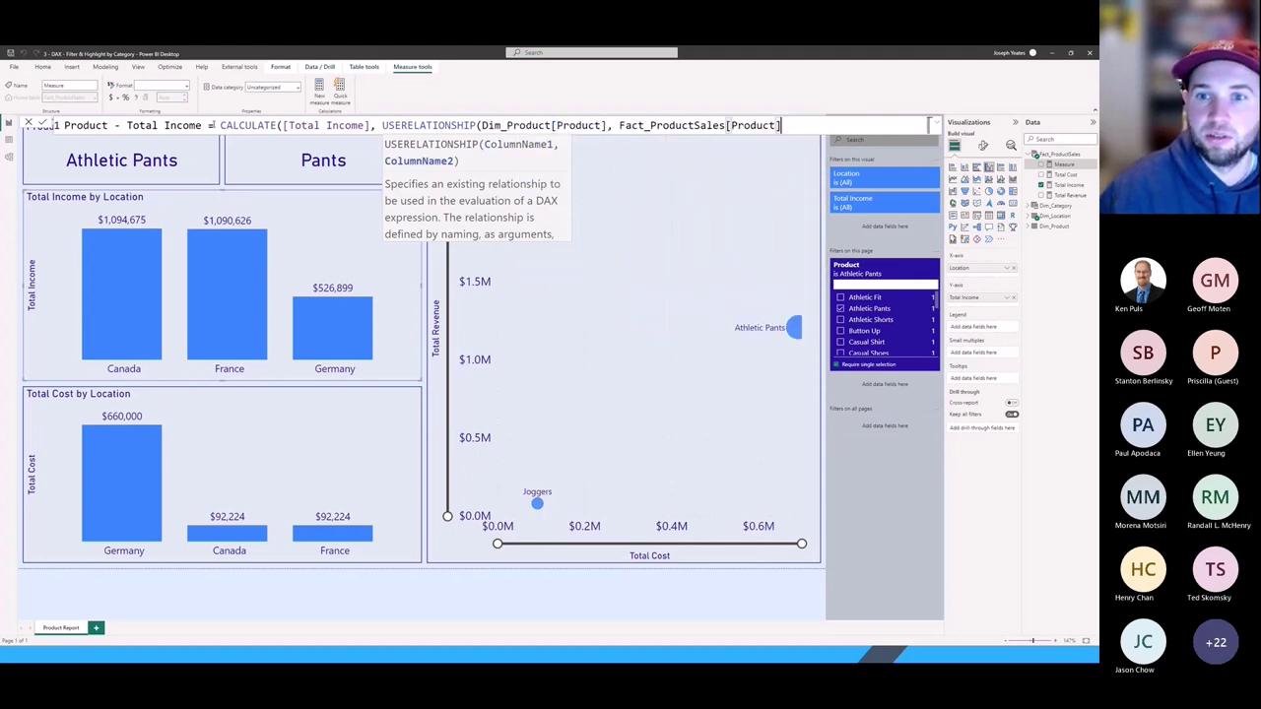
pyautogui.write(')')
pyautogui.press('Return')
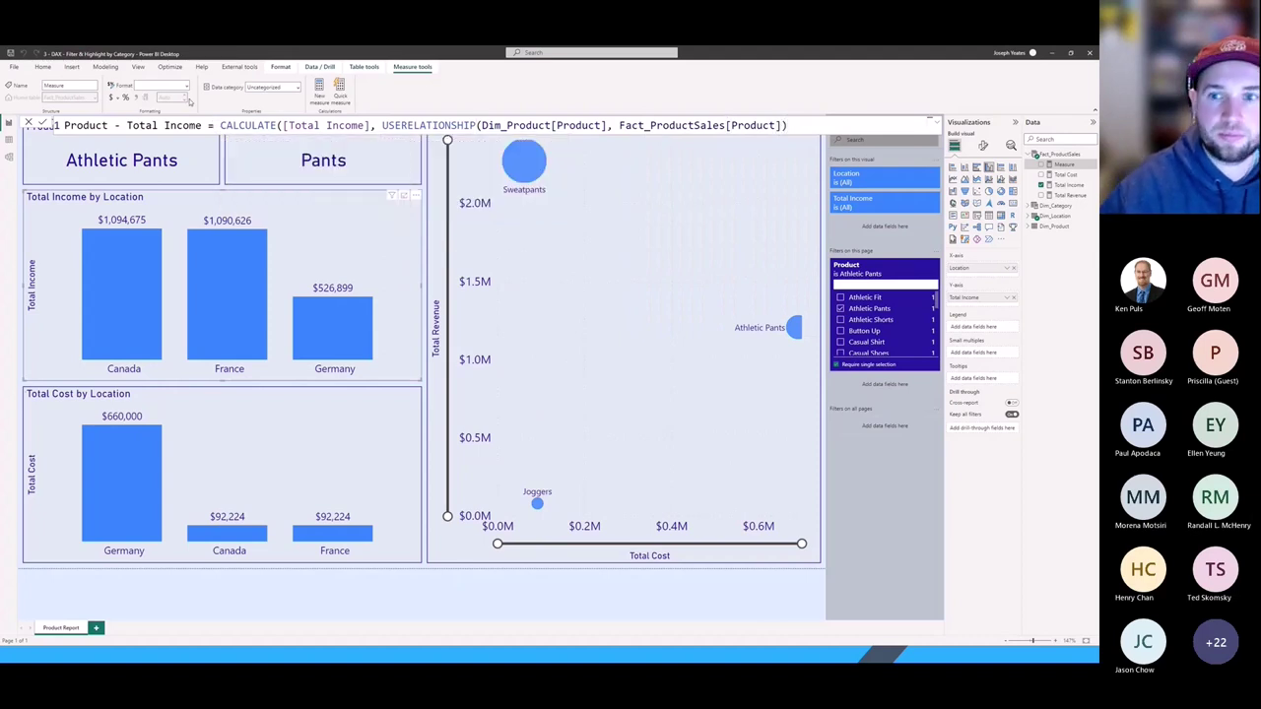
pyautogui.write(')')
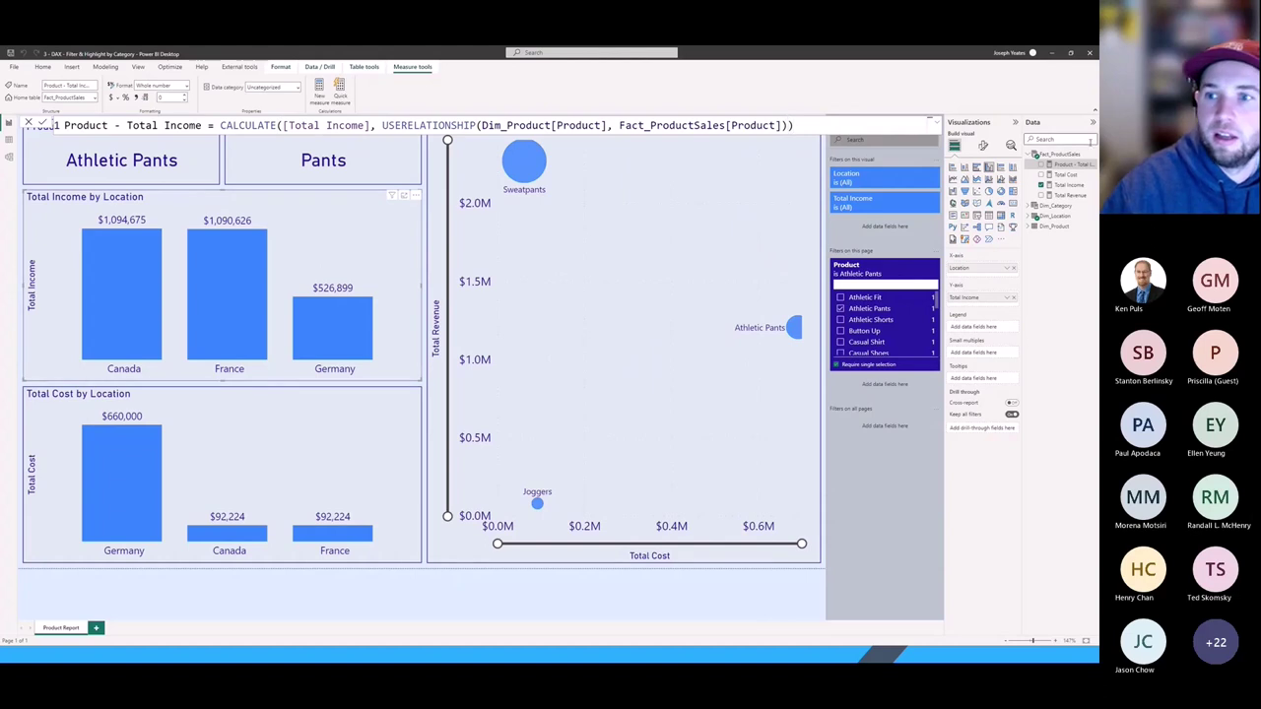
# Add Product - Total Income to the Total Income by Location chart in currency format, and test it with the Athletic Fit product filter.
pyautogui.moveTo(1065, 163); pyautogui.dragTo(332, 241)
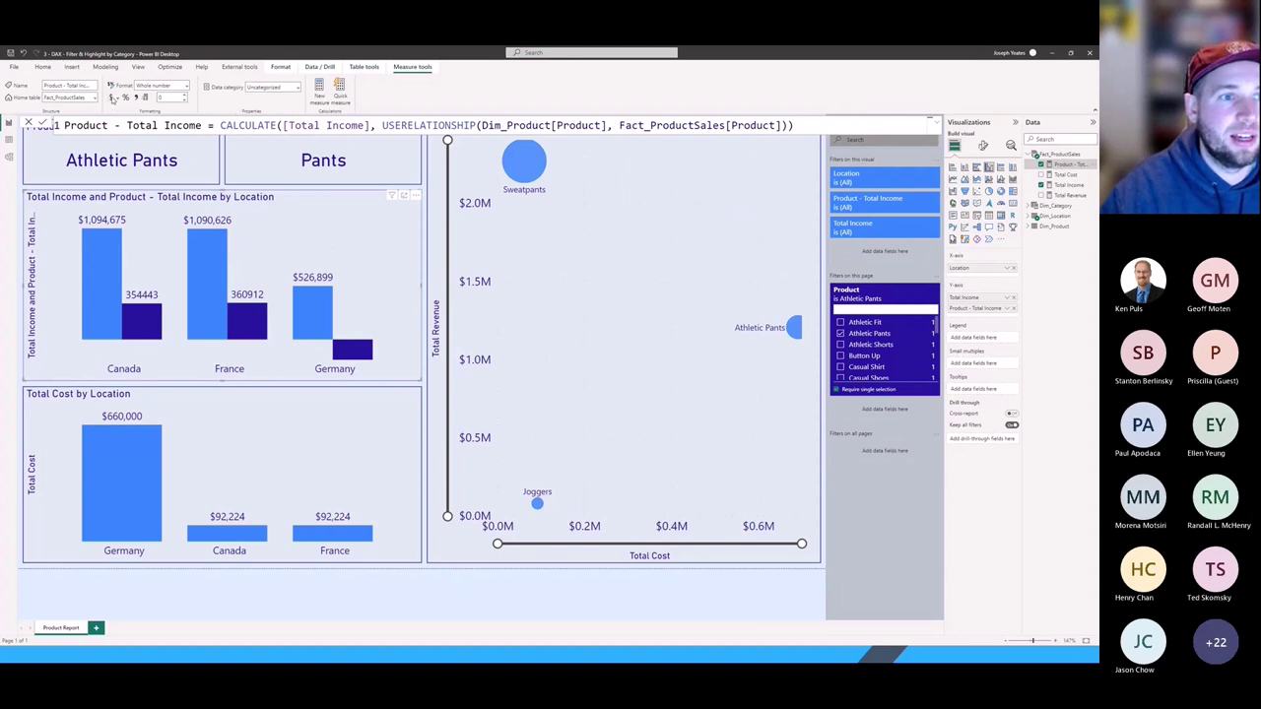
pyautogui.click(113, 98)
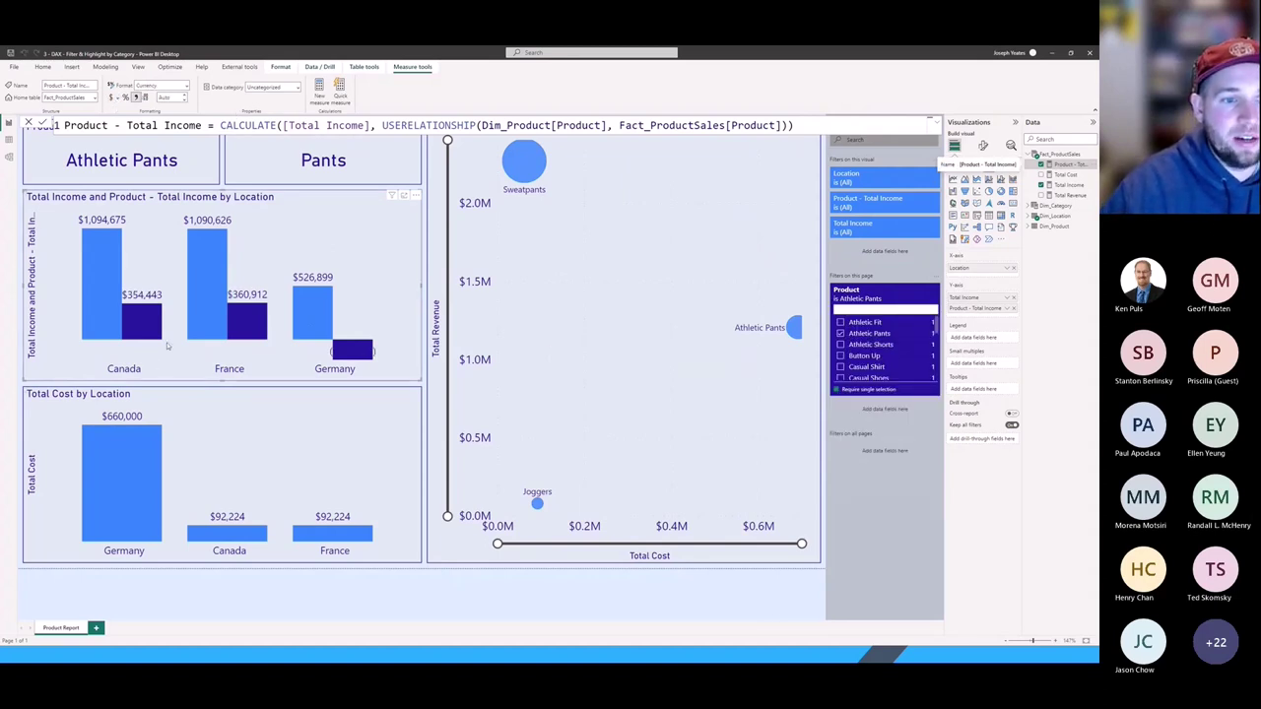
pyautogui.click(843, 322)
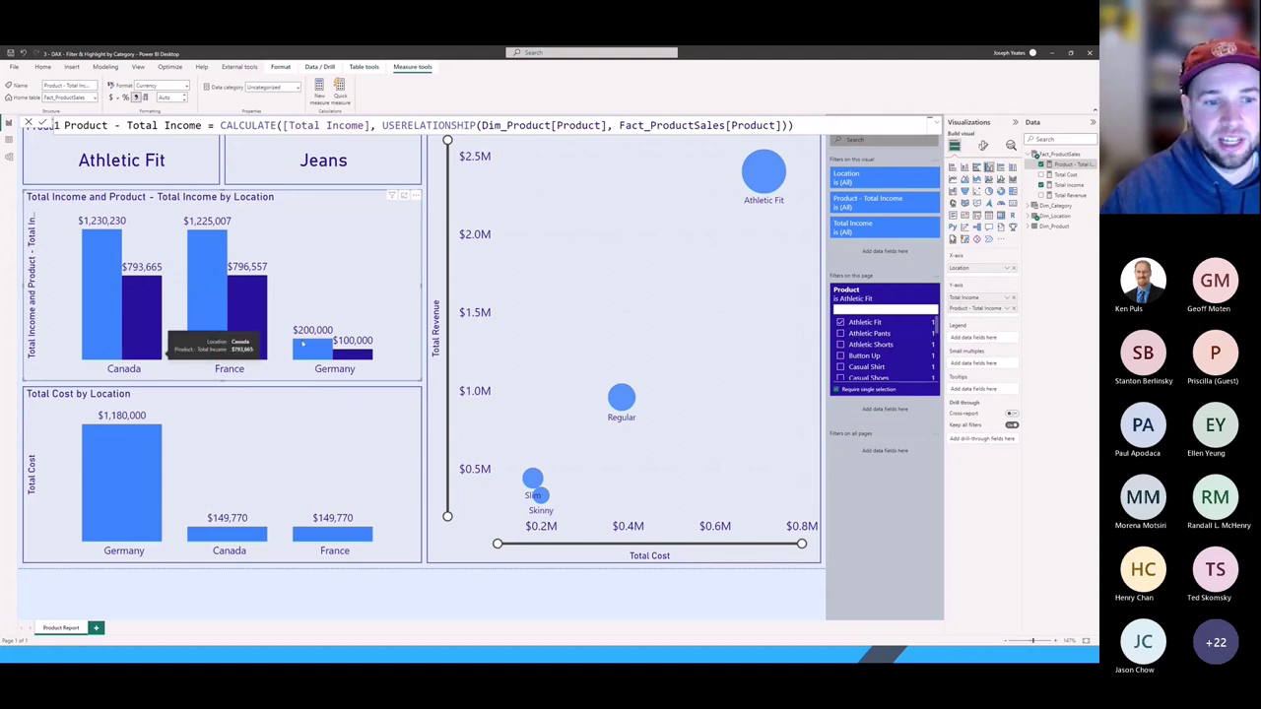
# Create a Fact_ProductSales measure named Product - Total Cost and begin its formula with CALCULATE([Total Cost].
pyautogui.click(325, 427)
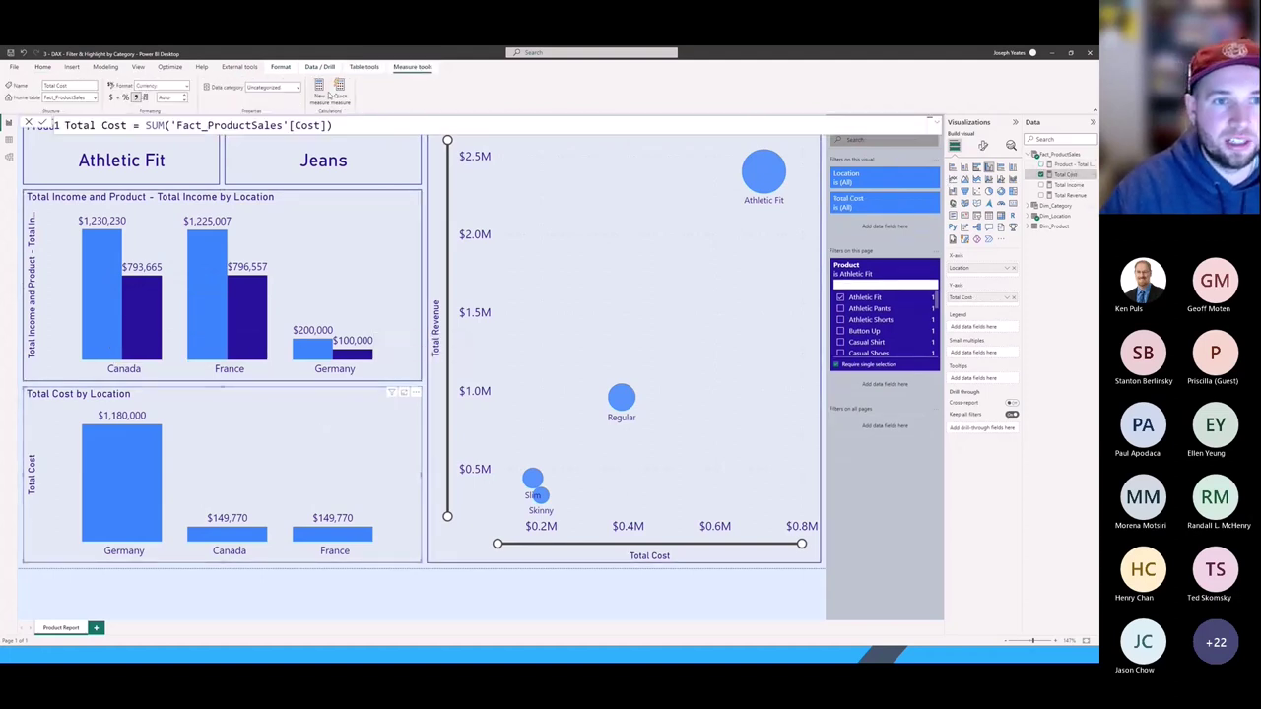
pyautogui.click(321, 95)
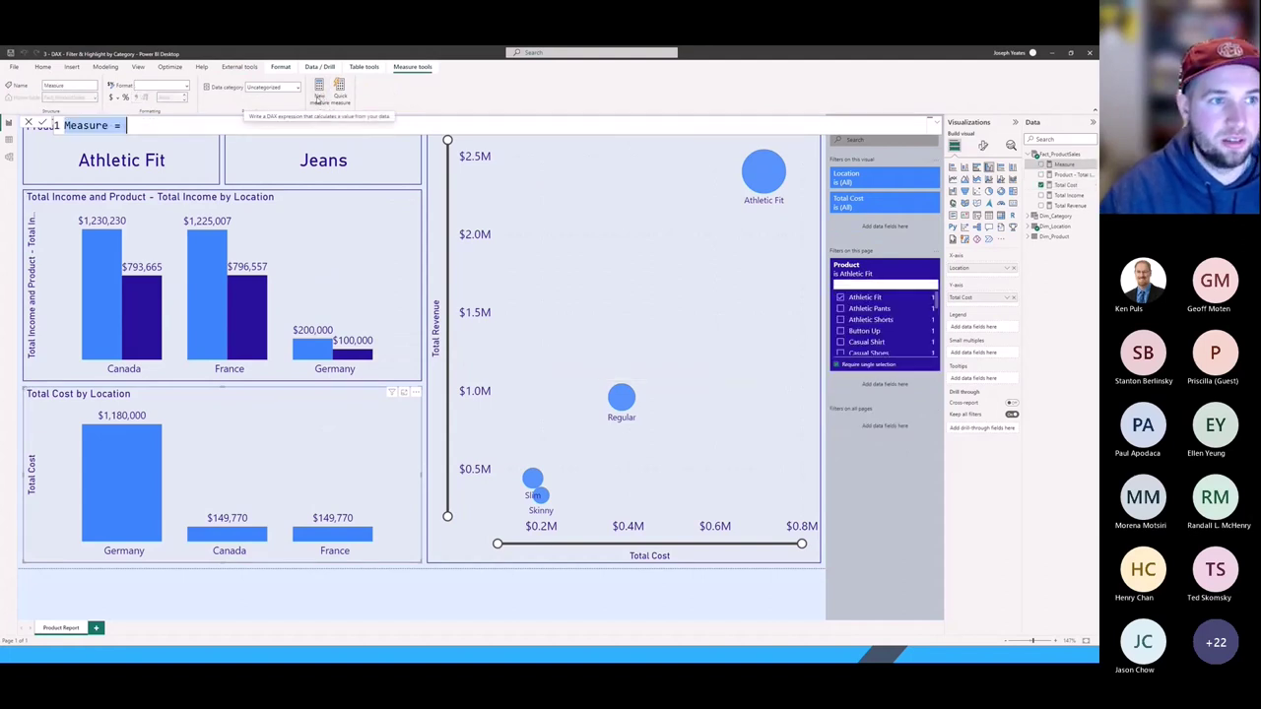
pyautogui.write('Product ')
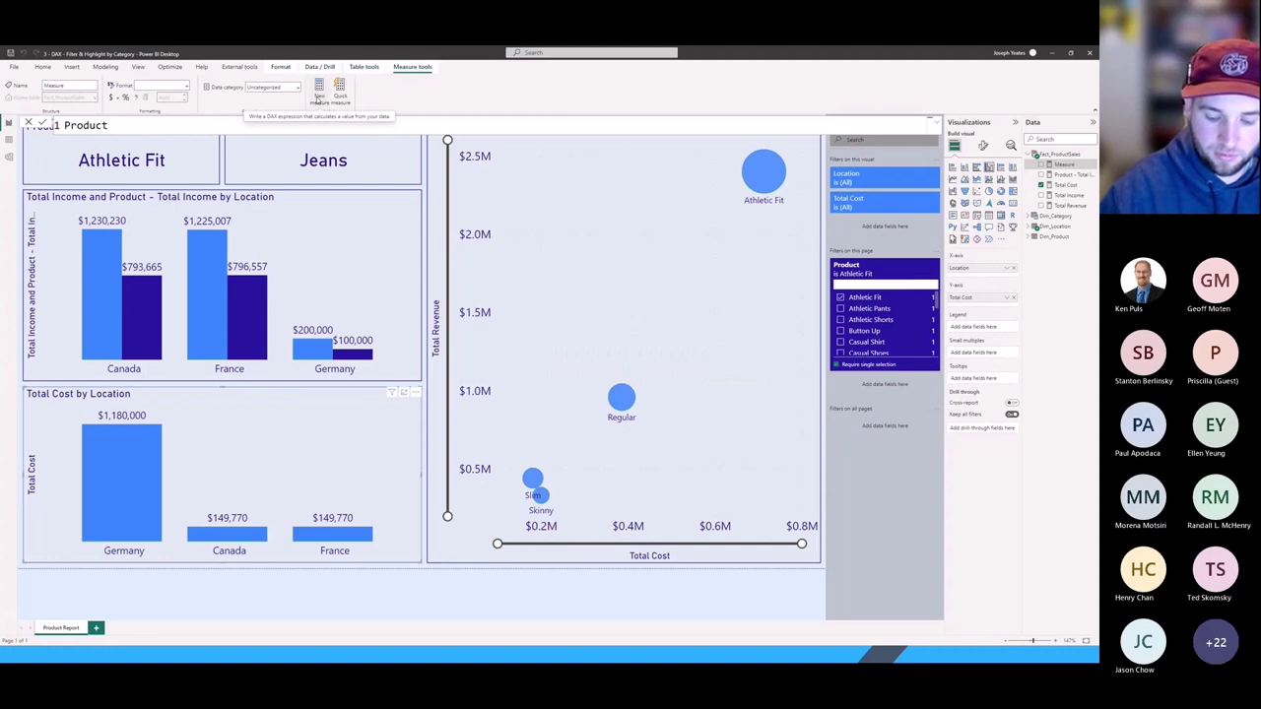
pyautogui.write('- Total Cost =')
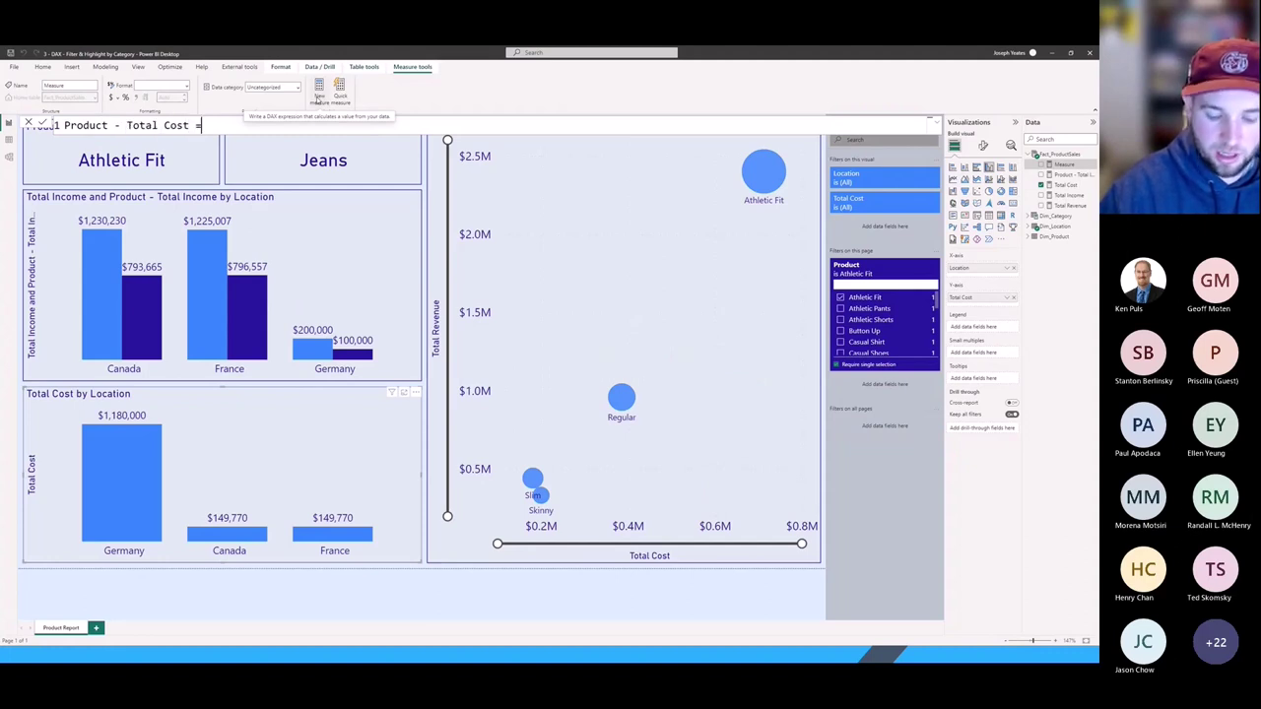
pyautogui.write(' cal')
pyautogui.press('Tab')
pyautogui.write('total')
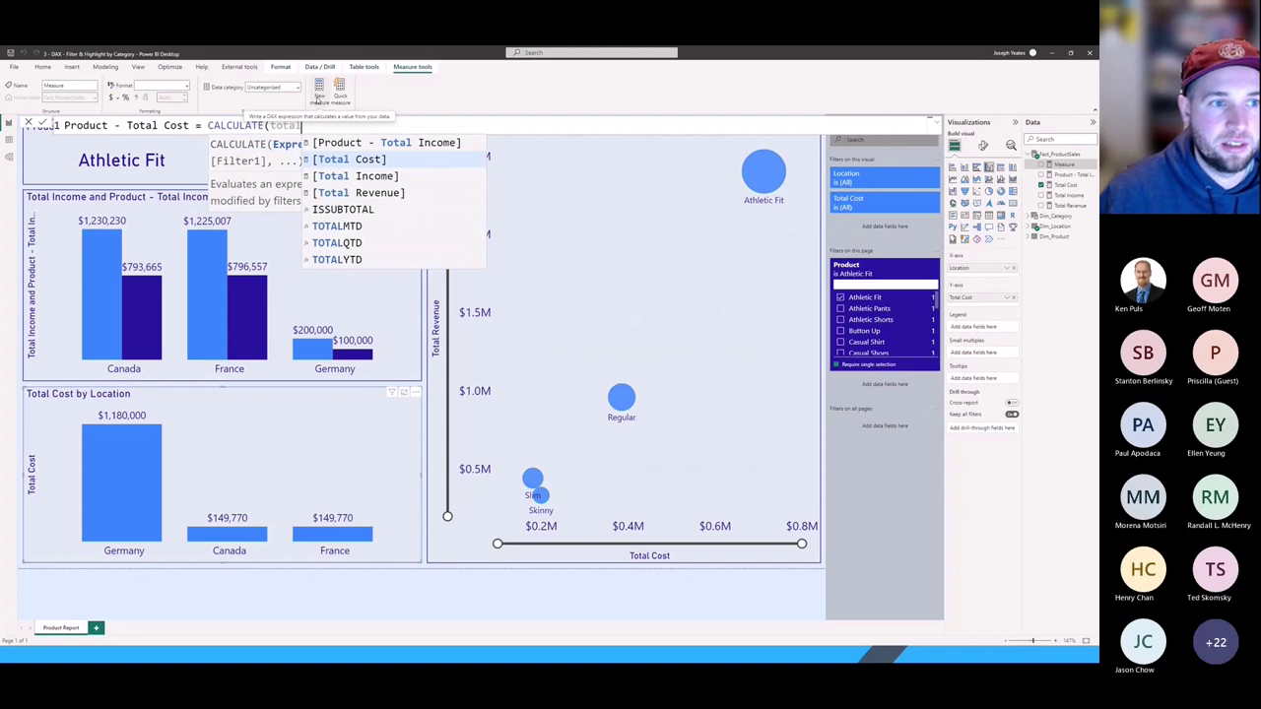
pyautogui.press('Tab')
# Add a USERELATIONSHIP filter argument to the Product - Total Cost measure with Dim_Product[Product] as its first column.
pyautogui.write(', us')
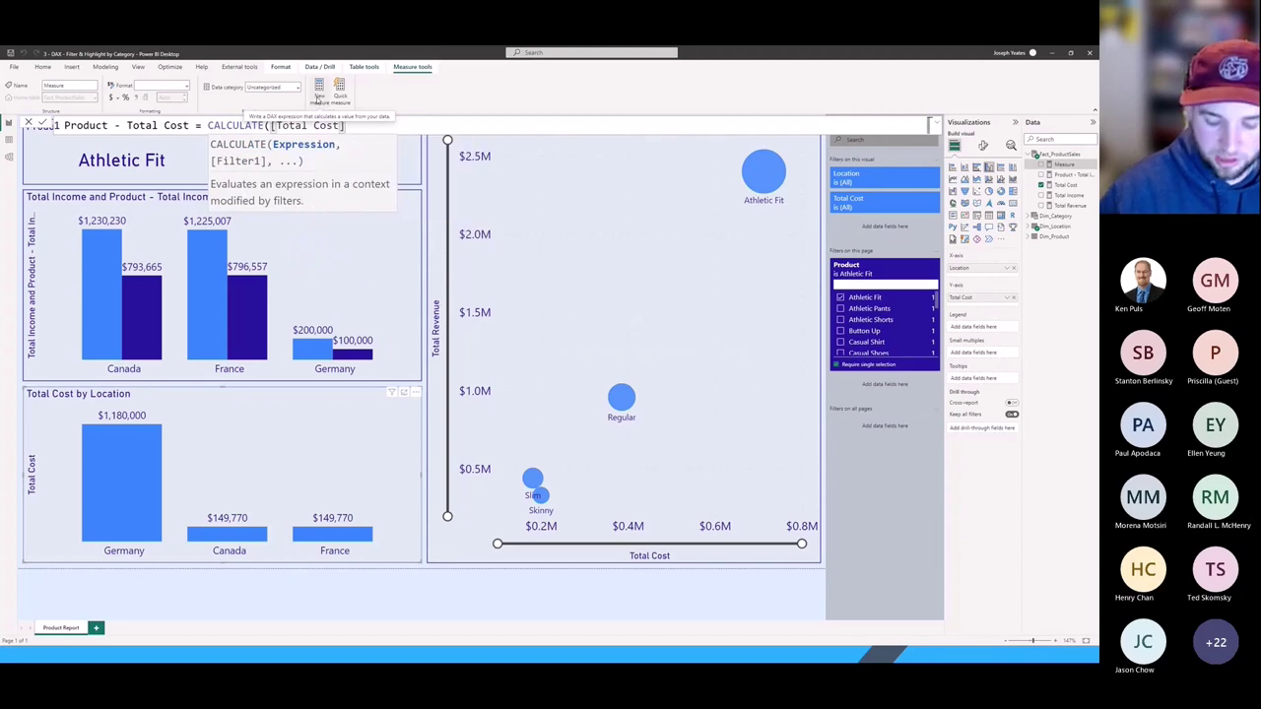
pyautogui.write('er')
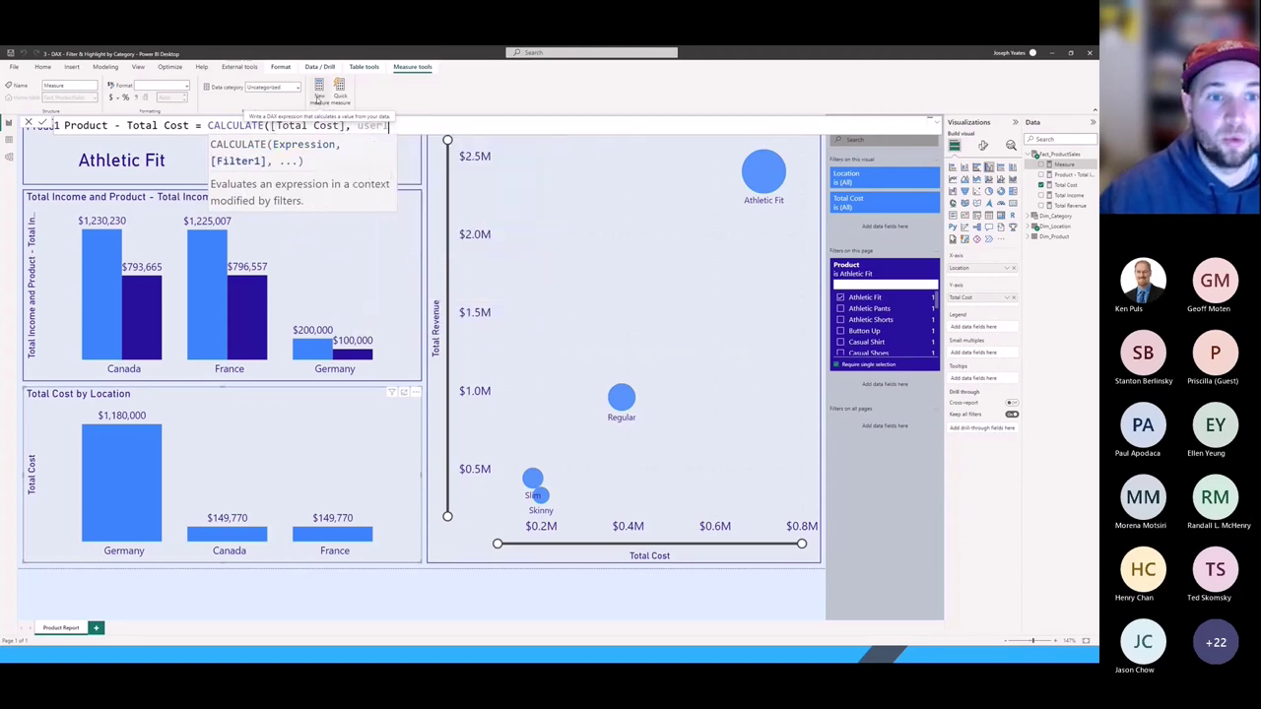
pyautogui.write('e')
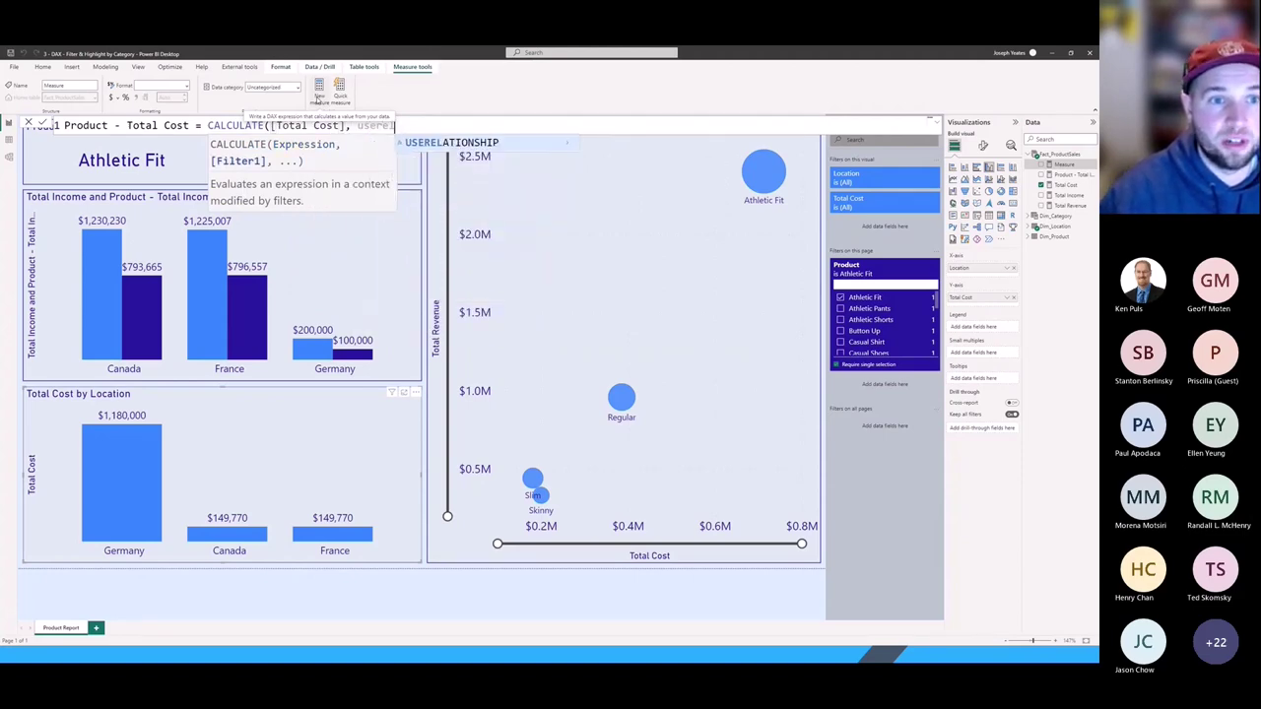
pyautogui.press('Tab')
pyautogui.write('pr')
pyautogui.press('Down')
pyautogui.press('Down')
pyautogui.press('Down')
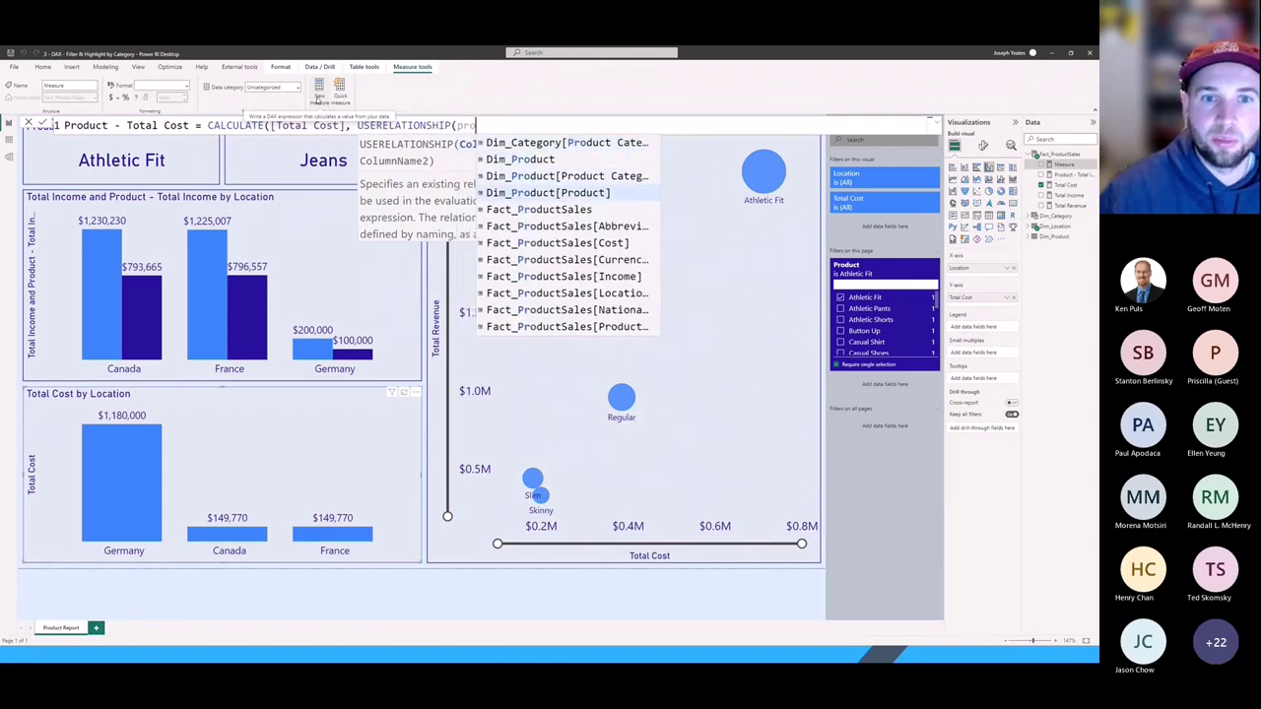
pyautogui.press('Tab')
# Give Fact_ProductSales[Product] as the second relationship column, close both parentheses and commit the Product - Total Cost measure.
pyautogui.write(', fact')
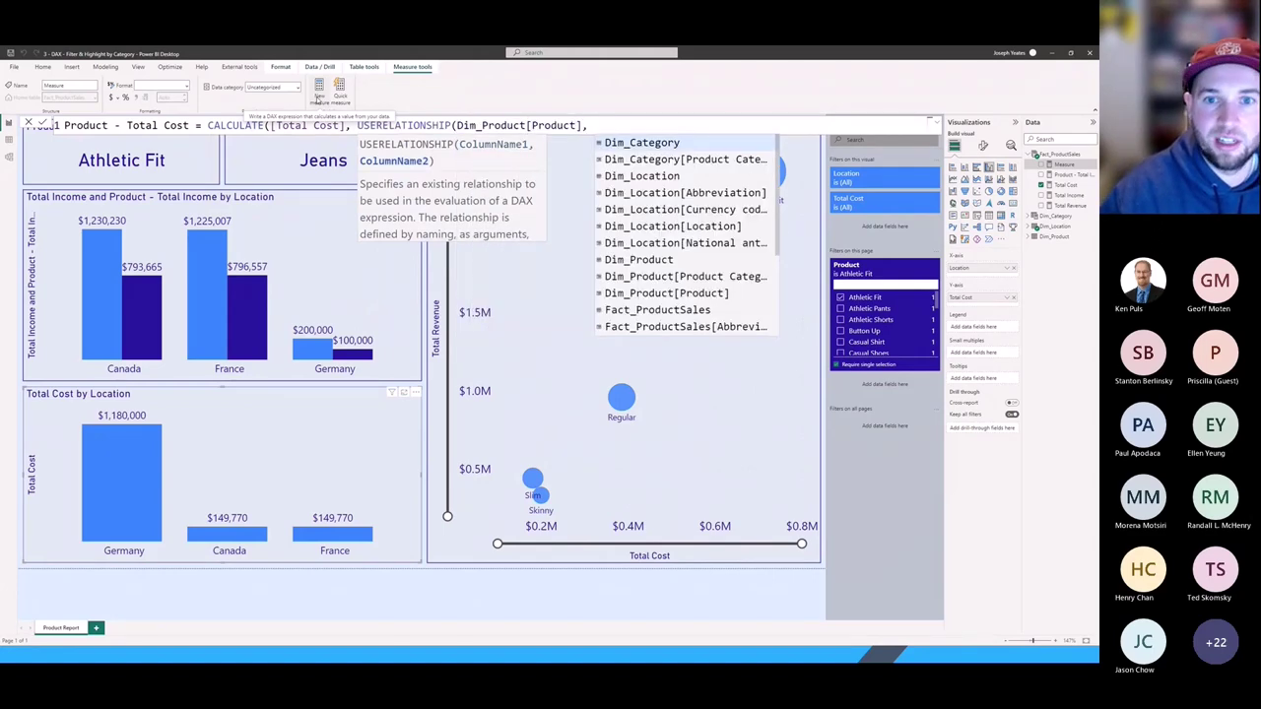
pyautogui.press('Down')
pyautogui.press('Down')
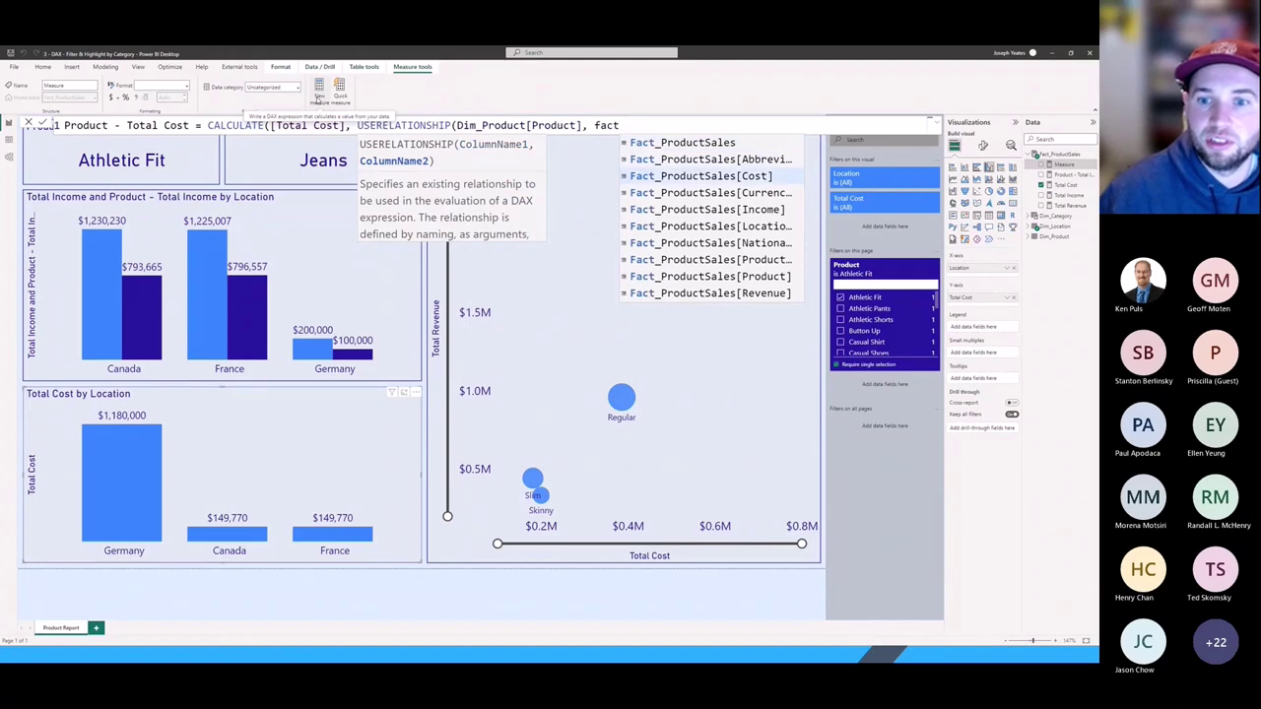
pyautogui.press('Down')
pyautogui.press('Down')
pyautogui.press('Down')
pyautogui.press('Down')
pyautogui.press('Down')
pyautogui.press('Down')
pyautogui.press('Tab')
pyautogui.write('))')
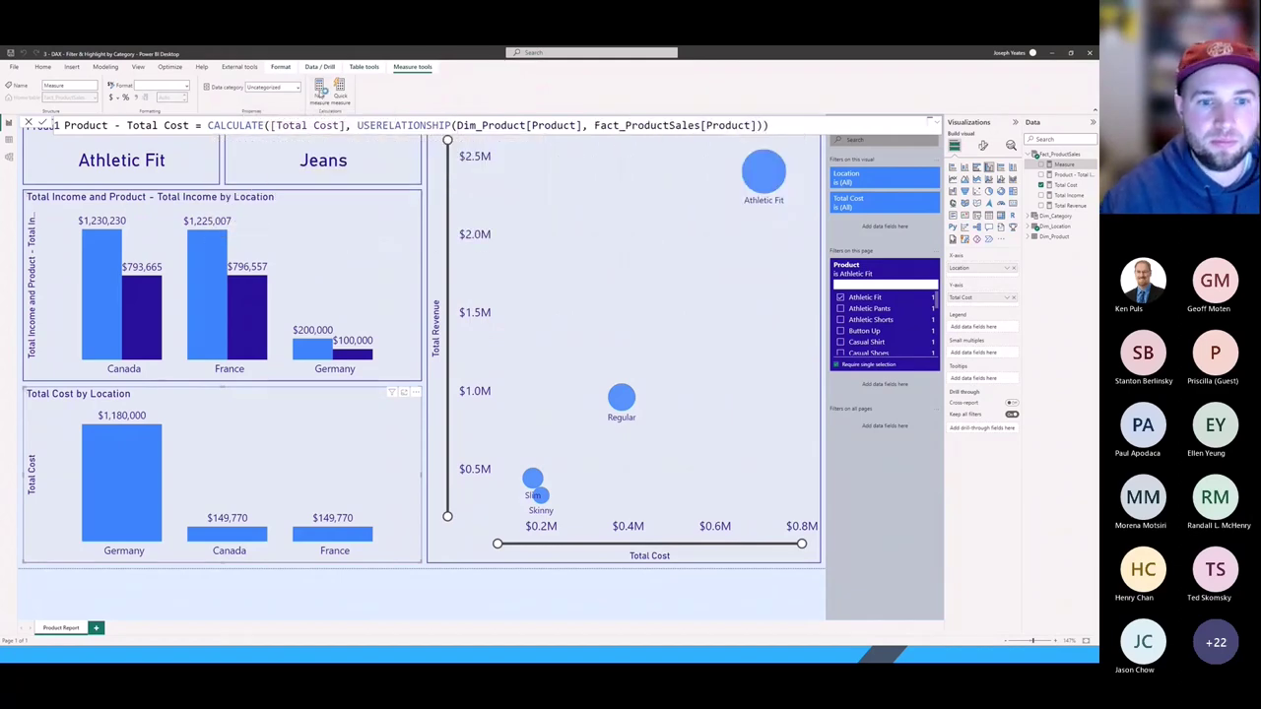
pyautogui.press('Return')
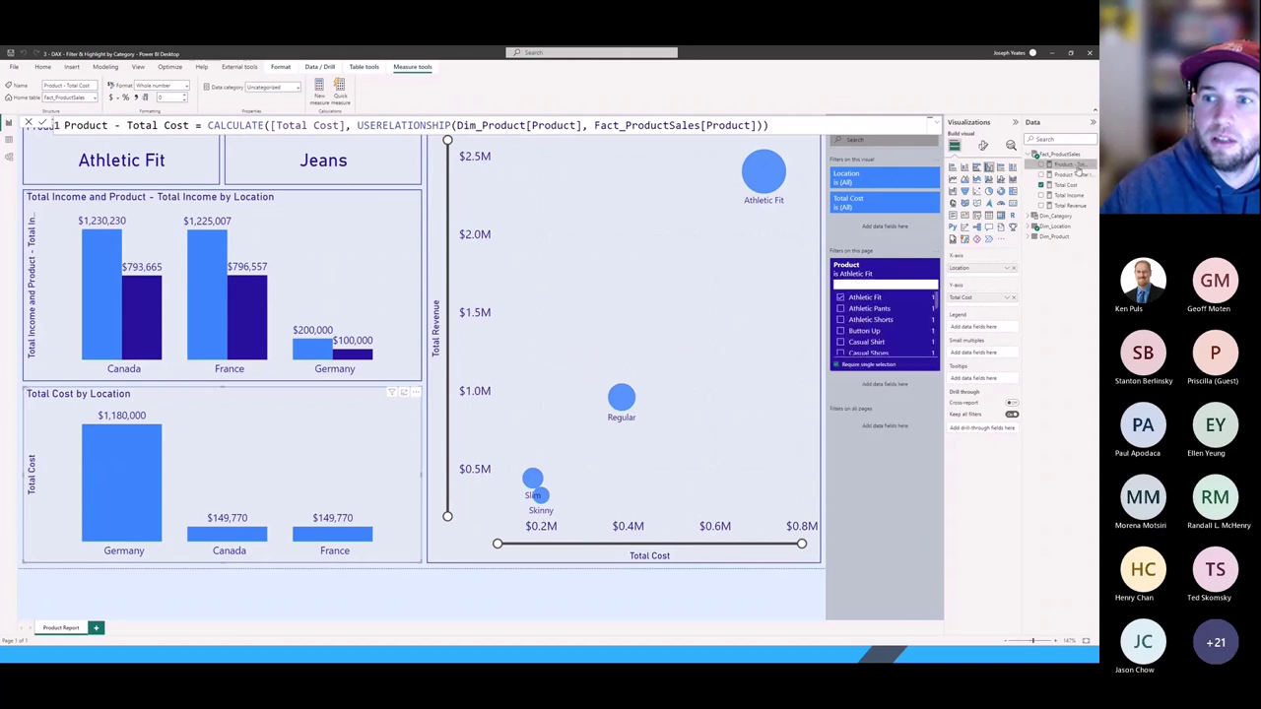
# Add Product - Total Cost to the Total Cost by Location chart and format the measure as currency.
pyautogui.click(1077, 166)
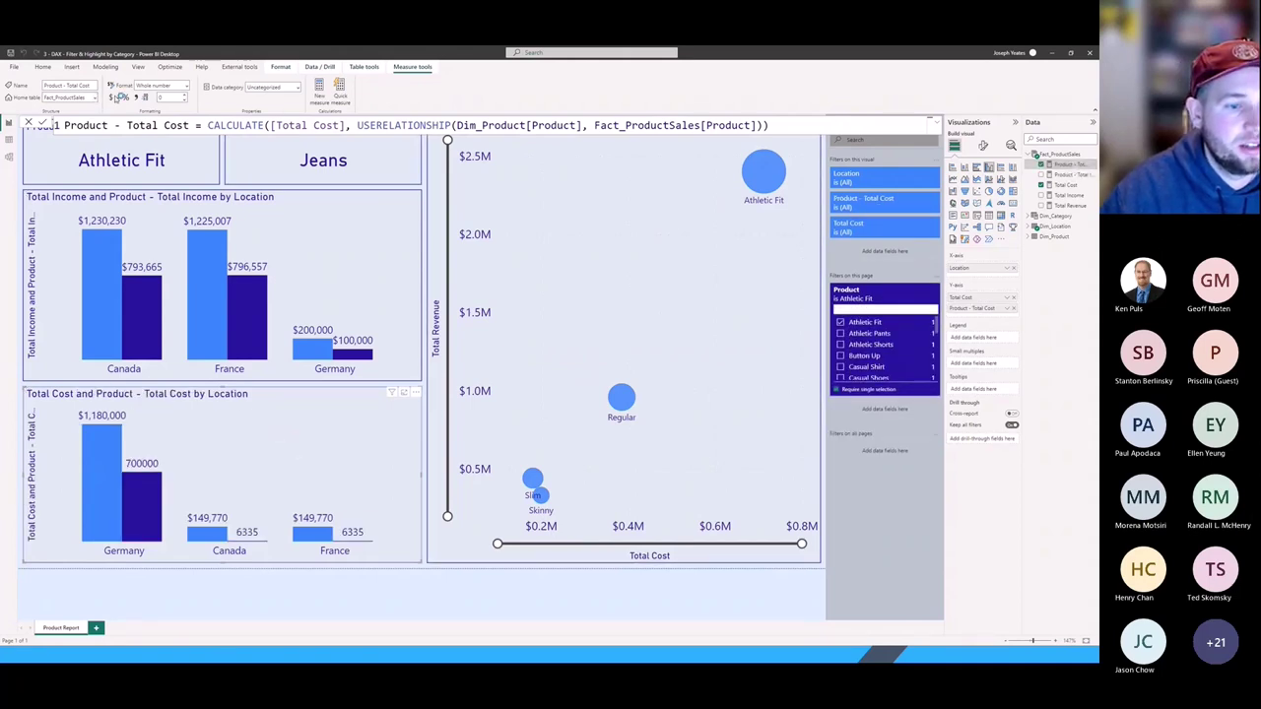
pyautogui.click(121, 98)
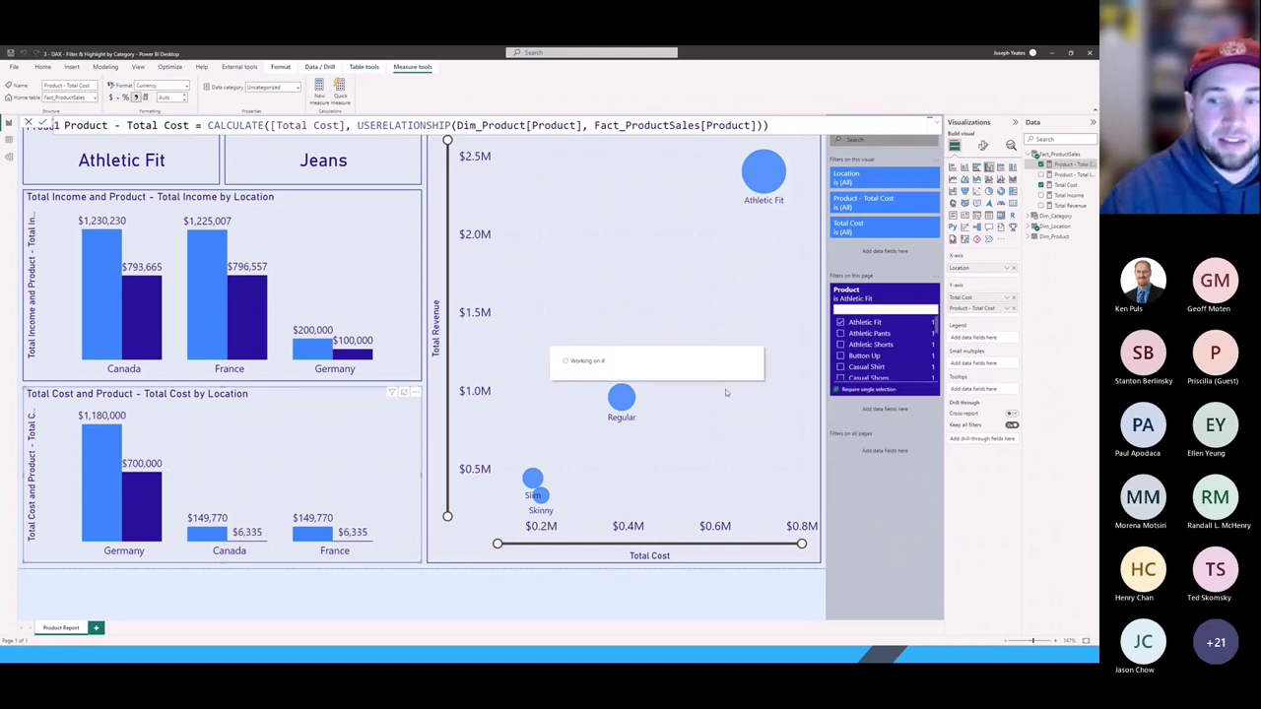
# Test the bar charts by filtering the page to Athletic Pants, Athletic Shorts, Button Up and Casual Shirt, then return to Athletic Fit.
pyautogui.click(840, 334)
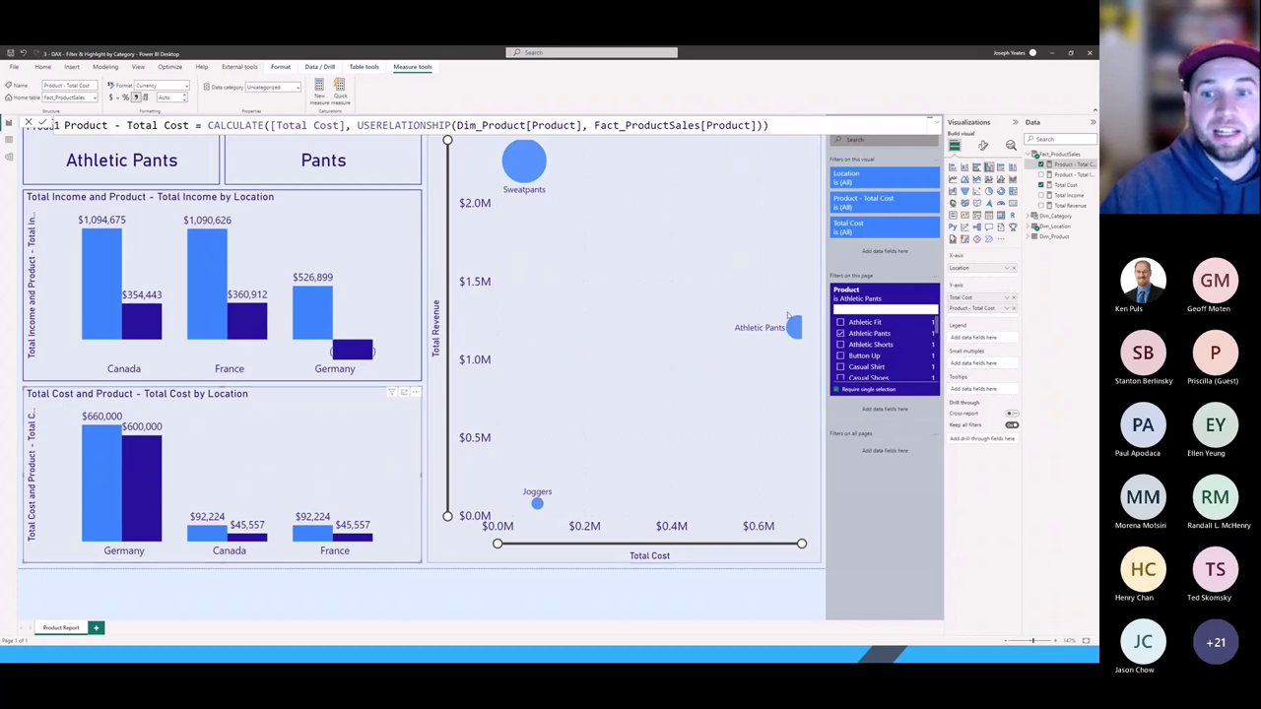
pyautogui.click(841, 344)
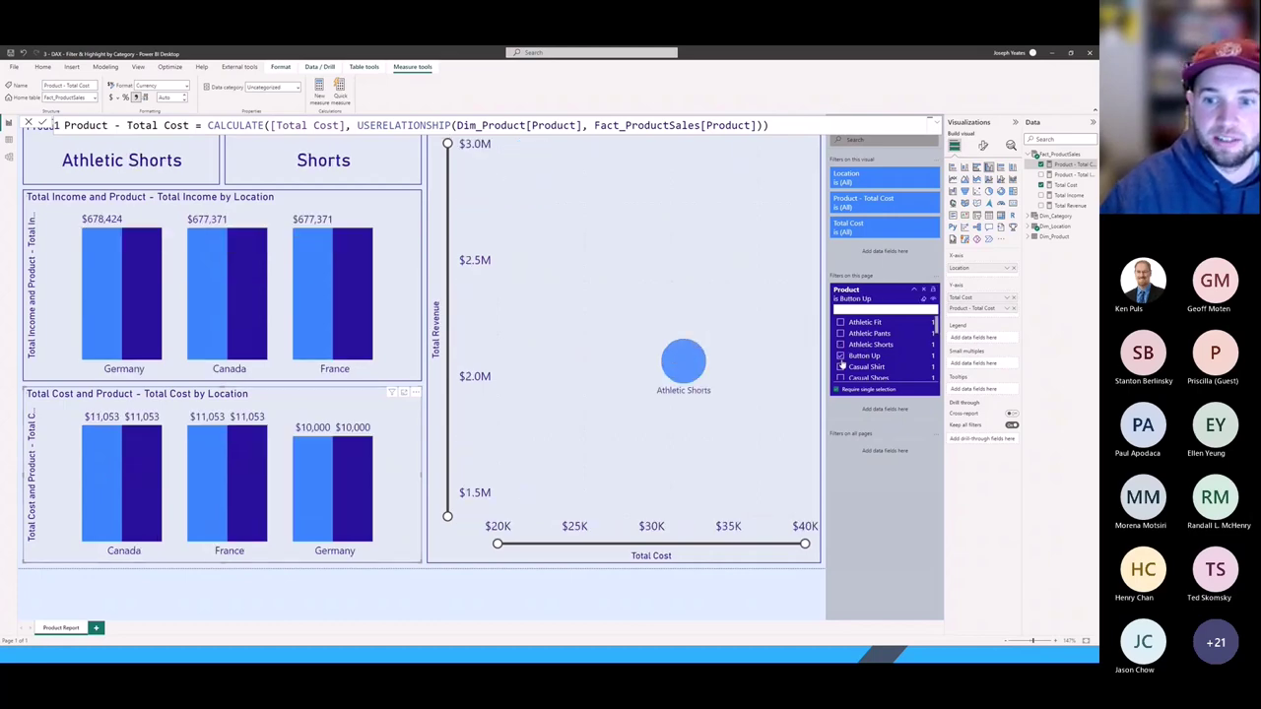
pyautogui.click(840, 355)
pyautogui.click(840, 366)
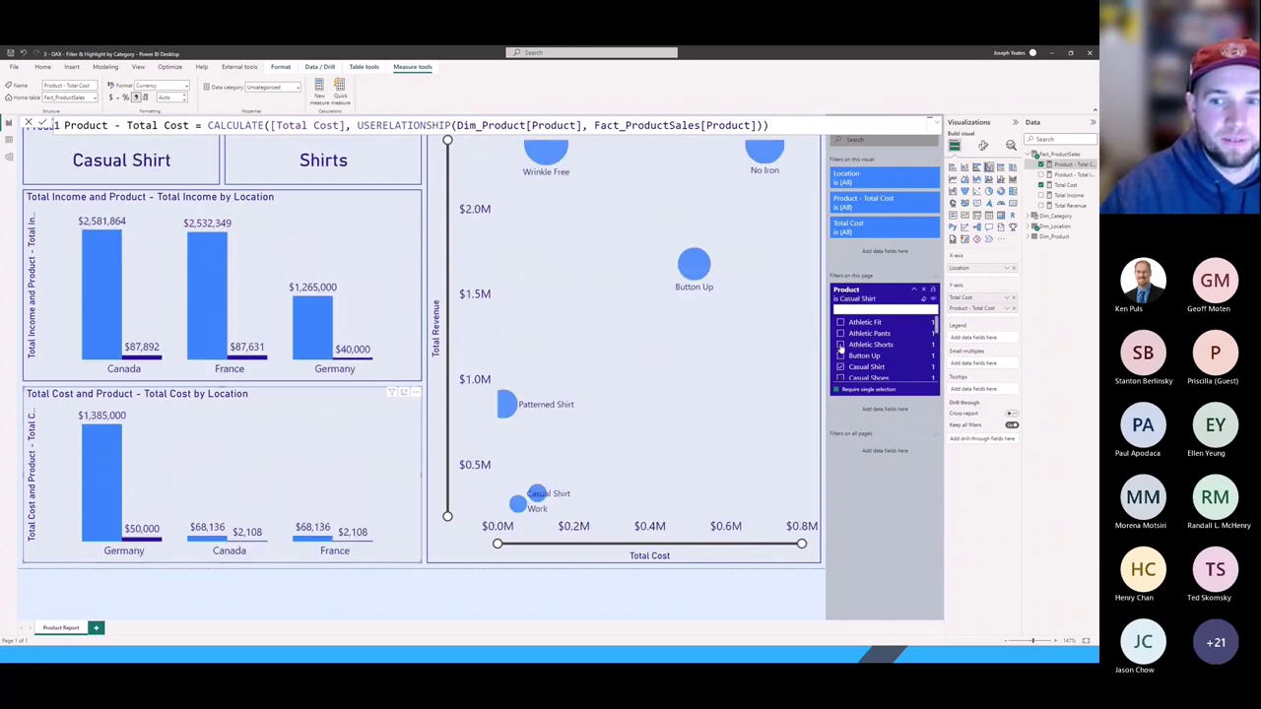
pyautogui.click(841, 322)
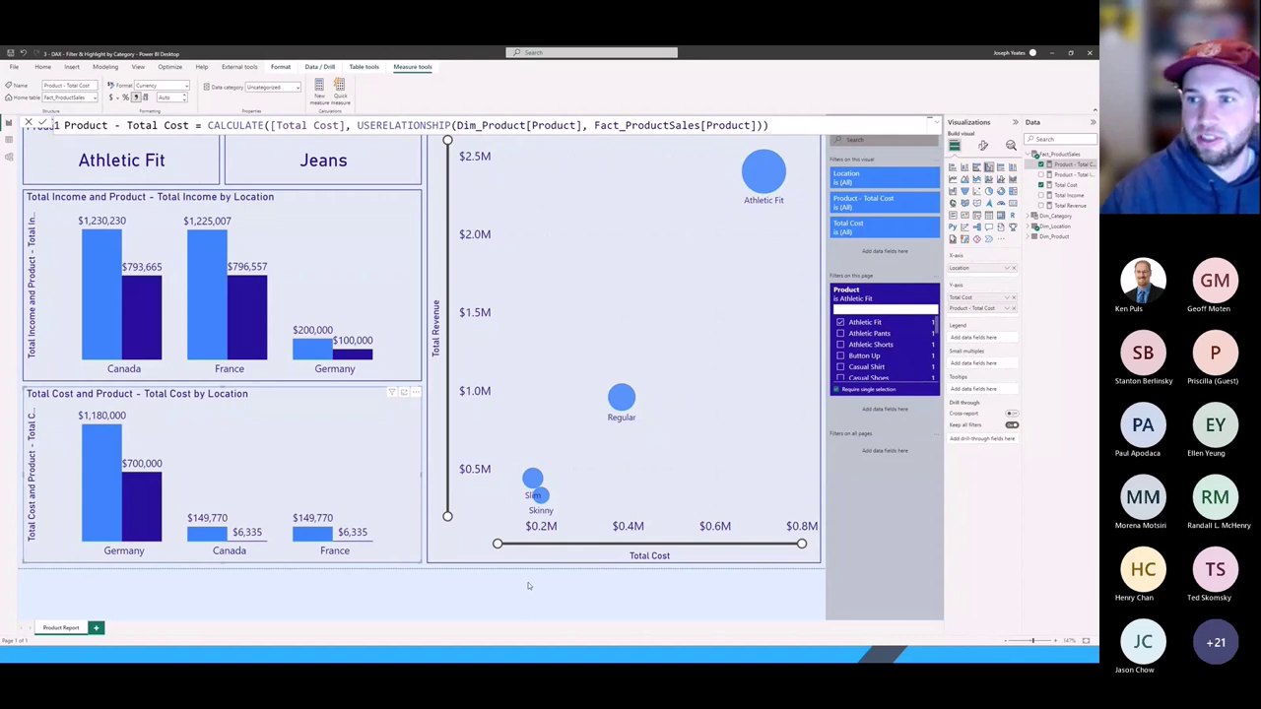
# Start a new measure named Highlight in the Fact_ProductSales table.
pyautogui.click(1054, 237)
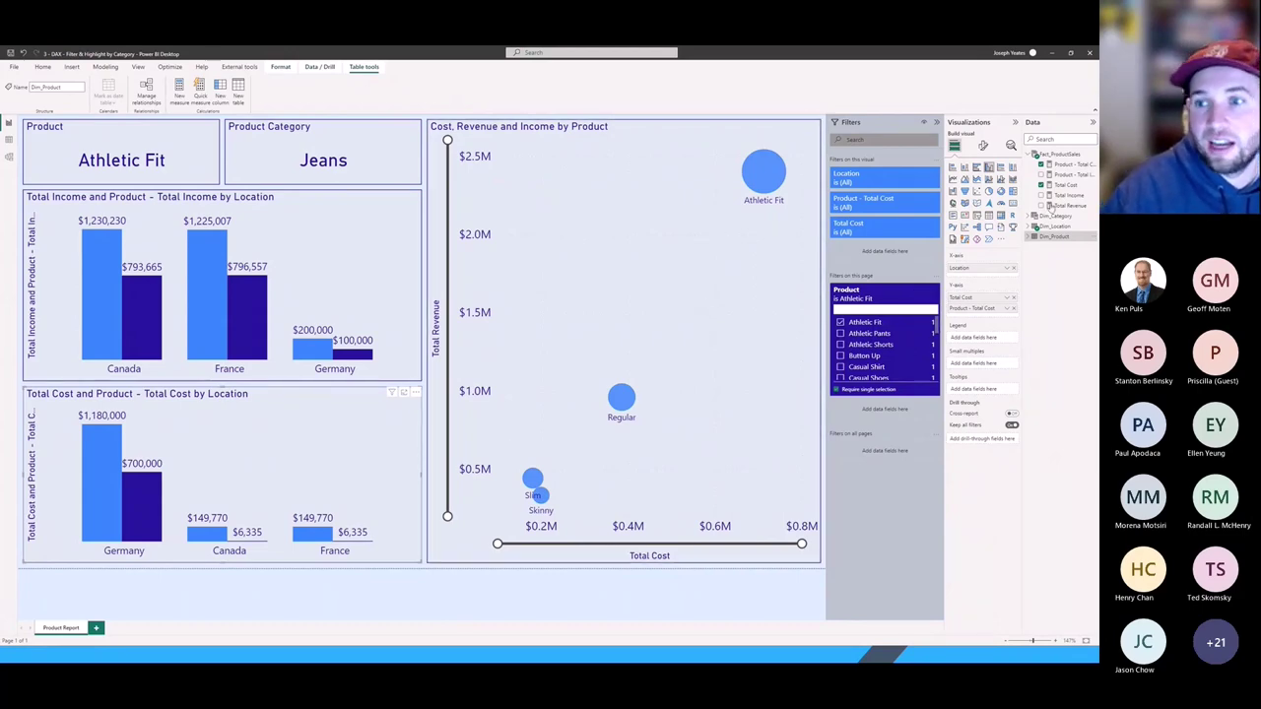
pyautogui.click(1068, 160)
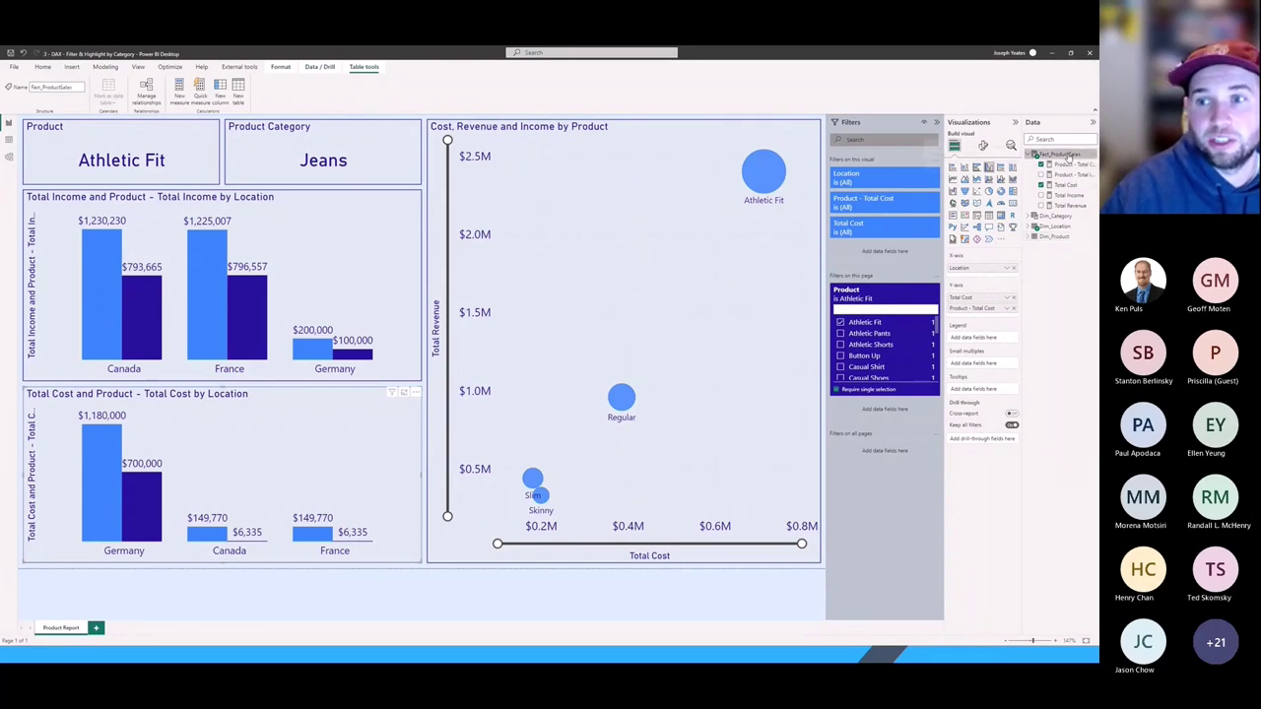
pyautogui.click(182, 94)
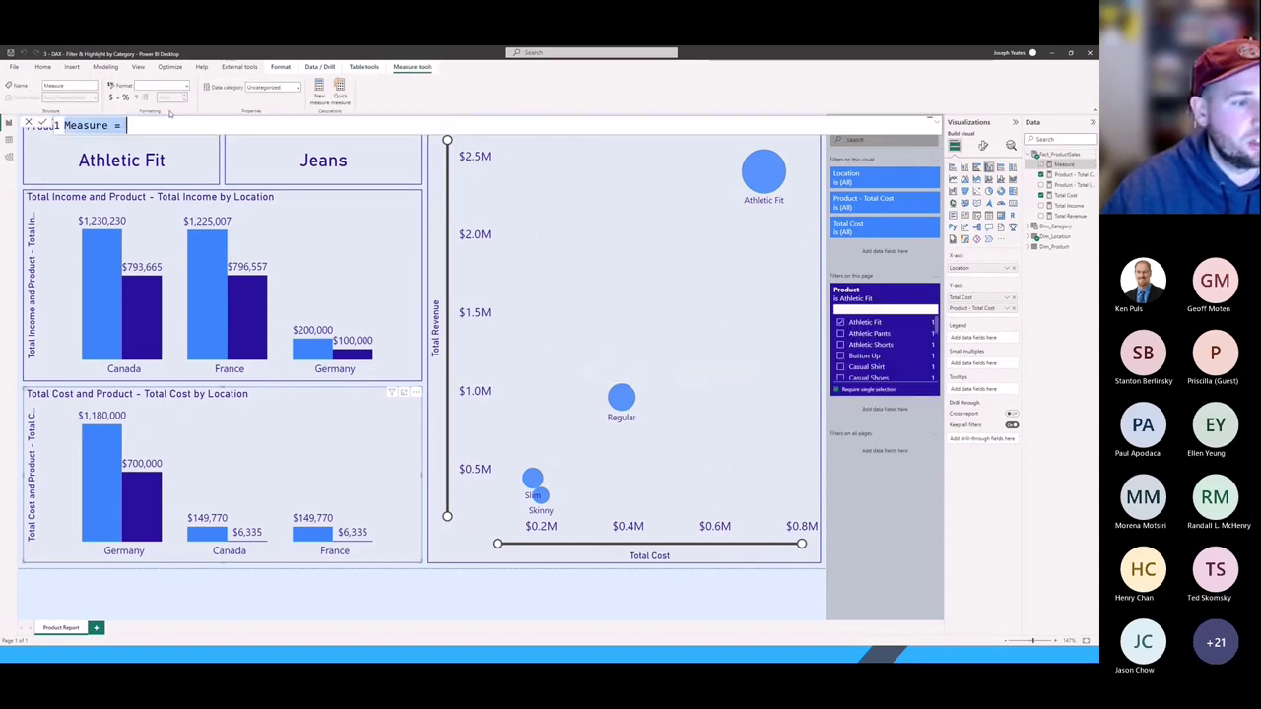
pyautogui.write('Highl')
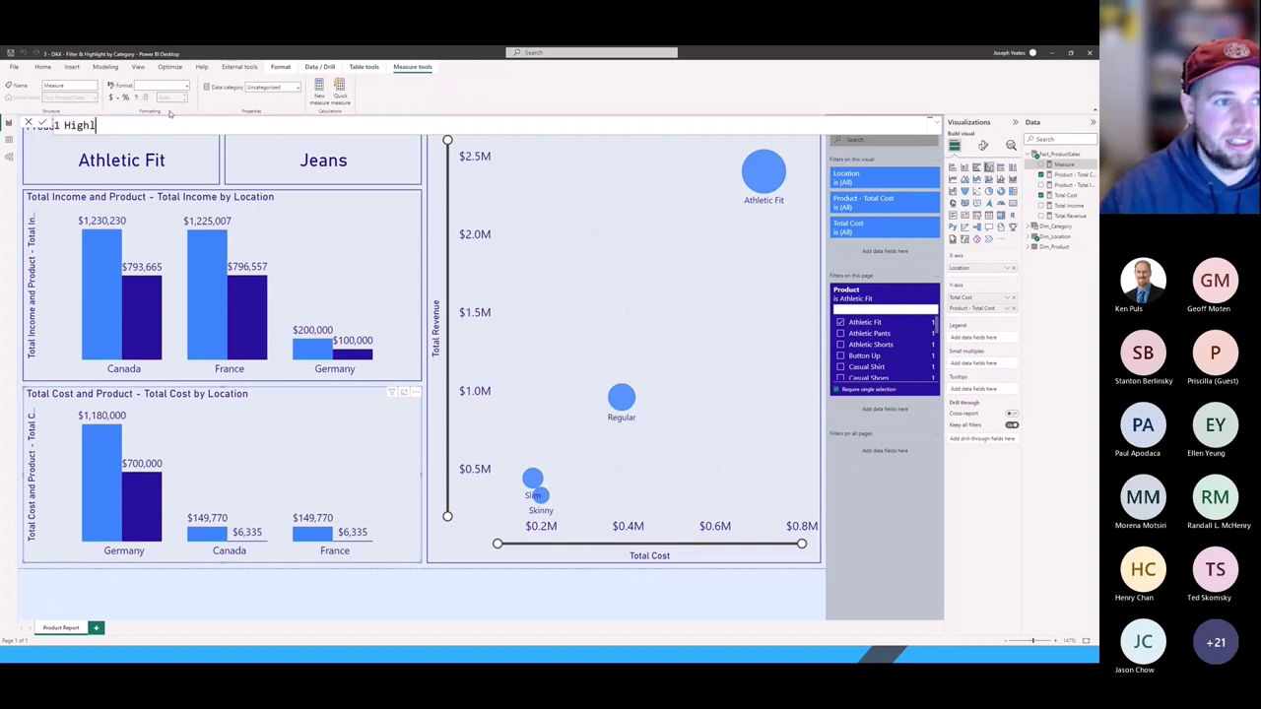
pyautogui.write('ight')
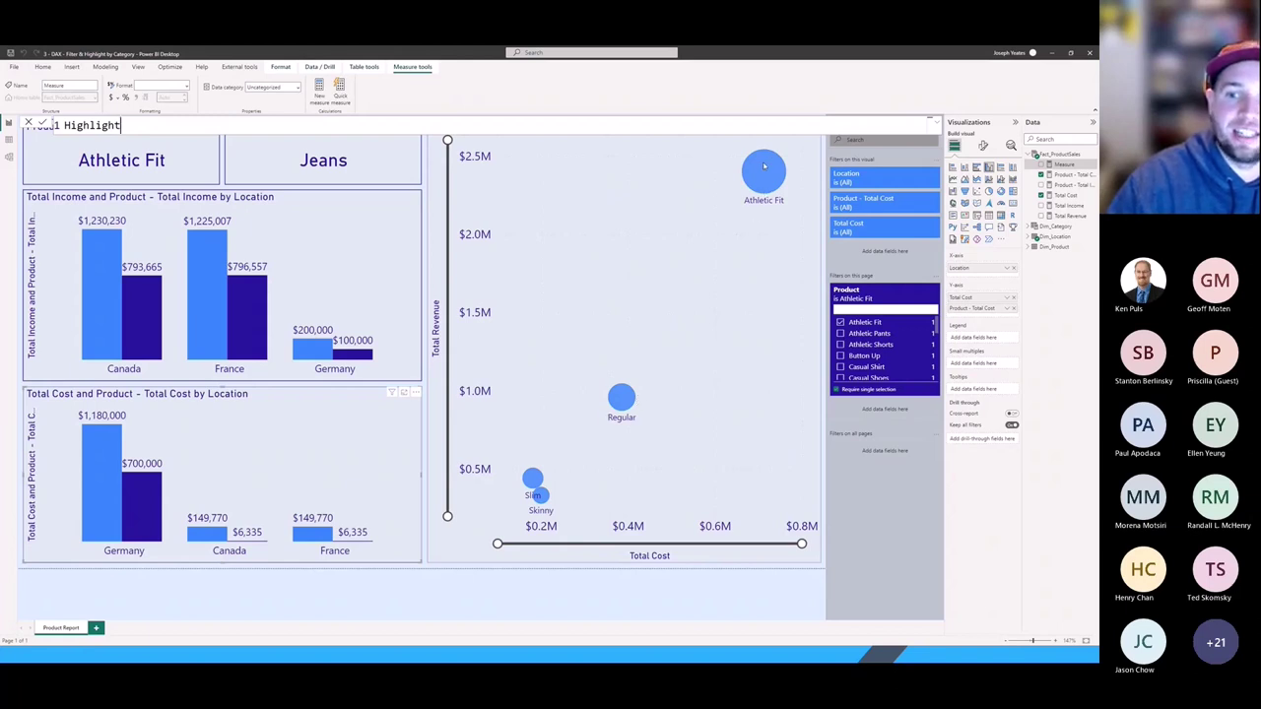
pyautogui.write('=')
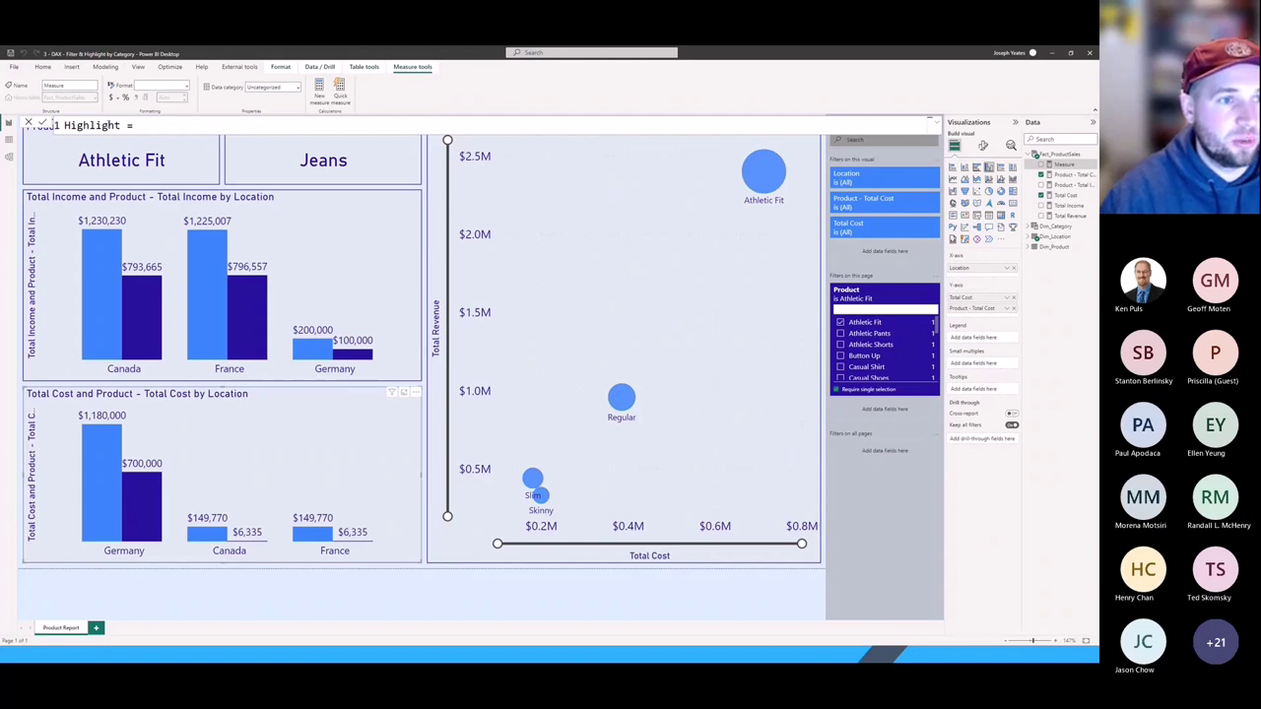
# Define a variable _dim on the second line of the Highlight measure as VALUES(Dim_Product[Product]).
pyautogui.hotkey('shift', 'Return')
pyautogui.write('v')
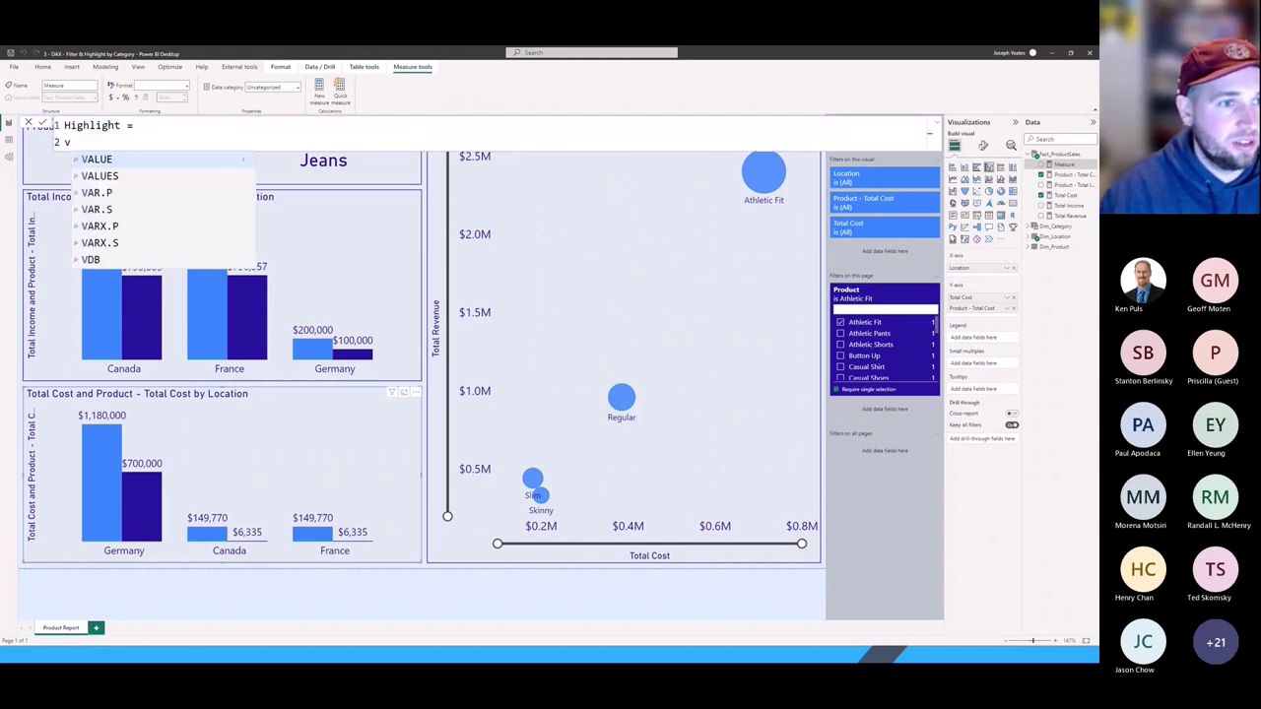
pyautogui.write('ar _dim')
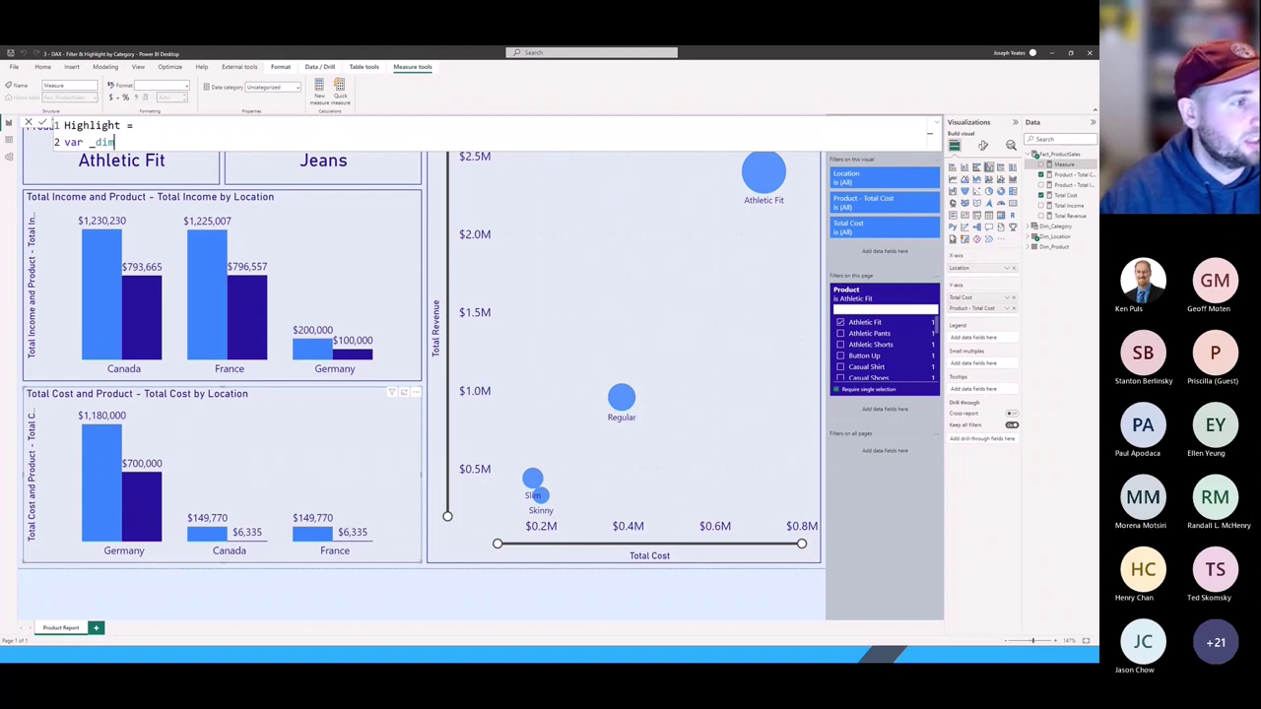
pyautogui.write(' = values')
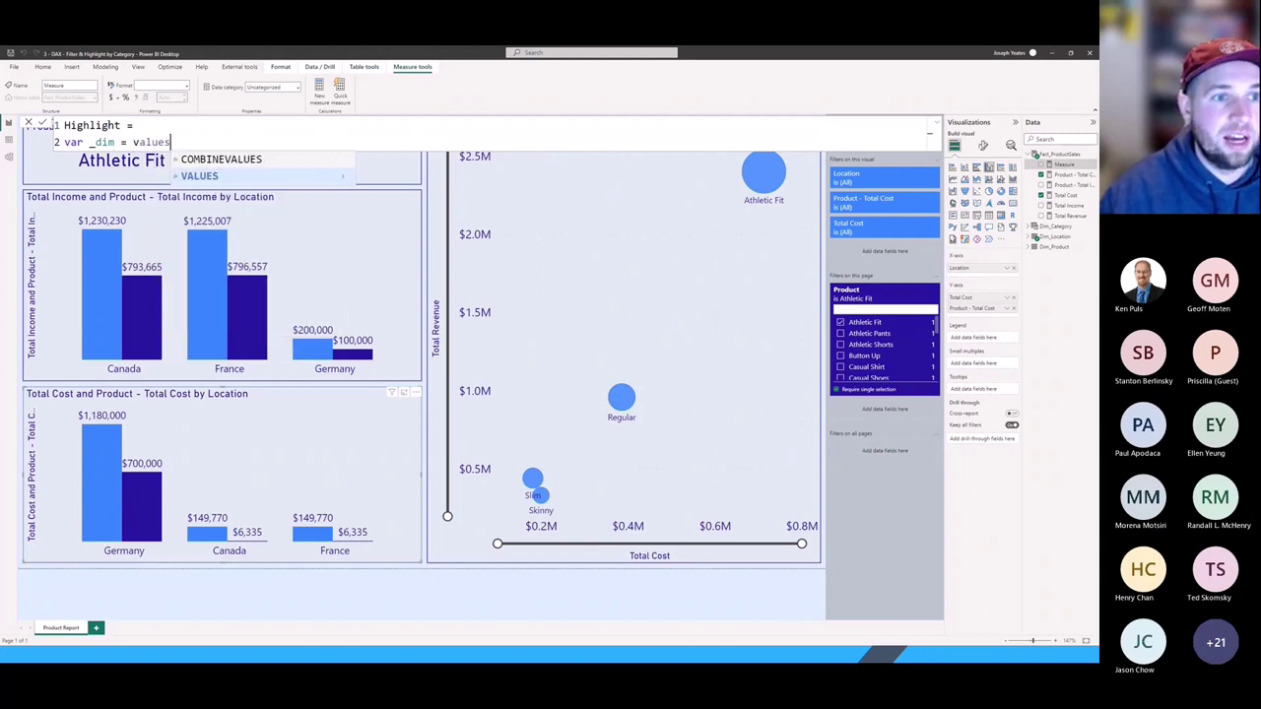
pyautogui.press('Tab')
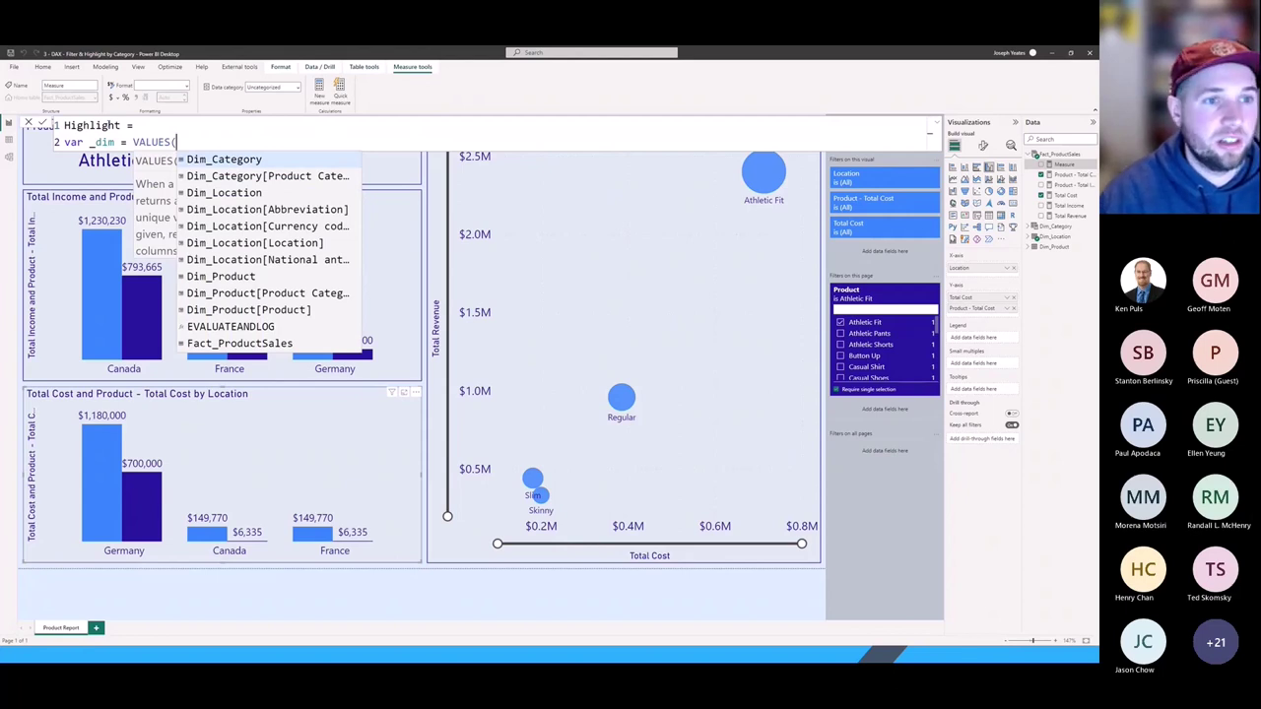
pyautogui.write('prod')
pyautogui.press('Down')
pyautogui.press('Down')
pyautogui.press('Down')
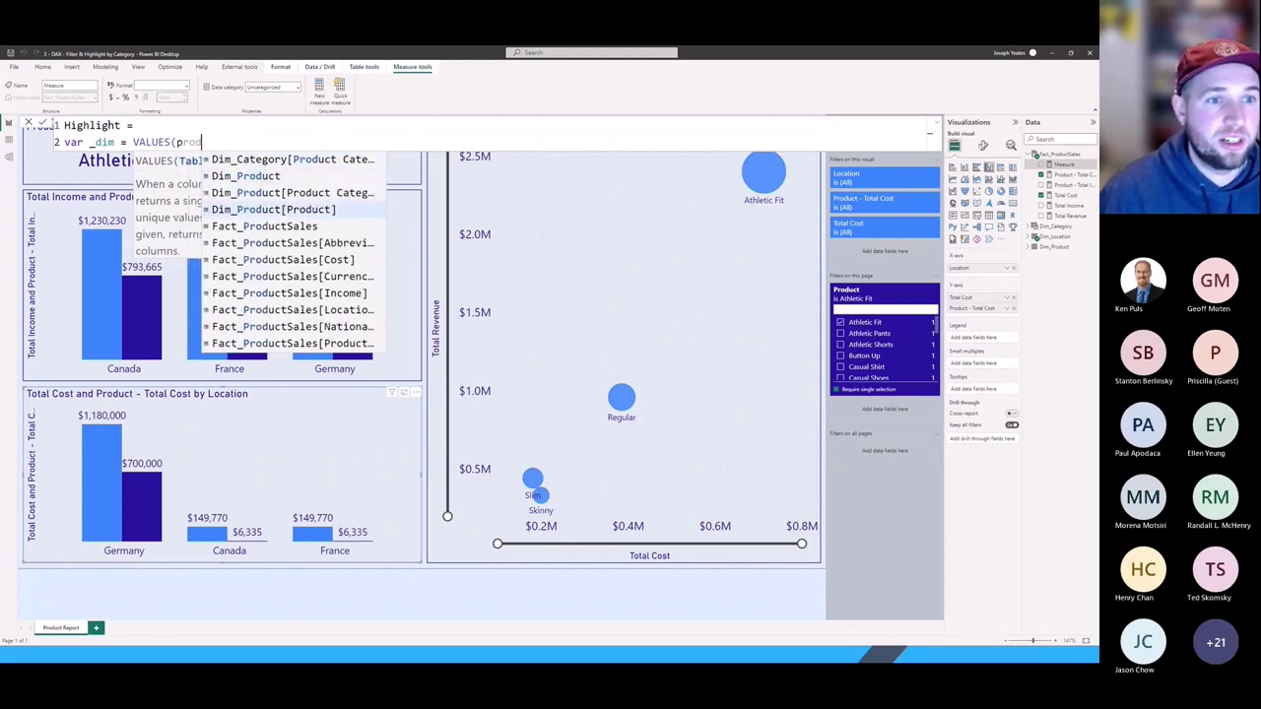
pyautogui.press('Tab')
pyautogui.write(')')
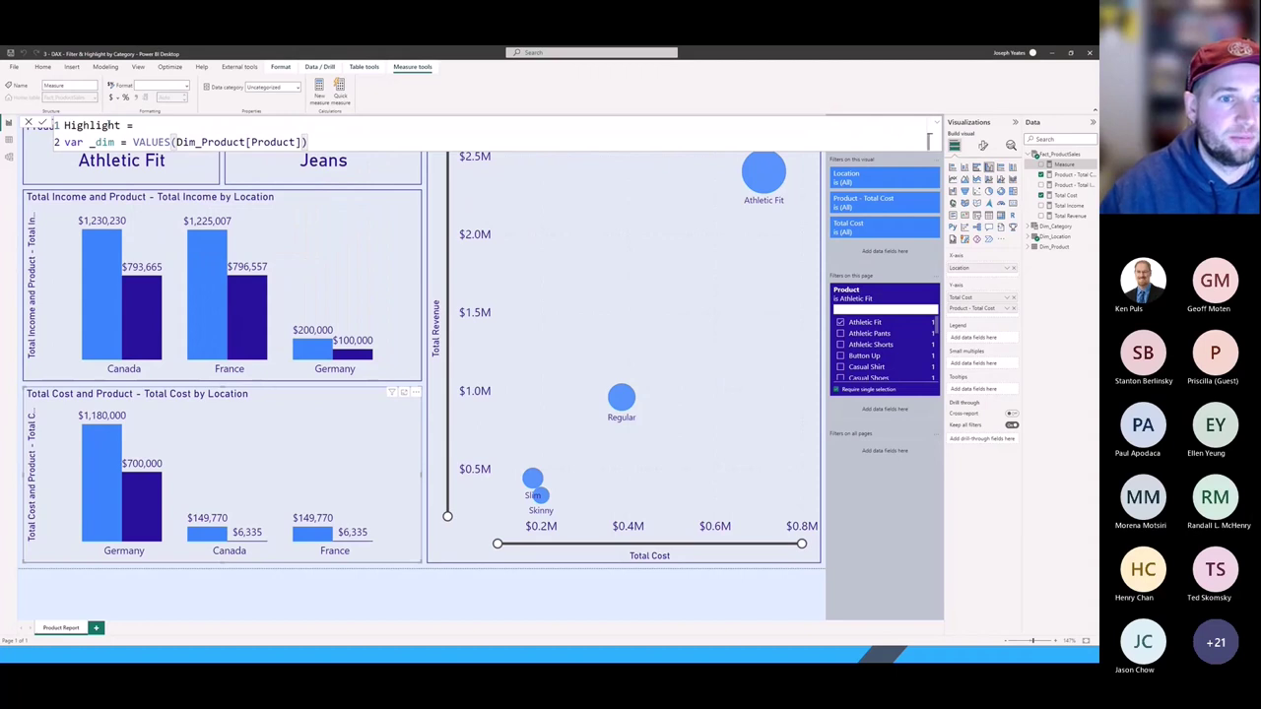
# Define a variable _fact on the third line of the Highlight measure as VALUES(Fact_ProductSales[Product]).
pyautogui.hotkey('shift', 'Return')
pyautogui.write('var _fa')
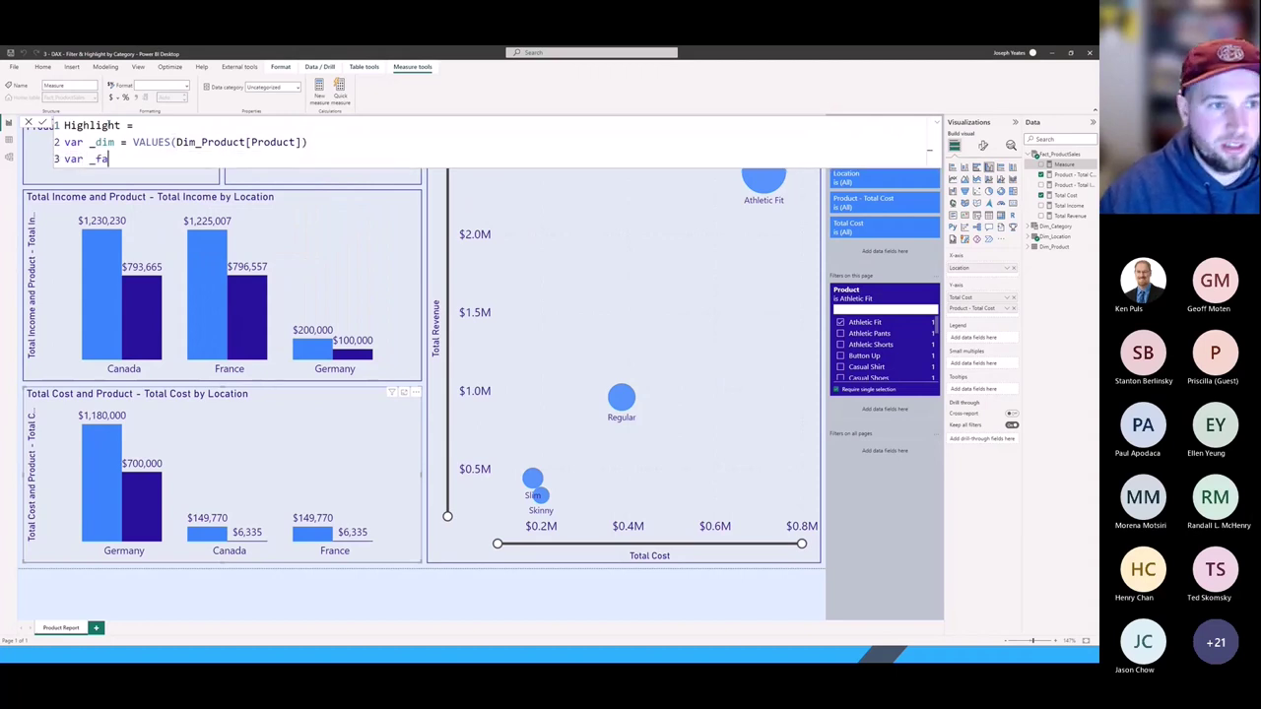
pyautogui.write('ct = VALUES(')
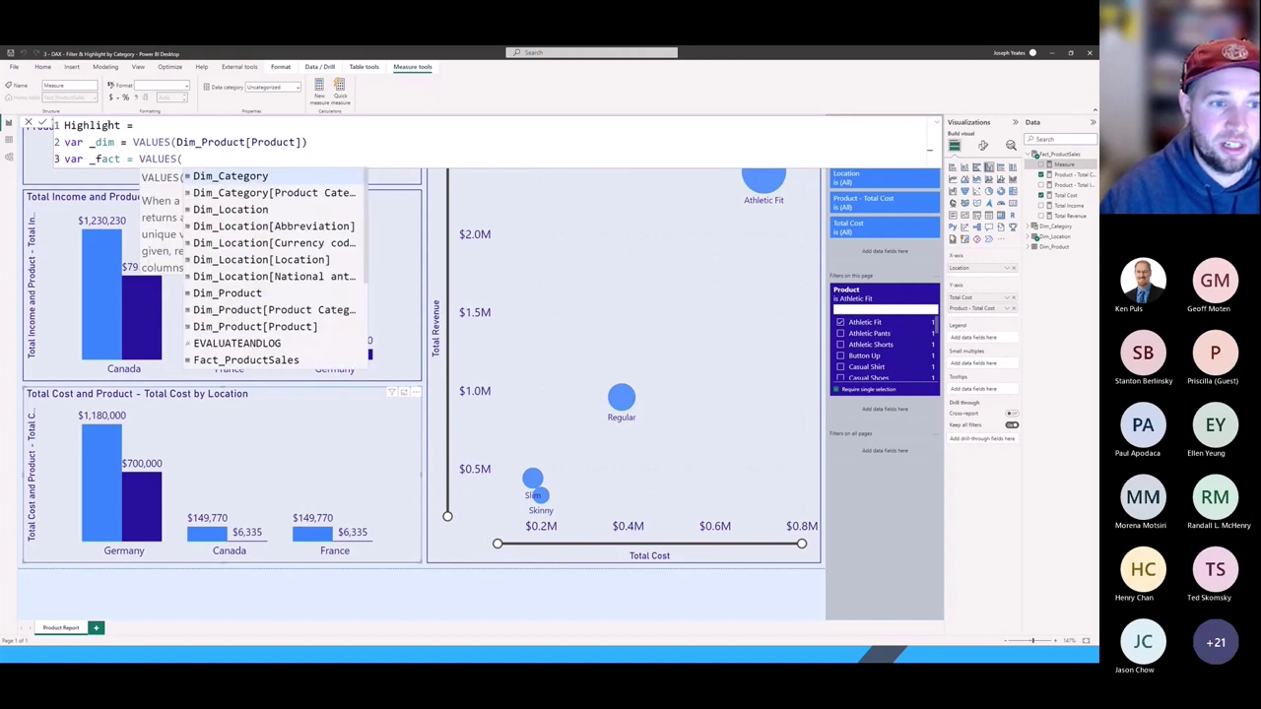
pyautogui.write('fact')
pyautogui.press('Down')
pyautogui.press('Down')
pyautogui.press('Down')
pyautogui.press('Down')
pyautogui.press('Down')
pyautogui.press('Down')
pyautogui.press('Down')
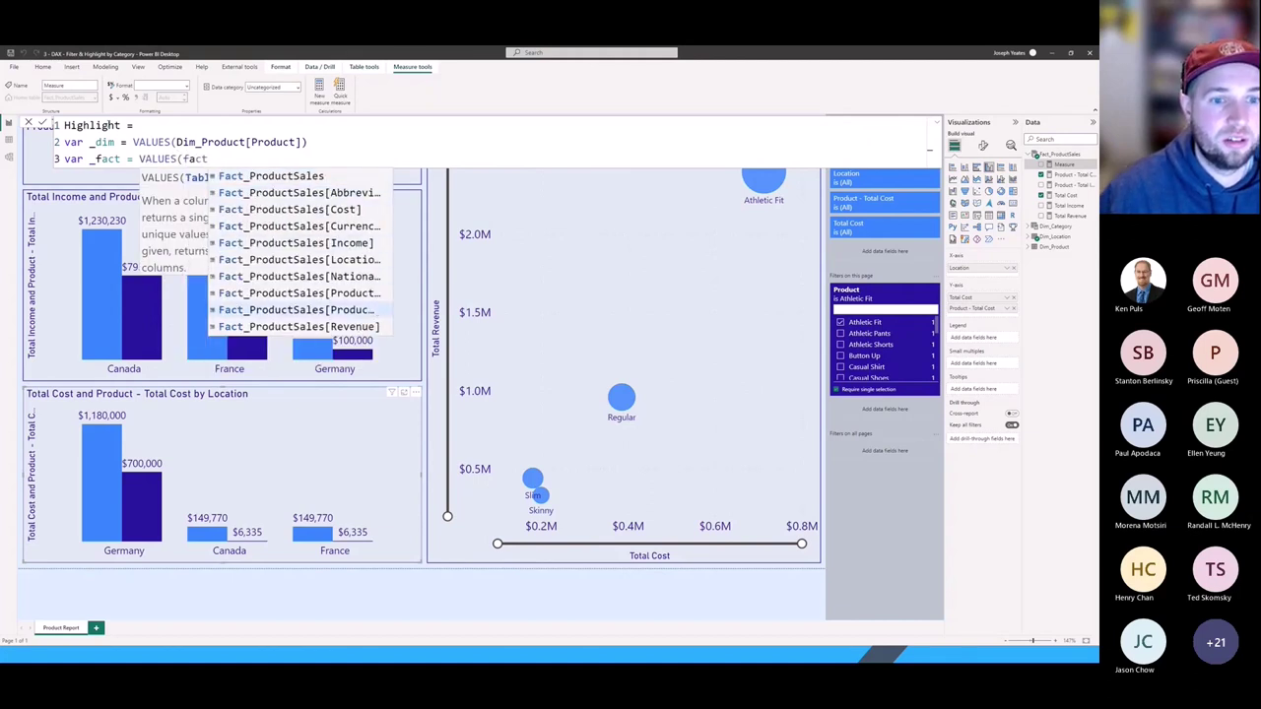
pyautogui.press('Tab')
pyautogui.write(')')
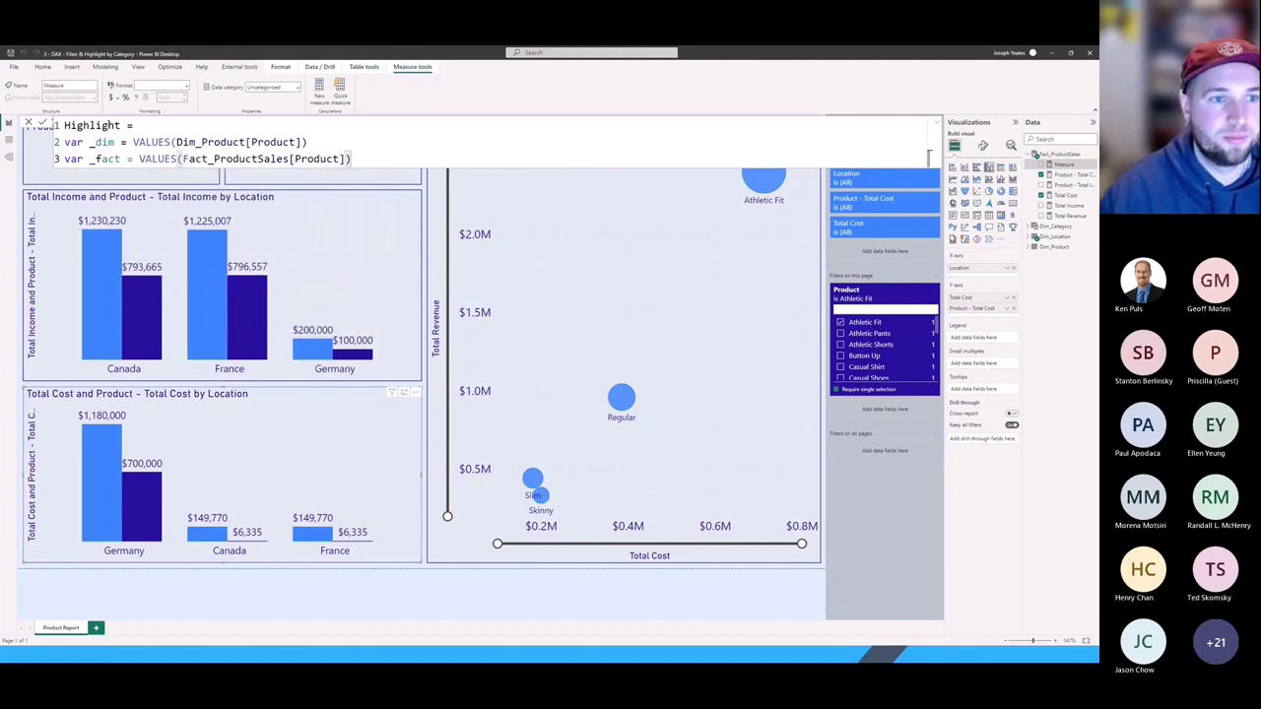
# Define a variable _comparison on the fourth line of the Highlight measure as INTERSECT(_dim, _fact).
pyautogui.hotkey('shift', 'Return')
pyautogui.write('var _')
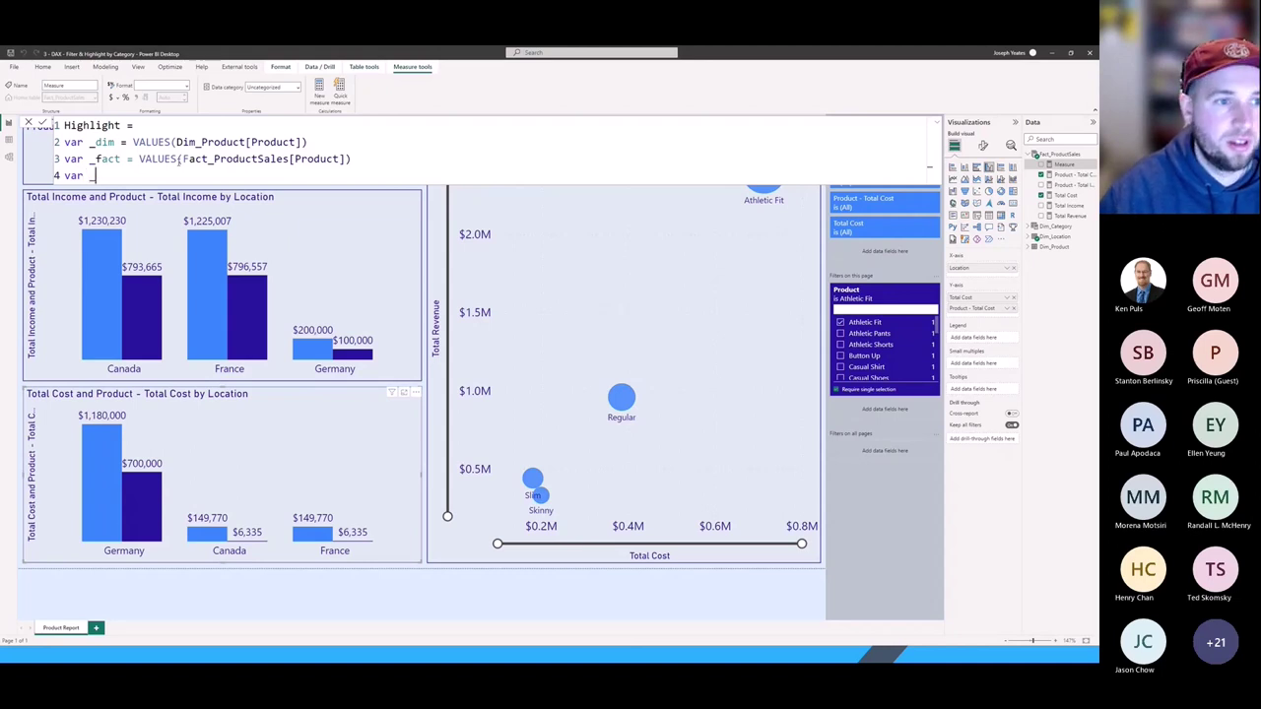
pyautogui.write('comparison')
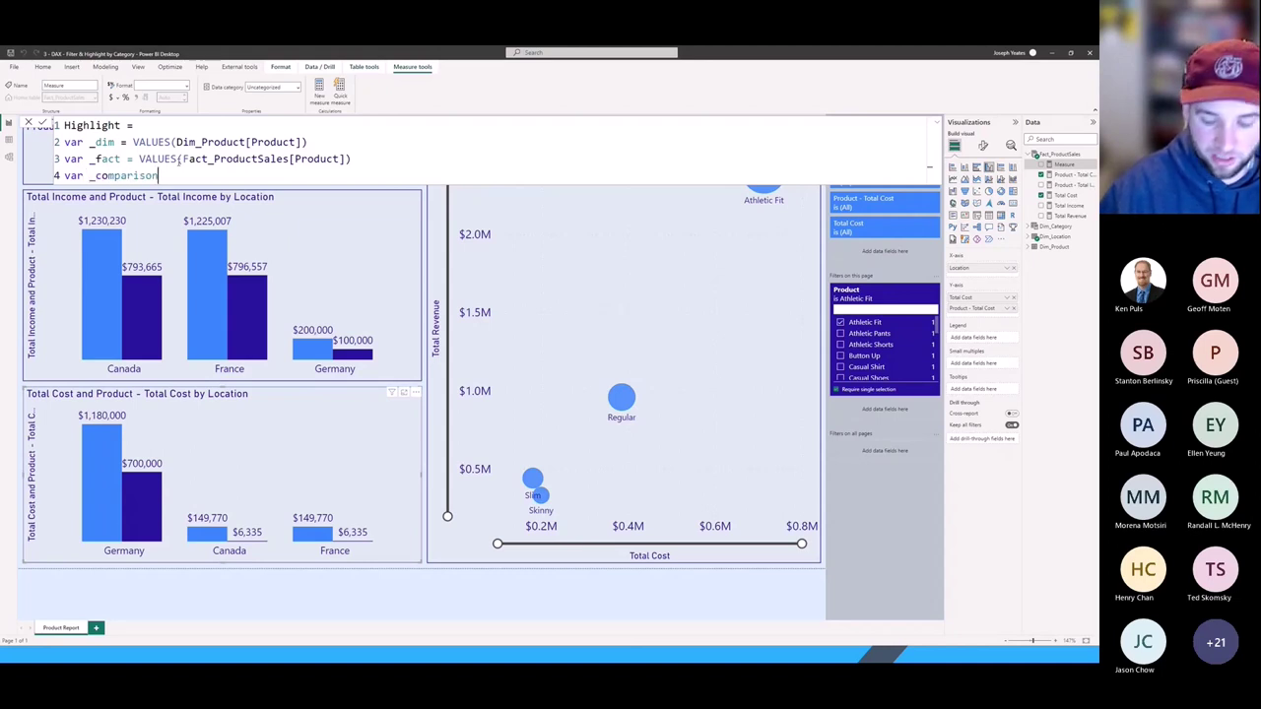
pyautogui.write(' = INTERSECT(')
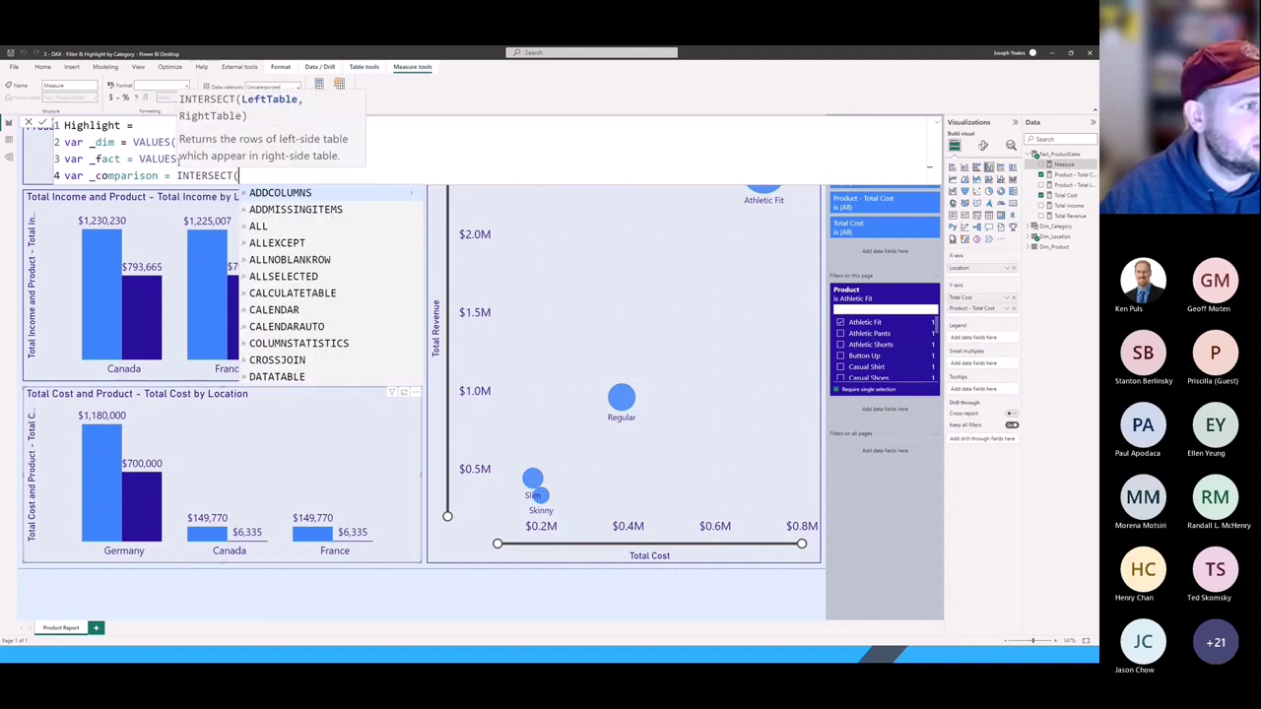
pyautogui.write('_d')
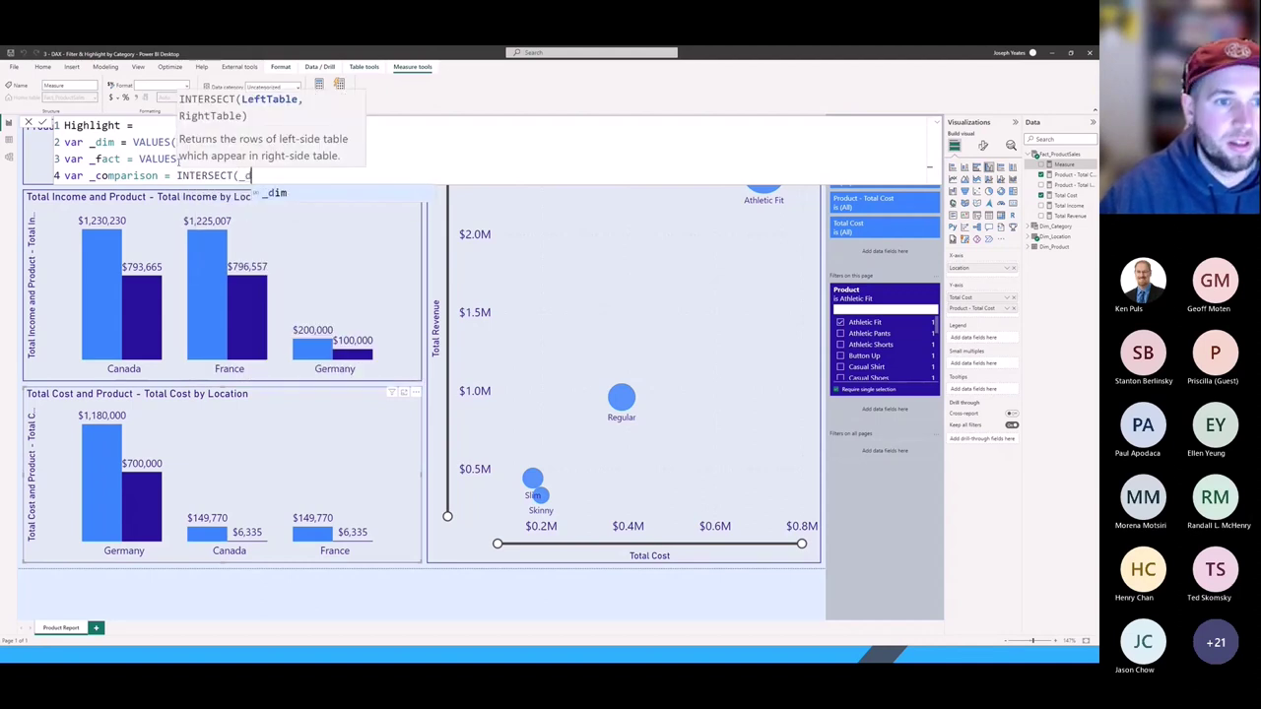
pyautogui.write('im')
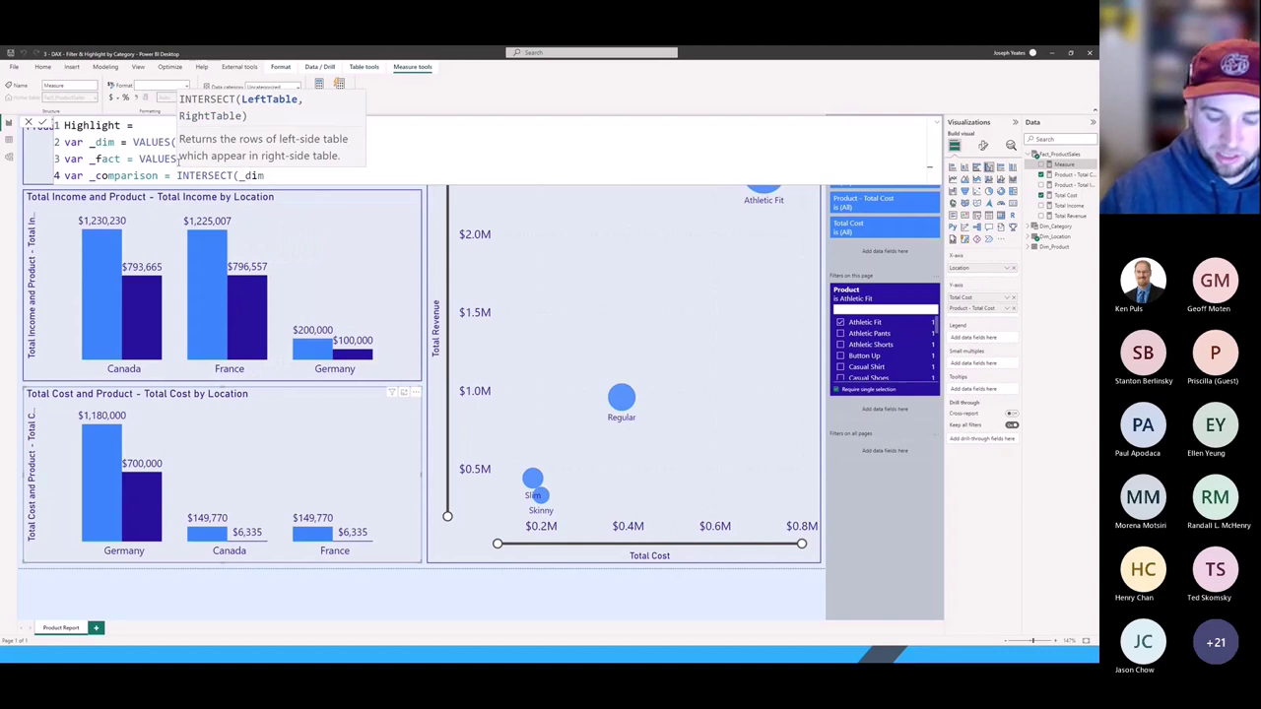
pyautogui.write(', _fact)')
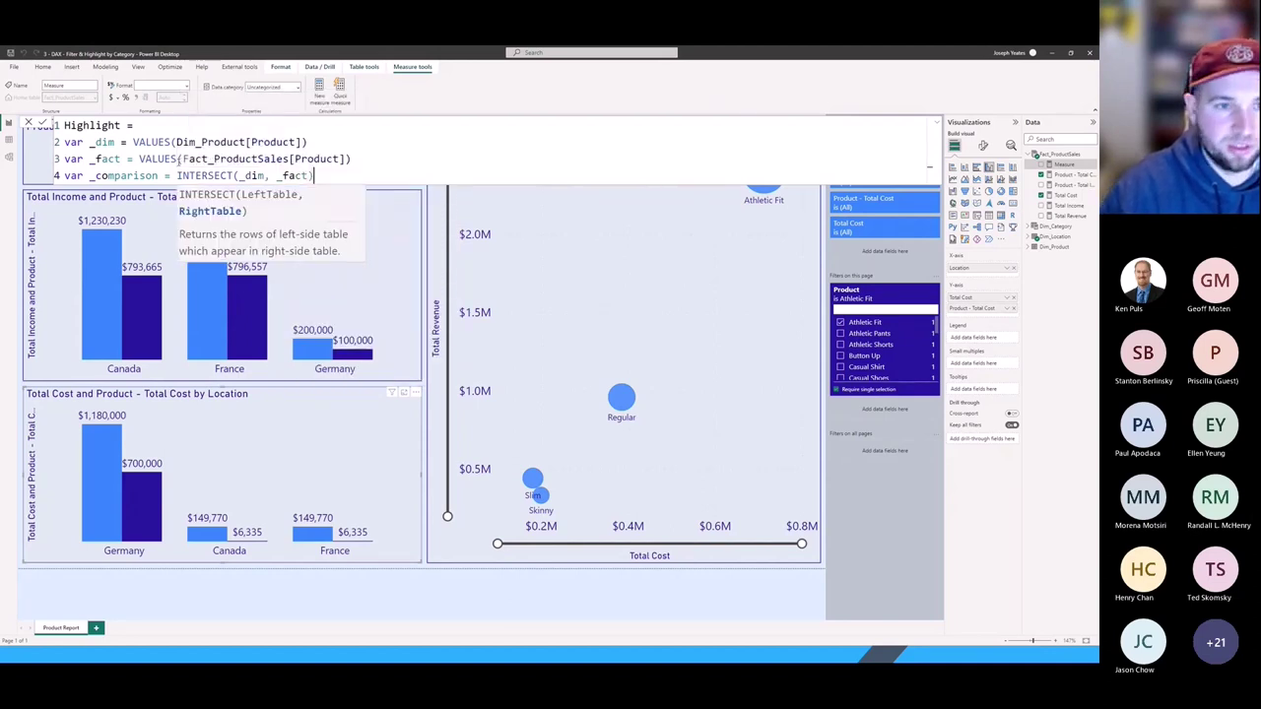
# Define a variable _count on the fifth line of the Highlight measure as COUNTROWS(_comparison).
pyautogui.hotkey('shift', 'Return')
pyautogui.write('var ')
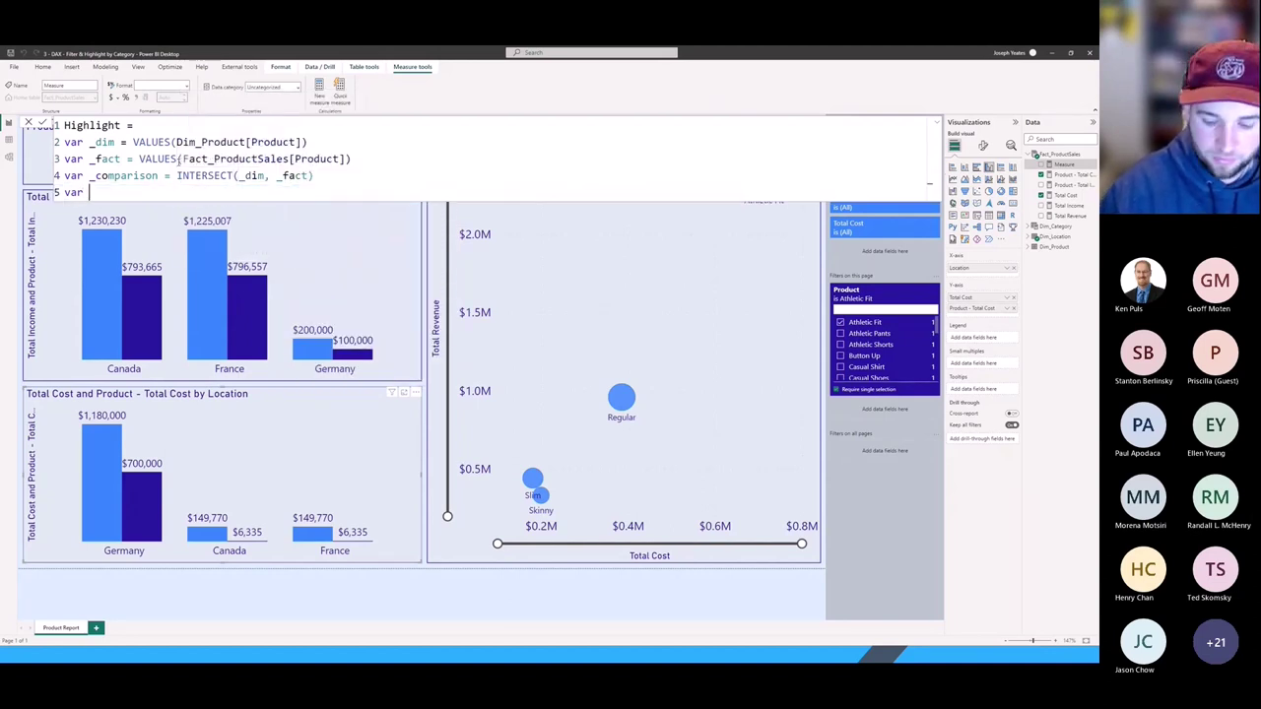
pyautogui.write('_count')
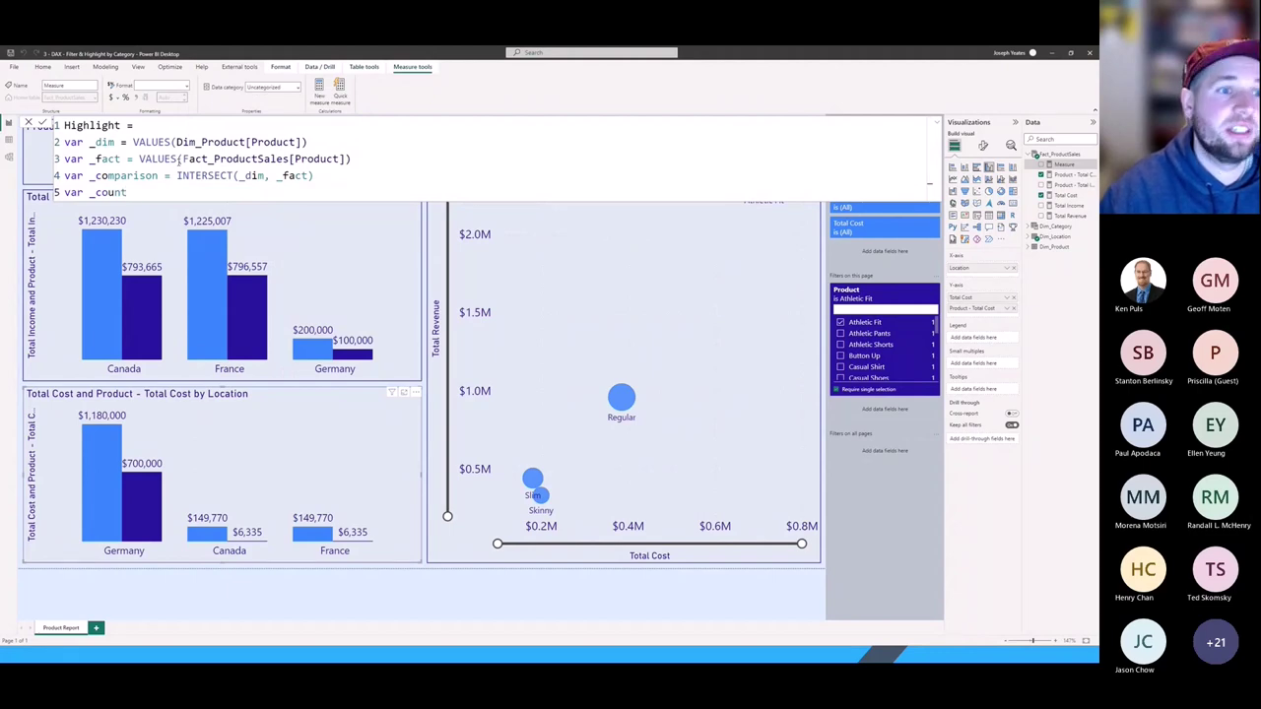
pyautogui.write(' =')
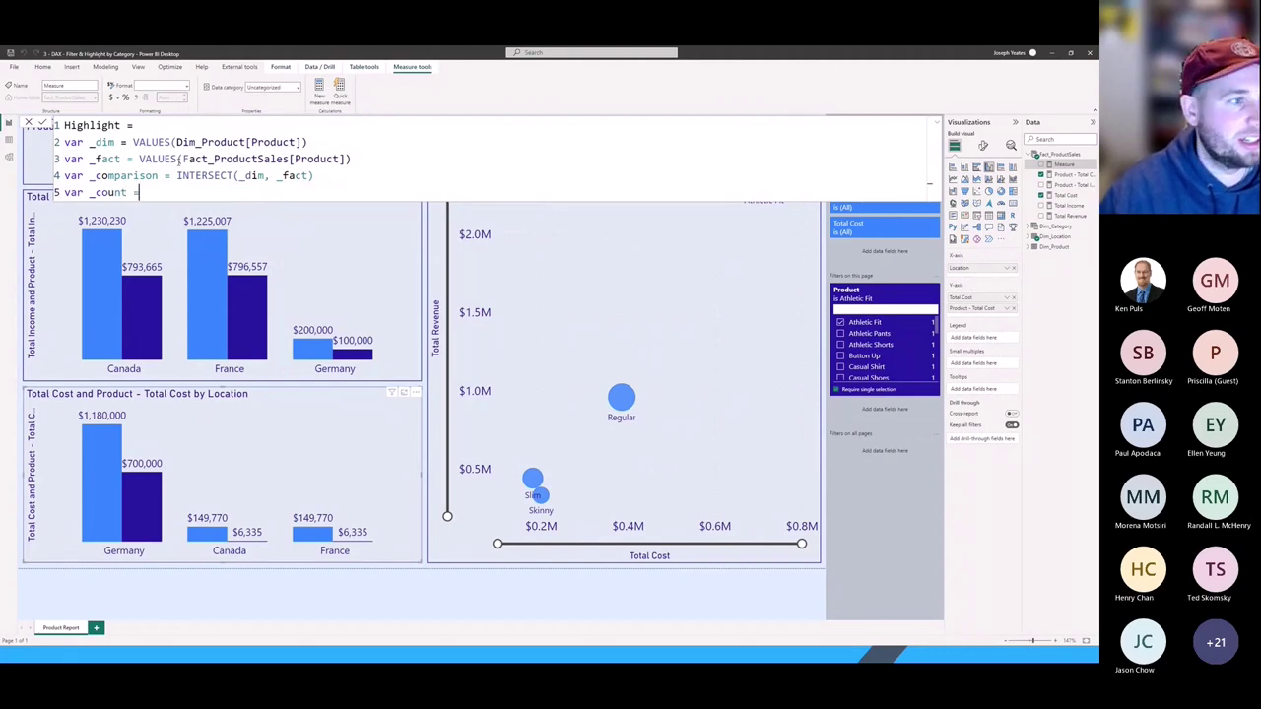
pyautogui.write(' c')
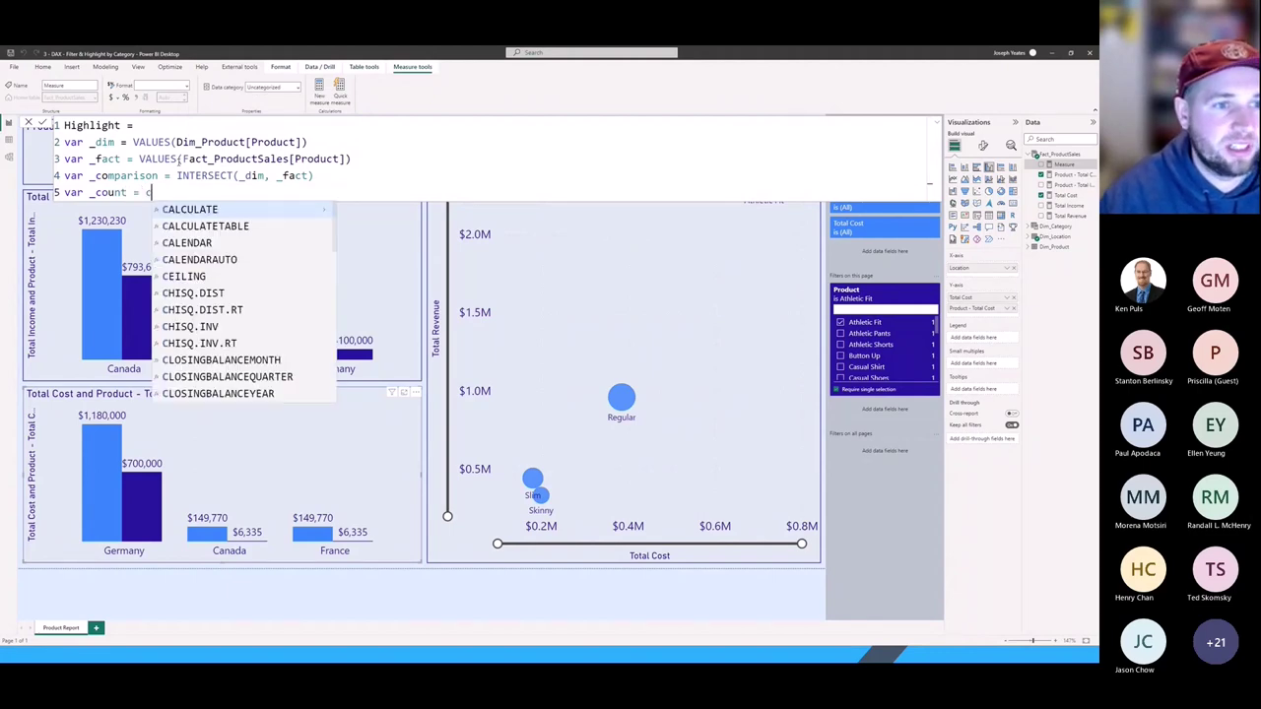
pyautogui.write('ountrows(_comp')
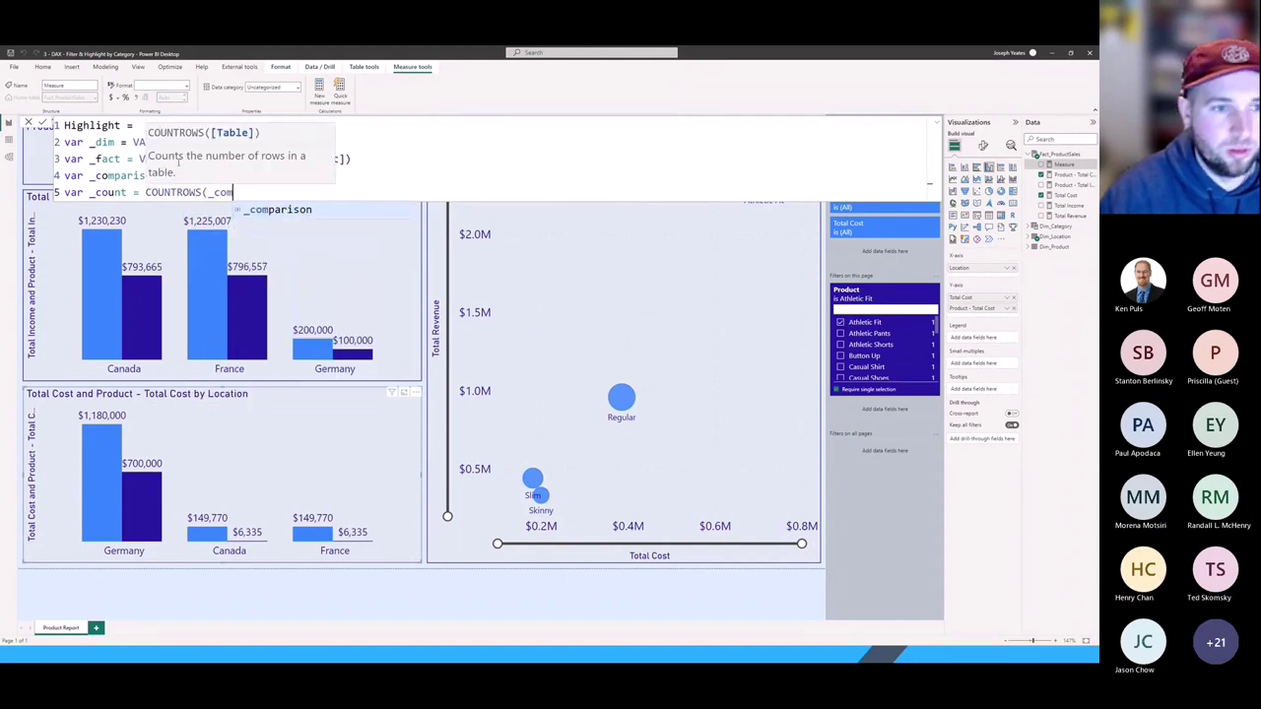
pyautogui.write('ari')
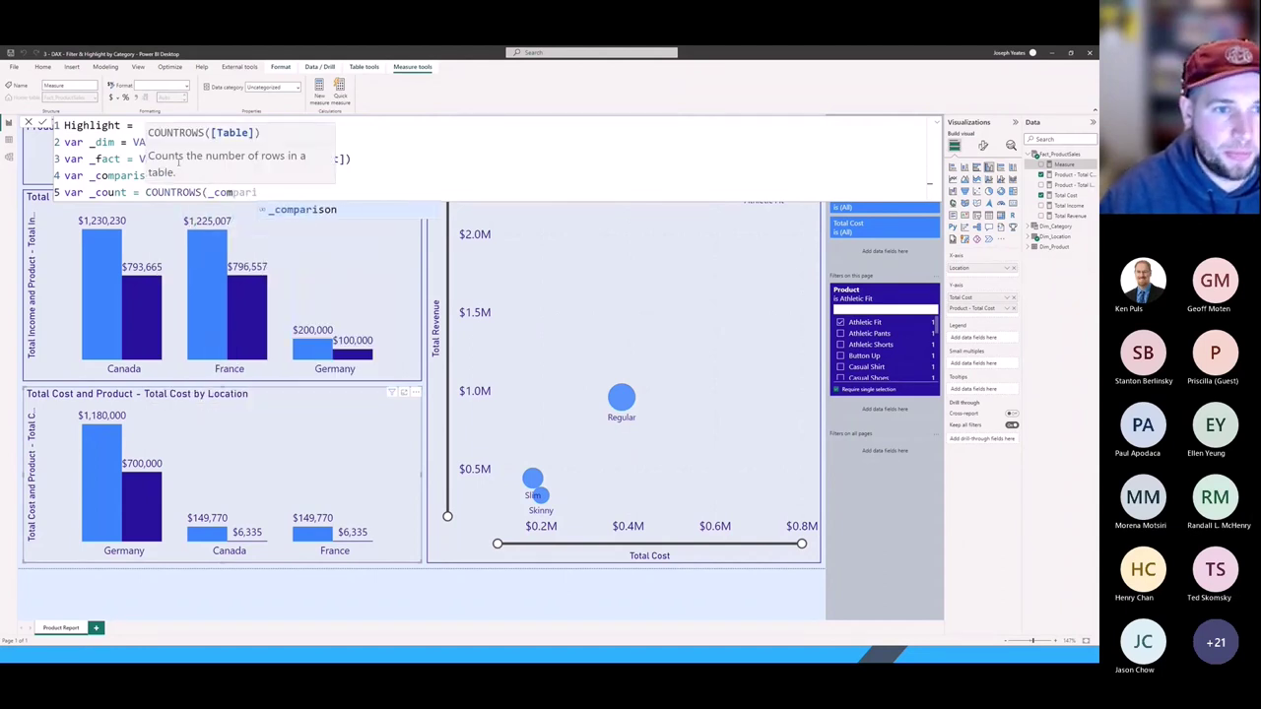
pyautogui.write('son)')
# Finish the Highlight measure with return if(_count = 1, "#D64550", "#118DFF") on the sixth line and commit it.
pyautogui.hotkey('shift', 'Return')
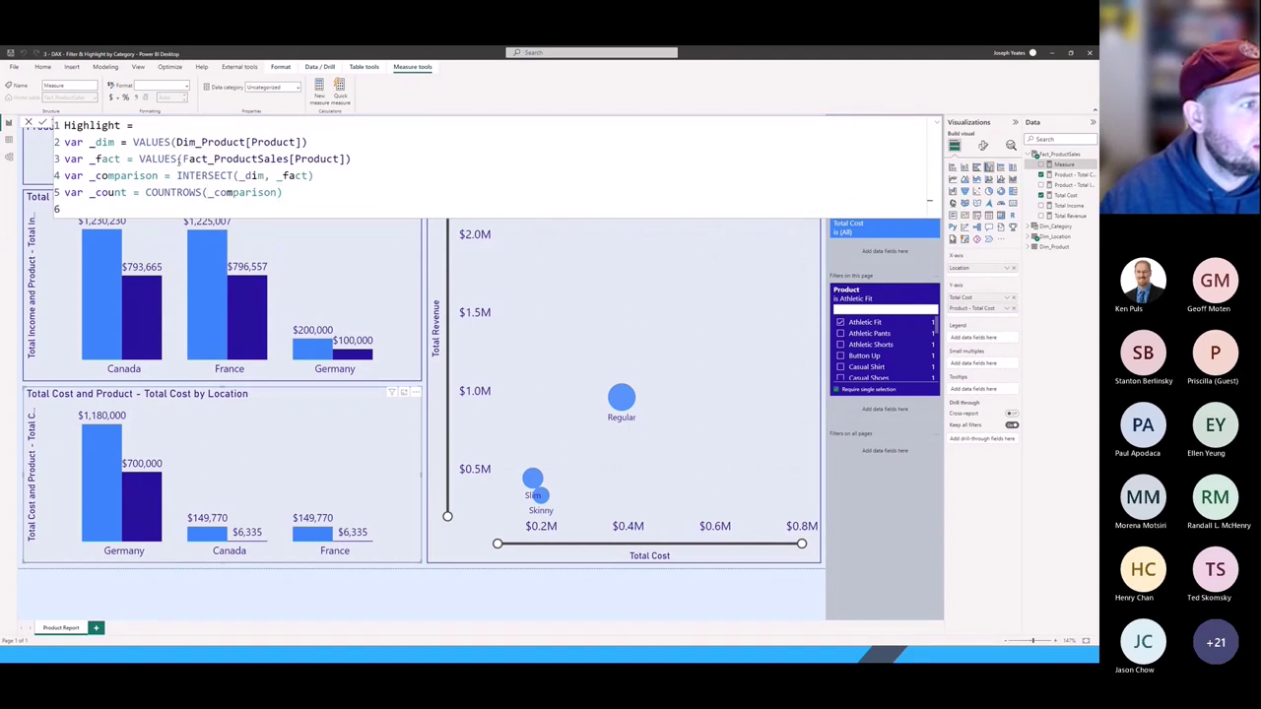
pyautogui.write('return if(')
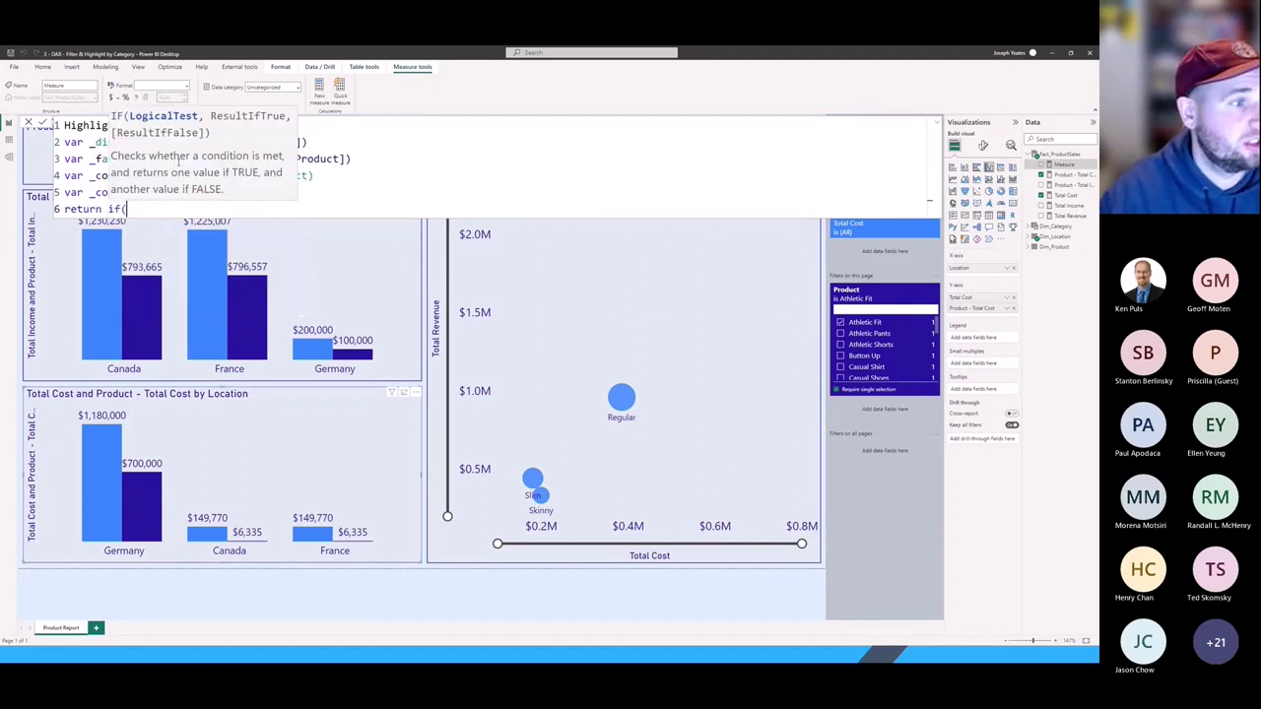
pyautogui.write('_count')
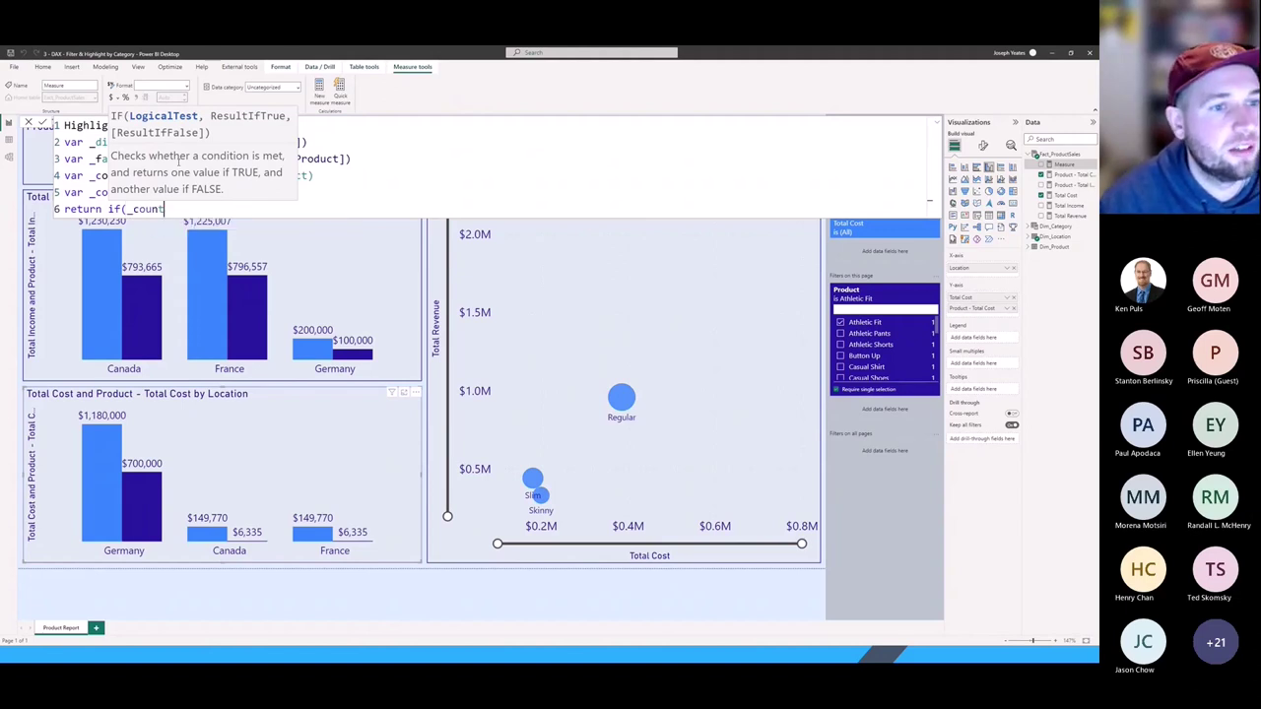
pyautogui.write(' = 1')
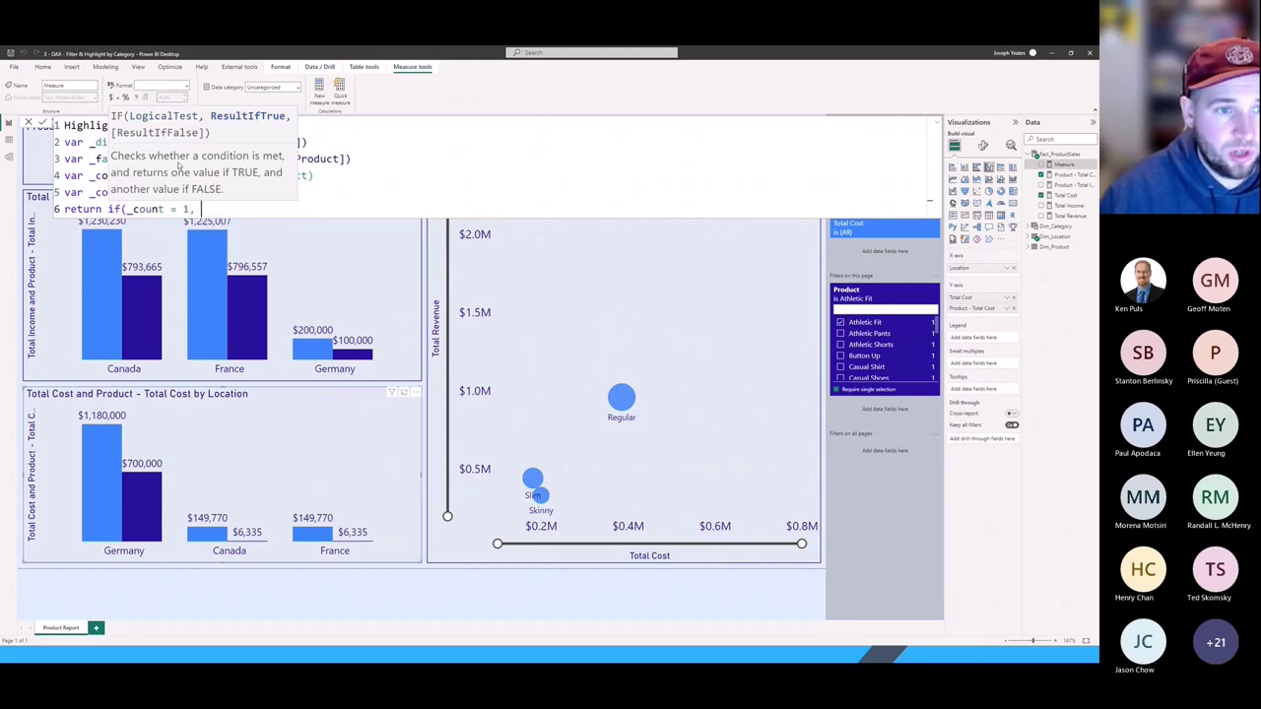
pyautogui.write(', "#')
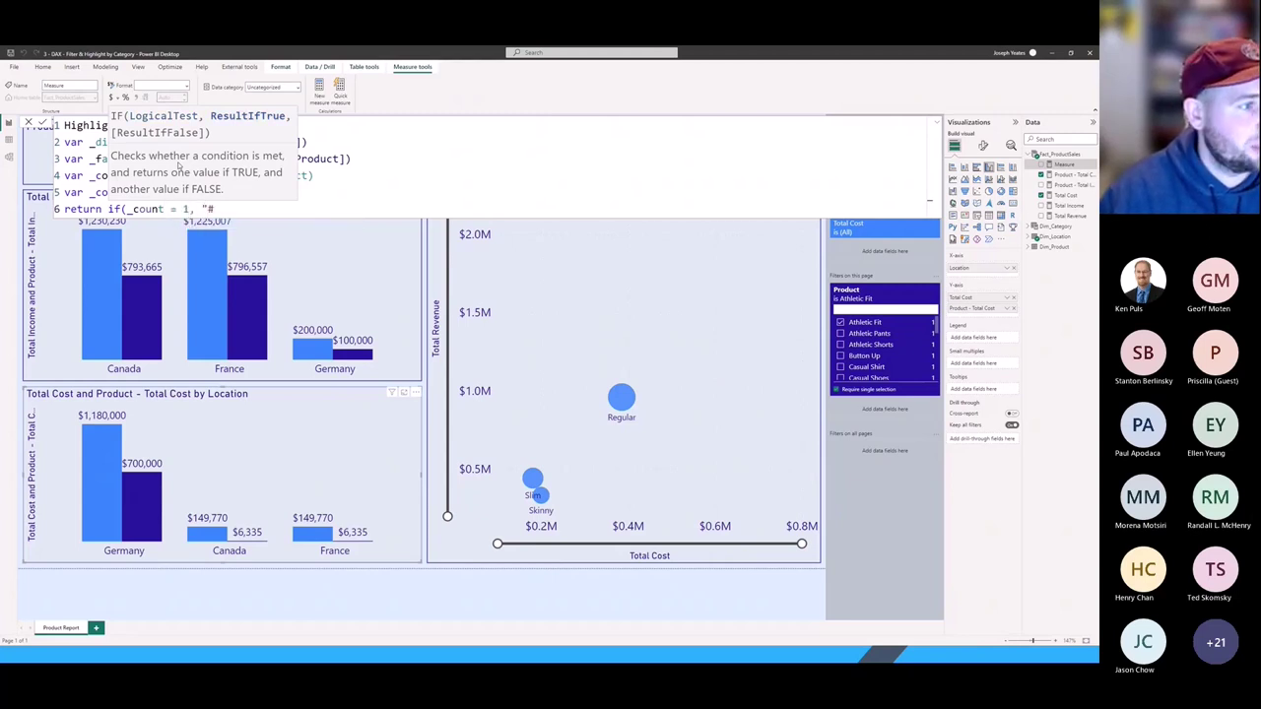
pyautogui.write('D')
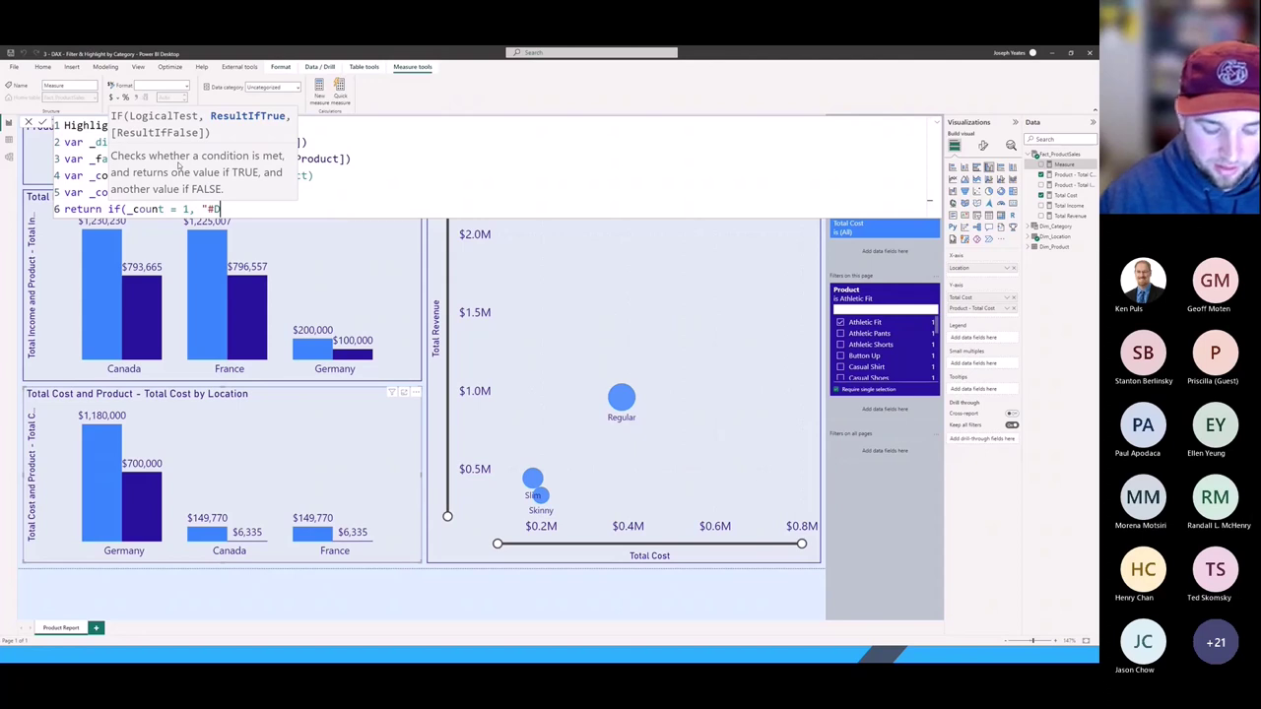
pyautogui.write('64')
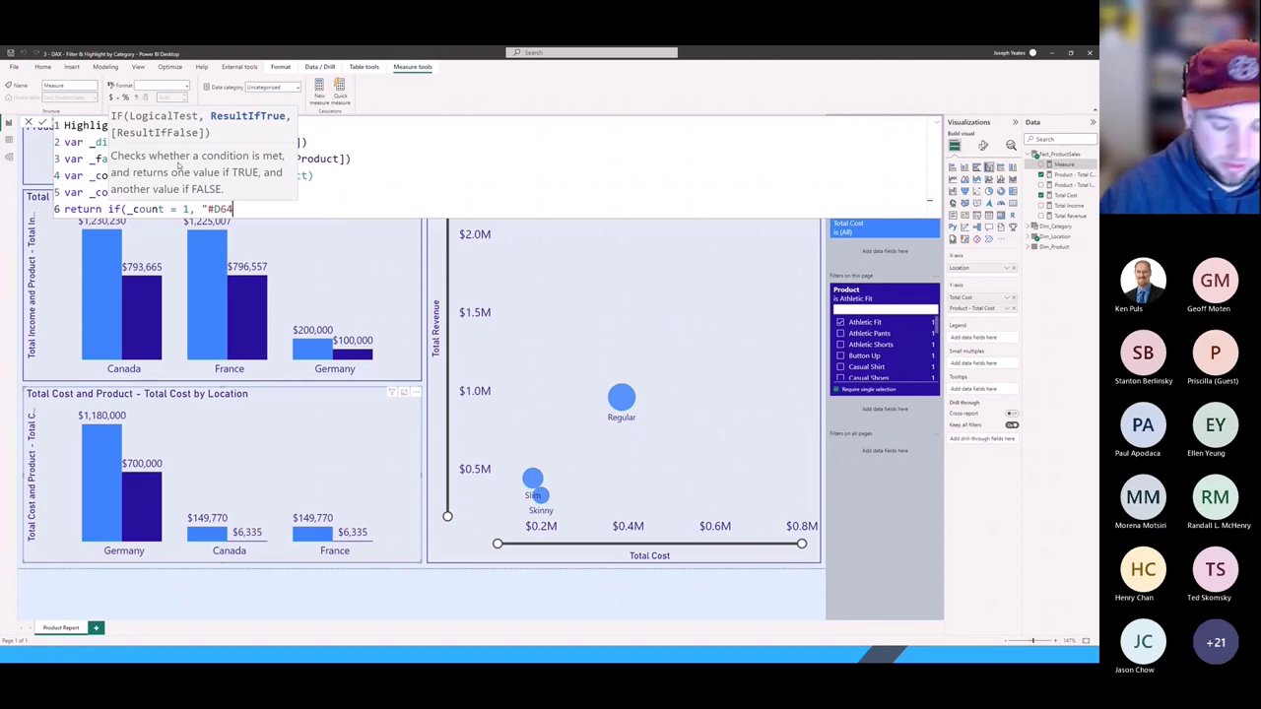
pyautogui.write('550"')
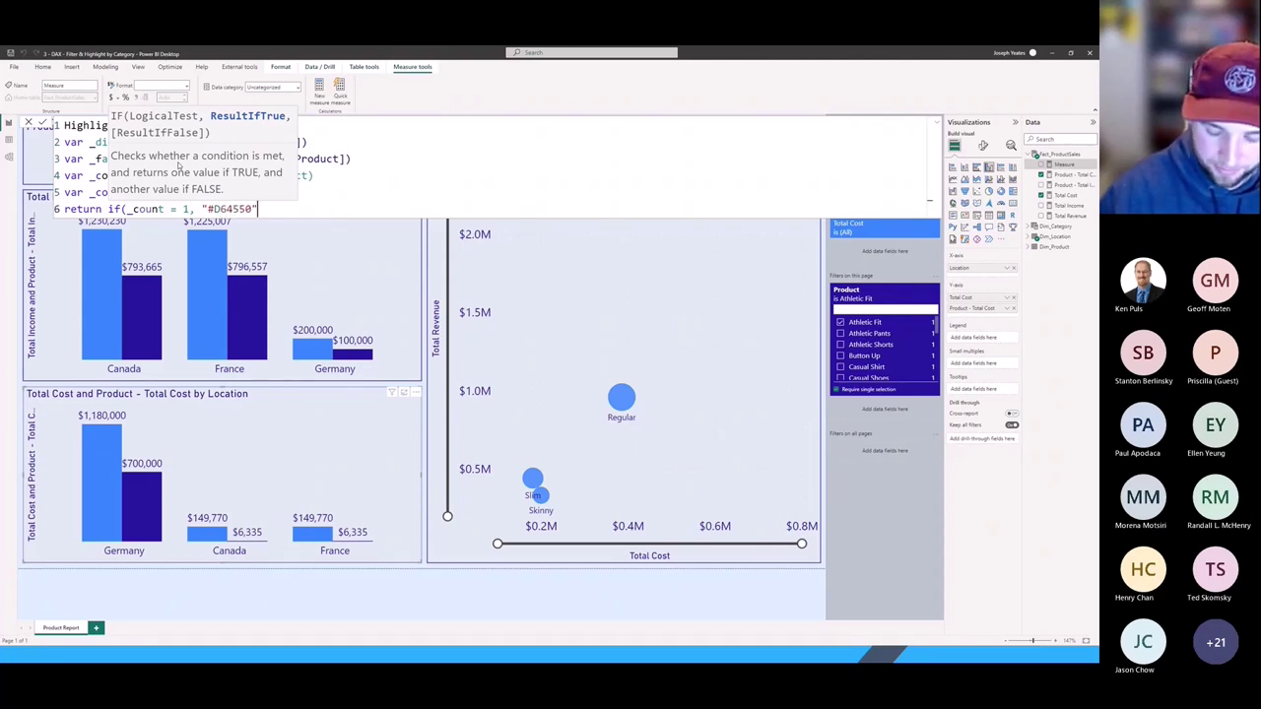
pyautogui.write(', "')
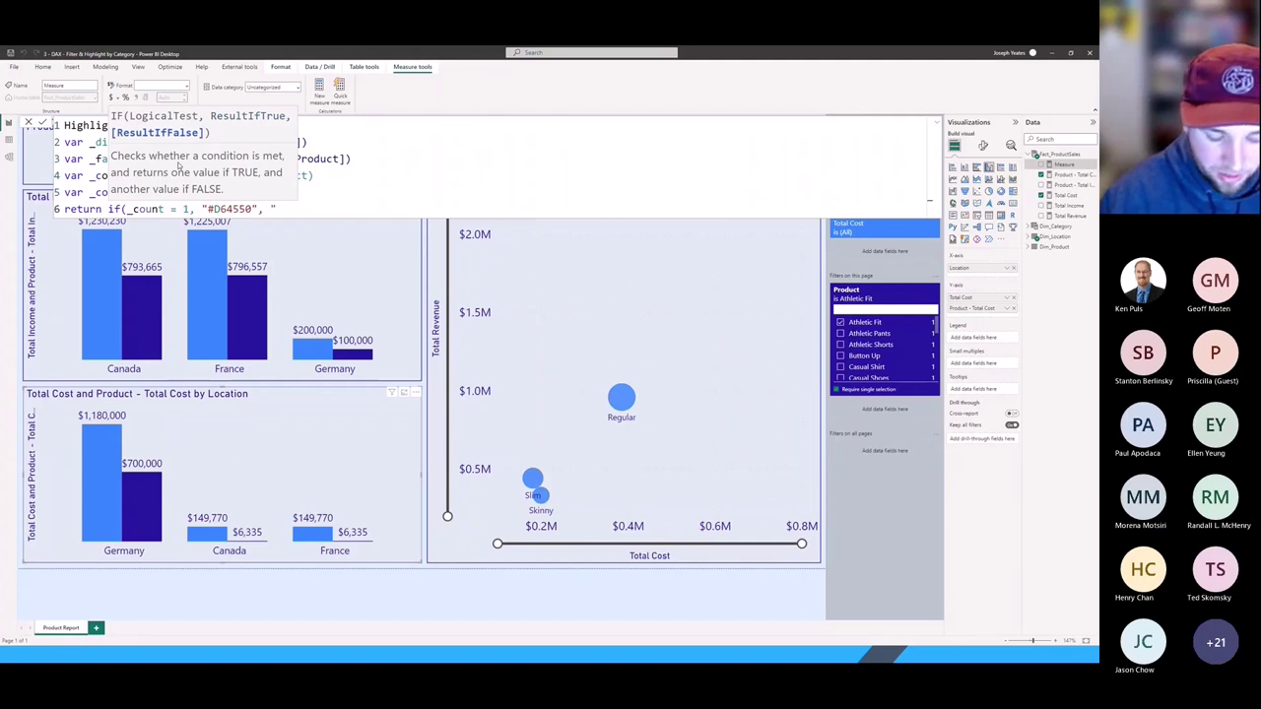
pyautogui.write('#118')
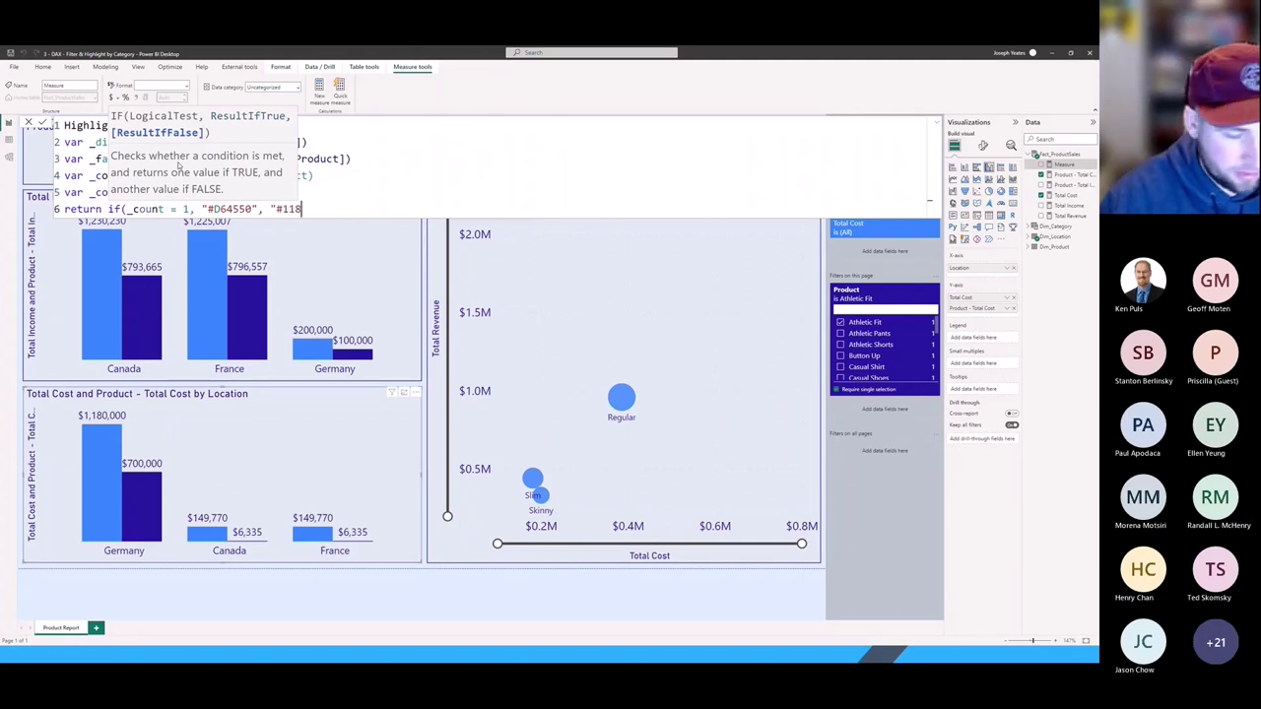
pyautogui.write('DFF")')
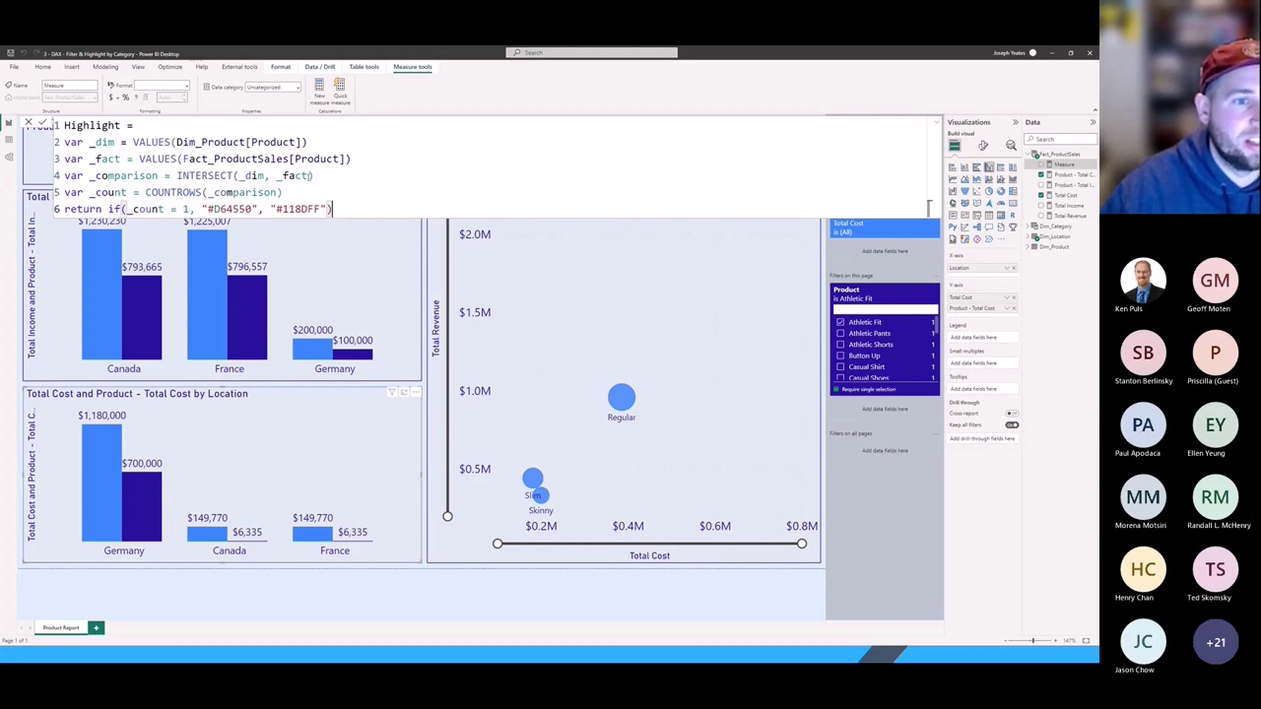
pyautogui.click(178, 209)
pyautogui.moveTo(202, 209); pyautogui.dragTo(328, 209)
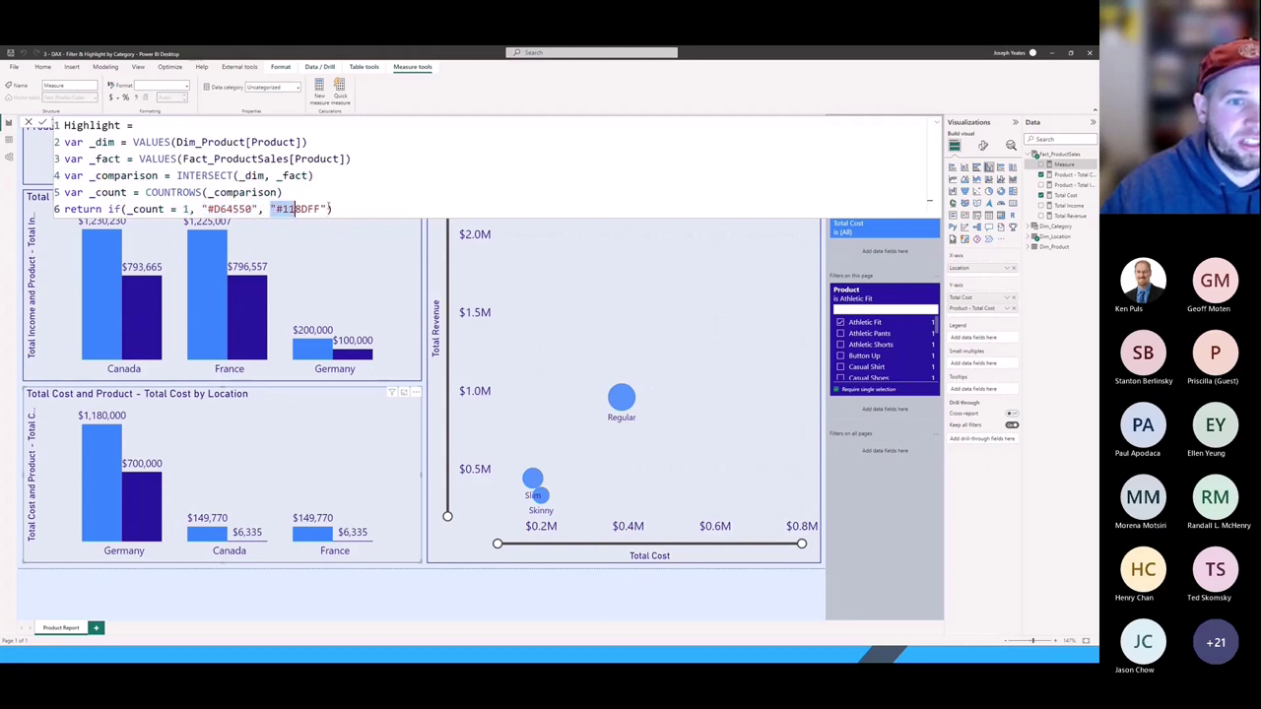
pyautogui.click(335, 209)
pyautogui.press('Return')
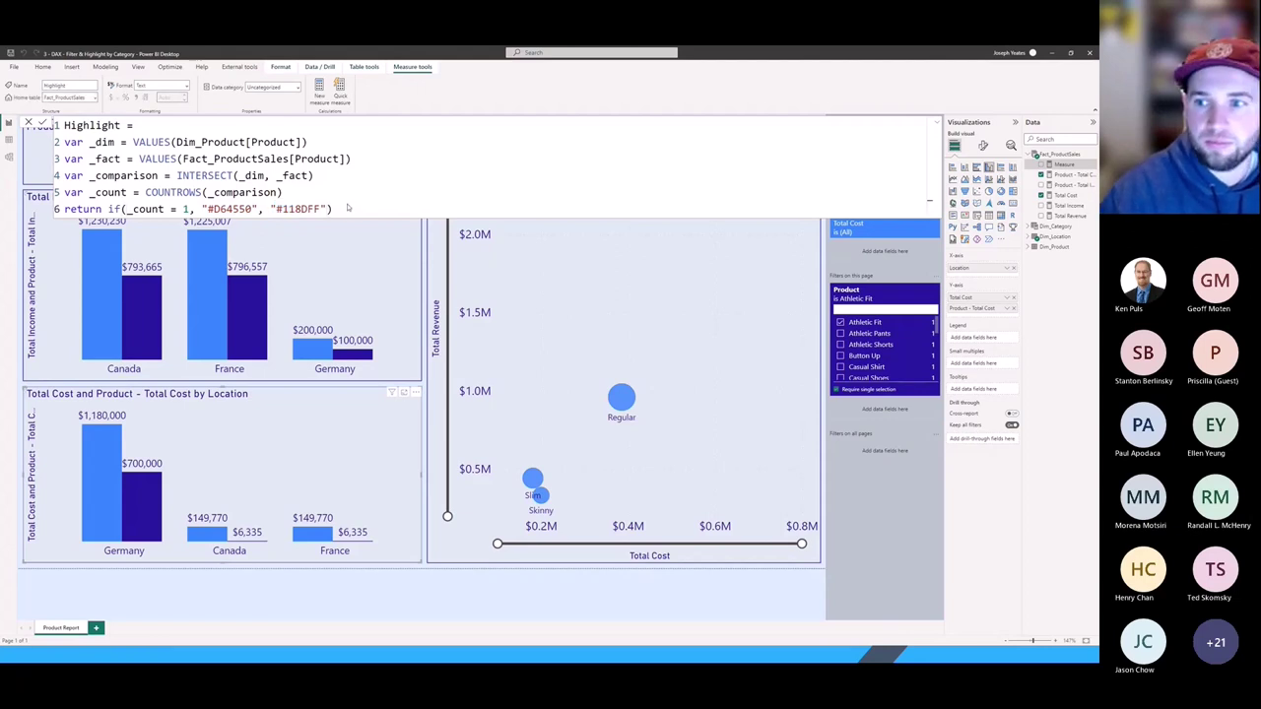
# Conditionally format the scatter chart's default marker color by field value, based on the Highlight measure.
pyautogui.click(637, 314)
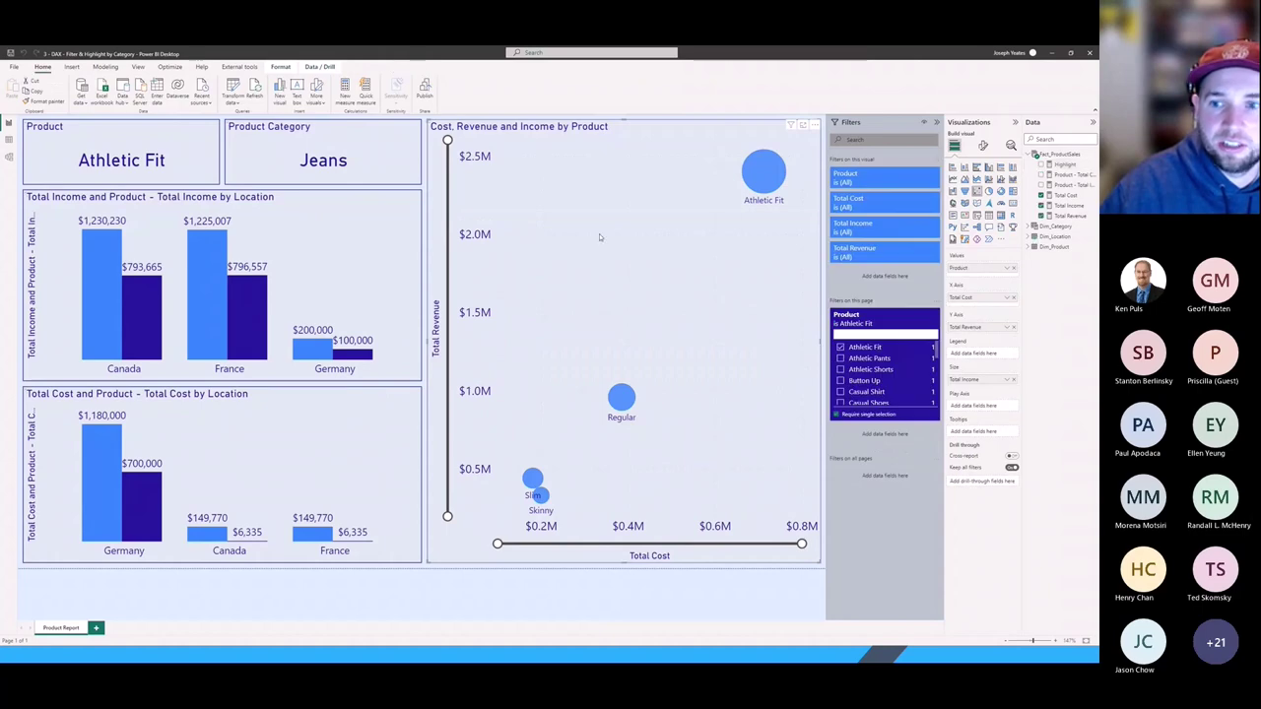
pyautogui.click(984, 145)
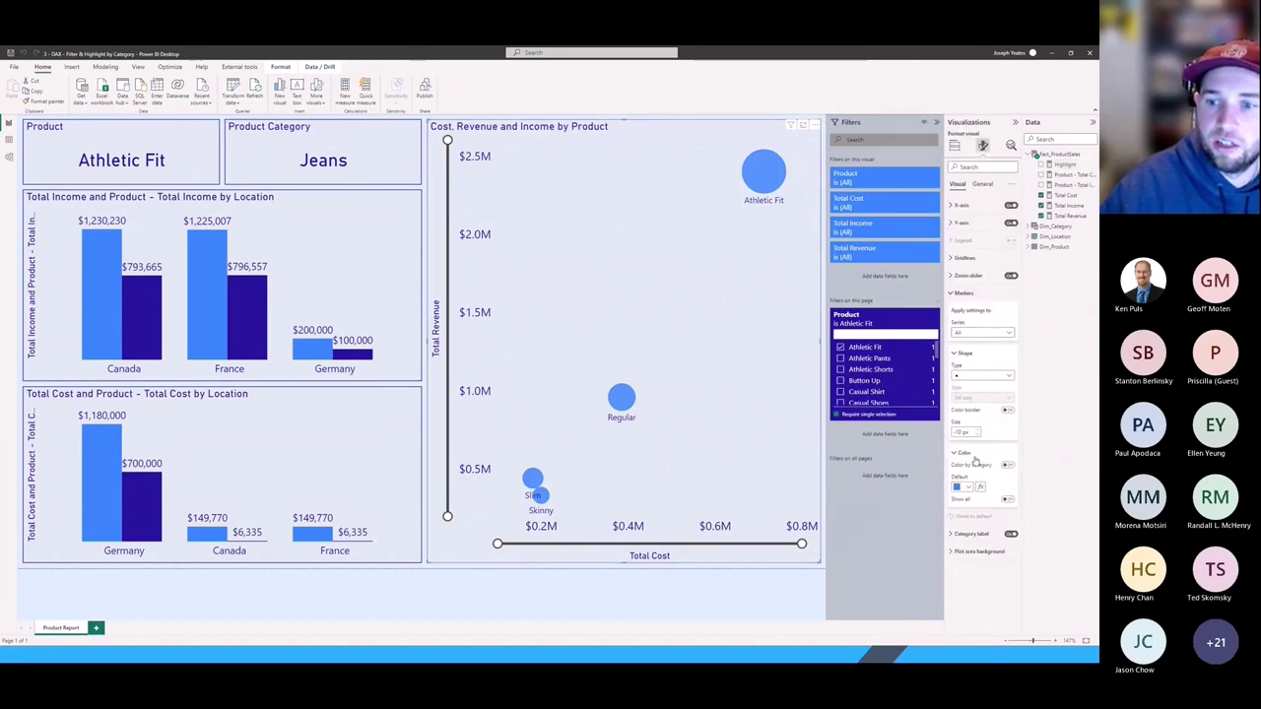
pyautogui.click(982, 488)
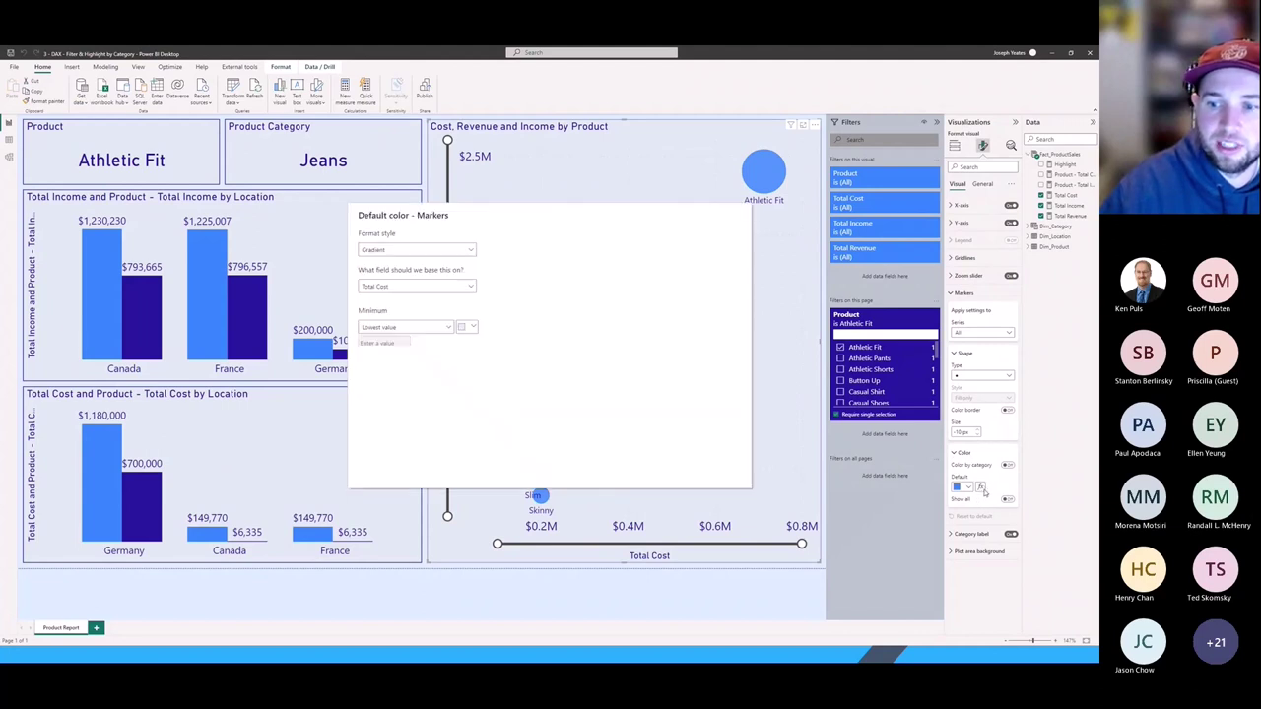
pyautogui.click(470, 252)
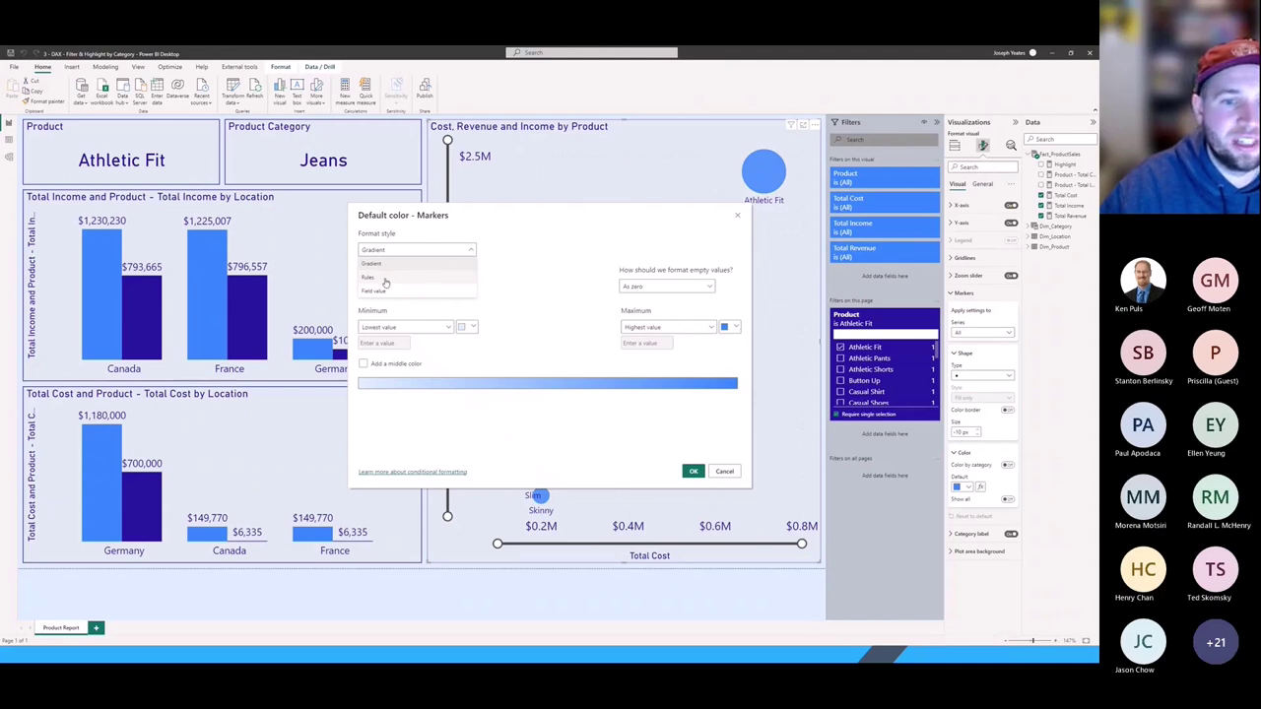
pyautogui.click(383, 291)
pyautogui.click(468, 288)
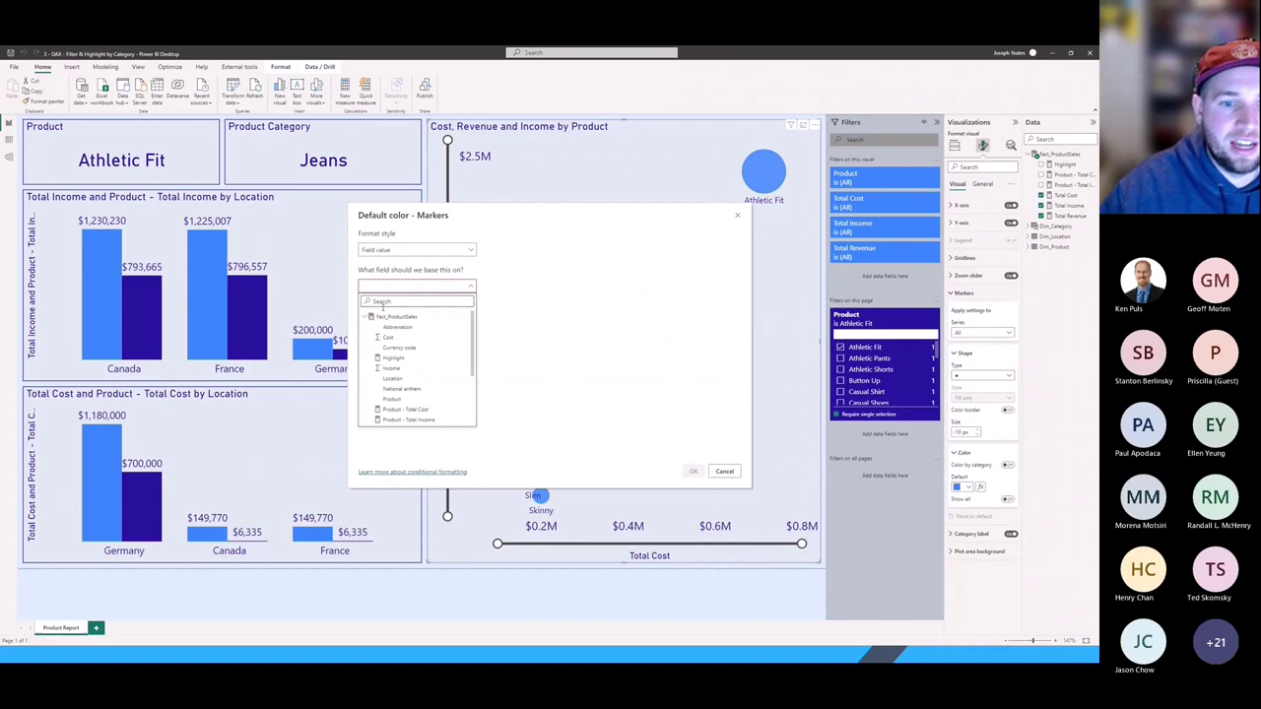
pyautogui.click(394, 358)
pyautogui.click(694, 471)
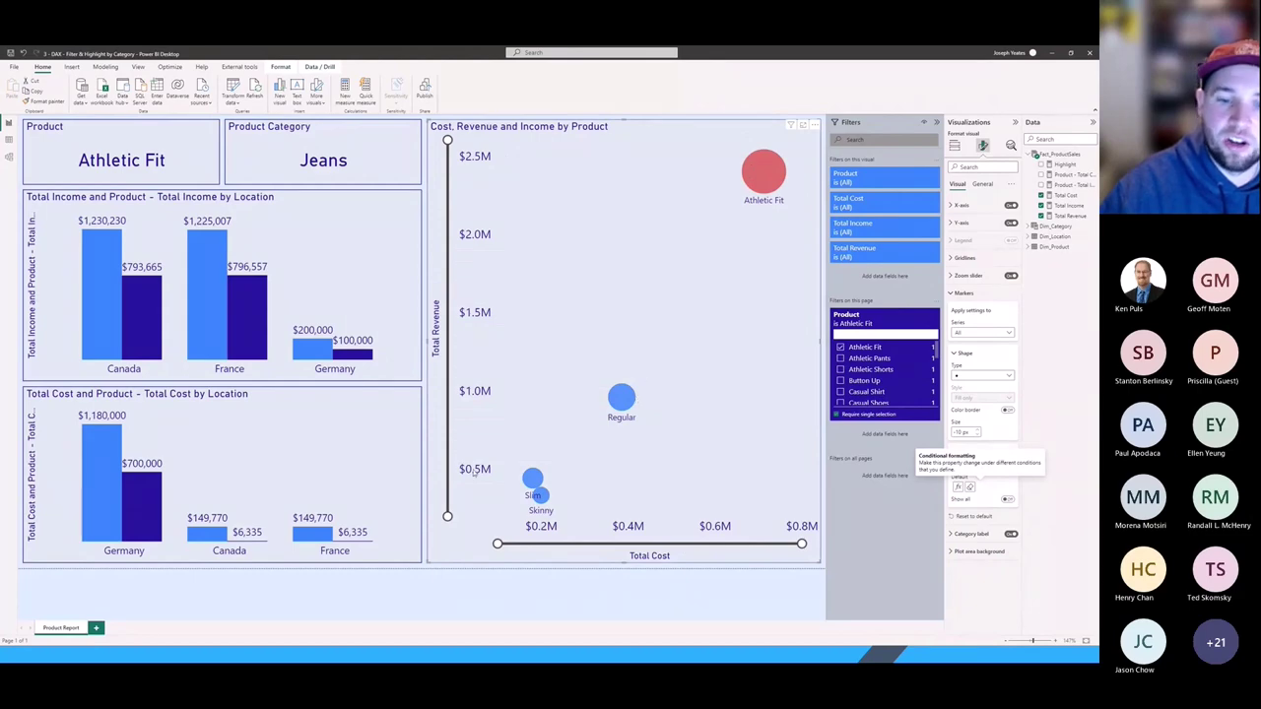
# Test the scatter highlight by filtering the page to Athletic Pants, Athletic Shorts, Button Up, Casual Shirt, Casual Shoes and Joggers in turn.
pyautogui.click(841, 359)
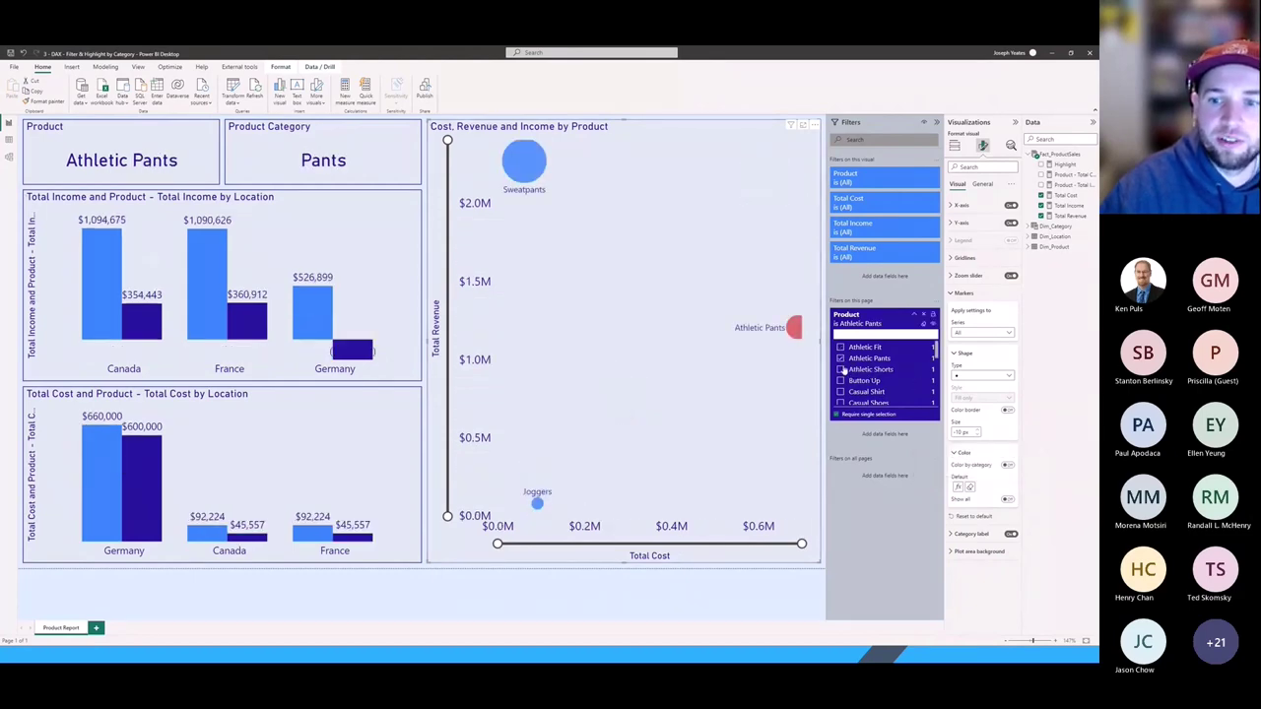
pyautogui.click(842, 370)
pyautogui.click(841, 380)
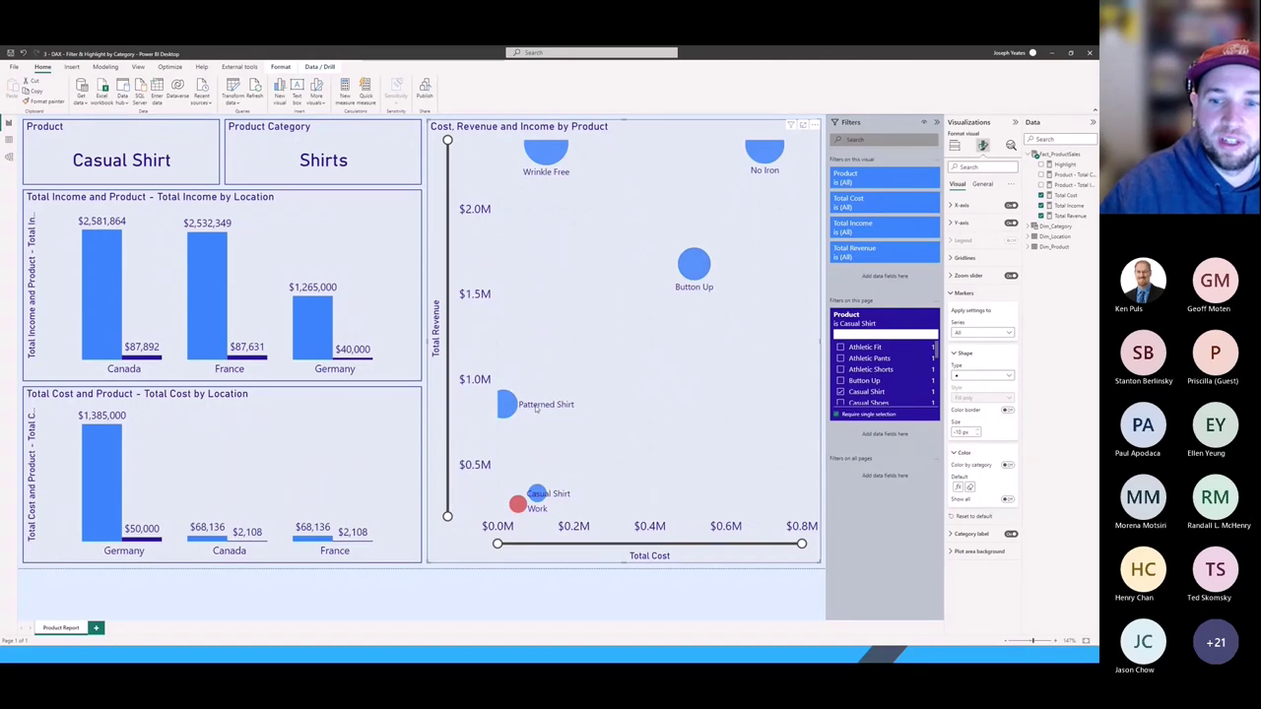
pyautogui.click(842, 403)
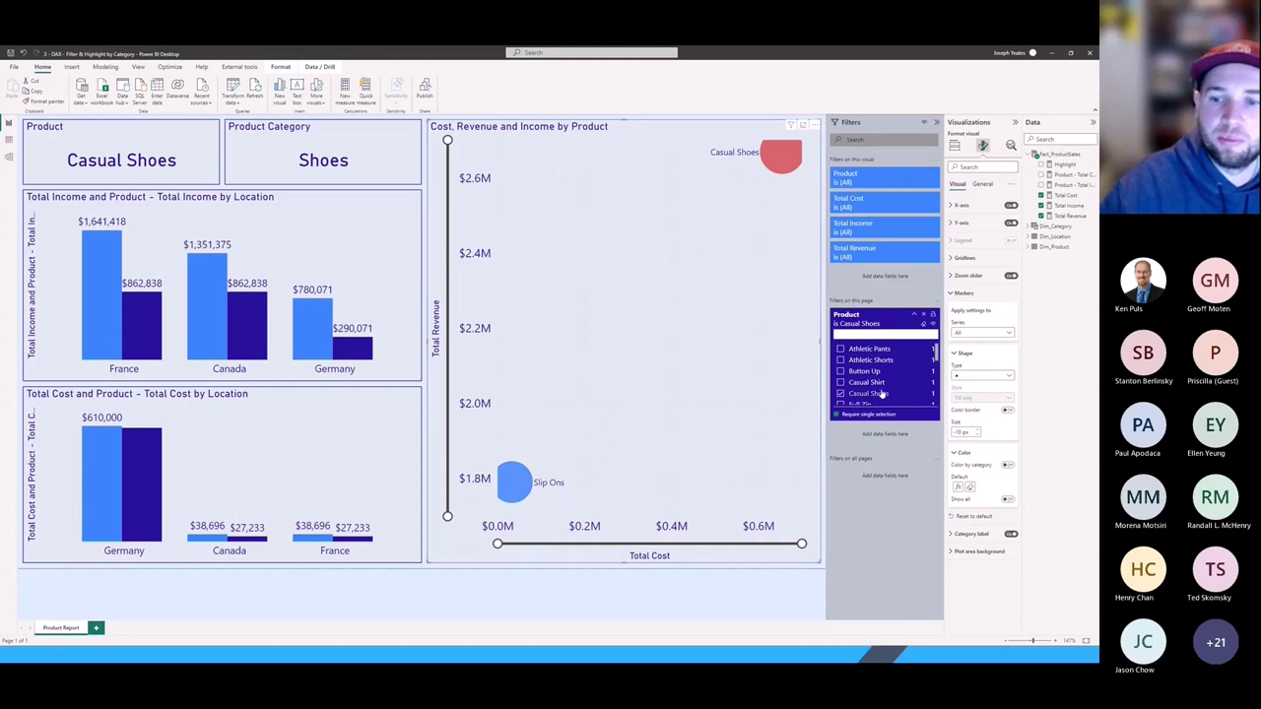
pyautogui.scroll(-1, 870, 385)
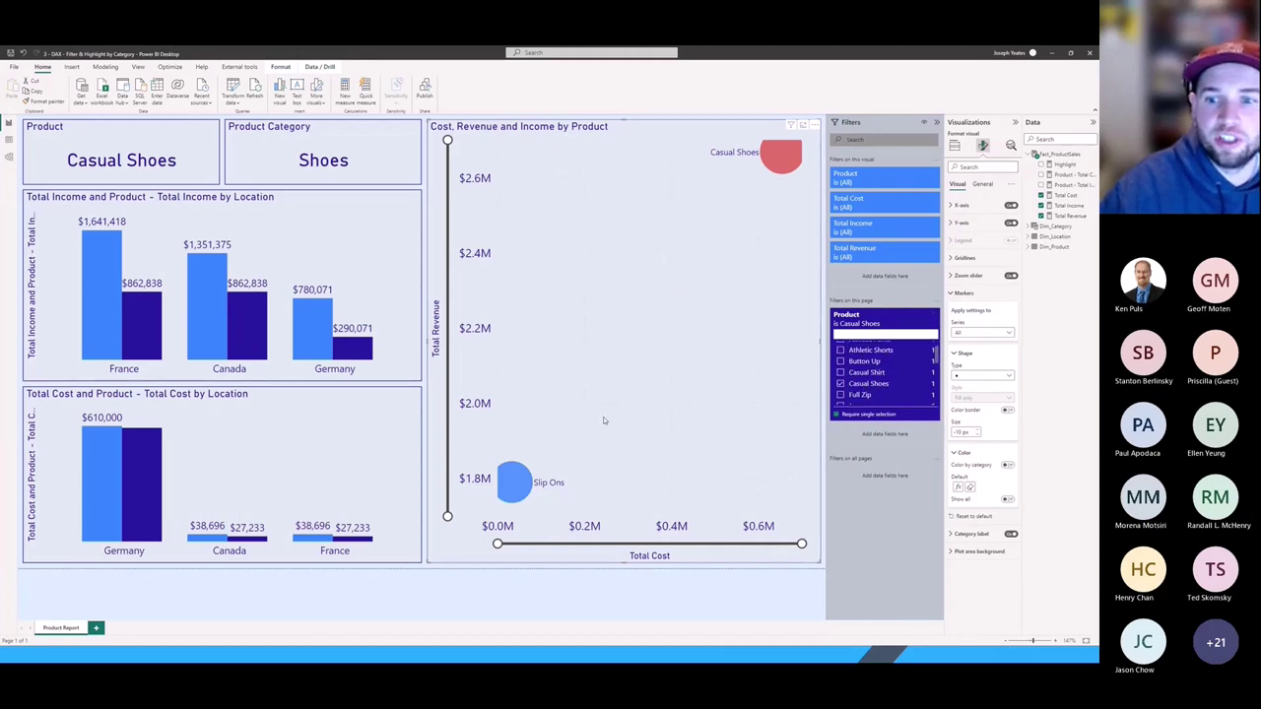
pyautogui.scroll(-2, 884, 375)
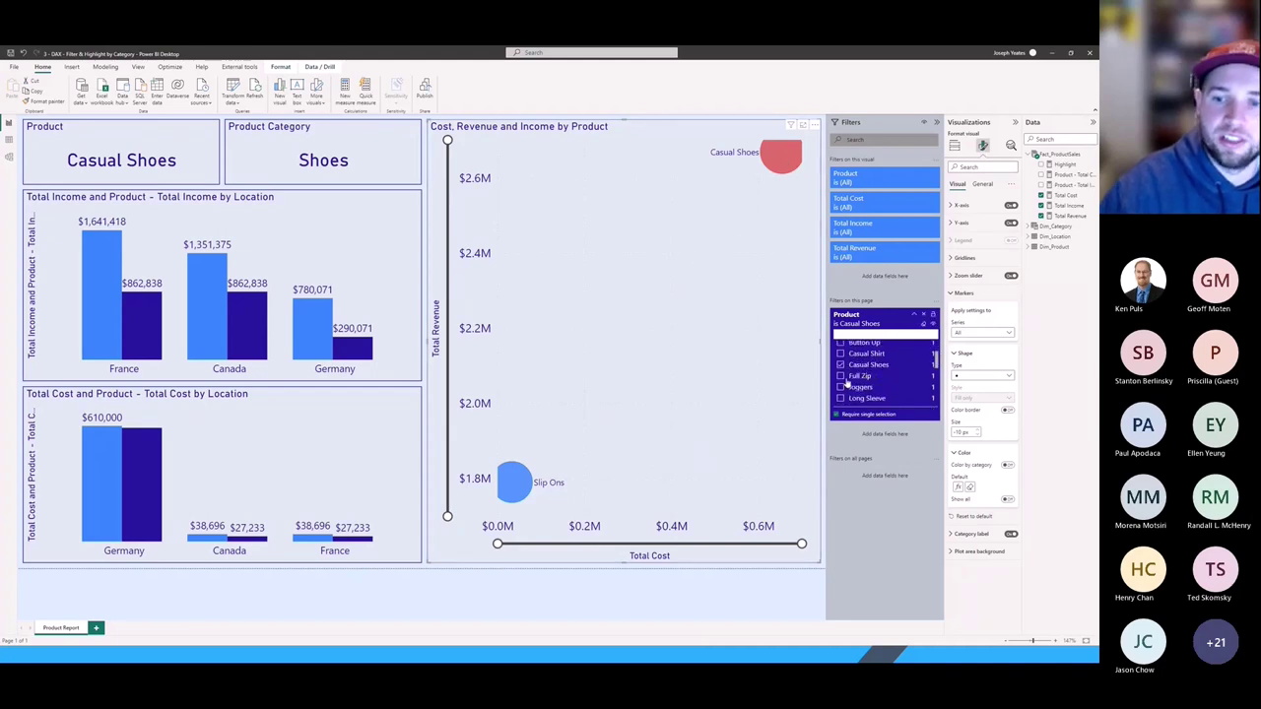
pyautogui.click(840, 387)
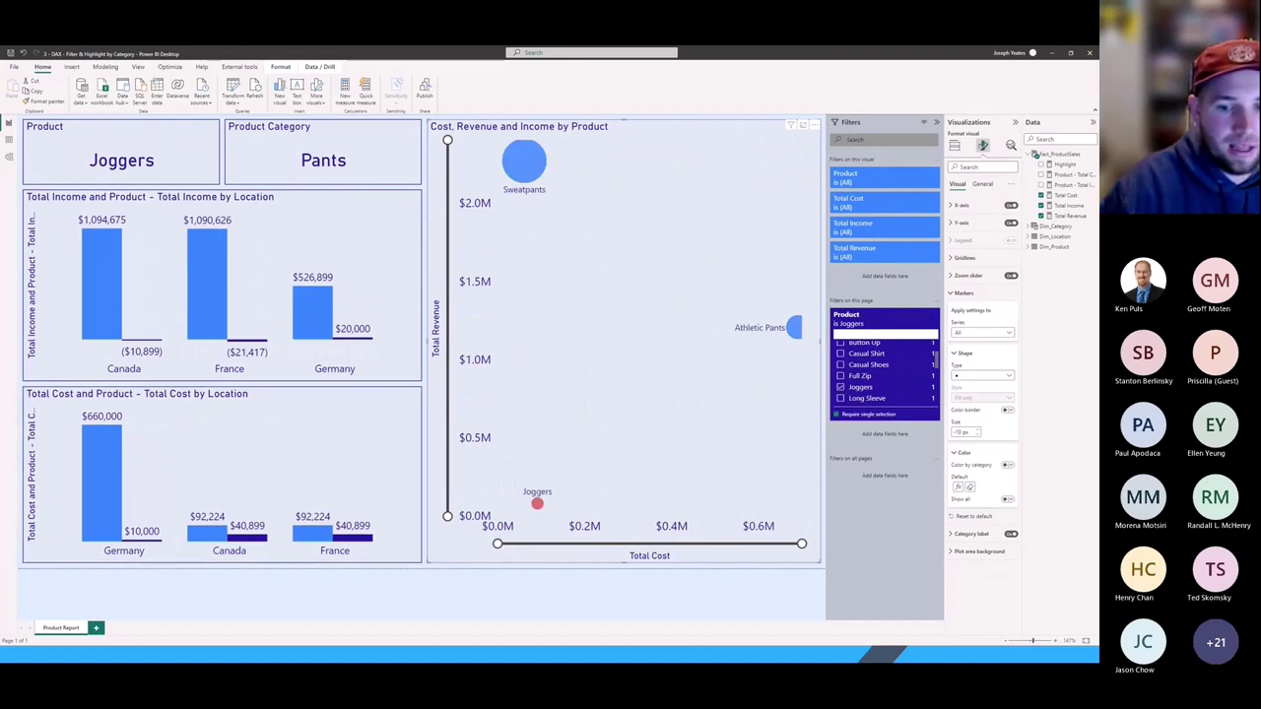
pyautogui.hotkey('alt', 'Tab')
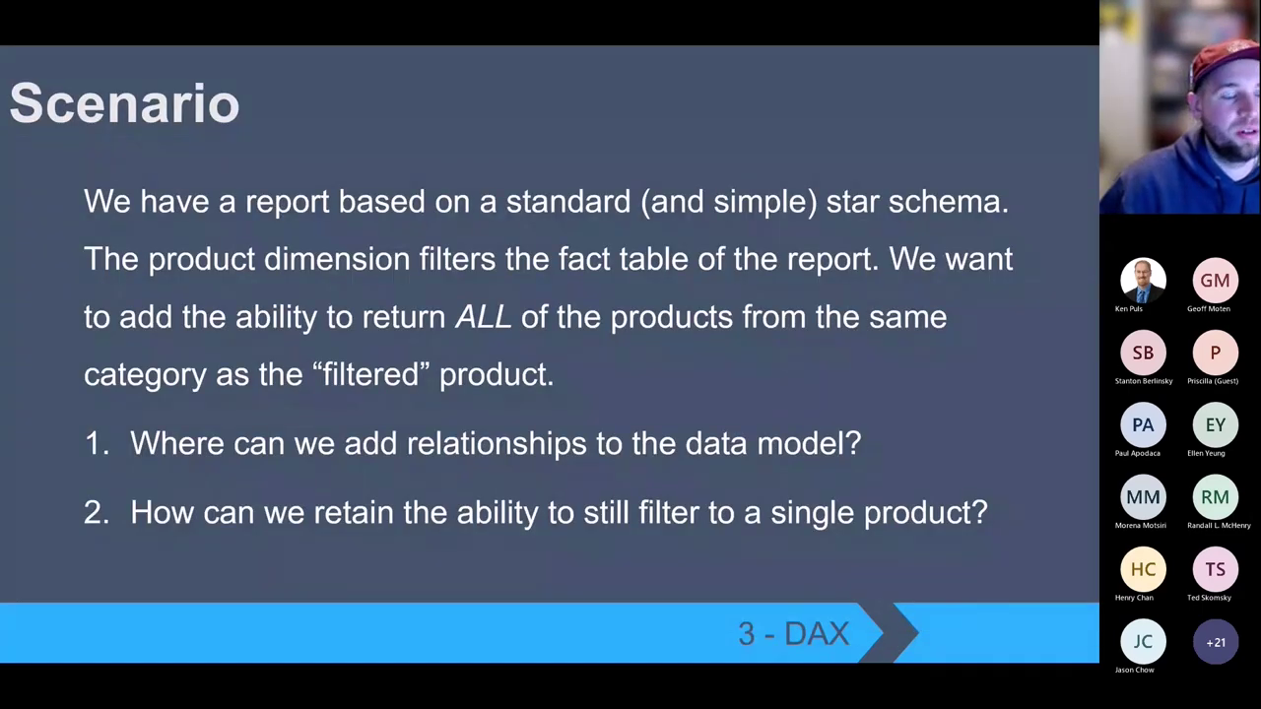
pyautogui.press('Right')
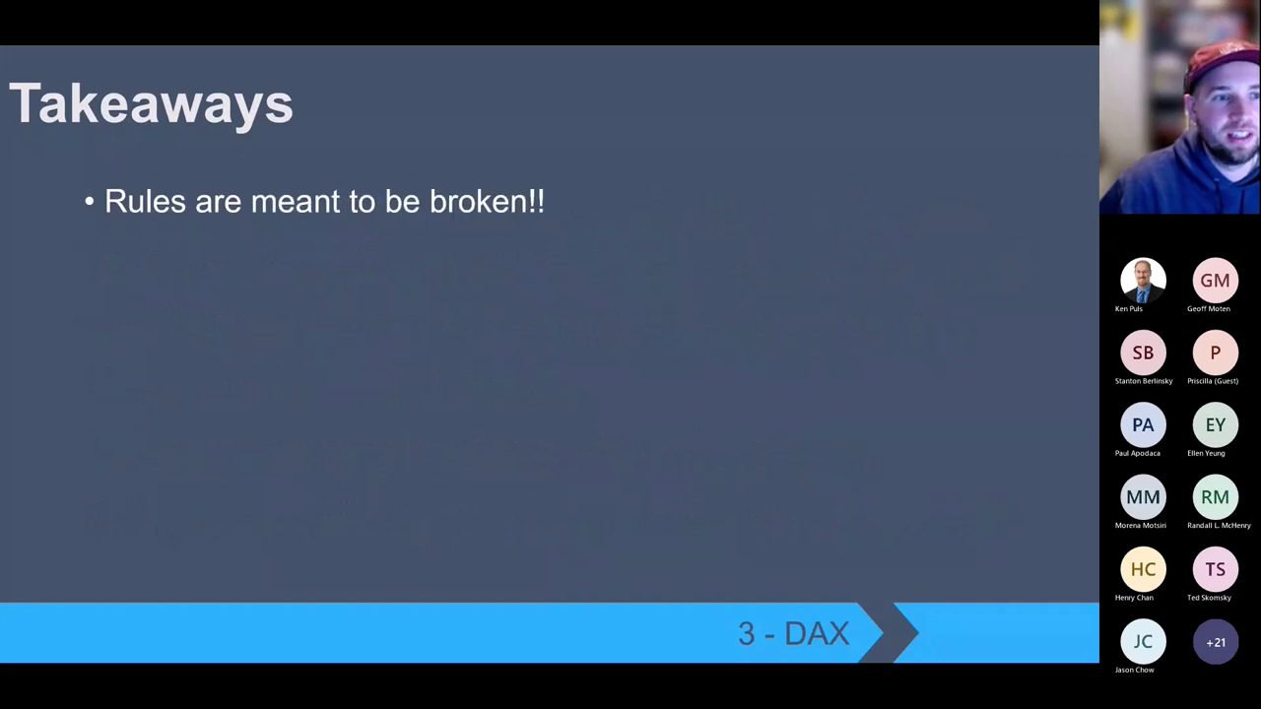